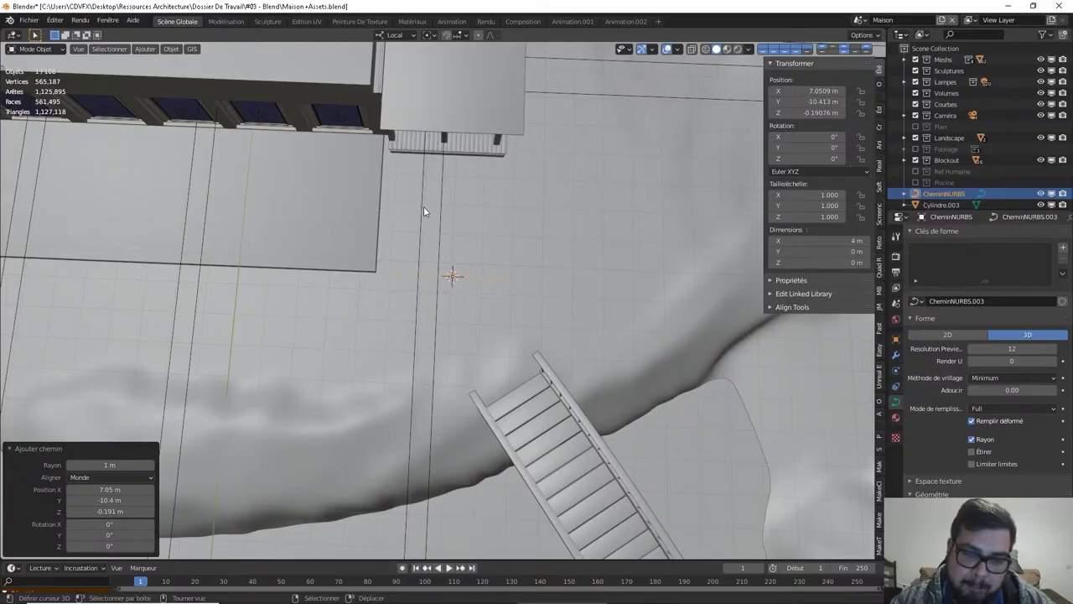
Delete the selected NURBS path and add a new path curve at the 3D cursor between the terrace and the railed stairway
{"action": "key", "text": "x"}
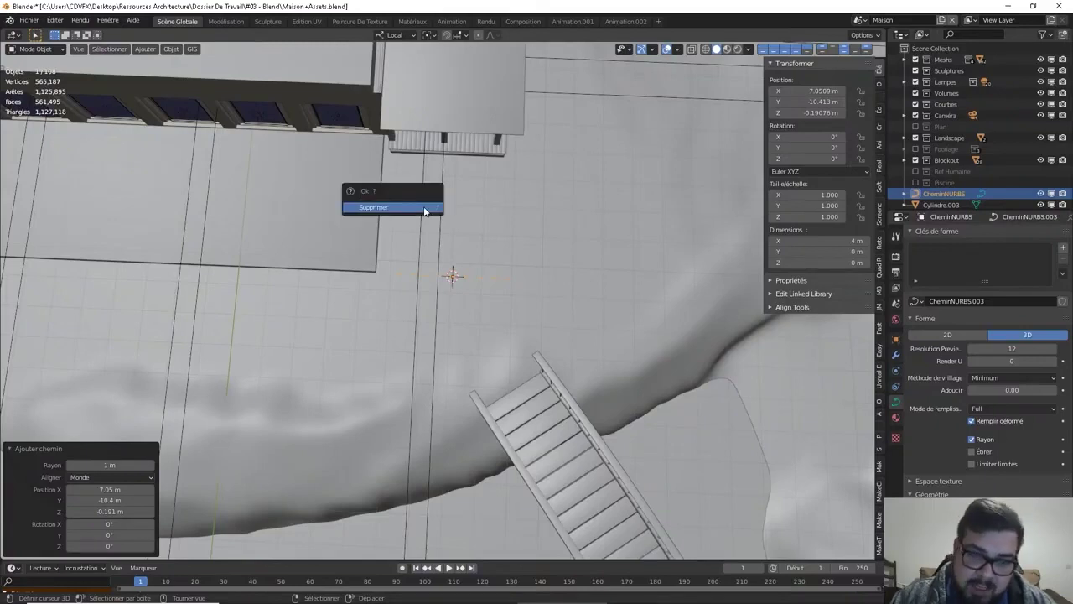
{"action": "left_click", "coordinate": [424, 211]}
{"action": "middle_click_drag", "start_coordinate": [451, 267], "coordinate": [727, 314]}
{"action": "scroll", "coordinate": [642, 293], "scroll_direction": "down", "scroll_amount": 2}
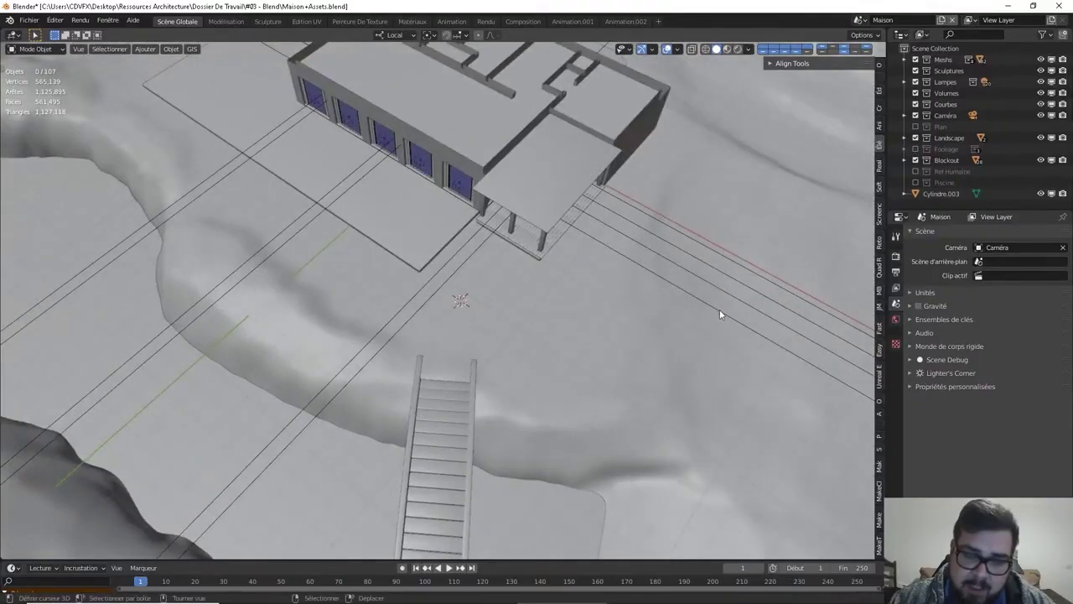
{"action": "key", "text": "KP_7"}
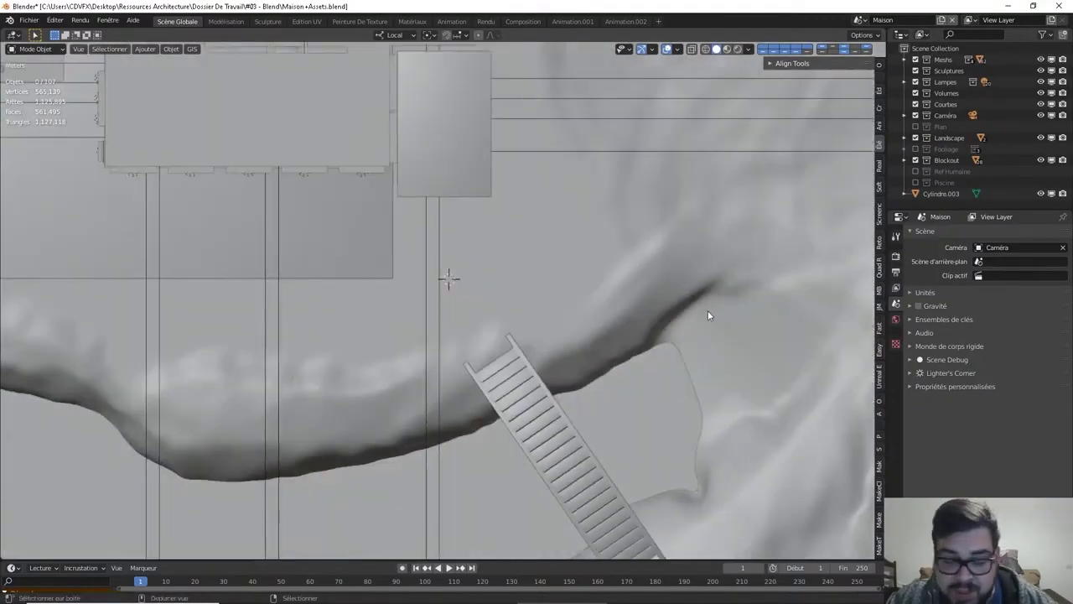
{"action": "key", "text": "shift+a"}
{"action": "mouse_move", "coordinate": [708, 313]}
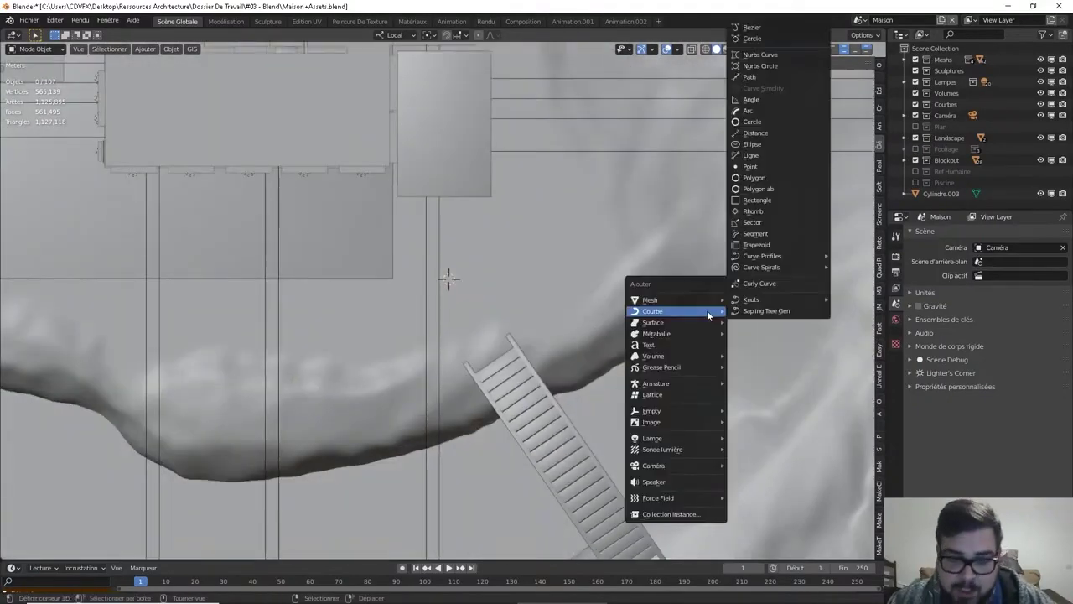
{"action": "left_click", "coordinate": [772, 76]}
Rotate all of the path's control points around local Z so the curve slants from the terrace towards the stairway
{"action": "middle_click_drag", "start_coordinate": [463, 374], "coordinate": [480, 303]}
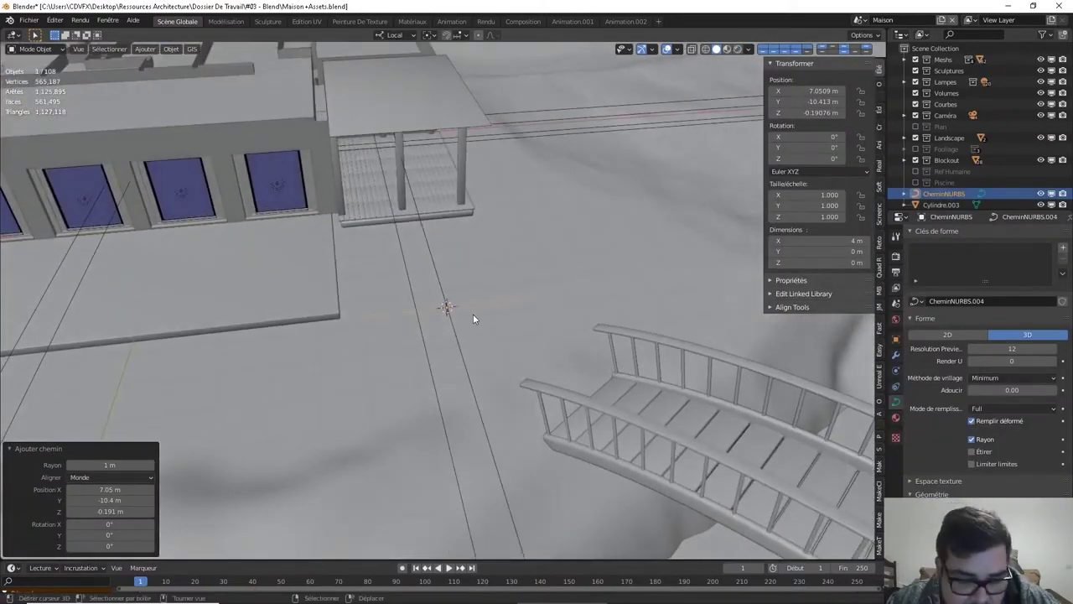
{"action": "key", "text": "Tab"}
{"action": "middle_click_drag", "start_coordinate": [474, 314], "coordinate": [477, 363]}
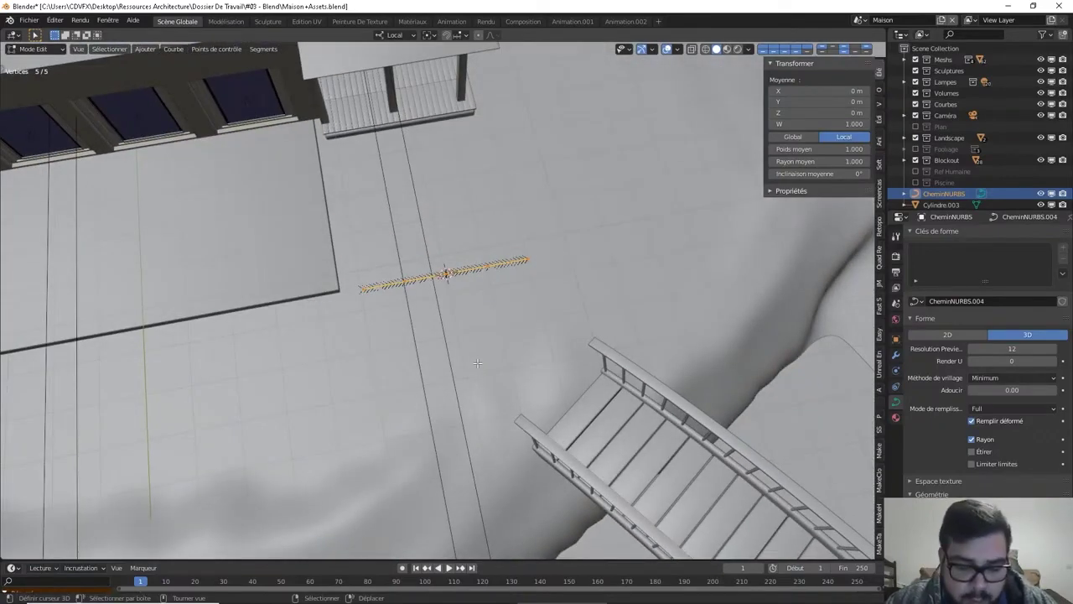
{"action": "key", "text": "r"}
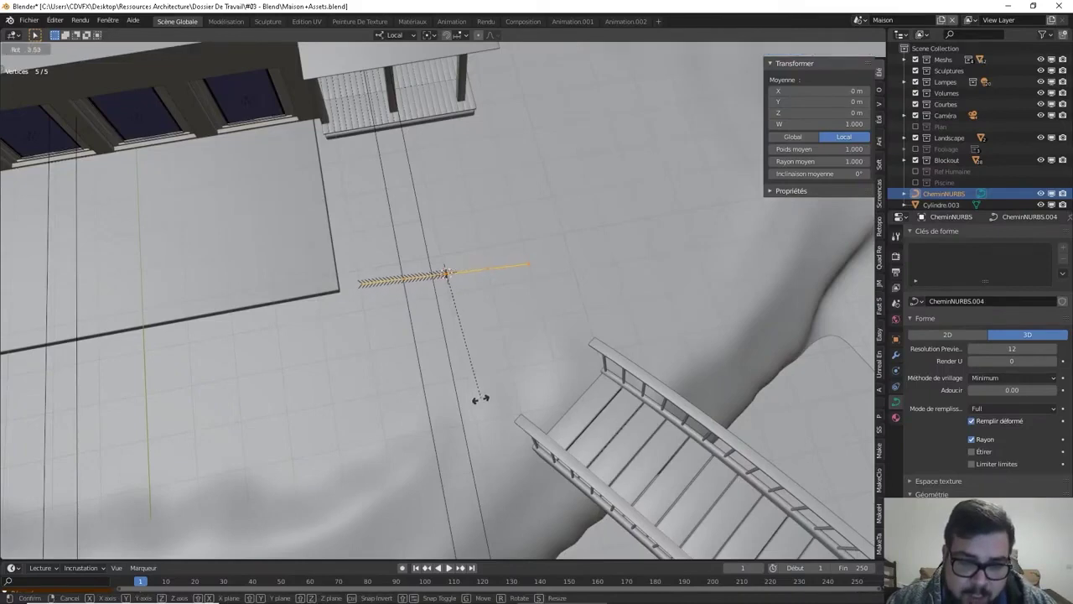
{"action": "key", "text": "z"}
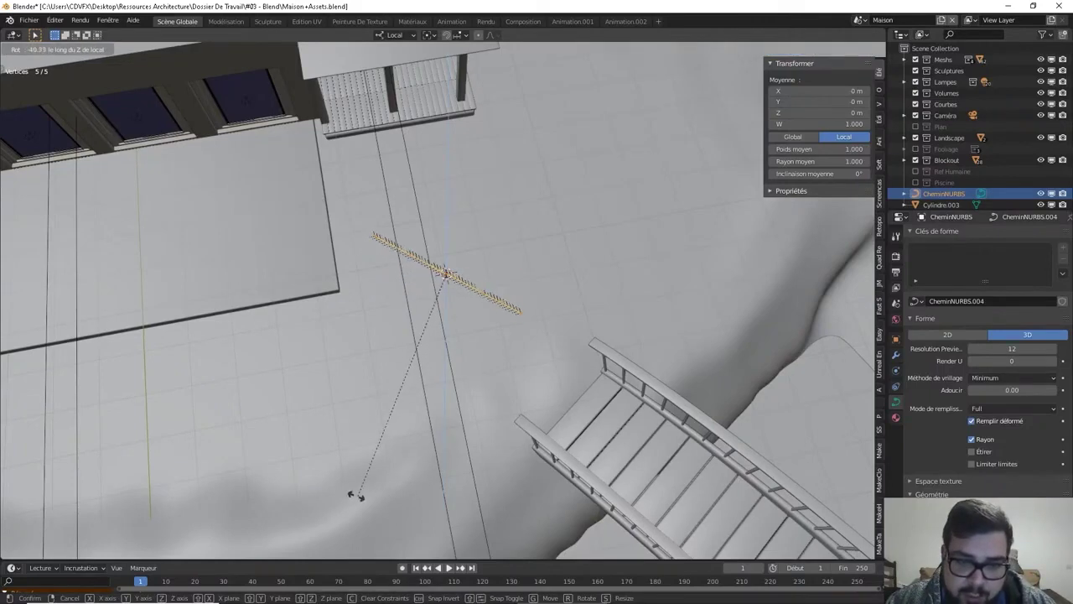
{"action": "left_click", "coordinate": [280, 498]}
Move the path's end point nearest the house about 1.34 m along negative local X to the terrace's edge
{"action": "middle_click_drag", "start_coordinate": [402, 352], "coordinate": [424, 317]}
{"action": "left_click", "coordinate": [426, 316]}
{"action": "key", "text": "g"}
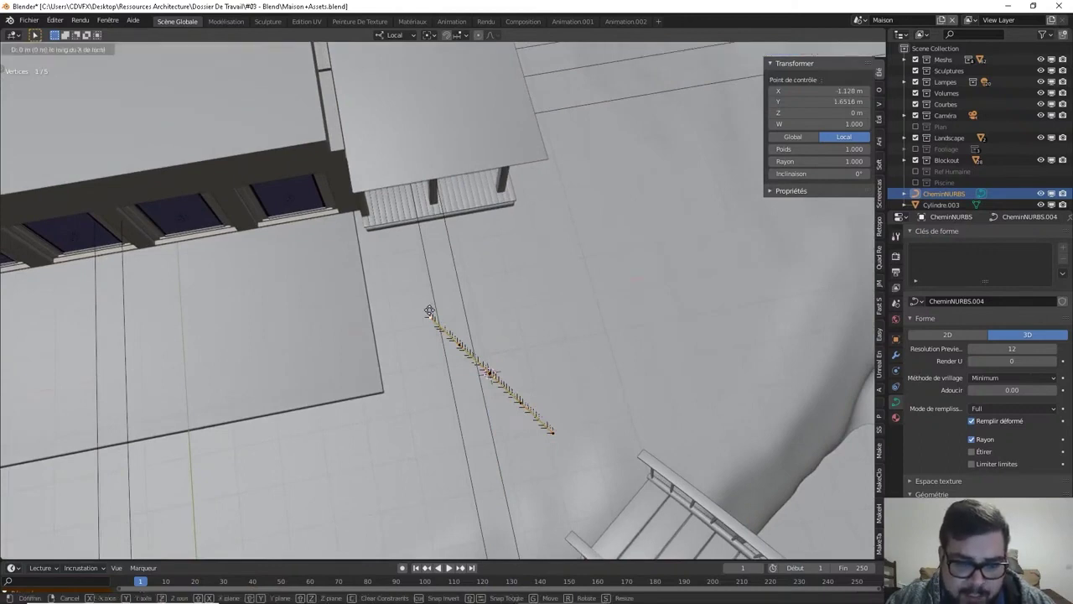
{"action": "key", "text": "x"}
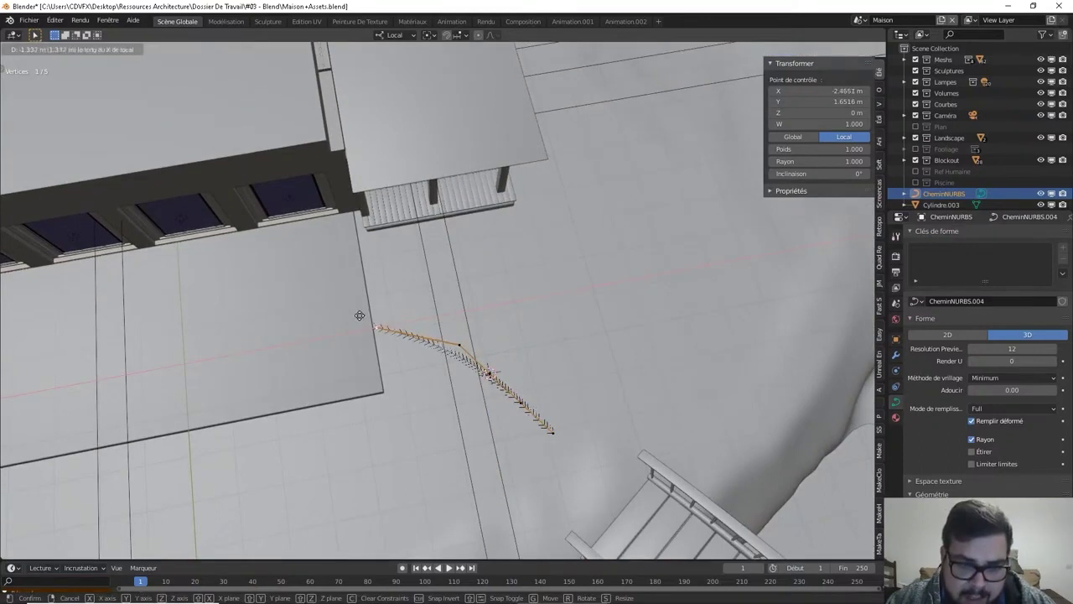
{"action": "left_click", "coordinate": [361, 315]}
Move the path's second control point about 2.65 m along positive local X, away from the terrace
{"action": "left_click", "coordinate": [461, 344]}
{"action": "key", "text": "g"}
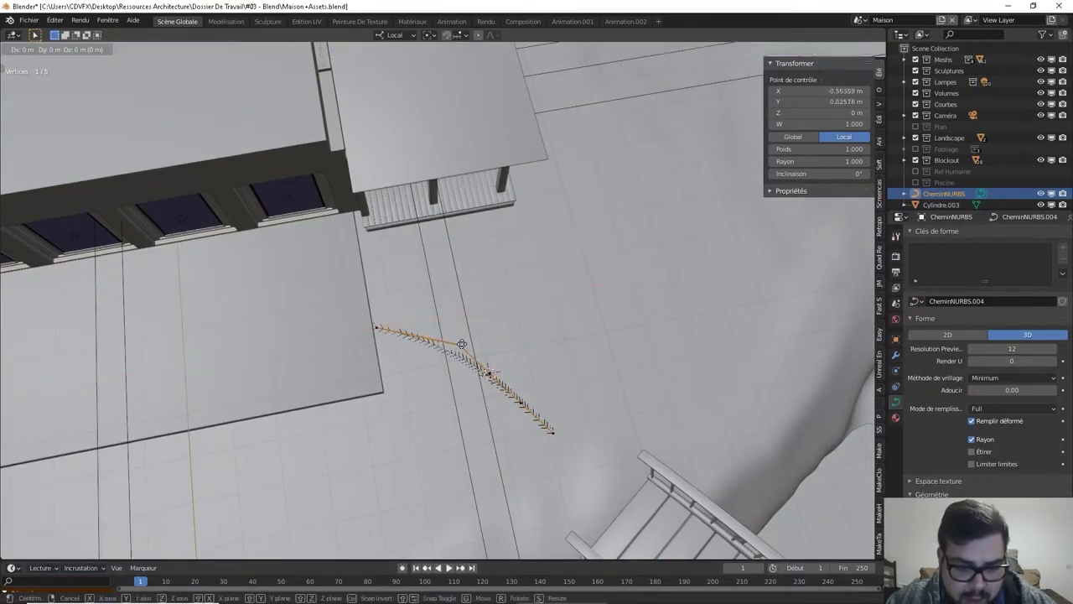
{"action": "key", "text": "x"}
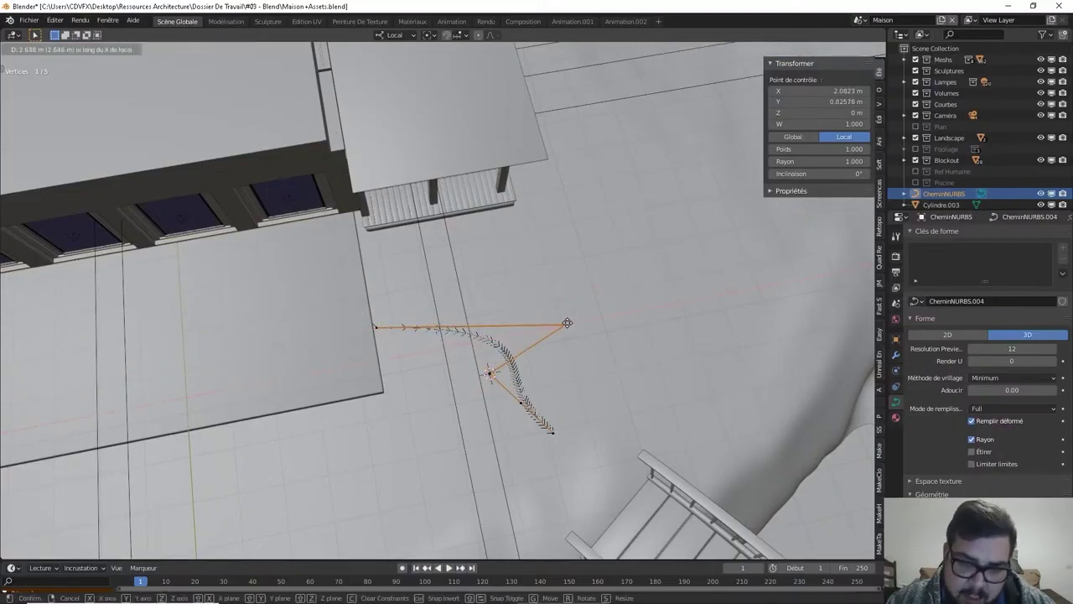
{"action": "left_click", "coordinate": [564, 326]}
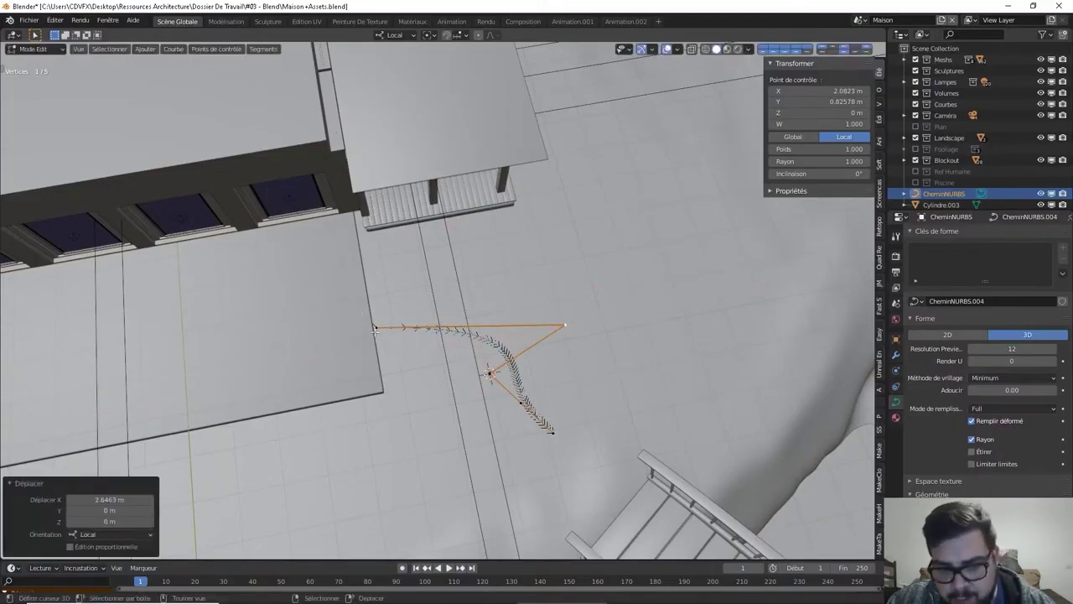
Slide the path's end point at the terrace edge about 1.13 m along negative local Y
{"action": "left_click", "coordinate": [375, 329]}
{"action": "key", "text": "g"}
{"action": "key", "text": "y"}
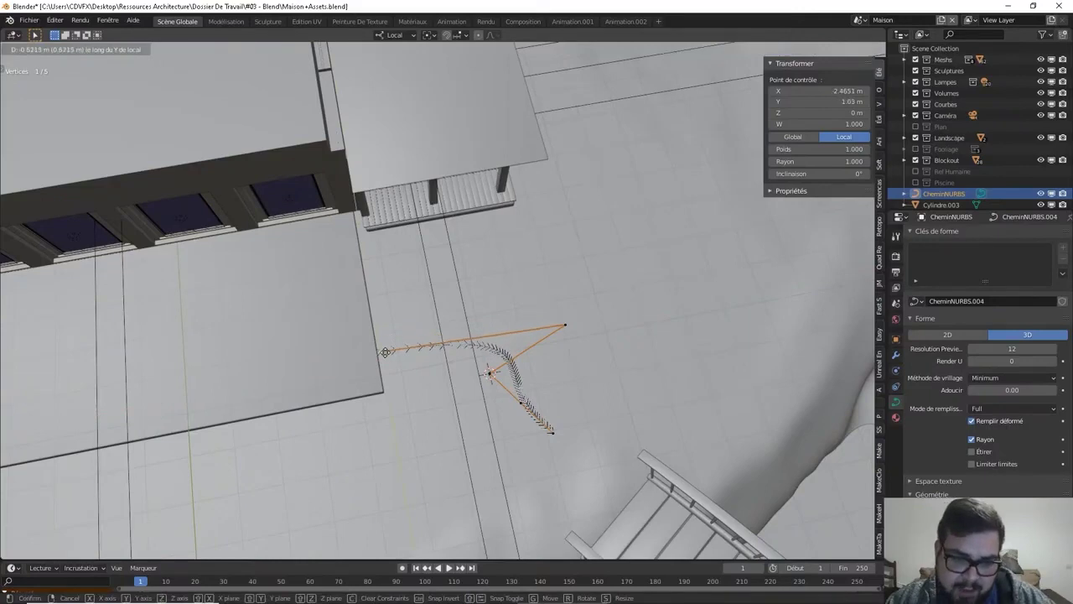
{"action": "left_click", "coordinate": [563, 412]}
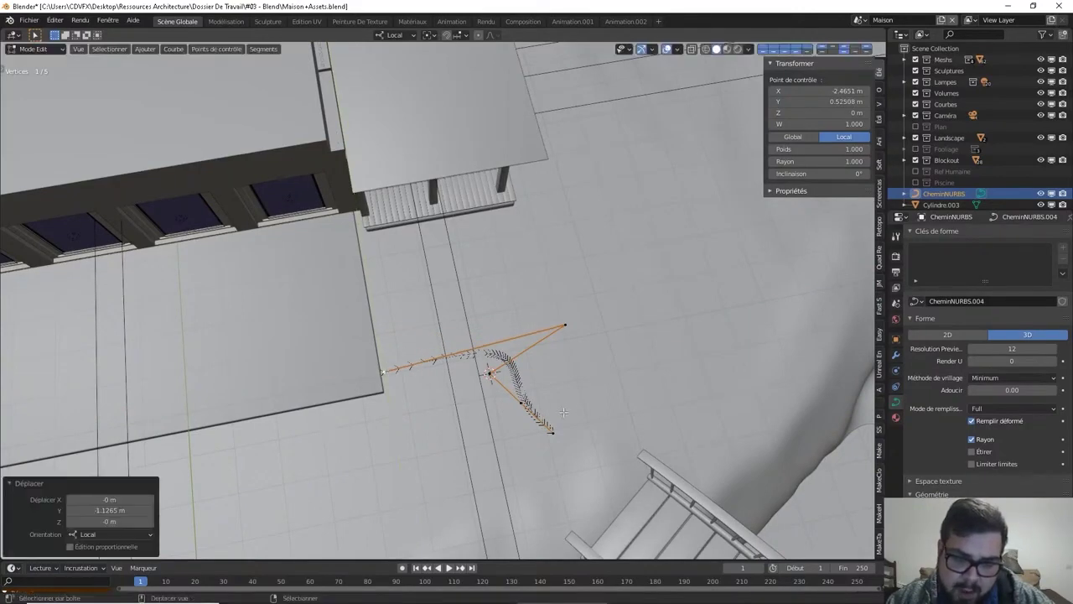
Move the path's far end point within the local XY plane to the upper end of the stairway
{"action": "middle_click_drag", "start_coordinate": [563, 412], "coordinate": [533, 400]}
{"action": "key", "text": "KP_7"}
{"action": "middle_click_drag", "start_coordinate": [486, 446], "coordinate": [467, 359], "text": "shift"}
{"action": "left_click", "coordinate": [495, 354]}
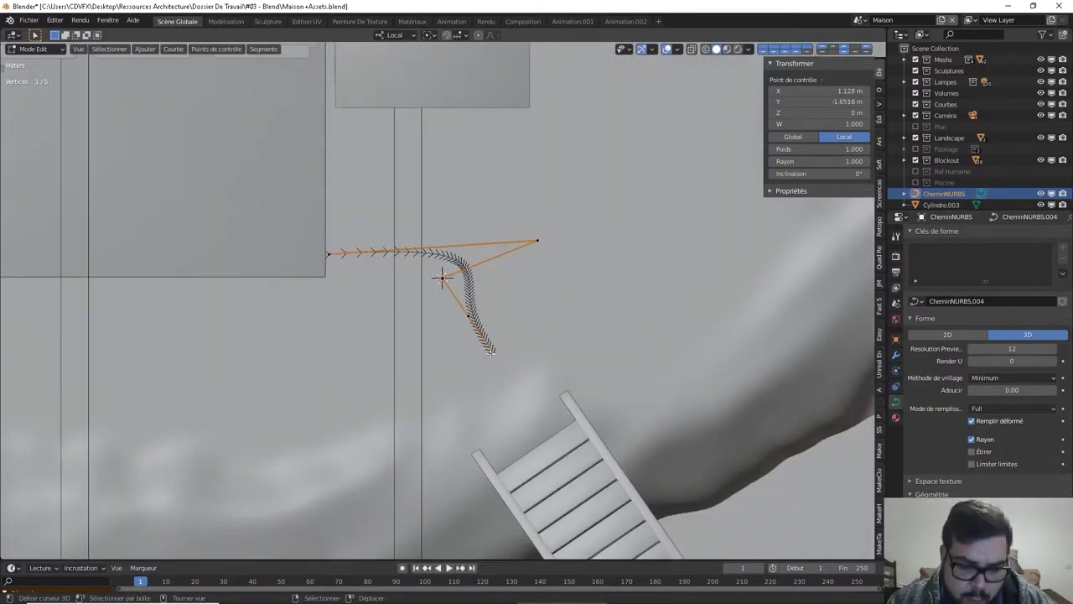
{"action": "key", "text": "g"}
{"action": "key", "text": "shift+z"}
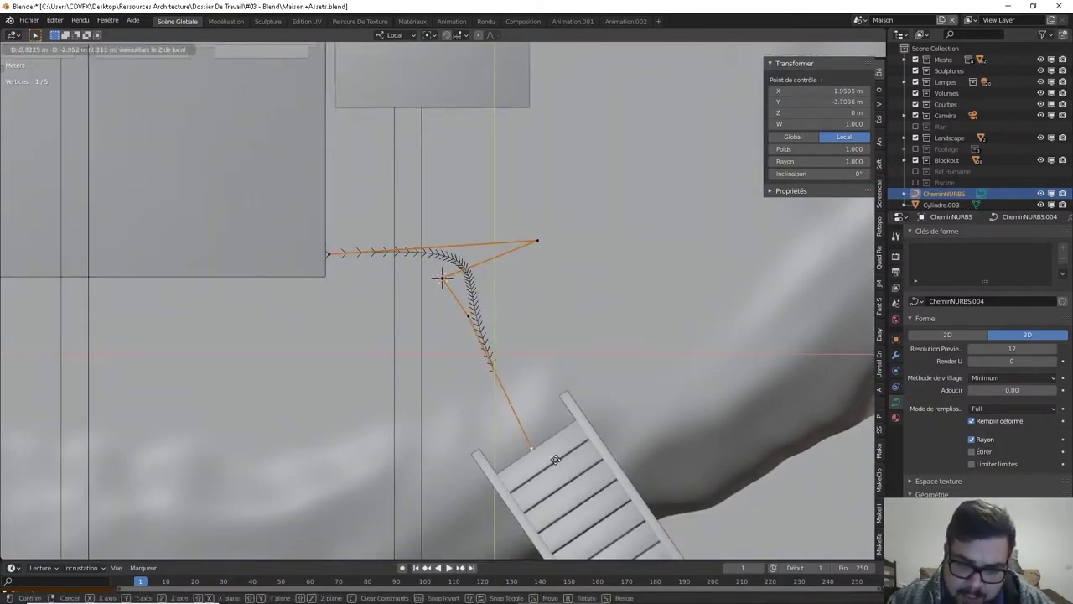
{"action": "left_click", "coordinate": [555, 460]}
In the local XY plane, move the fourth control point about 1.6 m towards the stairway and the middle point about 1.40 m in X, 0.14 m in Y
{"action": "left_click", "coordinate": [468, 315]}
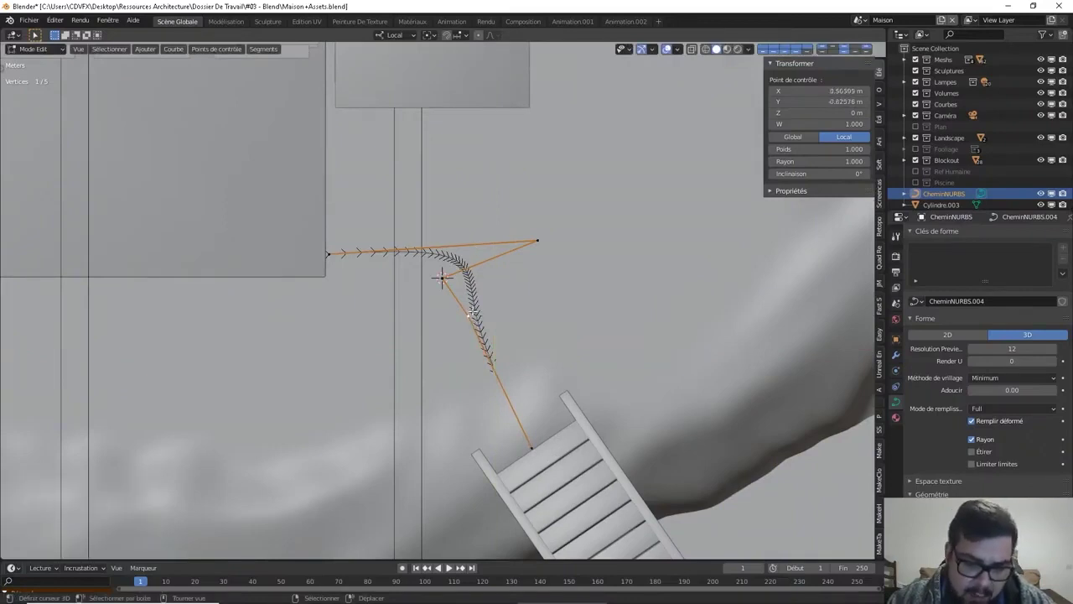
{"action": "key", "text": "g"}
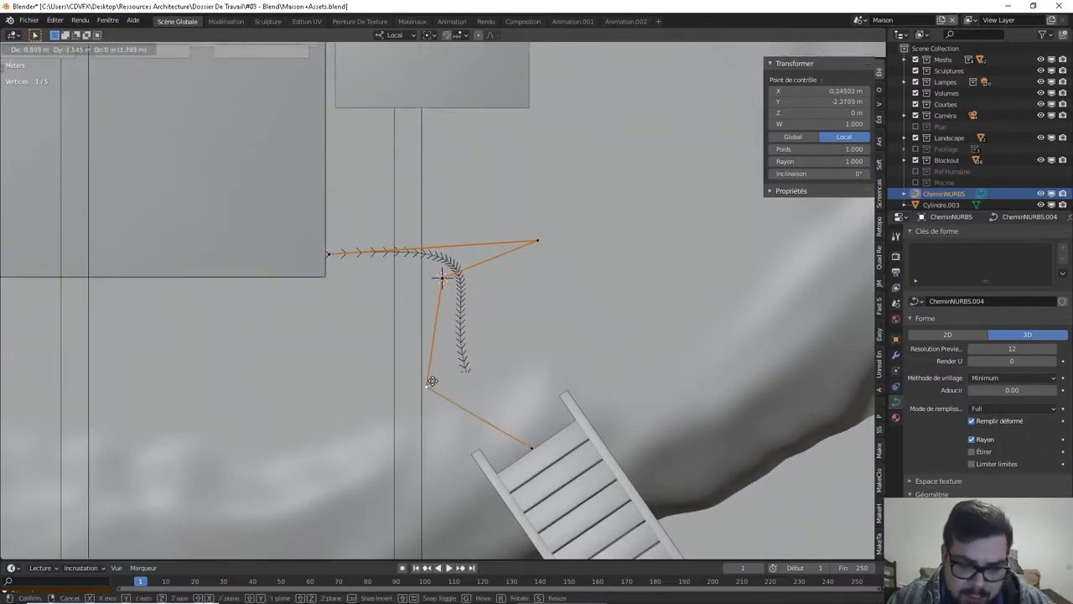
{"action": "key", "text": "shift+z"}
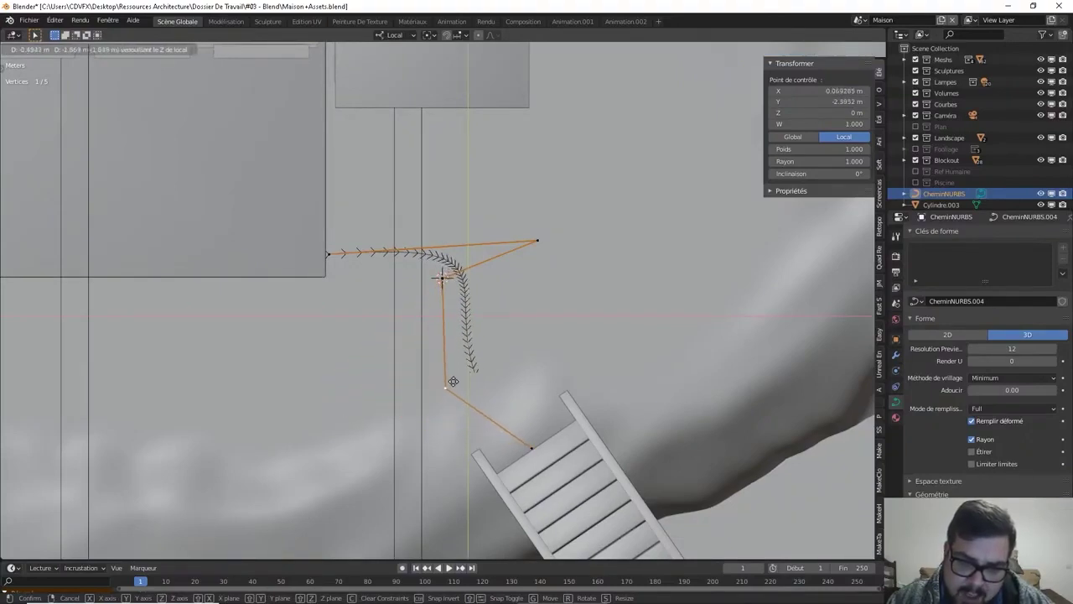
{"action": "left_click", "coordinate": [453, 381]}
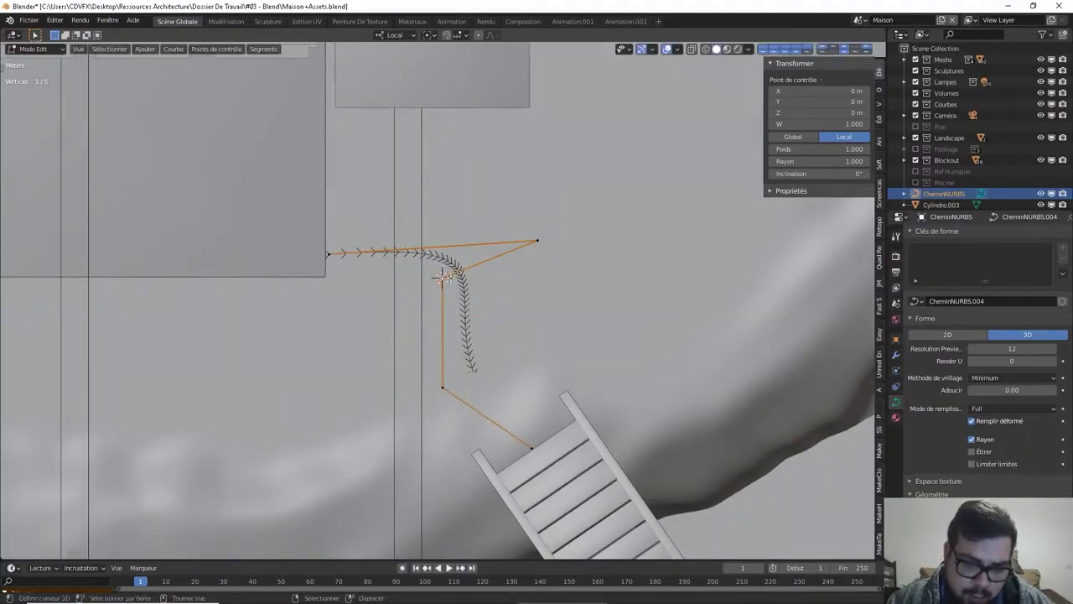
{"action": "key", "text": "g"}
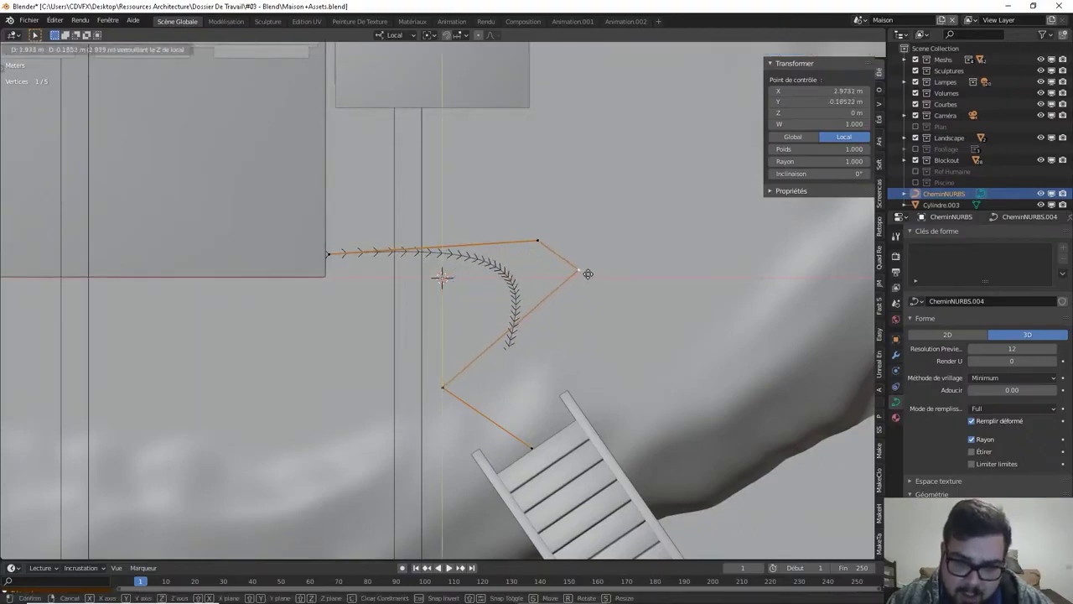
{"action": "left_click", "coordinate": [518, 275]}
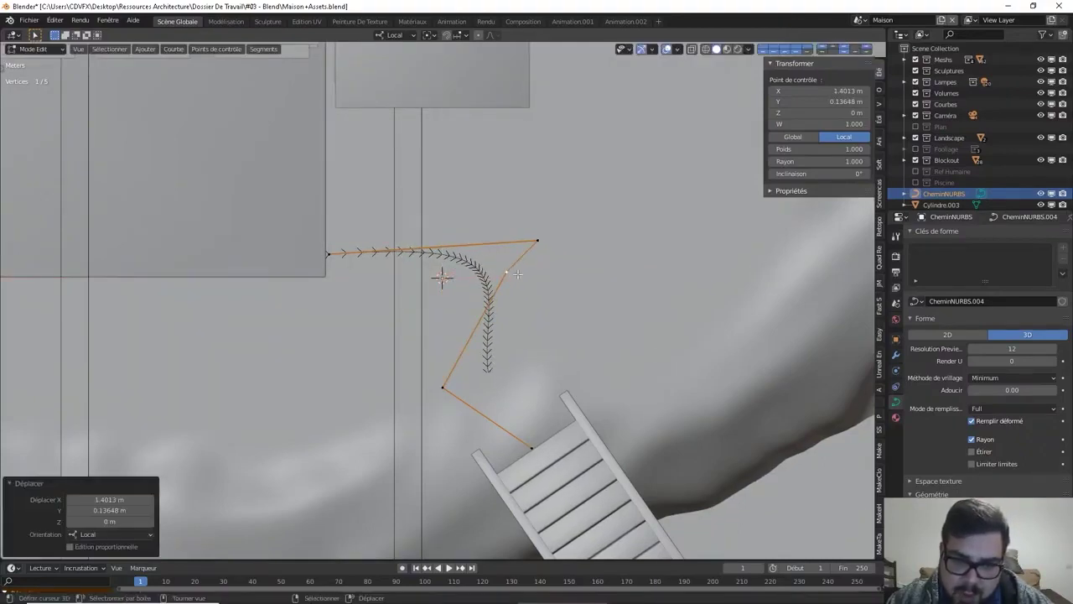
Move the path's second control point about 0.25 m in local X and 2.16 m in Y, and return to Object Mode
{"action": "left_click", "coordinate": [549, 235]}
{"action": "key", "text": "g"}
{"action": "key", "text": "shift+z"}
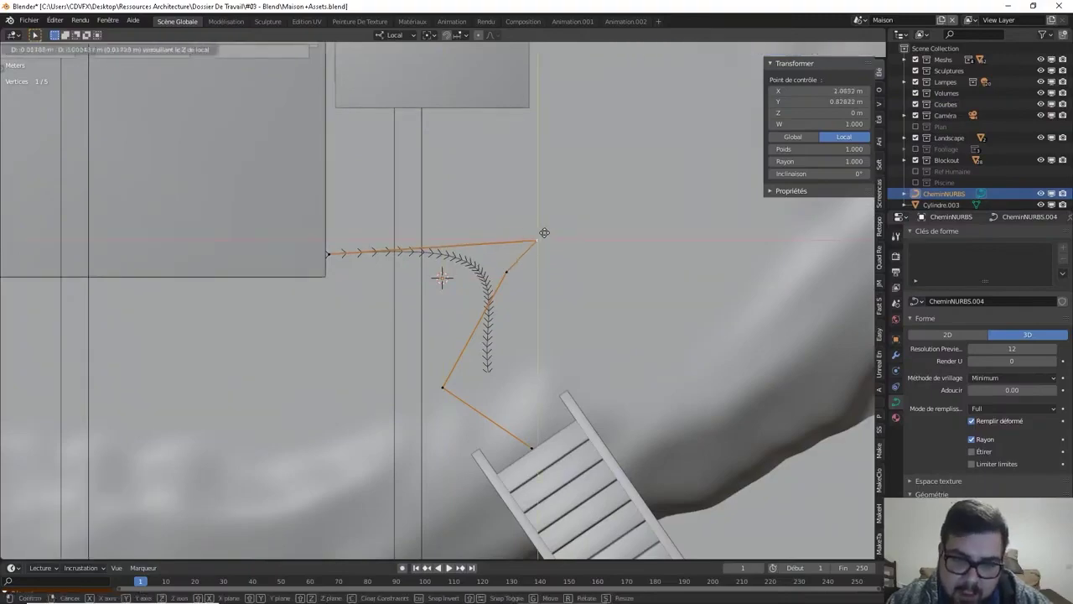
{"action": "left_click", "coordinate": [556, 141]}
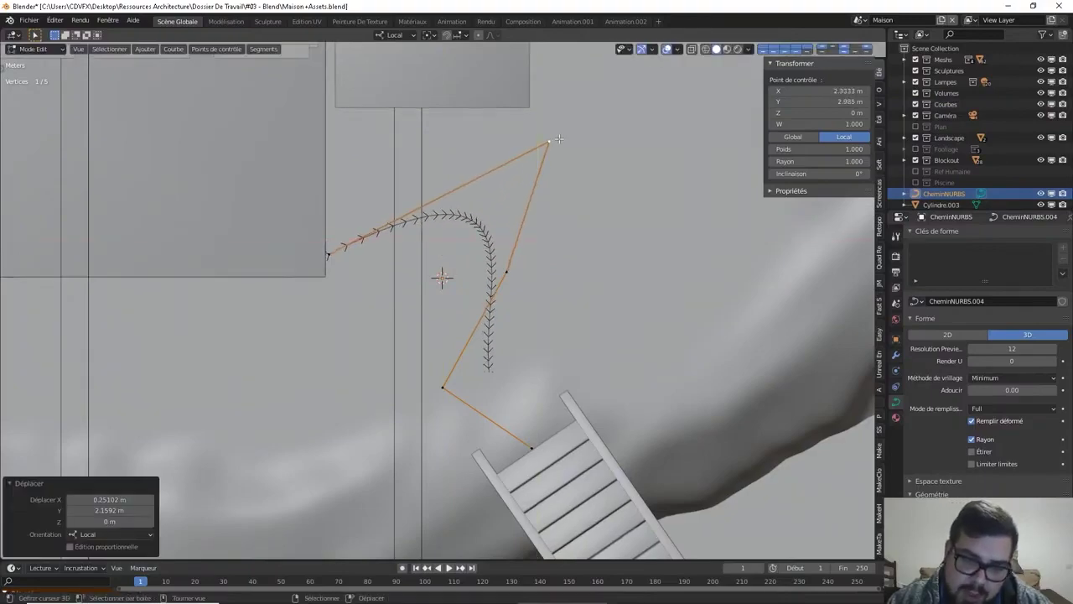
{"action": "middle_click_drag", "start_coordinate": [556, 141], "coordinate": [558, 447]}
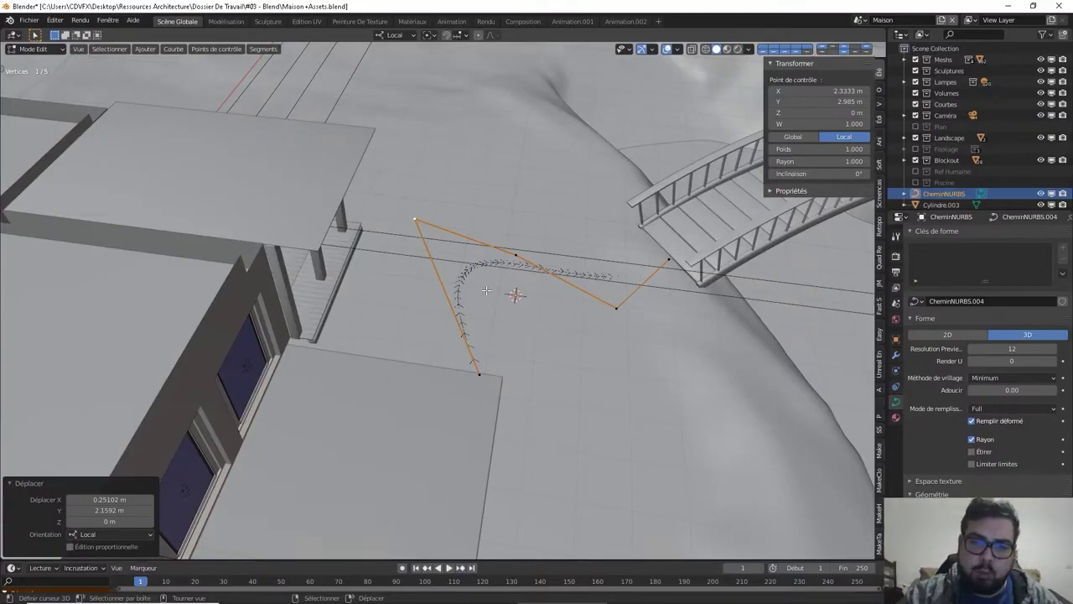
{"action": "middle_click_drag", "start_coordinate": [417, 267], "coordinate": [464, 269]}
{"action": "key", "text": "Tab"}
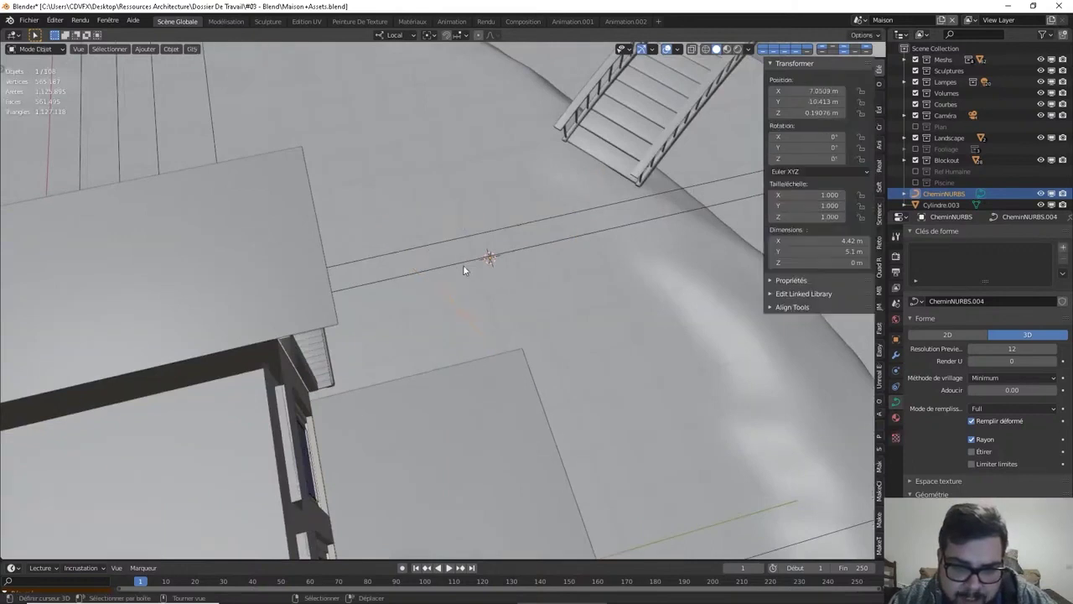
{"action": "key", "text": "Tab"}
{"action": "key", "text": "Tab"}
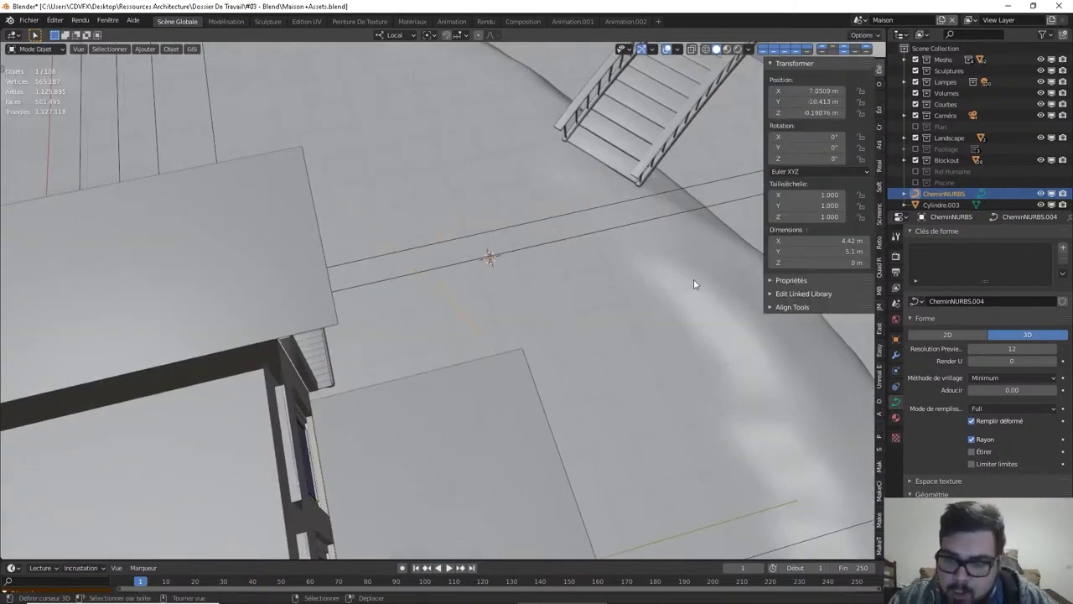
Add a cube mesh at the 3D cursor and scale it uniformly by 0.25
{"action": "key", "text": "shift+a"}
{"action": "mouse_move", "coordinate": [687, 269]}
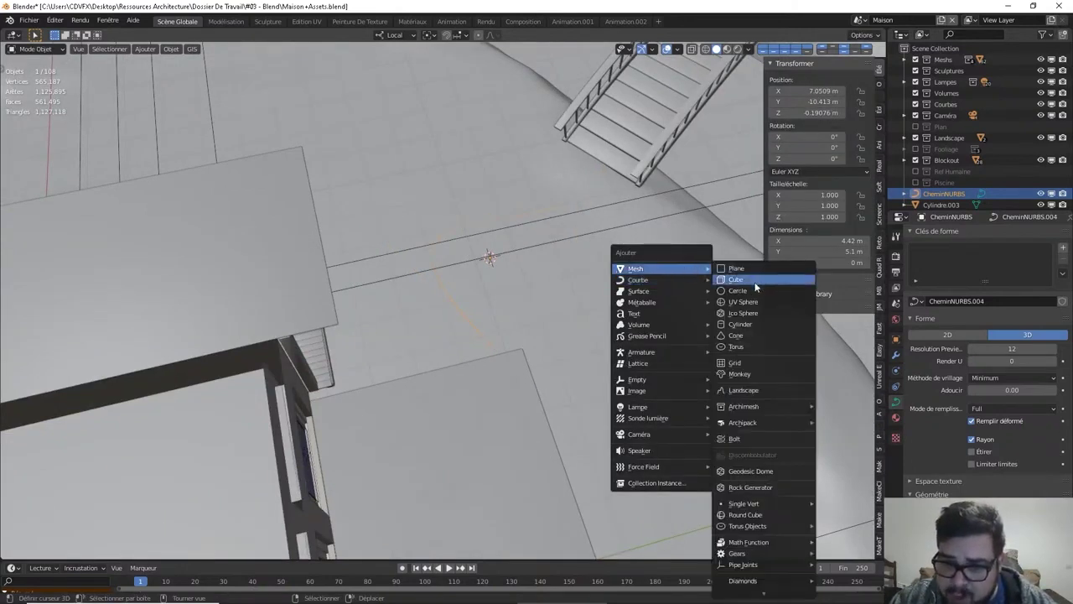
{"action": "left_click", "coordinate": [751, 280]}
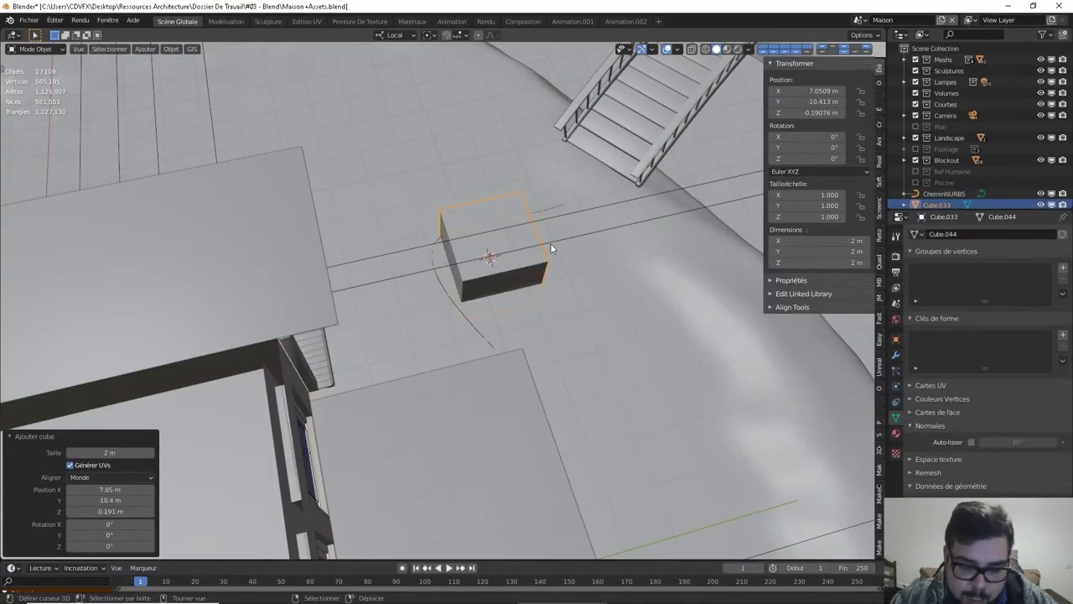
{"action": "type", "text": "s"}
{"action": "type", "text": "0|=0  Y: |0|=0  Z: |0|=0"}
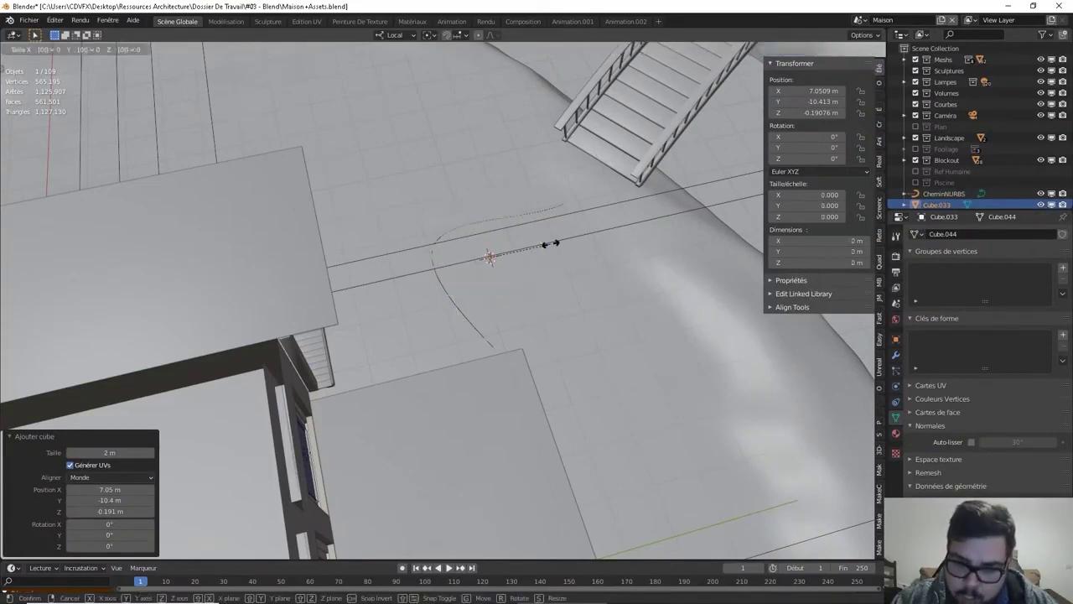
{"action": "type", "text": ".25"}
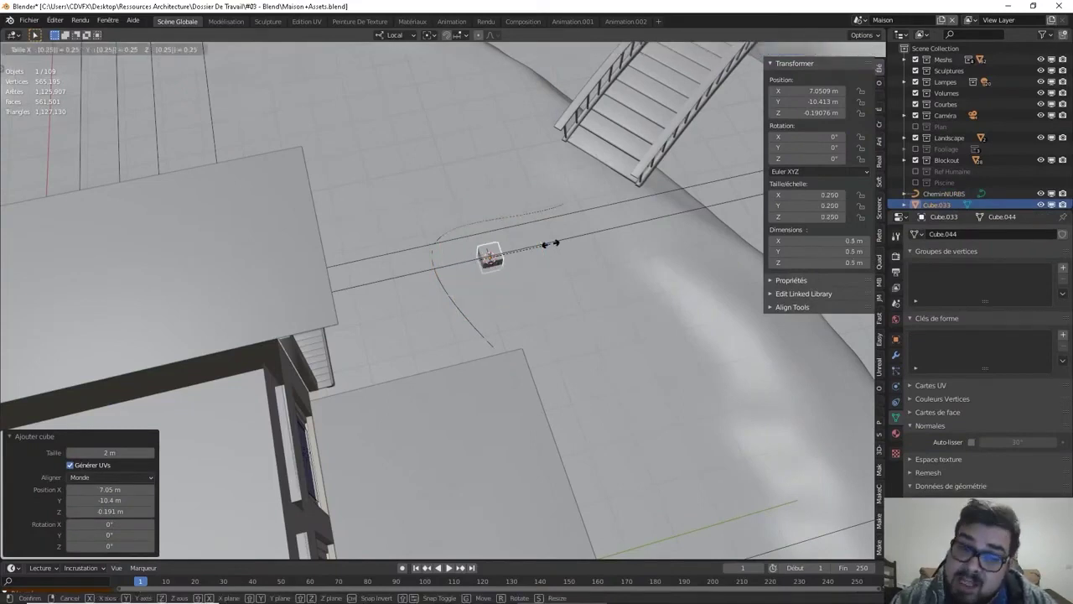
{"action": "key", "text": "Return"}
Flatten the cube into a slab by scaling it 0.25 along its local Z axis
{"action": "key", "text": "s"}
{"action": "key", "text": "z"}
{"action": "key", "text": "z"}
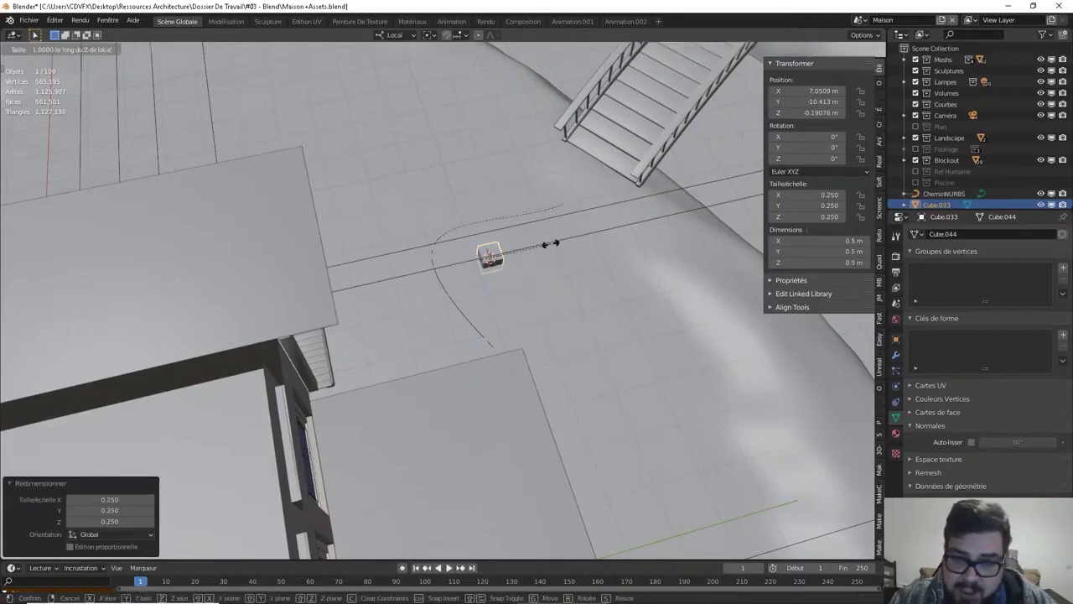
{"action": "type", "text": "0.25"}
{"action": "key", "text": "Return"}
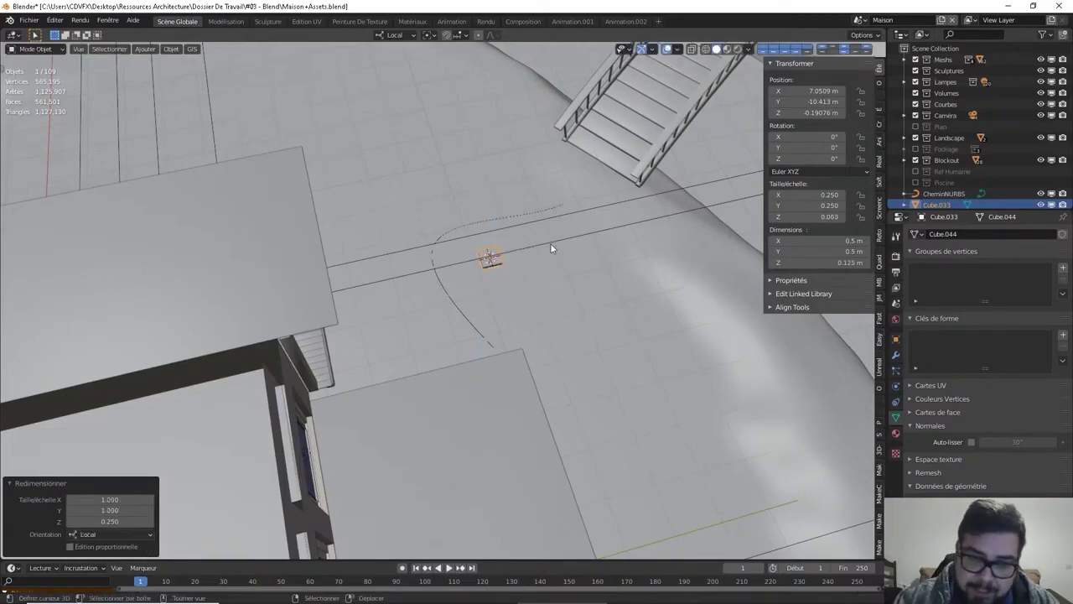
Subdivide the slab's whole mesh three times with one cut each, and return to Object Mode
{"action": "scroll", "coordinate": [552, 249], "scroll_direction": "up", "scroll_amount": 3}
{"action": "middle_click_drag", "start_coordinate": [543, 246], "coordinate": [511, 355]}
{"action": "key", "text": "Tab"}
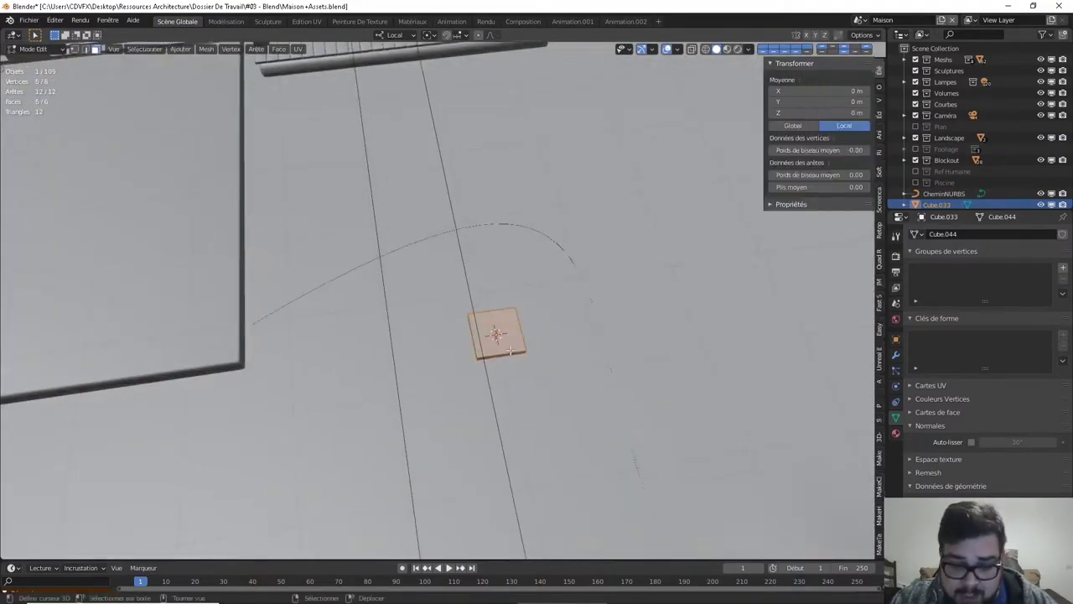
{"action": "right_click", "coordinate": [510, 349]}
{"action": "left_click", "coordinate": [480, 189]}
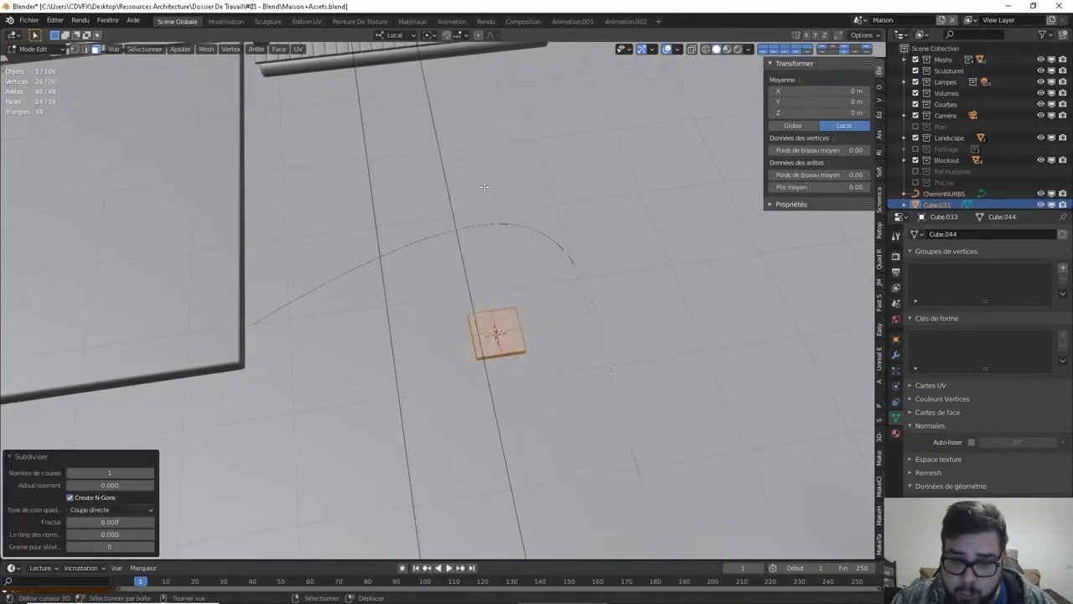
{"action": "right_click", "coordinate": [484, 186]}
{"action": "key", "text": "Escape"}
{"action": "key", "text": "Tab"}
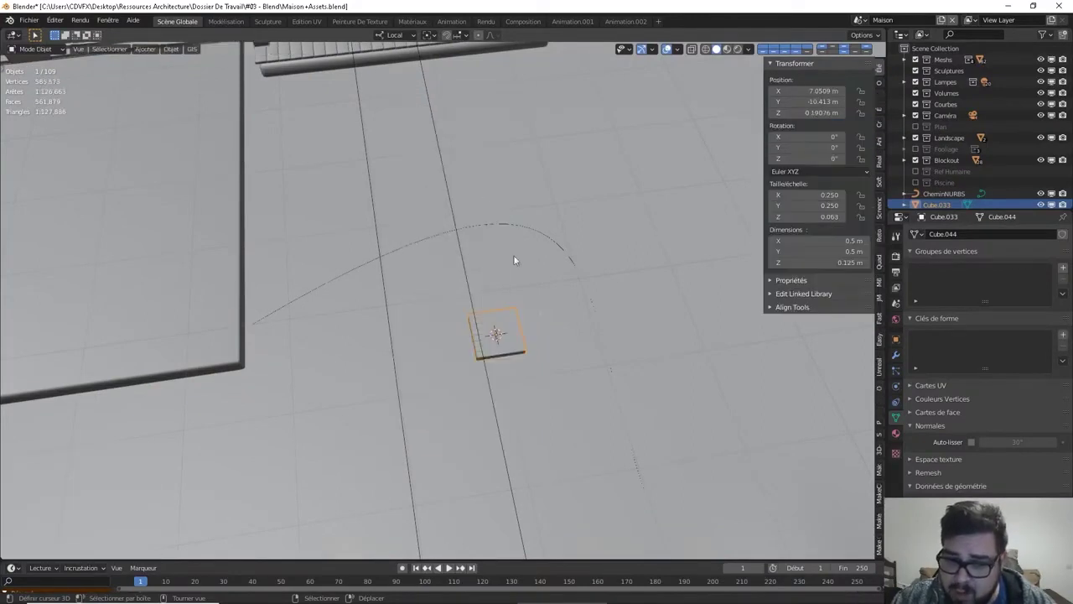
Add a Displace (Déplacement) modifier to the slab
{"action": "left_click", "coordinate": [896, 354]}
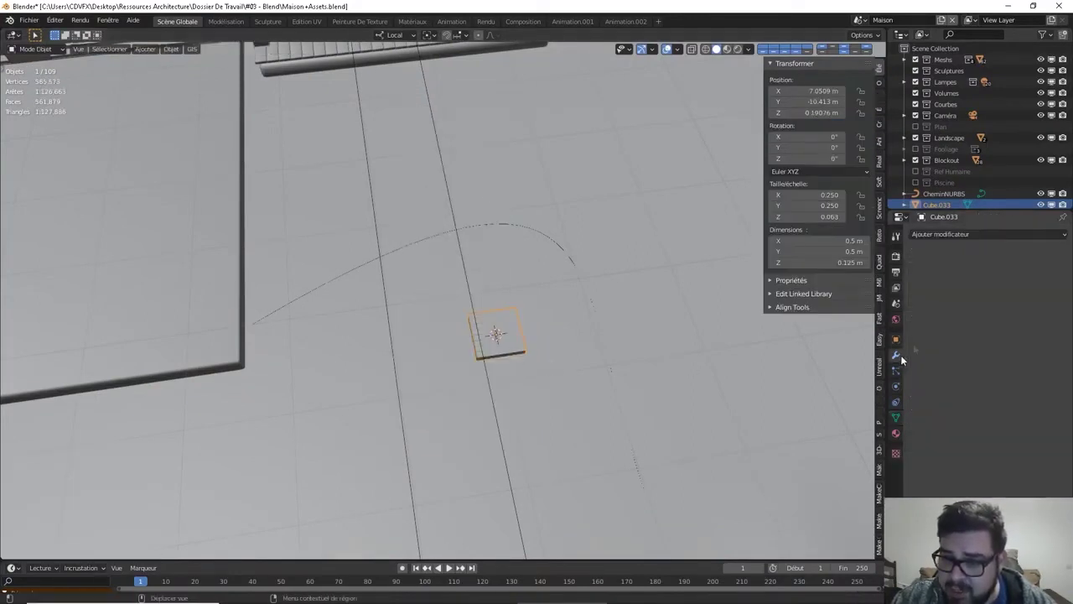
{"action": "left_click", "coordinate": [977, 236]}
{"action": "left_click", "coordinate": [907, 296]}
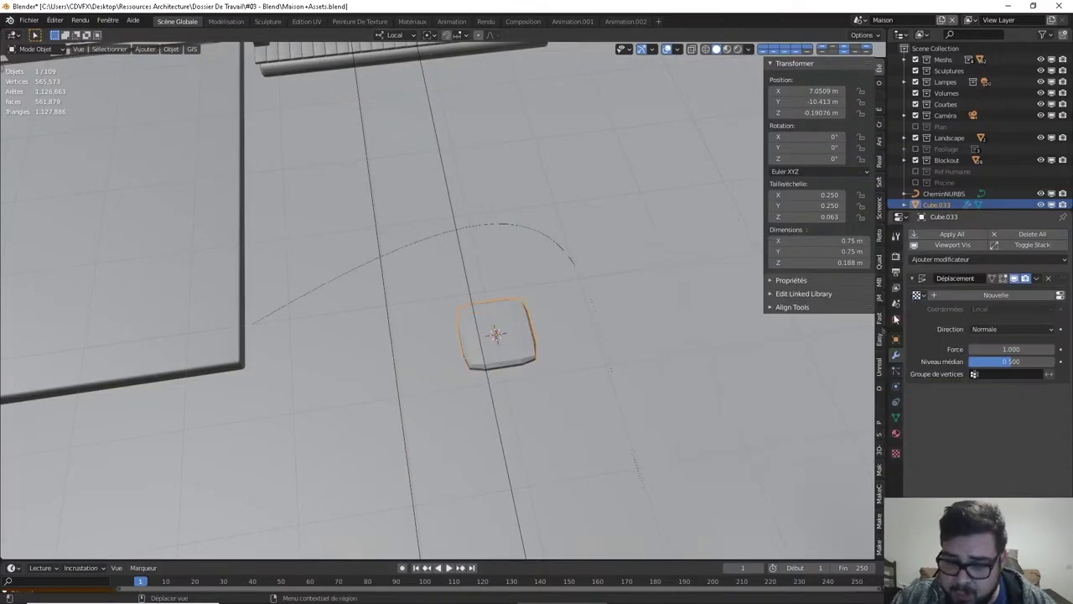
Create a new texture for the Displace modifier and name it Displace_RockFloor
{"action": "left_click", "coordinate": [1002, 295]}
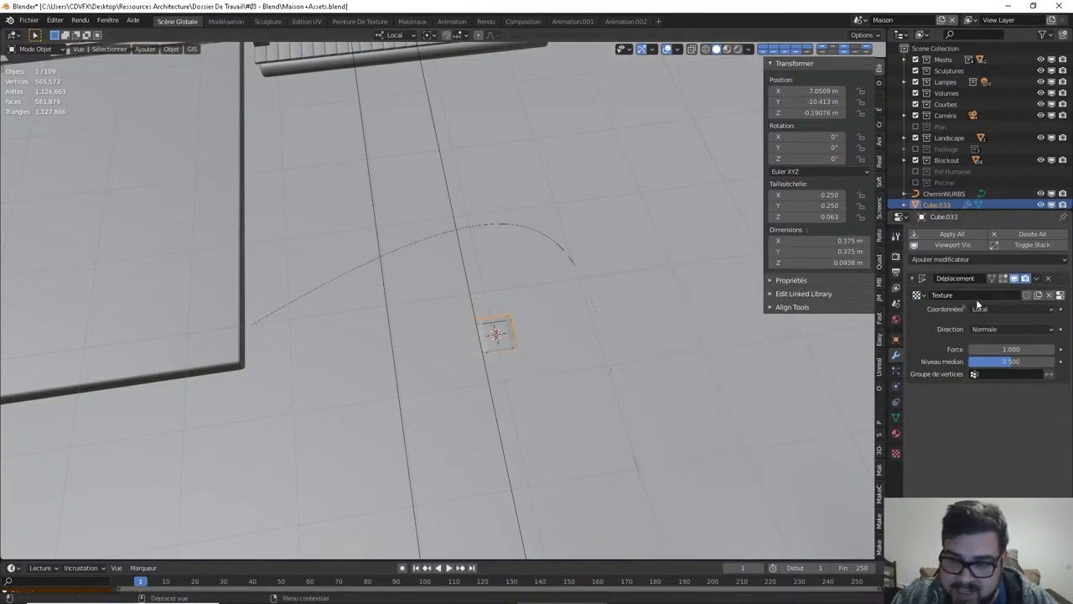
{"action": "double_click", "coordinate": [1001, 296]}
{"action": "type", "text": "Di"}
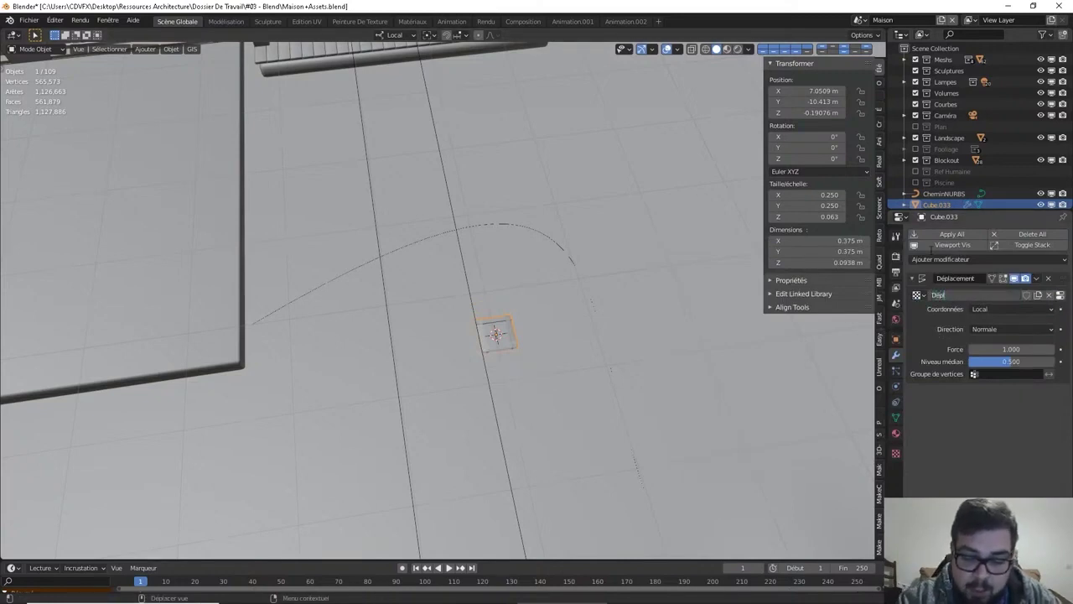
{"action": "key", "text": "BackSpace"}
{"action": "key", "text": "BackSpace"}
{"action": "key", "text": "BackSpace"}
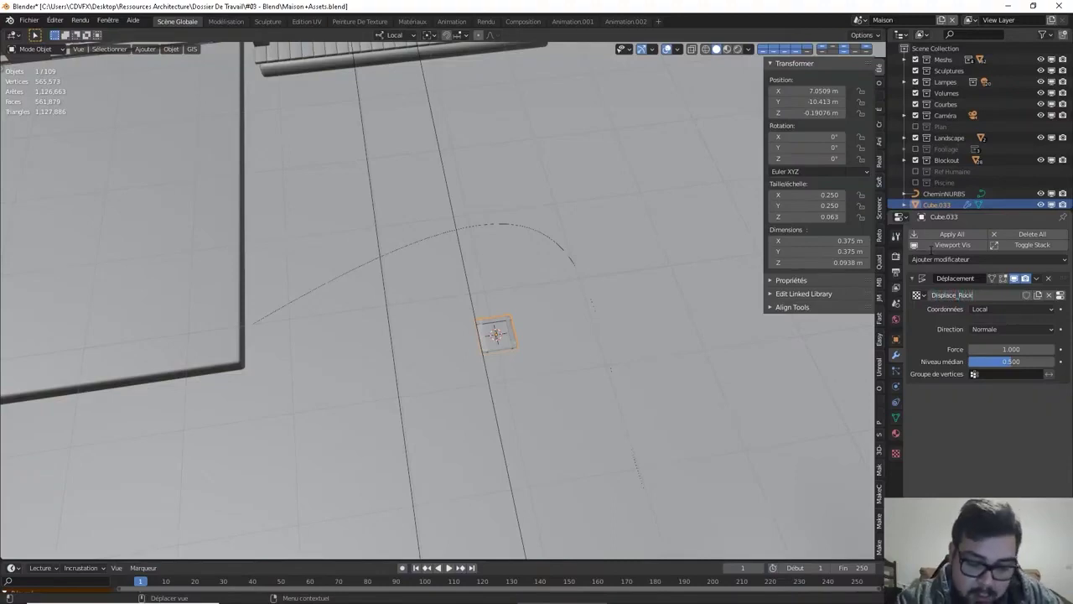
{"action": "type", "text": "loor"}
{"action": "key", "text": "Return"}
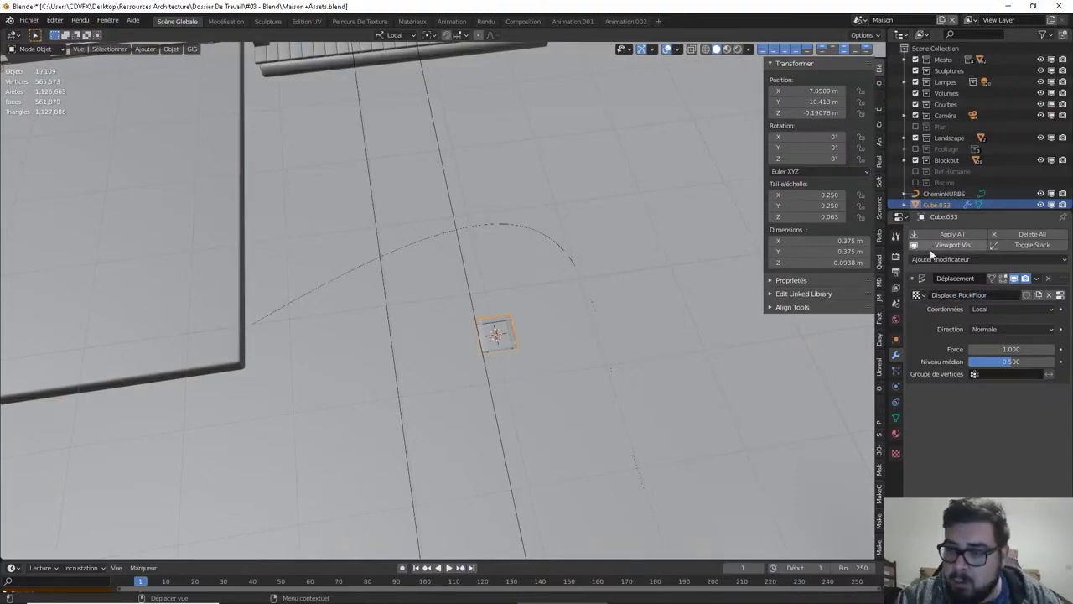
Set the Displace modifier's texture coordinates to Global and preview the effect with a brief trial move of the slab
{"action": "left_click", "coordinate": [1003, 310]}
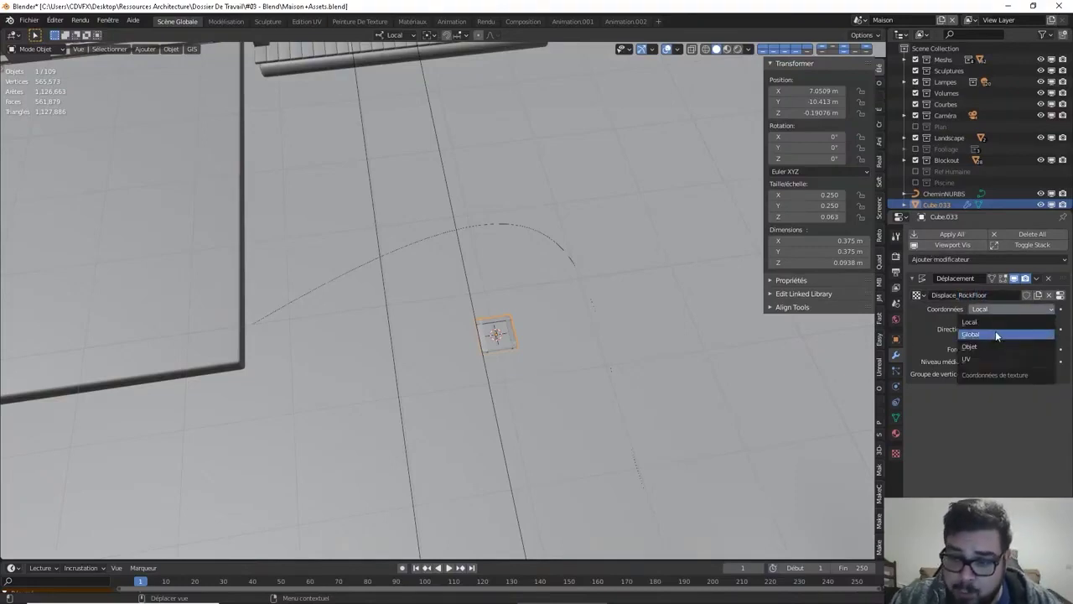
{"action": "left_click", "coordinate": [991, 334]}
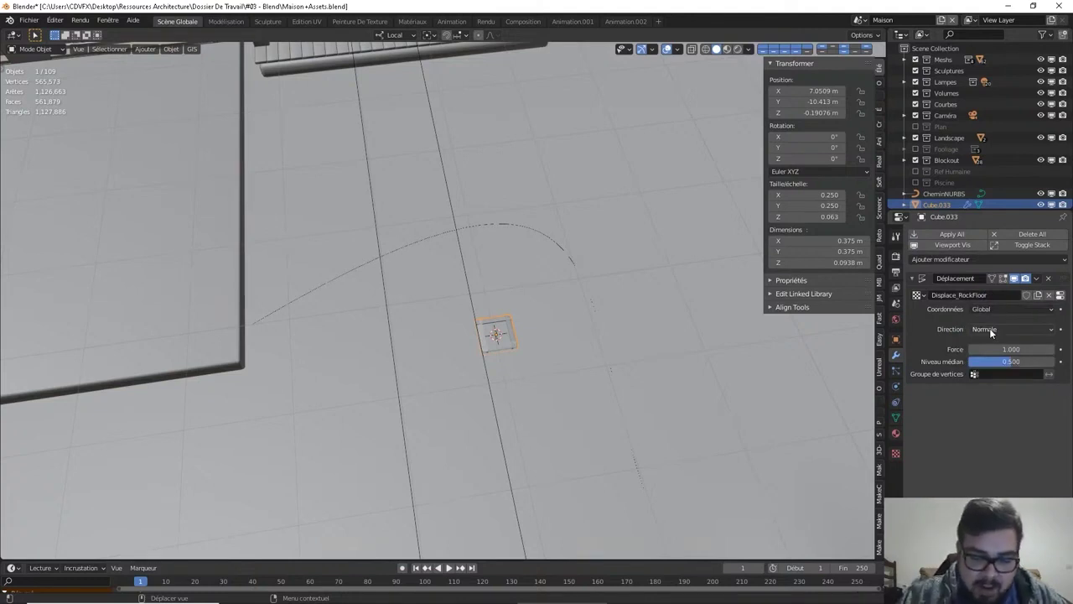
{"action": "key", "text": "g"}
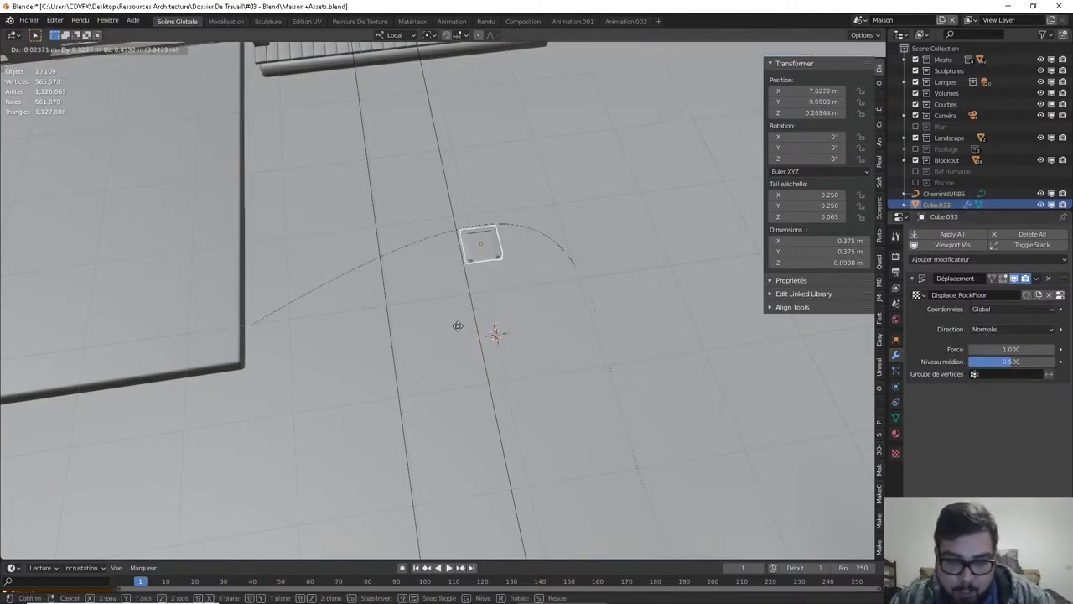
{"action": "key", "text": "Escape"}
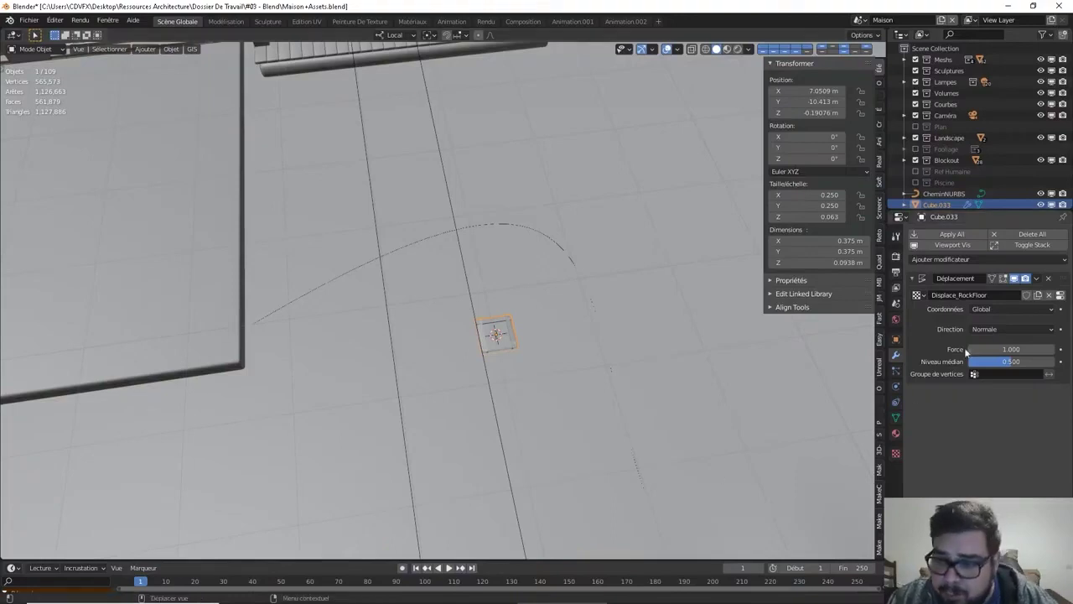
Change the Displace_RockFloor texture type to Clouds (Nuages) and set its depth to 24
{"action": "left_click", "coordinate": [896, 452]}
{"action": "left_click", "coordinate": [1000, 266]}
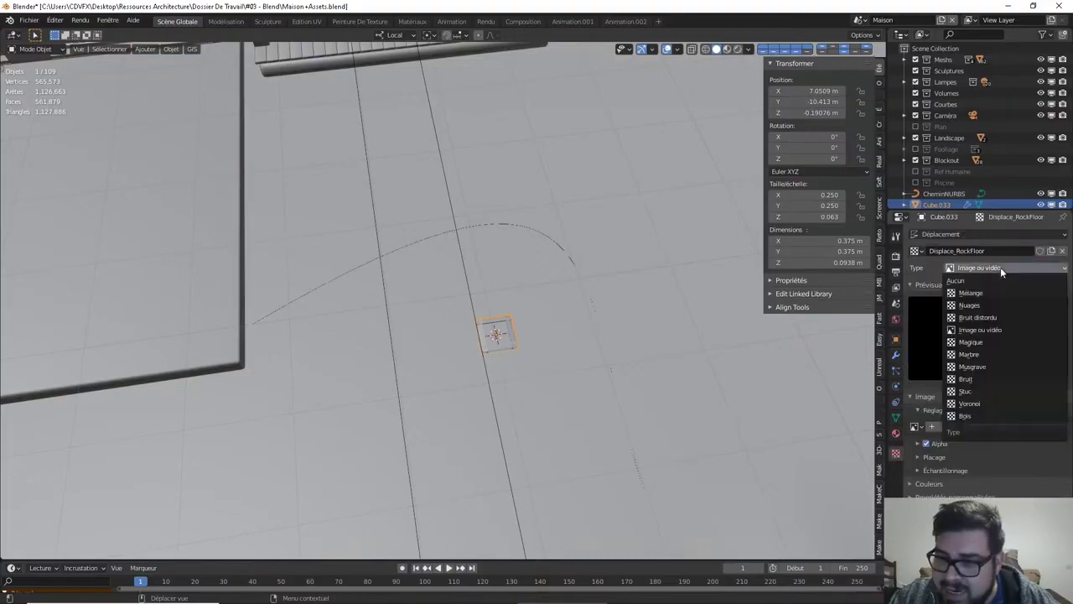
{"action": "left_click", "coordinate": [973, 305]}
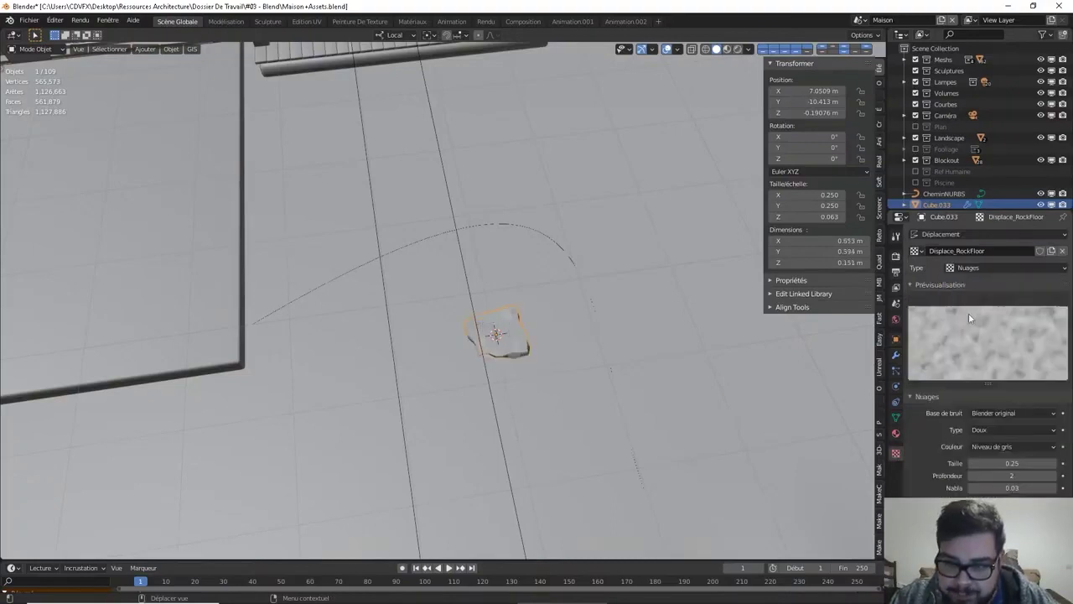
{"action": "scroll", "coordinate": [615, 403], "scroll_direction": "up", "scroll_amount": 4}
{"action": "middle_click_drag", "start_coordinate": [614, 403], "coordinate": [539, 373], "text": "shift"}
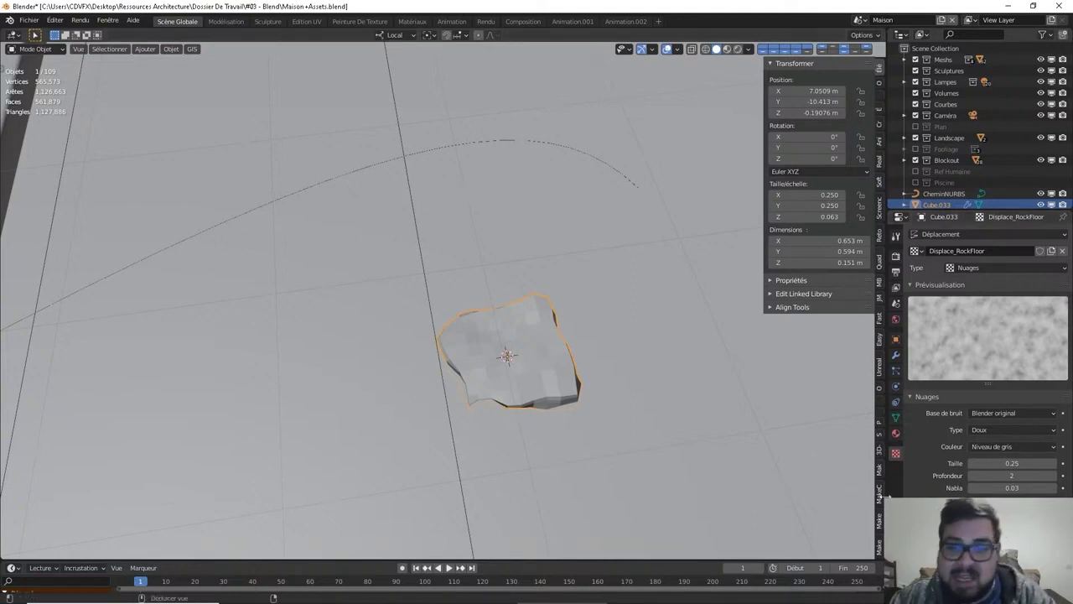
{"action": "left_click_drag", "start_coordinate": [1011, 475], "coordinate": [1052, 476]}
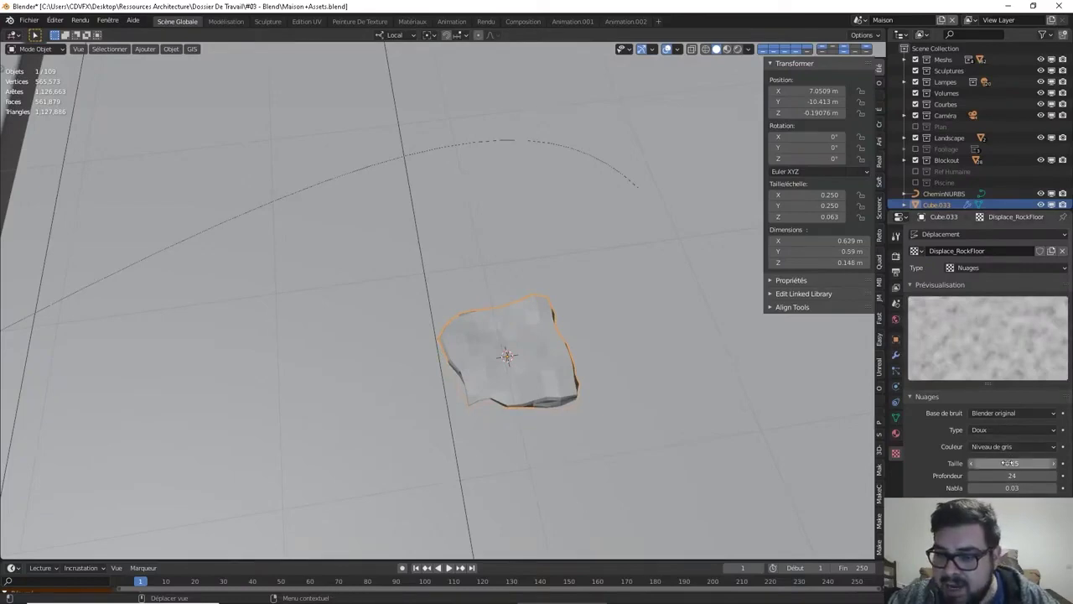
Try cloud noise sizes of 0.99, 2.00 and 0.07, and set the size back to 0.25
{"action": "mouse_move", "coordinate": [1012, 463]}
{"action": "left_mouse_down"}
{"action": "mouse_move", "coordinate": [1058, 463]}
{"action": "mouse_move", "coordinate": [1023, 463]}
{"action": "left_mouse_up"}
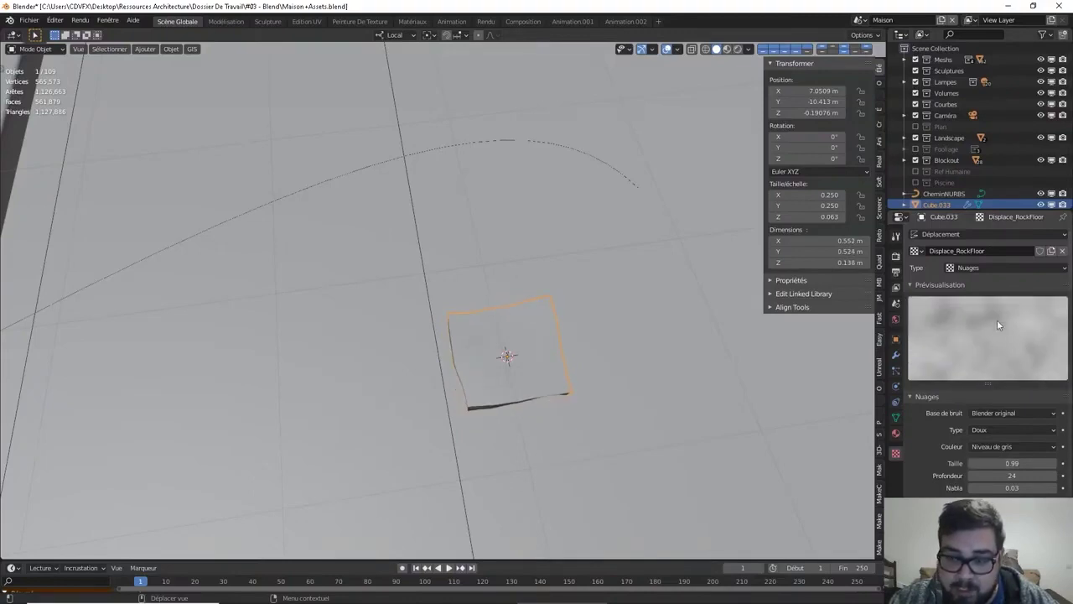
{"action": "left_click", "coordinate": [998, 463]}
{"action": "type", "text": "2"}
{"action": "key", "text": "Return"}
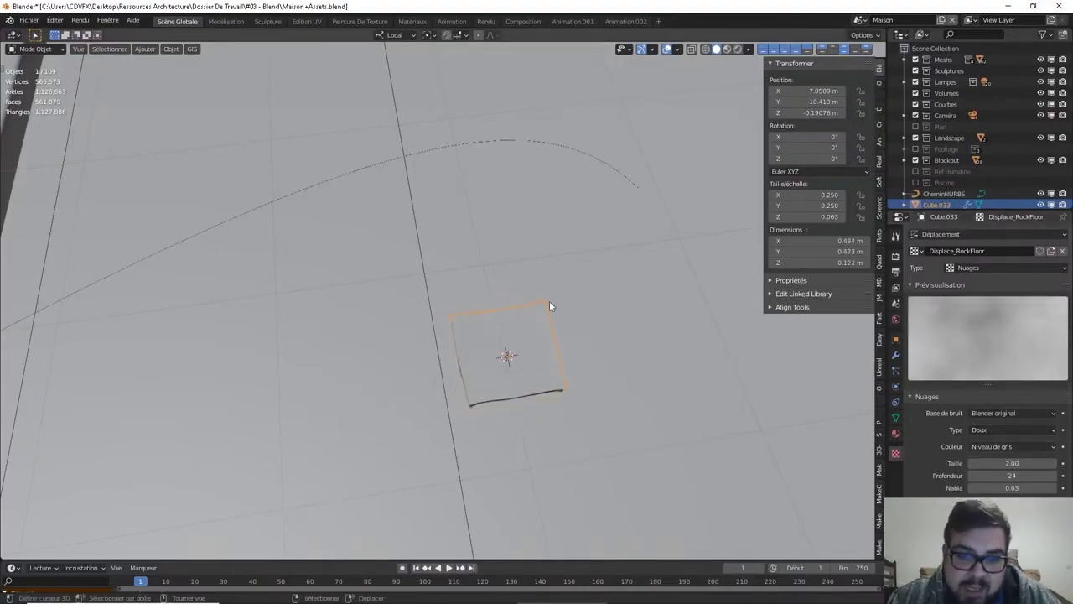
{"action": "left_click_drag", "start_coordinate": [1032, 463], "coordinate": [877, 462]}
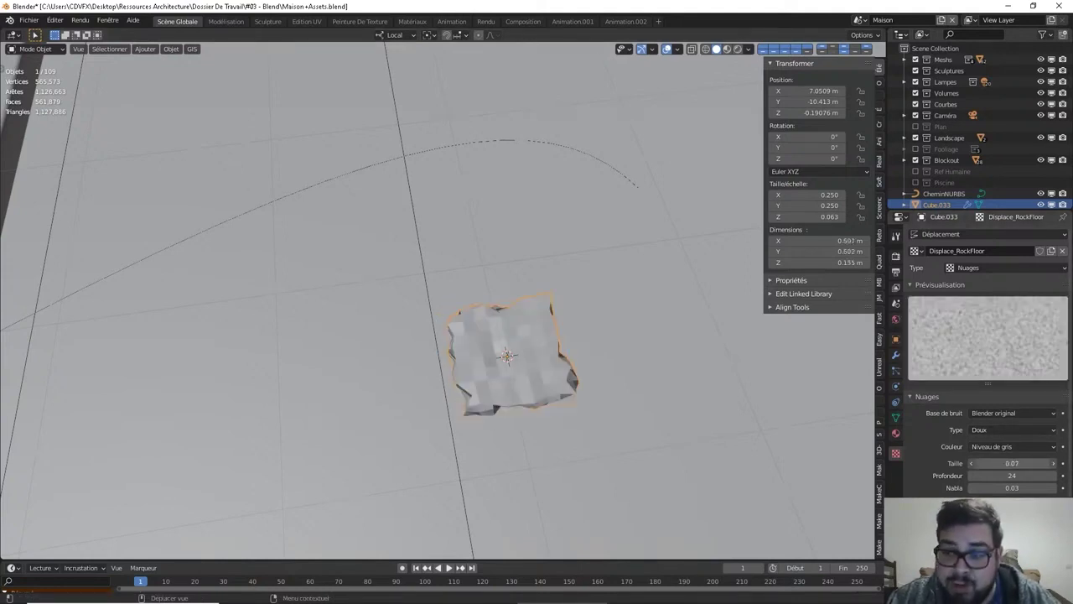
{"action": "left_click", "coordinate": [1016, 463]}
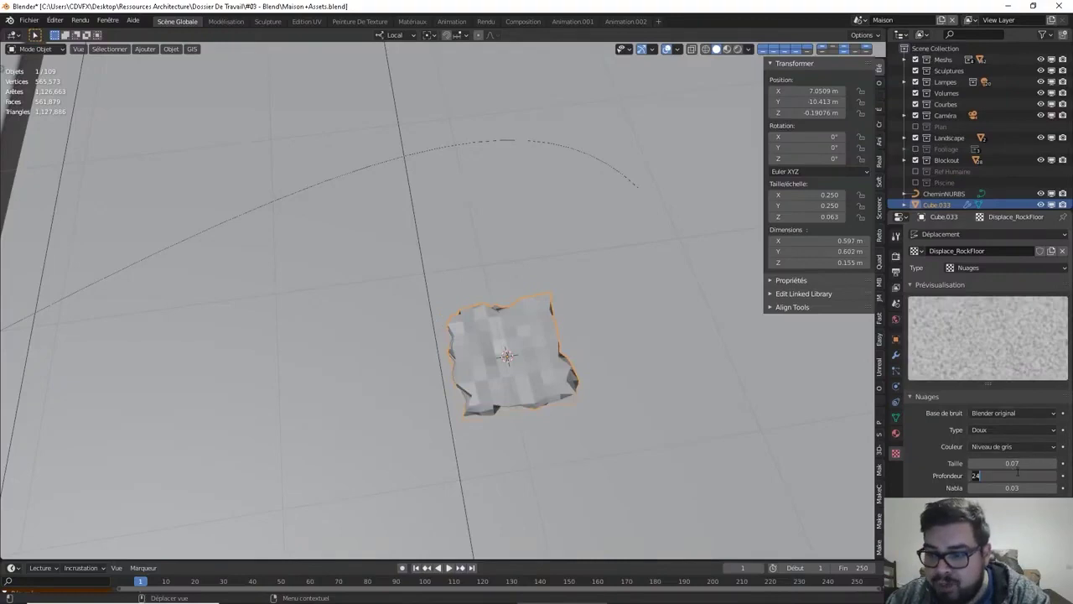
{"action": "type", "text": "0.25"}
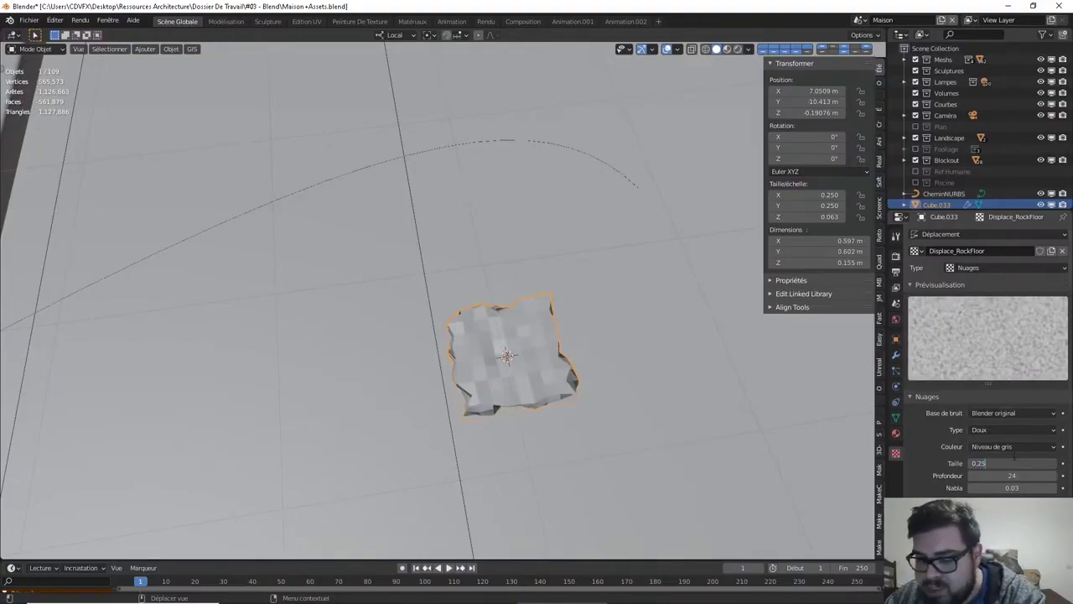
{"action": "key", "text": "Return"}
Apply smooth shading to the displaced slab
{"action": "middle_click_drag", "start_coordinate": [637, 381], "coordinate": [643, 302]}
{"action": "scroll", "coordinate": [615, 342], "scroll_direction": "up", "scroll_amount": 2}
{"action": "right_click", "coordinate": [556, 335]}
{"action": "left_click", "coordinate": [557, 332]}
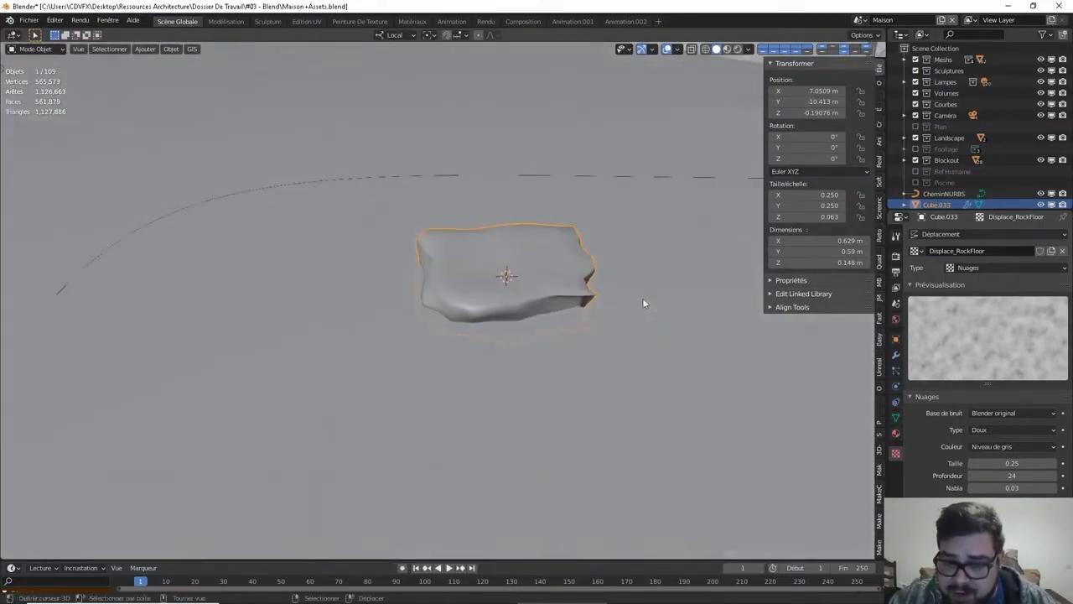
Enable Auto Smooth in the slab's normals settings with an angle of 89°
{"action": "left_click", "coordinate": [895, 416]}
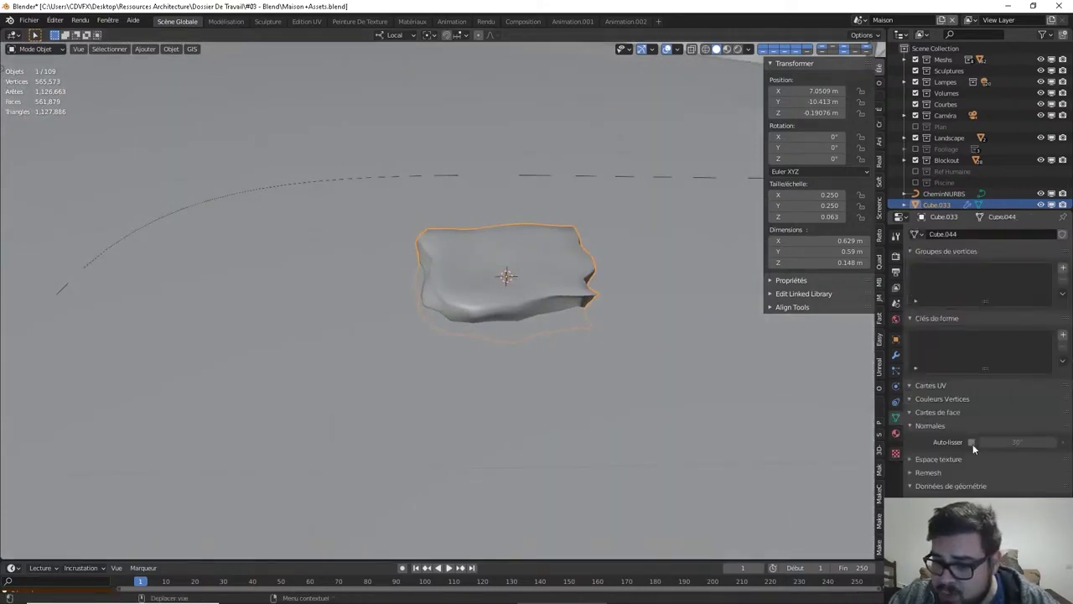
{"action": "left_click", "coordinate": [971, 441]}
{"action": "left_click", "coordinate": [1015, 442]}
{"action": "type", "text": "89"}
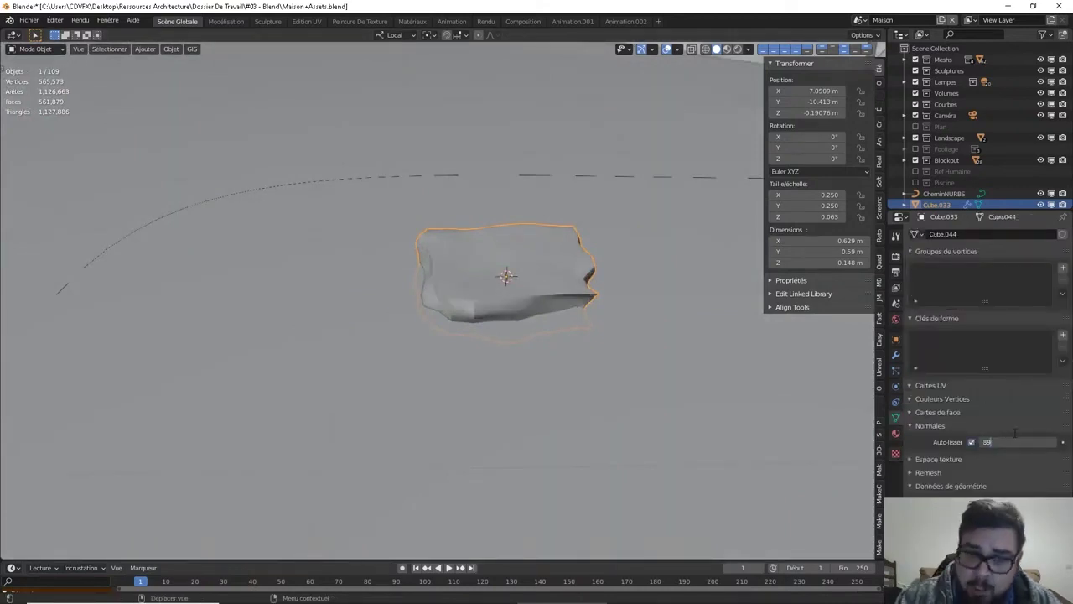
{"action": "key", "text": "Return"}
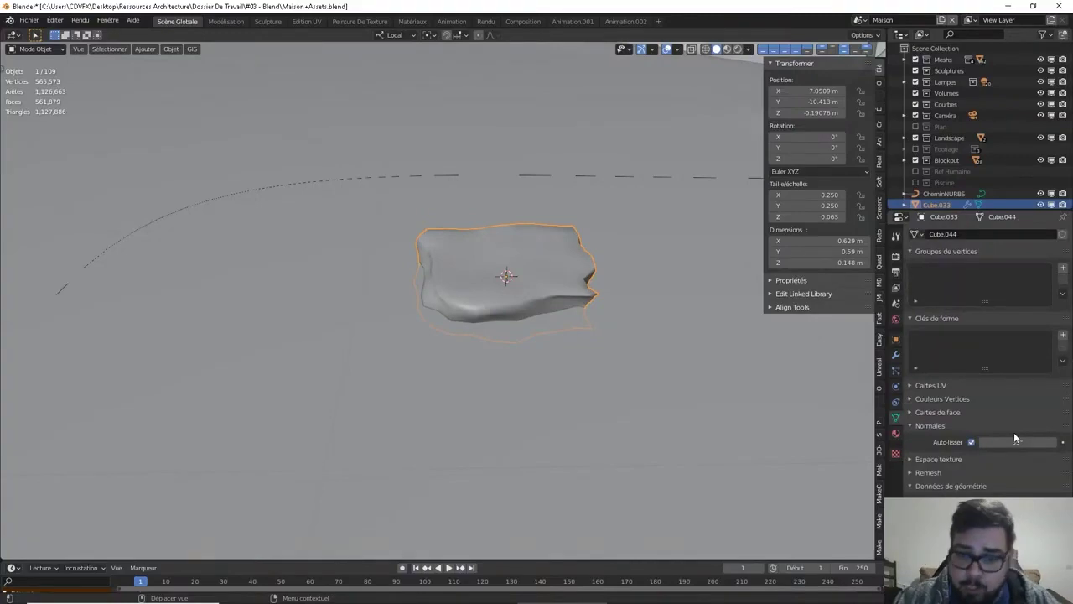
{"action": "middle_click_drag", "start_coordinate": [618, 302], "coordinate": [665, 330]}
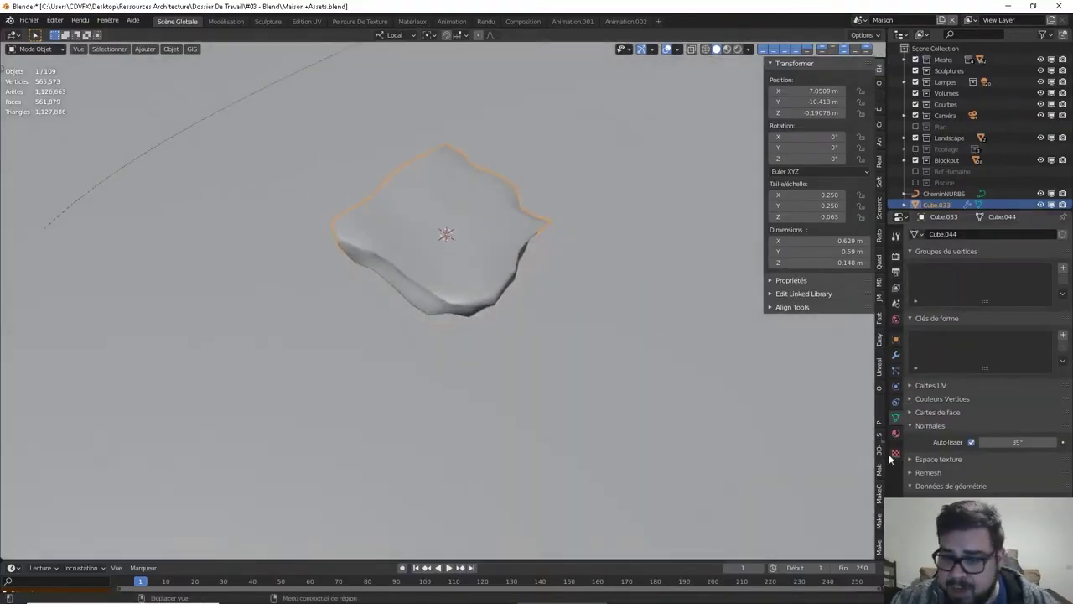
{"action": "scroll", "coordinate": [553, 325], "scroll_direction": "up", "scroll_amount": 2}
{"action": "middle_click_drag", "start_coordinate": [552, 326], "coordinate": [602, 289]}
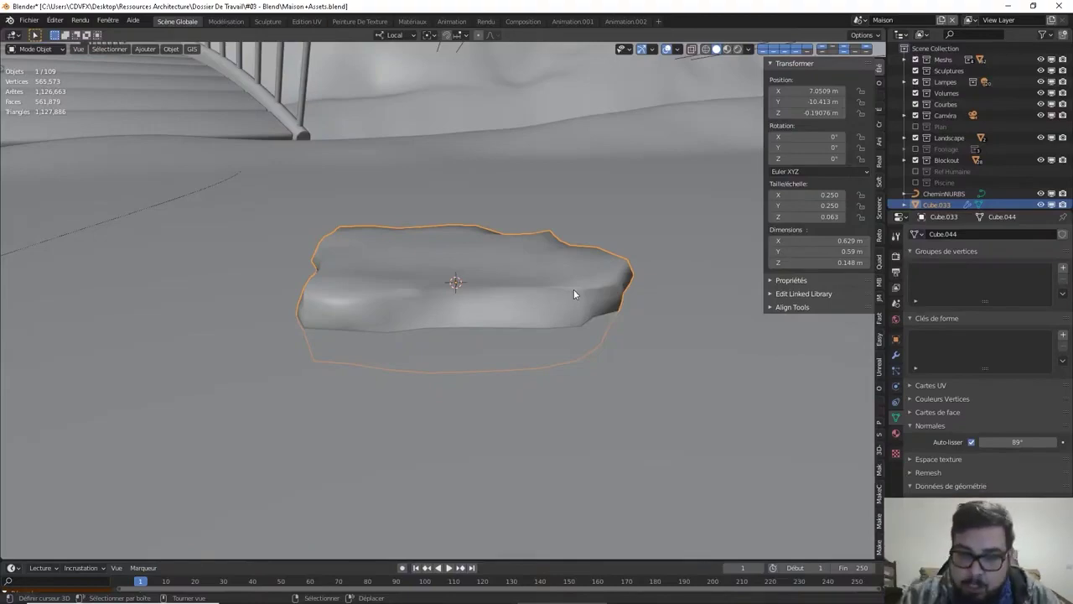
{"action": "middle_click_drag", "start_coordinate": [575, 295], "coordinate": [582, 311]}
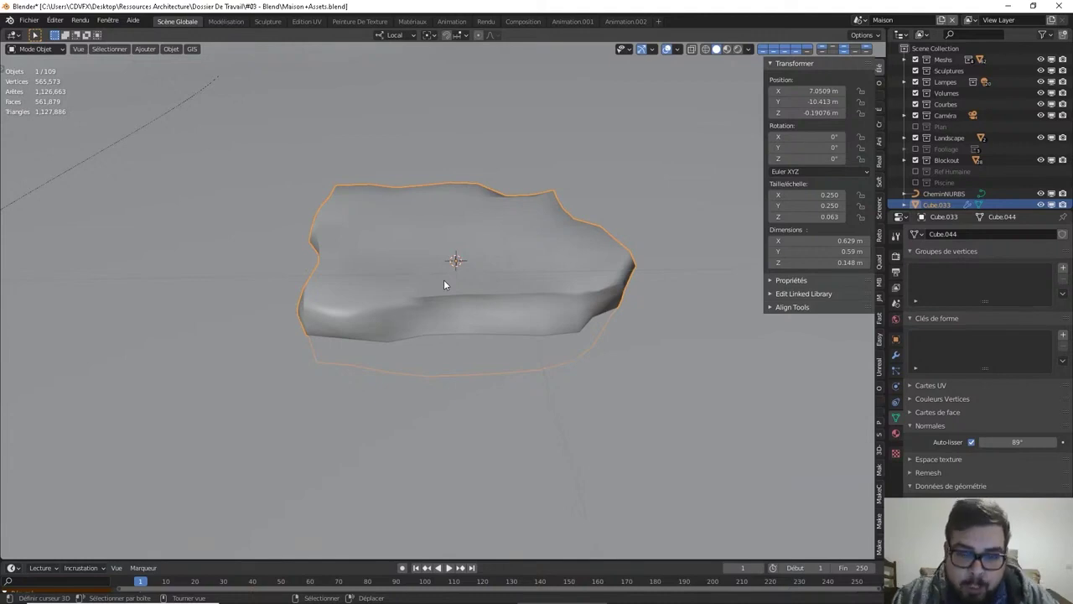
Bevel all twelve outer edges of the slab's mesh with a width of 0.025 m and 2 segments
{"action": "key", "text": "Tab"}
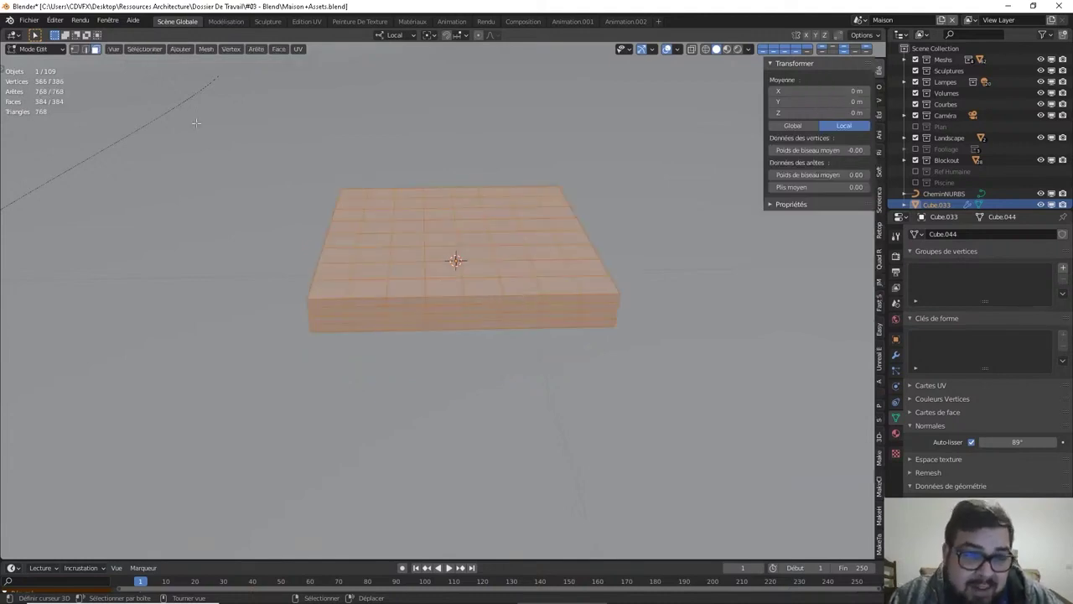
{"action": "key", "text": "alt+a"}
{"action": "left_click", "coordinate": [487, 290], "text": "alt"}
{"action": "middle_click_drag", "start_coordinate": [487, 290], "coordinate": [542, 277]}
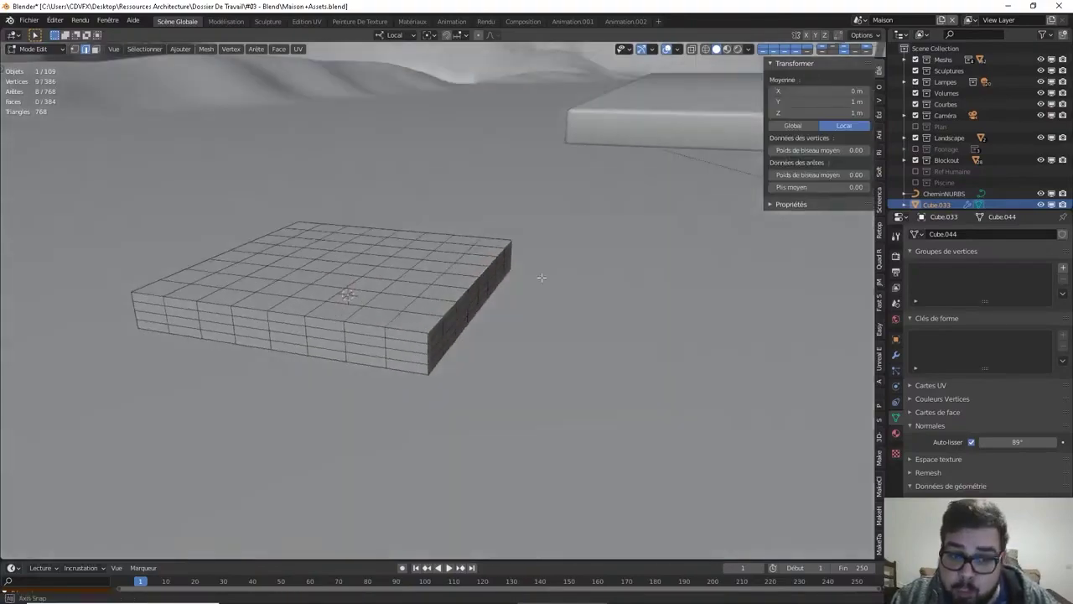
{"action": "left_click", "coordinate": [409, 329], "text": "alt+shift"}
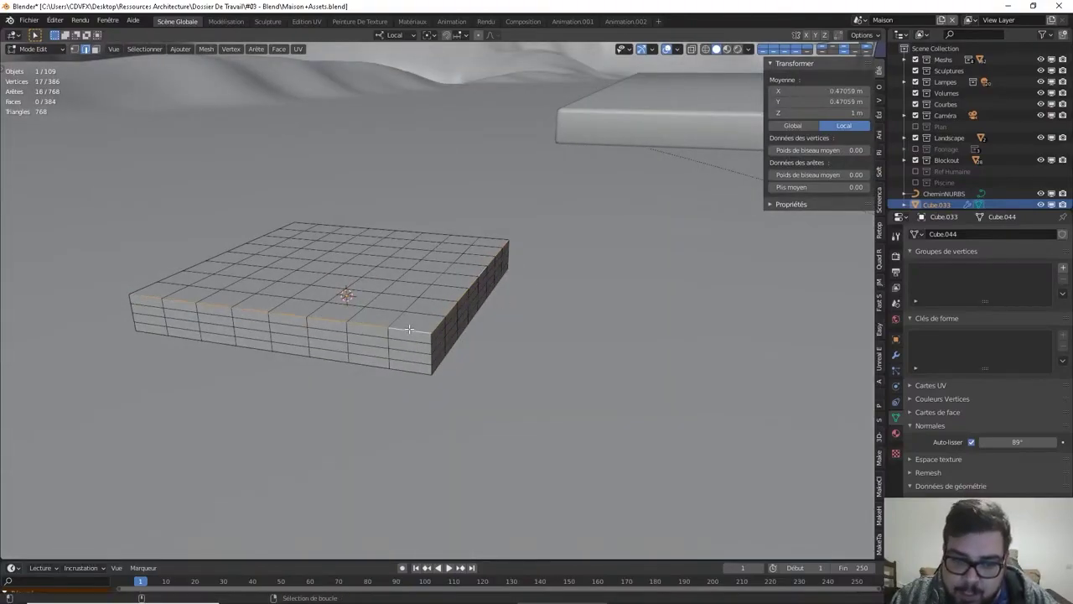
{"action": "middle_click_drag", "start_coordinate": [409, 328], "coordinate": [395, 289]}
{"action": "left_click", "coordinate": [311, 333], "text": "alt+shift"}
{"action": "middle_click_drag", "start_coordinate": [311, 333], "coordinate": [593, 268]}
{"action": "left_click", "coordinate": [519, 356], "text": "alt+shift"}
{"action": "left_click", "coordinate": [513, 311], "text": "alt+shift"}
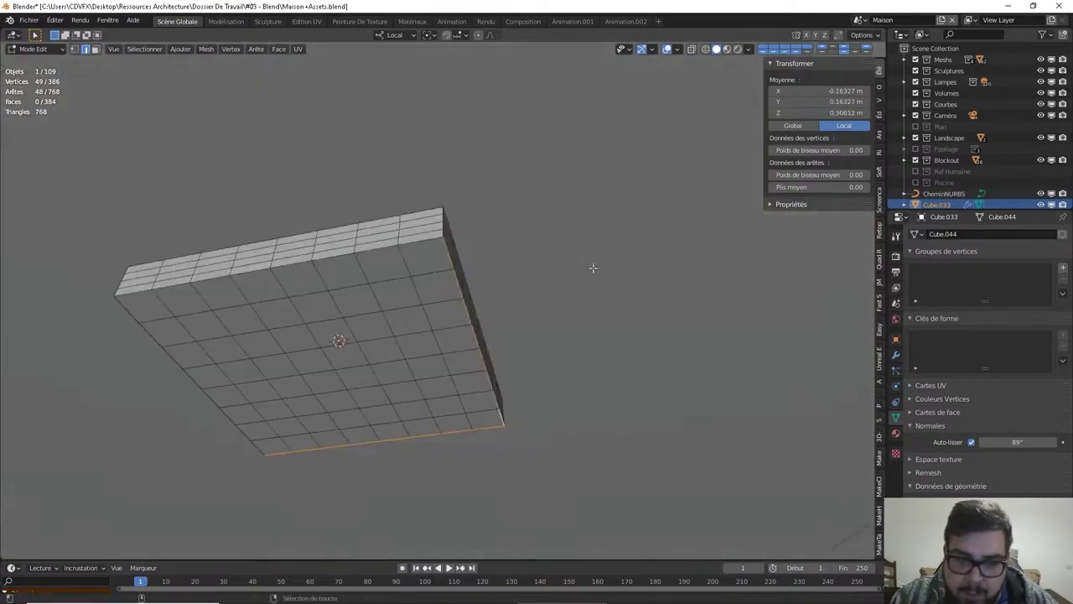
{"action": "left_click", "coordinate": [437, 234], "text": "alt+shift"}
{"action": "middle_click_drag", "start_coordinate": [437, 234], "coordinate": [579, 201]}
{"action": "left_click", "coordinate": [453, 136], "text": "alt+shift"}
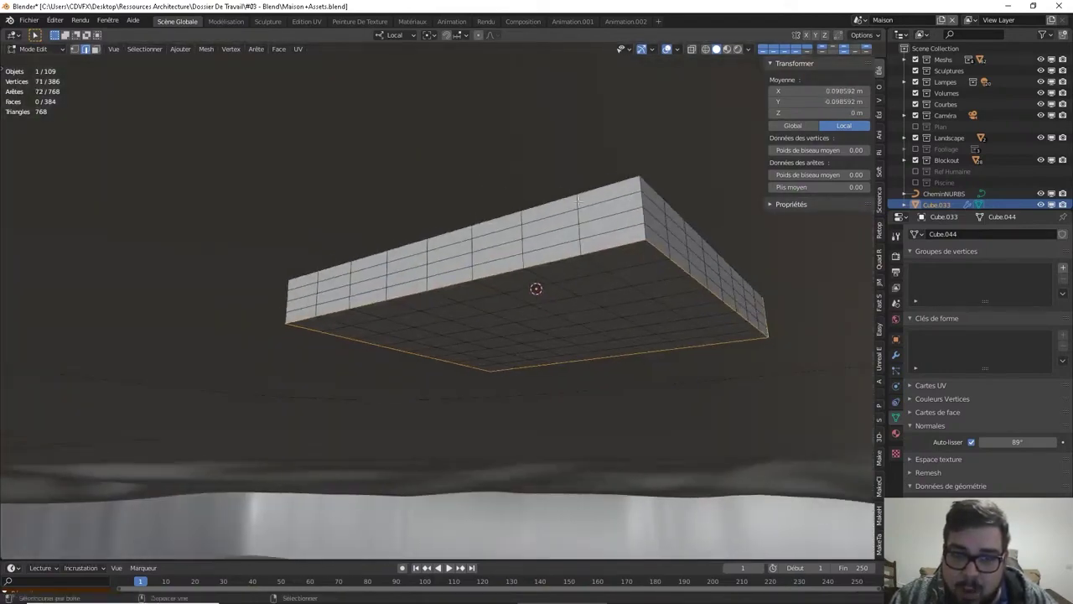
{"action": "left_click", "coordinate": [642, 232], "text": "alt+shift"}
{"action": "middle_click_drag", "start_coordinate": [642, 232], "coordinate": [653, 242]}
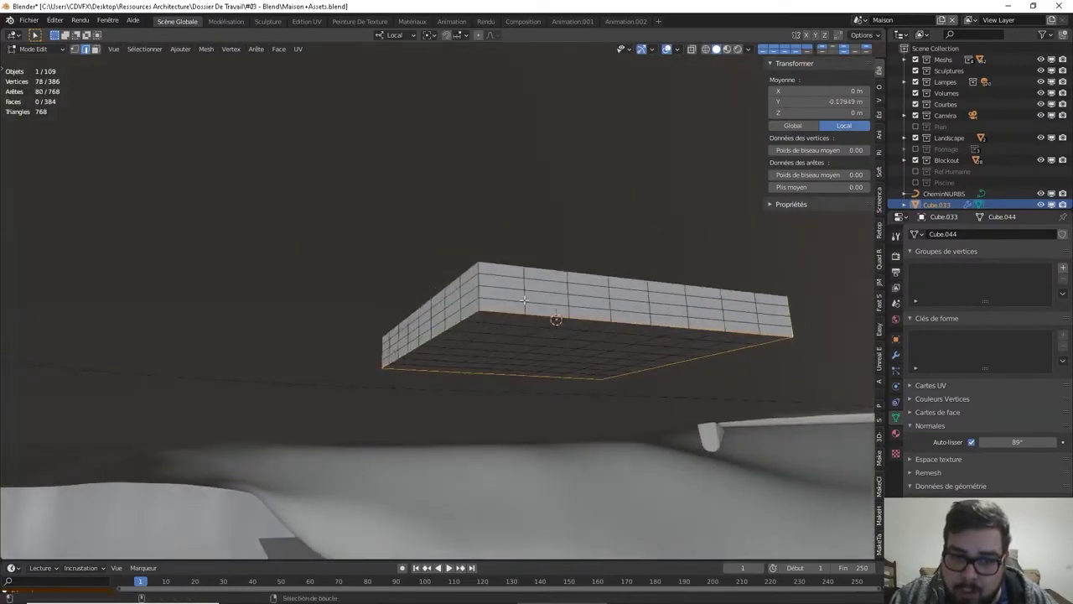
{"action": "left_click", "coordinate": [477, 306], "text": "alt+shift"}
{"action": "middle_click_drag", "start_coordinate": [477, 306], "coordinate": [609, 294]}
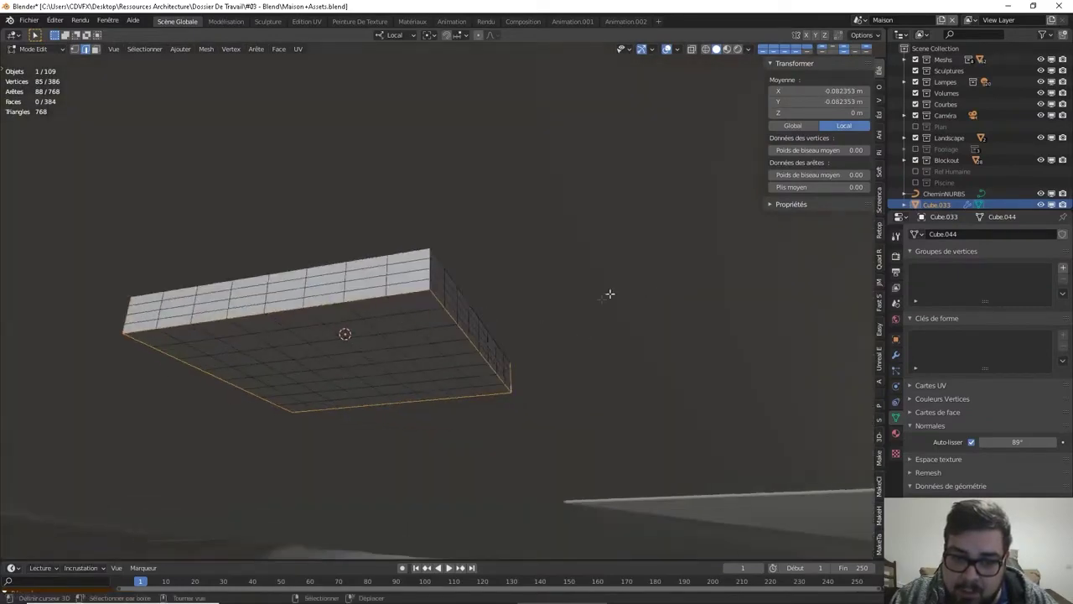
{"action": "left_click", "coordinate": [430, 285], "text": "alt+shift"}
{"action": "key", "text": "ctrl+b"}
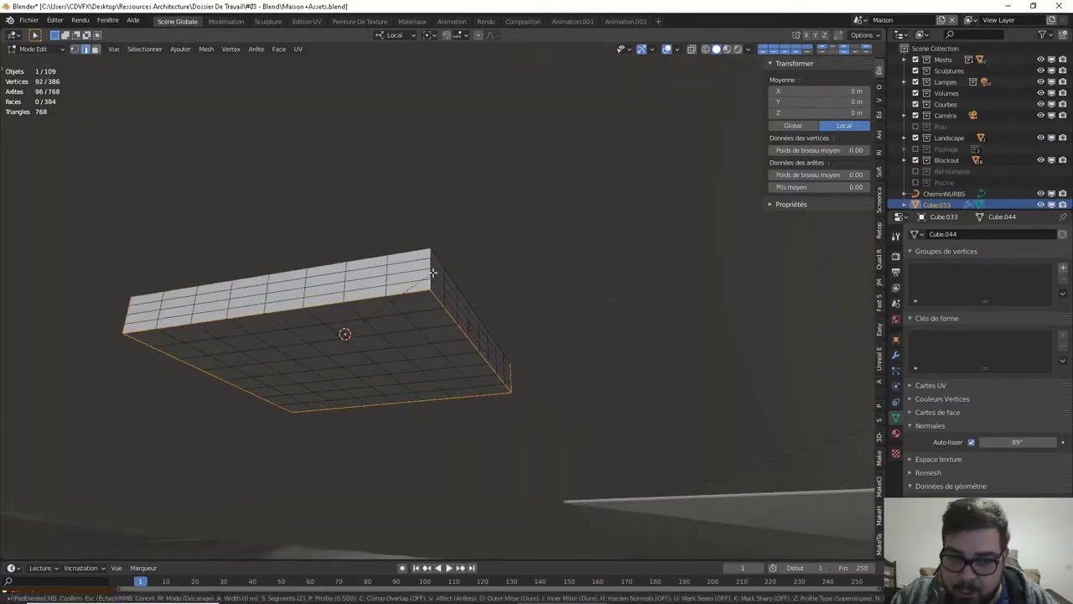
{"action": "left_click", "coordinate": [432, 273]}
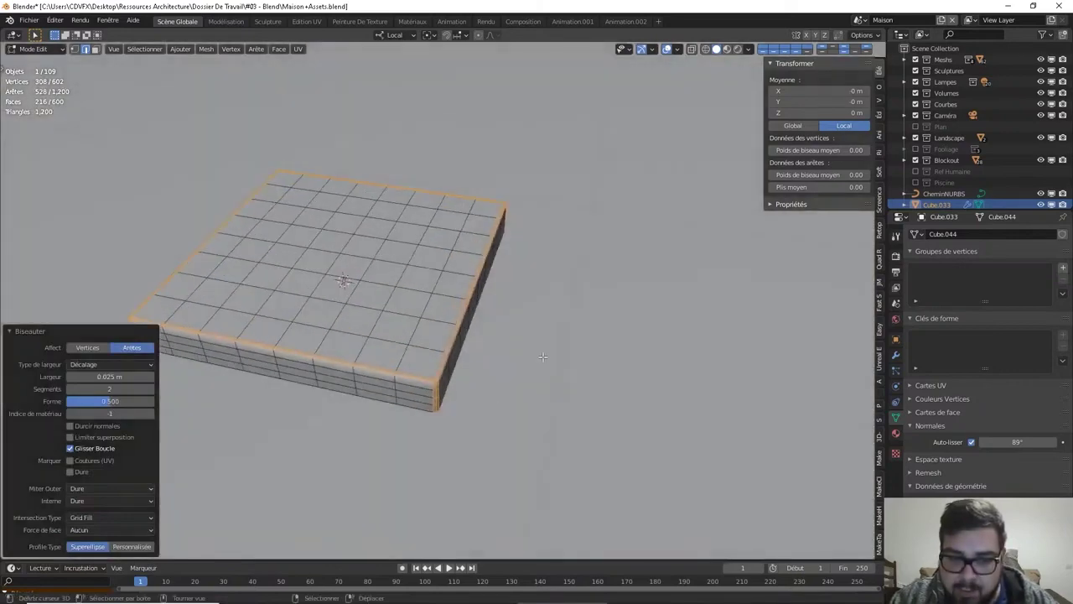
{"action": "key", "text": "Tab"}
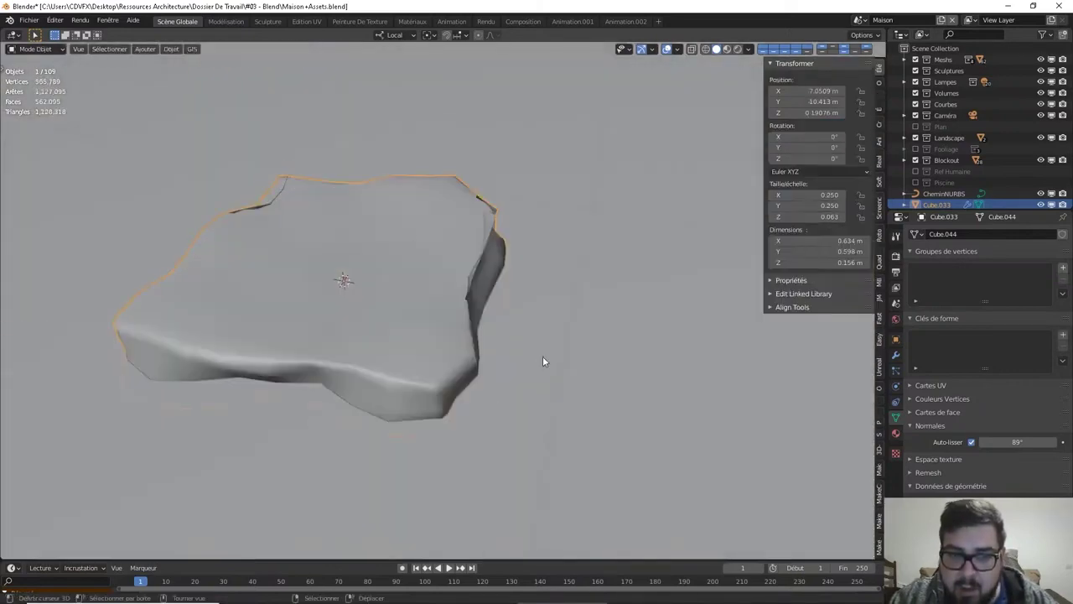
Apply the slab's rotation and scale, and set its origin to its geometry
{"action": "middle_click_drag", "start_coordinate": [533, 353], "coordinate": [568, 338]}
{"action": "middle_click_drag", "start_coordinate": [417, 302], "coordinate": [520, 290]}
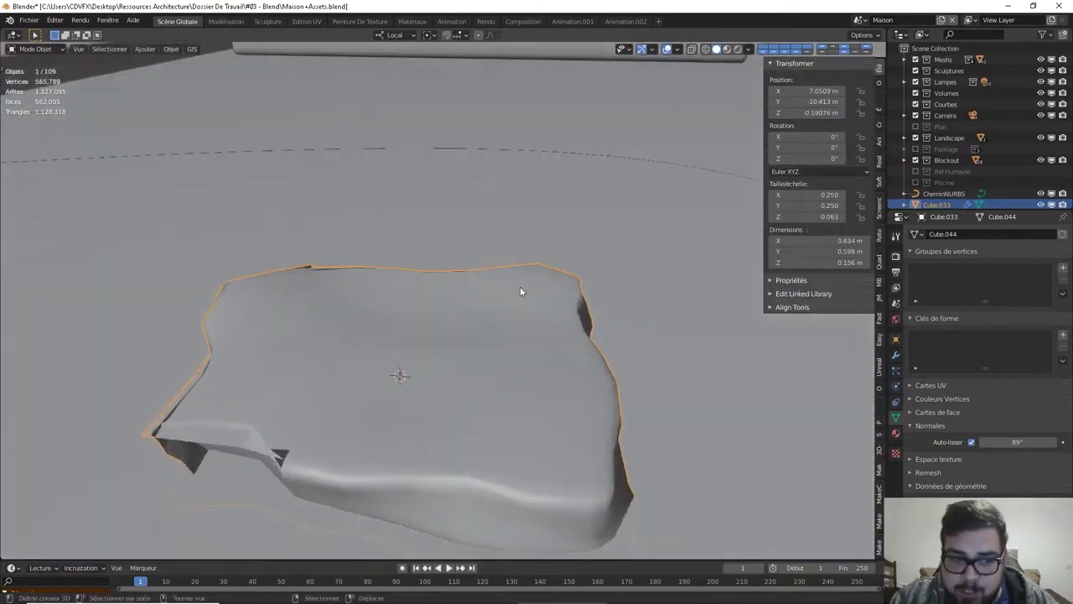
{"action": "middle_click_drag", "start_coordinate": [497, 378], "coordinate": [561, 351]}
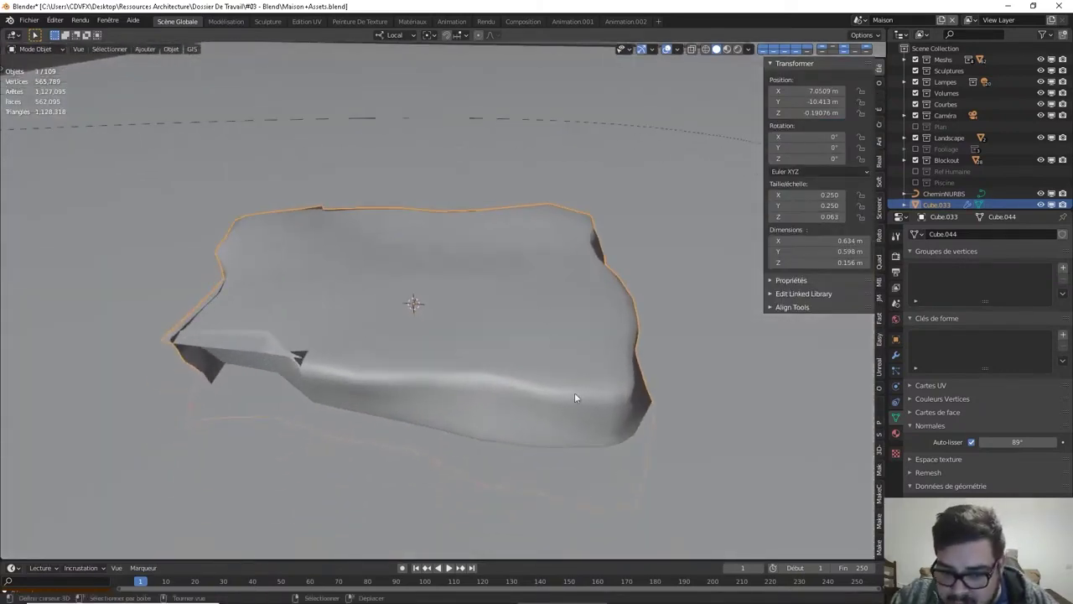
{"action": "scroll", "coordinate": [376, 355], "scroll_direction": "down", "scroll_amount": 3}
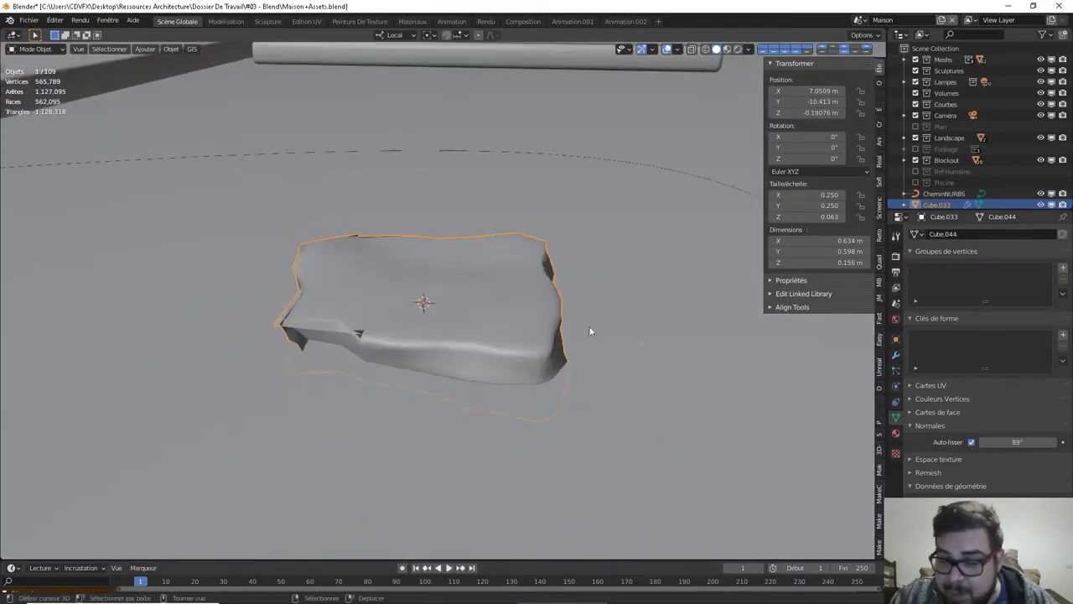
{"action": "left_click", "coordinate": [896, 356]}
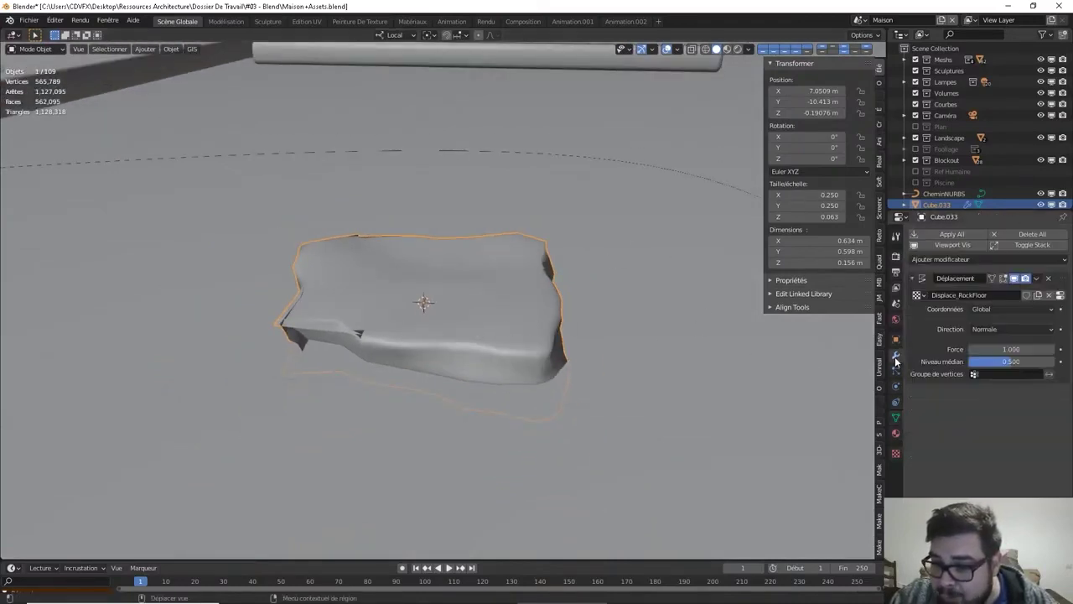
{"action": "mouse_move", "coordinate": [1011, 349]}
{"action": "left_mouse_down"}
{"action": "mouse_move", "coordinate": [963, 348]}
{"action": "mouse_move", "coordinate": [1012, 349]}
{"action": "mouse_move", "coordinate": [965, 348]}
{"action": "mouse_move", "coordinate": [1000, 349]}
{"action": "left_mouse_up"}
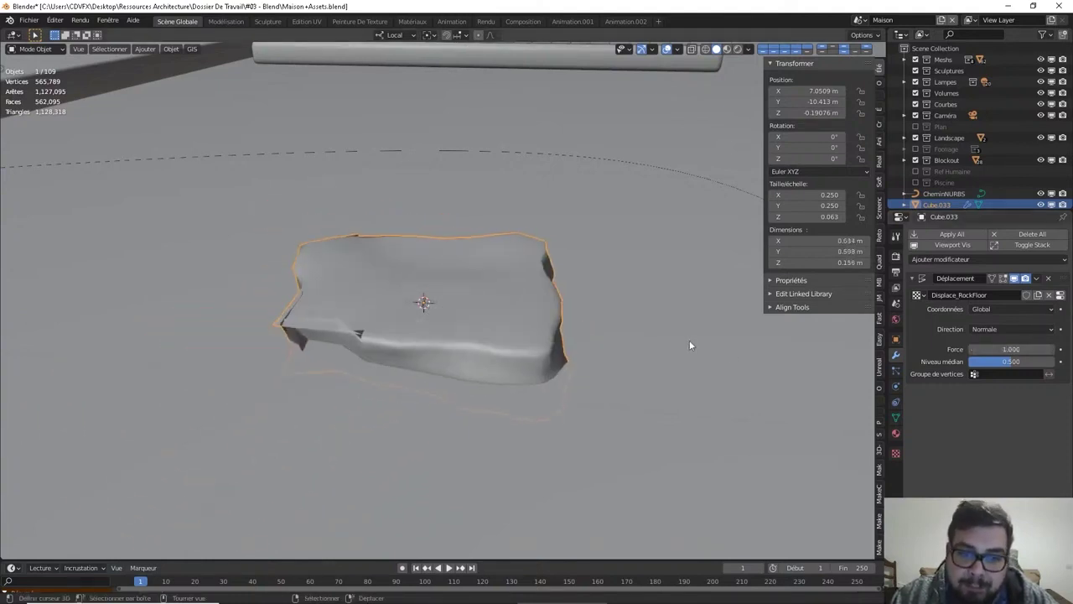
{"action": "key", "text": "q"}
{"action": "left_click", "coordinate": [614, 325]}
{"action": "key", "text": "q"}
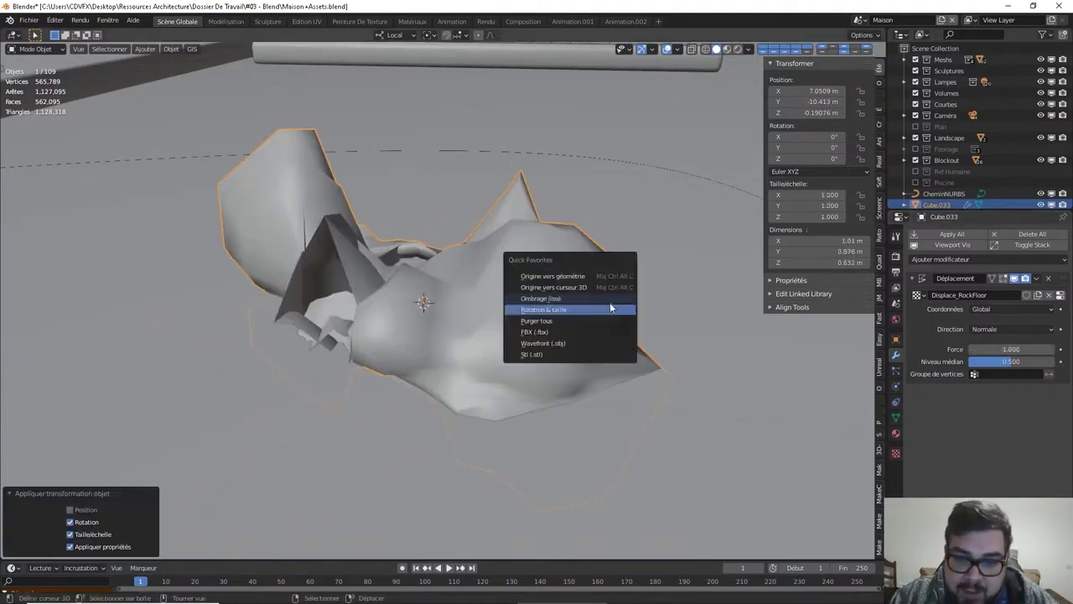
{"action": "left_click", "coordinate": [597, 278]}
Set the strength (Force) of the slab's Displace modifier to 0.025
{"action": "left_click_drag", "start_coordinate": [1011, 349], "coordinate": [988, 349]}
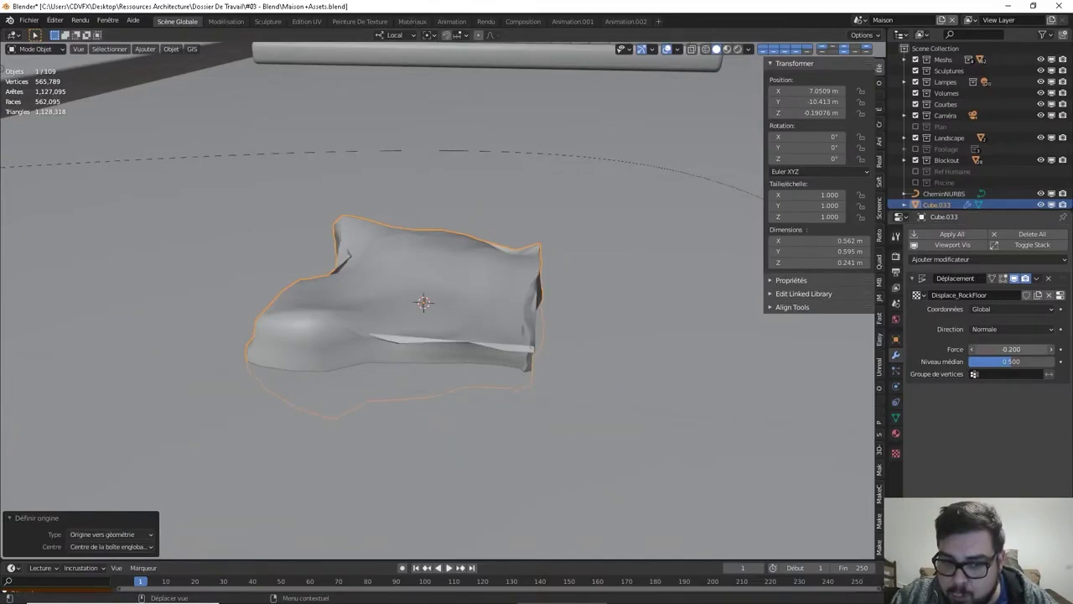
{"action": "left_click", "coordinate": [1052, 349]}
{"action": "left_click", "coordinate": [1053, 349]}
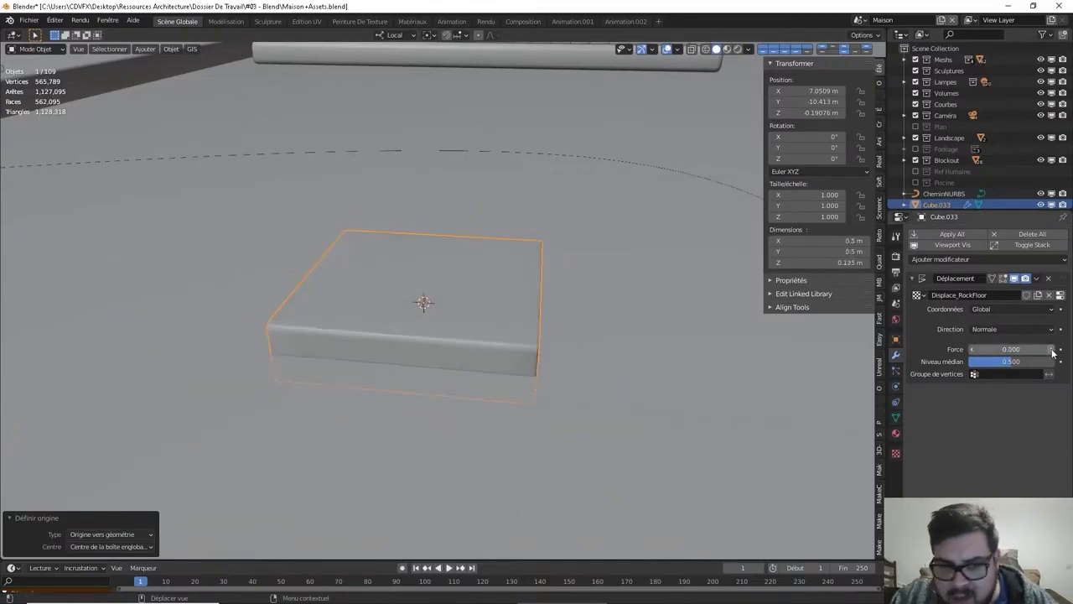
{"action": "left_click", "coordinate": [1053, 350]}
{"action": "left_click", "coordinate": [1025, 349]}
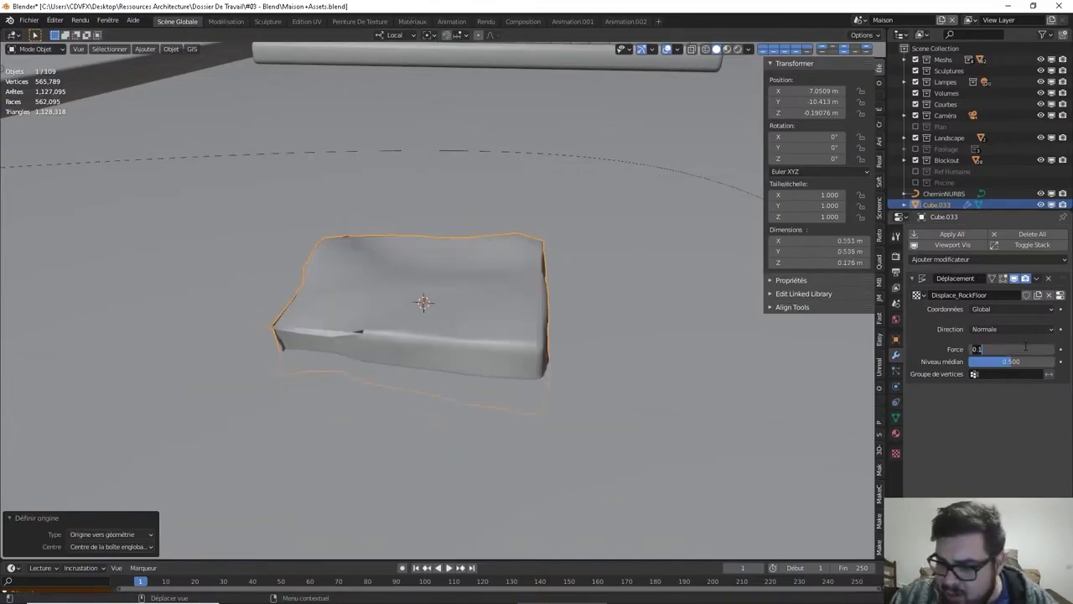
{"action": "type", "text": "0.025"}
{"action": "key", "text": "Return"}
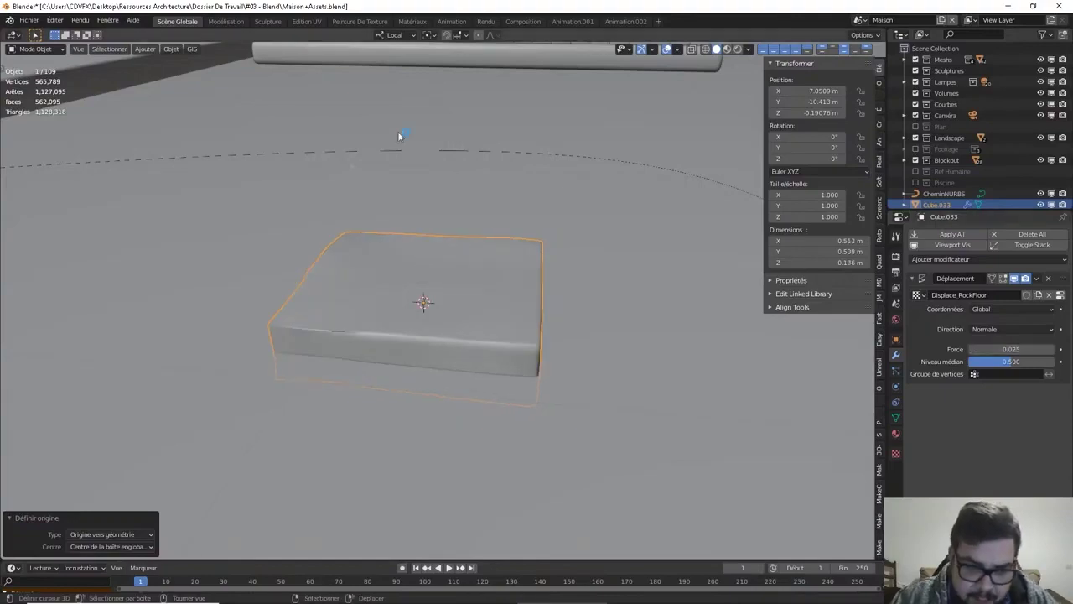
Flatten the slab by scaling it by 0.25 along its local Z axis
{"action": "middle_click_drag", "start_coordinate": [377, 225], "coordinate": [366, 123]}
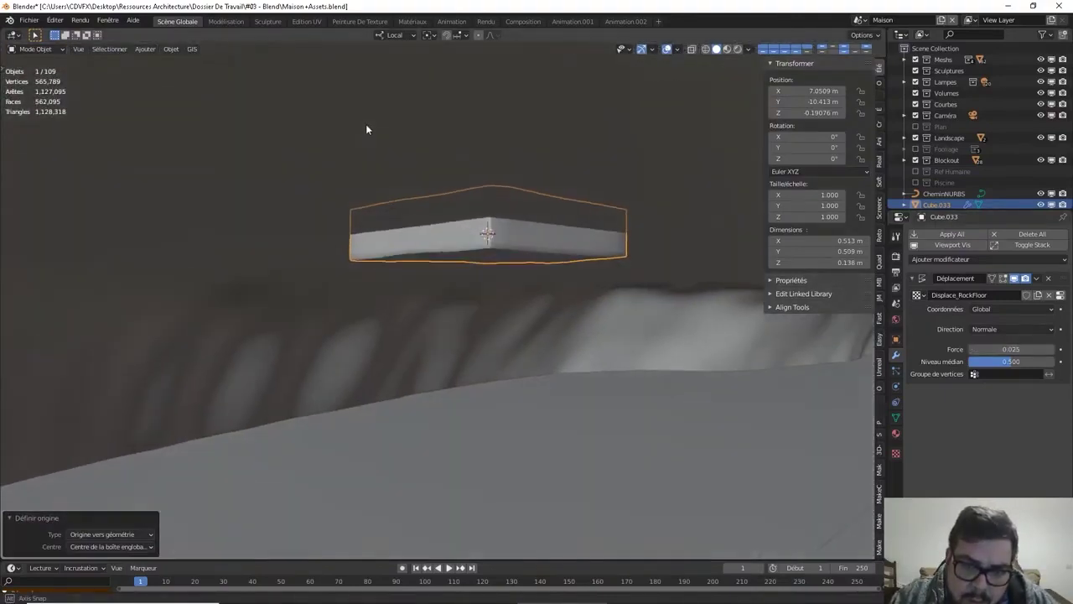
{"action": "middle_click_drag", "start_coordinate": [471, 202], "coordinate": [542, 243]}
{"action": "key", "text": "s"}
{"action": "key", "text": "z"}
{"action": "key", "text": "z"}
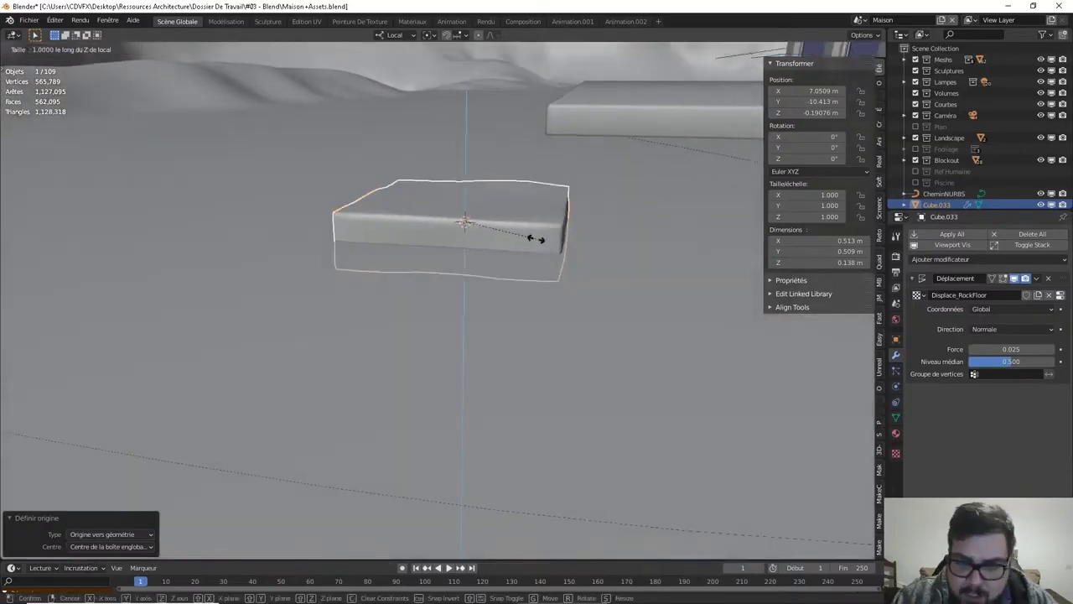
{"action": "type", "text": "0.25"}
{"action": "key", "text": "Return"}
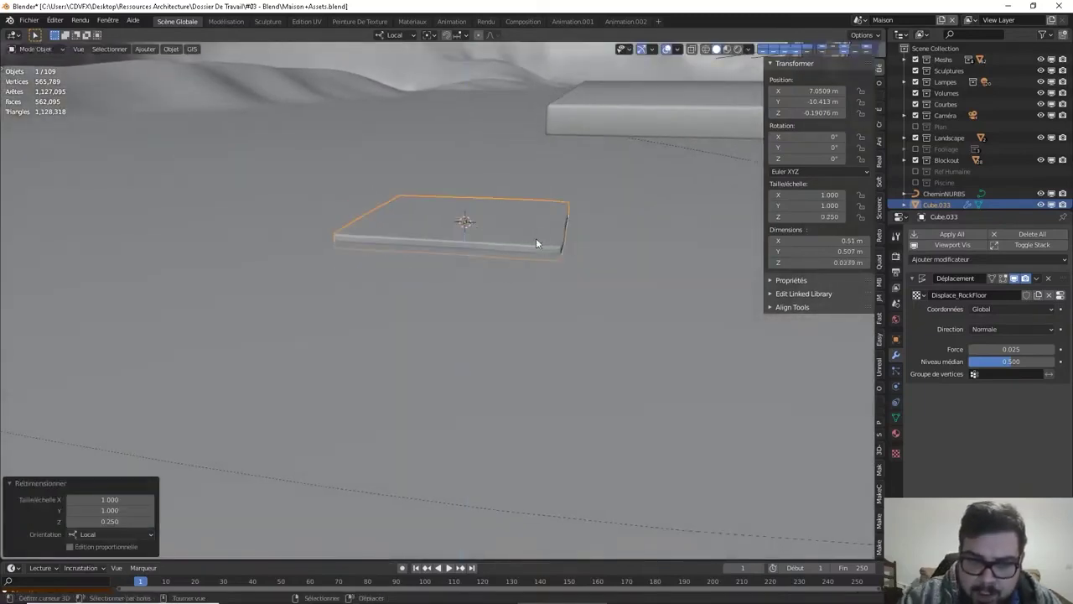
Apply the flattened slab's rotation and scale, and recentre its origin on the geometry
{"action": "key", "text": "q"}
{"action": "left_click", "coordinate": [509, 271]}
{"action": "key", "text": "q"}
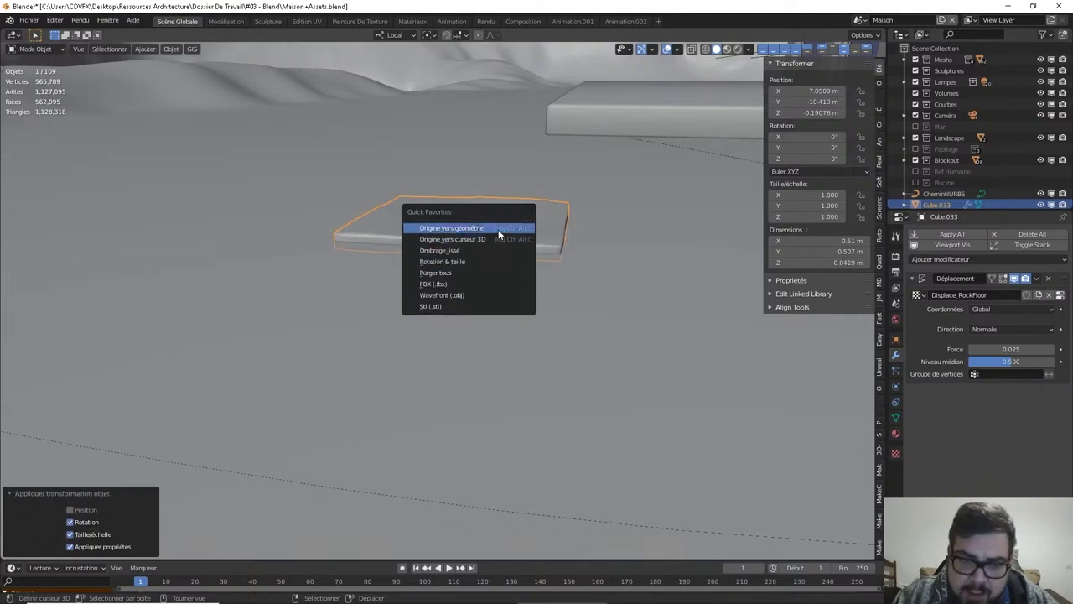
{"action": "left_click", "coordinate": [498, 229]}
Add a Subdivision modifier to the slab and place it above the Displace modifier in the stack
{"action": "middle_click_drag", "start_coordinate": [497, 228], "coordinate": [508, 186]}
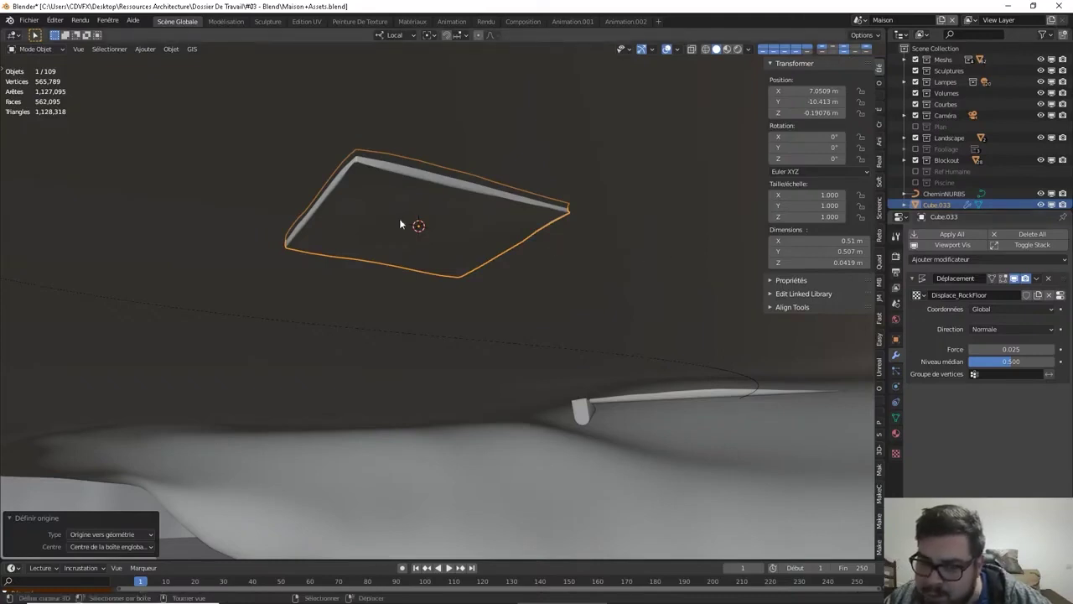
{"action": "middle_click_drag", "start_coordinate": [400, 223], "coordinate": [483, 260]}
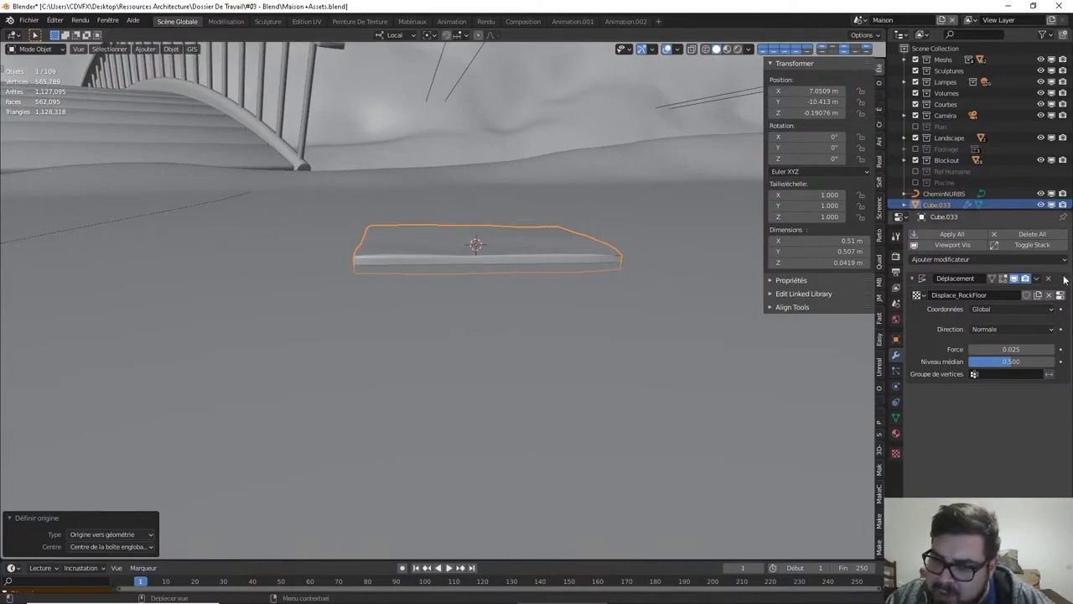
{"action": "left_click", "coordinate": [1034, 258]}
{"action": "left_click", "coordinate": [844, 445]}
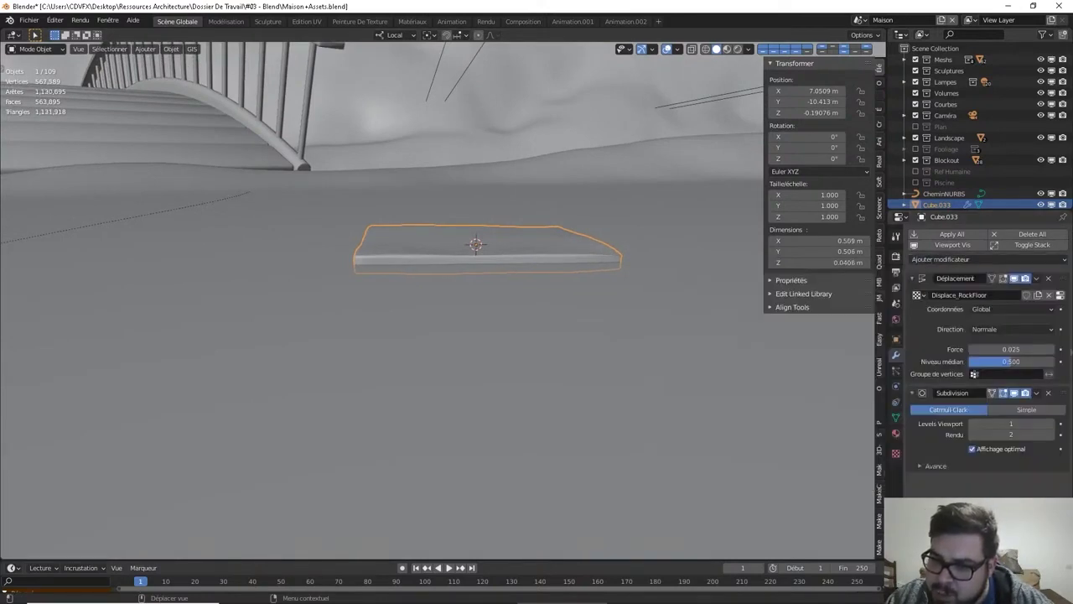
{"action": "left_click_drag", "start_coordinate": [1061, 393], "coordinate": [1062, 278]}
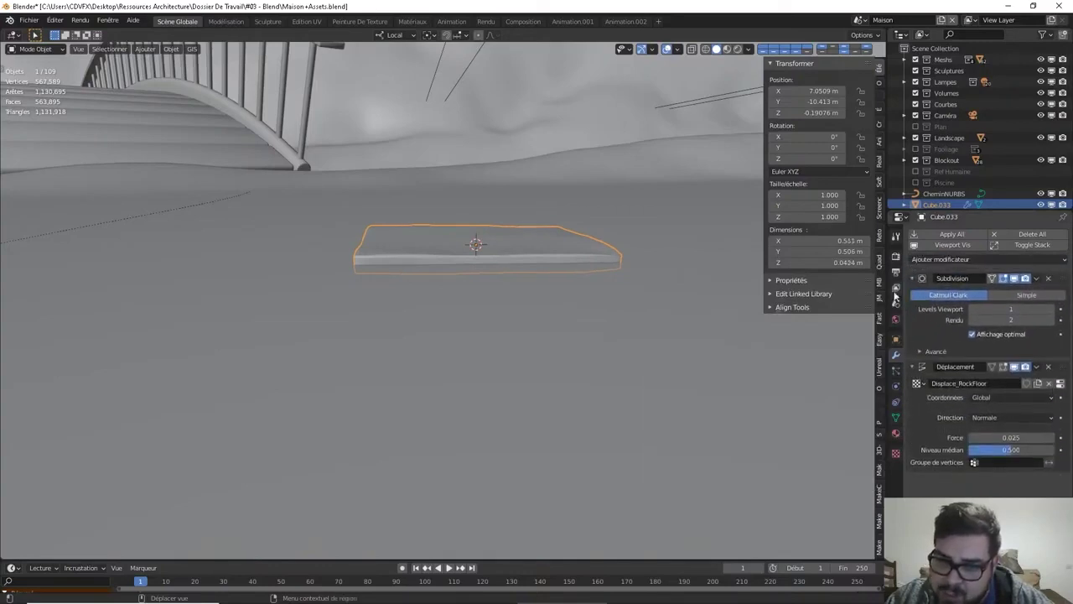
Raise the Subdivision modifier's viewport levels to 4
{"action": "middle_click_drag", "start_coordinate": [572, 270], "coordinate": [605, 254]}
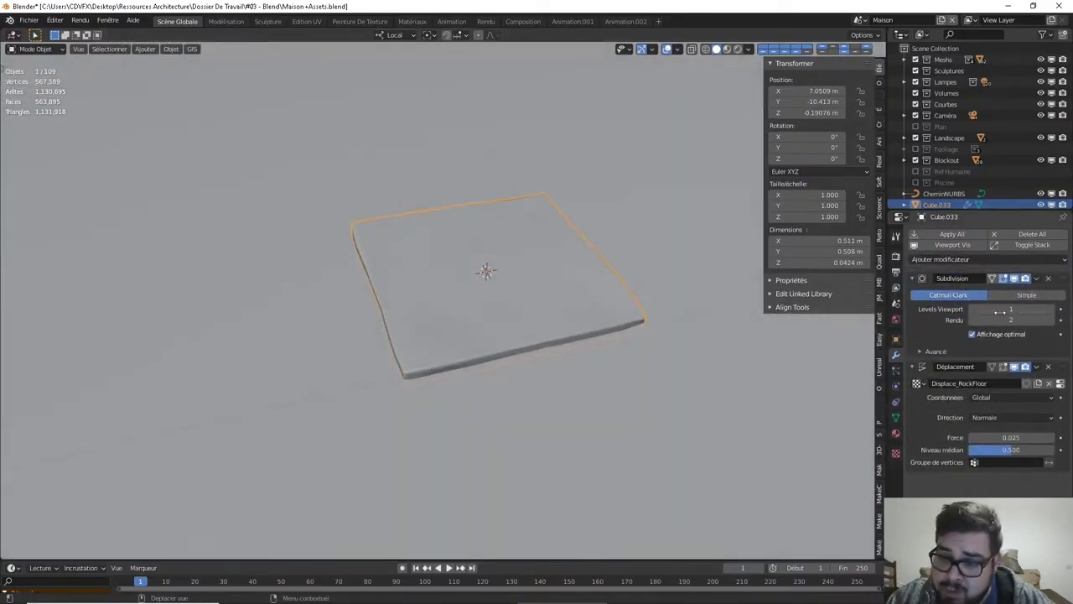
{"action": "left_click", "coordinate": [1053, 310]}
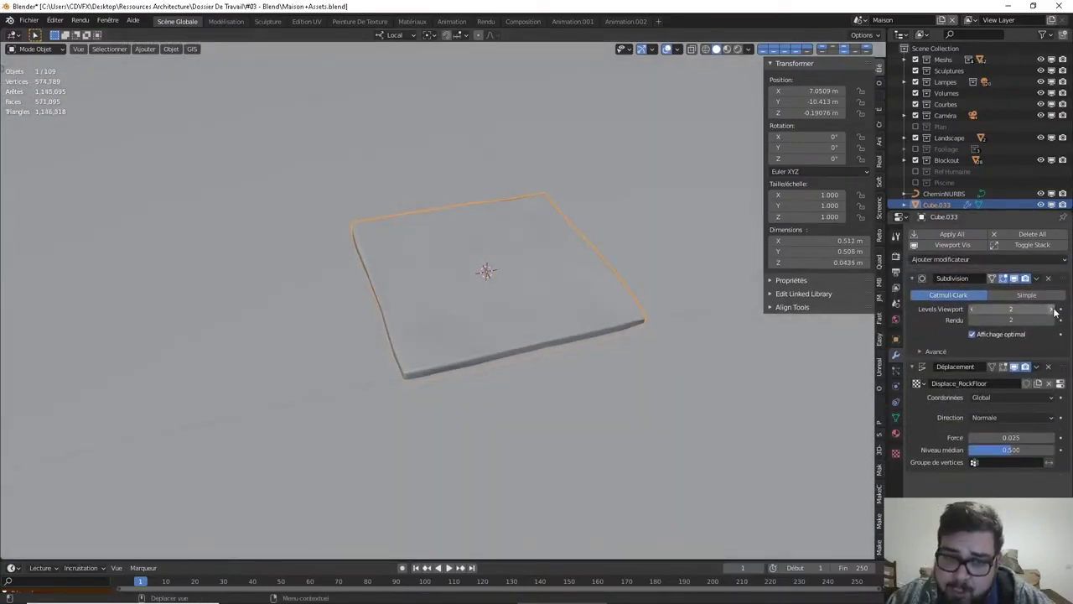
{"action": "left_click", "coordinate": [1052, 310]}
{"action": "left_click", "coordinate": [1053, 309]}
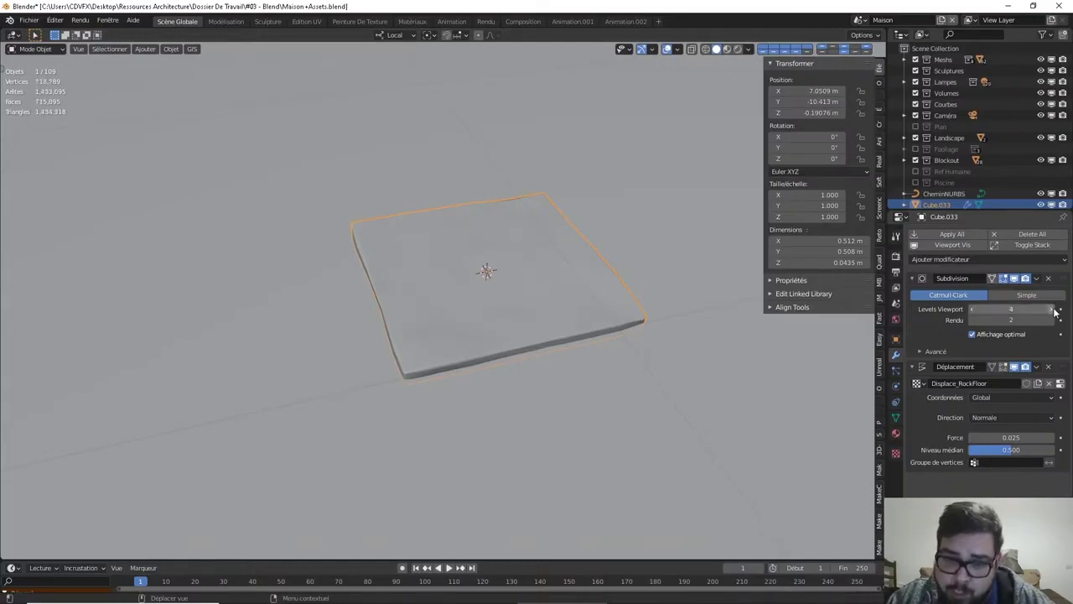
{"action": "middle_click_drag", "start_coordinate": [638, 319], "coordinate": [663, 302]}
{"action": "scroll", "coordinate": [567, 302], "scroll_direction": "up", "scroll_amount": 3}
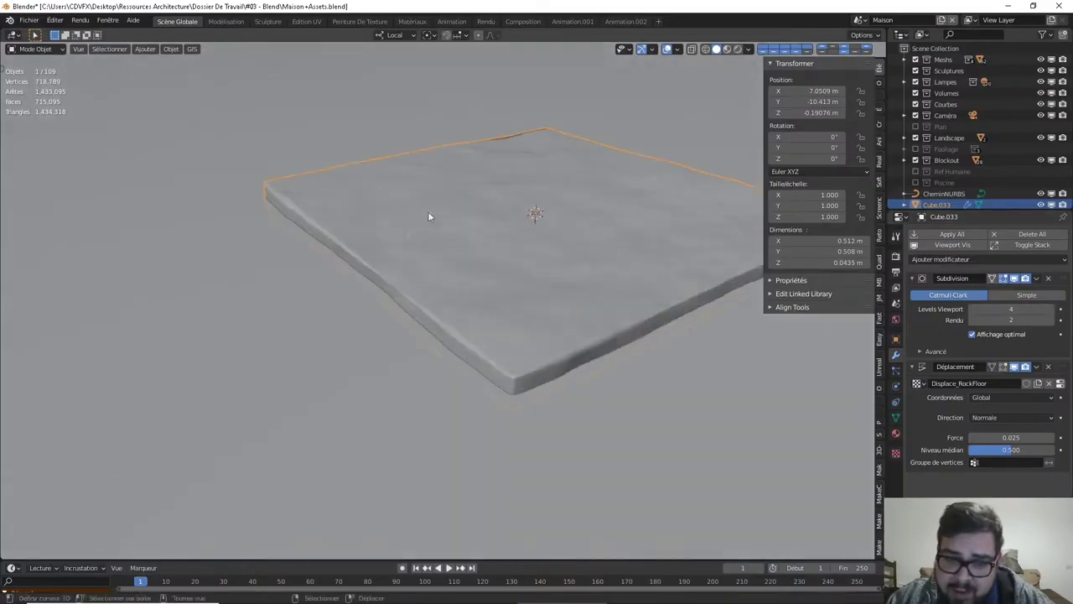
Set the Displace modifier's midlevel on the slab to 0.25, keeping the displacement direction on Normal
{"action": "middle_click_drag", "start_coordinate": [558, 323], "coordinate": [621, 318]}
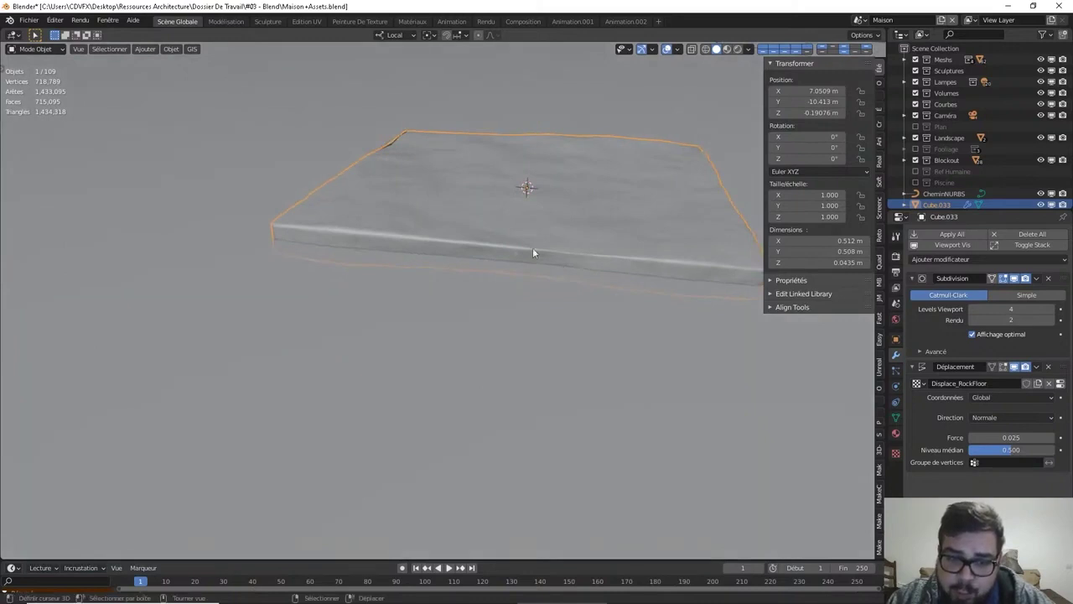
{"action": "middle_click_drag", "start_coordinate": [308, 237], "coordinate": [433, 252]}
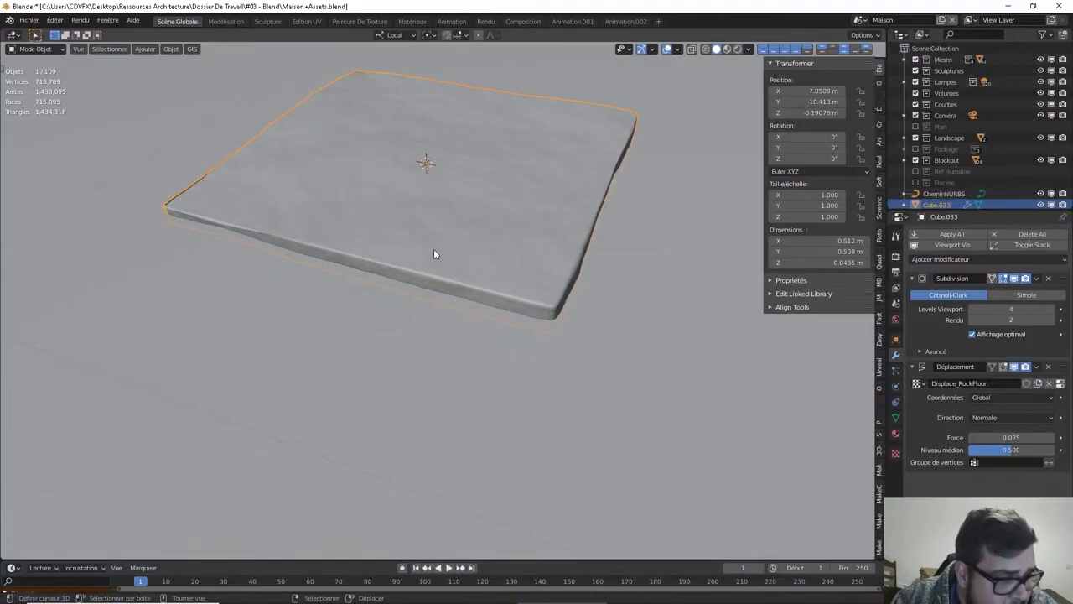
{"action": "scroll", "coordinate": [515, 280], "scroll_direction": "down", "scroll_amount": 3}
{"action": "middle_click_drag", "start_coordinate": [550, 286], "coordinate": [484, 229], "text": "shift"}
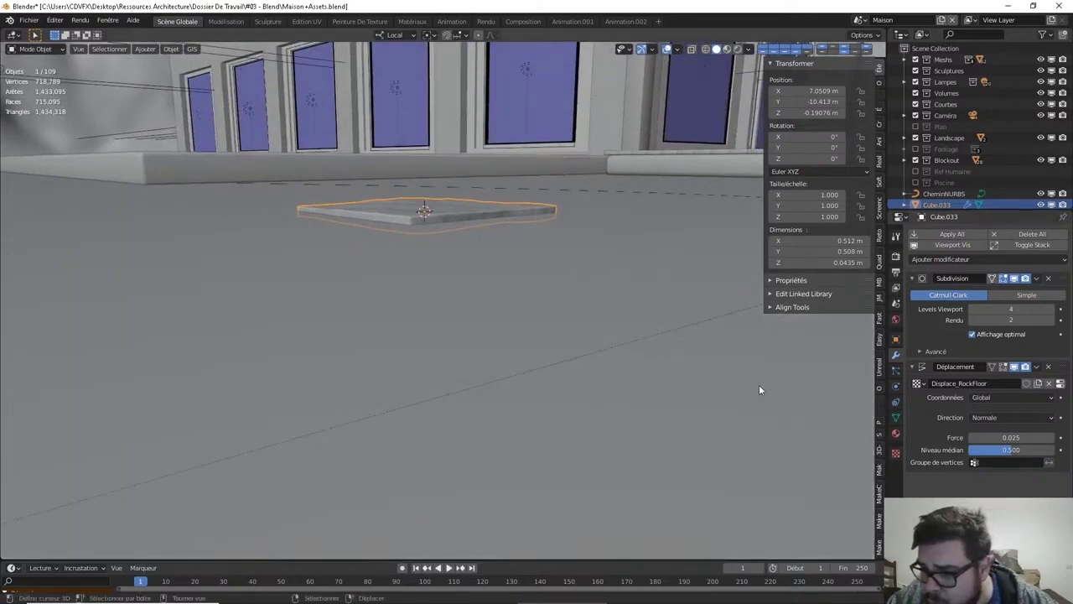
{"action": "left_click", "coordinate": [1022, 416]}
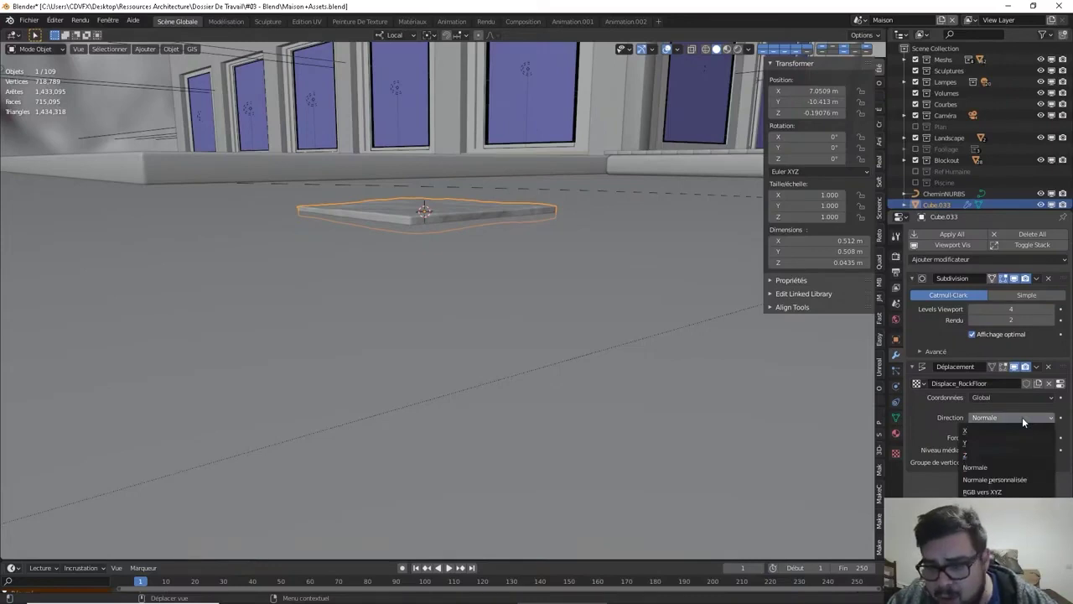
{"action": "left_click", "coordinate": [1022, 417]}
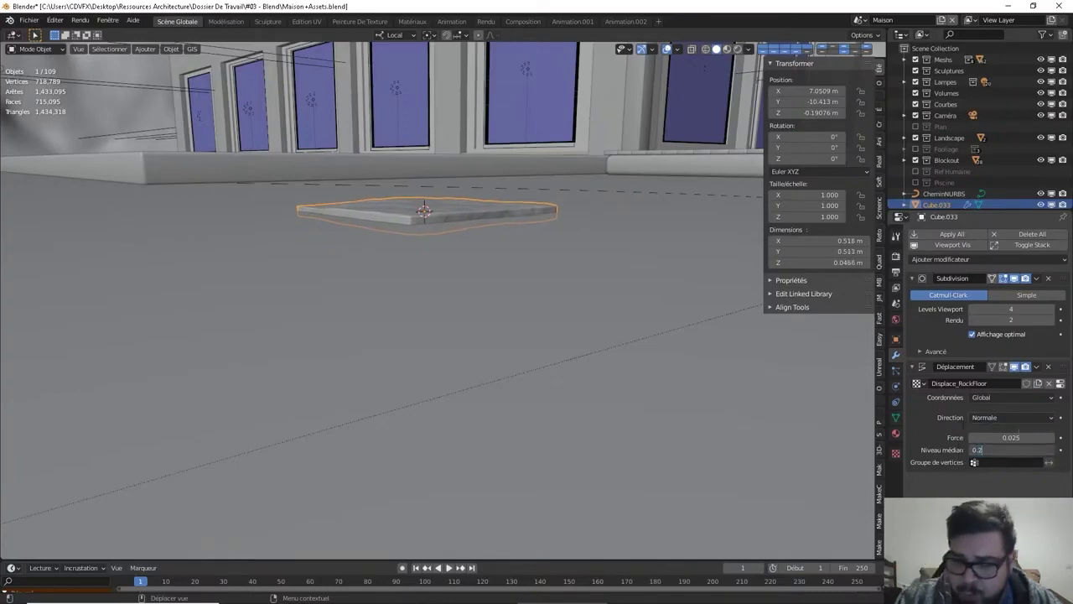
{"action": "type", "text": "0.25"}
{"action": "key", "text": "Return"}
Duplicate the slab in place to test the displacement texture, and delete the copy
{"action": "key", "text": "KP_Decimal"}
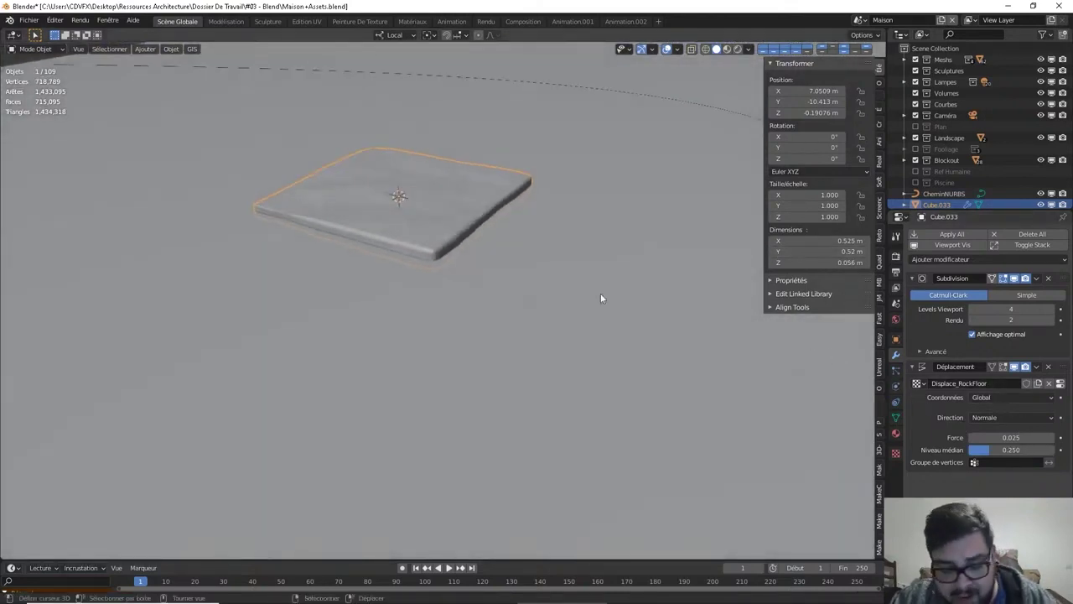
{"action": "middle_click_drag", "start_coordinate": [601, 300], "coordinate": [557, 394]}
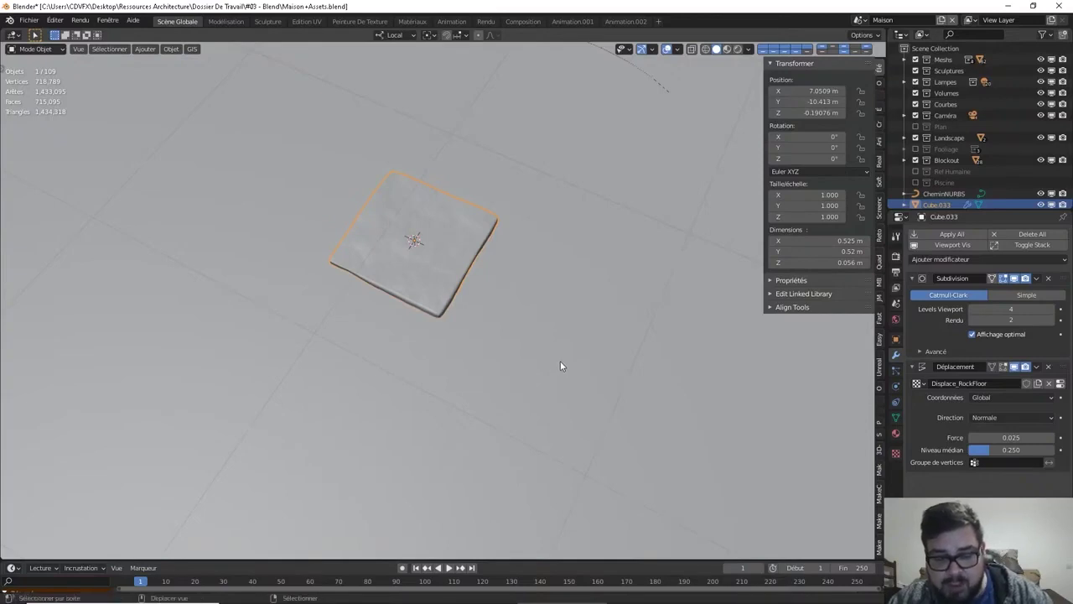
{"action": "key", "text": "shift+d"}
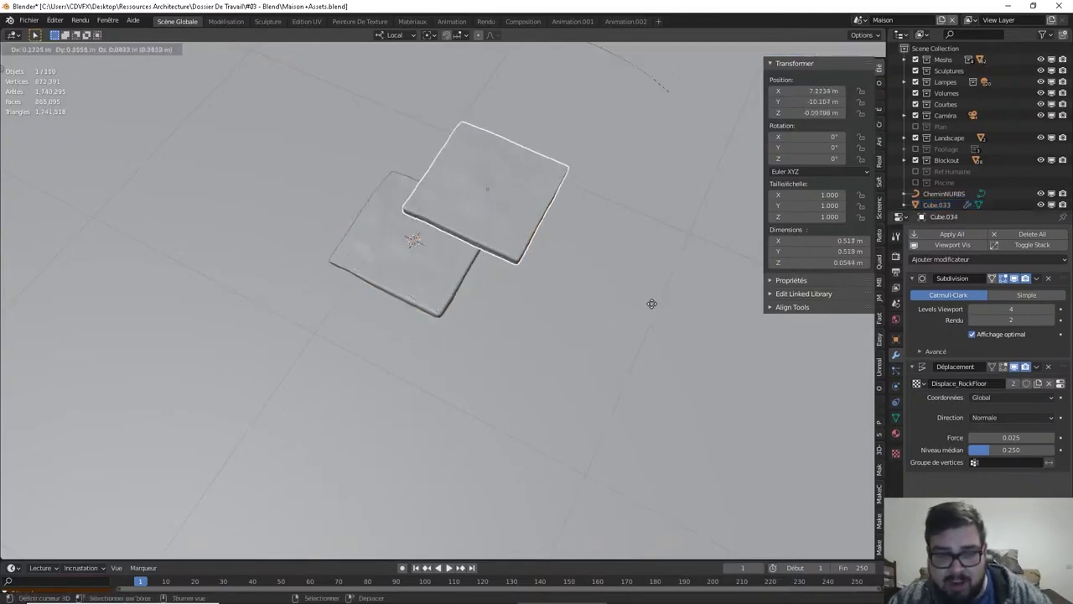
{"action": "right_click", "coordinate": [752, 348]}
{"action": "key", "text": "x"}
{"action": "left_click", "coordinate": [731, 346]}
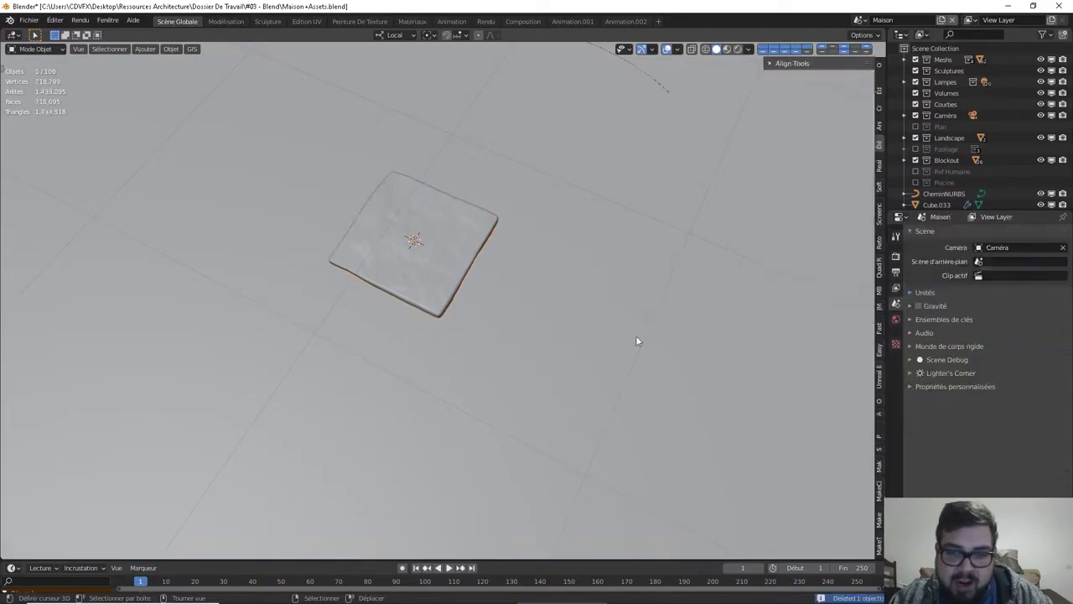
Duplicate the slab about 0.257 m along its local Y axis, try moving the copy freely, and delete it
{"action": "left_click", "coordinate": [464, 238]}
{"action": "scroll", "coordinate": [464, 238], "scroll_direction": "up", "scroll_amount": 5}
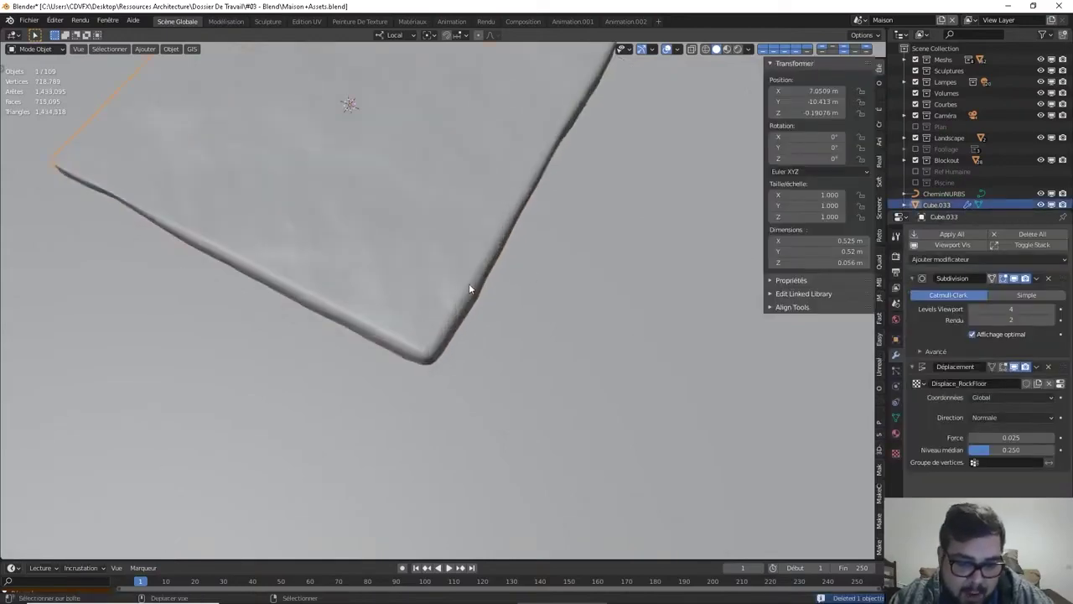
{"action": "key", "text": "shift+d"}
{"action": "key", "text": "y"}
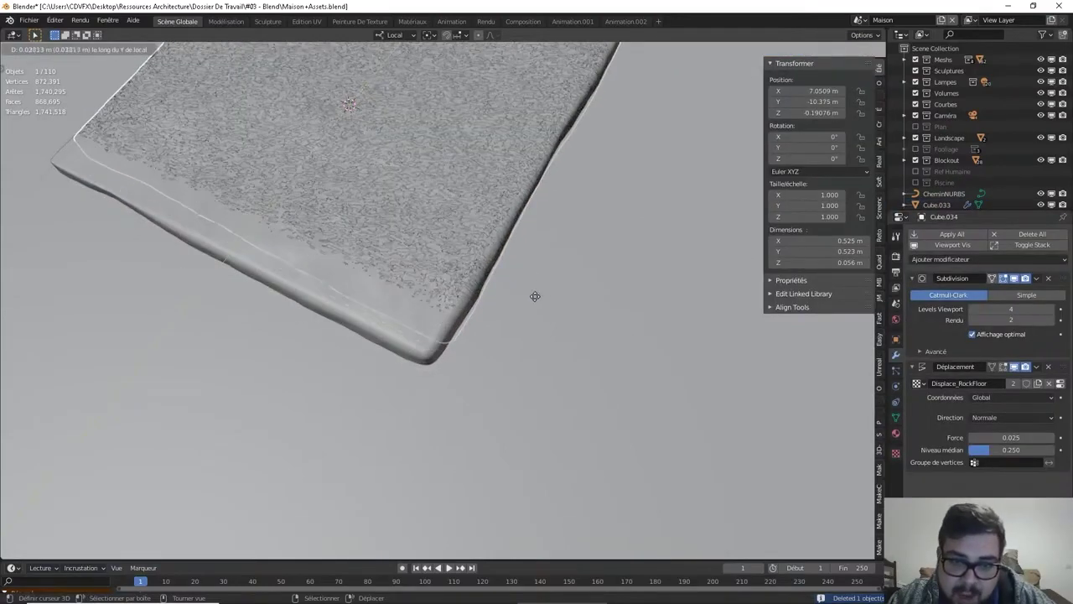
{"action": "left_click", "coordinate": [659, 232]}
{"action": "middle_click_drag", "start_coordinate": [660, 233], "coordinate": [540, 231]}
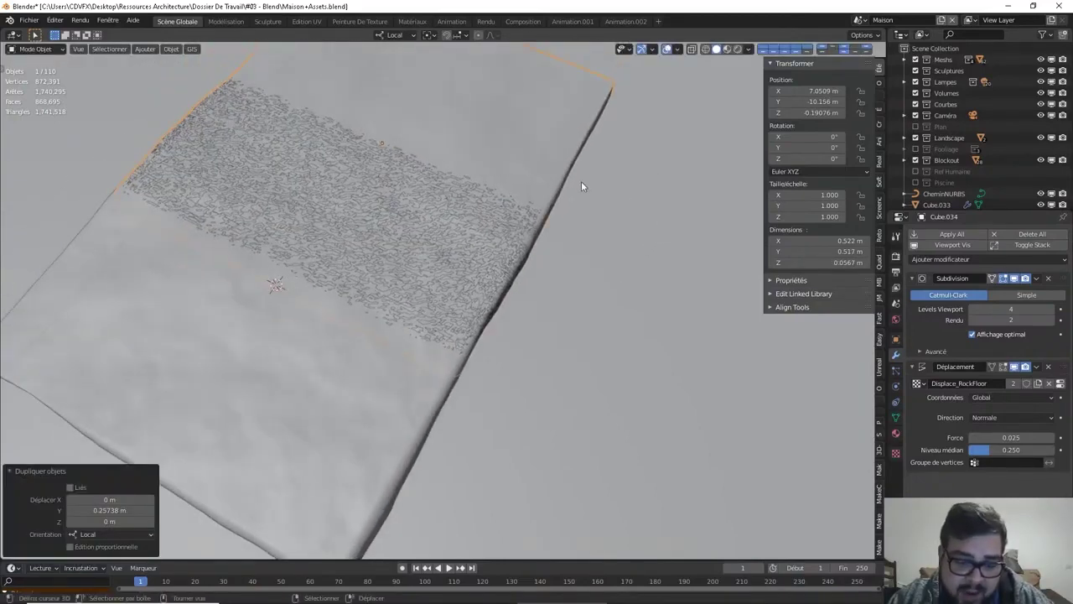
{"action": "key", "text": "g"}
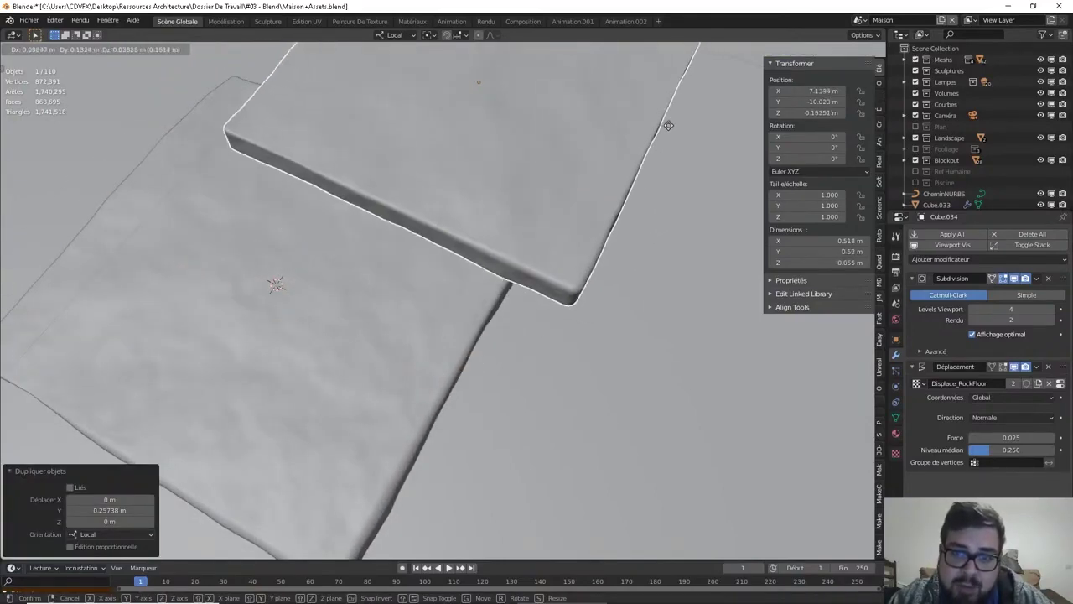
{"action": "right_click", "coordinate": [665, 157]}
{"action": "key", "text": "x"}
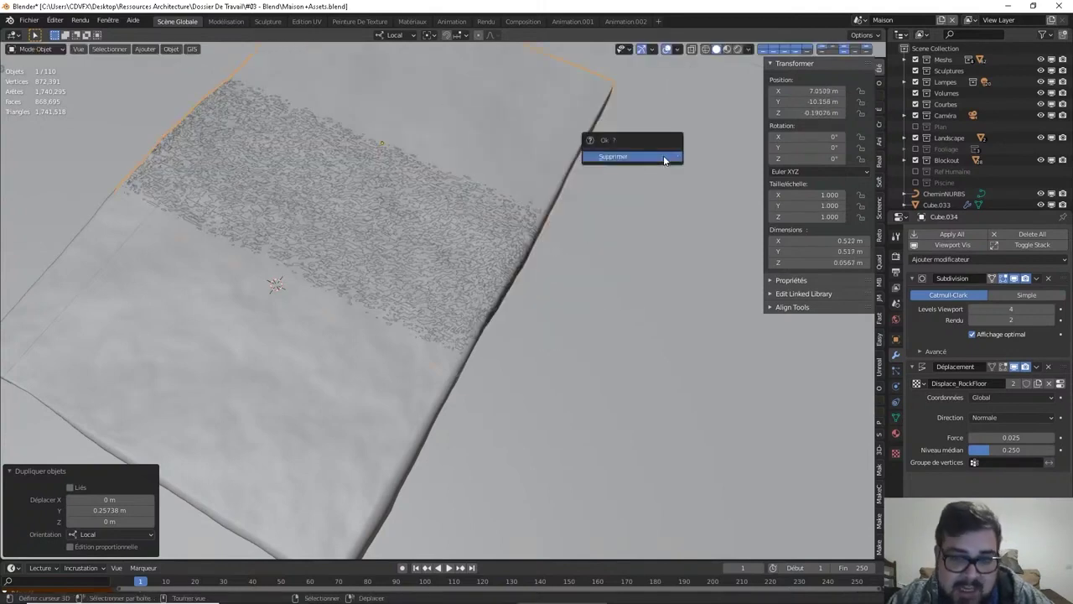
{"action": "left_click", "coordinate": [663, 157]}
Move the slab within its local XY plane to the terrace corner, by about -2.34 m in X and 0.3 m in Y
{"action": "scroll", "coordinate": [385, 225], "scroll_direction": "down", "scroll_amount": 4}
{"action": "middle_click_drag", "start_coordinate": [385, 224], "coordinate": [428, 379]}
{"action": "scroll", "coordinate": [427, 386], "scroll_direction": "down", "scroll_amount": 5}
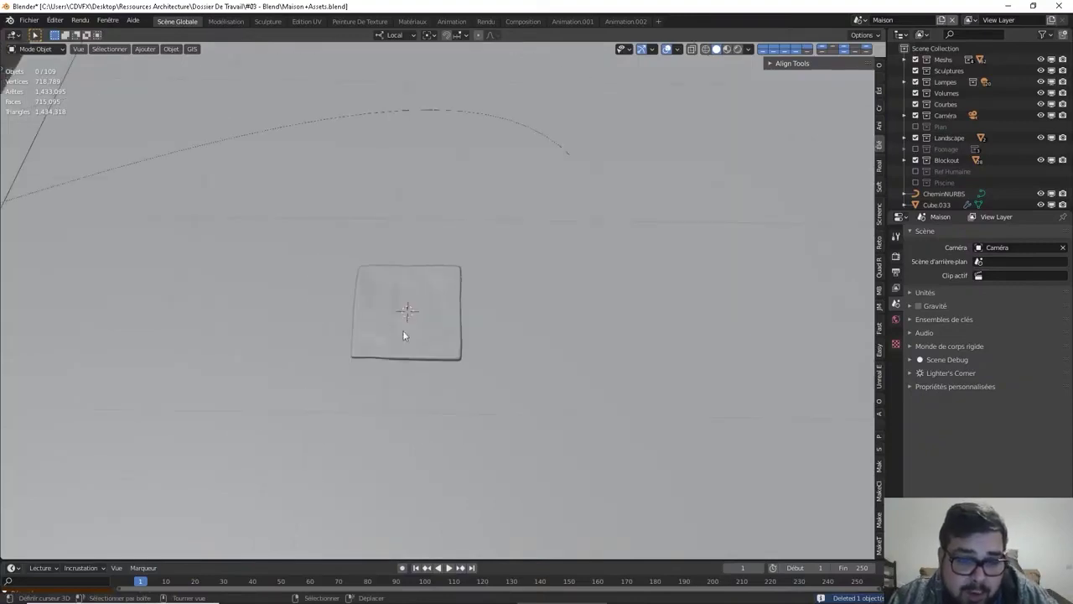
{"action": "left_click", "coordinate": [405, 326]}
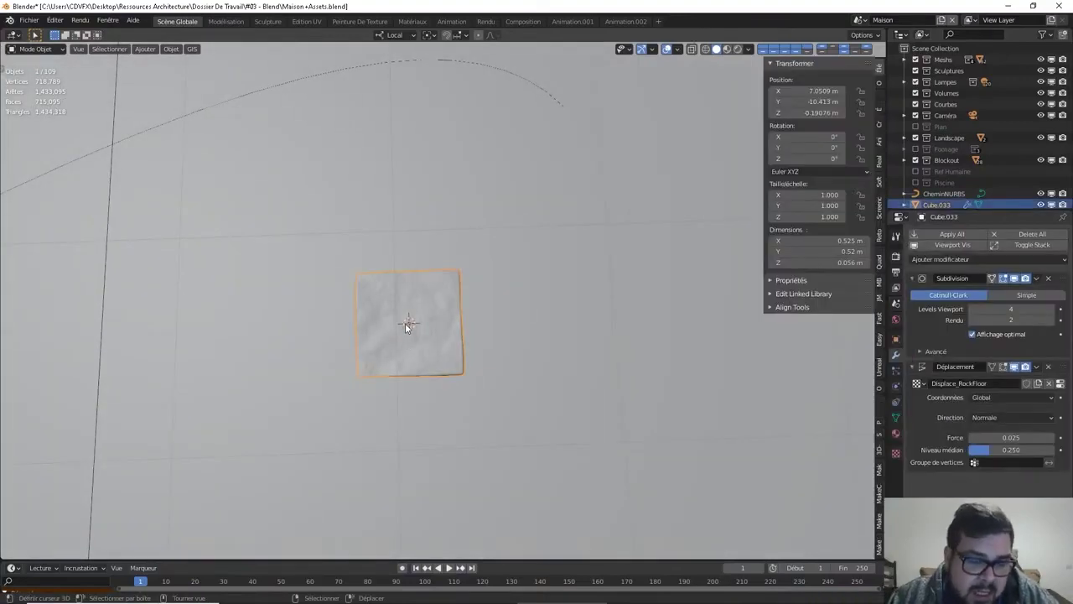
{"action": "scroll", "coordinate": [405, 323], "scroll_direction": "down", "scroll_amount": 3}
{"action": "middle_click_drag", "start_coordinate": [366, 232], "coordinate": [468, 329], "text": "shift"}
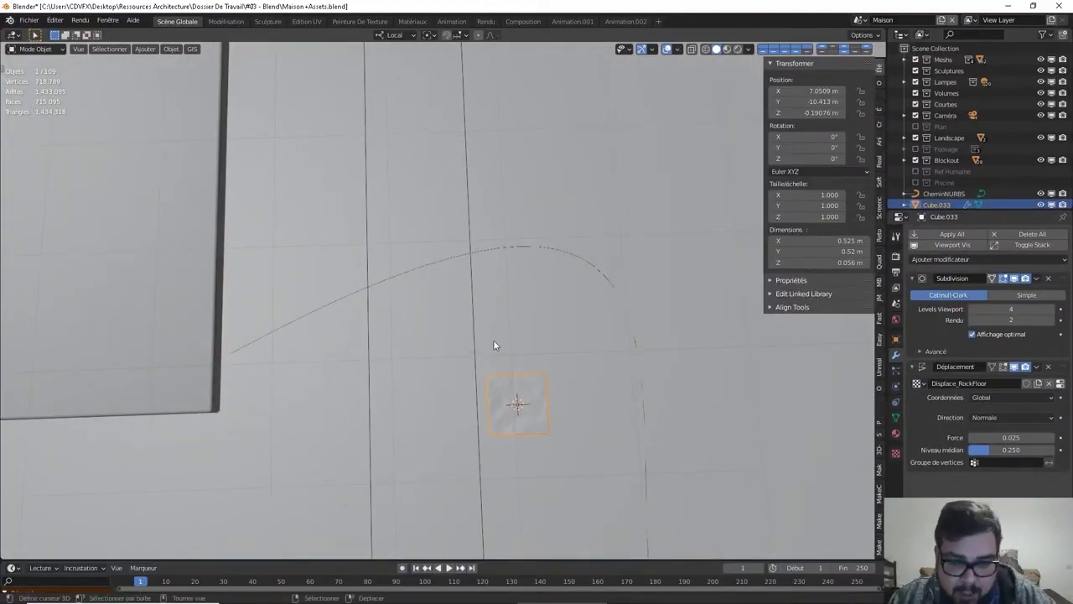
{"action": "key", "text": "g"}
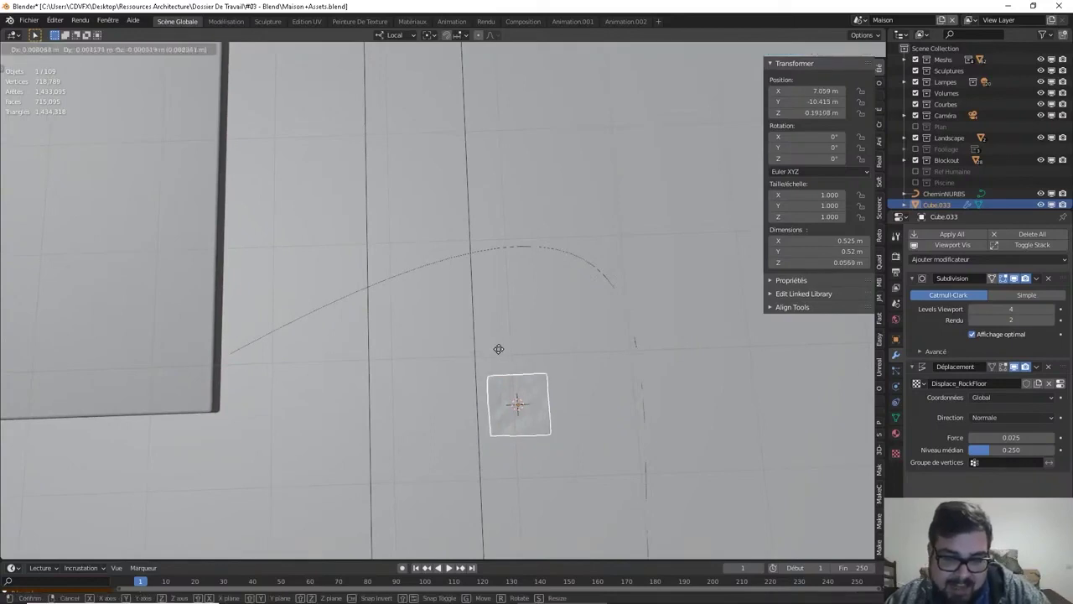
{"action": "key", "text": "x"}
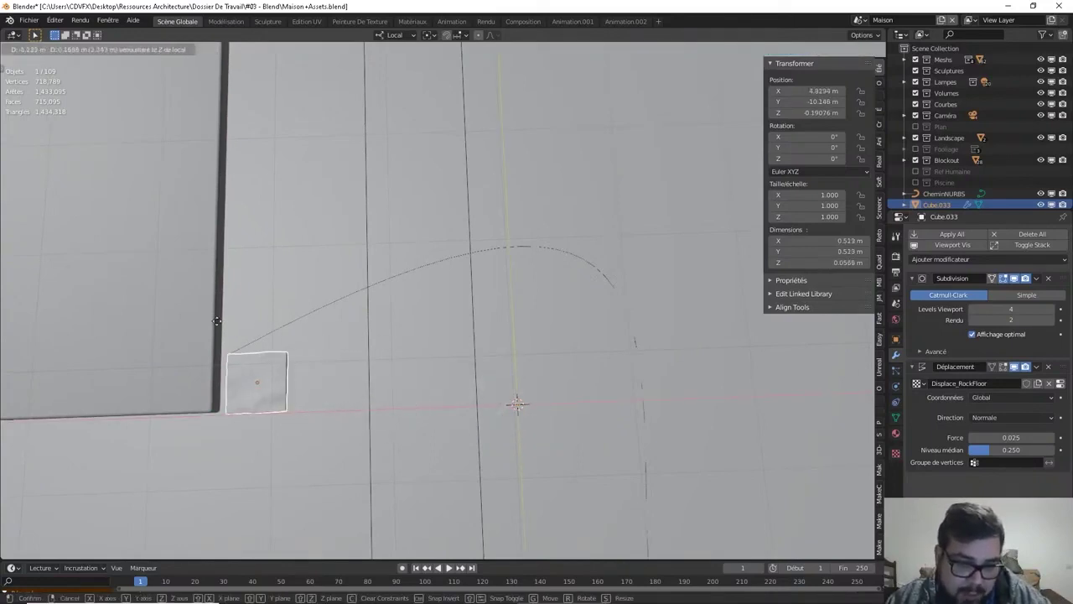
{"action": "left_click", "coordinate": [142, 299]}
Shift the slab about 0.06 m in X and 0.037 m in Y so it clears the terrace edge
{"action": "middle_click_drag", "start_coordinate": [143, 299], "coordinate": [449, 302]}
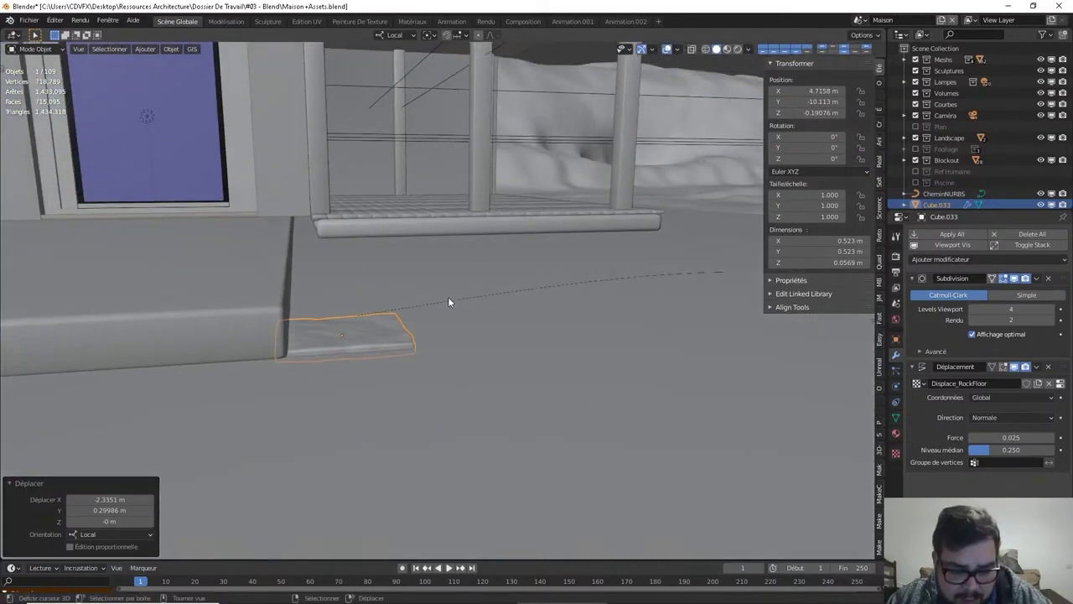
{"action": "left_click", "coordinate": [448, 302]}
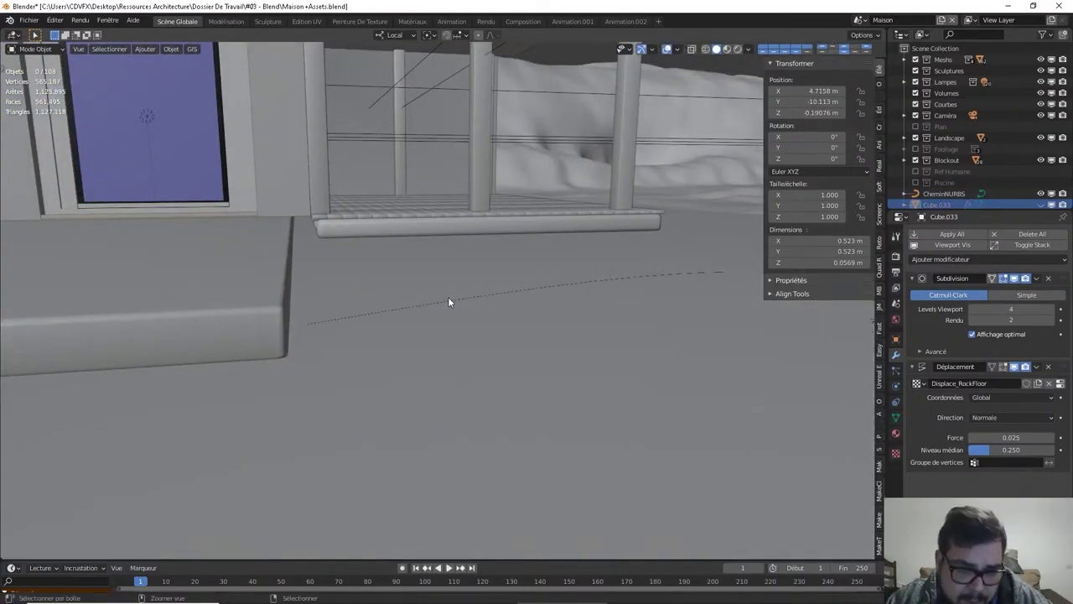
{"action": "key", "text": "ctrl+z"}
{"action": "key", "text": "g"}
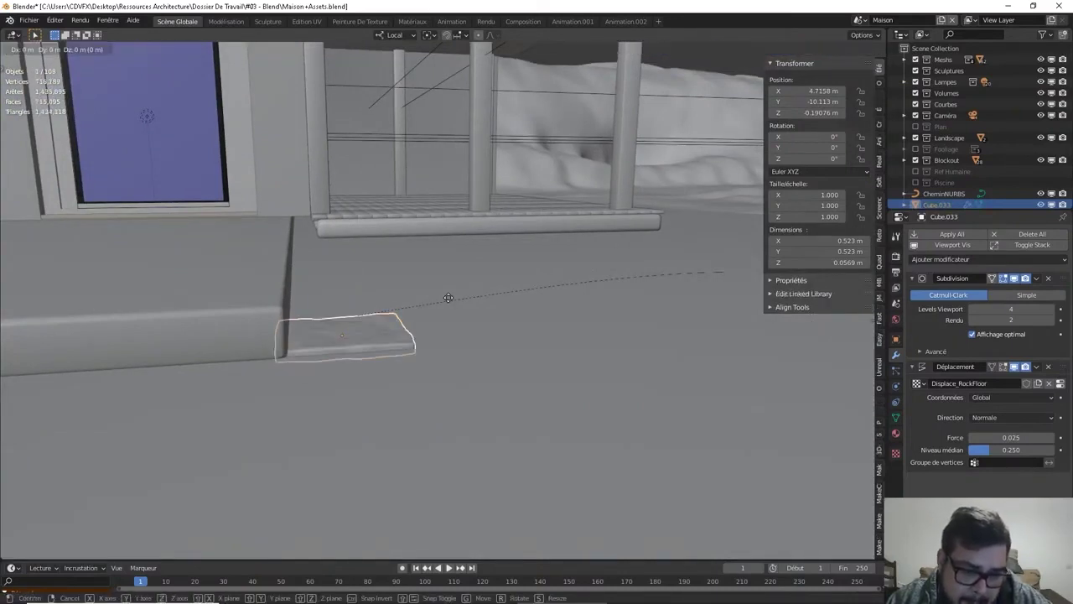
{"action": "key", "text": "shift+z"}
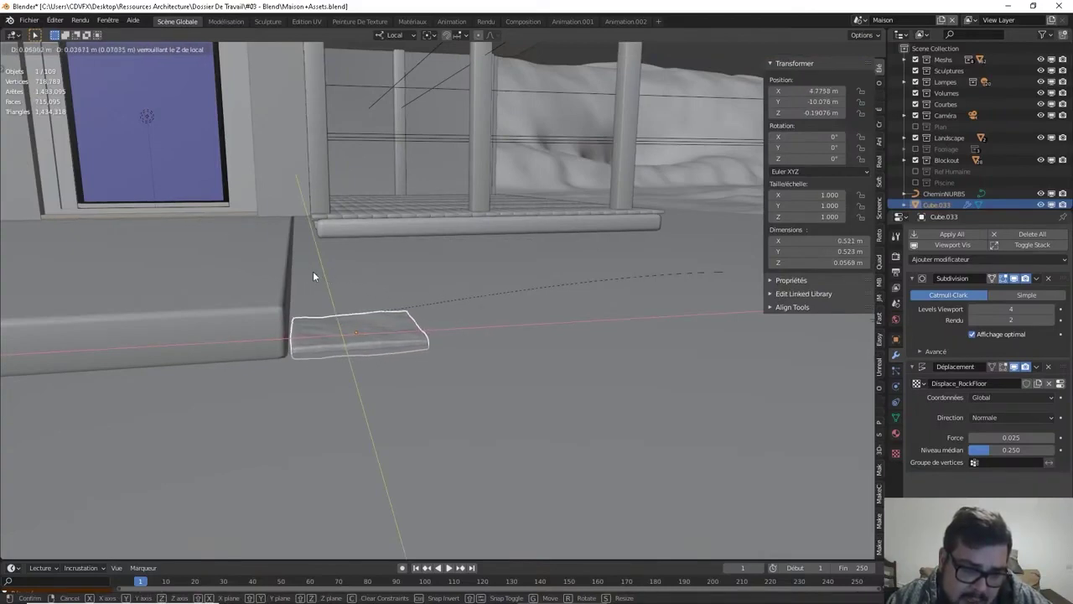
{"action": "left_click", "coordinate": [331, 281]}
Thicken the slab by scaling it by 2 along its local Z axis
{"action": "key", "text": "s"}
{"action": "key", "text": "z"}
{"action": "key", "text": "z"}
{"action": "key", "text": "2"}
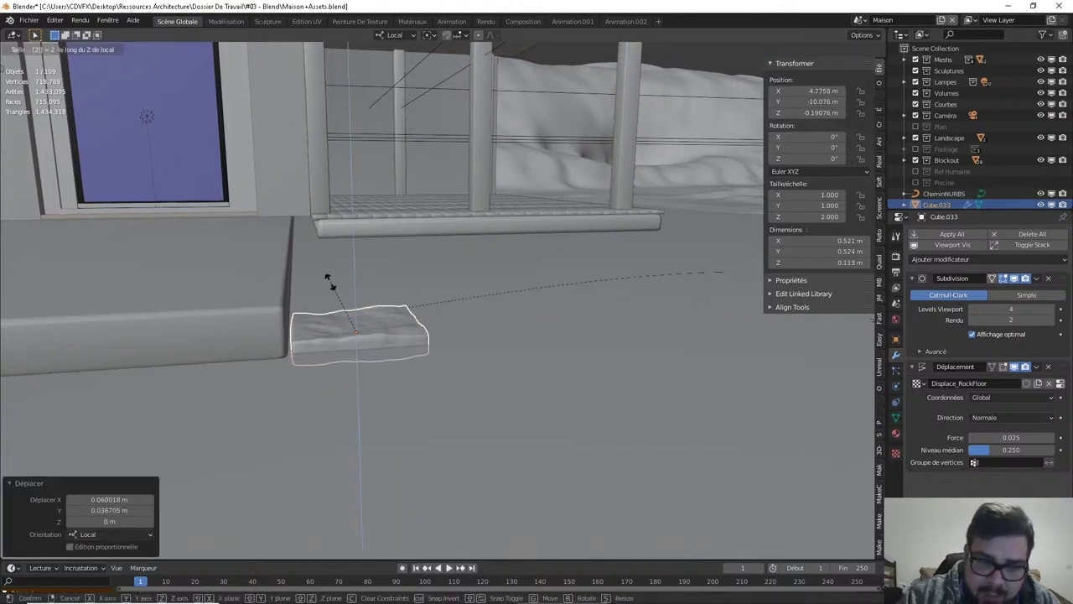
{"action": "key", "text": "Return"}
Apply the thickened slab's rotation and scale, and set its origin to the geometry
{"action": "key", "text": "q"}
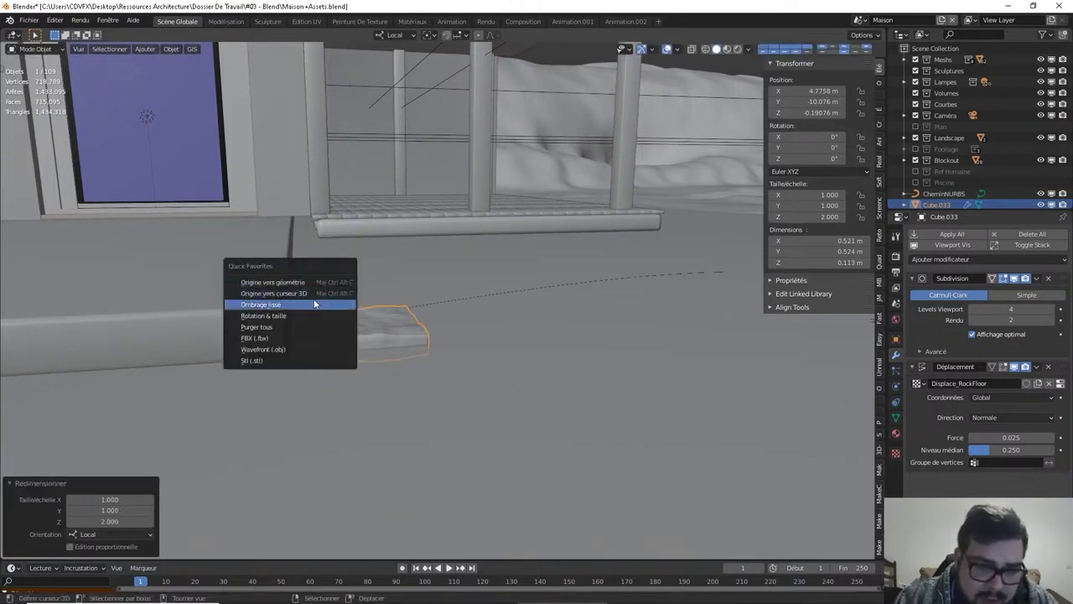
{"action": "left_click", "coordinate": [307, 316]}
{"action": "key", "text": "q"}
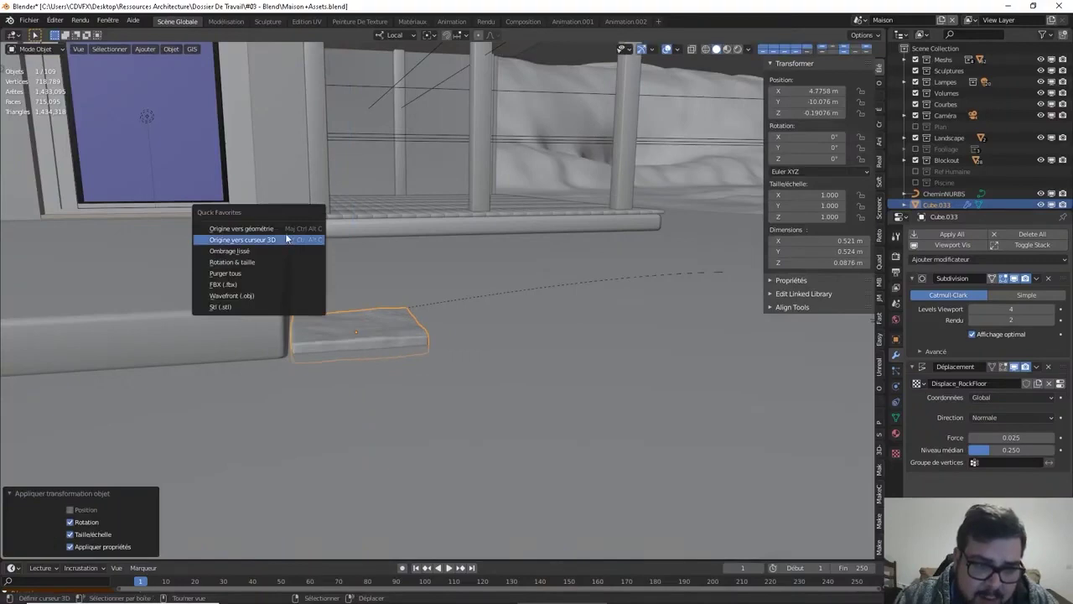
{"action": "key", "text": "Return"}
Raise the slab about 0.023 m along its local Z axis
{"action": "key", "text": "g"}
{"action": "key", "text": "z"}
{"action": "key", "text": "z"}
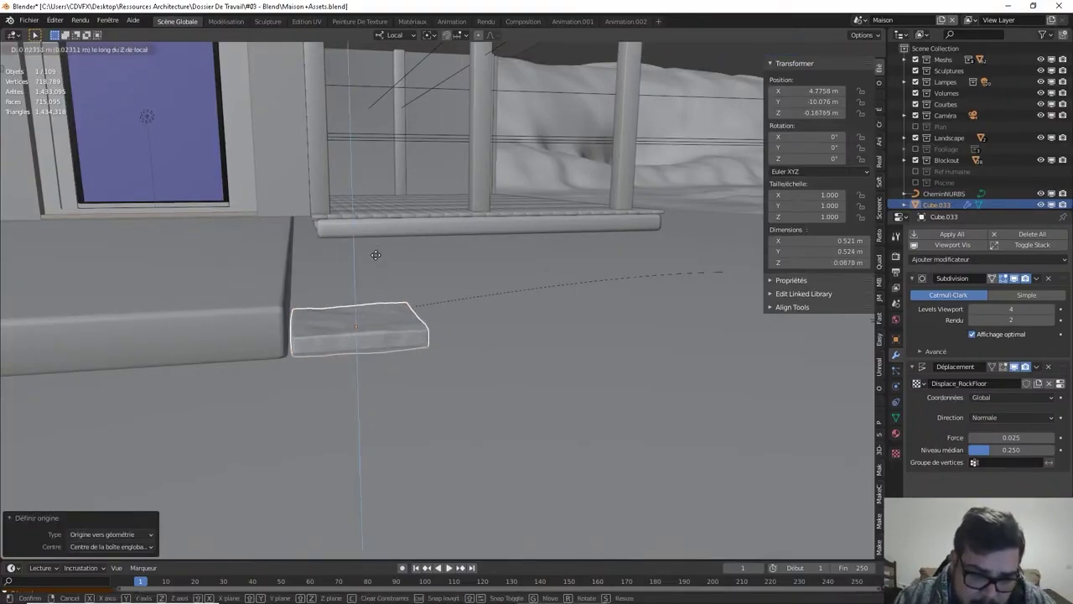
{"action": "left_click", "coordinate": [377, 254]}
Collapse the slab's existing modifiers, and add an Array modifier placed above Subdivision and Displace in the stack
{"action": "middle_click_drag", "start_coordinate": [449, 320], "coordinate": [258, 422]}
{"action": "scroll", "coordinate": [457, 321], "scroll_direction": "down", "scroll_amount": 1}
{"action": "middle_click_drag", "start_coordinate": [456, 321], "coordinate": [712, 311]}
{"action": "scroll", "coordinate": [429, 309], "scroll_direction": "down", "scroll_amount": 2}
{"action": "middle_click_drag", "start_coordinate": [429, 309], "coordinate": [575, 314]}
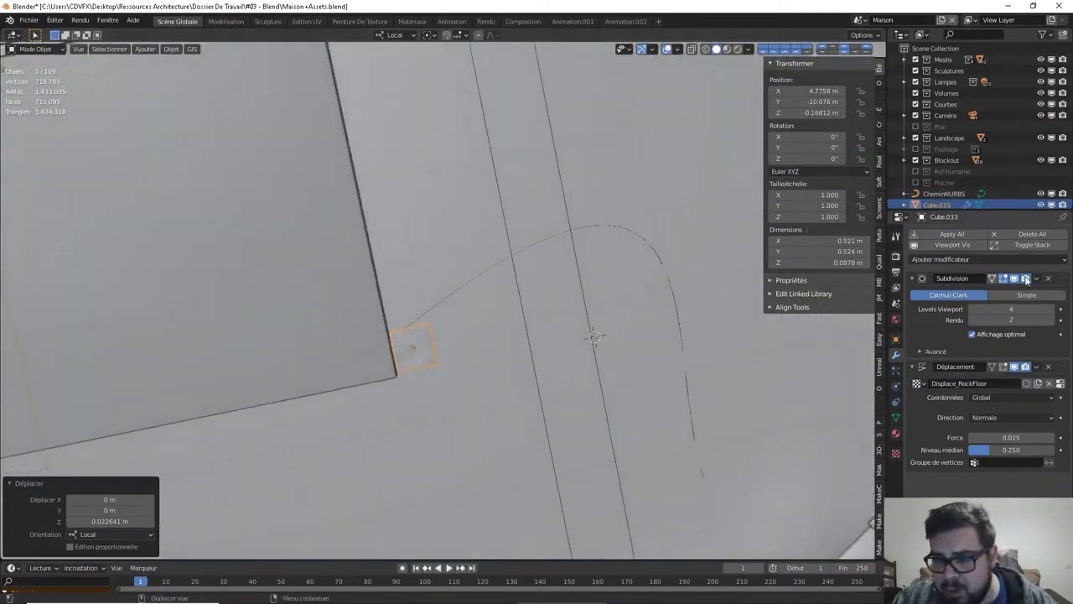
{"action": "left_click", "coordinate": [912, 368]}
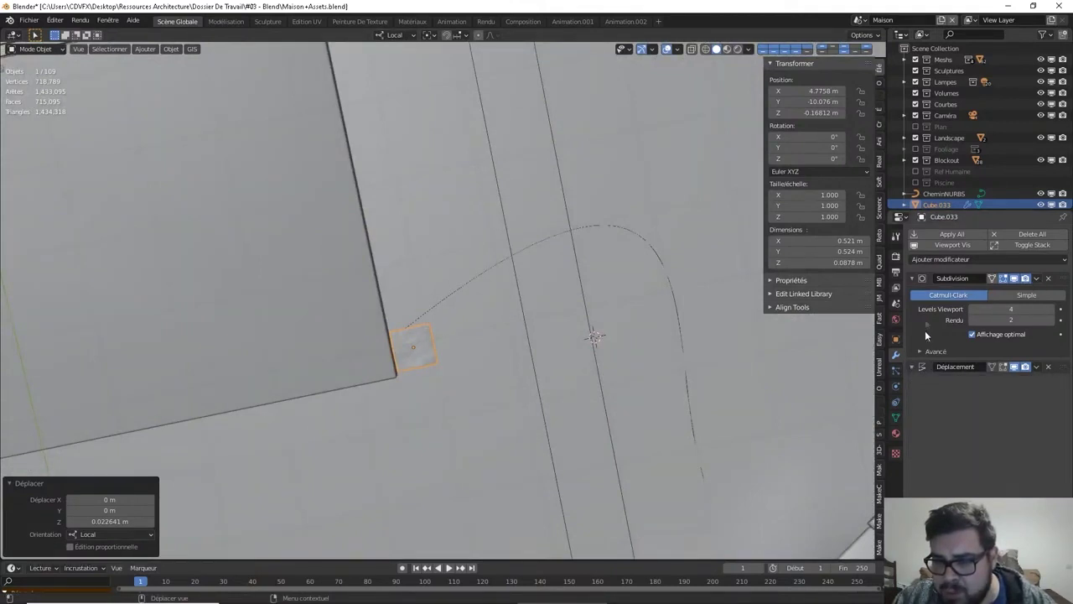
{"action": "left_click", "coordinate": [915, 279]}
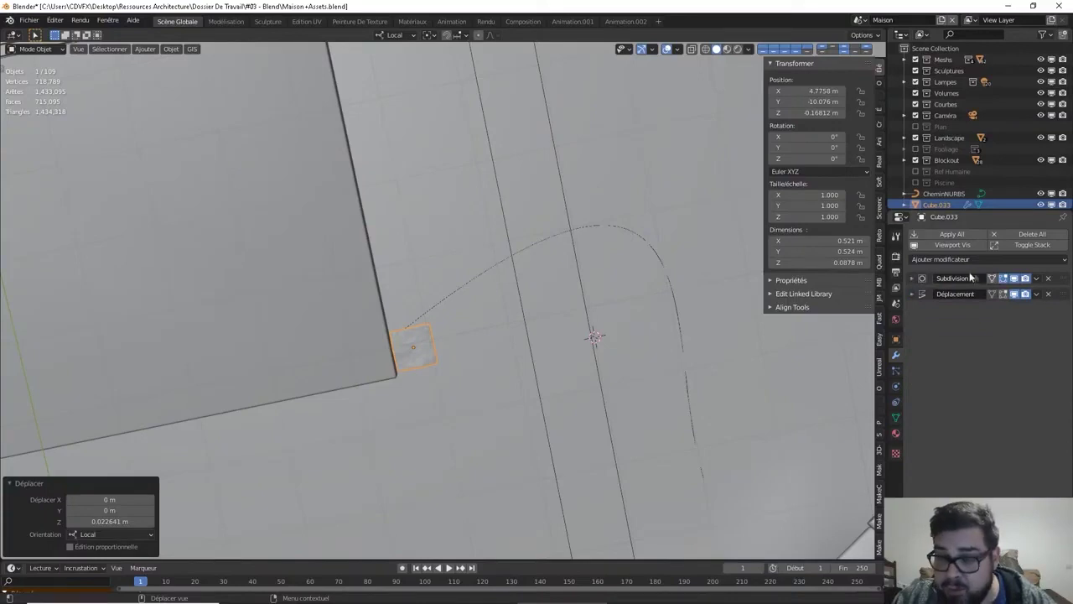
{"action": "left_click", "coordinate": [1042, 261]}
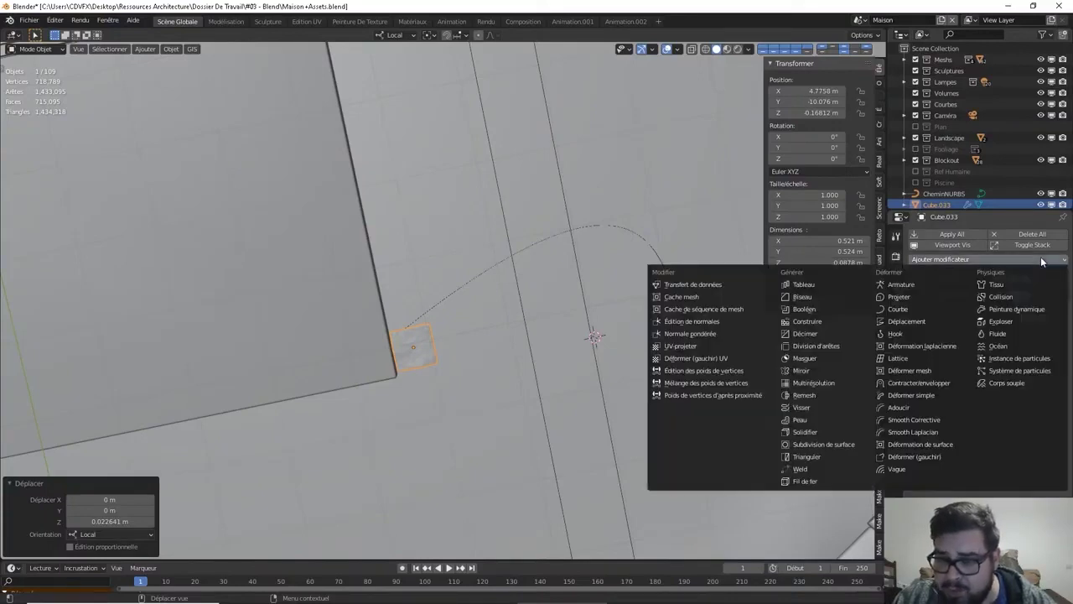
{"action": "left_click", "coordinate": [829, 286]}
{"action": "left_click_drag", "start_coordinate": [1062, 310], "coordinate": [1060, 271]}
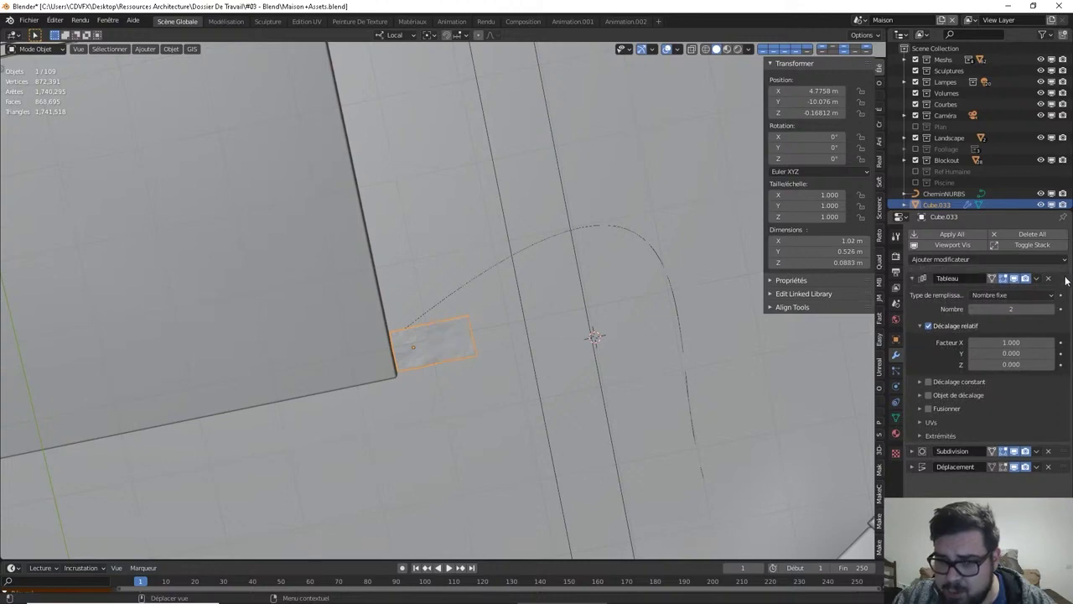
Set the slab array's relative X offset factor to 1.25 and its count to 6
{"action": "left_click", "coordinate": [989, 342]}
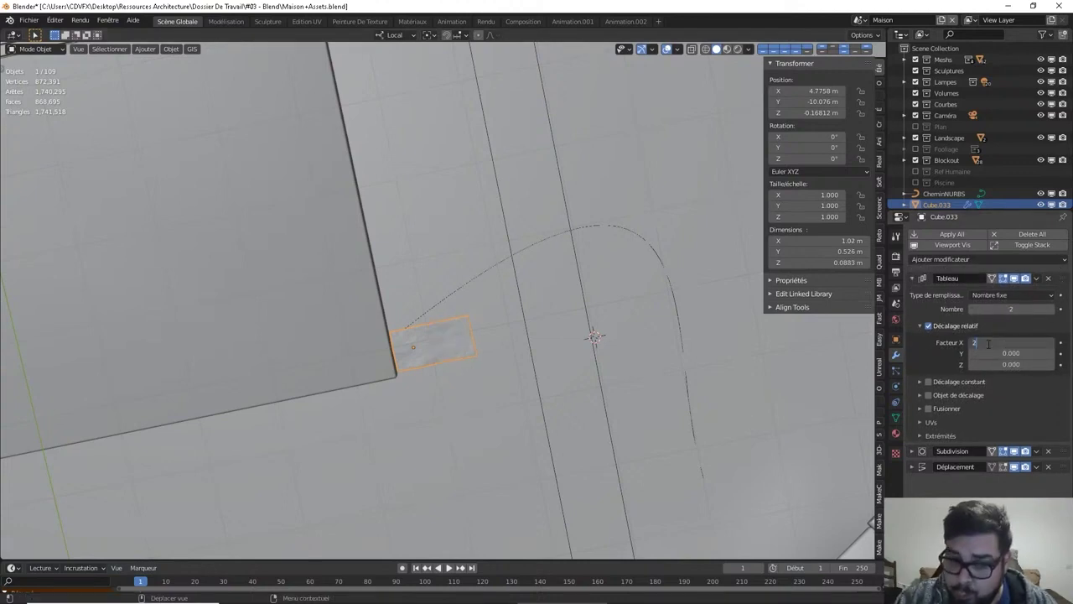
{"action": "key", "text": "Return"}
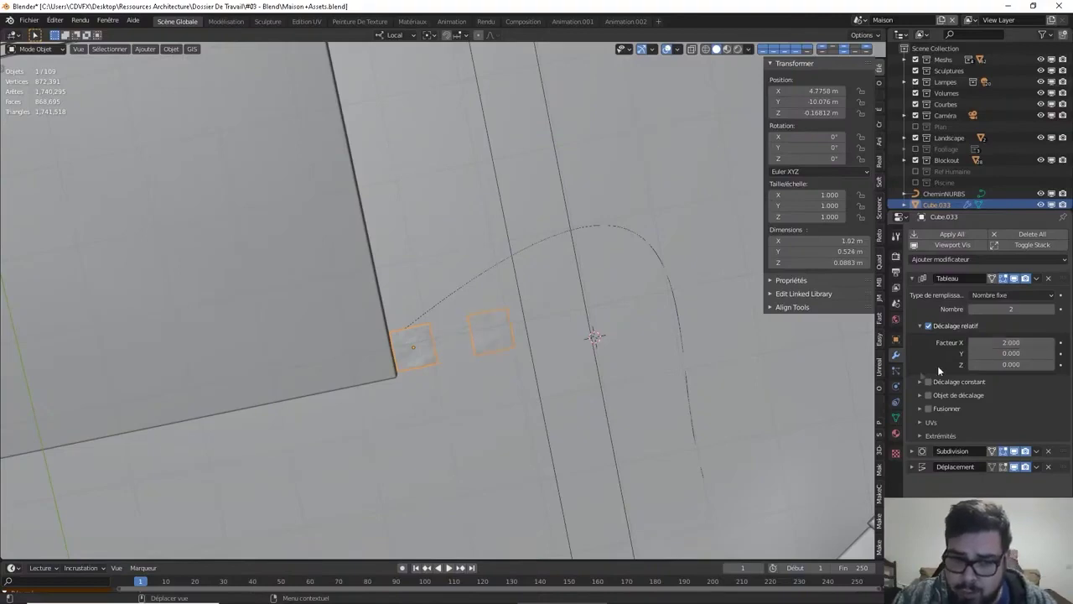
{"action": "left_click", "coordinate": [1011, 310]}
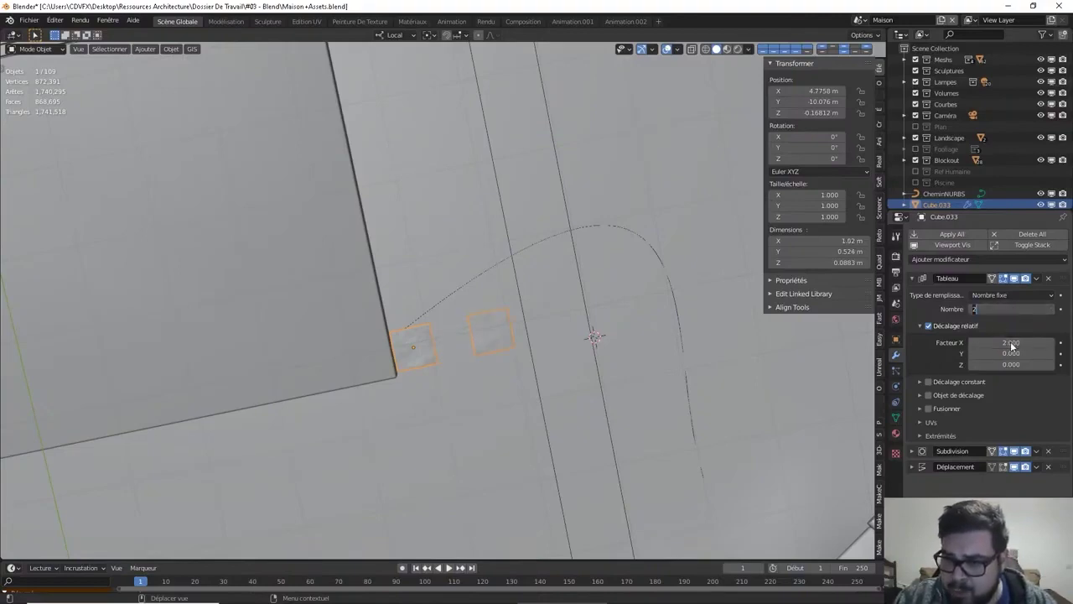
{"action": "left_click", "coordinate": [1010, 343]}
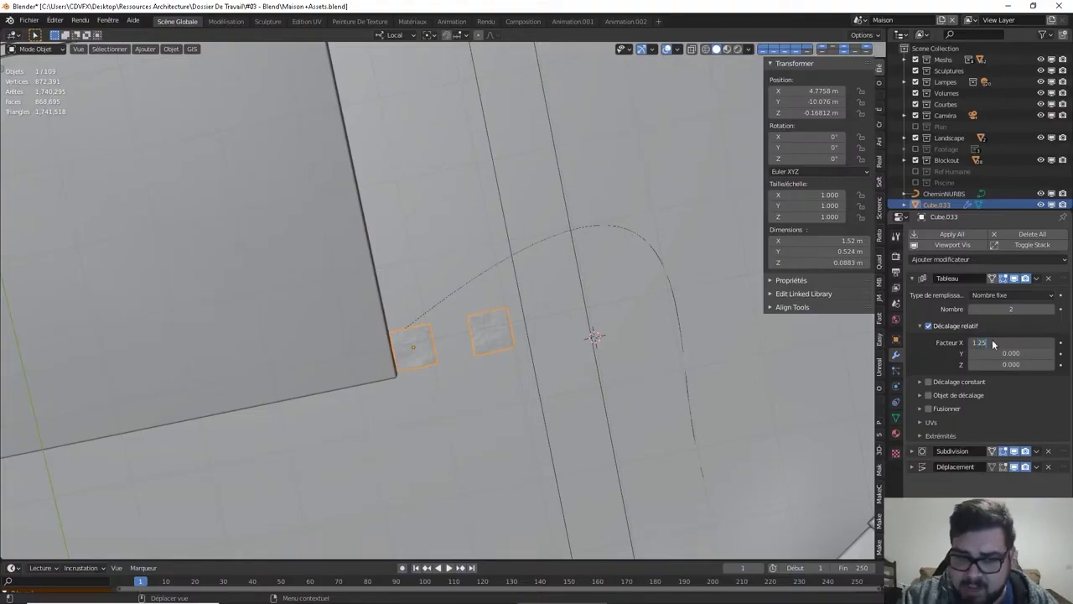
{"action": "key", "text": "Return"}
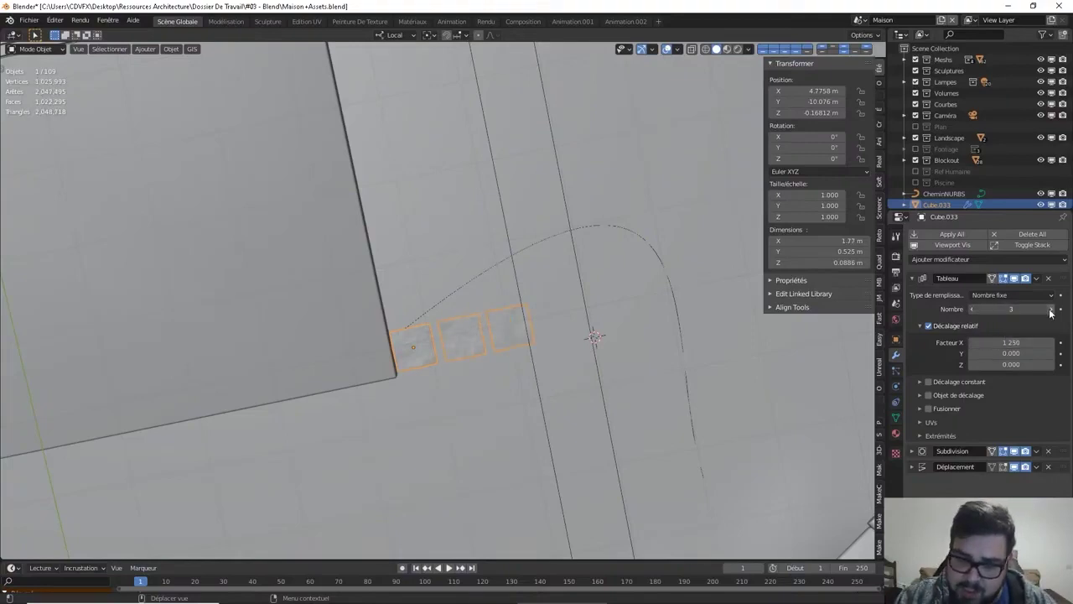
{"action": "left_click", "coordinate": [1051, 309]}
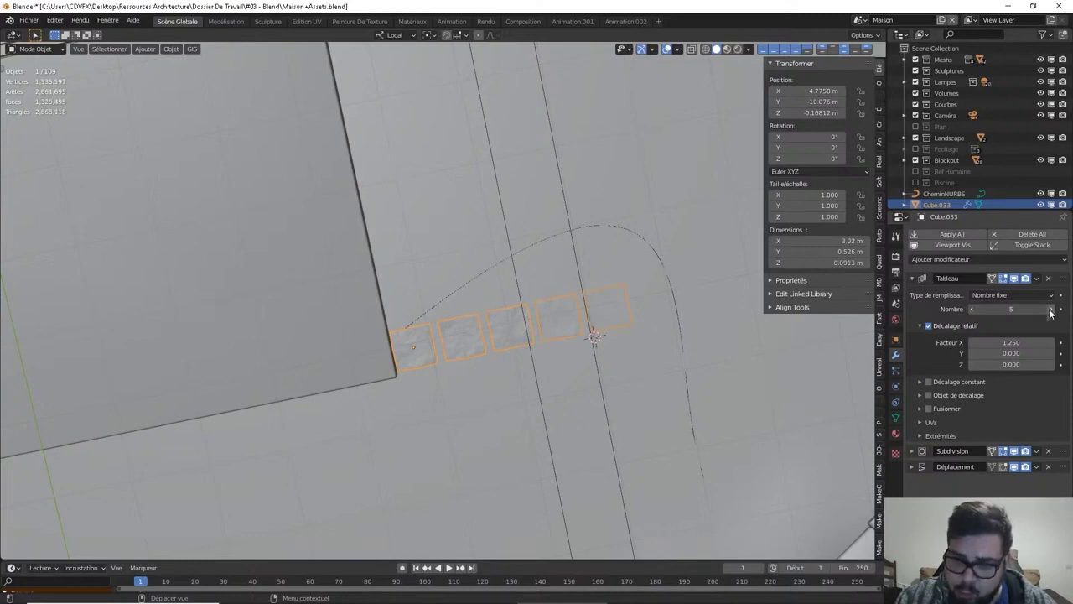
Add a second Array modifier to the slabs and place it directly below the first, above Subdivision and Displace
{"action": "scroll", "coordinate": [584, 452], "scroll_direction": "down", "scroll_amount": 1}
{"action": "middle_click_drag", "start_coordinate": [608, 452], "coordinate": [515, 446], "text": "shift"}
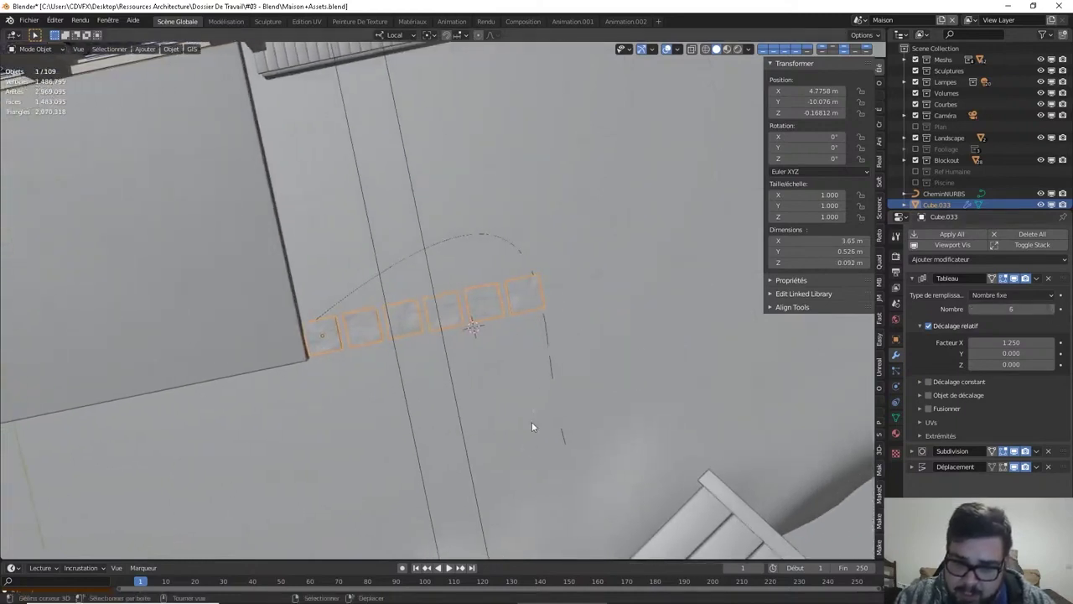
{"action": "left_click", "coordinate": [953, 259]}
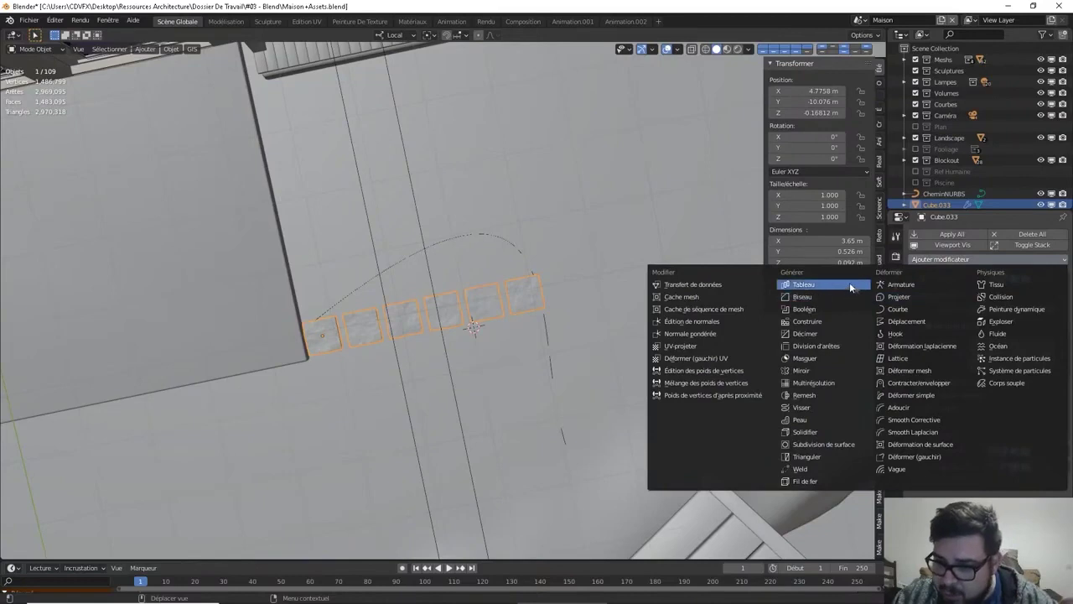
{"action": "key", "text": "Return"}
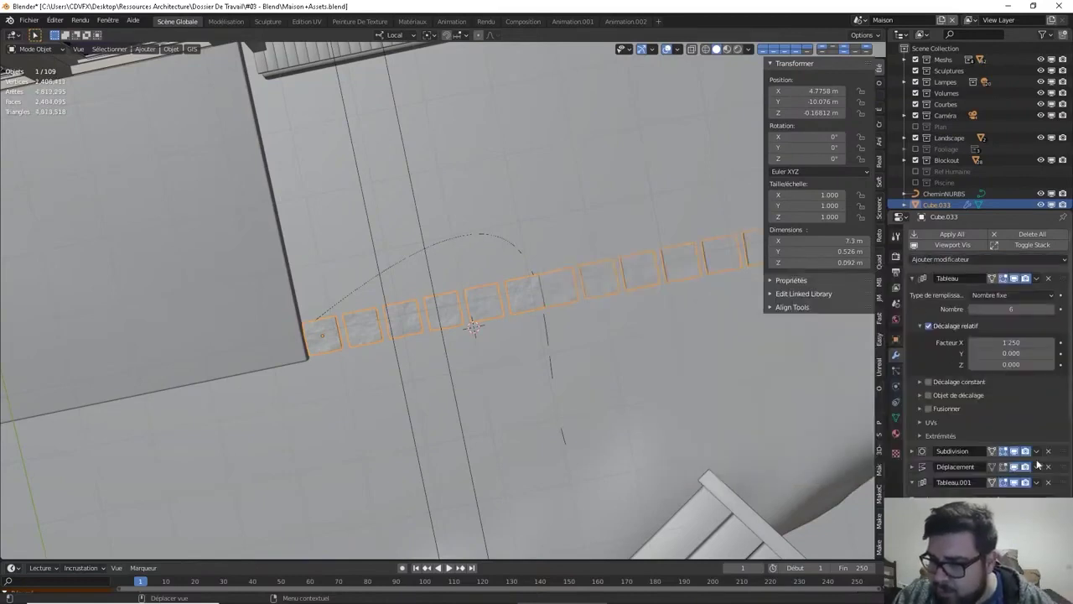
{"action": "left_click_drag", "start_coordinate": [1062, 438], "coordinate": [1055, 292]}
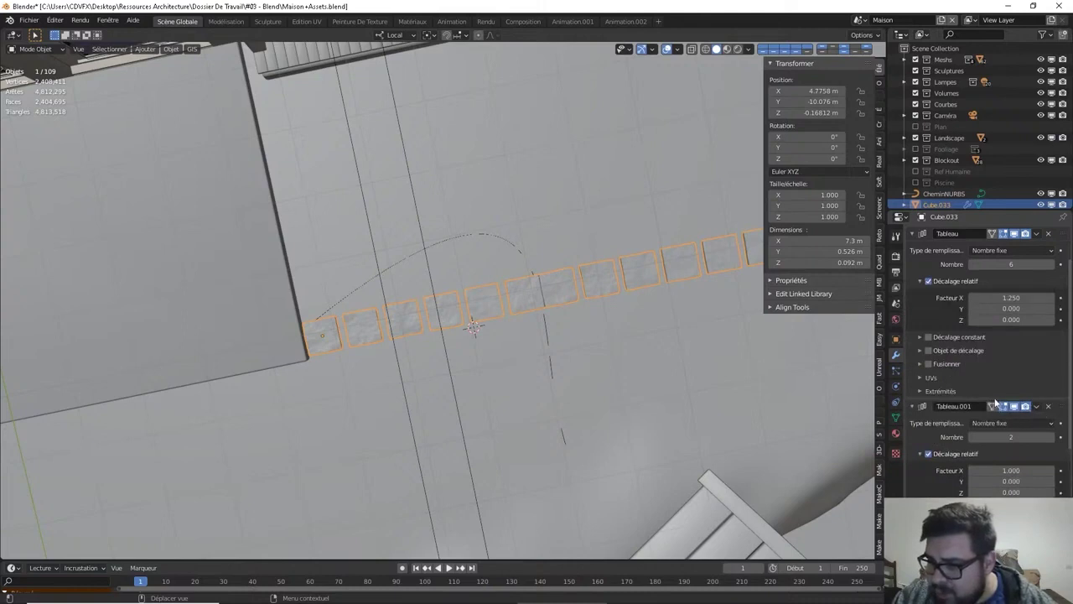
Set the second array's relative offset factors to 0 in X and 1.1 in Y to form two rows
{"action": "left_click", "coordinate": [1013, 470]}
{"action": "type", "text": "0"}
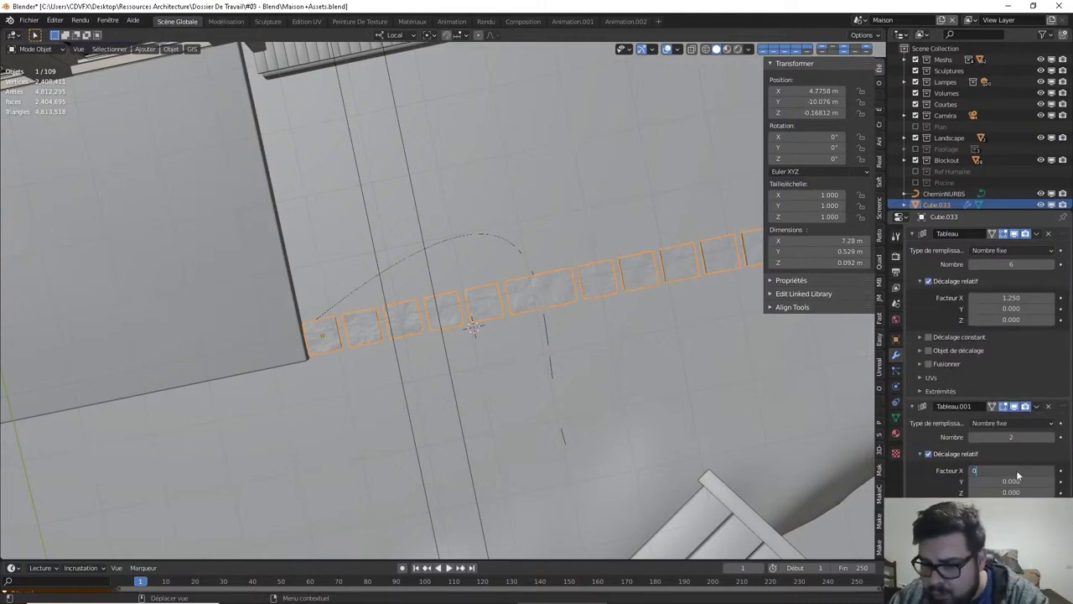
{"action": "key", "text": "Return"}
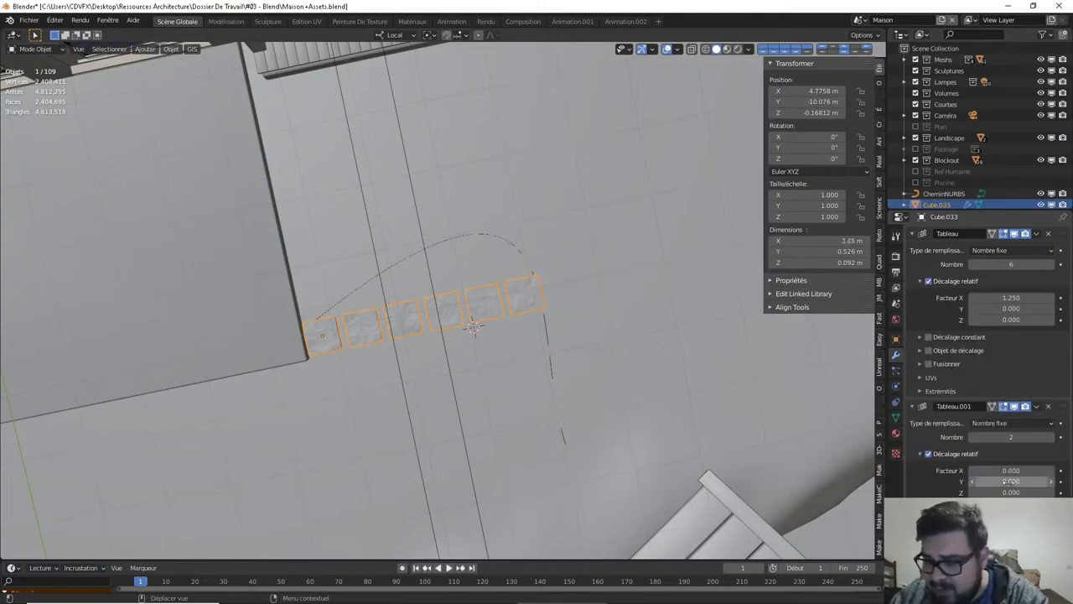
{"action": "left_click", "coordinate": [1010, 481]}
{"action": "key", "text": "BackSpace"}
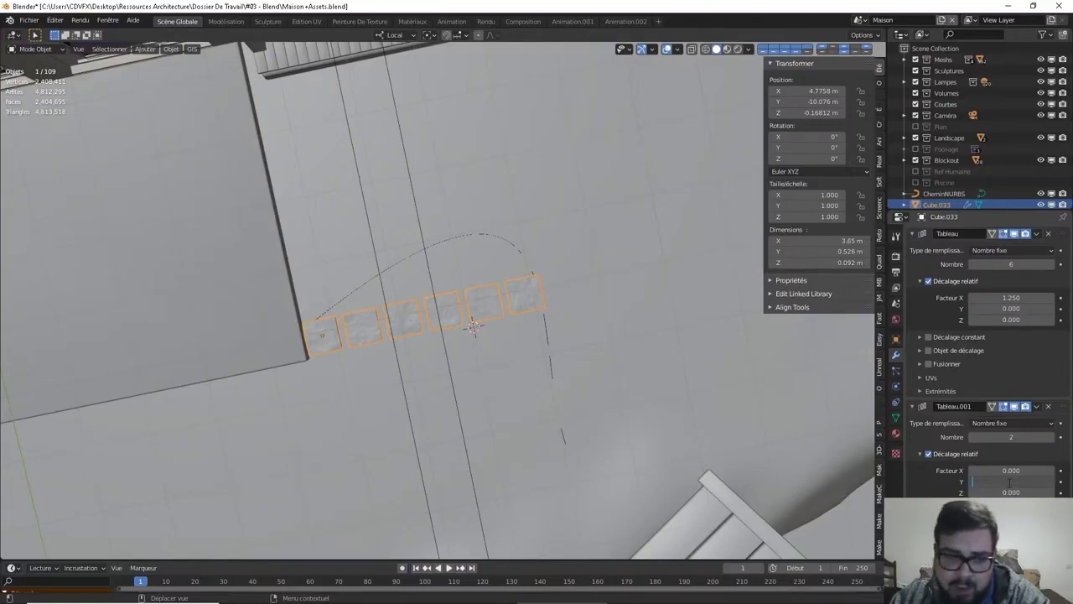
{"action": "type", "text": "1"}
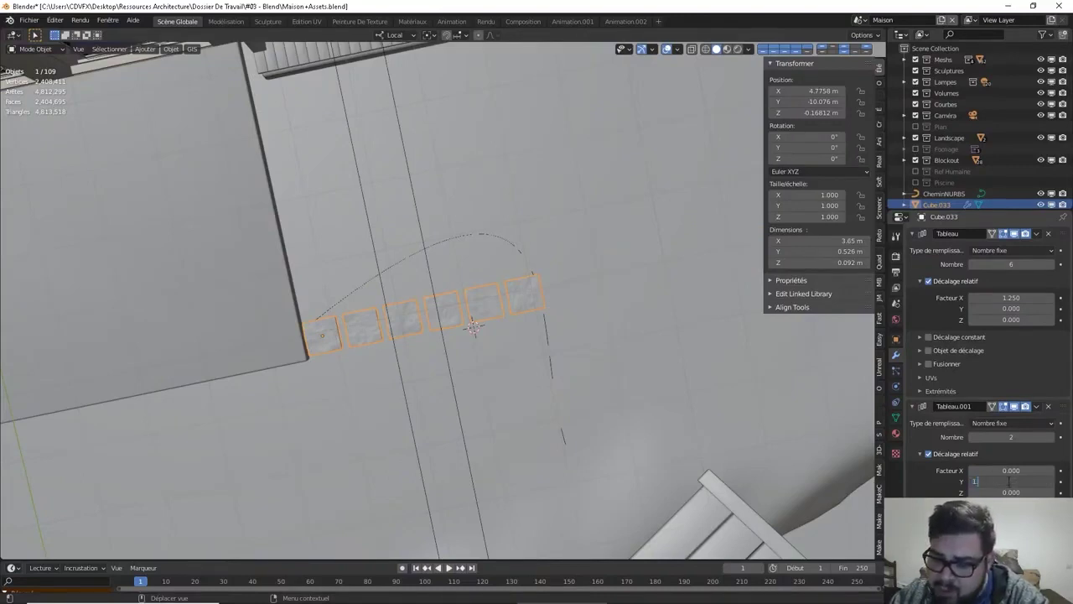
{"action": "type", "text": ".1"}
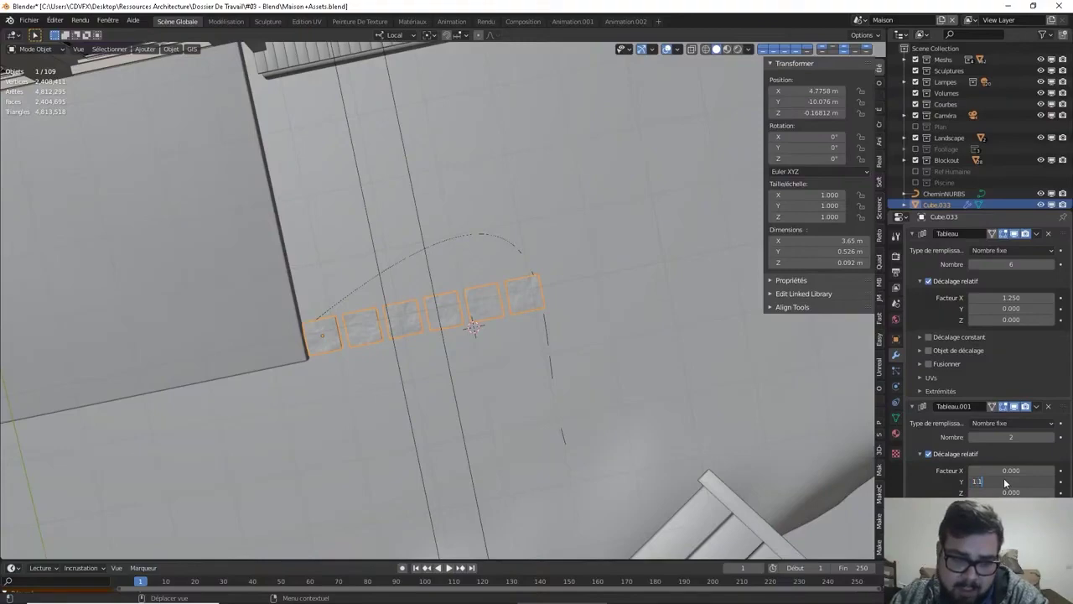
{"action": "key", "text": "Return"}
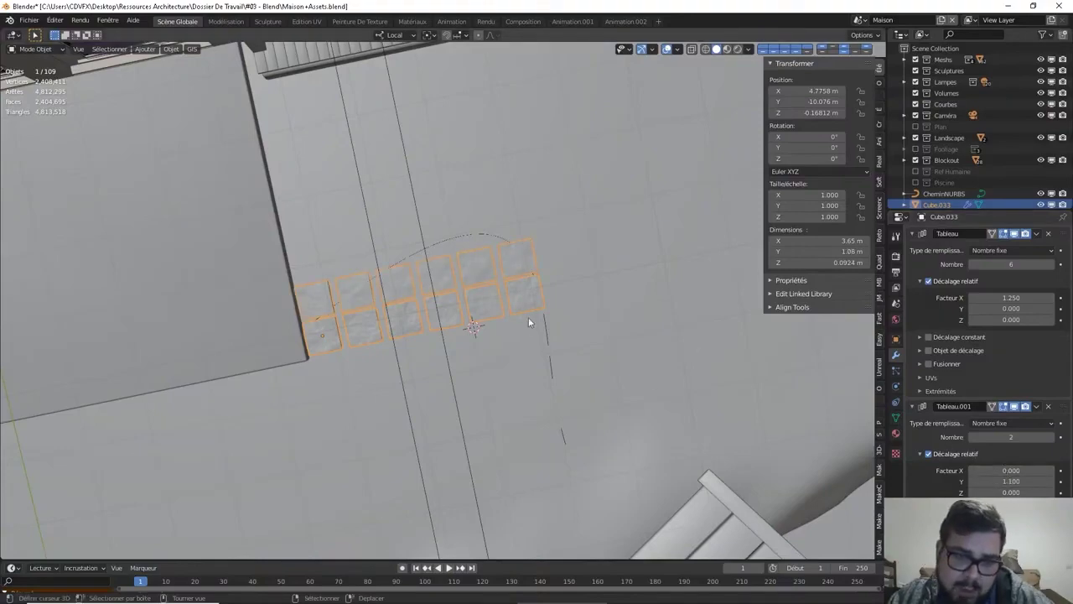
Collapse both Array modifiers and check the Displace modifier's settings
{"action": "middle_click_drag", "start_coordinate": [529, 322], "coordinate": [462, 277]}
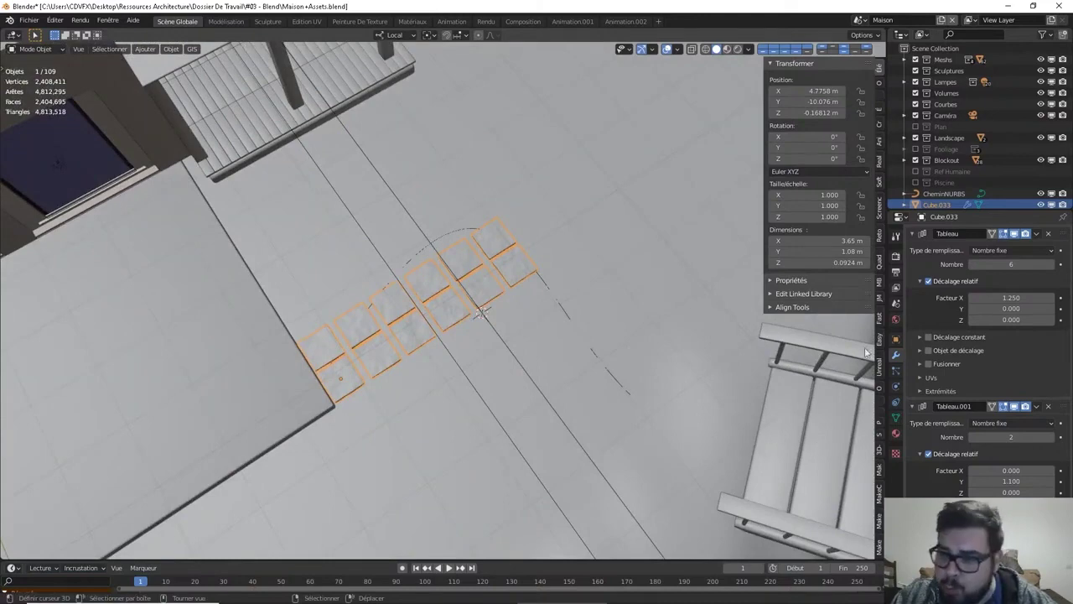
{"action": "left_click", "coordinate": [912, 233]}
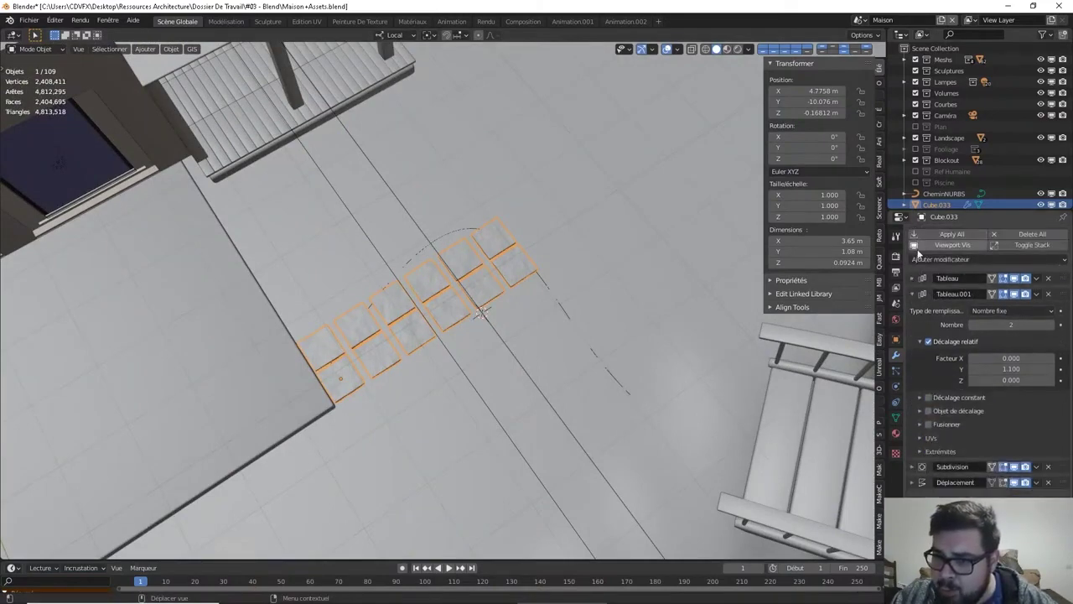
{"action": "left_click", "coordinate": [911, 295]}
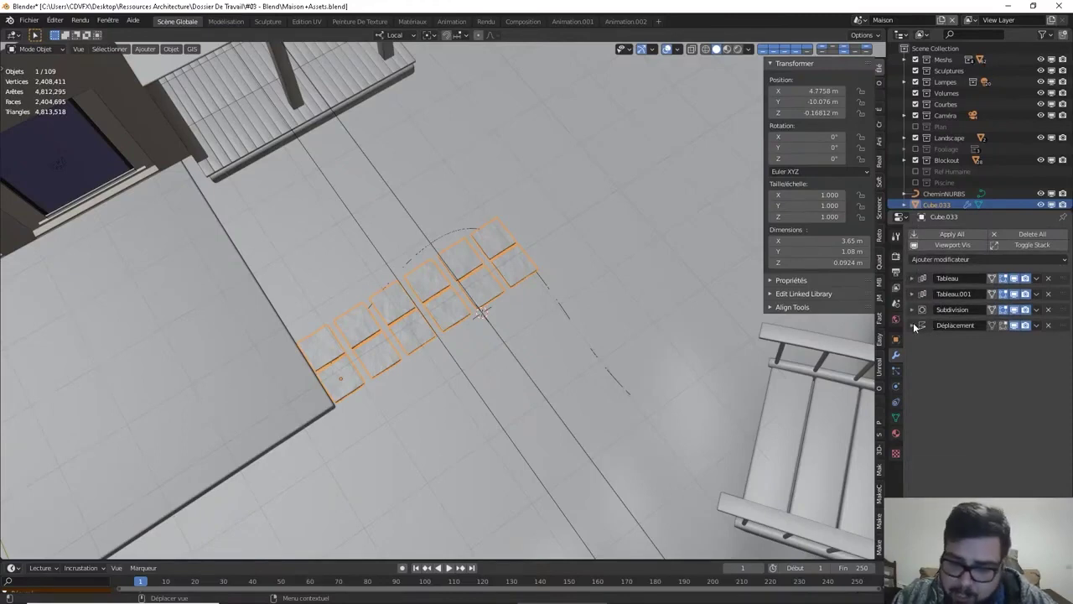
{"action": "left_click", "coordinate": [913, 326]}
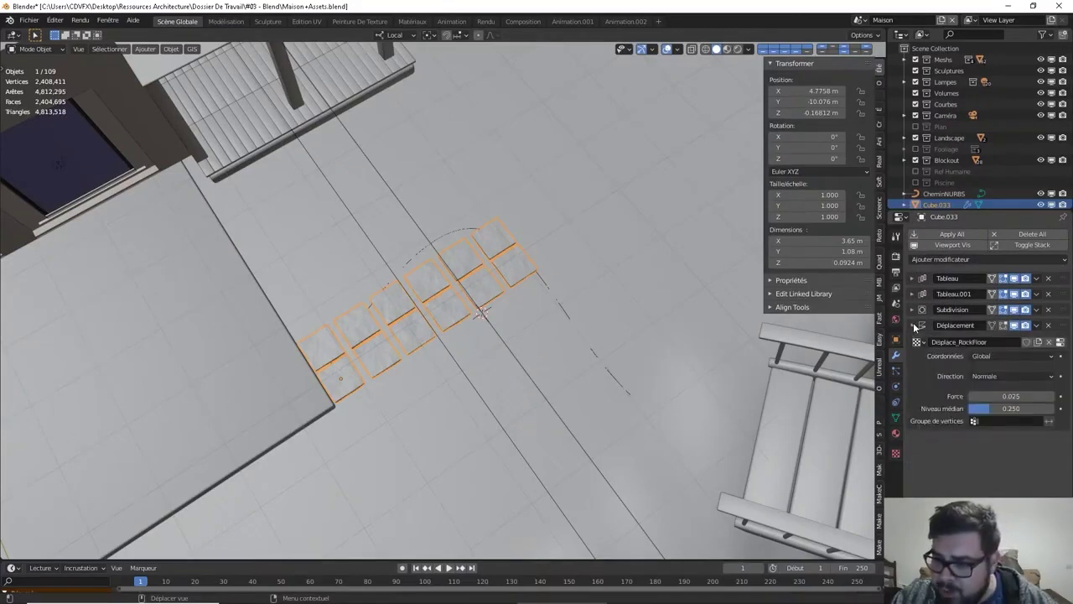
{"action": "left_click", "coordinate": [913, 324]}
Add a Curve modifier to the slab array and set its curve object to CheminNURBS
{"action": "left_click", "coordinate": [945, 259]}
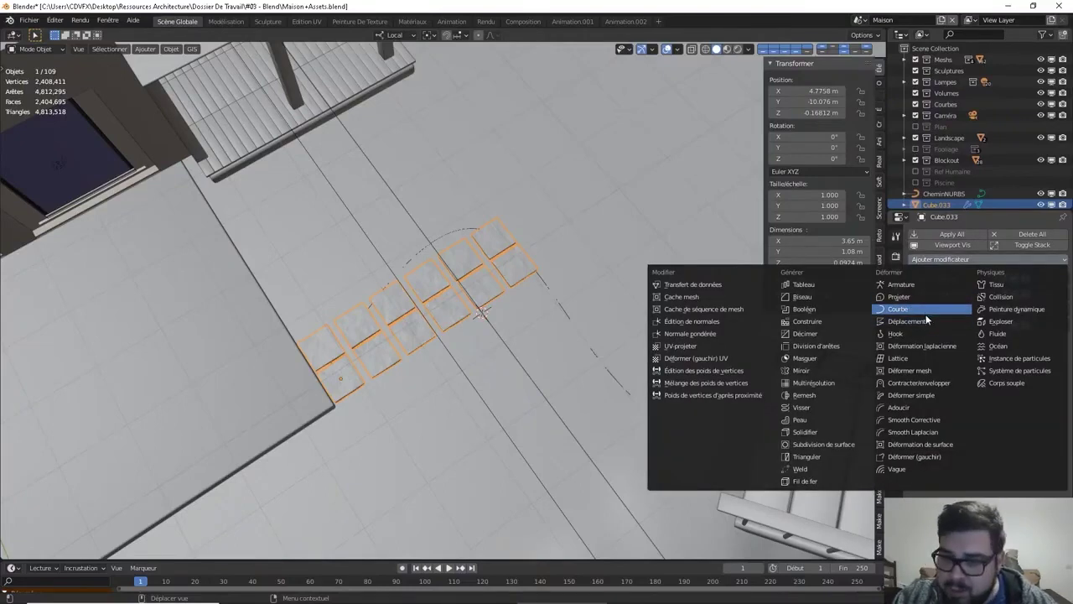
{"action": "left_click", "coordinate": [901, 309]}
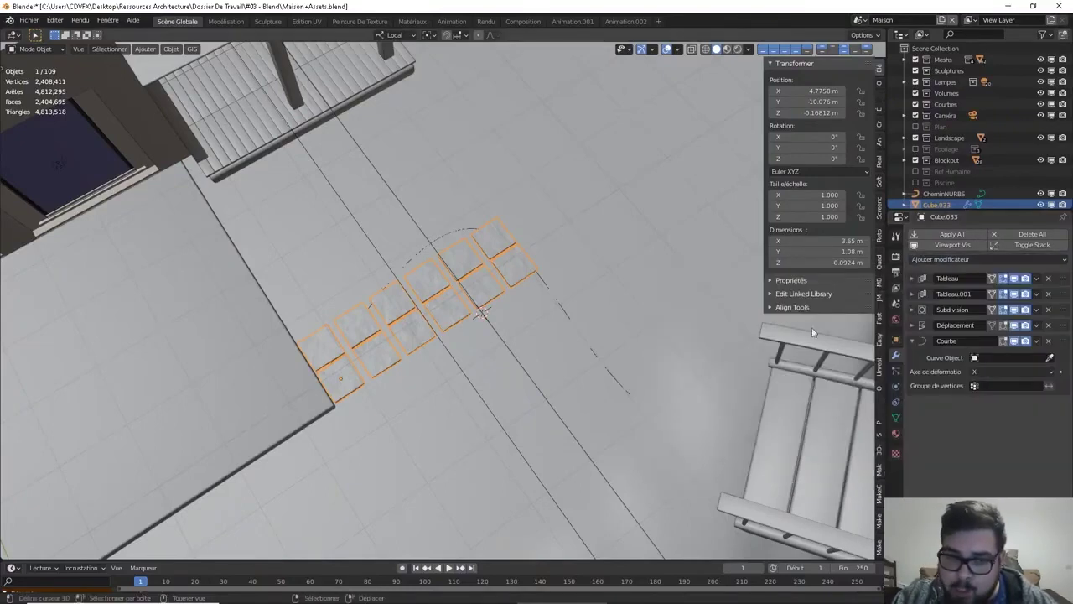
{"action": "left_click", "coordinate": [613, 376]}
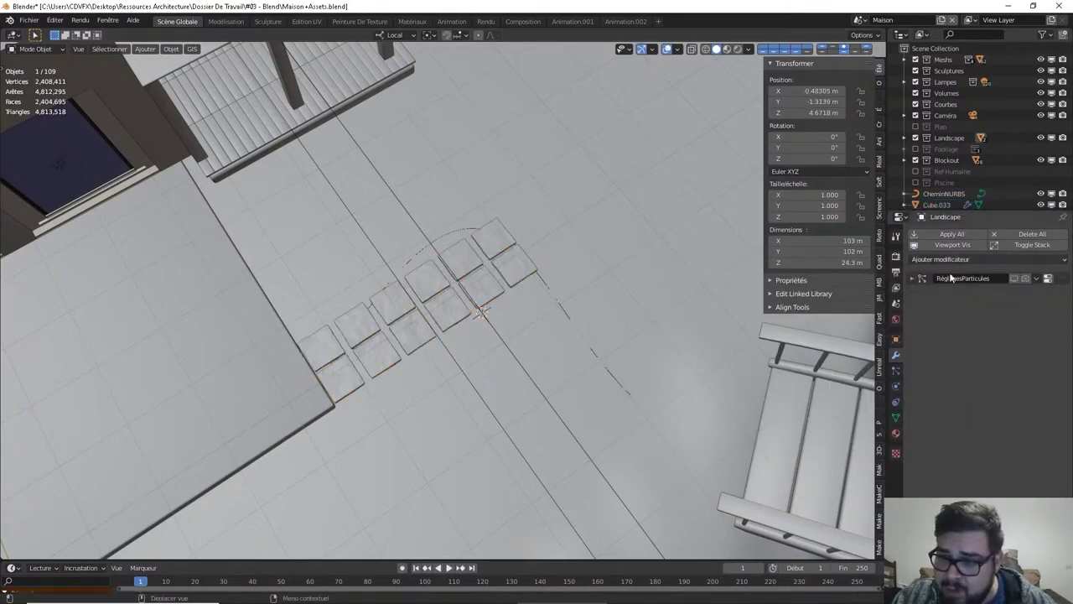
{"action": "left_click", "coordinate": [619, 384]}
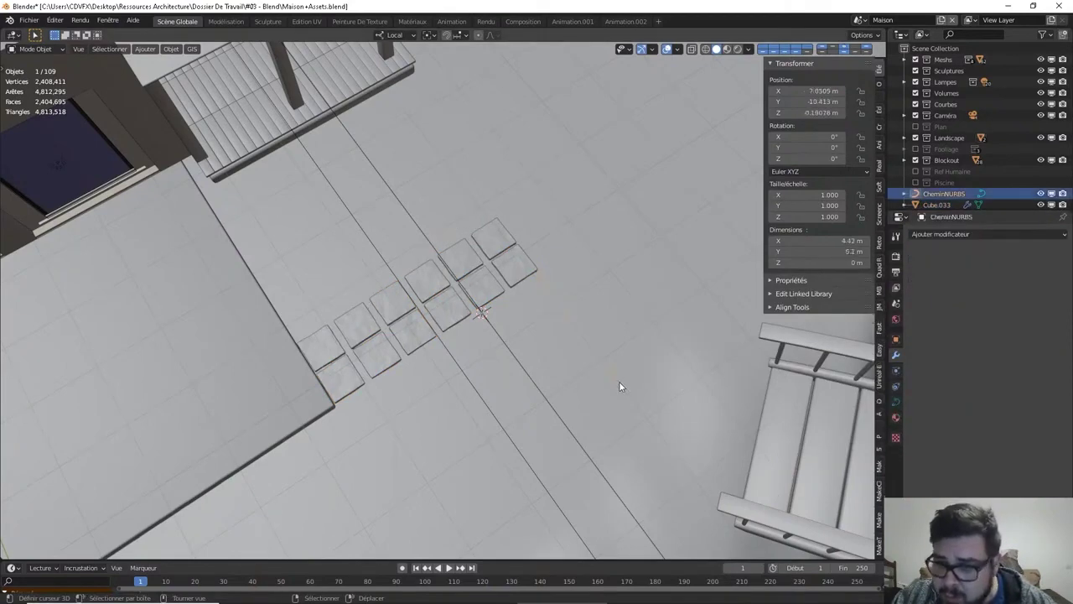
{"action": "left_click", "coordinate": [516, 279]}
{"action": "left_click", "coordinate": [1005, 358]}
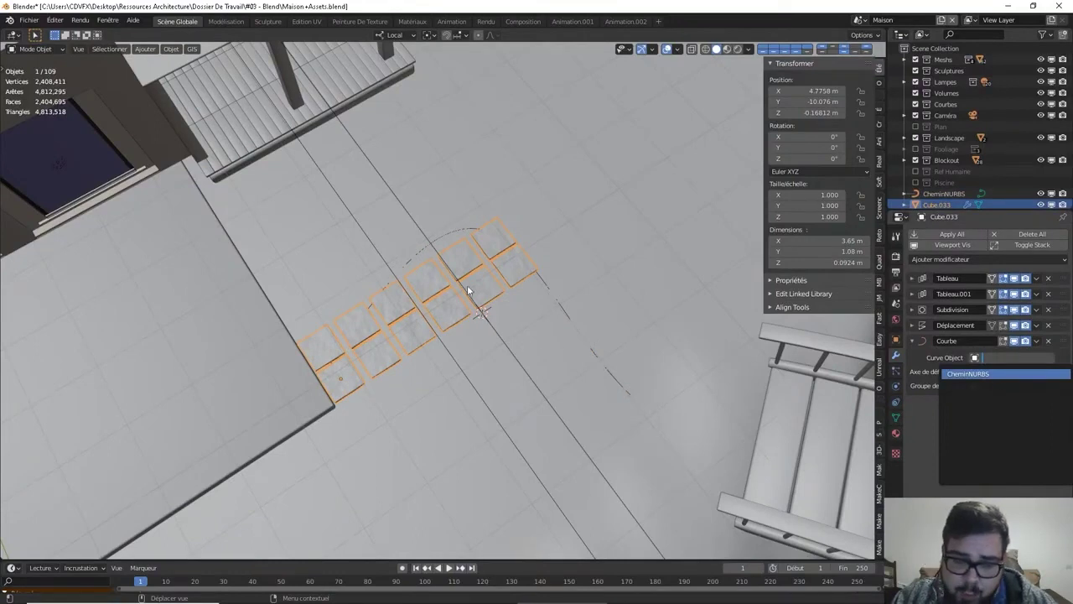
{"action": "key", "text": "Return"}
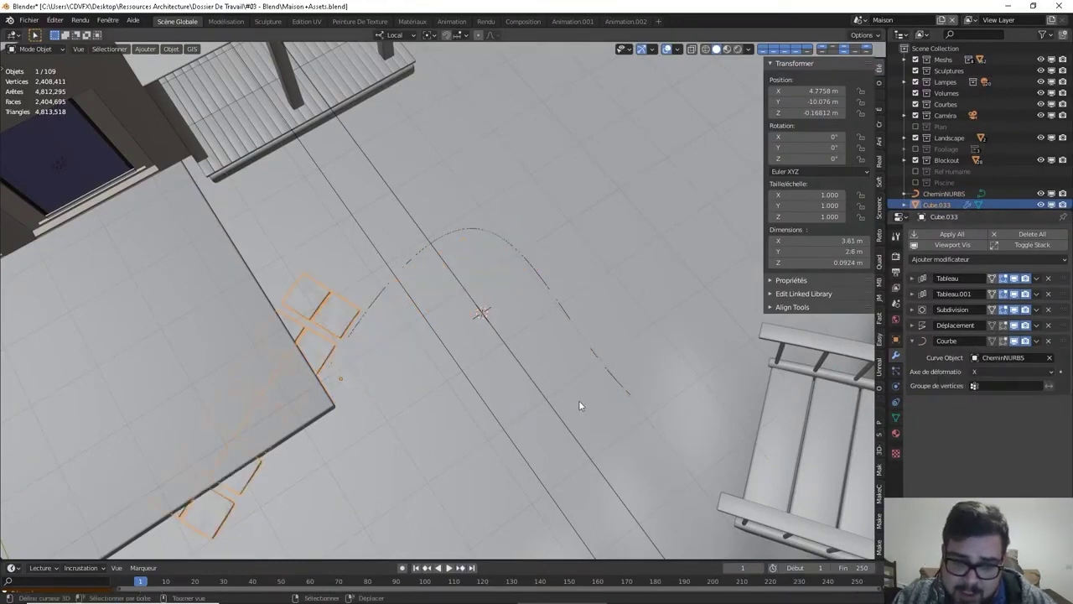
{"action": "key", "text": "g"}
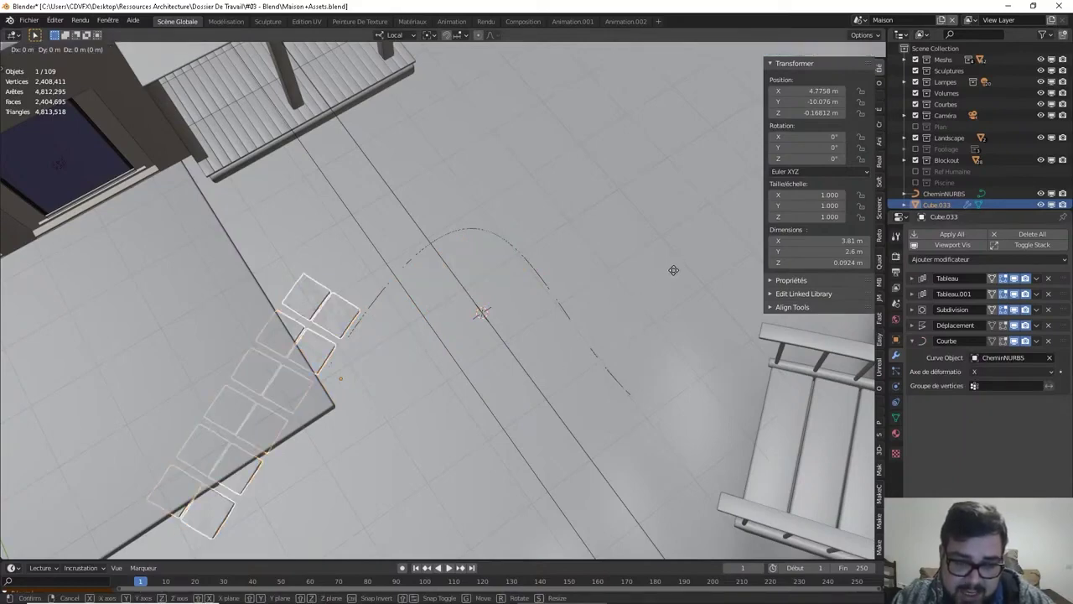
{"action": "key", "text": "x"}
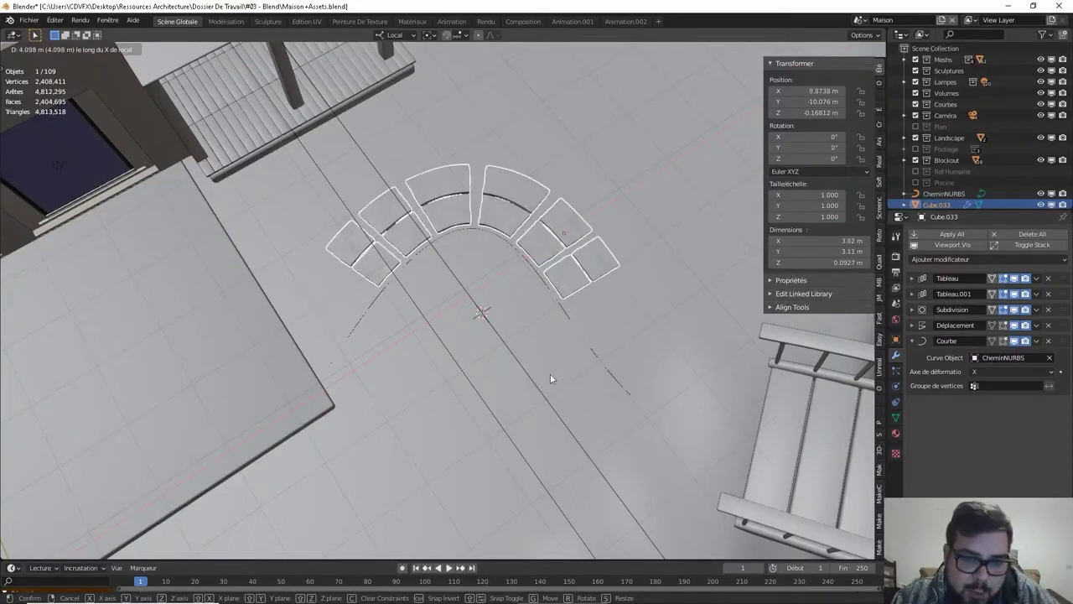
{"action": "key", "text": "Escape"}
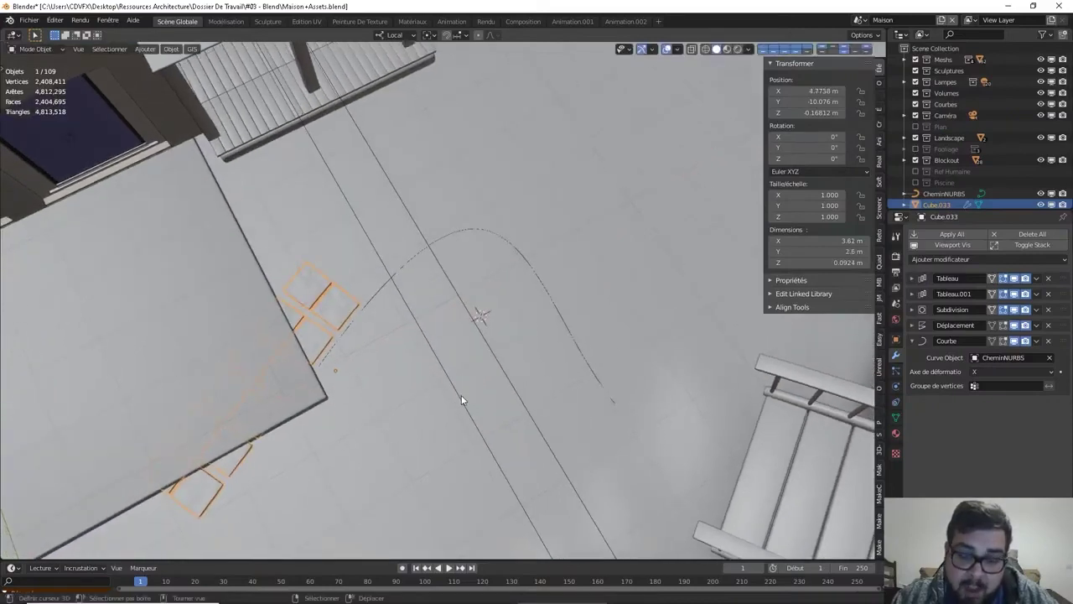
{"action": "key", "text": "KP_7"}
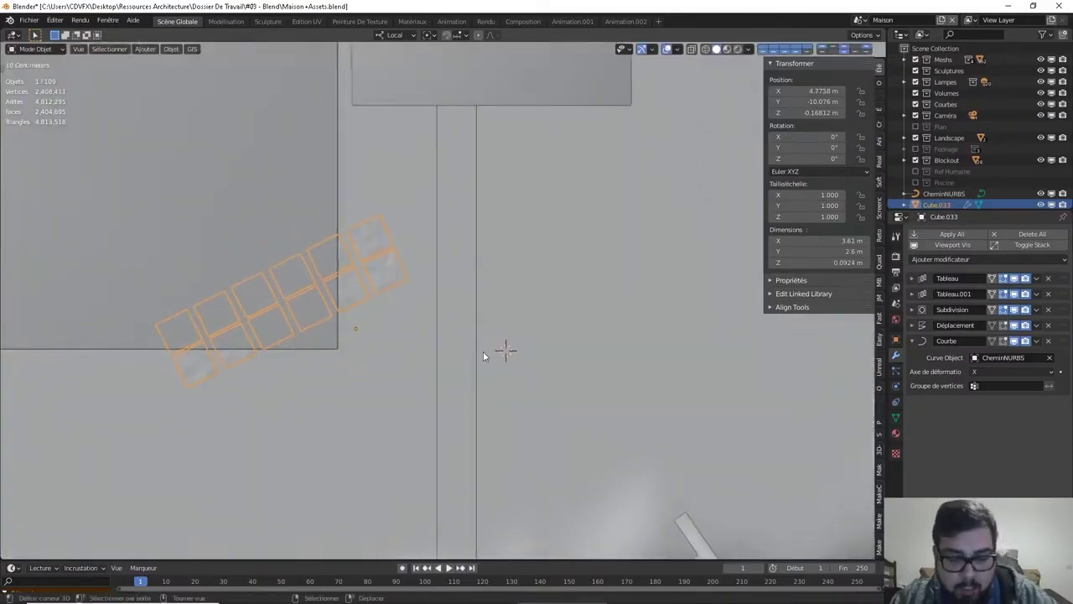
{"action": "key", "text": "g"}
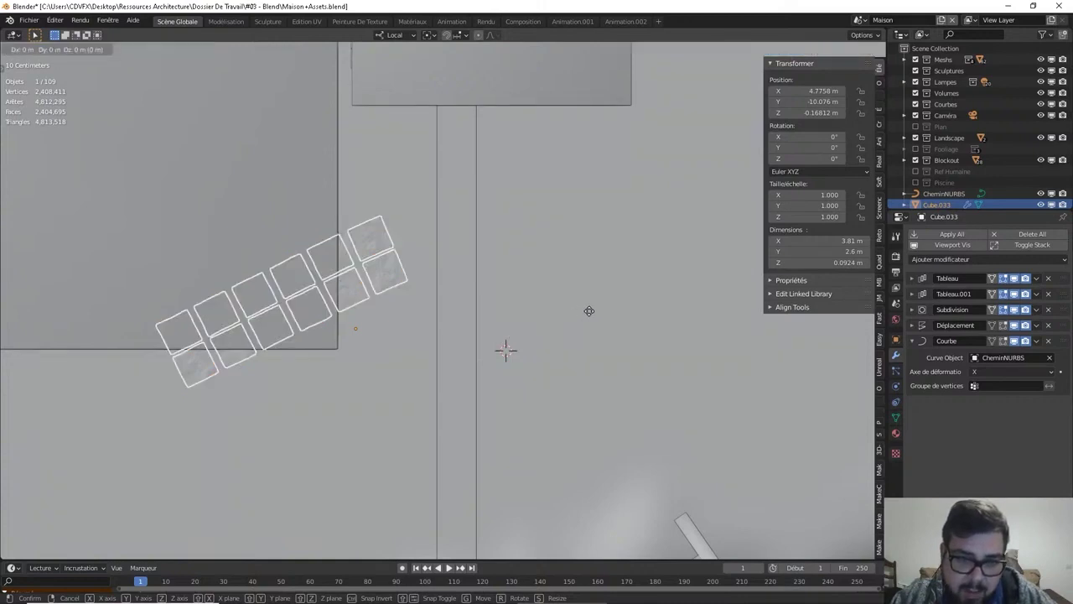
{"action": "key", "text": "x"}
{"action": "key", "text": "x"}
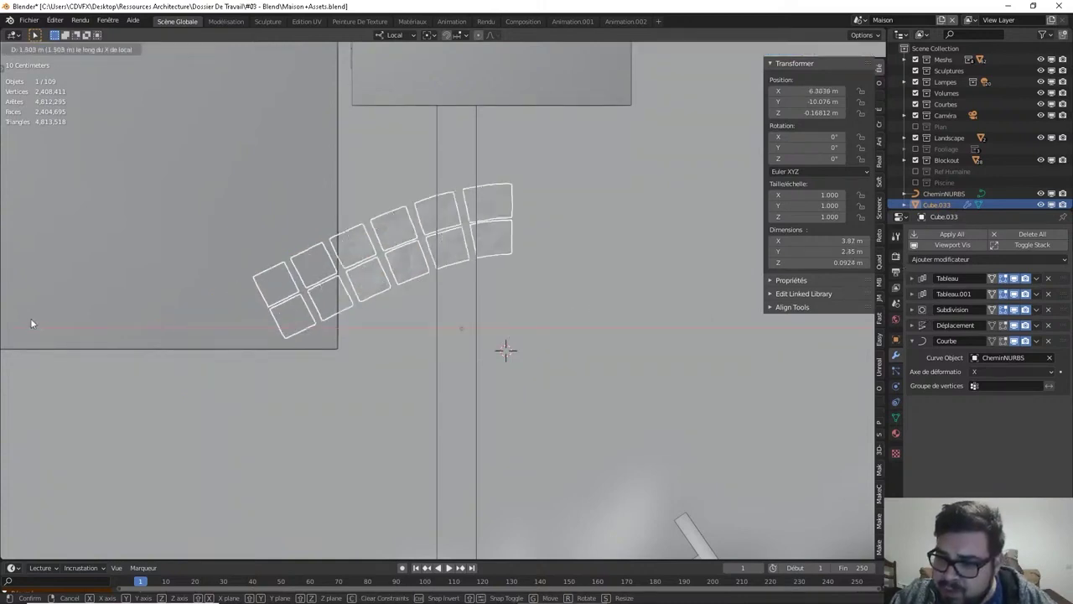
{"action": "key", "text": "Escape"}
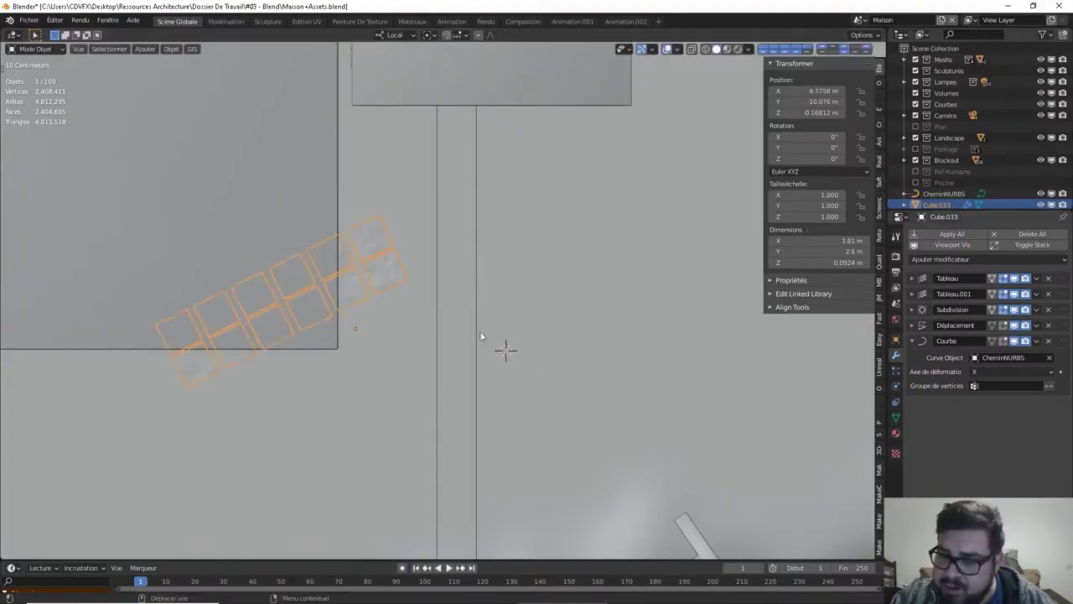
Lower the slabs' Subdivision modifier to viewport level 1
{"action": "left_click", "coordinate": [913, 310]}
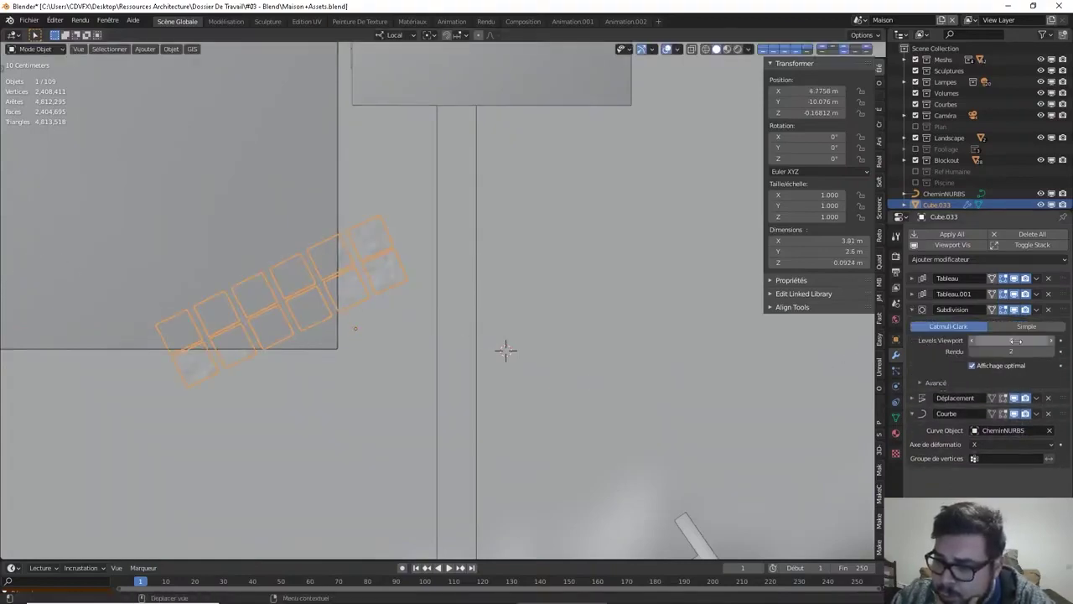
{"action": "left_click", "coordinate": [972, 341]}
{"action": "left_click", "coordinate": [972, 341]}
{"action": "left_click", "coordinate": [972, 341]}
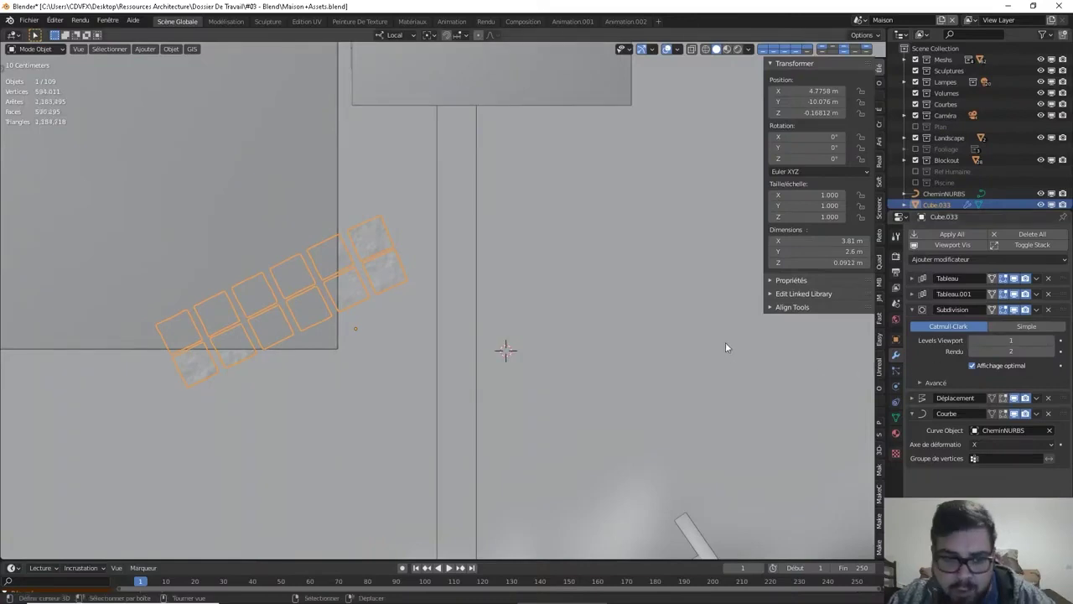
Move the slab array about 4.29 m along its local X axis and about -0.52 m along its local Y axis
{"action": "key", "text": "g"}
{"action": "key", "text": "x"}
{"action": "key", "text": "x"}
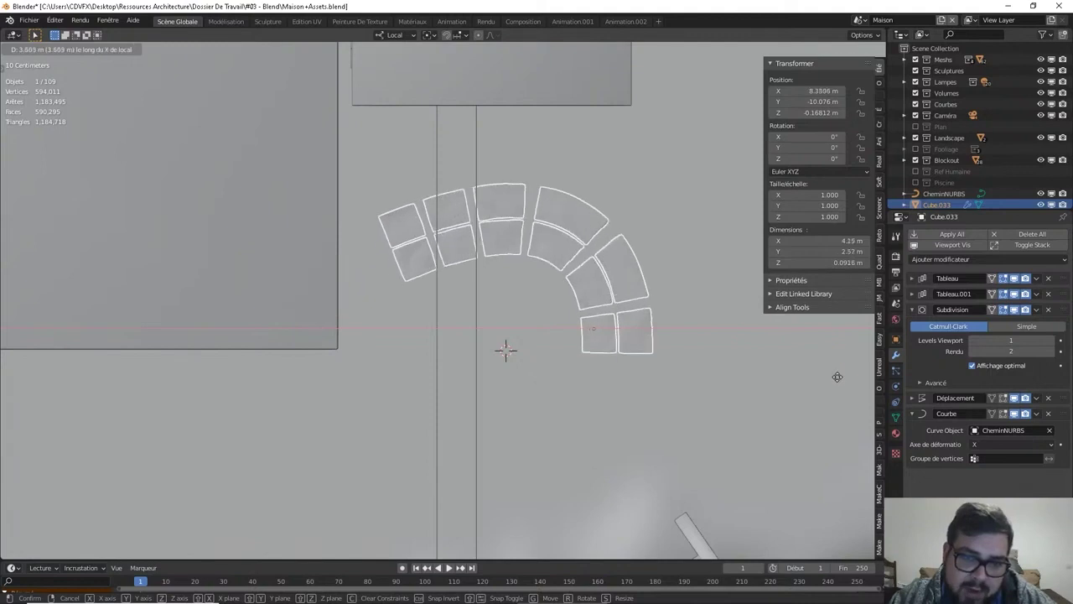
{"action": "left_click", "coordinate": [848, 407]}
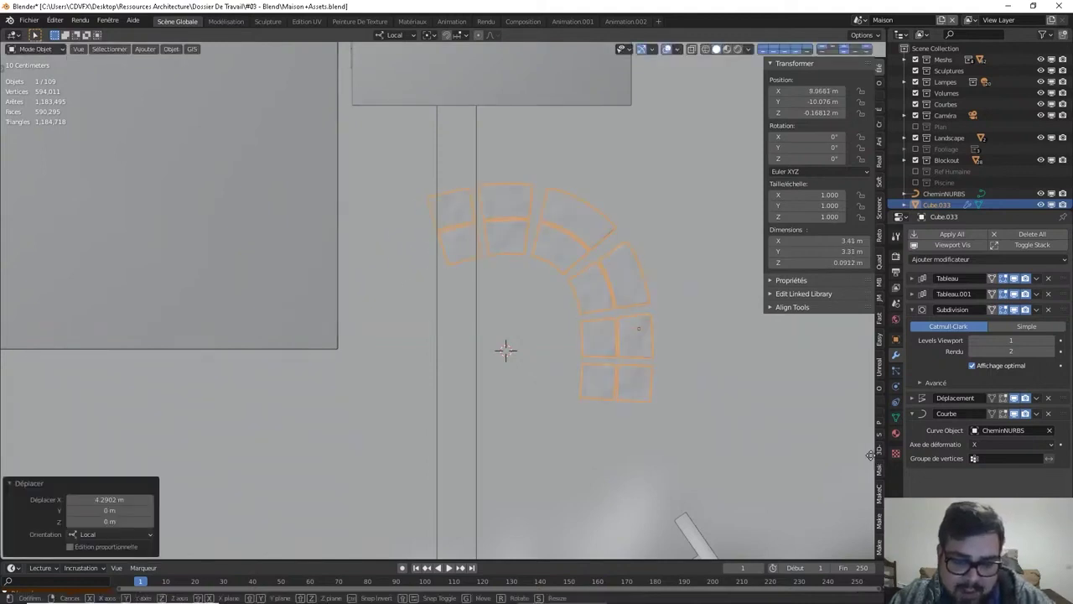
{"action": "key", "text": "g"}
{"action": "key", "text": "y"}
{"action": "key", "text": "y"}
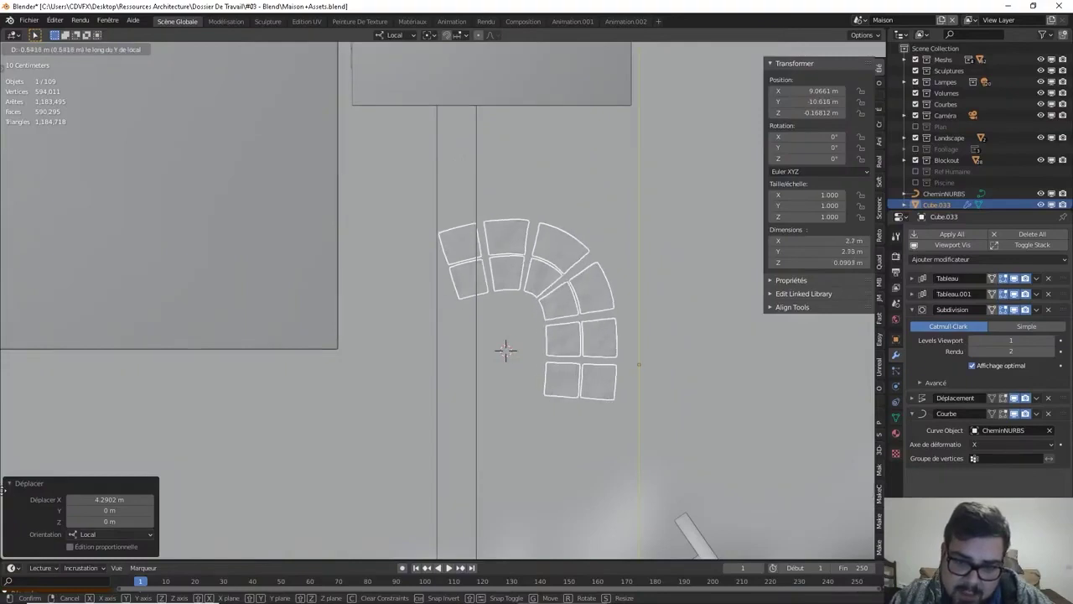
{"action": "left_click", "coordinate": [8, 430]}
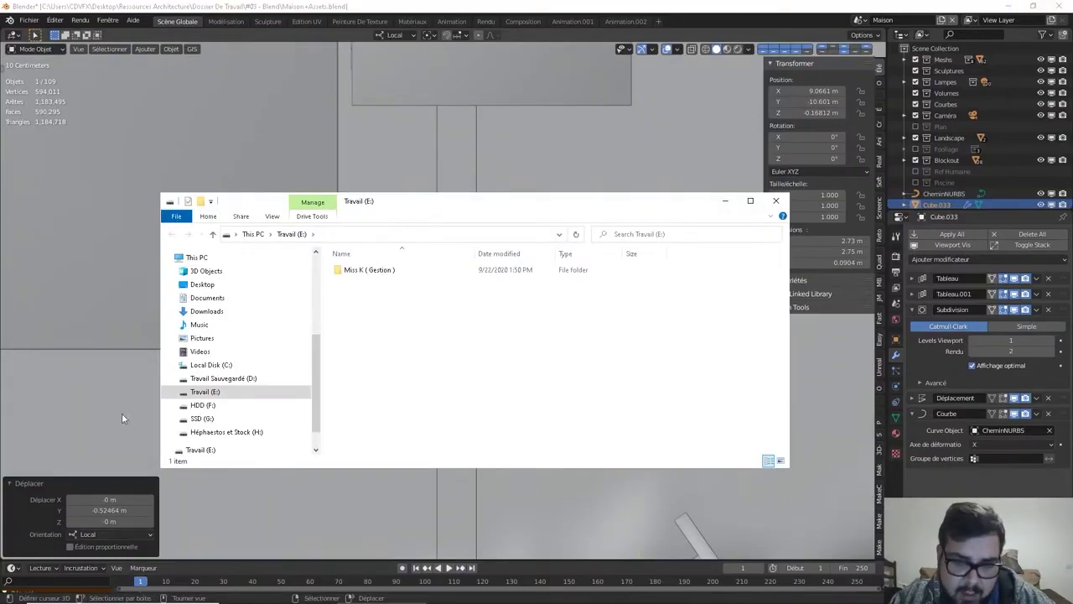
{"action": "left_click", "coordinate": [778, 202]}
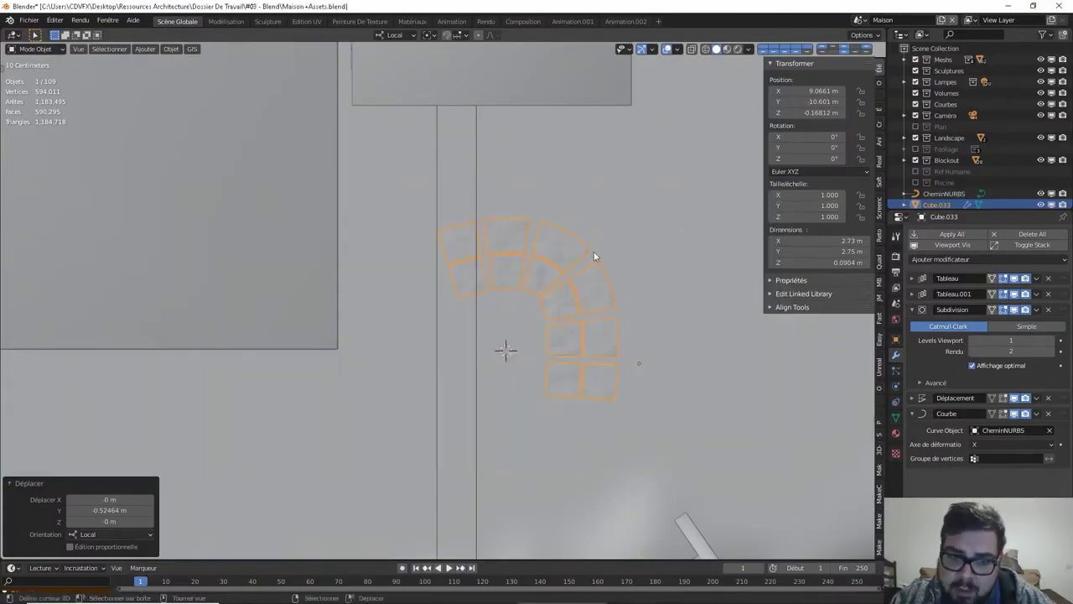
Scale the slab array by about 1.109 along its local X axis
{"action": "key", "text": "s"}
{"action": "key", "text": "x"}
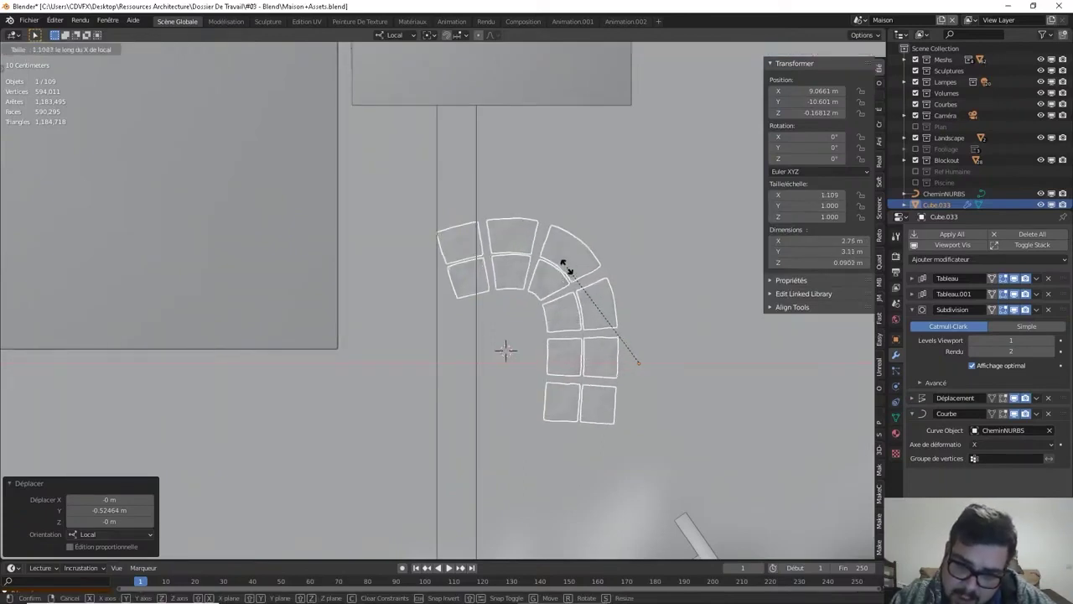
{"action": "left_click", "coordinate": [562, 267]}
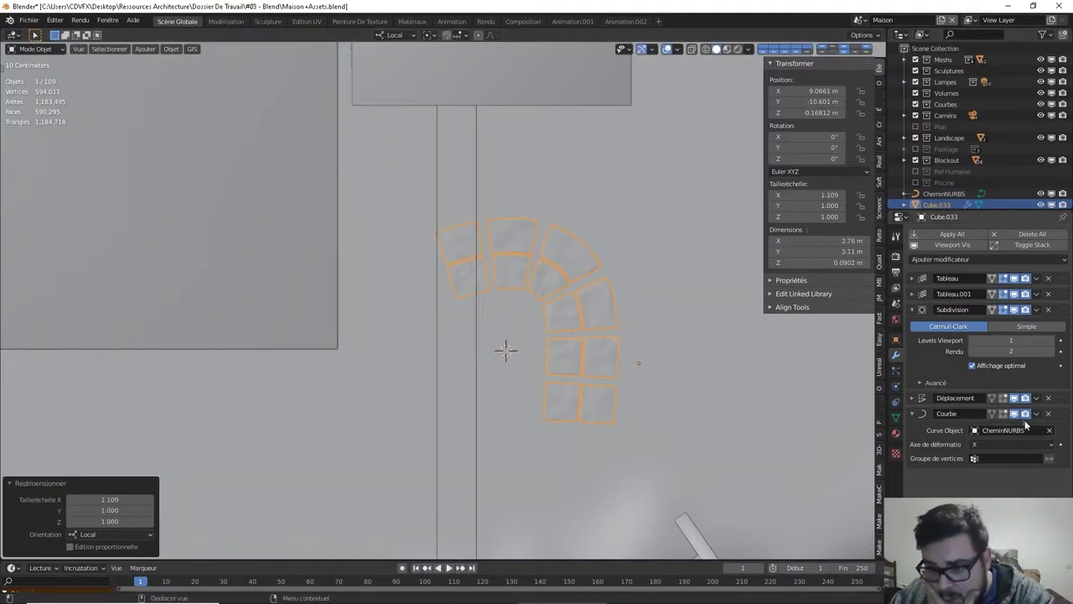
Expand both Array modifiers and raise the first one's count to 10, and from there to 15
{"action": "left_click", "coordinate": [913, 294]}
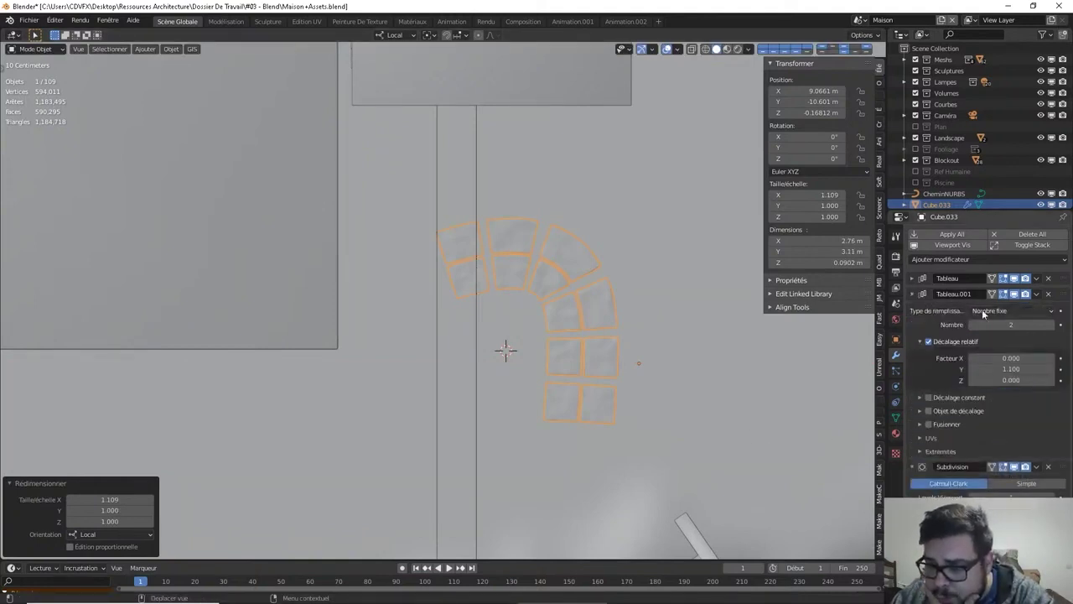
{"action": "left_click", "coordinate": [913, 278]}
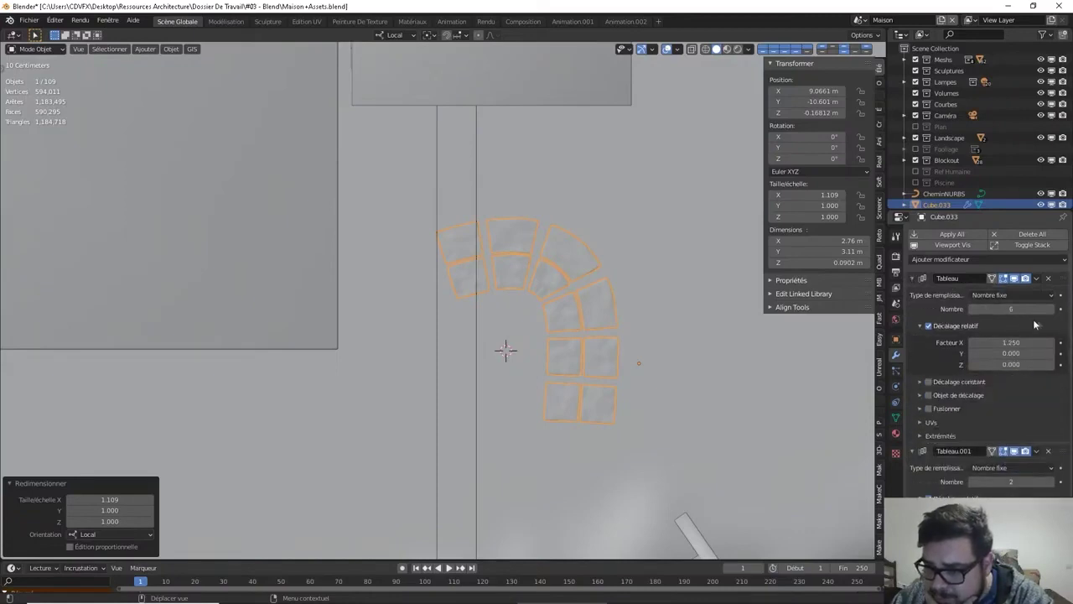
{"action": "left_click", "coordinate": [1010, 308]}
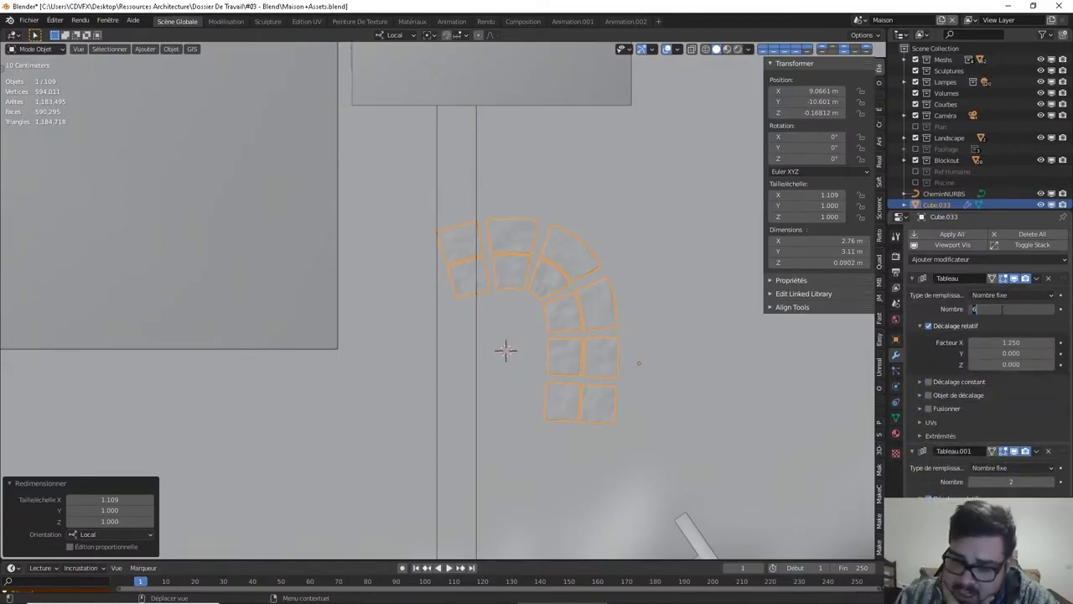
{"action": "type", "text": "10"}
{"action": "key", "text": "Return"}
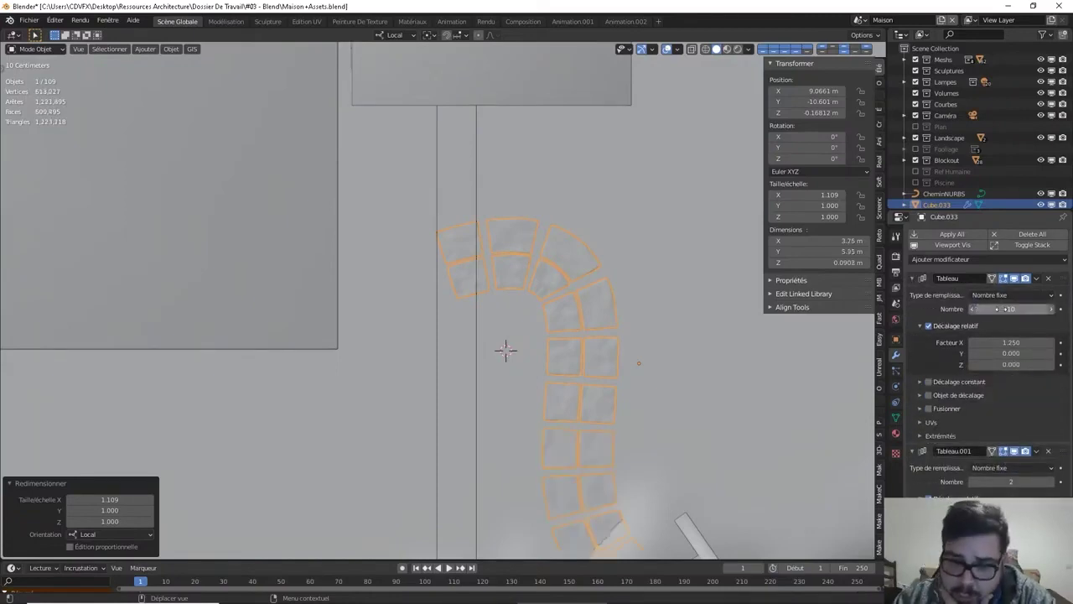
{"action": "scroll", "coordinate": [559, 397], "scroll_direction": "down", "scroll_amount": 2}
{"action": "middle_click_drag", "start_coordinate": [612, 356], "coordinate": [631, 331], "text": "shift"}
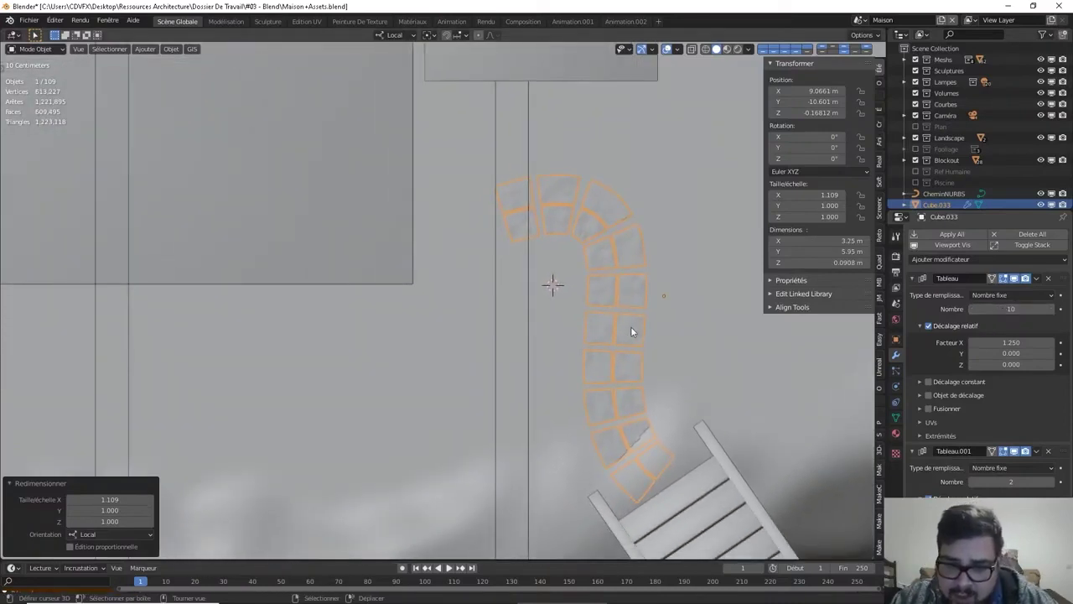
{"action": "left_click", "coordinate": [1007, 310]}
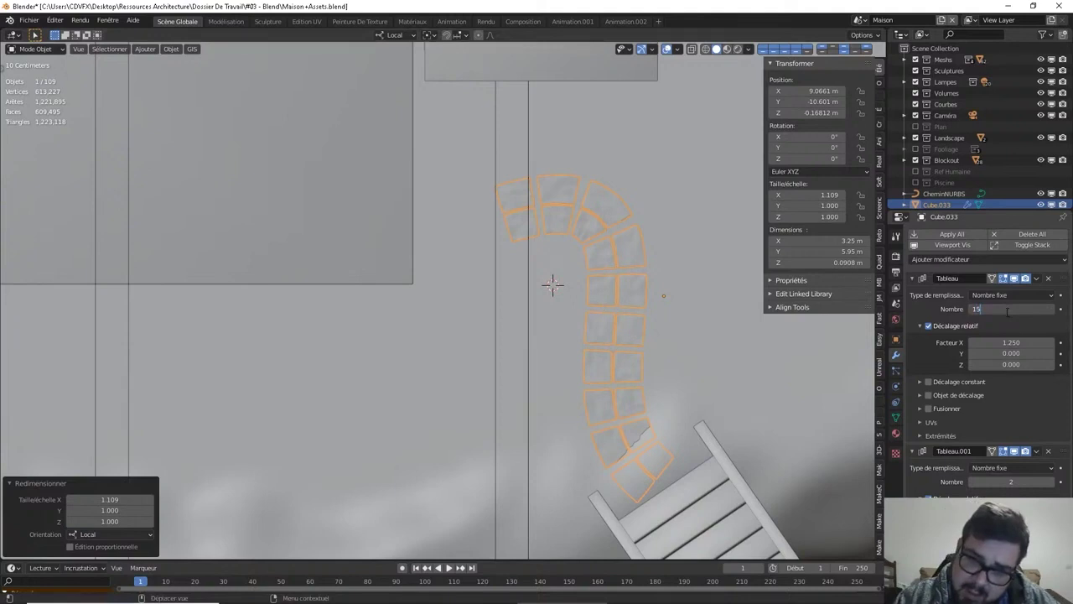
{"action": "key", "text": "Return"}
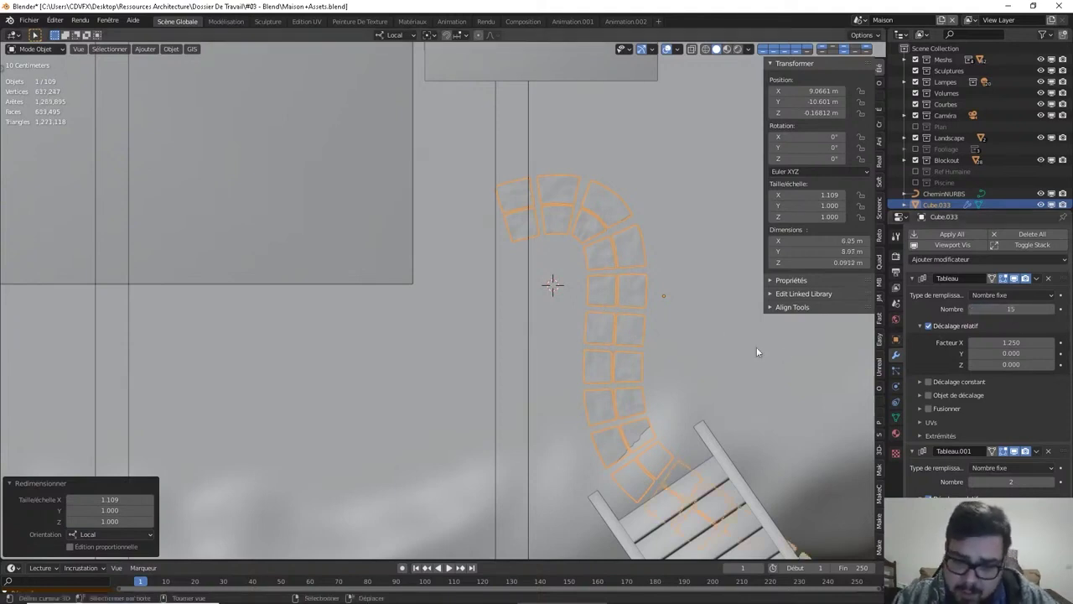
Move the slab array about -1.58 m along local X towards the terrace and set the first array's count to 12
{"action": "key", "text": "g"}
{"action": "key", "text": "x"}
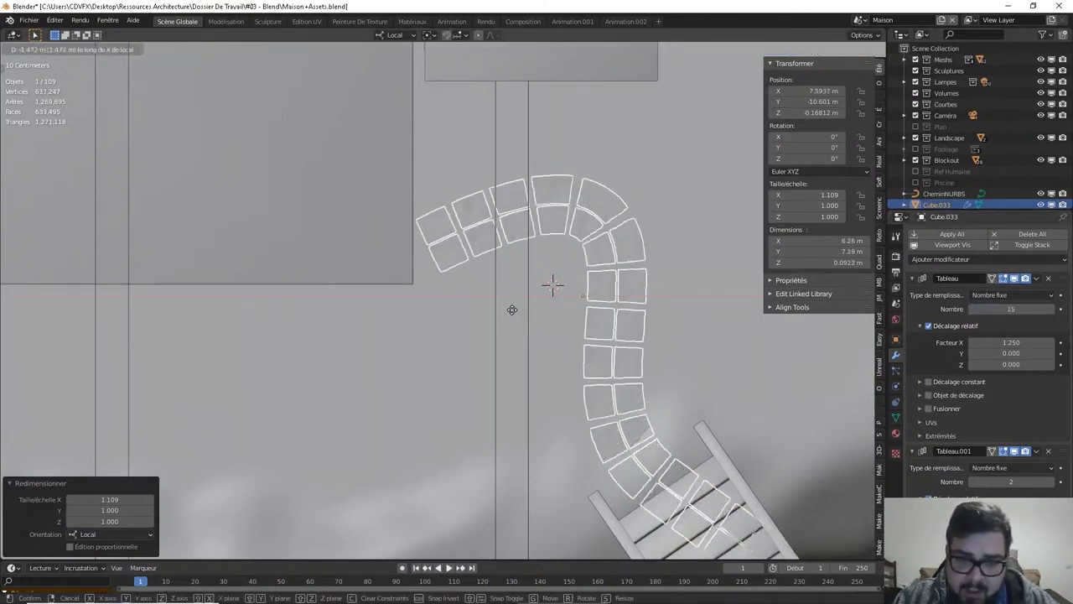
{"action": "left_click", "coordinate": [490, 303]}
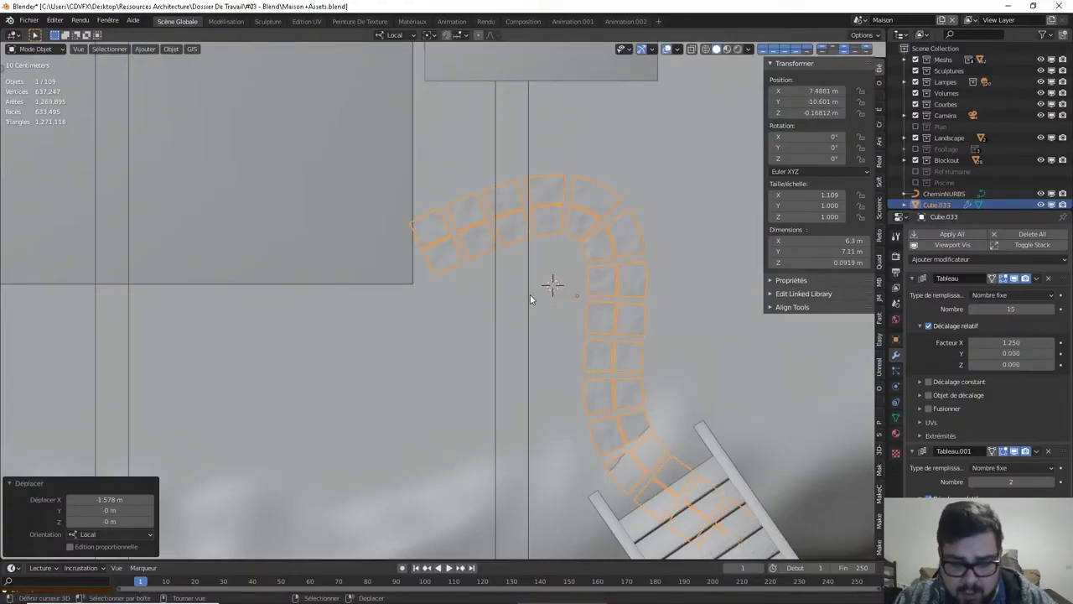
{"action": "left_click", "coordinate": [1010, 309]}
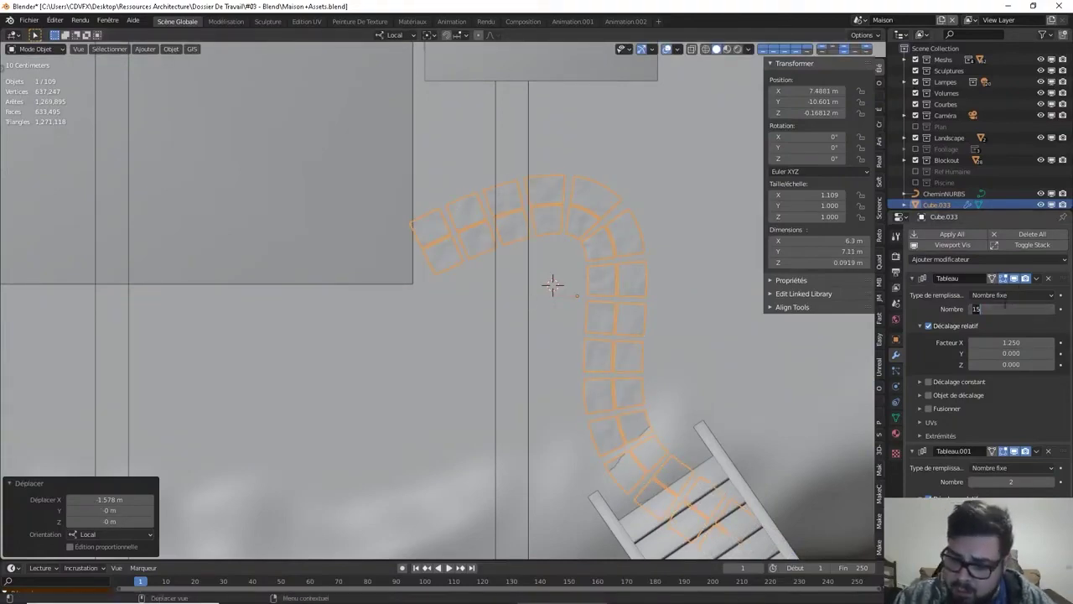
{"action": "type", "text": "12"}
{"action": "key", "text": "Return"}
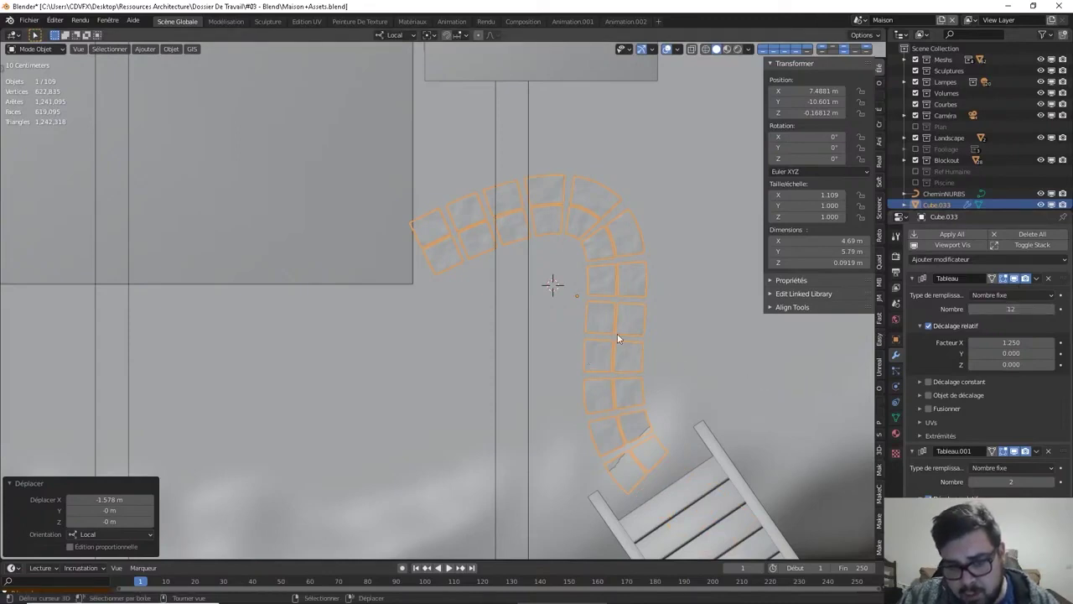
Move the slab array about 0.16 m along its local Y axis to shift it sideways on the path
{"action": "key", "text": "g"}
{"action": "key", "text": "y"}
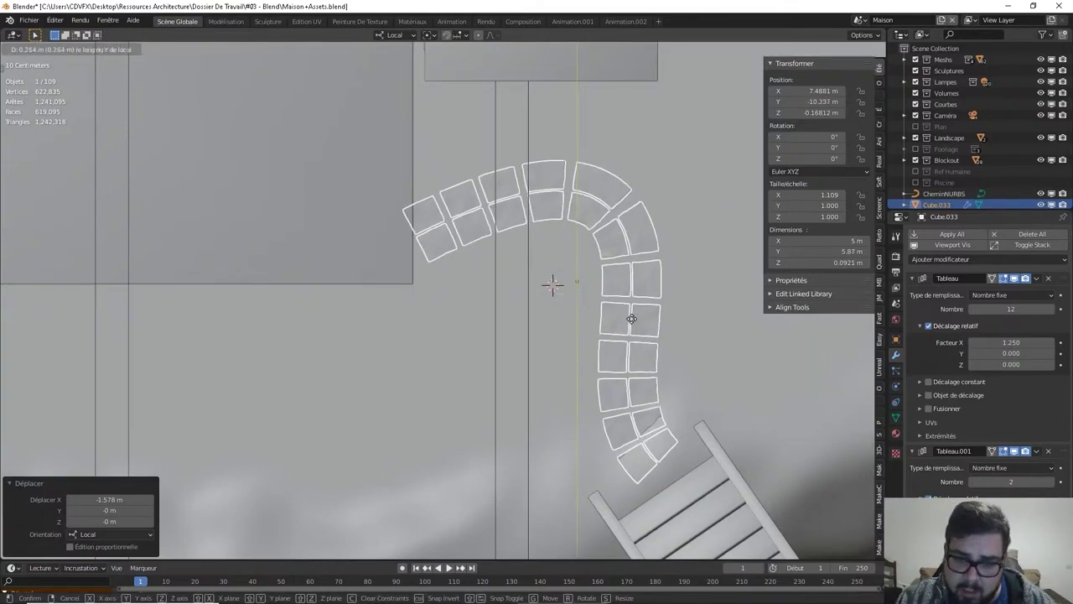
{"action": "left_click", "coordinate": [630, 321]}
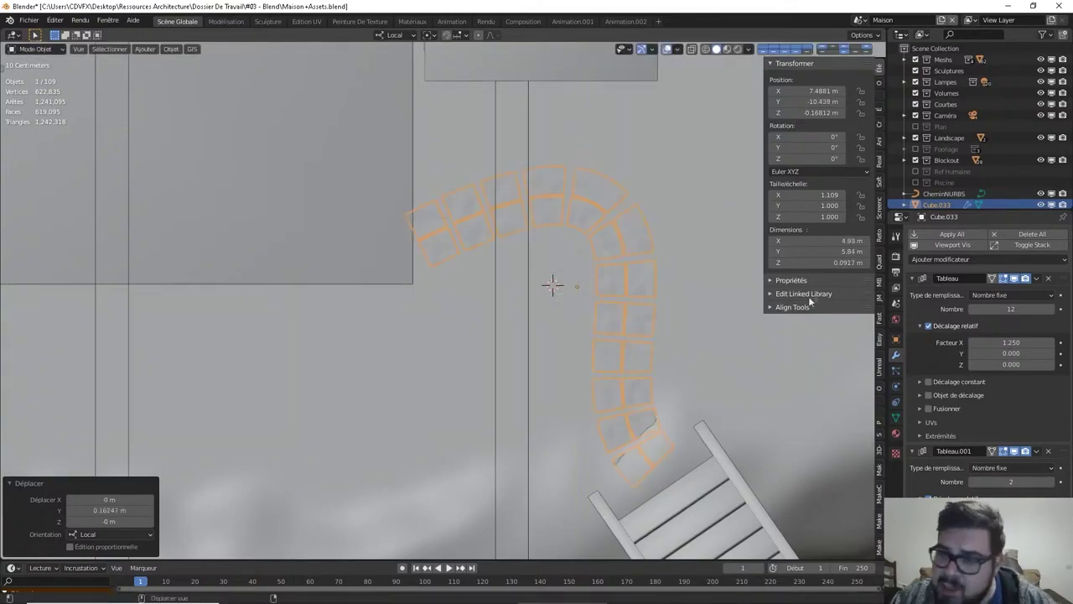
Edit the CheminNURBS curve and move its terrace-end control point about -0.17 m in X and 2.24 m in Y
{"action": "left_click", "coordinate": [946, 194]}
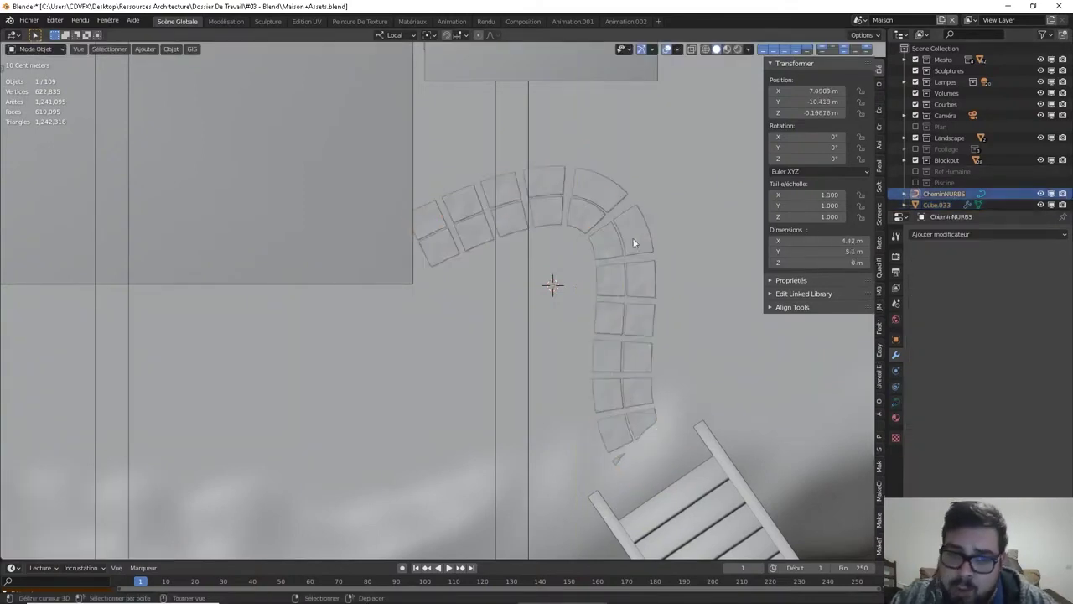
{"action": "key", "text": "Tab"}
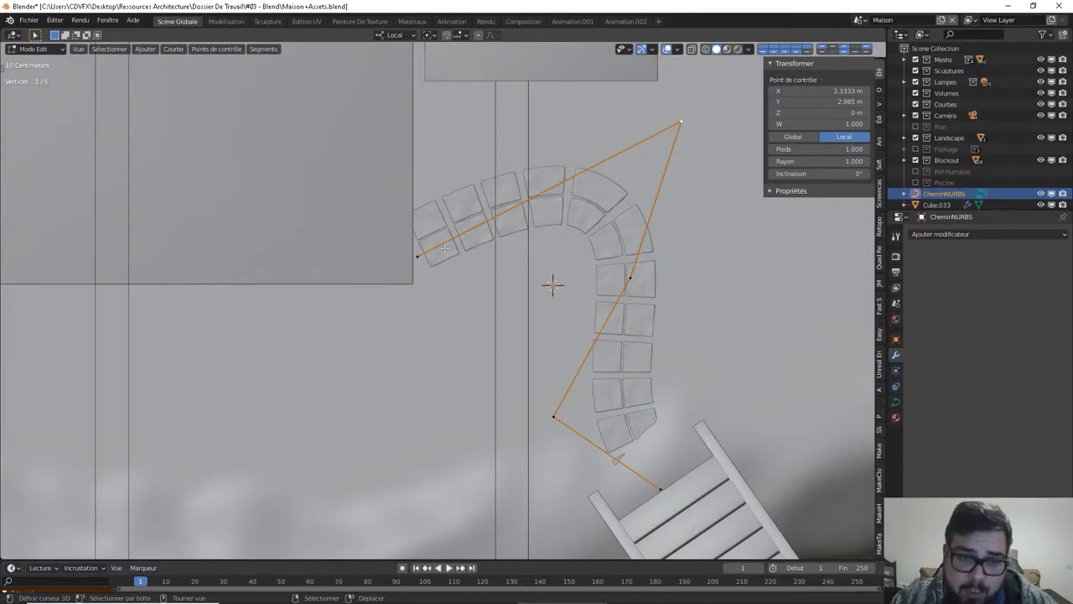
{"action": "left_click", "coordinate": [410, 249]}
{"action": "key", "text": "g"}
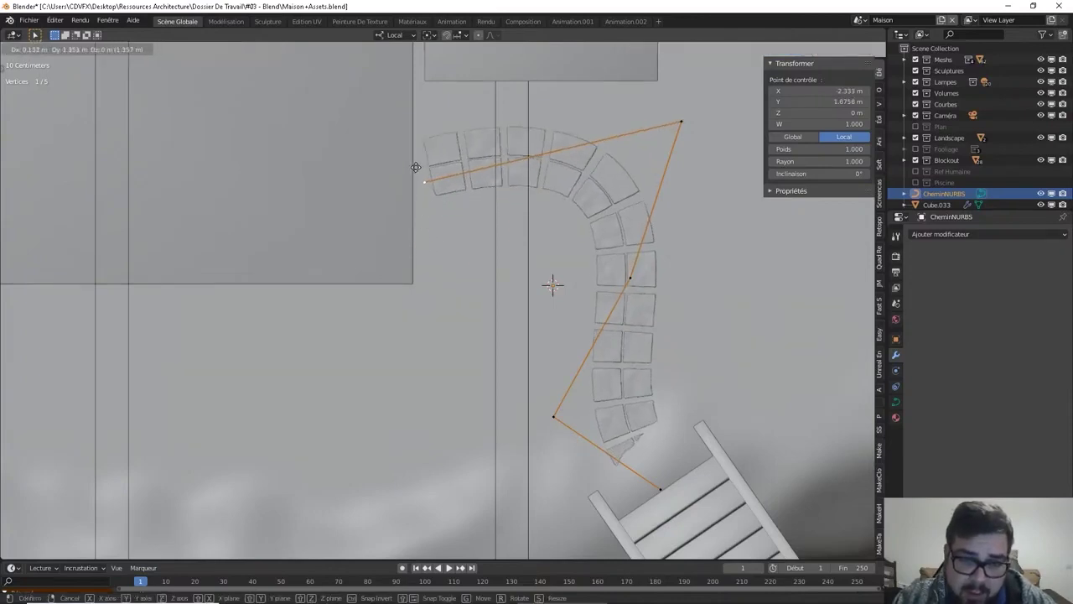
{"action": "left_click", "coordinate": [397, 123]}
Move the curve's middle control point about -3.49 m in X and -0.43 m in Y to reshape the bend
{"action": "middle_click_drag", "start_coordinate": [699, 263], "coordinate": [601, 236], "text": "shift"}
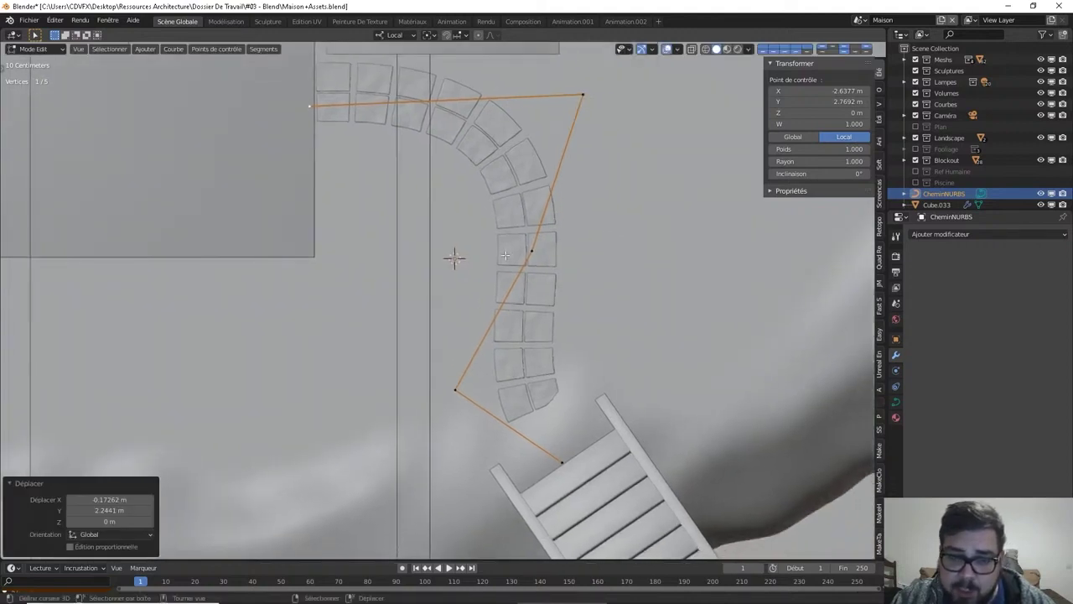
{"action": "left_click", "coordinate": [530, 248]}
{"action": "key", "text": "g"}
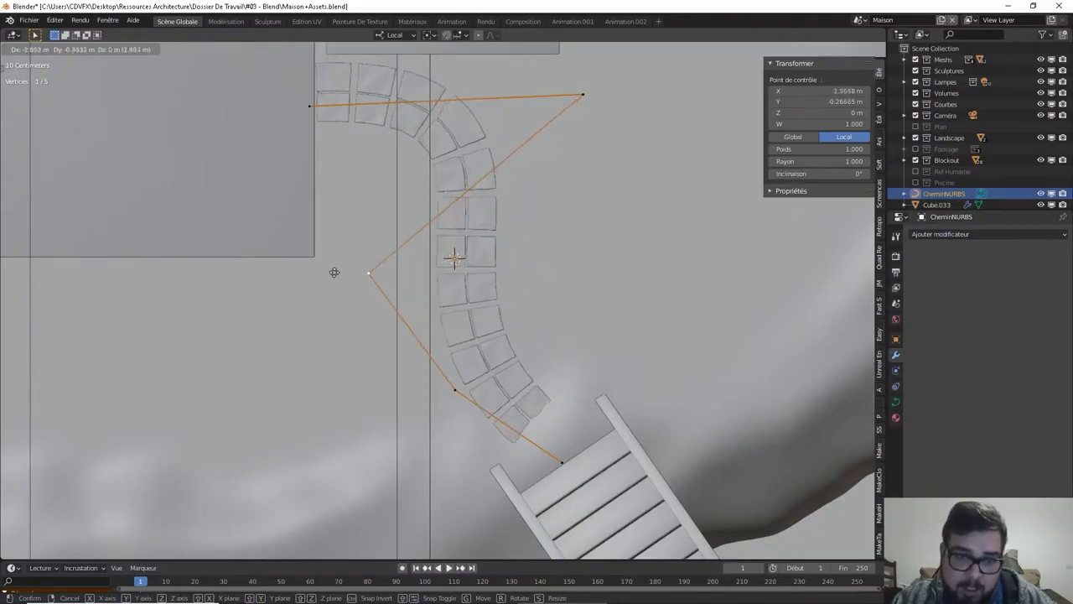
{"action": "left_click", "coordinate": [306, 271]}
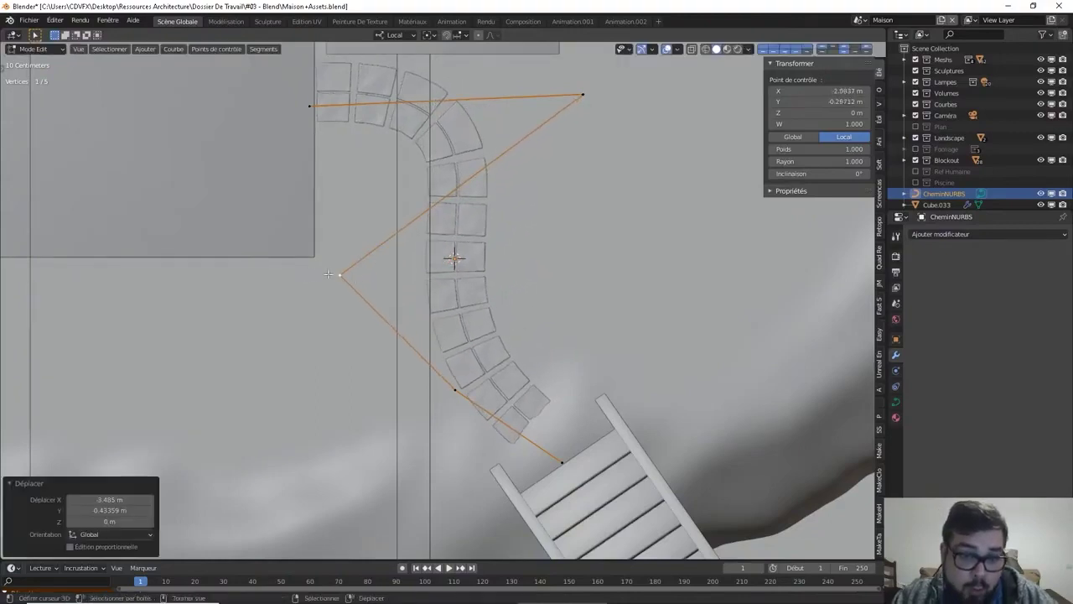
Move the curve's stairway-end control point within the horizontal plane to about X 1.42 m, Y -4.05 m
{"action": "left_click", "coordinate": [551, 462]}
{"action": "middle_click_drag", "start_coordinate": [551, 461], "coordinate": [616, 321]}
{"action": "key", "text": "g"}
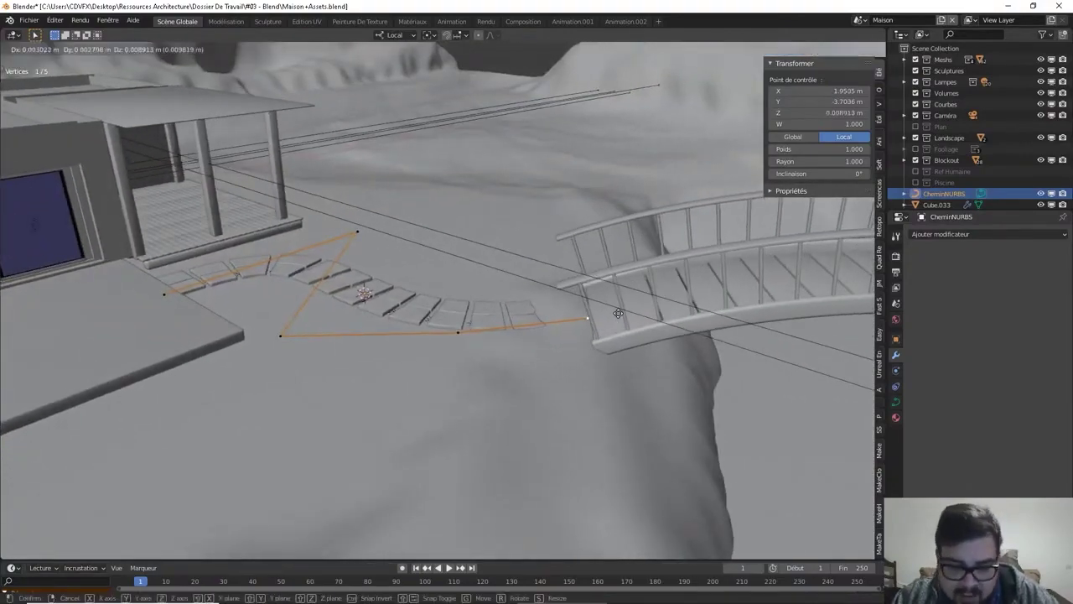
{"action": "key", "text": "z"}
{"action": "key", "text": "z"}
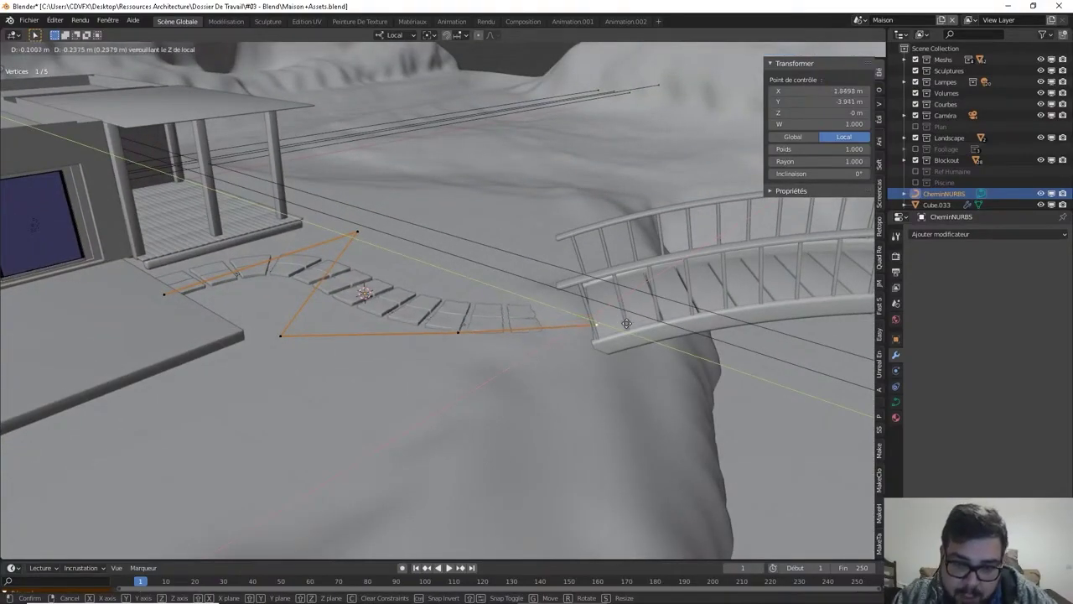
{"action": "left_click", "coordinate": [620, 329]}
{"action": "key", "text": "h"}
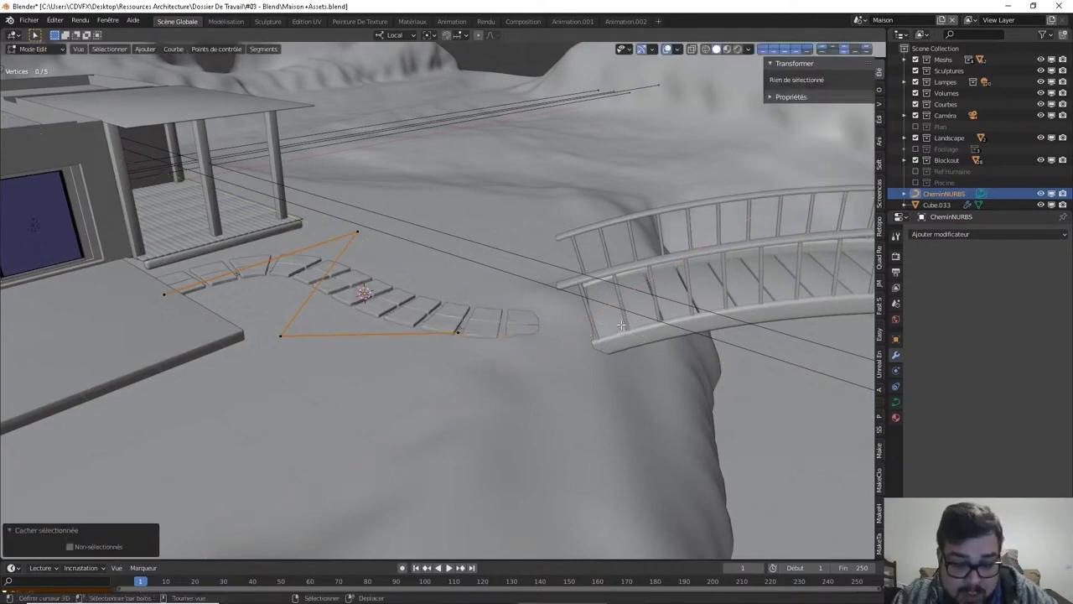
{"action": "key", "text": "alt+h"}
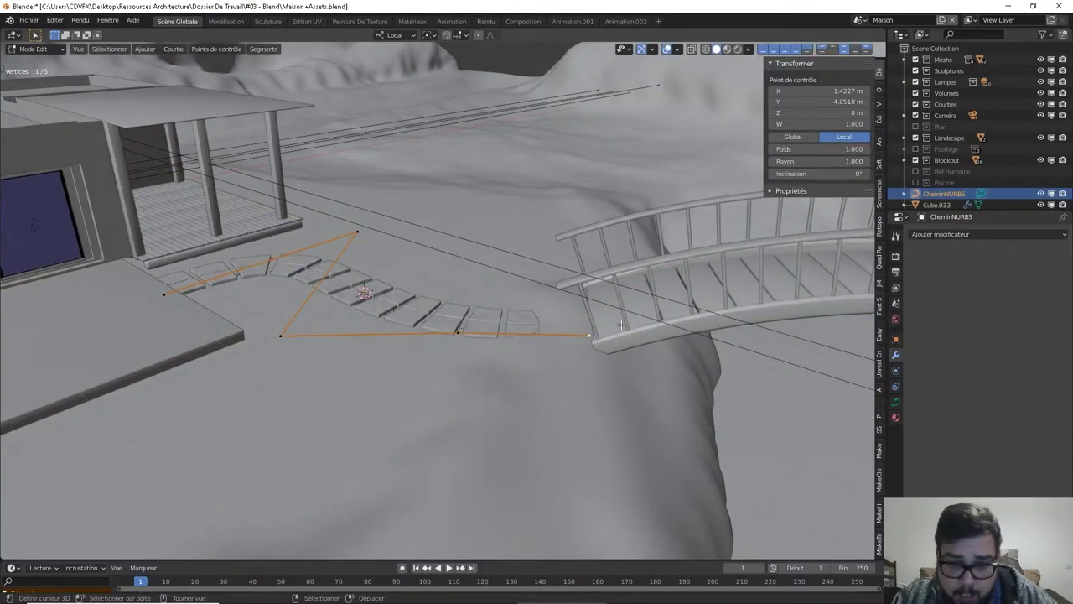
Raise the stairway-end control point about 0.28 m along local Z and return to Object Mode
{"action": "key", "text": "g"}
{"action": "key", "text": "z"}
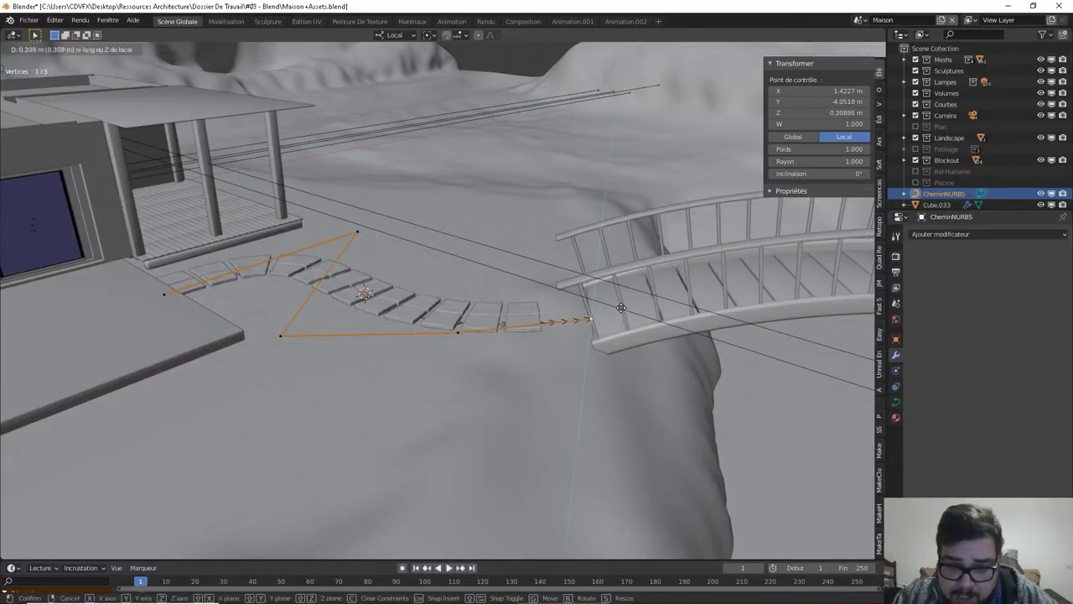
{"action": "left_click", "coordinate": [620, 319]}
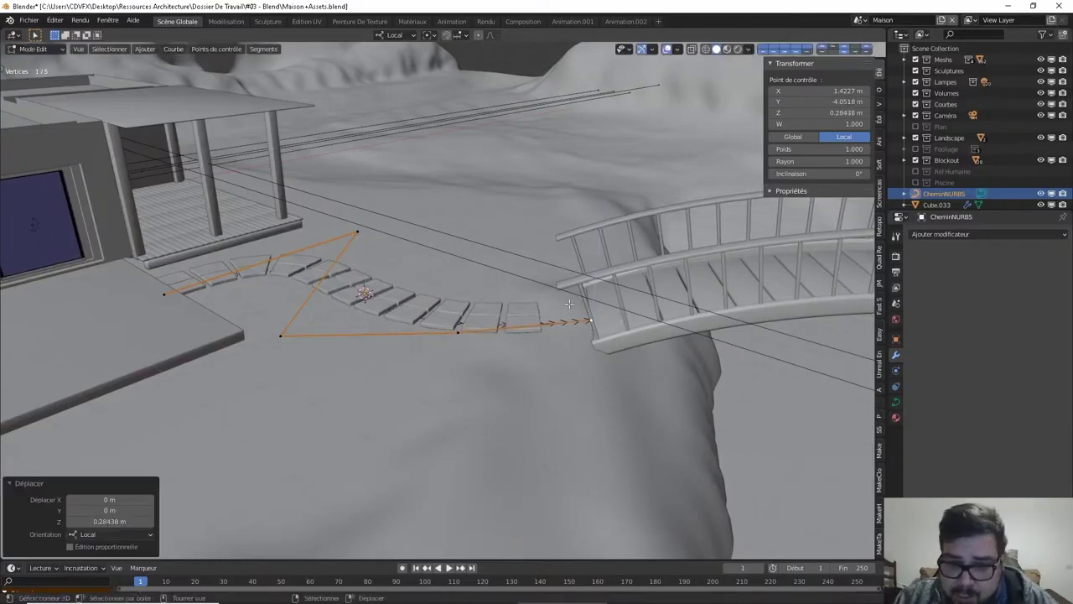
{"action": "key", "text": "Tab"}
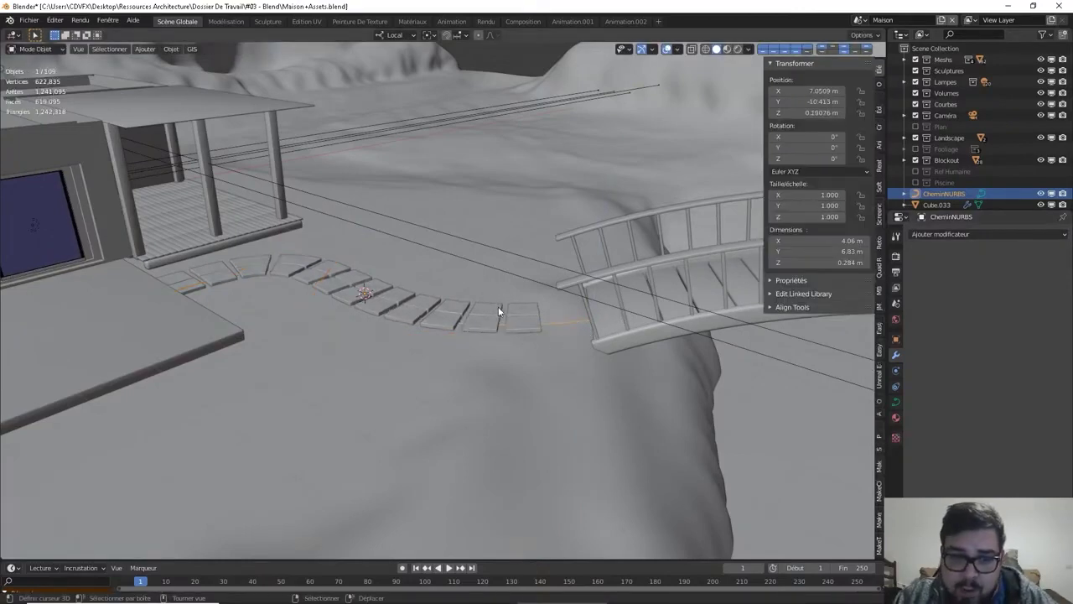
Select the slab array and set its first Array modifier's count to 13, checking the walkway from above
{"action": "left_click", "coordinate": [500, 314]}
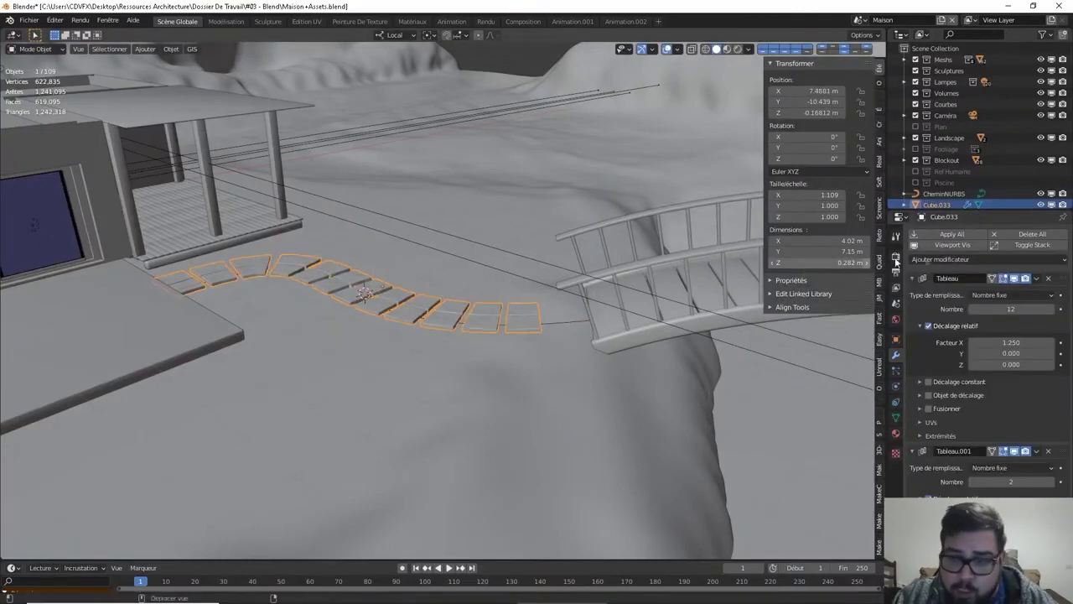
{"action": "left_click", "coordinate": [1049, 311]}
{"action": "middle_click_drag", "start_coordinate": [410, 246], "coordinate": [376, 137]}
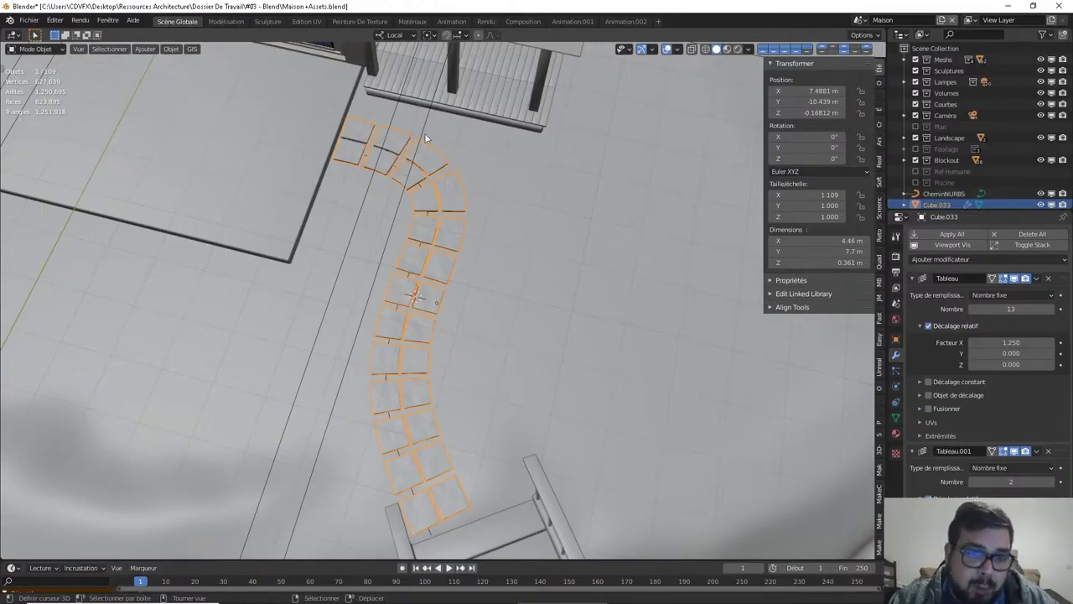
Select the path curve, enter Edit Mode and lower its stairway-end control point about 0.22 m along local Z
{"action": "middle_click_drag", "start_coordinate": [402, 146], "coordinate": [453, 147]}
{"action": "scroll", "coordinate": [476, 315], "scroll_direction": "up", "scroll_amount": 6}
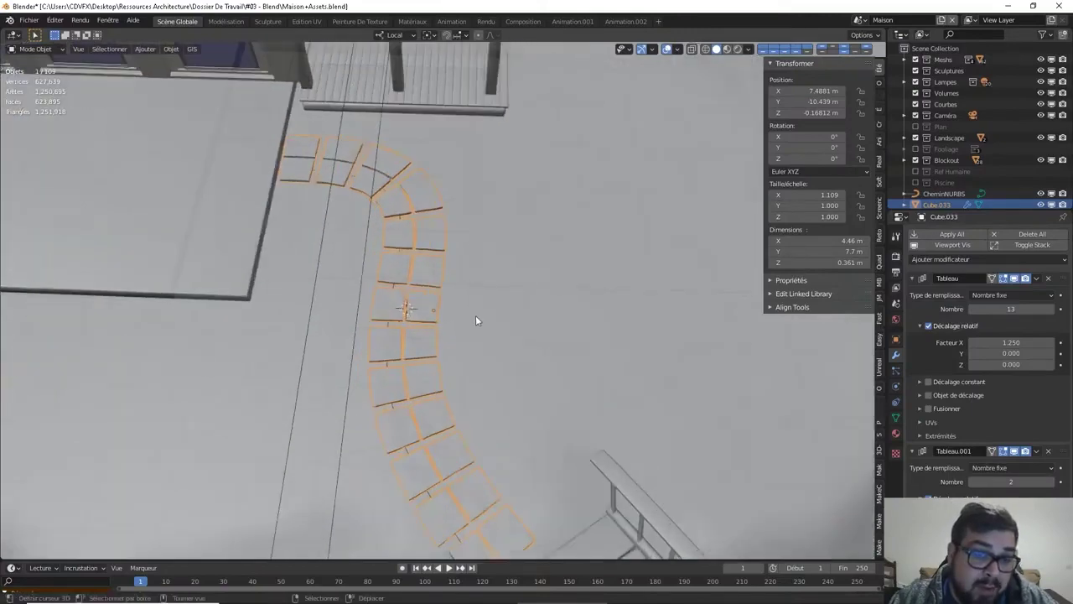
{"action": "middle_click_drag", "start_coordinate": [448, 308], "coordinate": [437, 216]}
{"action": "middle_click_drag", "start_coordinate": [481, 359], "coordinate": [509, 282], "text": "shift"}
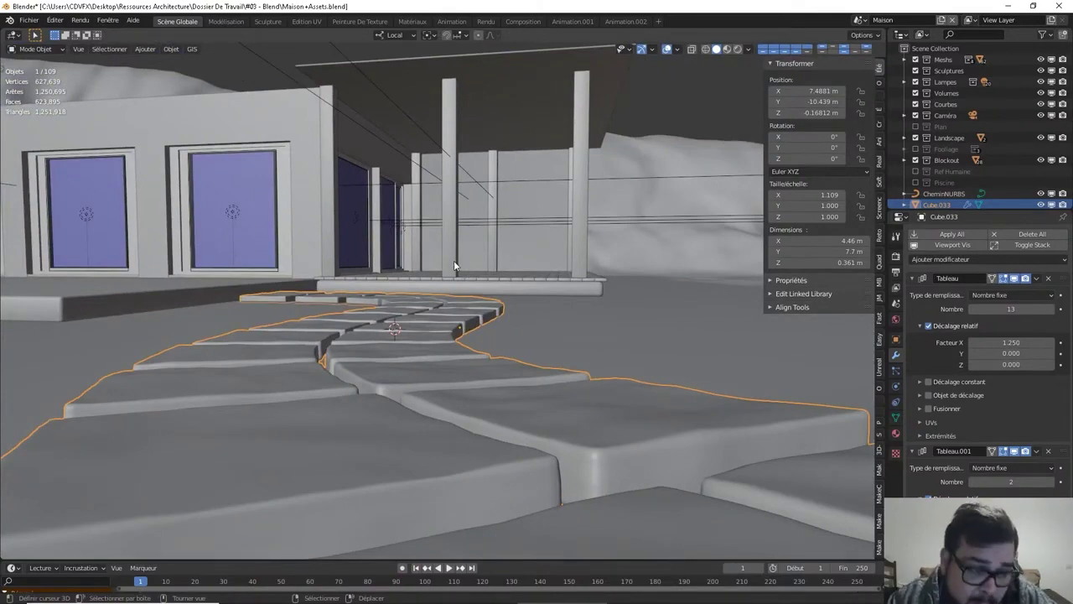
{"action": "middle_click_drag", "start_coordinate": [453, 260], "coordinate": [513, 283]}
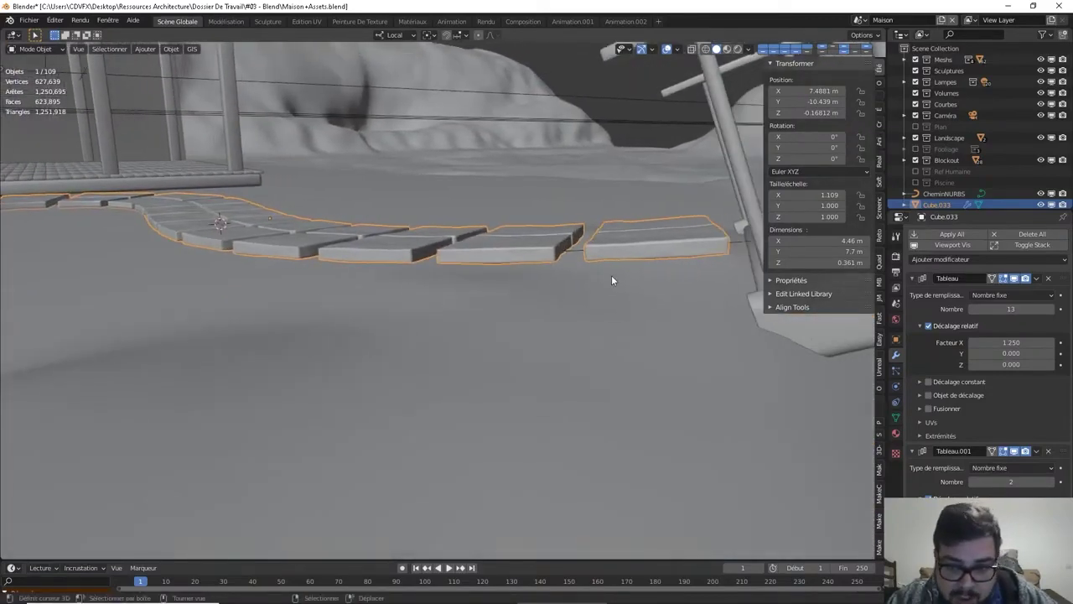
{"action": "mouse_move", "coordinate": [613, 280]}
{"action": "middle_mouse_down"}
{"action": "mouse_move", "coordinate": [602, 260]}
{"action": "mouse_move", "coordinate": [613, 267]}
{"action": "middle_mouse_up"}
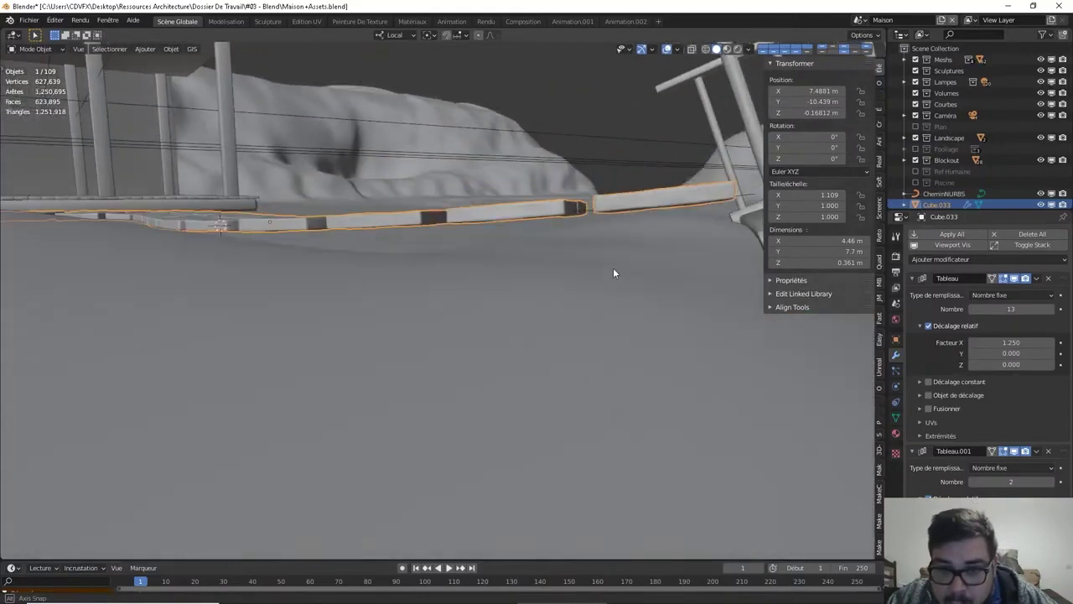
{"action": "left_click", "coordinate": [592, 215]}
{"action": "key", "text": "Tab"}
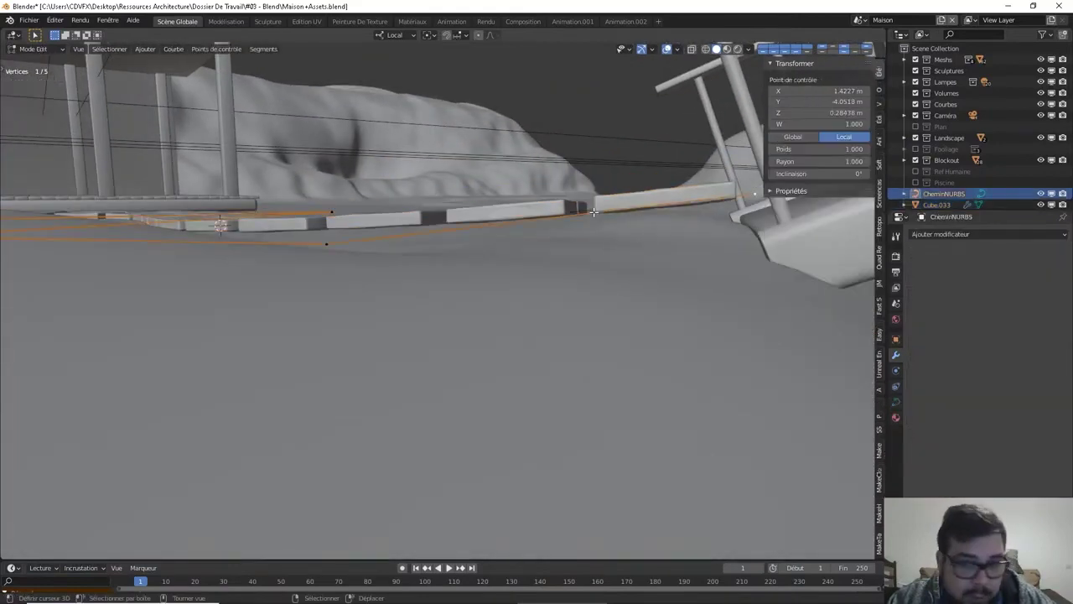
{"action": "middle_click_drag", "start_coordinate": [713, 206], "coordinate": [726, 202]}
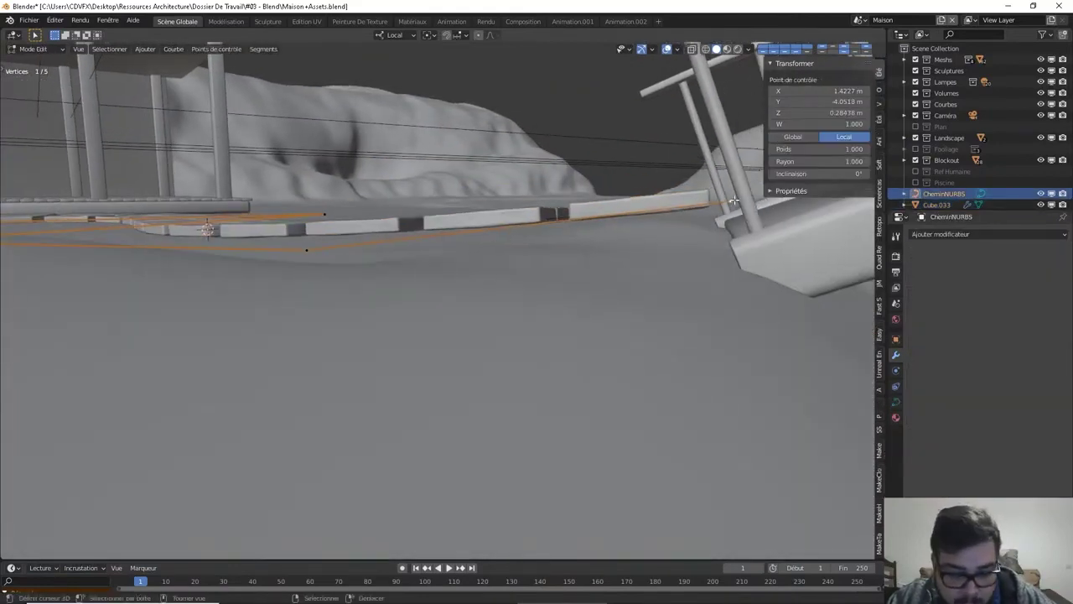
{"action": "key", "text": "g"}
{"action": "key", "text": "z"}
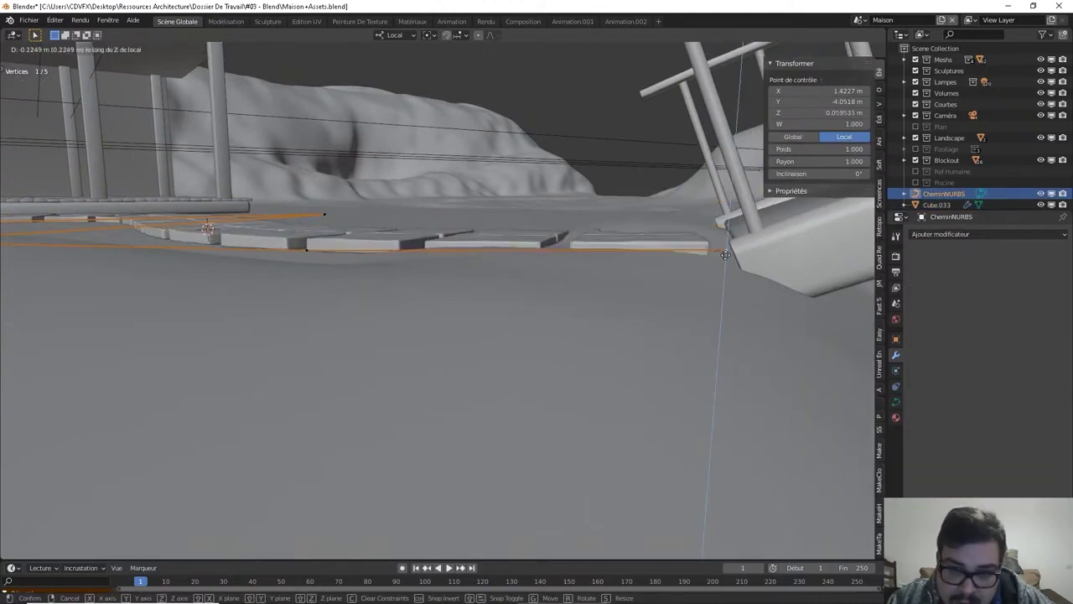
{"action": "left_click", "coordinate": [726, 251]}
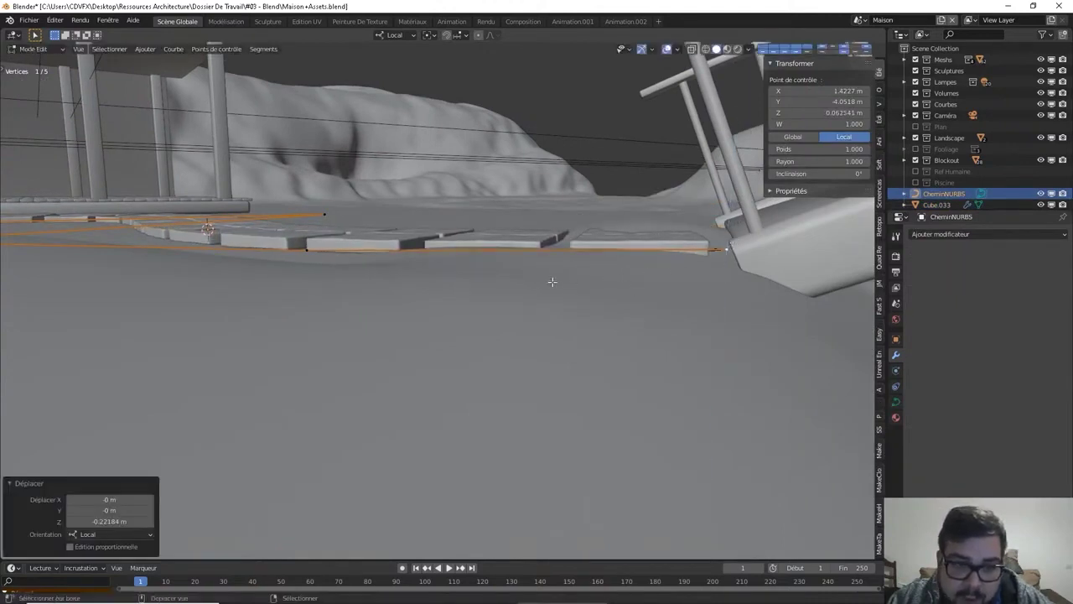
Lower the control point next to the stairway end about 0.009 m along local Z and return to Object Mode
{"action": "middle_click_drag", "start_coordinate": [551, 282], "coordinate": [490, 248]}
{"action": "left_click", "coordinate": [458, 251]}
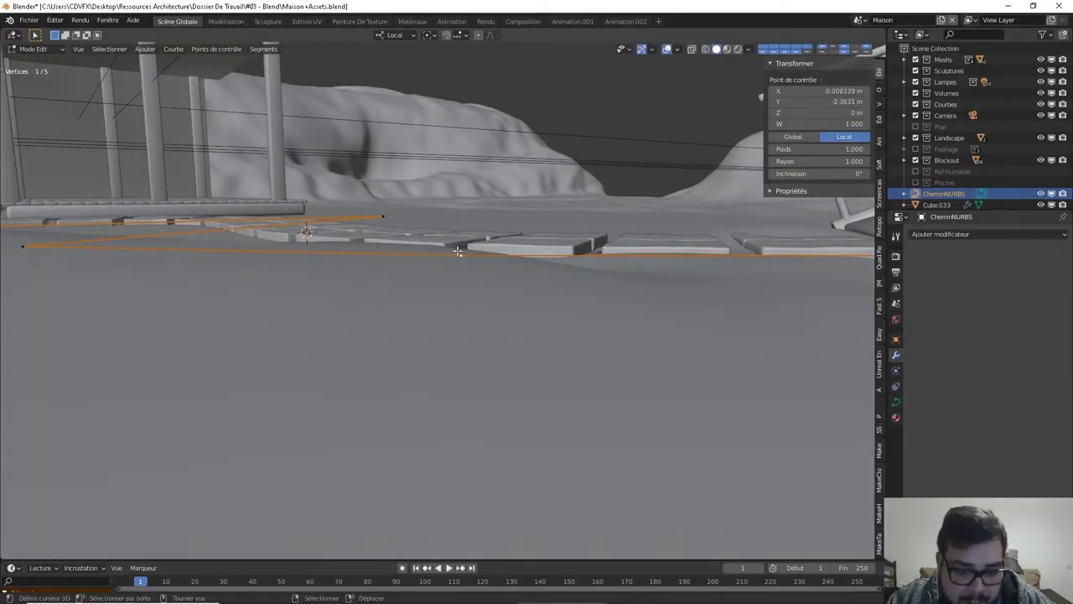
{"action": "key", "text": "g"}
{"action": "key", "text": "z"}
{"action": "left_click", "coordinate": [459, 254]}
{"action": "middle_click_drag", "start_coordinate": [459, 254], "coordinate": [400, 229]}
{"action": "middle_click_drag", "start_coordinate": [337, 172], "coordinate": [255, 220]}
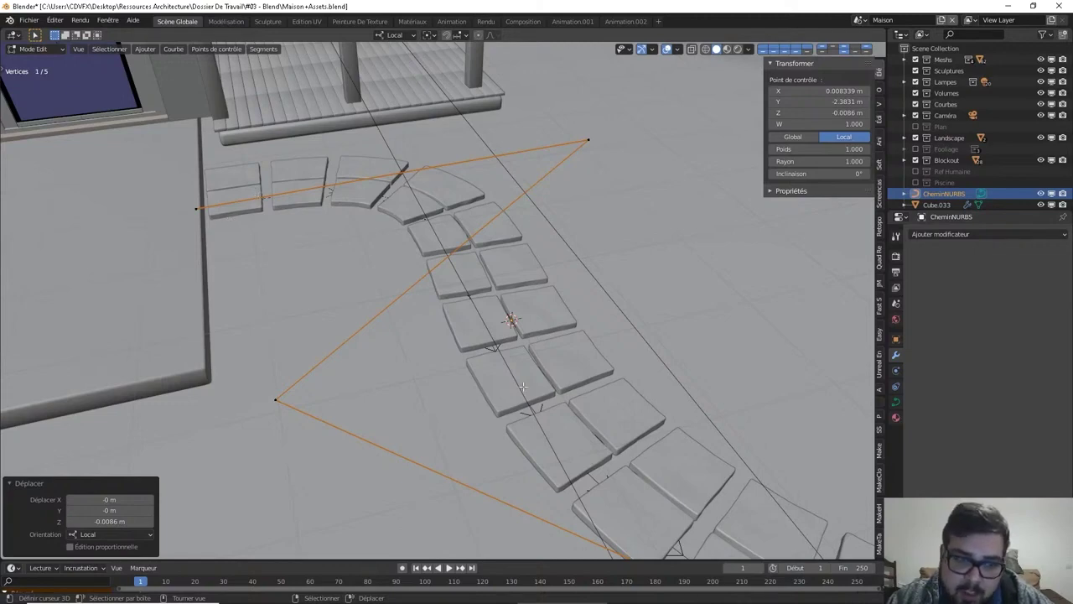
{"action": "key", "text": "Tab"}
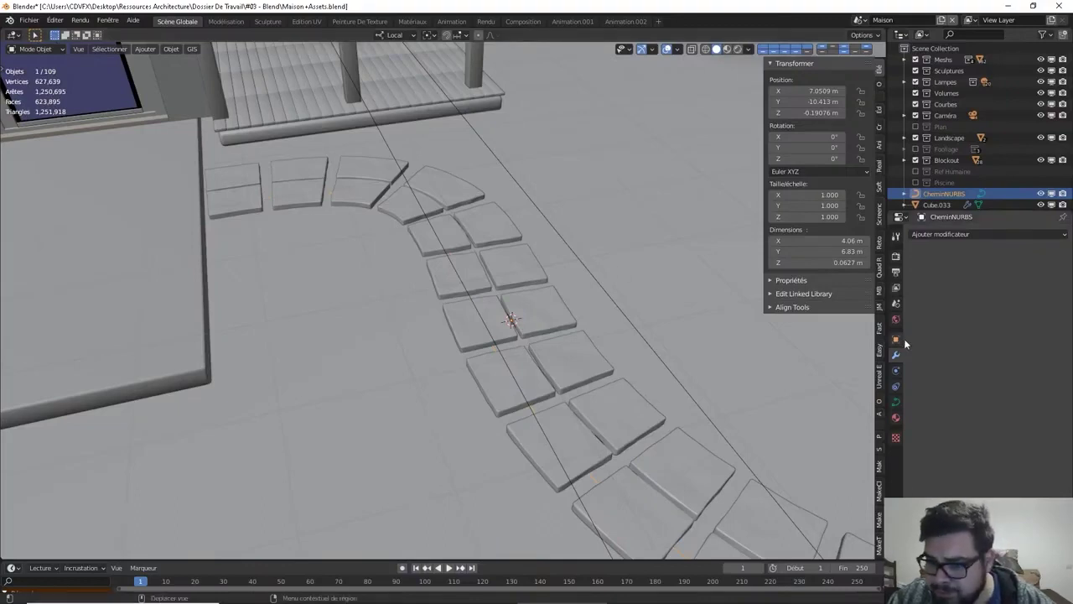
Select the slab walkway and apply all its modifiers: both Arrays, Subdivision, Displace and Curve
{"action": "left_click", "coordinate": [583, 367]}
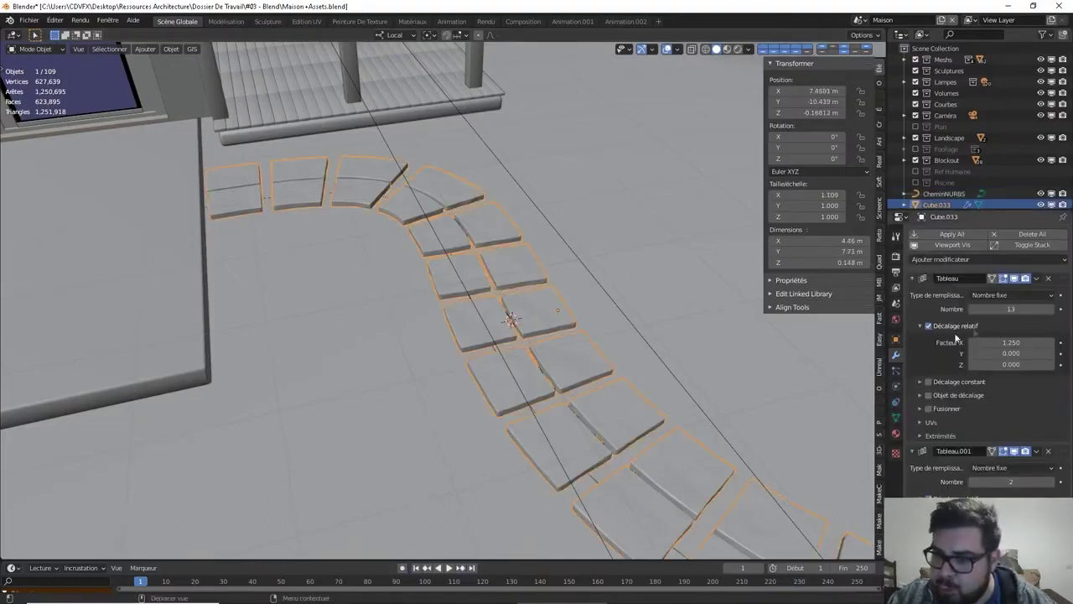
{"action": "key", "text": "ctrl+a"}
{"action": "key", "text": "ctrl+a"}
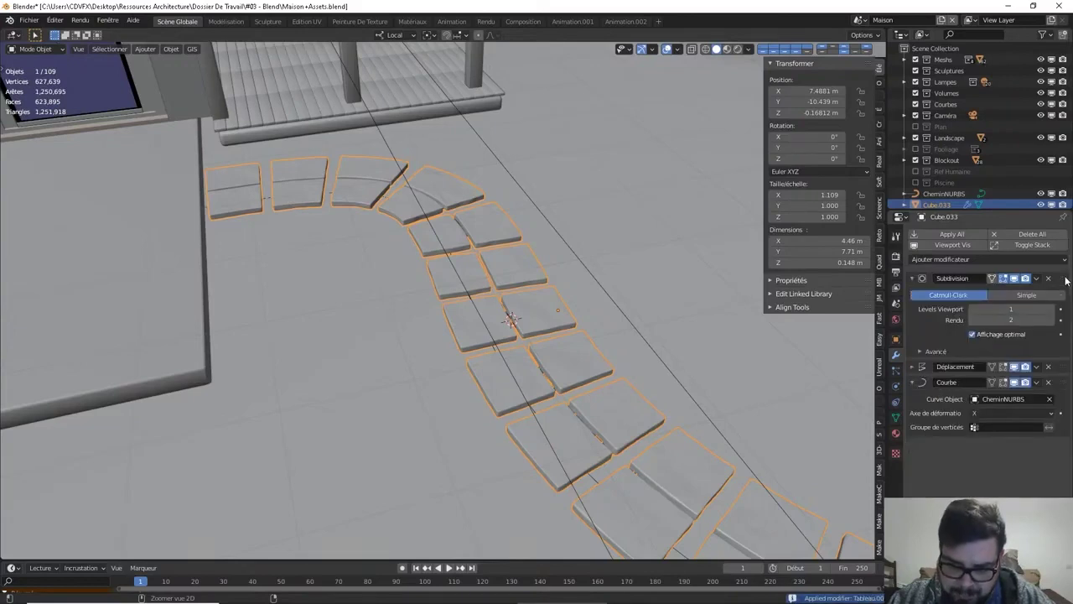
{"action": "key", "text": "ctrl+a"}
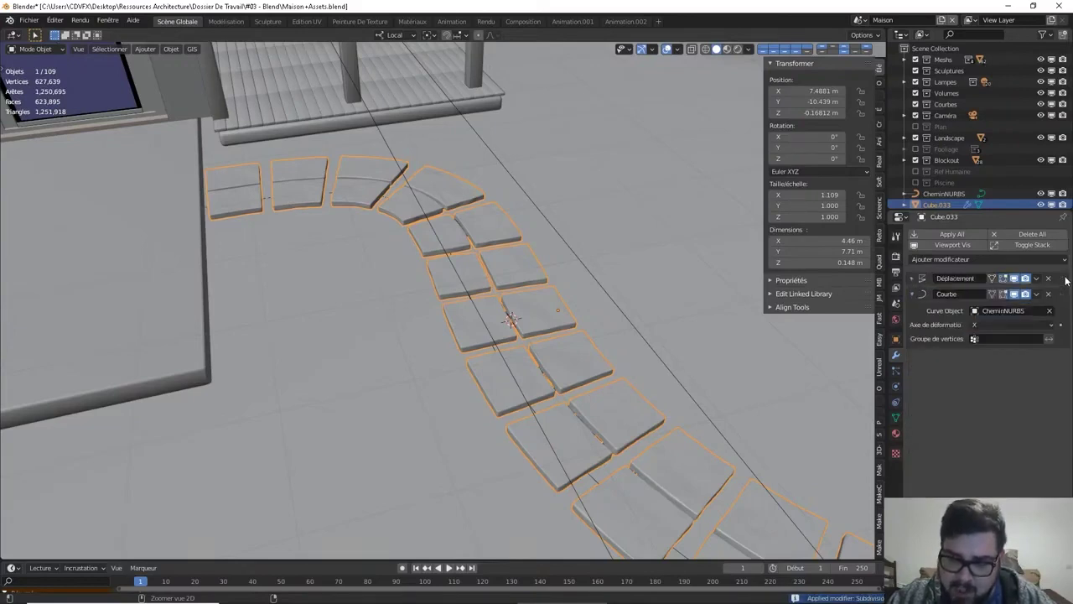
{"action": "key", "text": "ctrl+a"}
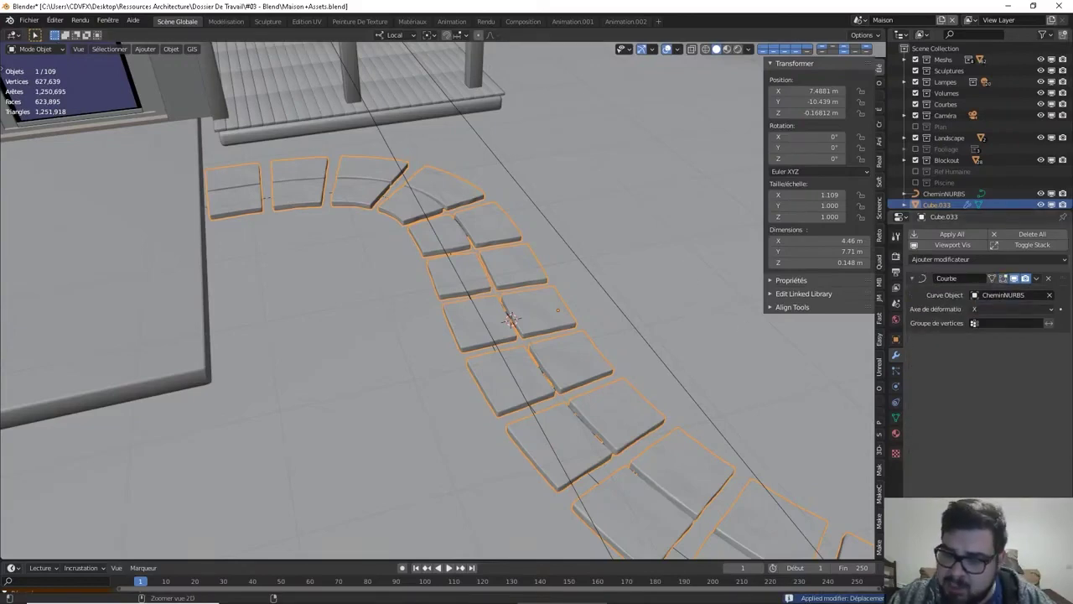
{"action": "key", "text": "ctrl+a"}
Deselect everything, then select the CheminNURBS path curve and delete it
{"action": "key", "text": "a"}
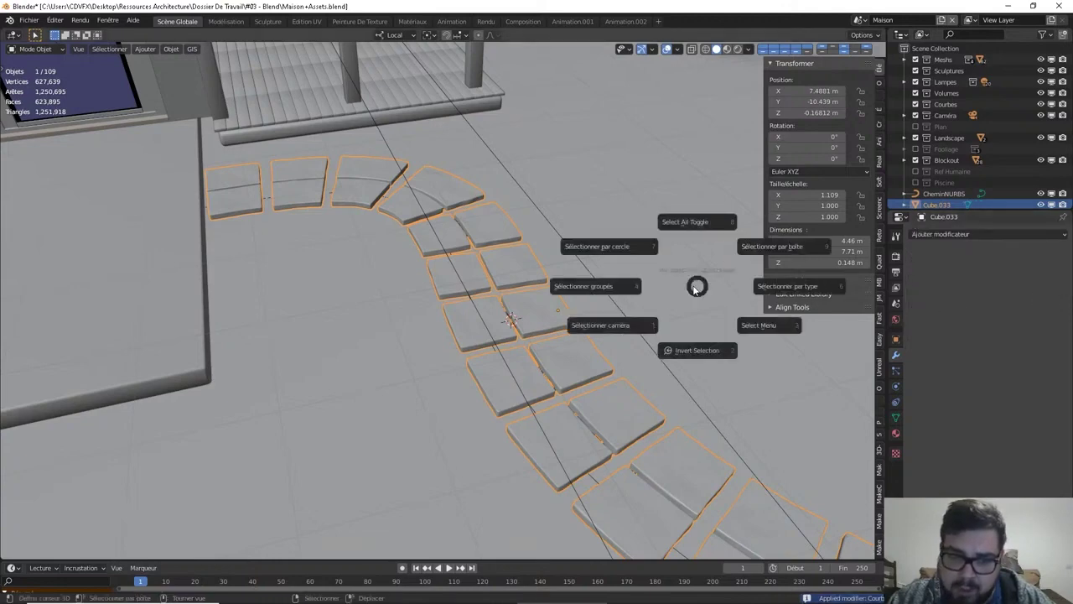
{"action": "left_click", "coordinate": [686, 232]}
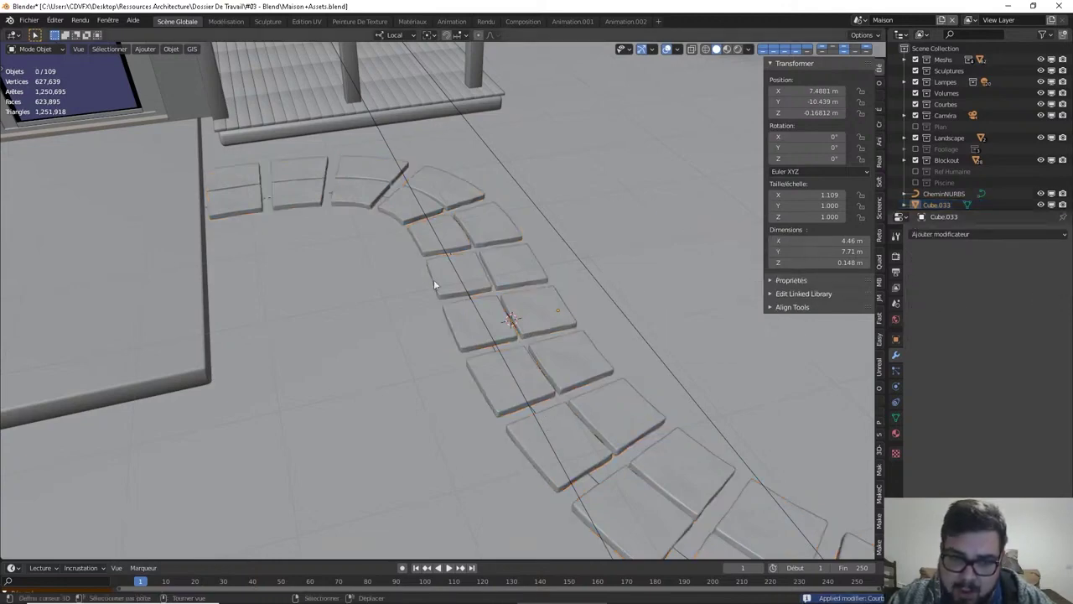
{"action": "left_click", "coordinate": [386, 193]}
{"action": "left_click", "coordinate": [386, 195]}
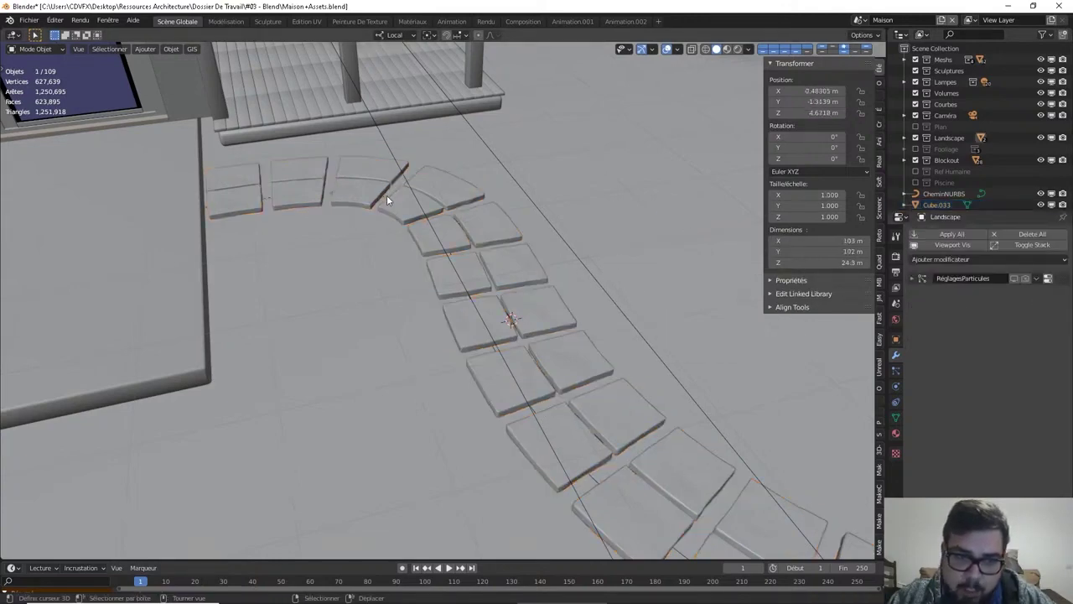
{"action": "key", "text": "x"}
{"action": "left_click", "coordinate": [621, 231]}
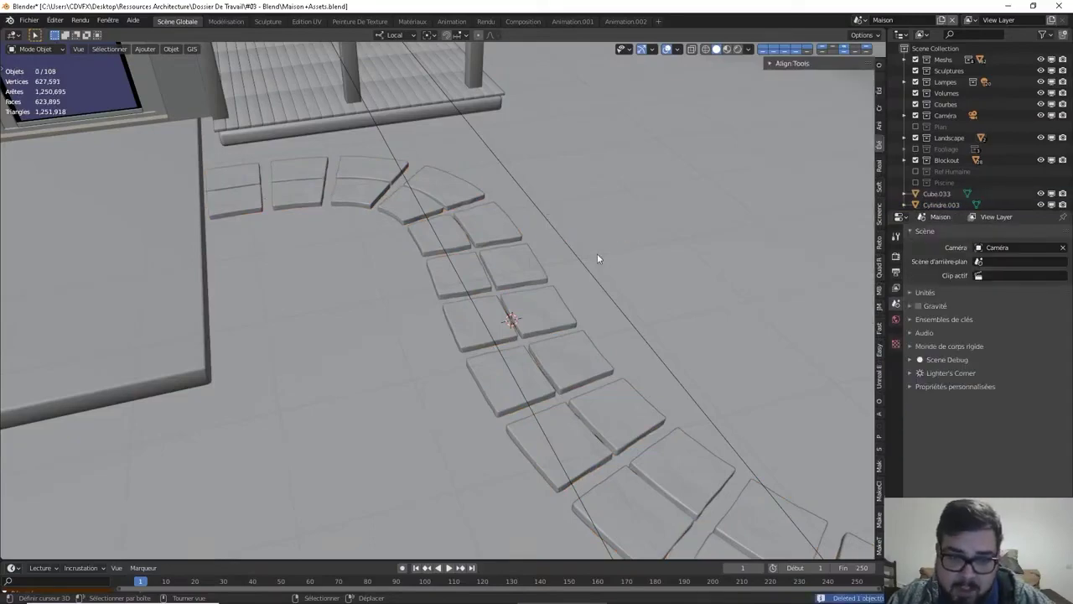
Add a cylinder mesh at the 3D cursor on the walkway and scale it uniformly by 0.05
{"action": "middle_click_drag", "start_coordinate": [597, 253], "coordinate": [190, 336]}
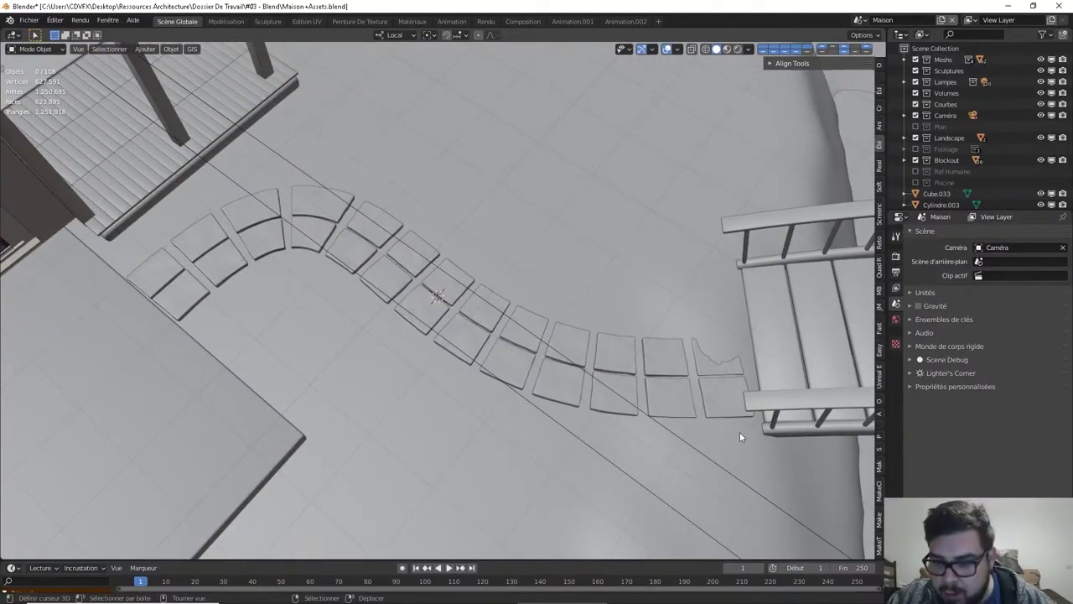
{"action": "middle_click_drag", "start_coordinate": [683, 429], "coordinate": [751, 438], "text": "shift"}
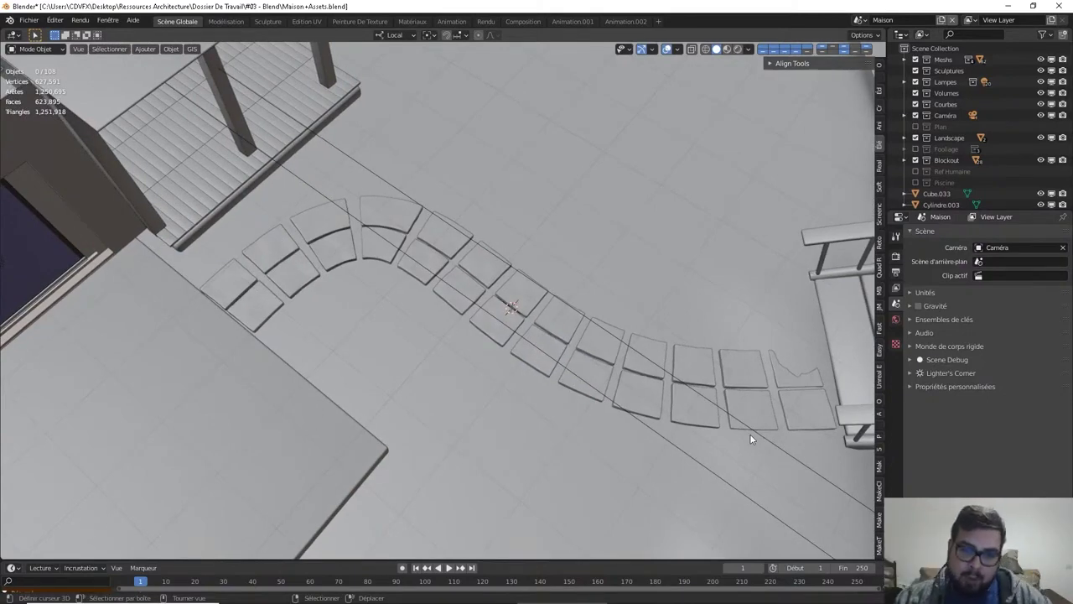
{"action": "key", "text": "shift+a"}
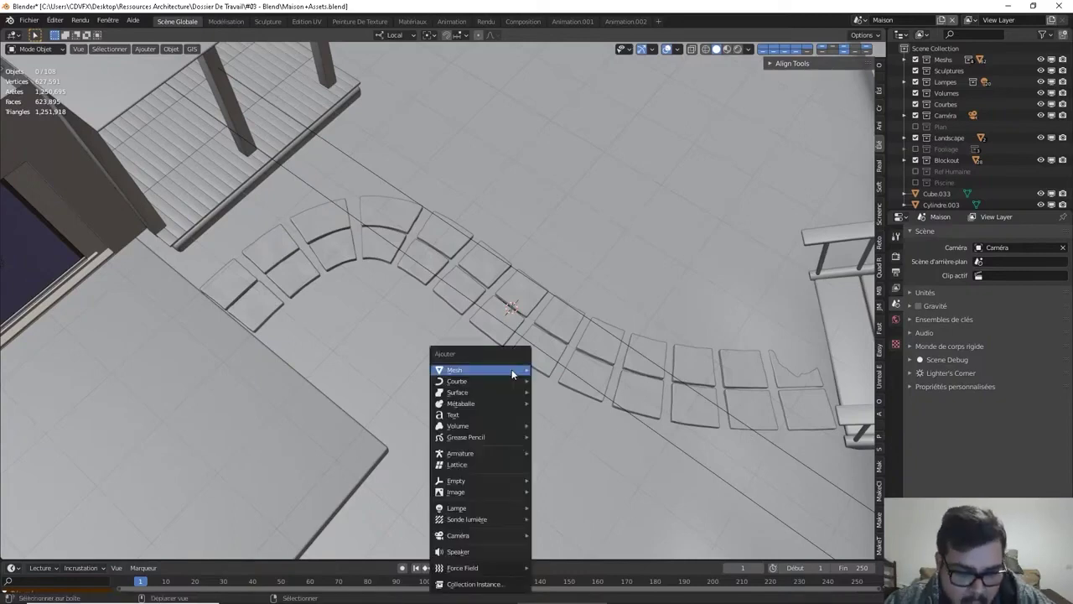
{"action": "mouse_move", "coordinate": [496, 369]}
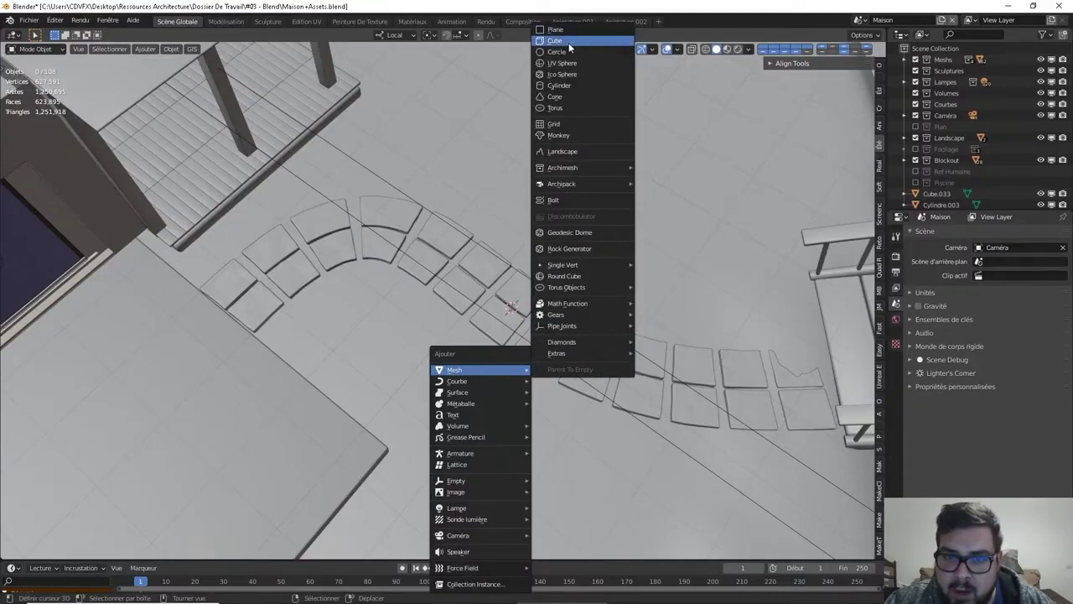
{"action": "left_click", "coordinate": [567, 85]}
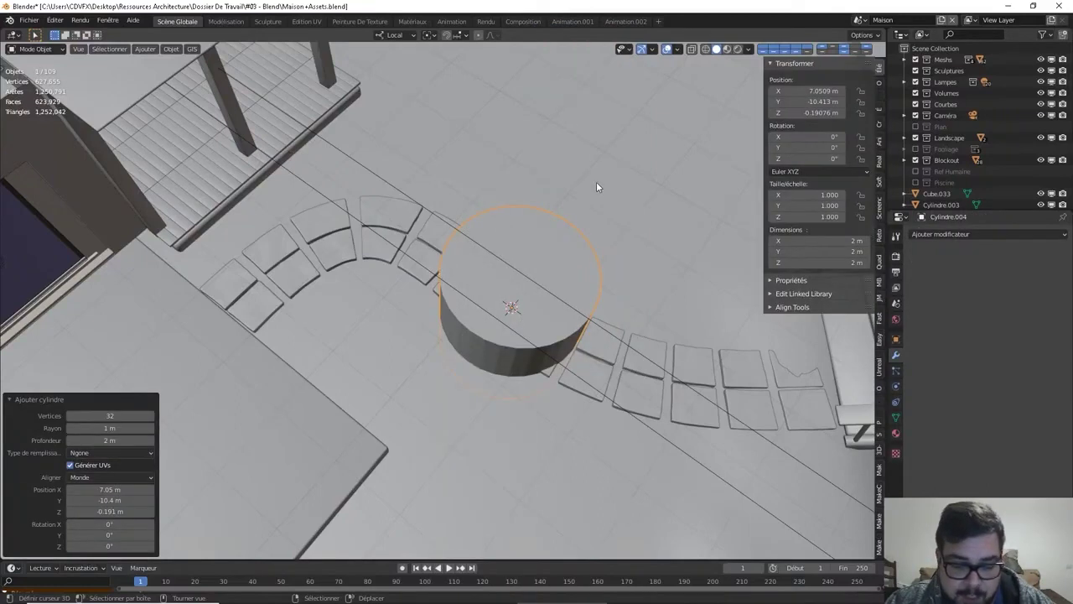
{"action": "type", "text": "s0.15"}
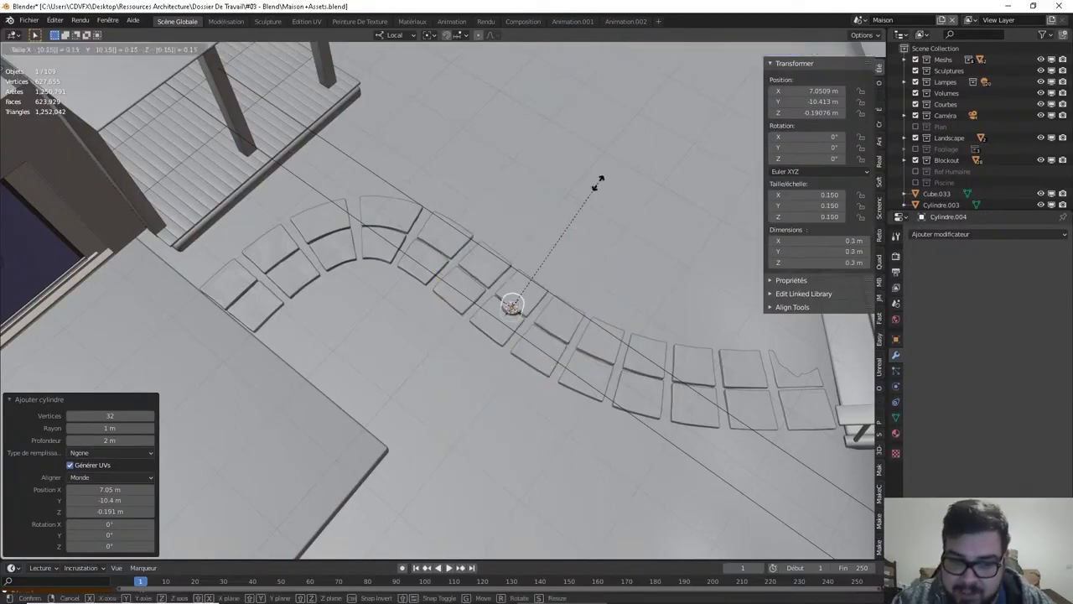
{"action": "key", "text": "BackSpace"}
{"action": "key", "text": "BackSpace"}
{"action": "key", "text": "BackSpace"}
{"action": "key", "text": "BackSpace"}
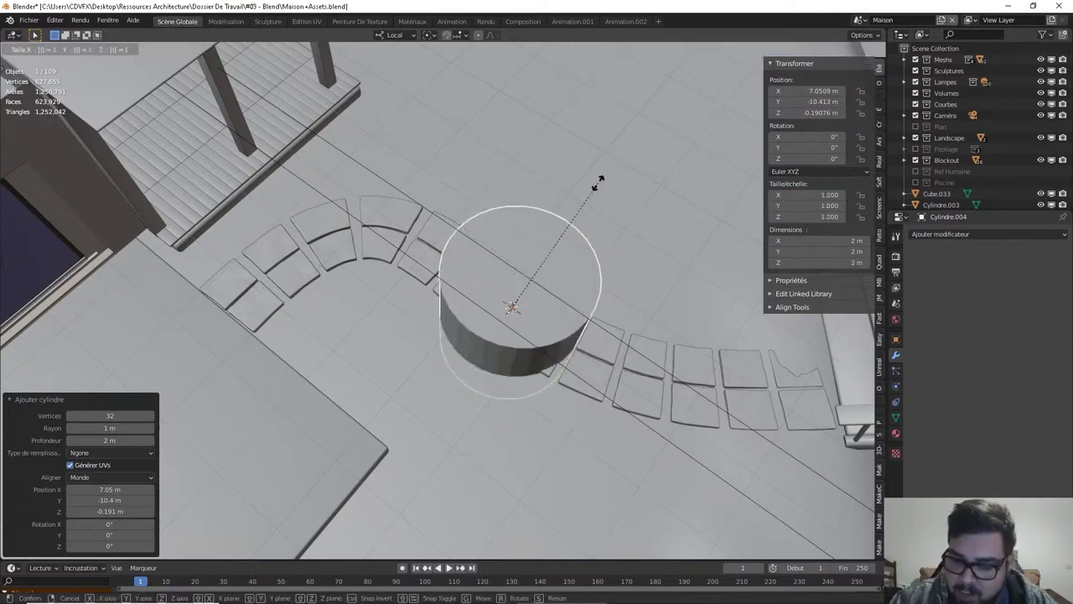
{"action": "type", "text": "0.05"}
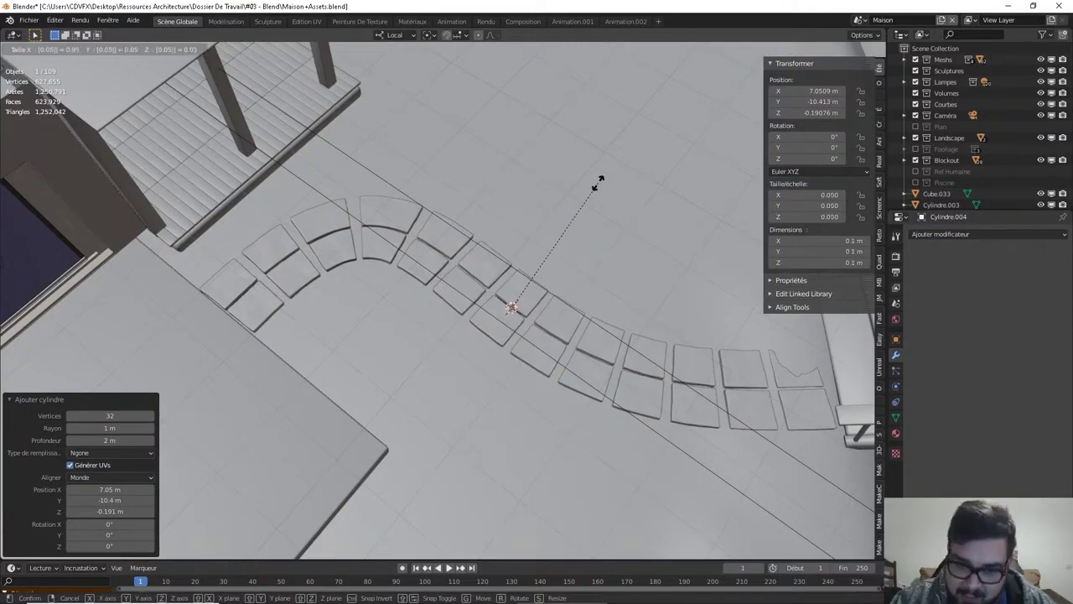
{"action": "key", "text": "Return"}
Stretch the small cylinder into a post by scaling it by 15 along local Z
{"action": "key", "text": "s"}
{"action": "key", "text": "z"}
{"action": "key", "text": "z"}
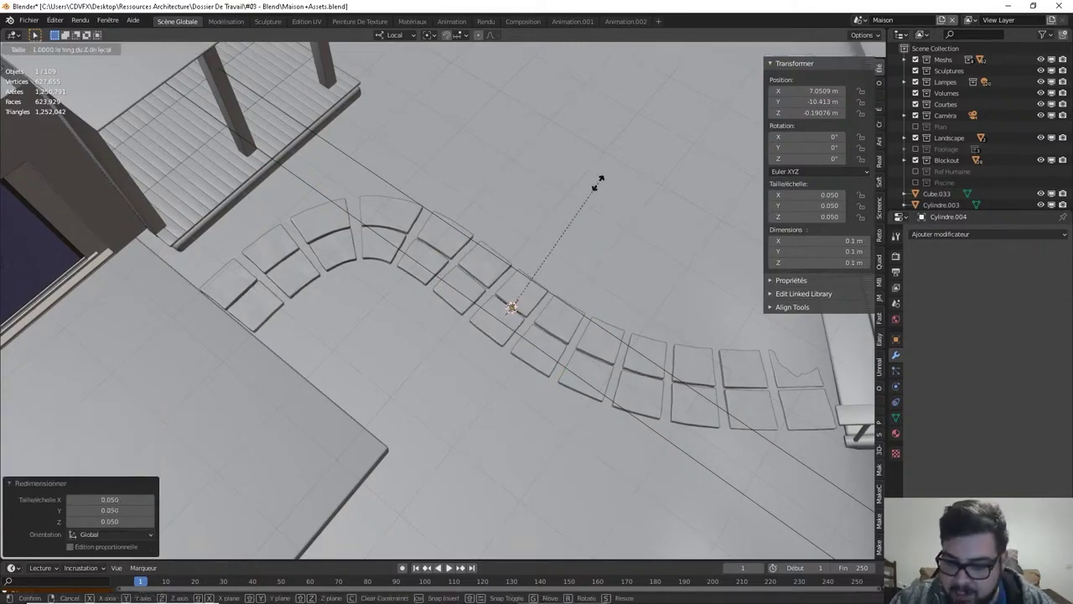
{"action": "type", "text": "15"}
{"action": "key", "text": "Return"}
Move the post about -0.74 m along local X so it stands beside the walkway
{"action": "key", "text": "KP_1"}
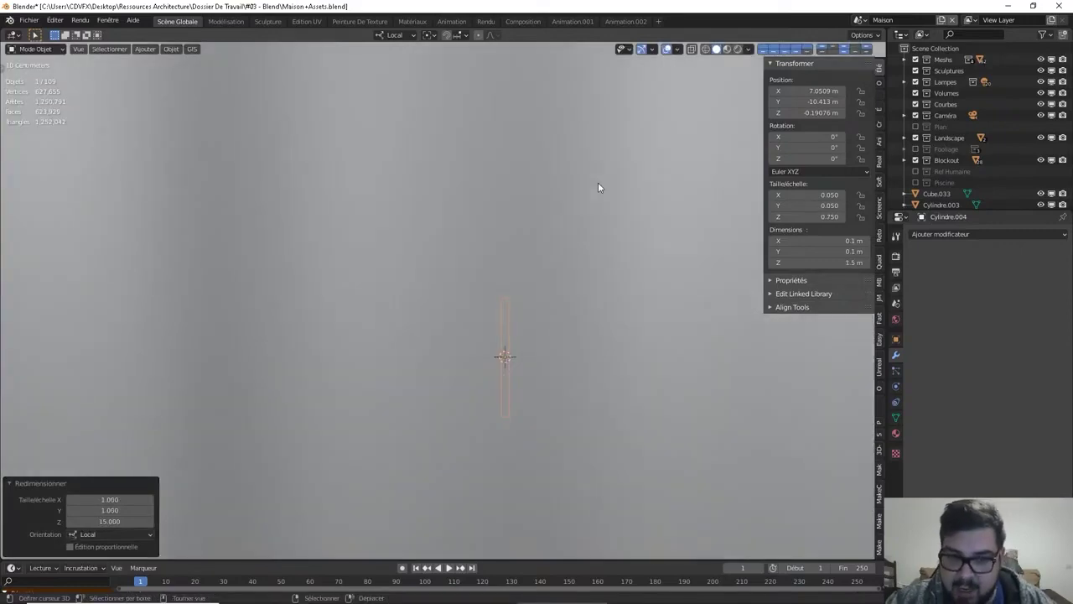
{"action": "mouse_move", "coordinate": [516, 296]}
{"action": "middle_mouse_down"}
{"action": "mouse_move", "coordinate": [576, 307]}
{"action": "mouse_move", "coordinate": [525, 306]}
{"action": "middle_mouse_up"}
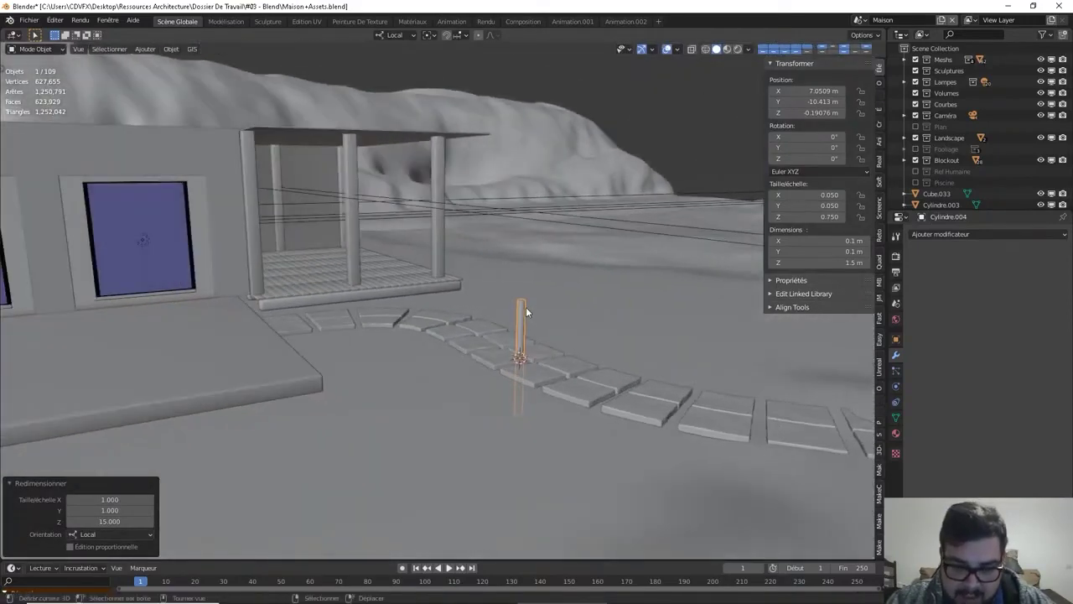
{"action": "key", "text": "g"}
{"action": "key", "text": "x"}
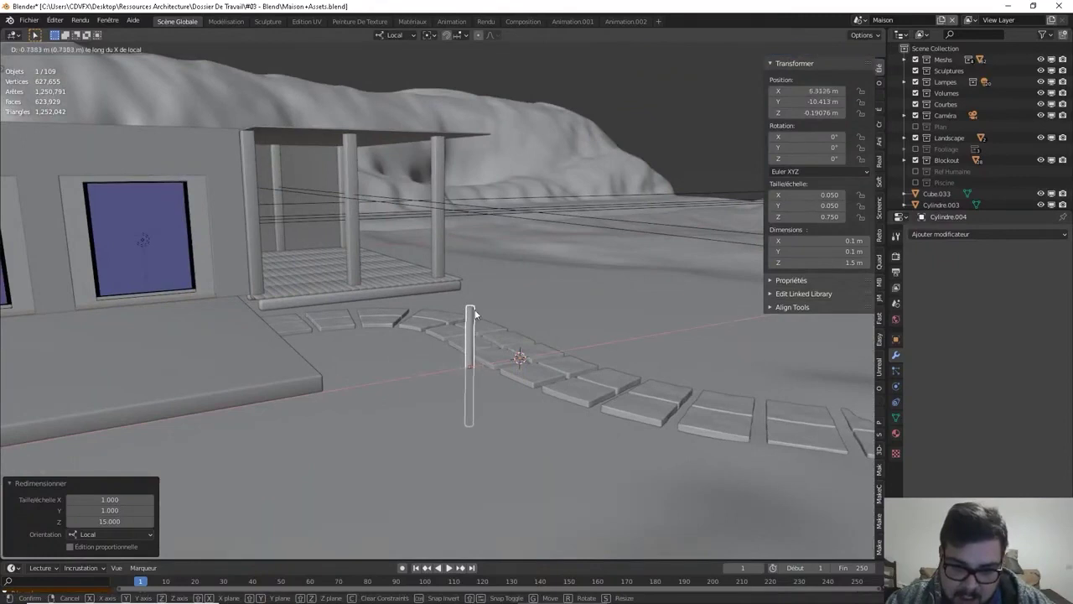
{"action": "left_click", "coordinate": [471, 307]}
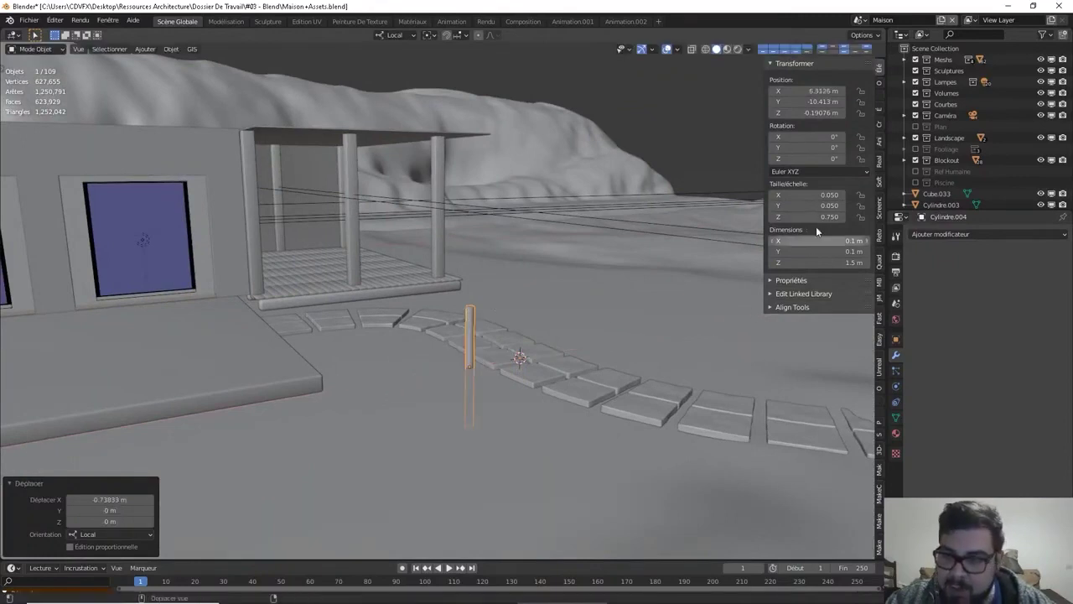
Enable the Ref Humaine collection, select the f_af01_skeleton human reference and snap it to the 3D cursor
{"action": "left_click", "coordinate": [916, 173]}
{"action": "left_click", "coordinate": [937, 183]}
{"action": "key", "text": "shift+s"}
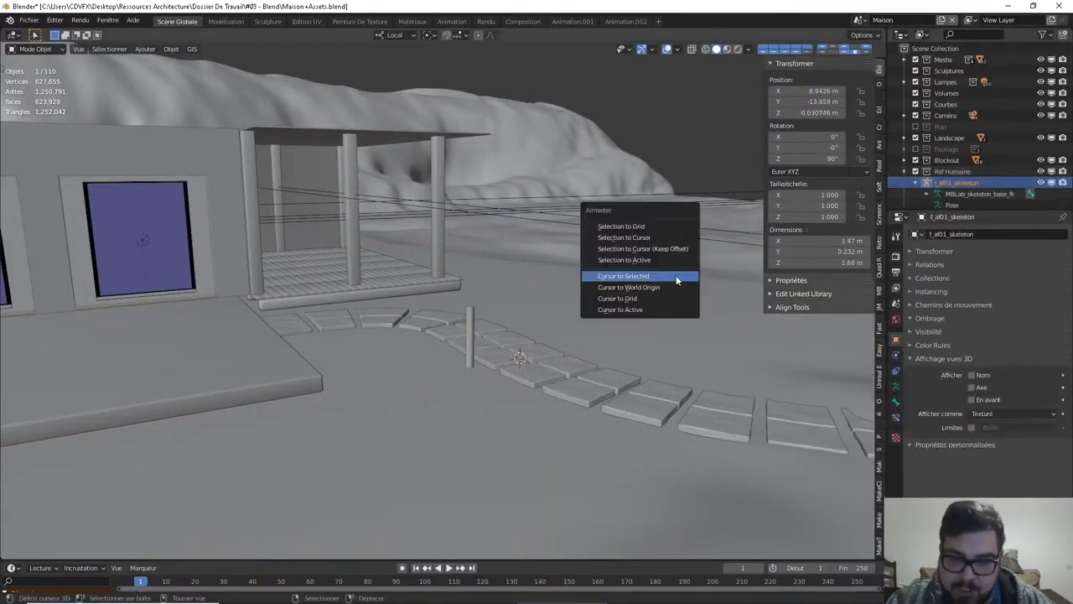
{"action": "left_click", "coordinate": [642, 238]}
Select the post beside the walkway and scale it by 0.5 along local Z
{"action": "middle_click_drag", "start_coordinate": [534, 297], "coordinate": [504, 307]}
{"action": "left_click", "coordinate": [476, 331]}
{"action": "type", "text": "s"}
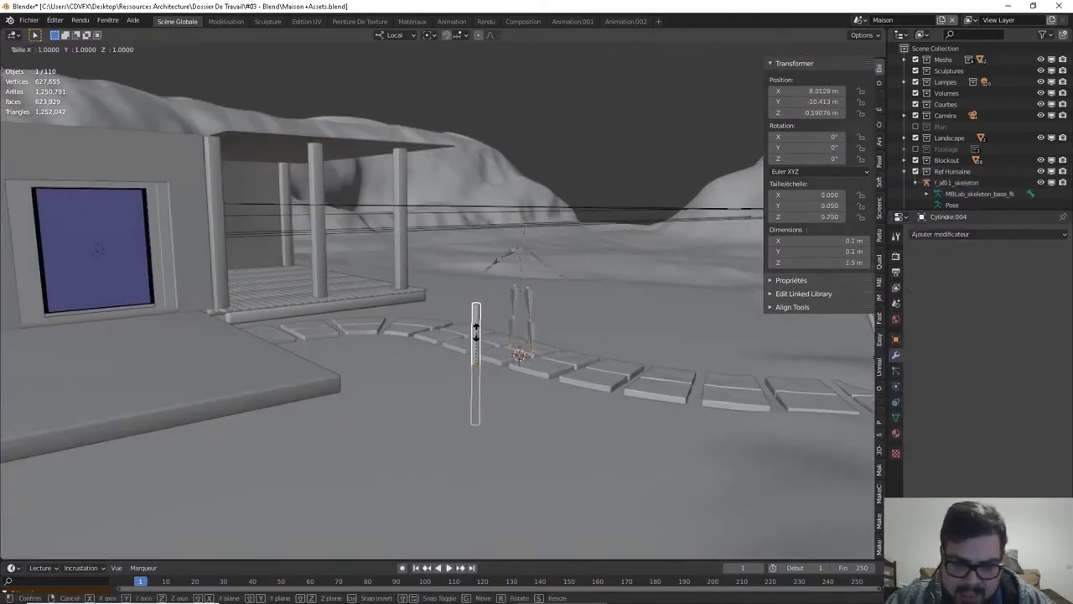
{"action": "type", "text": "z0.5"}
{"action": "key", "text": "Return"}
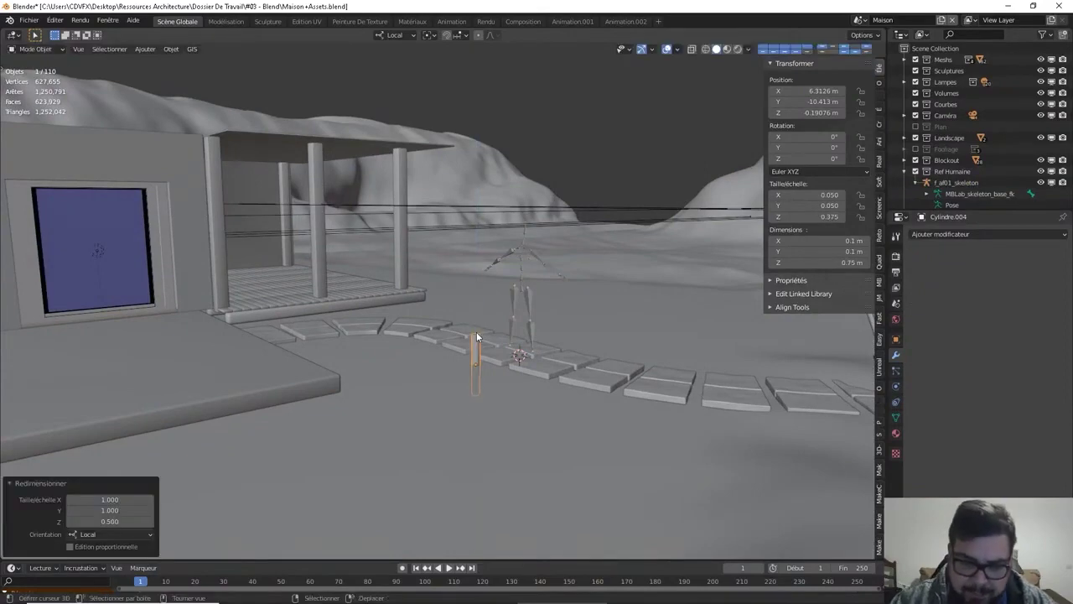
Raise the post beside the walkway about 0.33 m along local Z
{"action": "key", "text": "g"}
{"action": "key", "text": "z"}
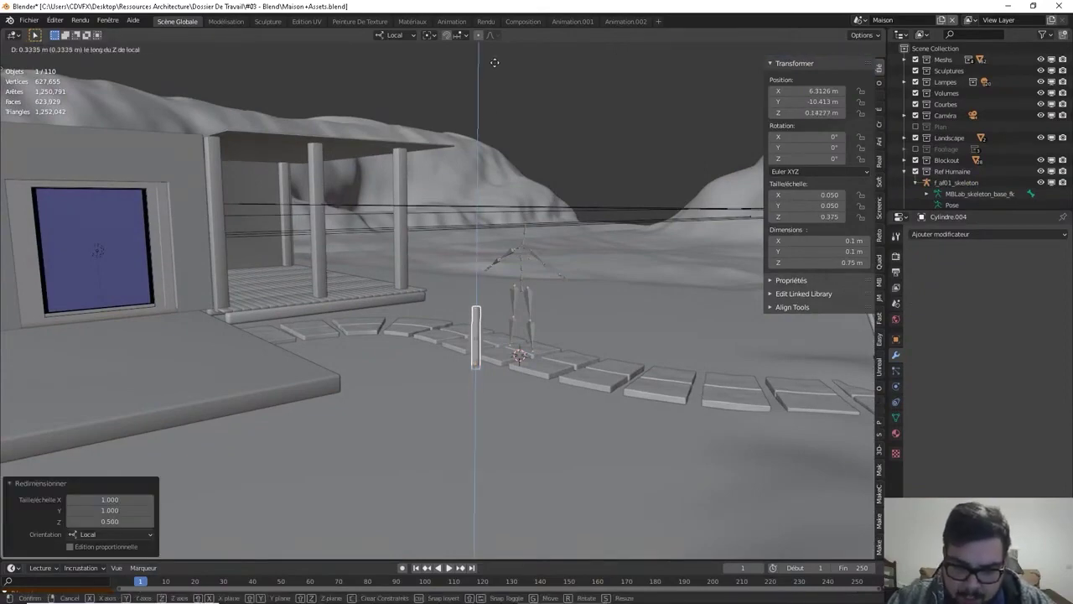
{"action": "left_click", "coordinate": [495, 64]}
Thin the post by scaling it by 0.5 on local X and Y, excluding Z
{"action": "middle_click_drag", "start_coordinate": [536, 335], "coordinate": [506, 356]}
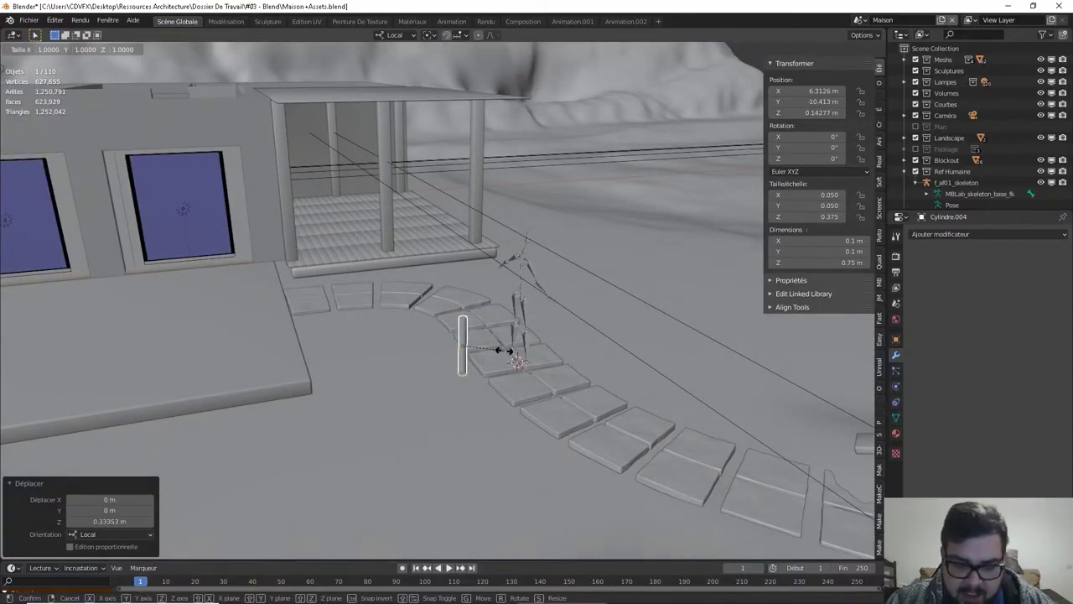
{"action": "key", "text": "z"}
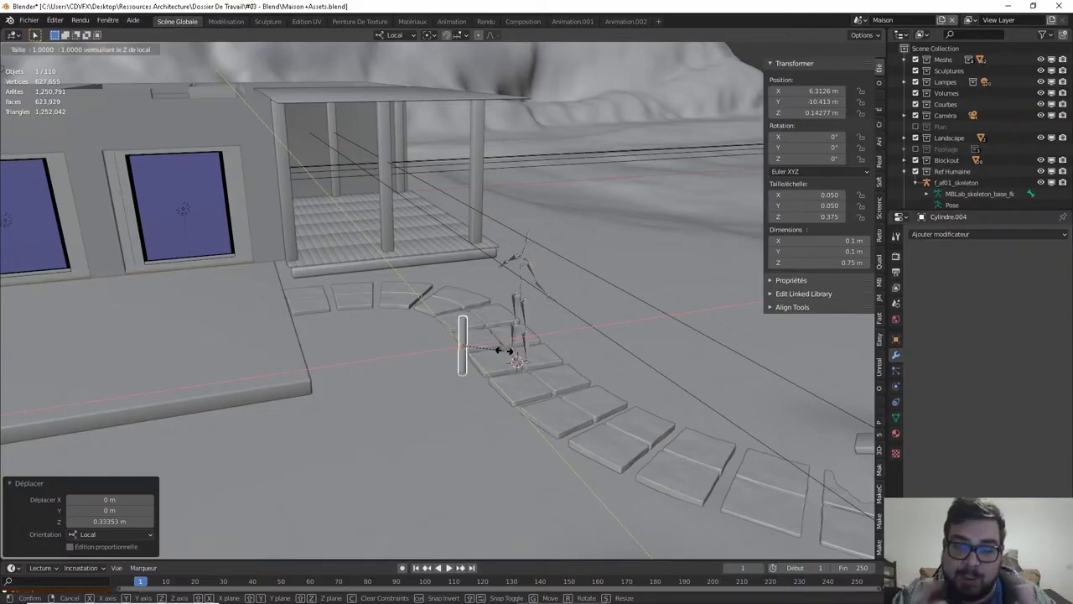
{"action": "type", "text": "0.5"}
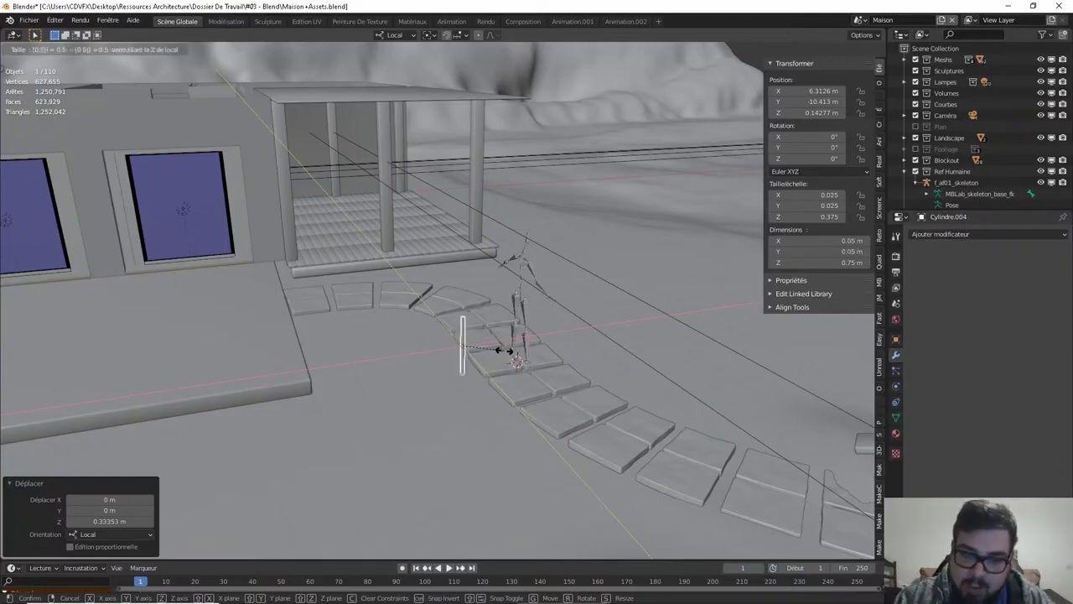
{"action": "key", "text": "Return"}
{"action": "middle_click_drag", "start_coordinate": [481, 373], "coordinate": [538, 314]}
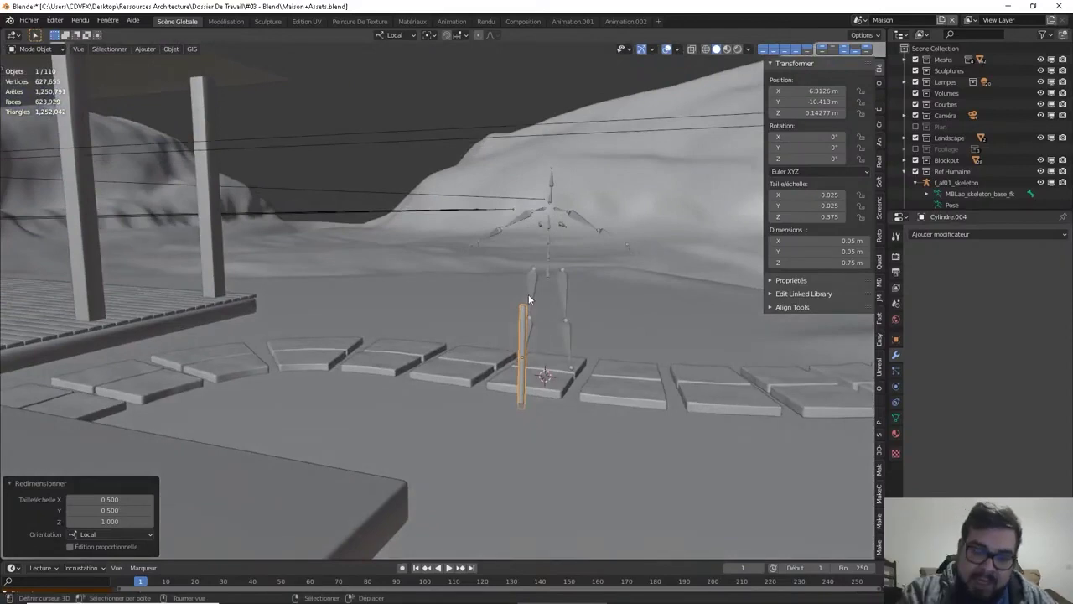
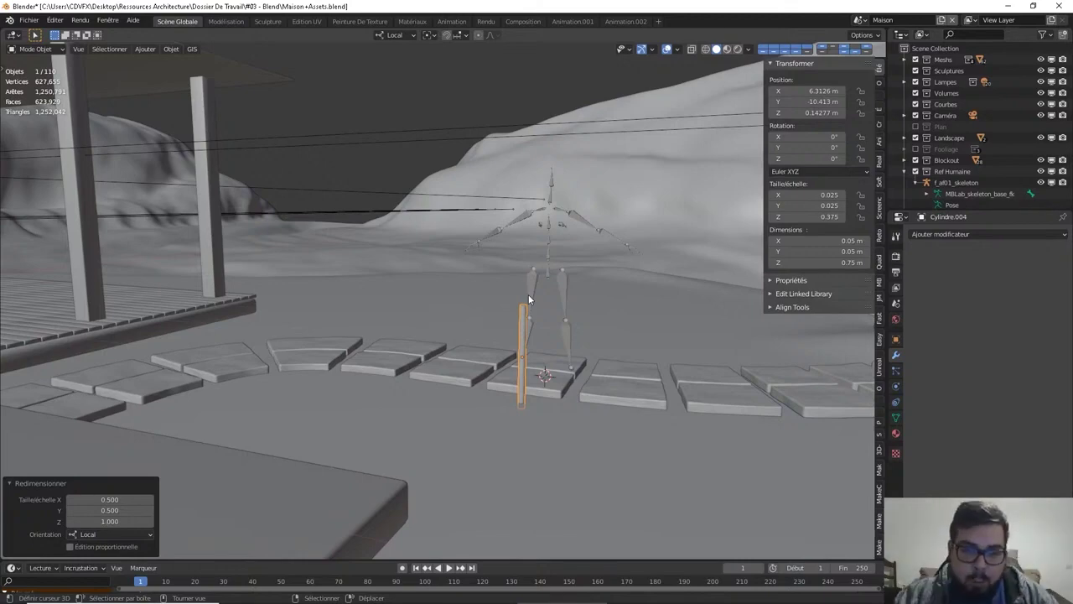
Isolate the post in local view and delete the top cap face of its mesh
{"action": "middle_click_drag", "start_coordinate": [488, 305], "coordinate": [487, 352]}
{"action": "scroll", "coordinate": [486, 352], "scroll_direction": "up", "scroll_amount": 5}
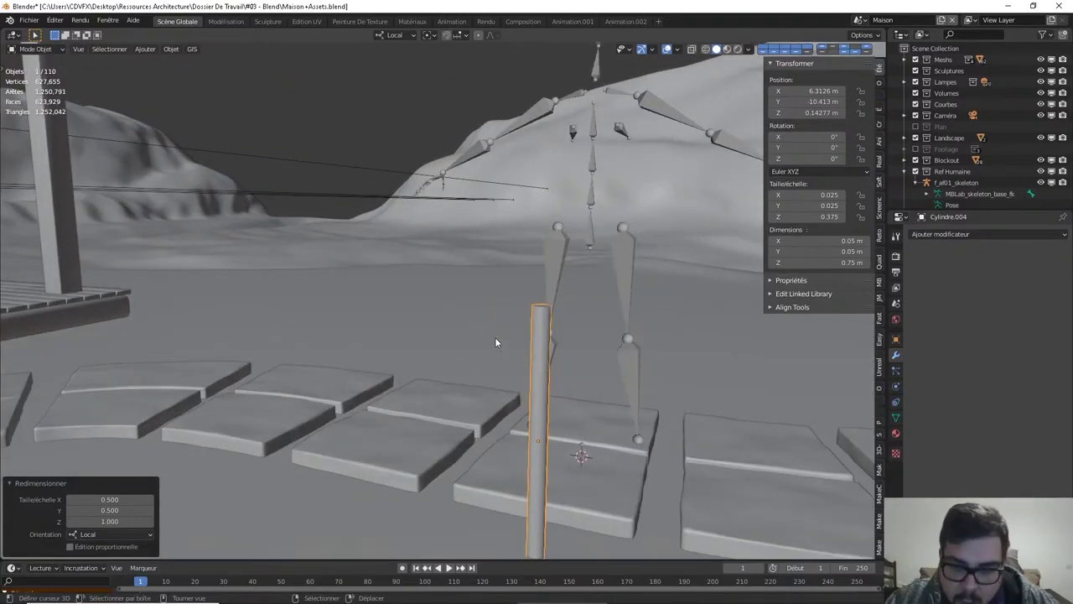
{"action": "key", "text": "KP_Divide"}
{"action": "middle_click_drag", "start_coordinate": [484, 250], "coordinate": [460, 284]}
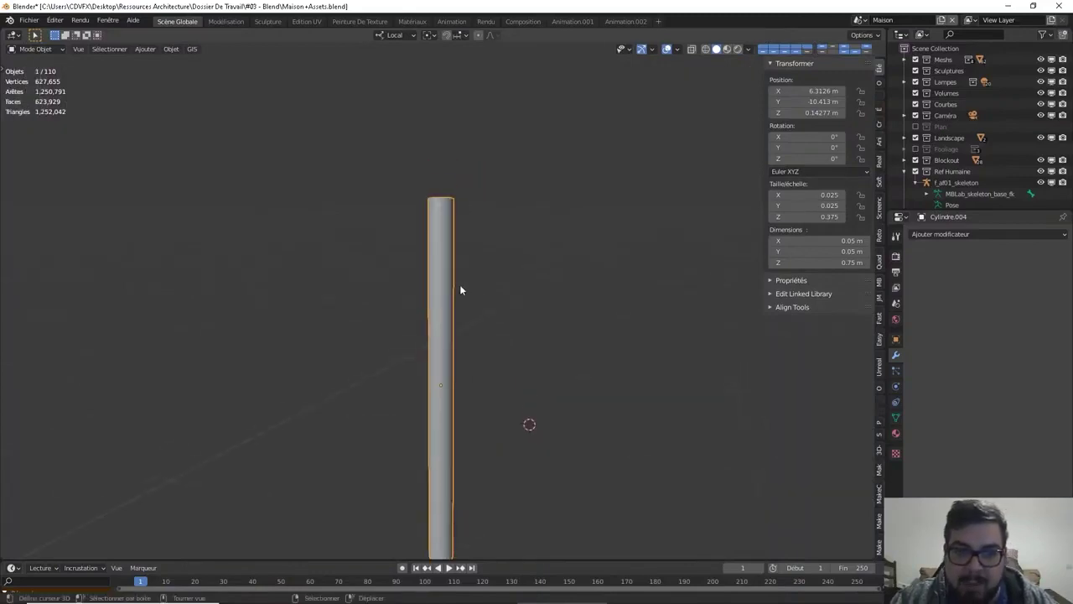
{"action": "key", "text": "Tab"}
{"action": "middle_click_drag", "start_coordinate": [455, 211], "coordinate": [451, 231]}
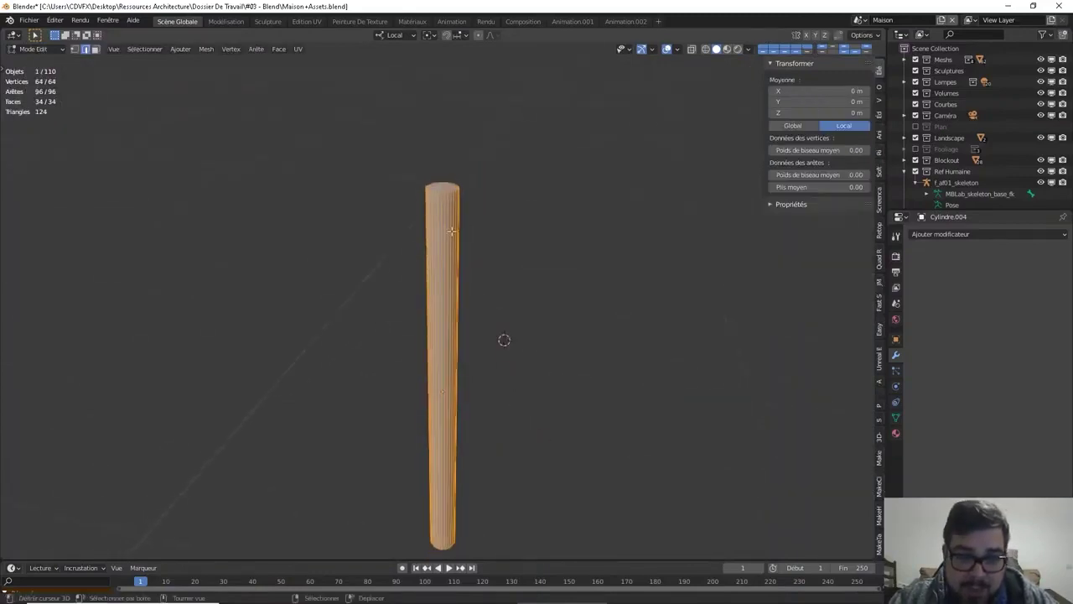
{"action": "left_click", "coordinate": [95, 49]}
{"action": "middle_click_drag", "start_coordinate": [310, 81], "coordinate": [309, 168]}
{"action": "left_click", "coordinate": [459, 269]}
{"action": "key", "text": "x"}
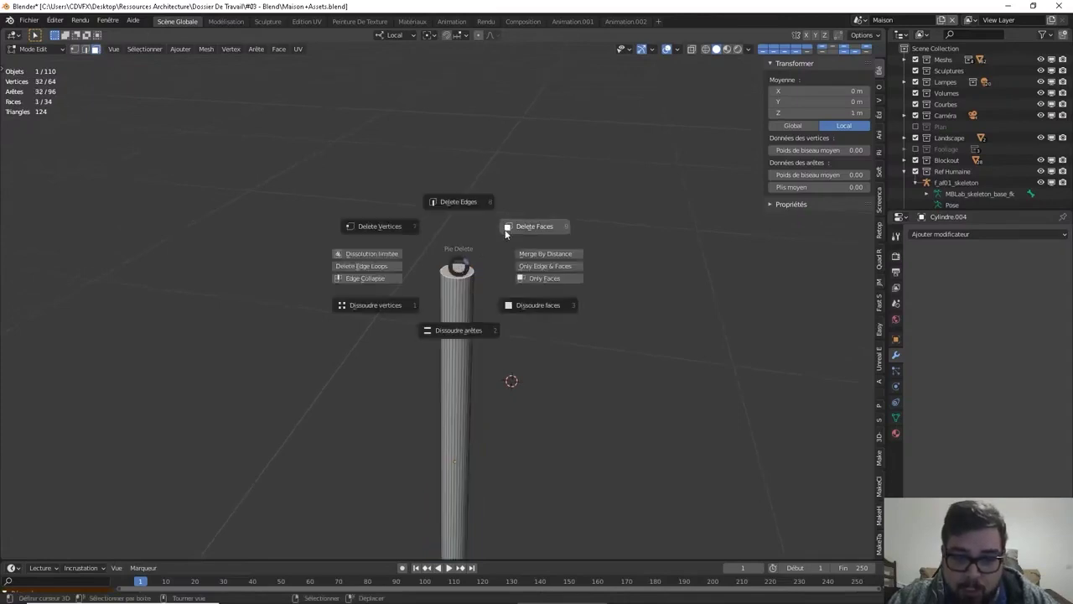
{"action": "left_click", "coordinate": [505, 232]}
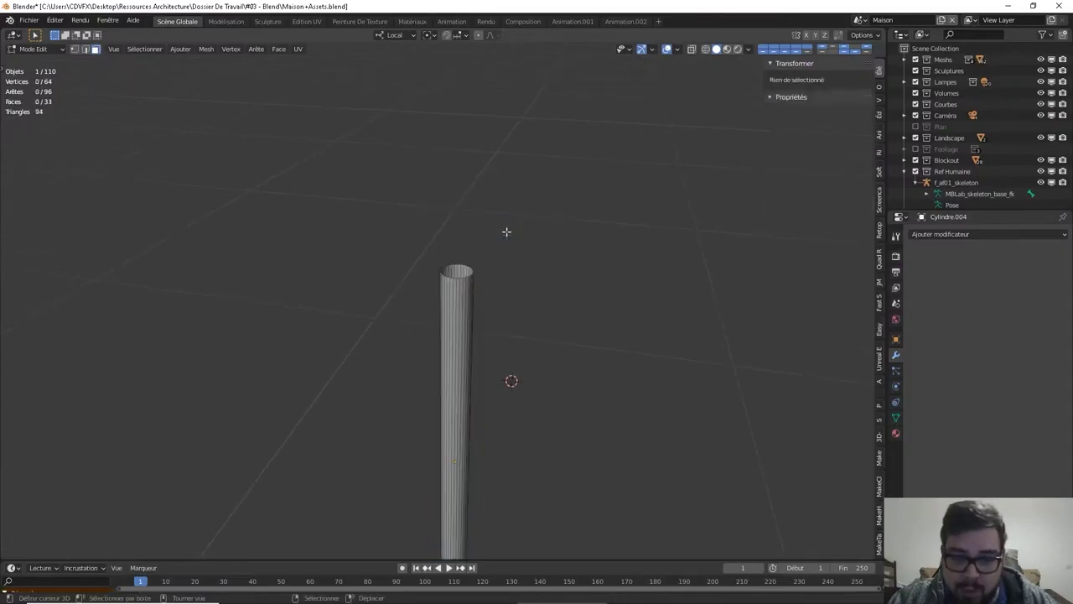
Select the open top edge loop of the post and extrude it inward with a scale of 0.5
{"action": "left_click", "coordinate": [86, 49]}
{"action": "left_click", "coordinate": [465, 257]}
{"action": "left_click", "coordinate": [466, 256], "text": "alt"}
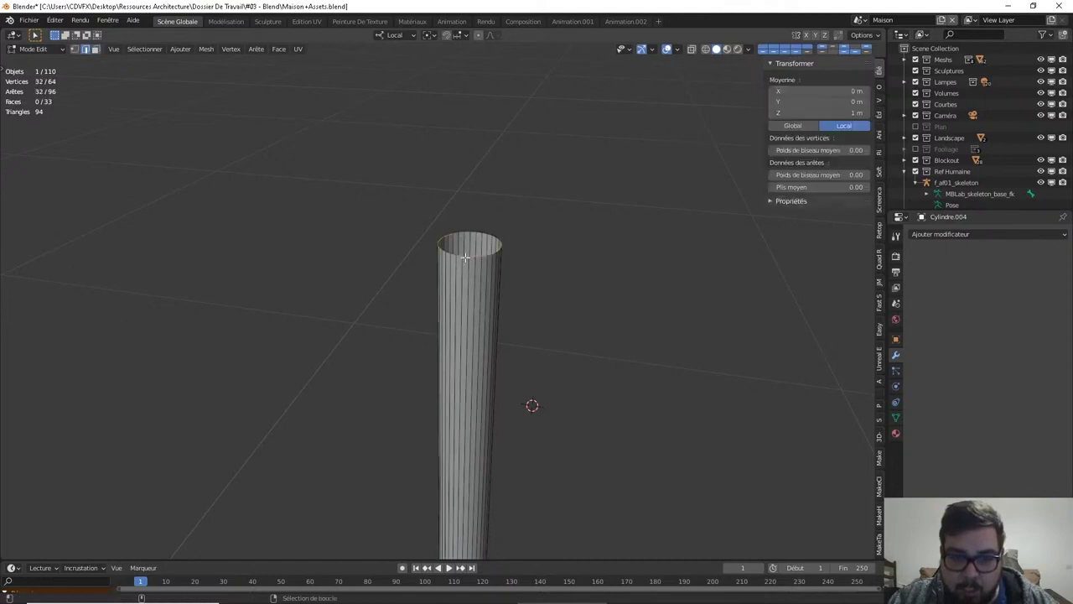
{"action": "middle_click_drag", "start_coordinate": [640, 199], "coordinate": [615, 204]}
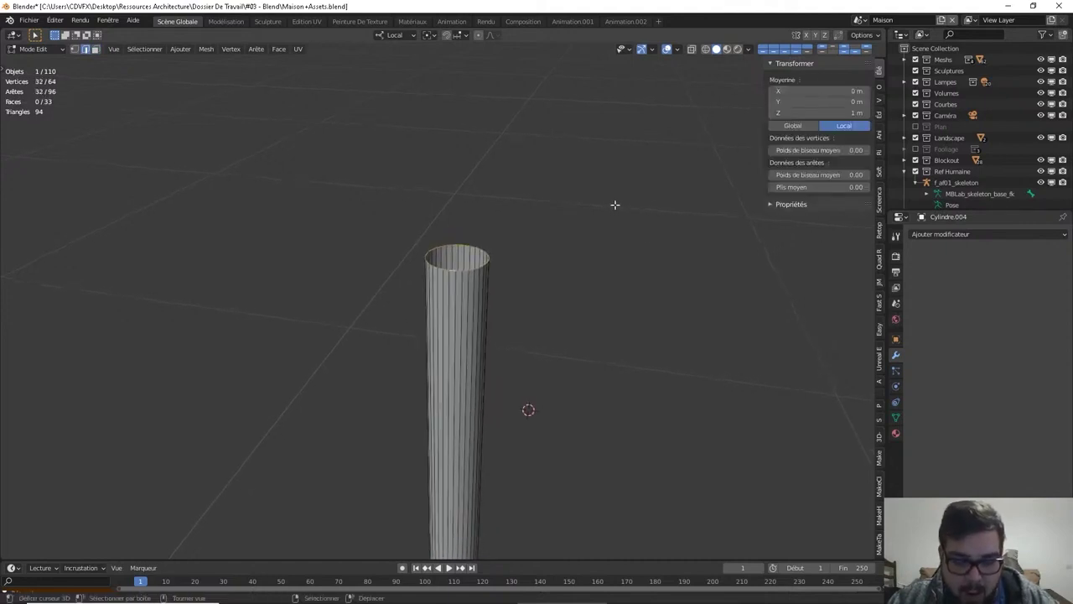
{"action": "key", "text": "e"}
{"action": "type", "text": "s"}
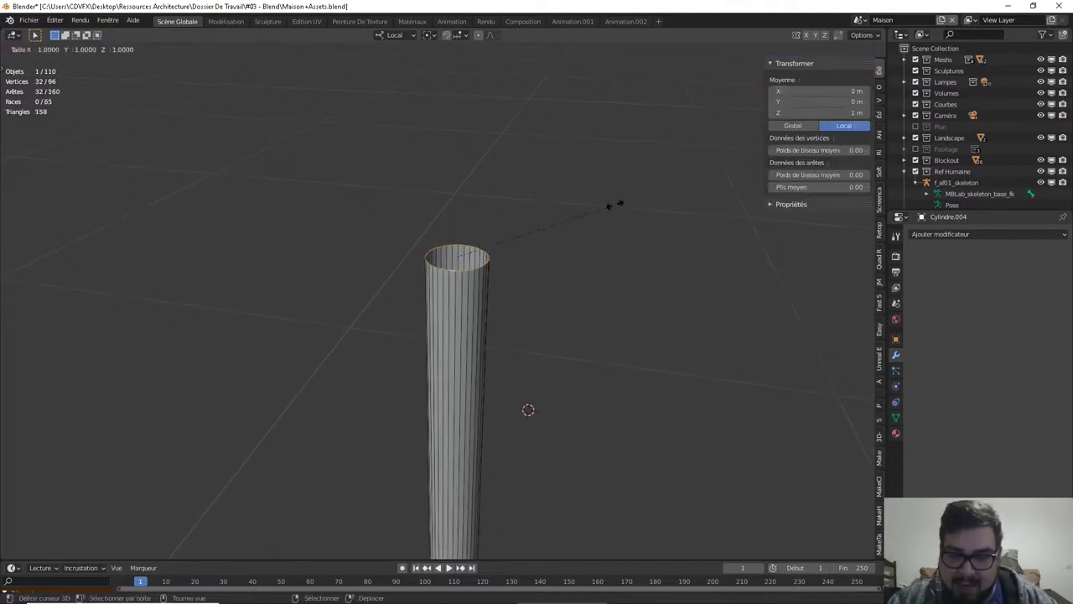
{"action": "type", "text": "0.5"}
{"action": "key", "text": "Return"}
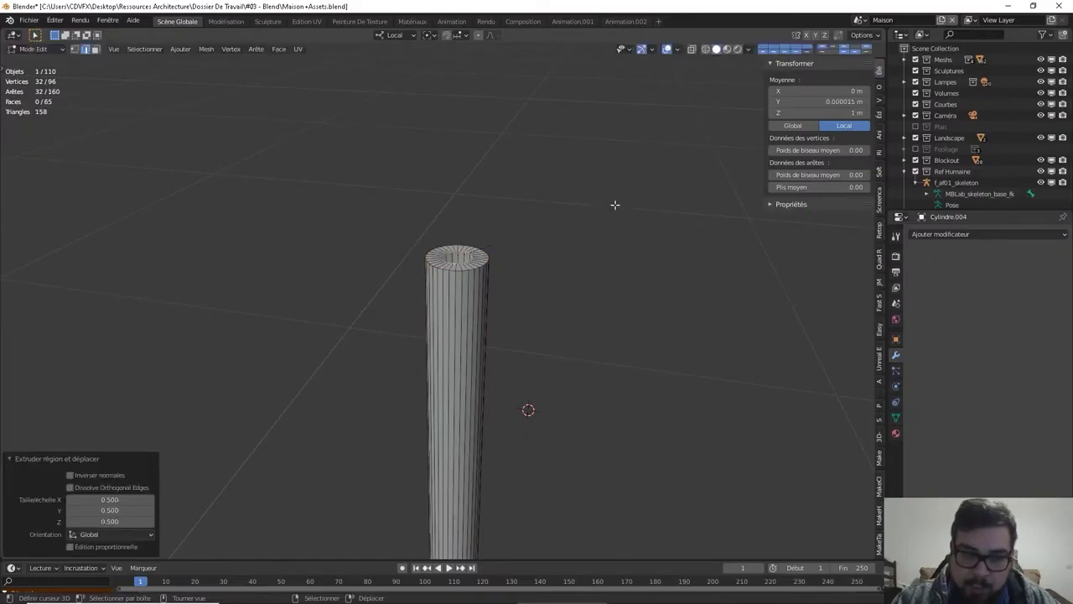
Extrude the inner edge loop 0.25 m upward along local Z to form a thinner stem
{"action": "type", "text": "ez0.25"}
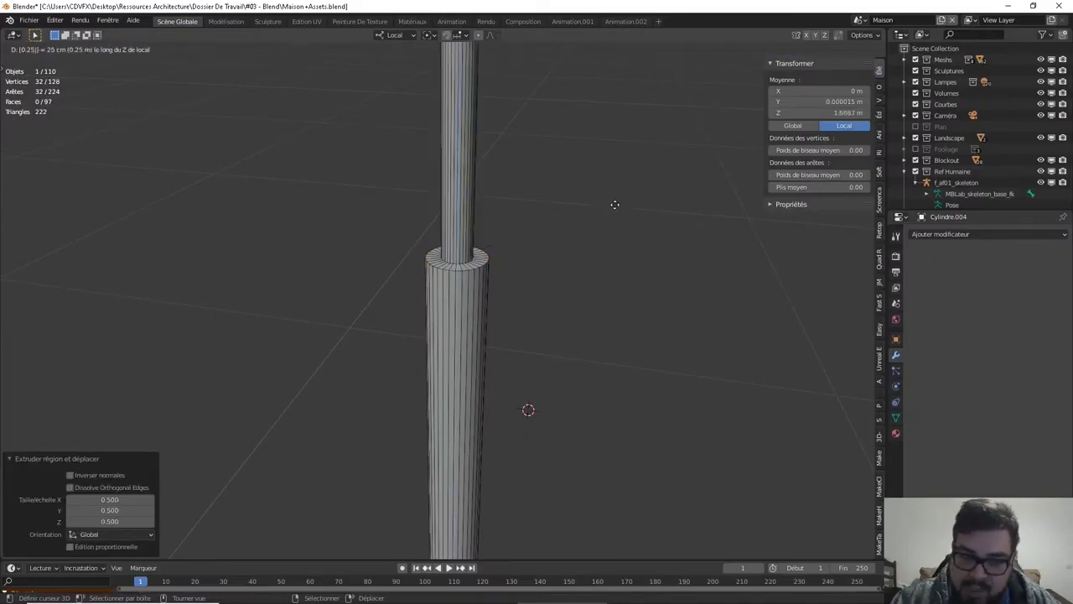
{"action": "key", "text": "Return"}
{"action": "scroll", "coordinate": [531, 115], "scroll_direction": "down", "scroll_amount": 4}
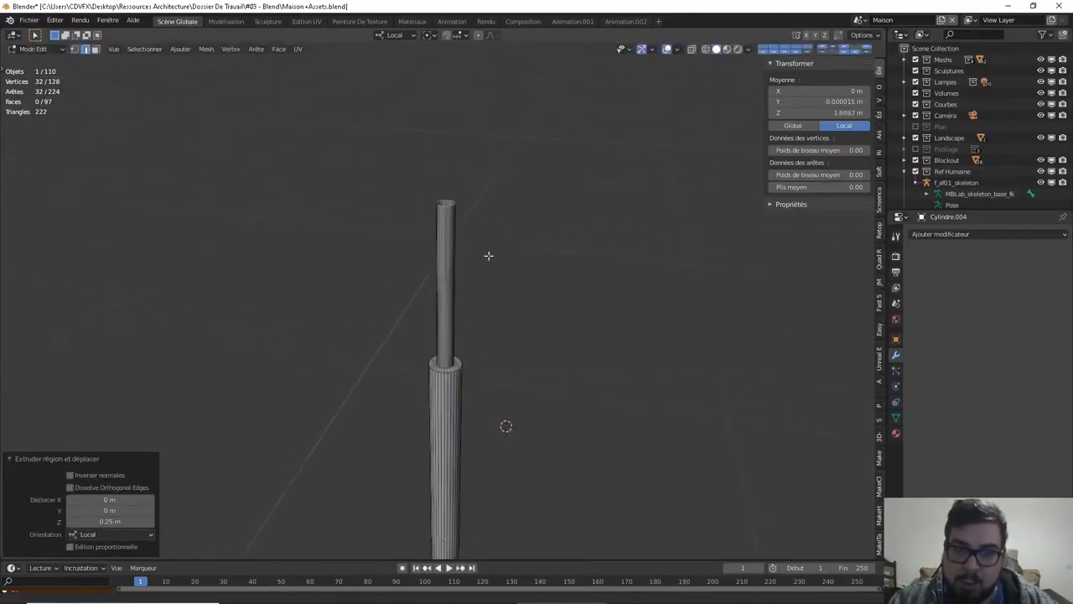
Extrude the stem's top edge loop outward with a scale of 1.25
{"action": "middle_click_drag", "start_coordinate": [472, 187], "coordinate": [482, 281]}
{"action": "type", "text": "es"}
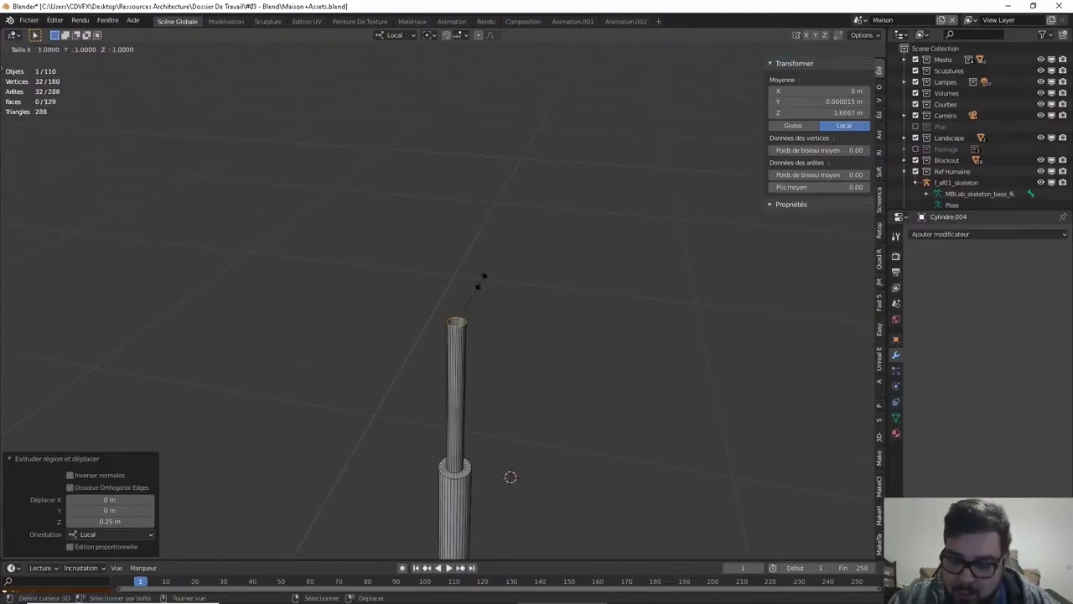
{"action": "type", "text": "1.25"}
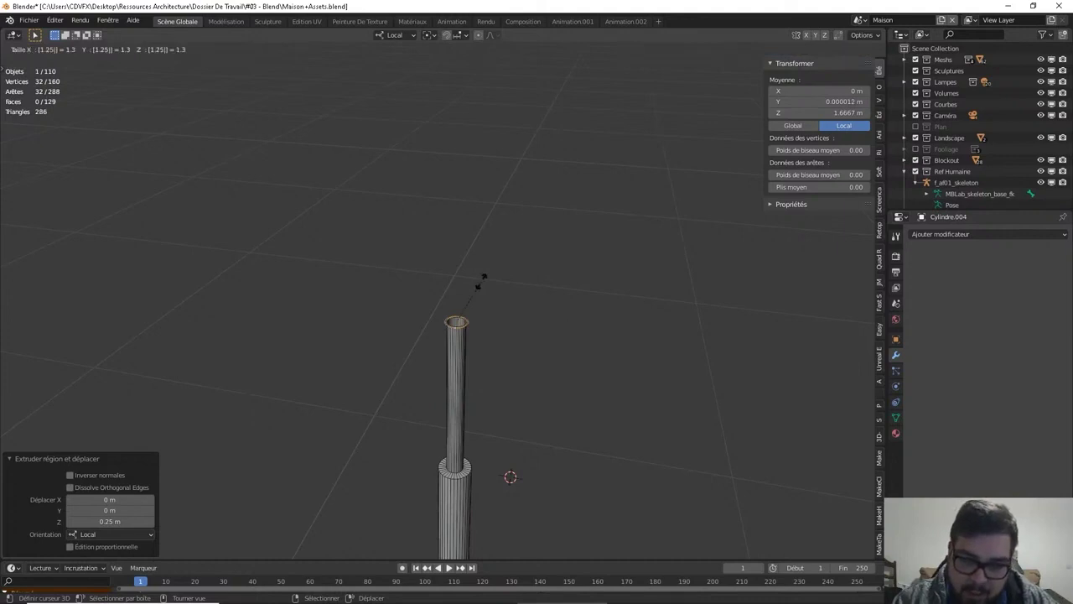
{"action": "key", "text": "Return"}
{"action": "scroll", "coordinate": [481, 281], "scroll_direction": "up", "scroll_amount": 2}
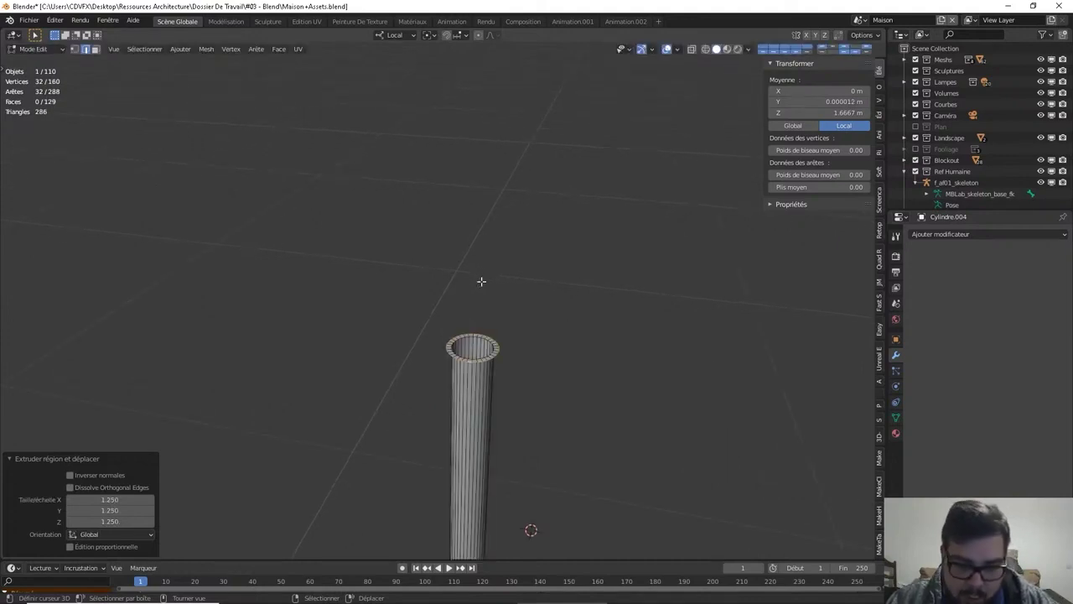
{"action": "type", "text": "e"}
{"action": "type", "text": "0.025"}
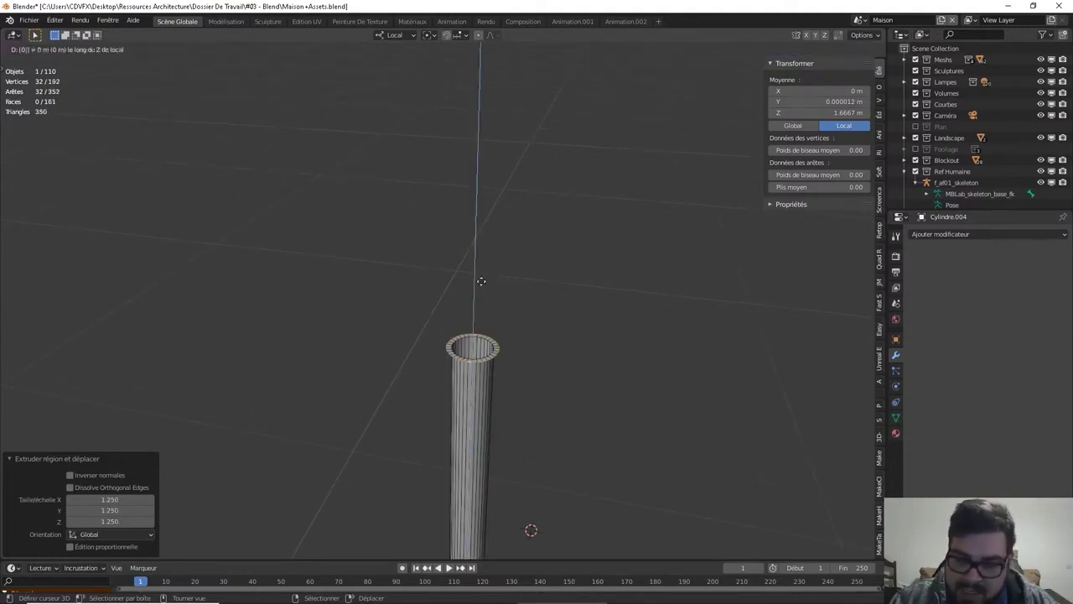
{"action": "key", "text": "Return"}
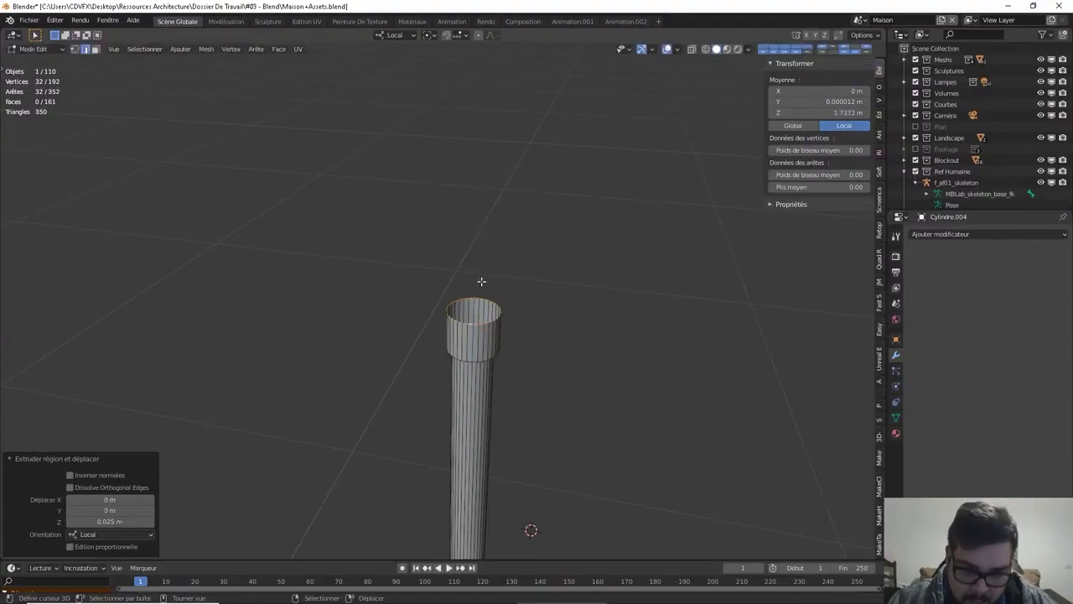
{"action": "key", "text": "r"}
{"action": "key", "text": "z"}
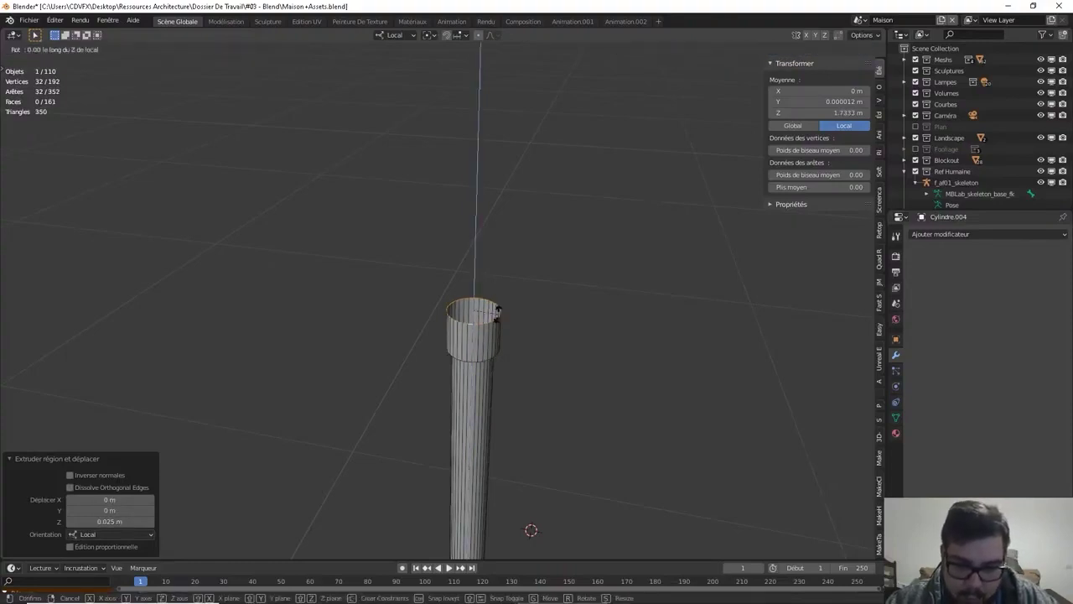
{"action": "type", "text": "0.75"}
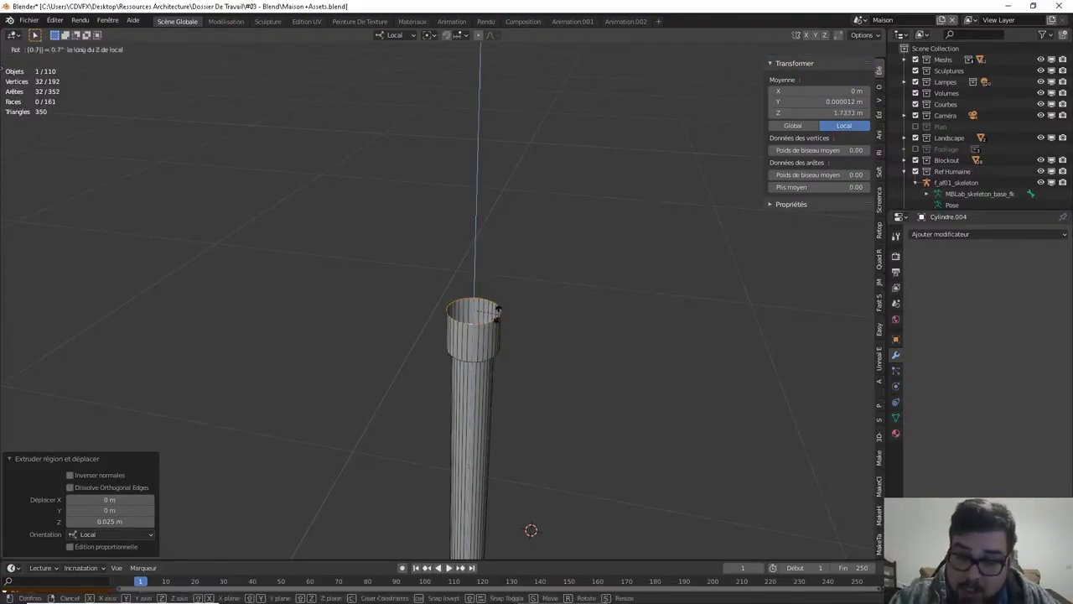
{"action": "key", "text": "Return"}
{"action": "key", "text": "ctrl+z"}
{"action": "key", "text": "ctrl+z"}
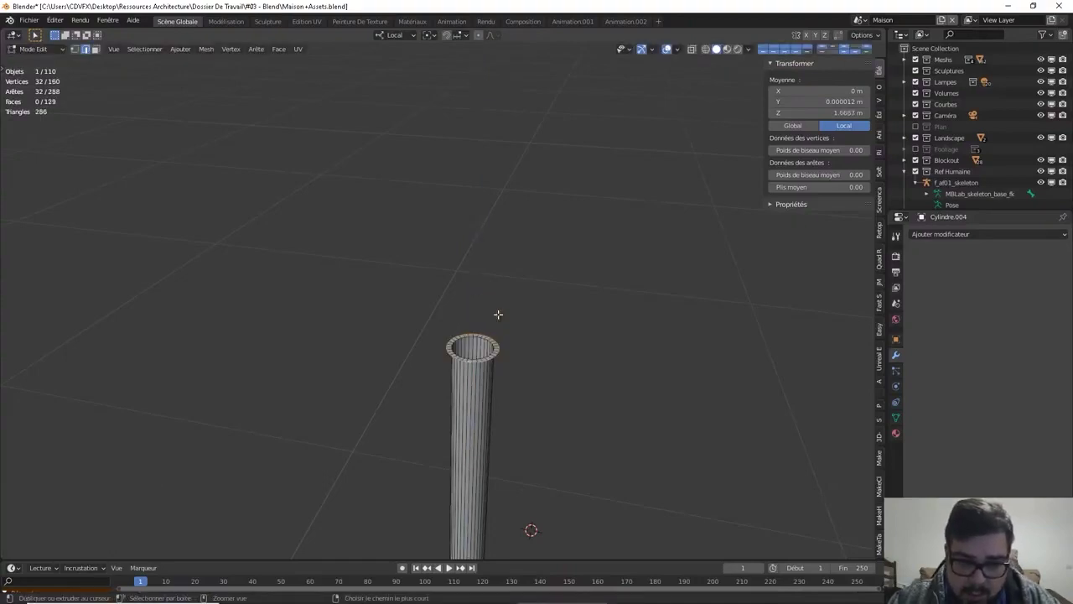
Extrude the widened rim 0.025 m up along local Z and extrude its top loop inward with a scale of 0.75
{"action": "key", "text": "e"}
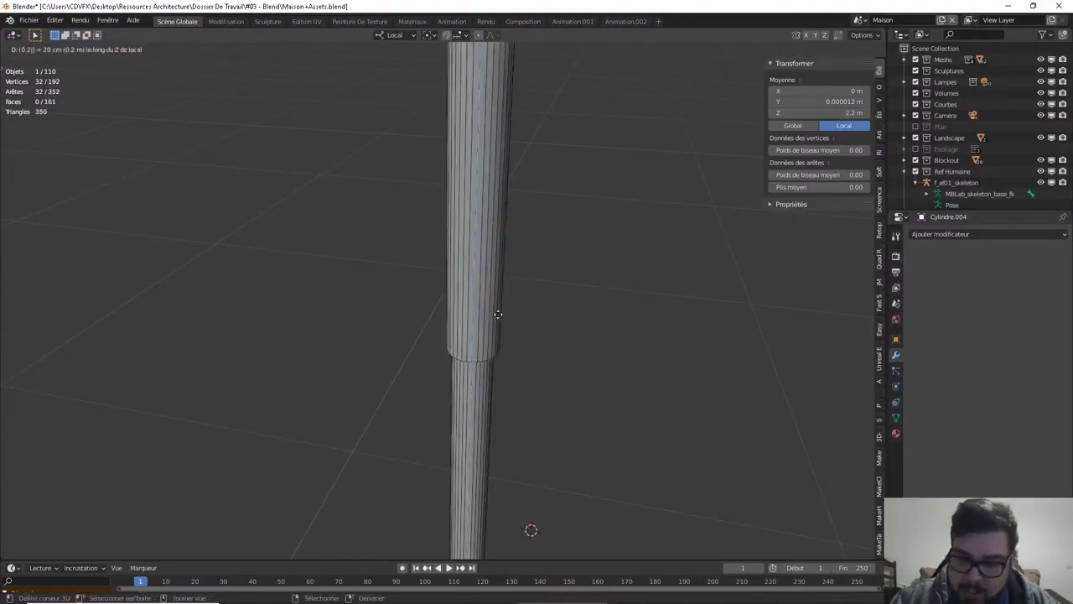
{"action": "type", "text": "0.025"}
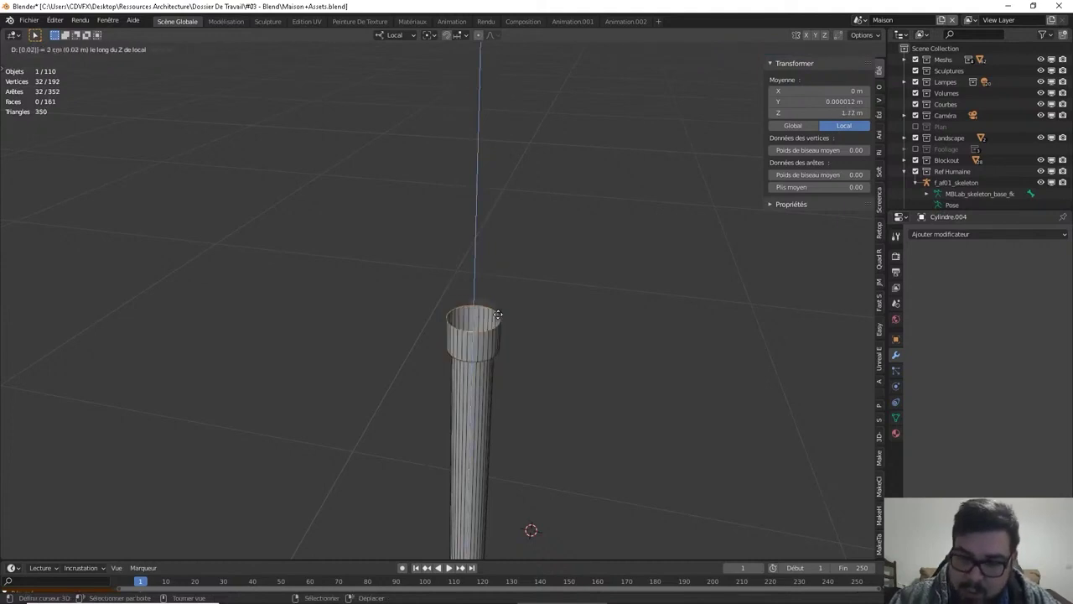
{"action": "key", "text": "Return"}
{"action": "type", "text": "es"}
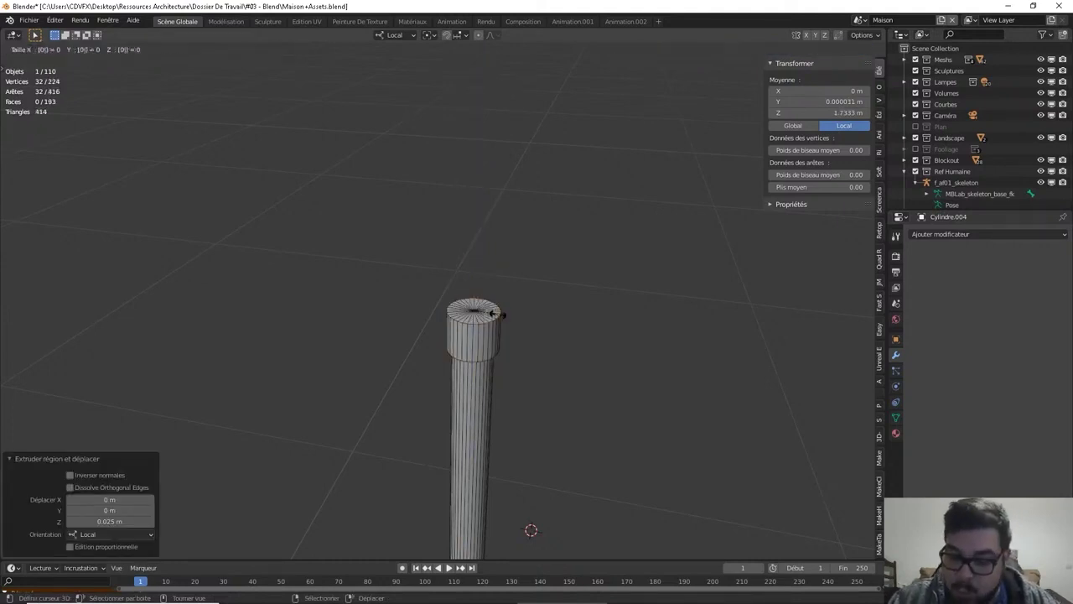
{"action": "type", "text": "0.75"}
{"action": "key", "text": "Return"}
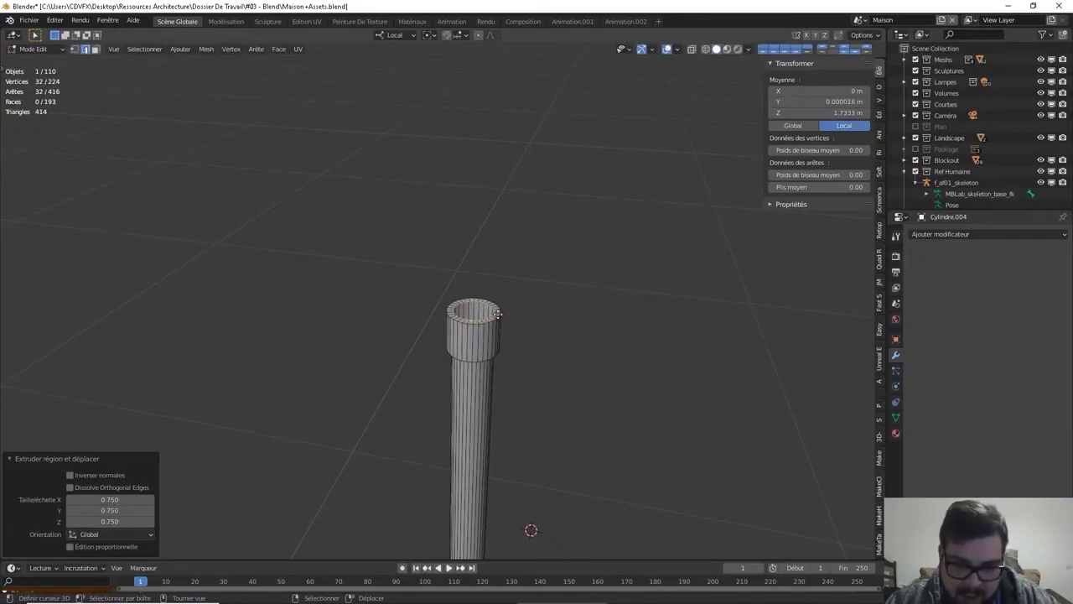
Extrude the inner loop of the head -0.025 m along local Z to create a recess
{"action": "type", "text": "e0.25"}
{"action": "key", "text": "BackSpace"}
{"action": "key", "text": "BackSpace"}
{"action": "key", "text": "BackSpace"}
{"action": "key", "text": "BackSpace"}
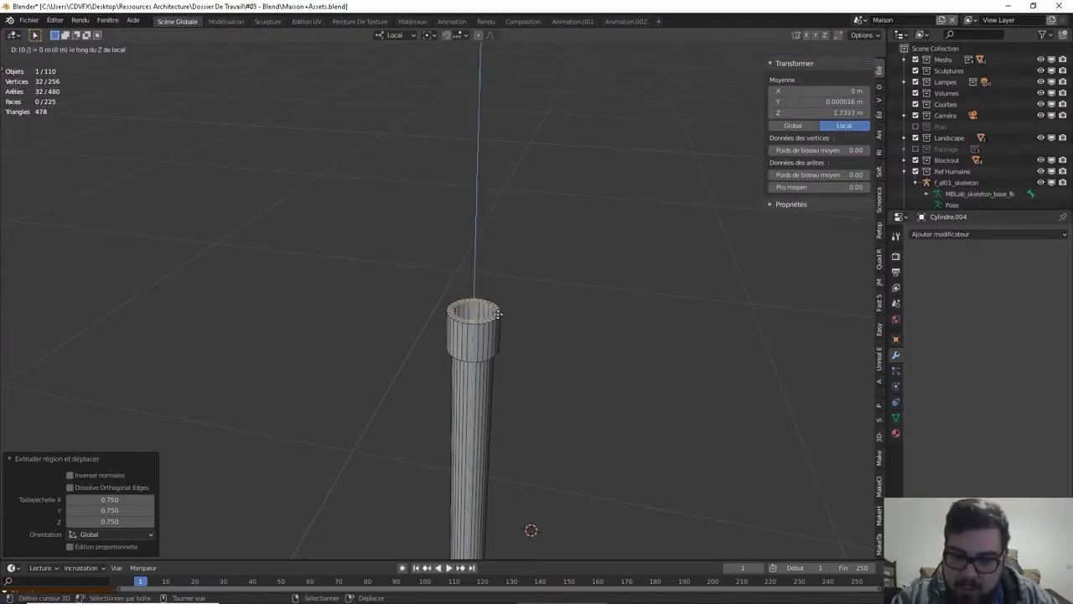
{"action": "type", "text": "00.025"}
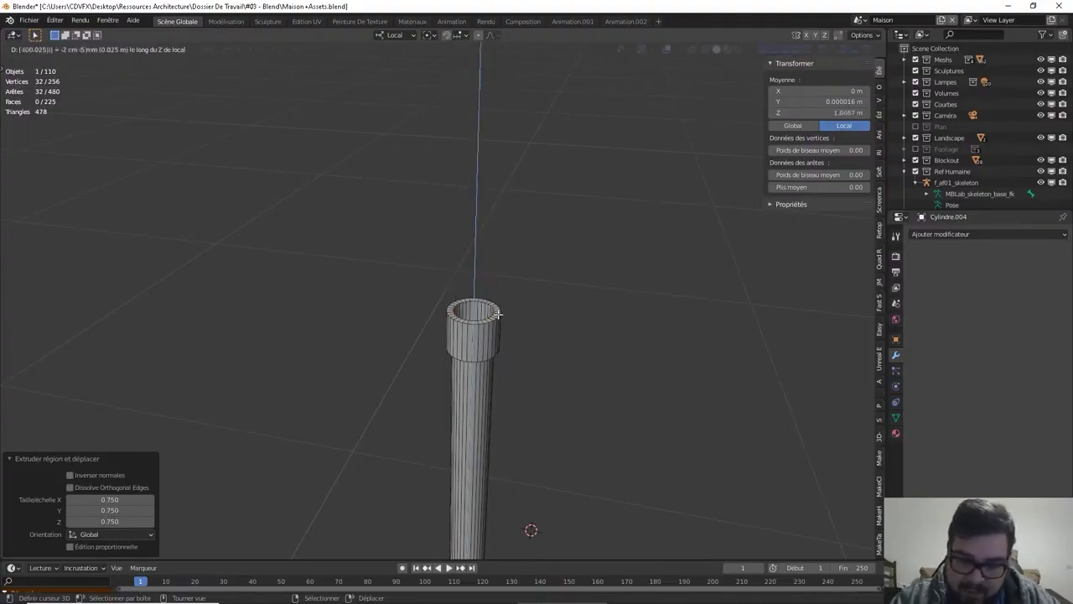
{"action": "key", "text": "Return"}
Close the bottom of the recess in the post's head with a Grid Fill and check the shape in Object Mode
{"action": "middle_click_drag", "start_coordinate": [497, 313], "coordinate": [477, 352]}
{"action": "left_click", "coordinate": [279, 51]}
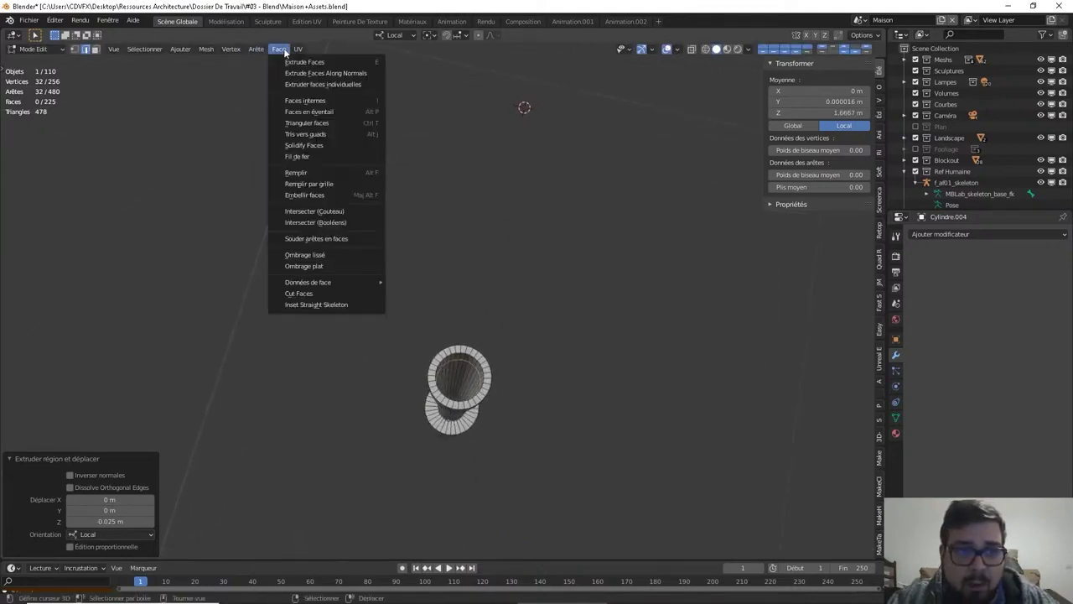
{"action": "left_click", "coordinate": [330, 184]}
{"action": "scroll", "coordinate": [501, 304], "scroll_direction": "up", "scroll_amount": 3}
{"action": "middle_click_drag", "start_coordinate": [501, 304], "coordinate": [485, 326]}
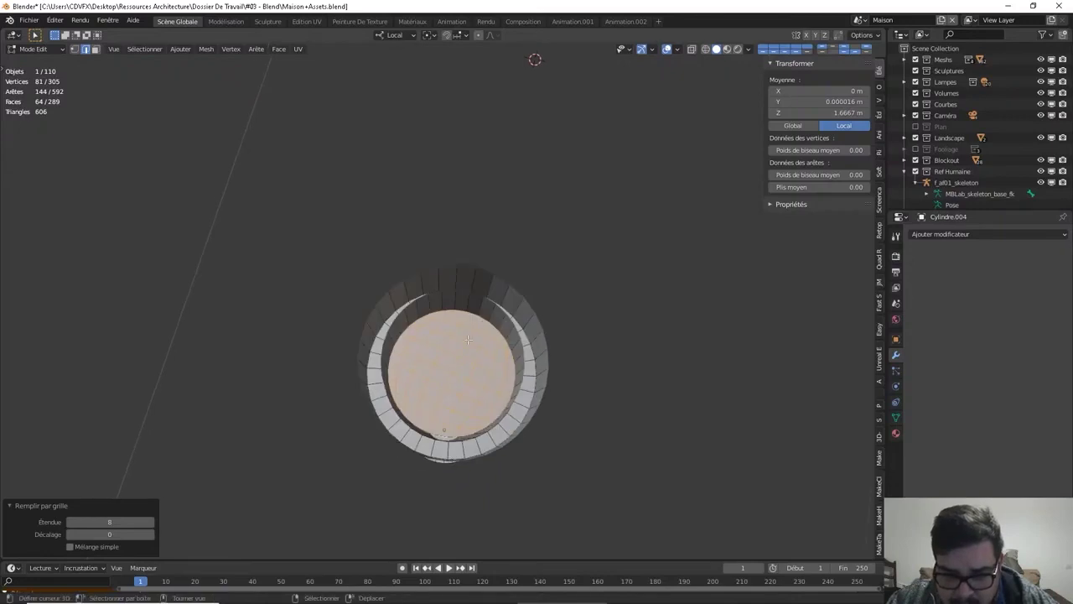
{"action": "scroll", "coordinate": [498, 367], "scroll_direction": "down", "scroll_amount": 5}
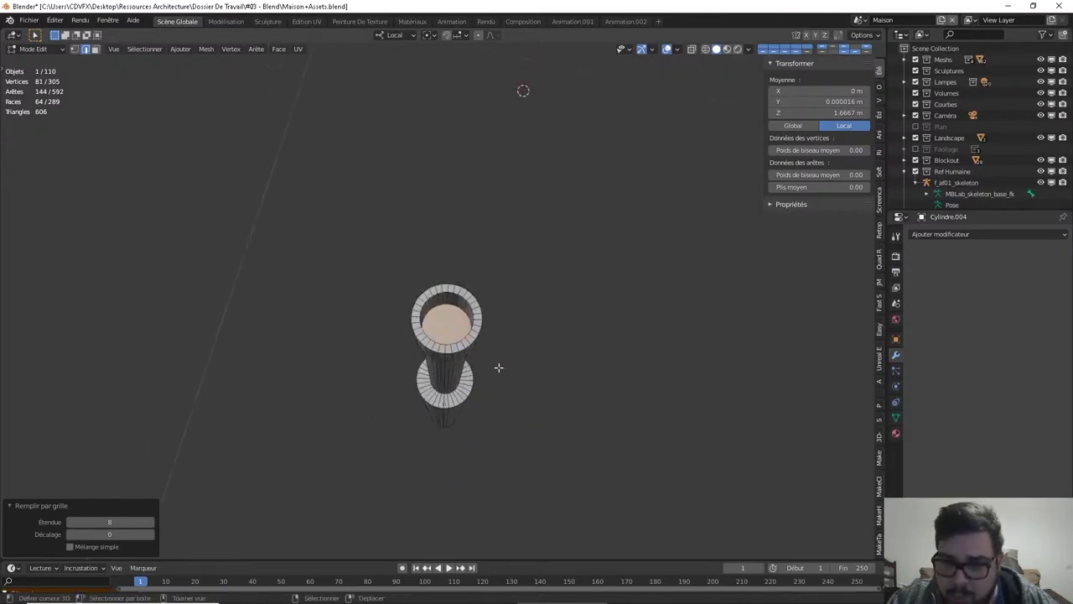
{"action": "key", "text": "Tab"}
{"action": "middle_click_drag", "start_coordinate": [498, 367], "coordinate": [470, 146]}
{"action": "key", "text": "Tab"}
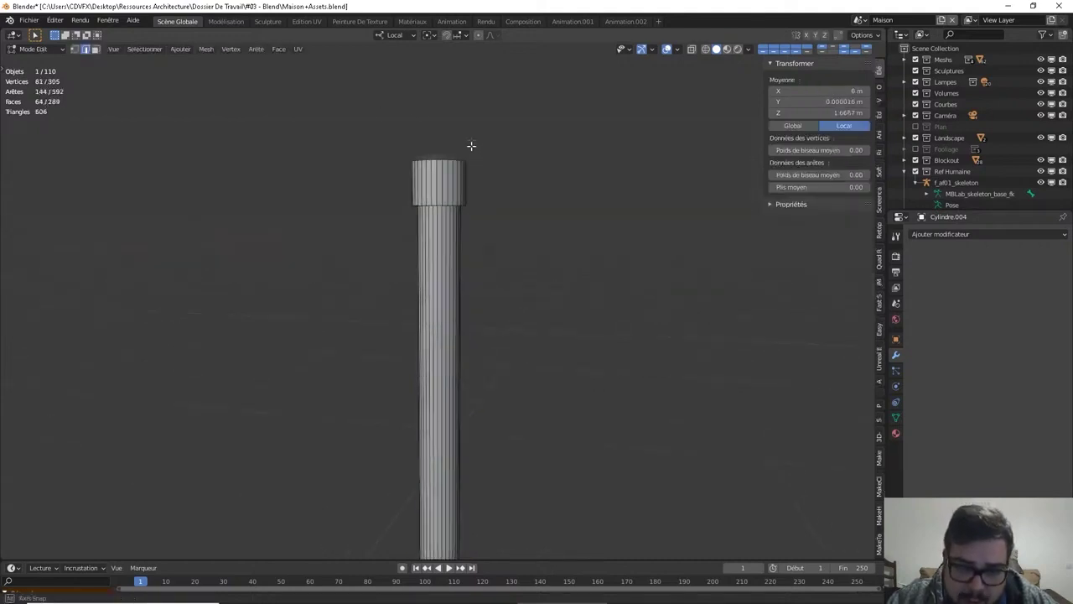
Duplicate the bottom outer edge loop of the post's head in place and move the copy about 0.0064 m down along local Z
{"action": "scroll", "coordinate": [420, 209], "scroll_direction": "up", "scroll_amount": 3}
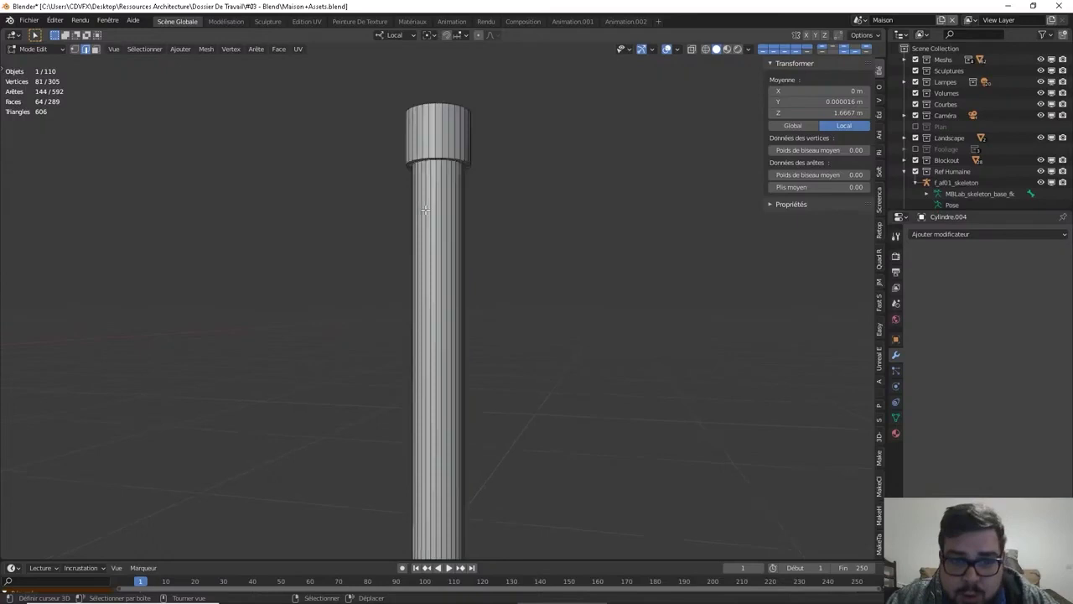
{"action": "left_click", "coordinate": [436, 117]}
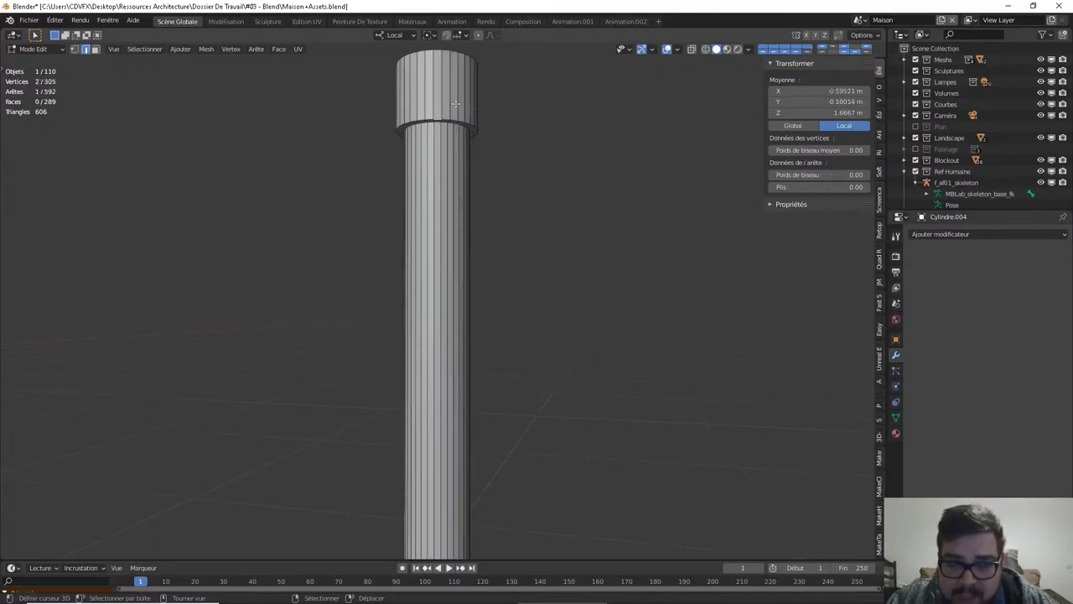
{"action": "left_click", "coordinate": [438, 117], "text": "alt"}
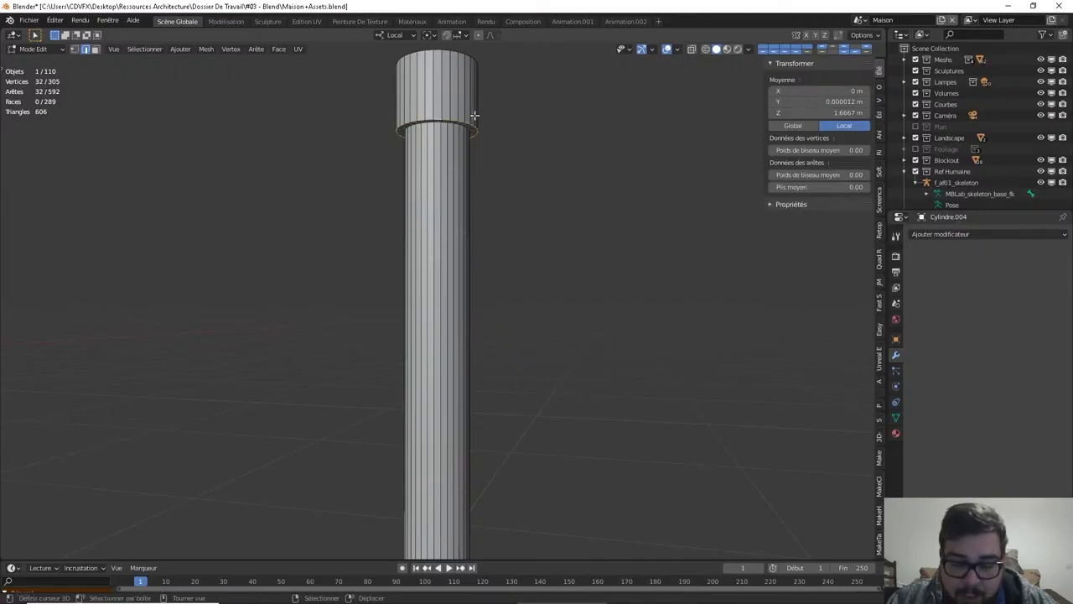
{"action": "middle_click_drag", "start_coordinate": [474, 115], "coordinate": [469, 127], "text": "shift"}
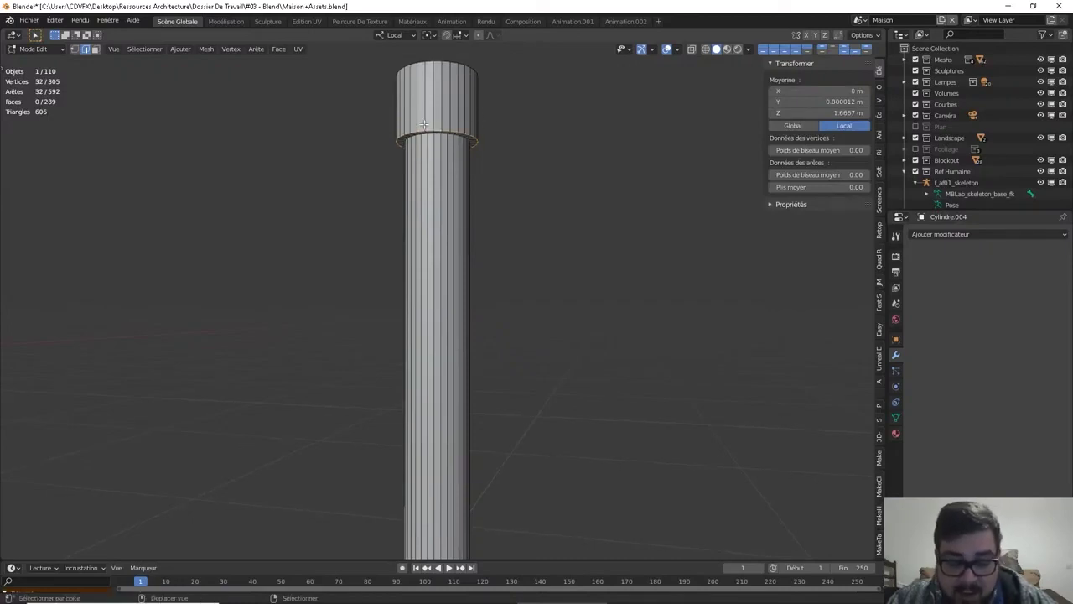
{"action": "key", "text": "shift+d"}
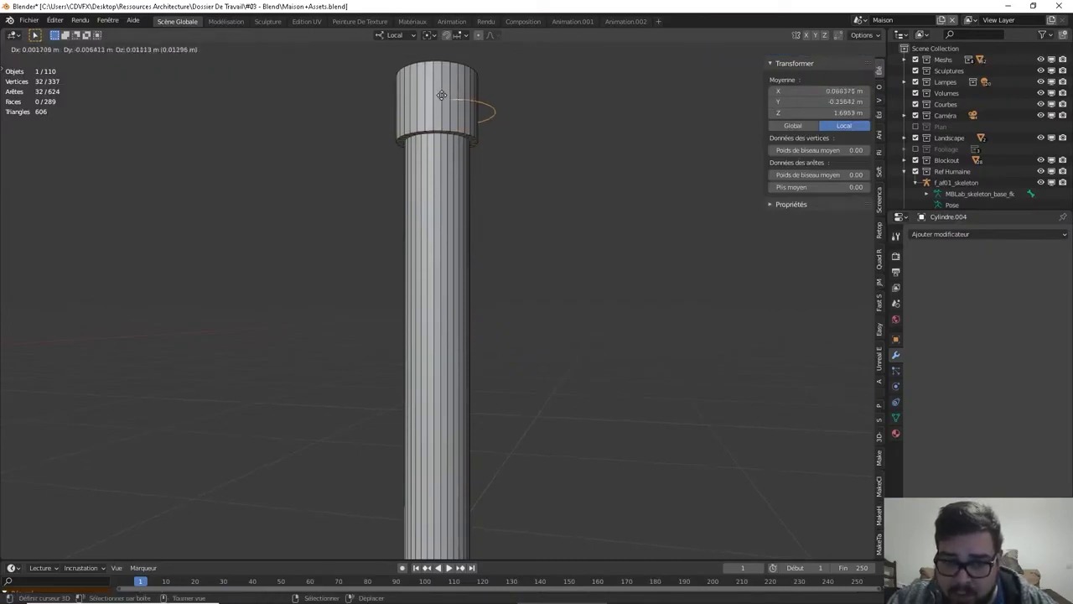
{"action": "right_click", "coordinate": [453, 97]}
{"action": "key", "text": "g"}
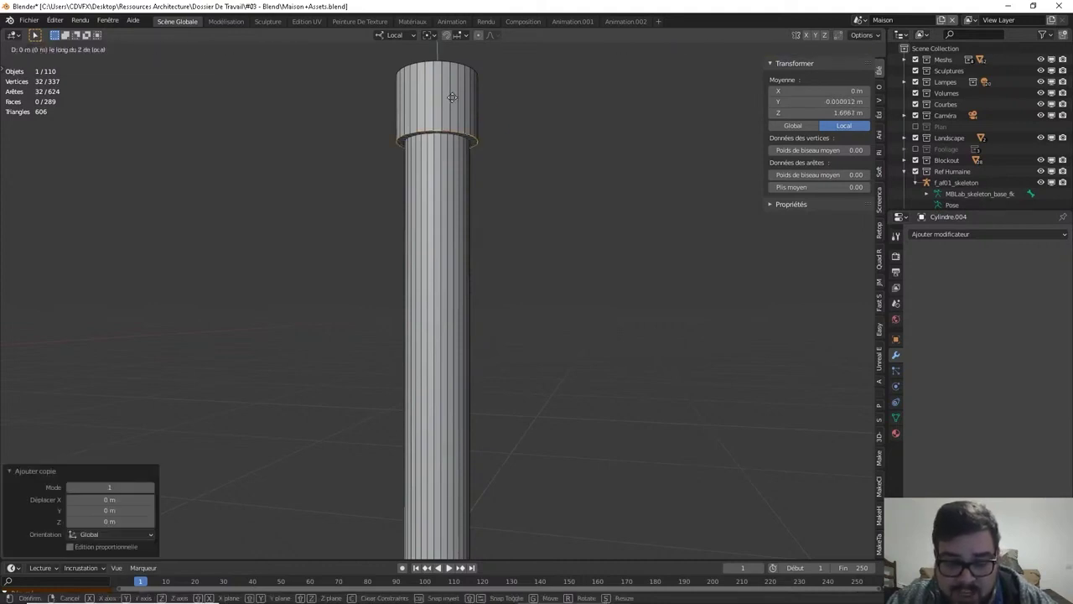
{"action": "key", "text": "z"}
{"action": "key", "text": "z"}
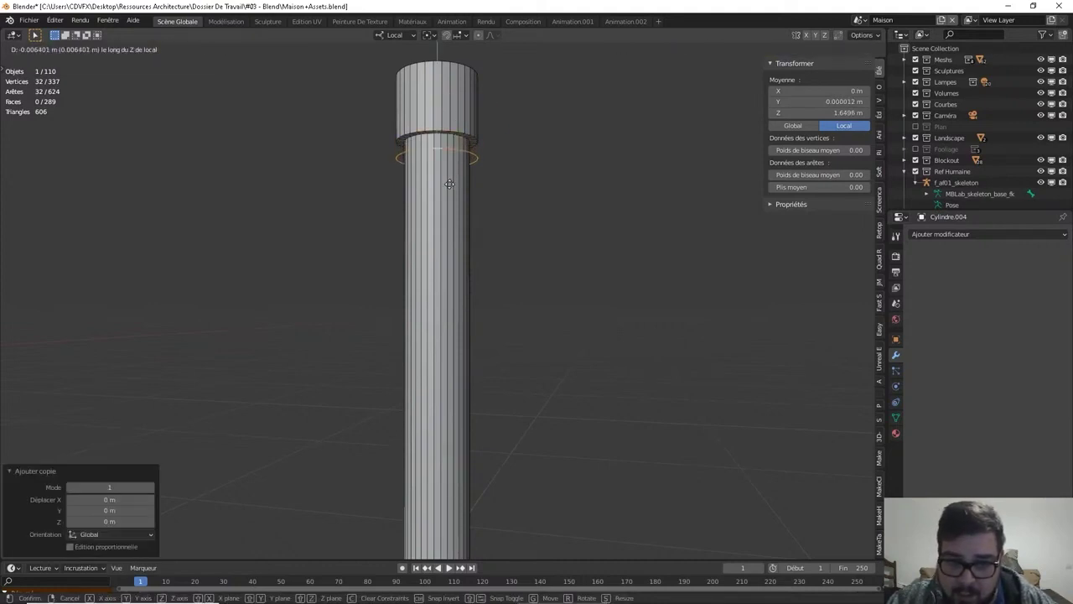
{"action": "left_click", "coordinate": [450, 182]}
Scale the duplicated loop down to the stem's width, first by about 0.848 and again by 0.95
{"action": "key", "text": "s"}
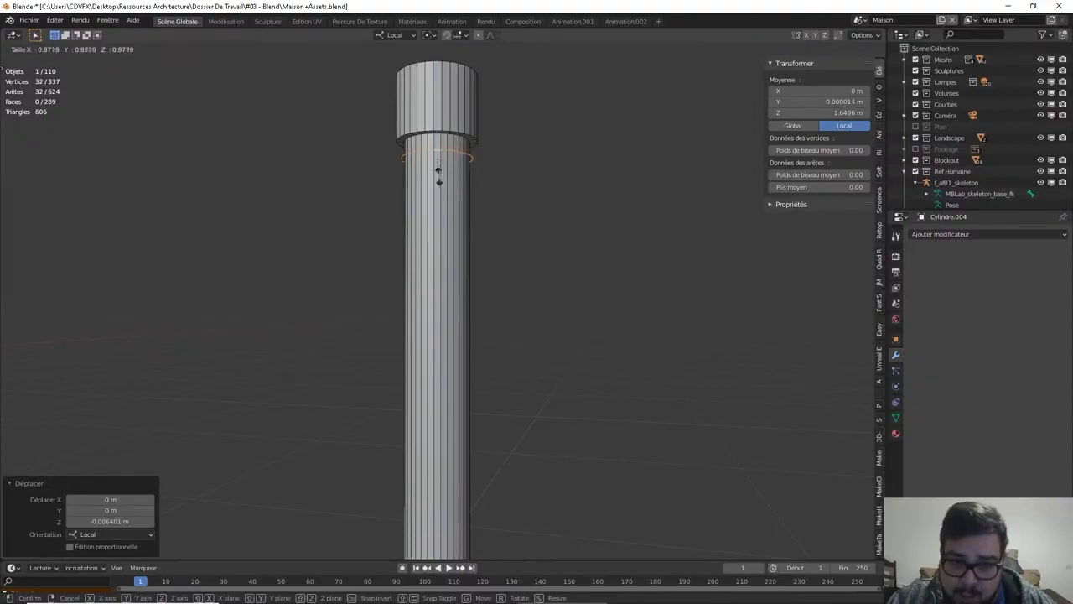
{"action": "left_click", "coordinate": [411, 174]}
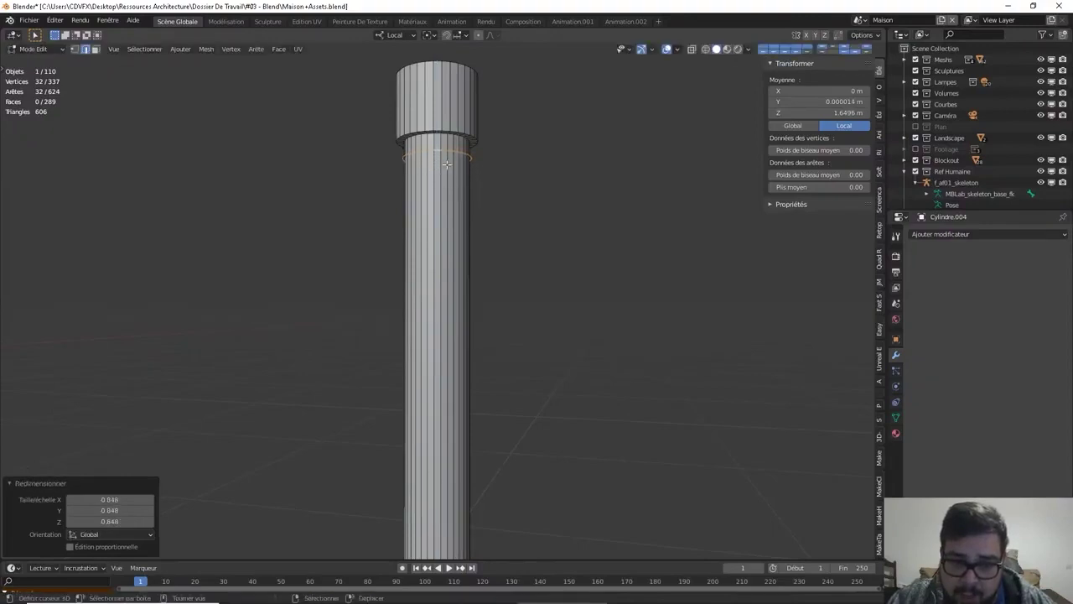
{"action": "middle_click_drag", "start_coordinate": [411, 173], "coordinate": [462, 167]}
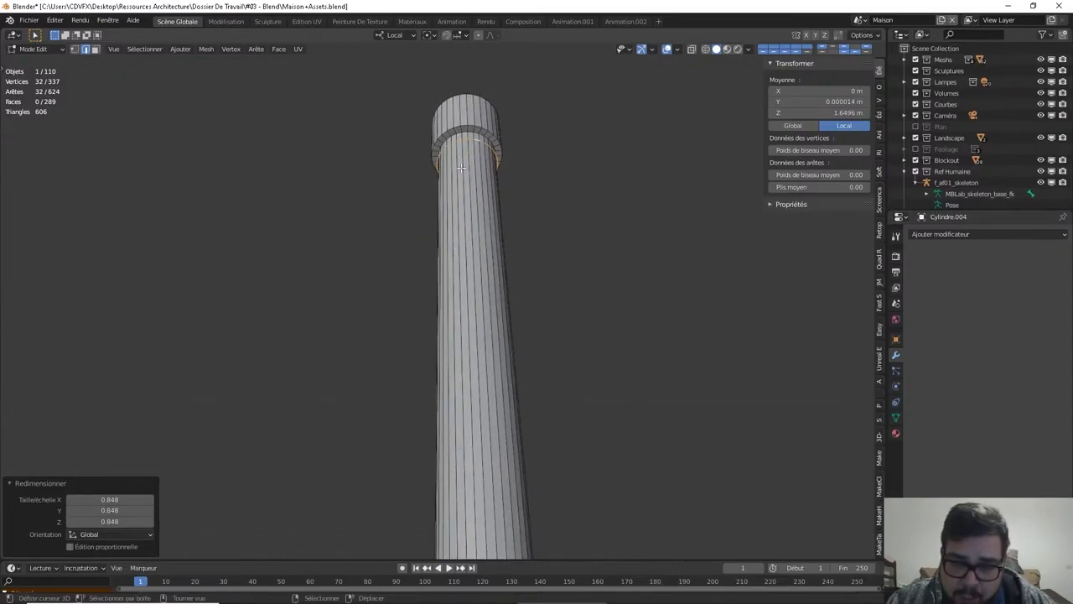
{"action": "middle_click_drag", "start_coordinate": [470, 171], "coordinate": [453, 210]}
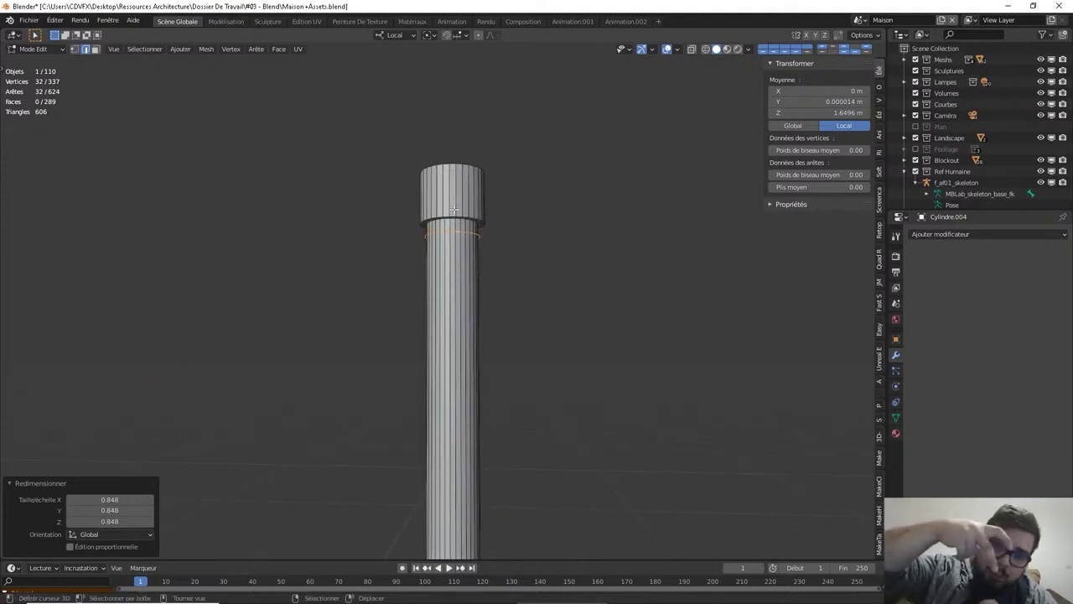
{"action": "middle_click_drag", "start_coordinate": [504, 266], "coordinate": [522, 216]}
{"action": "type", "text": "s"}
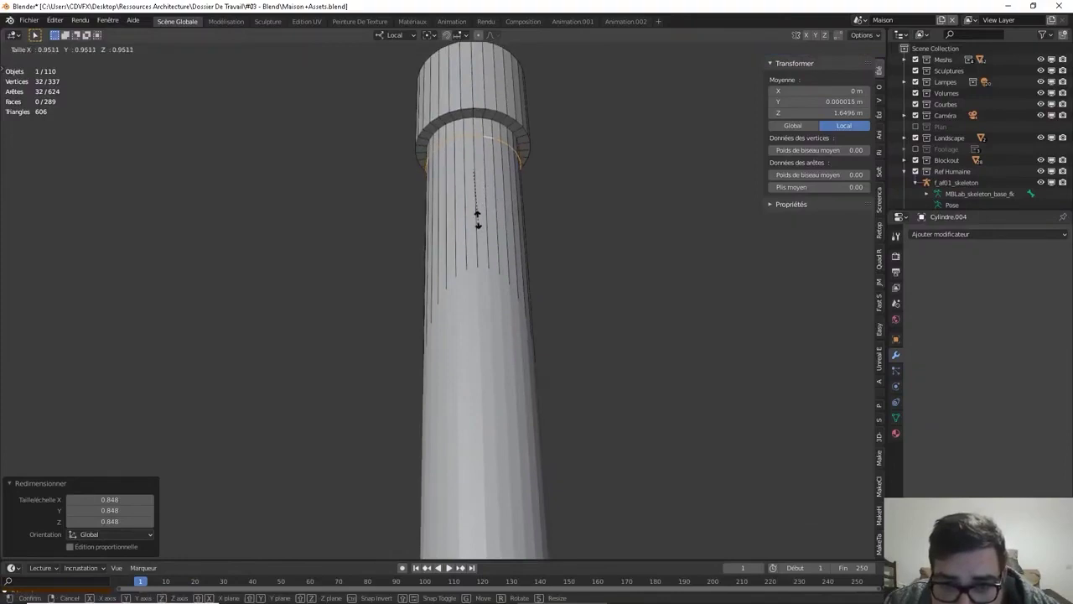
{"action": "type", "text": ".85"}
{"action": "key", "text": "Return"}
{"action": "middle_click_drag", "start_coordinate": [478, 217], "coordinate": [503, 211]}
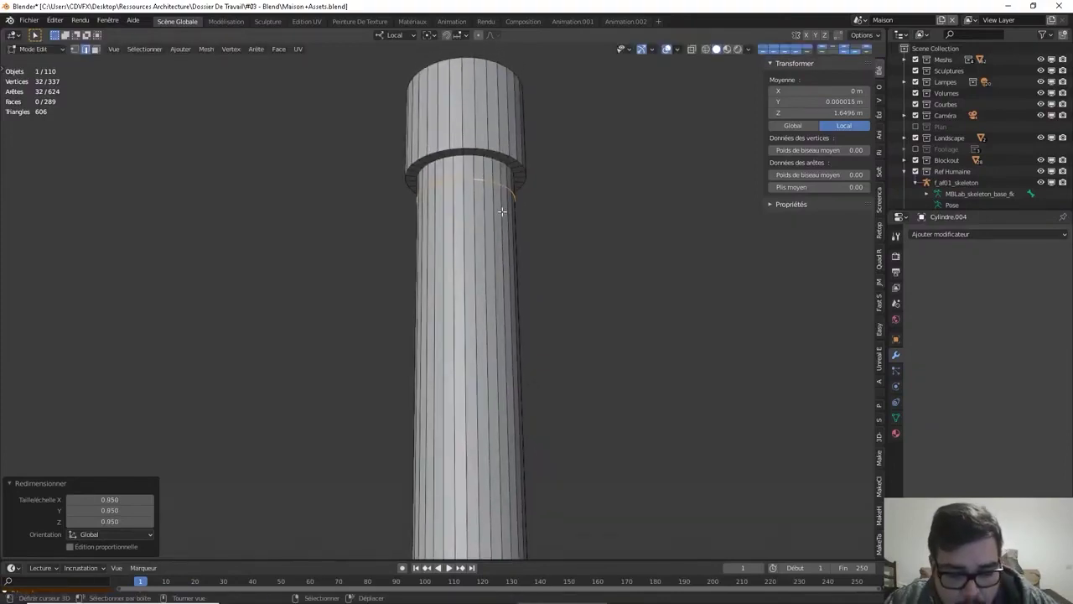
Extrude the loop outward with a scale of 1.25, and extrude its outer edge 0.05 m up along local Z
{"action": "type", "text": "es1.25"}
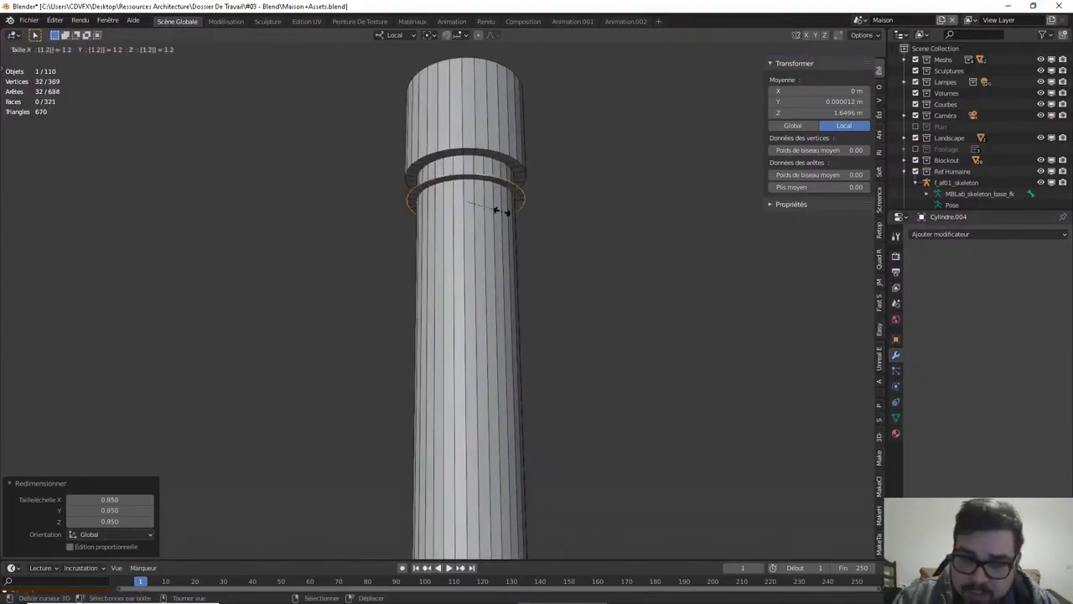
{"action": "key", "text": "Return"}
{"action": "scroll", "coordinate": [537, 201], "scroll_direction": "down", "scroll_amount": 3}
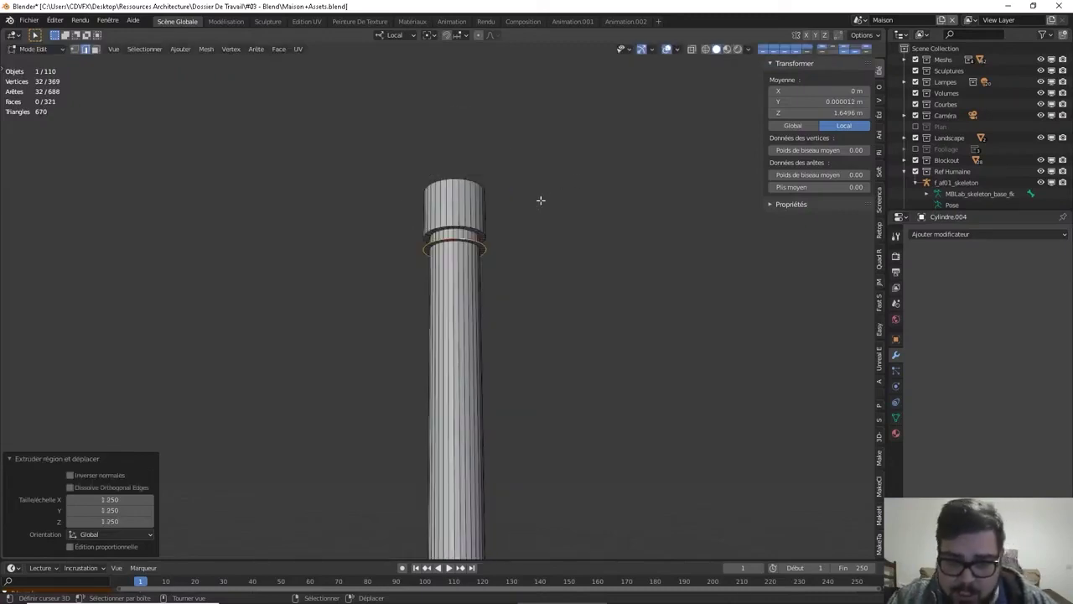
{"action": "key", "text": "e"}
{"action": "key", "text": "z"}
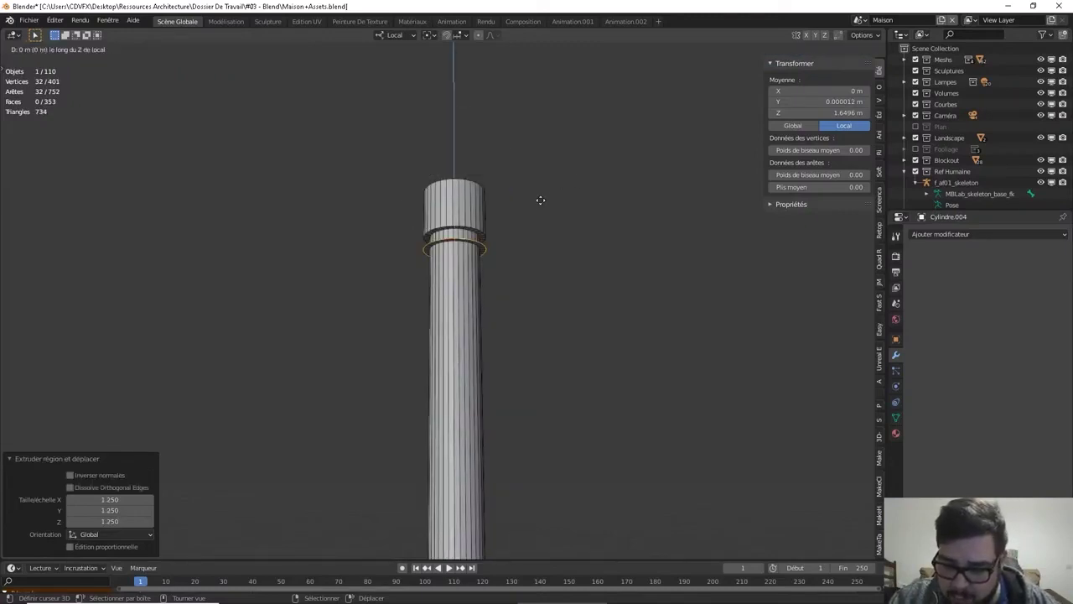
{"action": "type", "text": "0"}
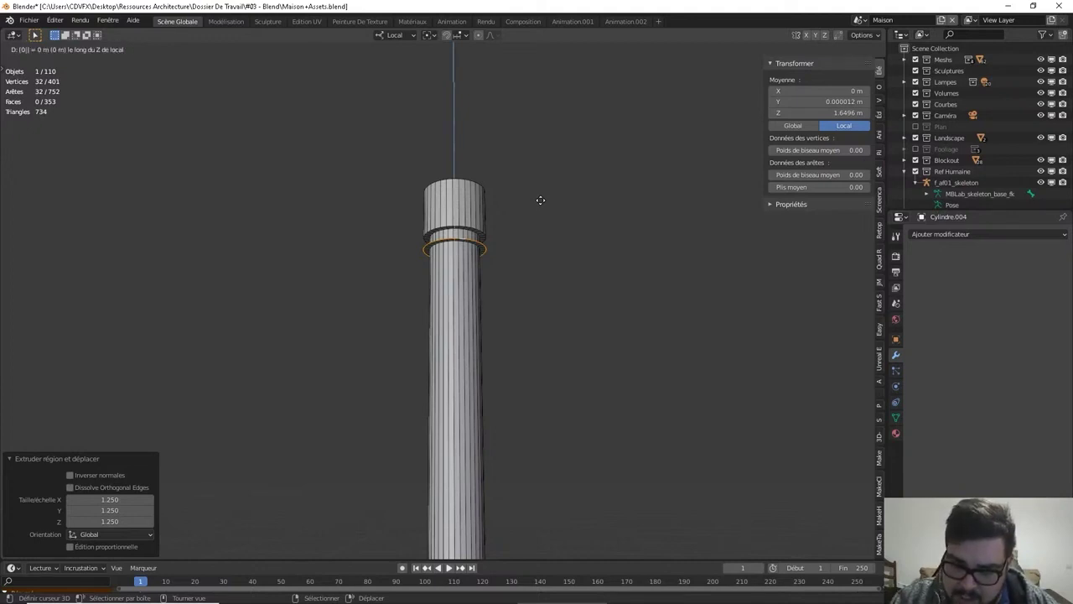
{"action": "type", "text": ".05"}
{"action": "key", "text": "Return"}
Try scaling the sleeve's top loop by 1.255 along local Z
{"action": "type", "text": "s"}
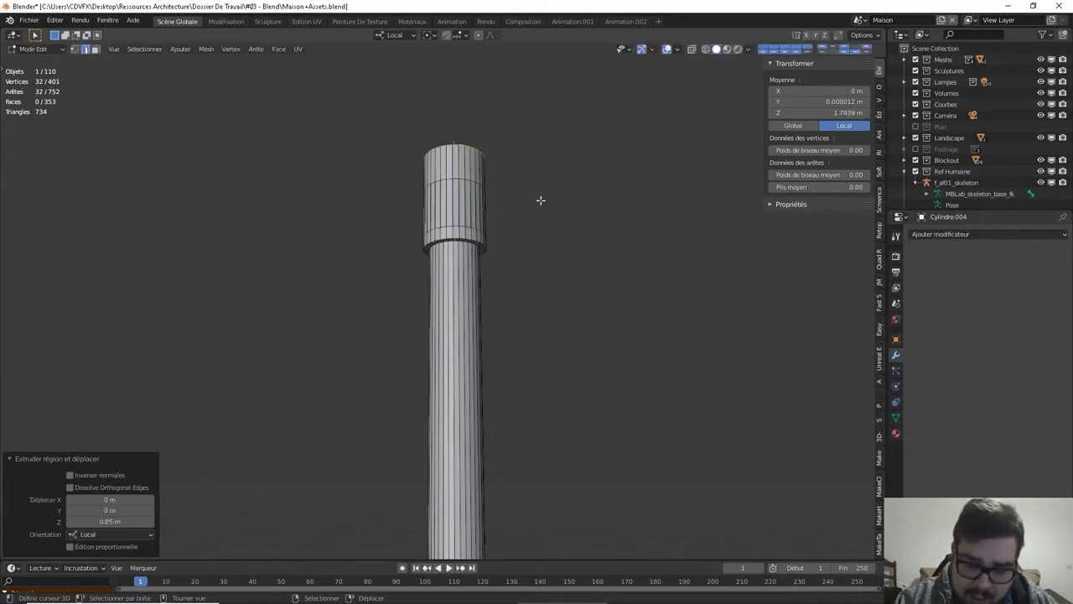
{"action": "type", "text": "z"}
{"action": "type", "text": "1.255"}
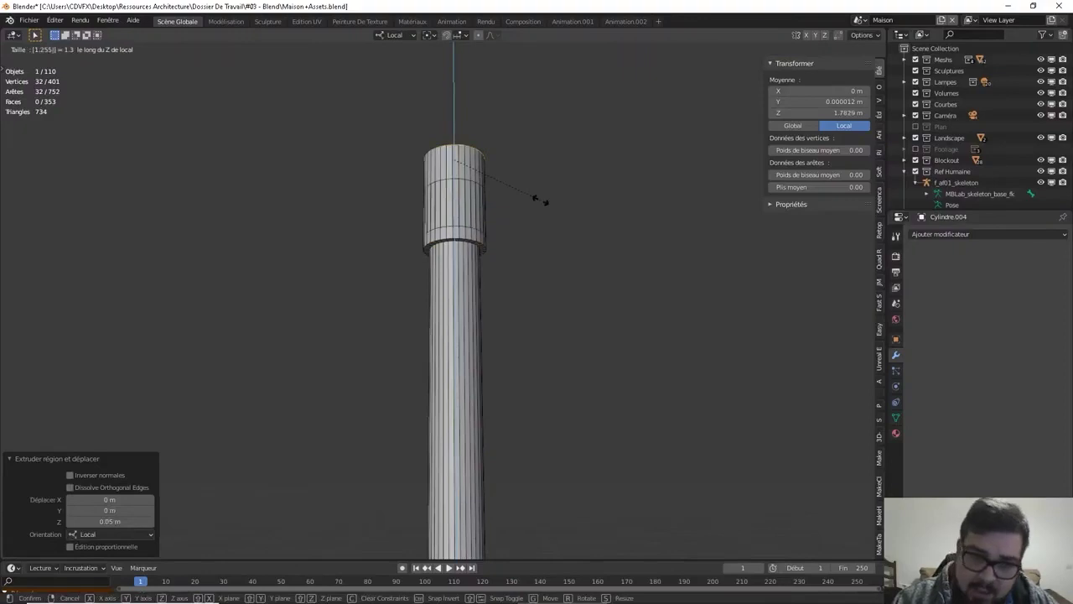
{"action": "key", "text": "Return"}
Try flaring the sleeve by scaling its top loop uniformly by 1.25
{"action": "type", "text": "s1.25"}
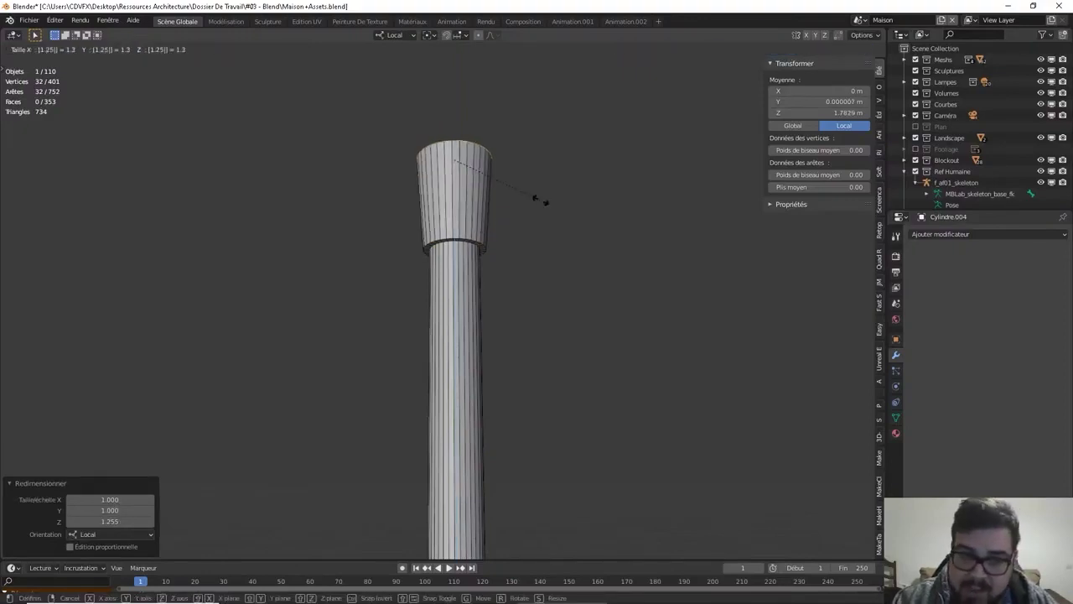
{"action": "key", "text": "Return"}
{"action": "middle_click_drag", "start_coordinate": [512, 202], "coordinate": [517, 329]}
{"action": "key", "text": "s"}
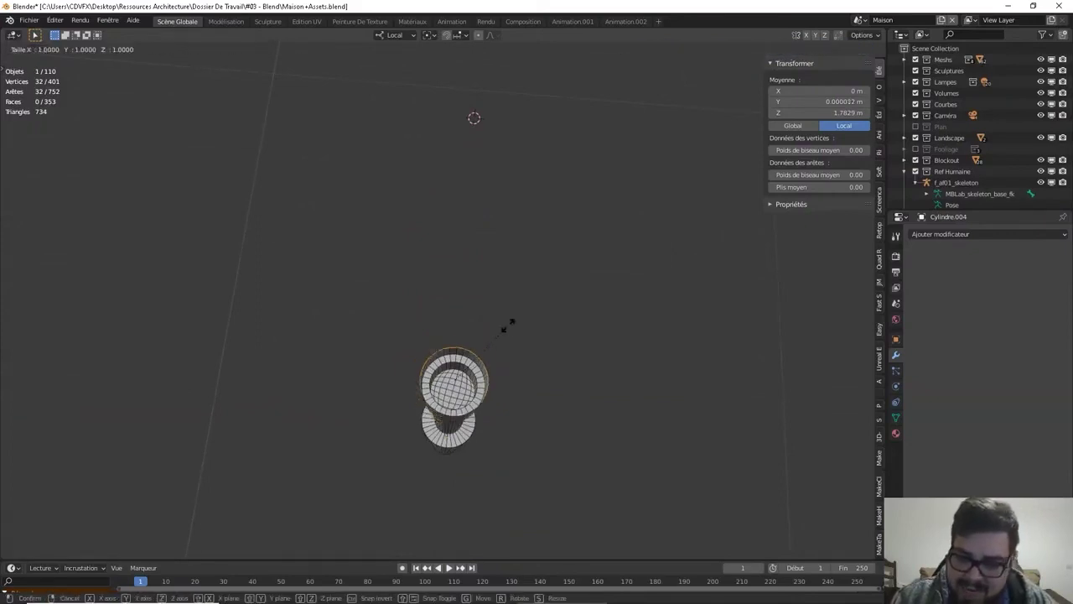
{"action": "type", "text": "1.25"}
{"action": "key", "text": "Return"}
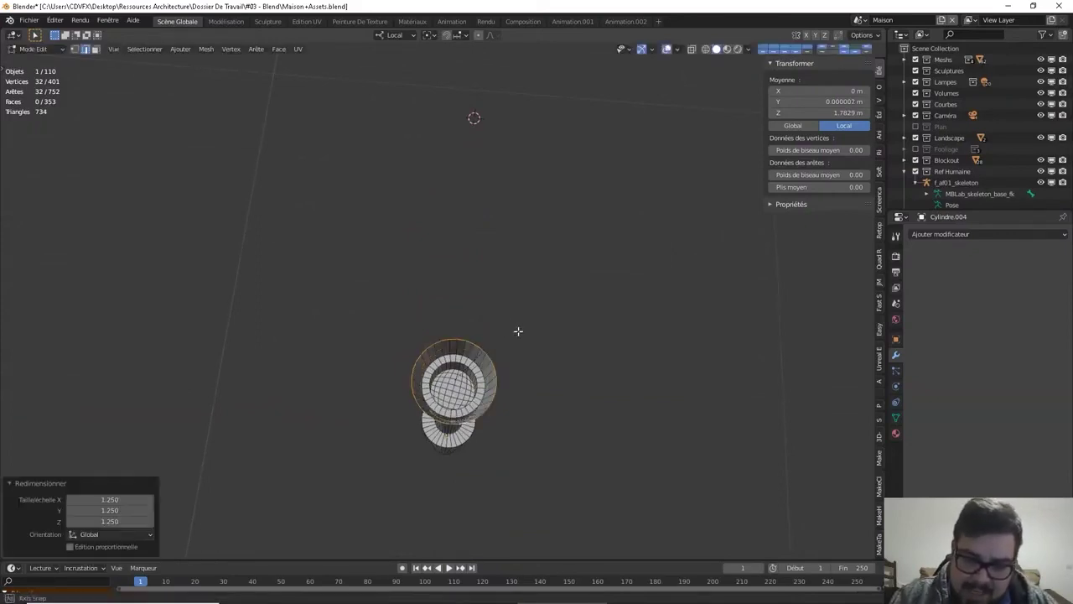
Extrude the flared sleeve's top loop outward with a scale of 1.25 to form a rim
{"action": "middle_click_drag", "start_coordinate": [515, 331], "coordinate": [518, 261]}
{"action": "type", "text": "e"}
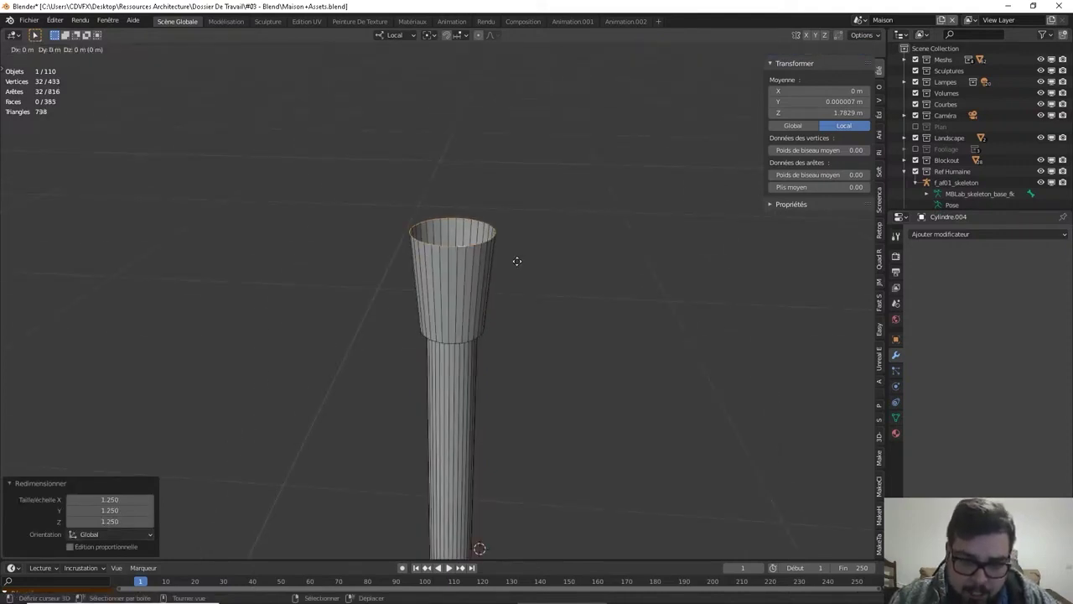
{"action": "type", "text": "s"}
{"action": "type", "text": "1.25"}
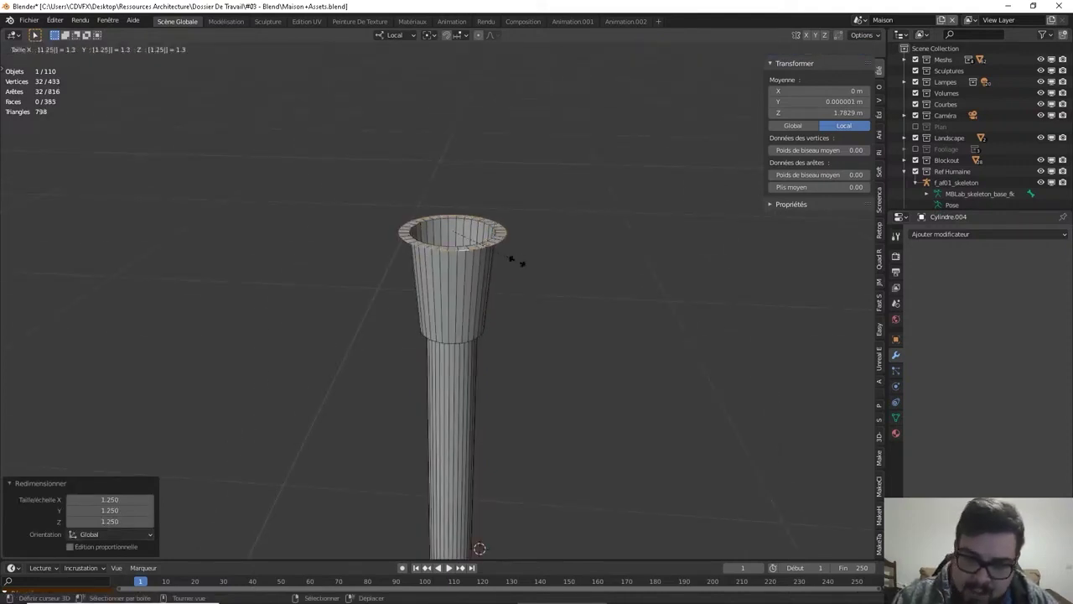
{"action": "key", "text": "Return"}
Extrude the rim's outer loop 0.5 m up along local Z and scale it to 0 to form a pointed top
{"action": "key", "text": "e"}
{"action": "type", "text": "z"}
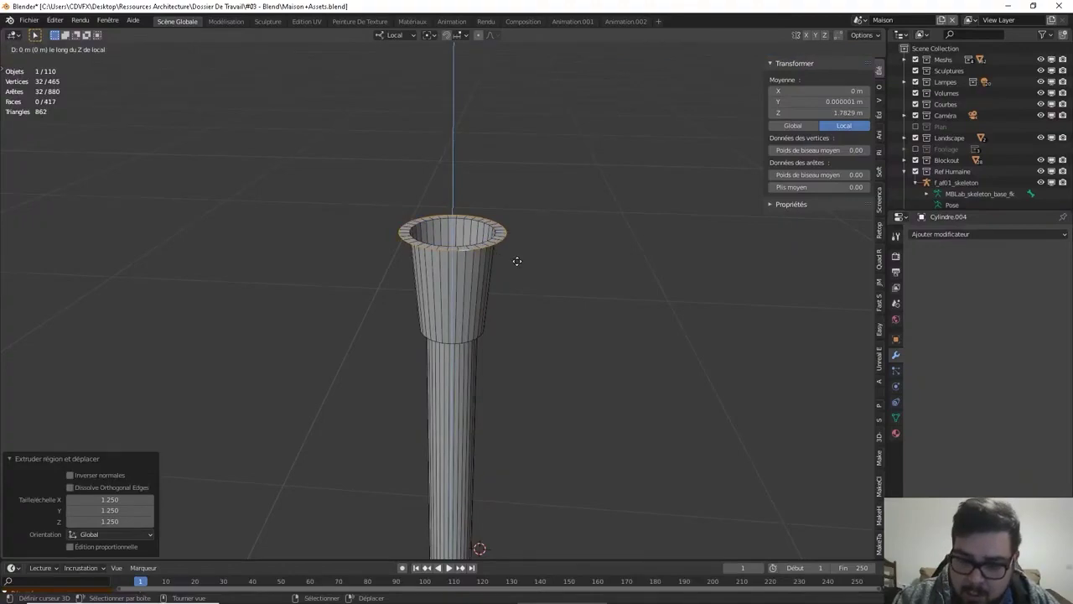
{"action": "type", "text": "0.5"}
{"action": "key", "text": "Return"}
{"action": "scroll", "coordinate": [517, 261], "scroll_direction": "down", "scroll_amount": 1}
{"action": "type", "text": "s"}
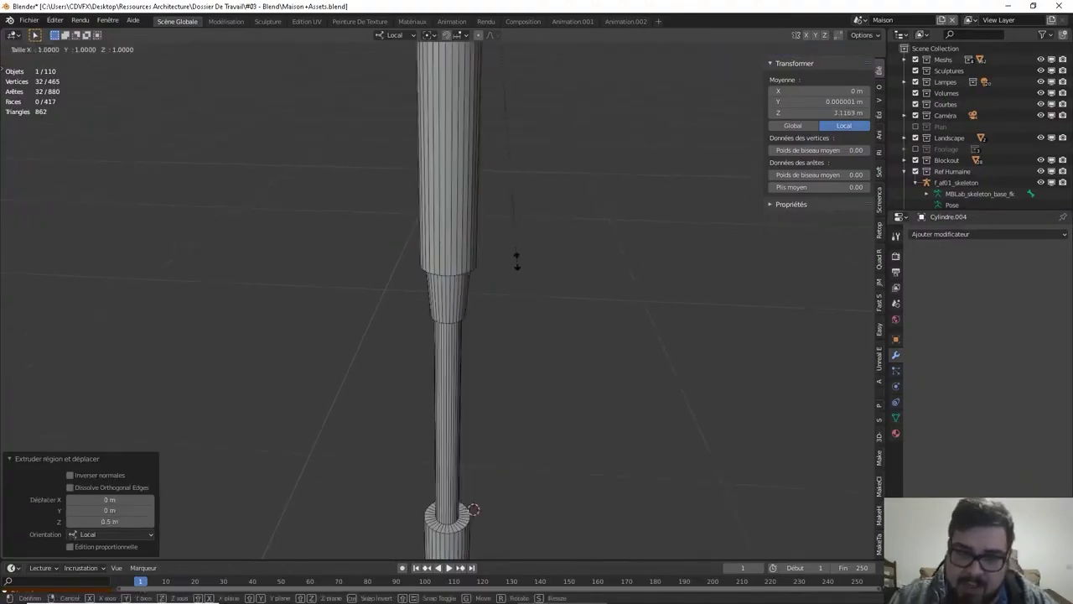
{"action": "type", "text": "0"}
{"action": "key", "text": "Return"}
{"action": "scroll", "coordinate": [503, 251], "scroll_direction": "down", "scroll_amount": 4}
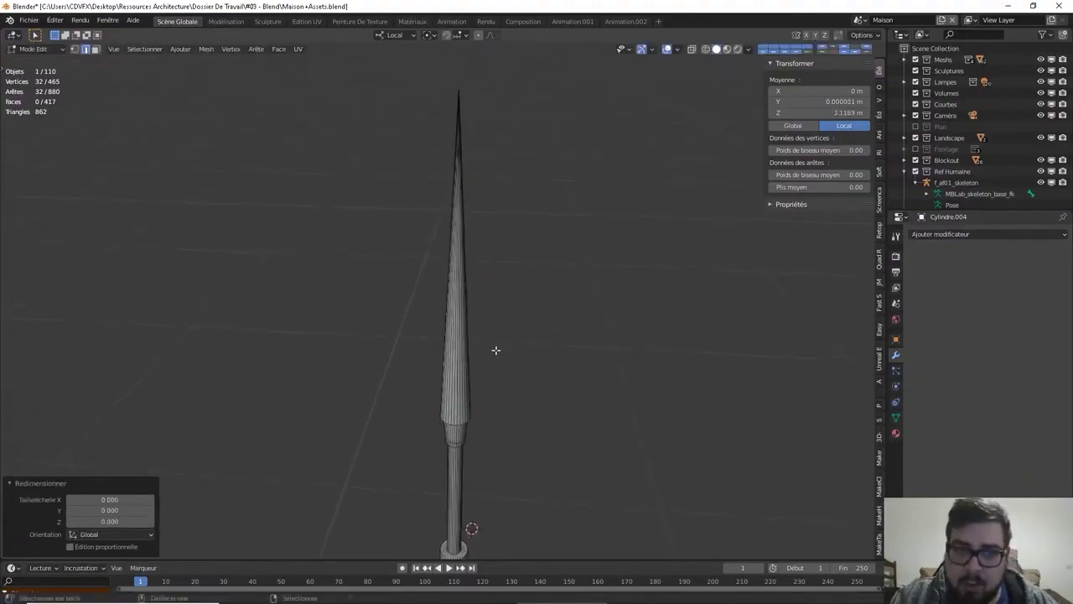
Undo the pointed top, the extruded rim and the 1.25 scaling of the sleeve's top loop
{"action": "key", "text": "ctrl+z"}
{"action": "key", "text": "ctrl+z"}
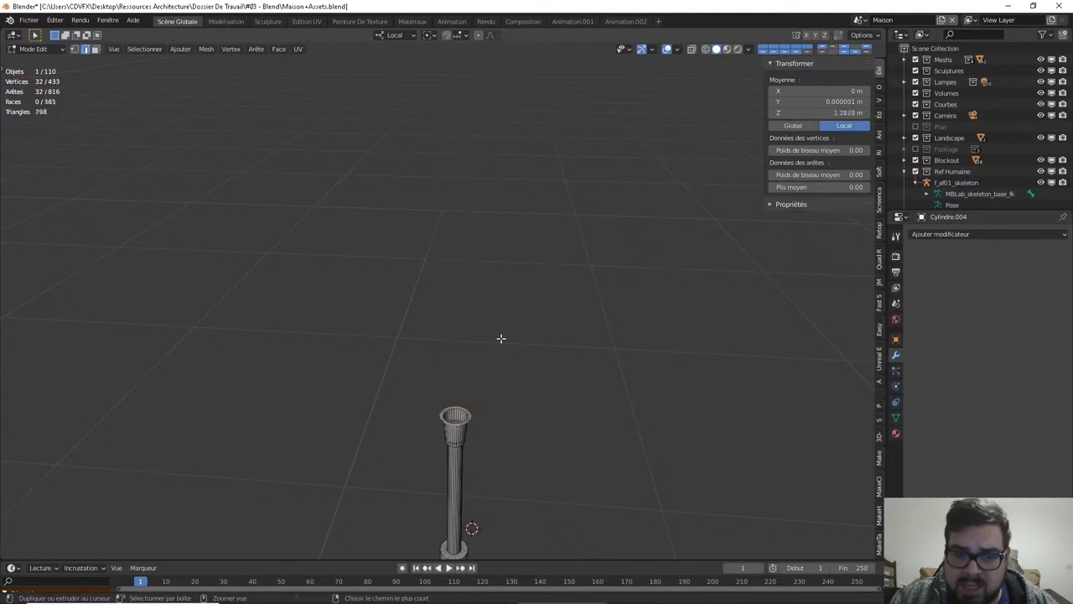
{"action": "middle_click_drag", "start_coordinate": [503, 327], "coordinate": [559, 298]}
{"action": "key", "text": "ctrl+z"}
{"action": "scroll", "coordinate": [497, 384], "scroll_direction": "up", "scroll_amount": 3}
{"action": "scroll", "coordinate": [559, 298], "scroll_direction": "up", "scroll_amount": 1}
{"action": "key", "text": "s"}
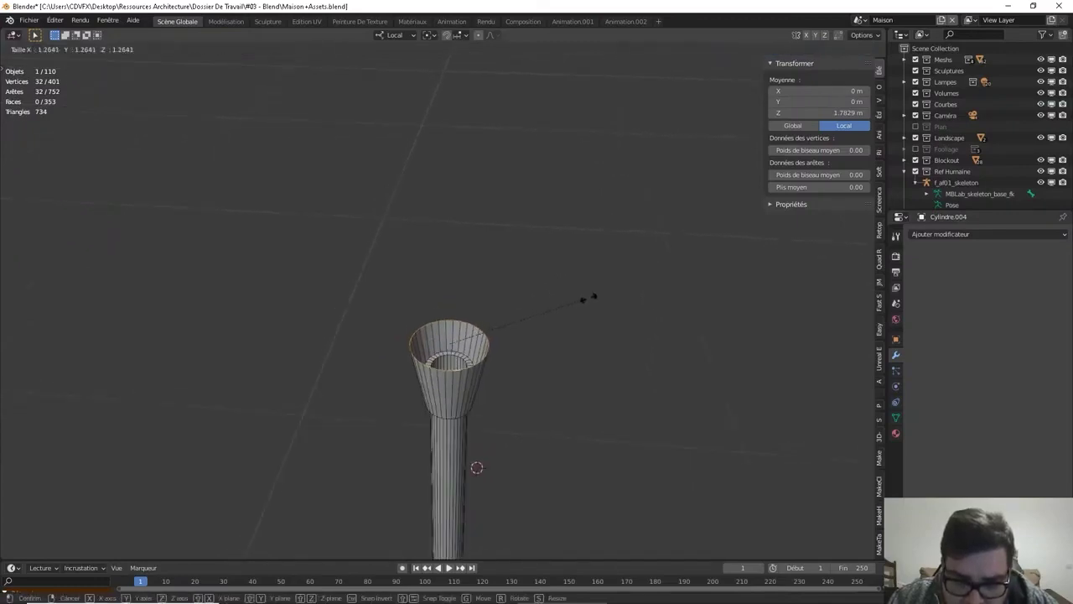
{"action": "key", "text": "Escape"}
{"action": "key", "text": "ctrl+z"}
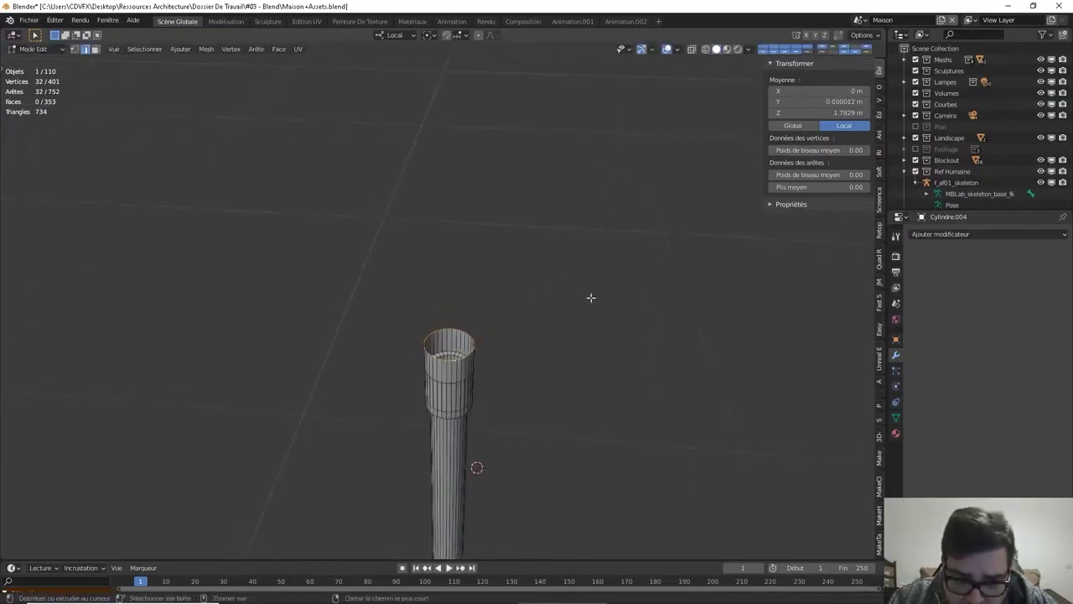
Flare the sleeve around the head by scaling its top loop by 1.75
{"action": "key", "text": "s"}
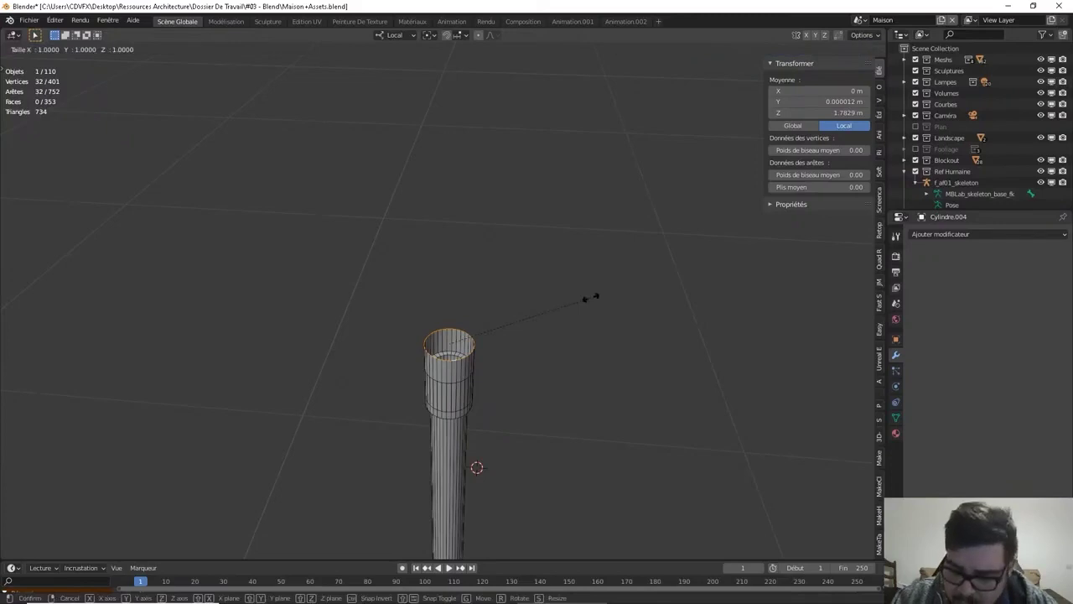
{"action": "type", "text": "1.75"}
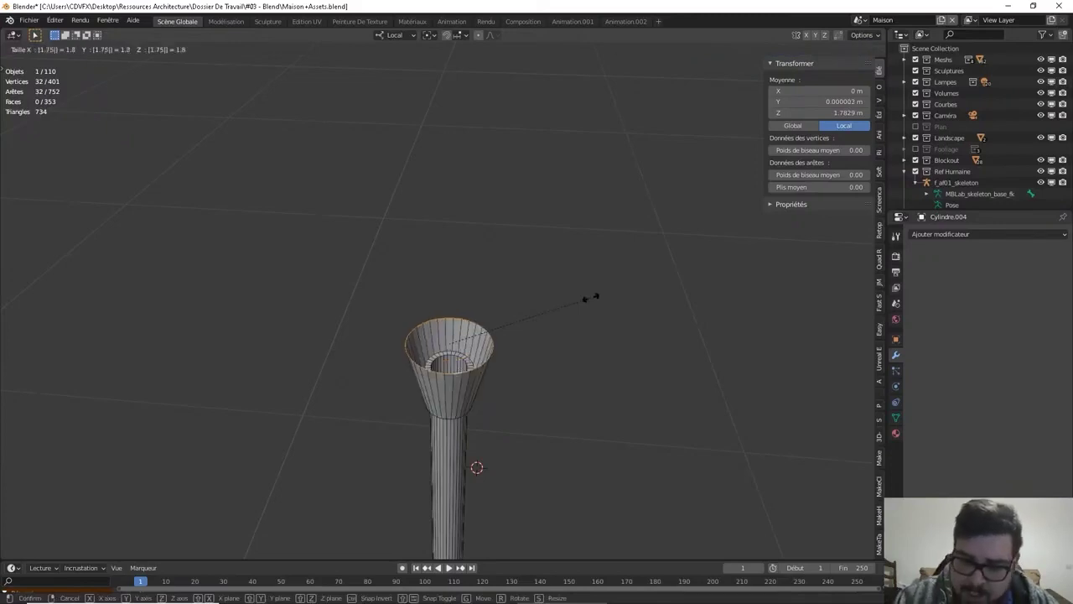
{"action": "key", "text": "Return"}
Extrude the flared sleeve's top loop
{"action": "key", "text": "e"}
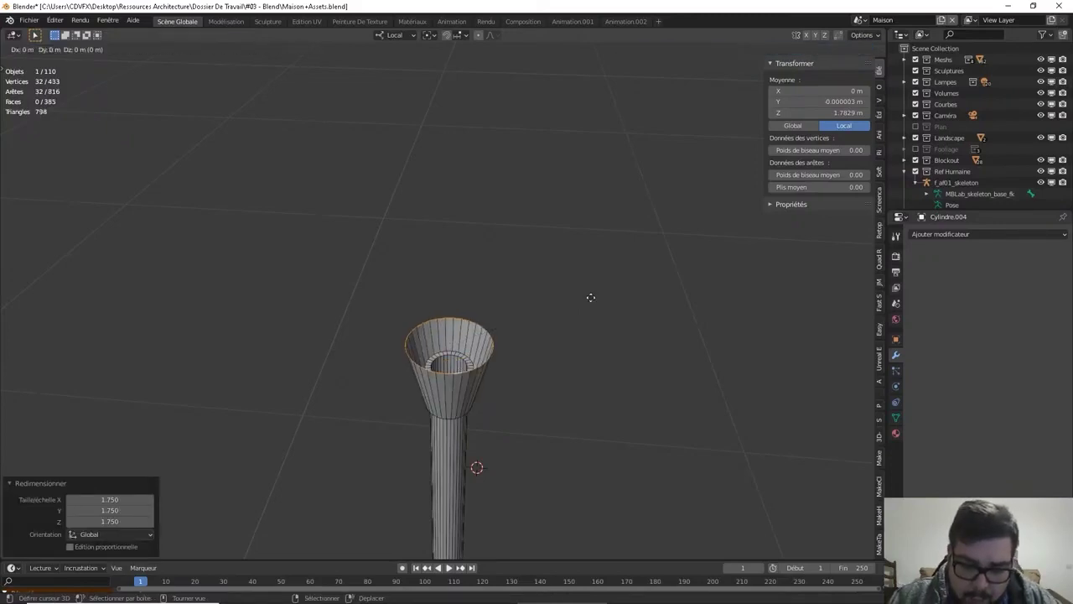
Extrude the flared rim 0.025 m up along local Z, and extrude its top edge inward at a scale of 0.75
{"action": "key", "text": "z"}
{"action": "key", "text": "z"}
{"action": "type", "text": "0.025"}
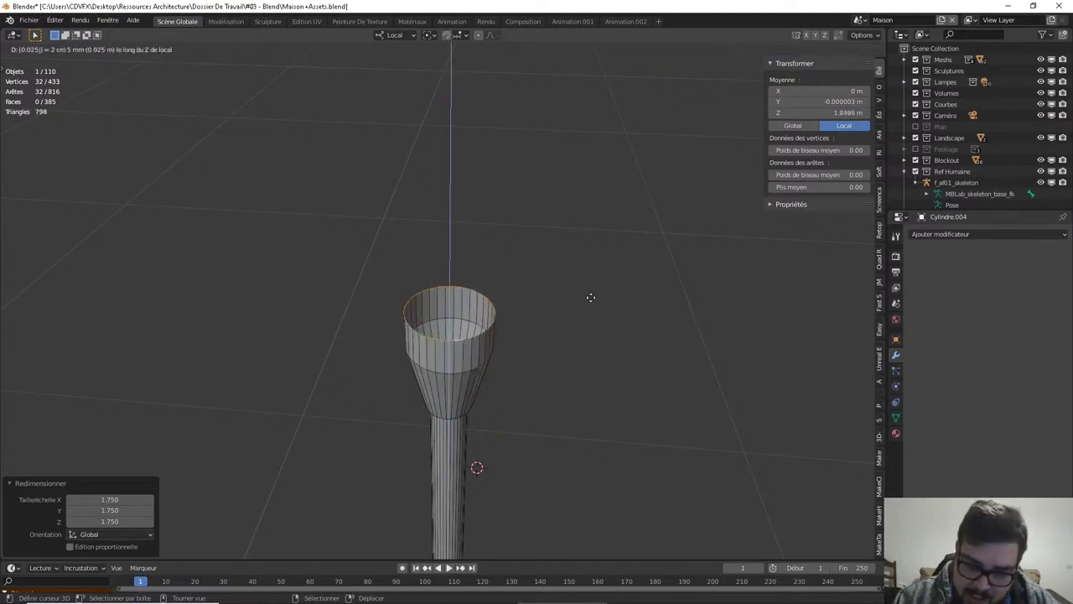
{"action": "key", "text": "Return"}
{"action": "key", "text": "e"}
{"action": "type", "text": "s"}
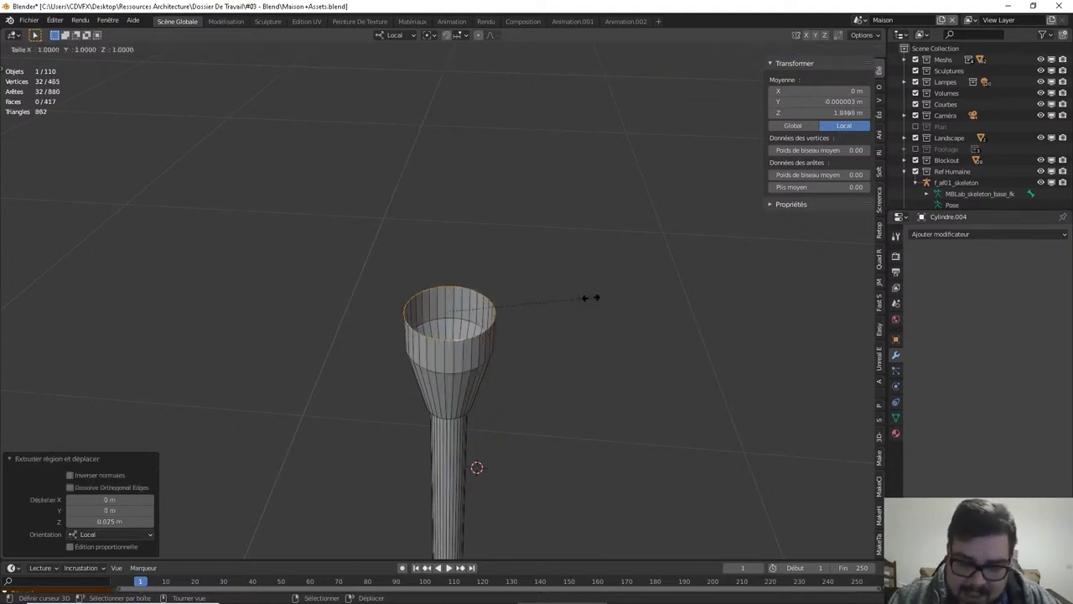
{"action": "type", "text": "0.75"}
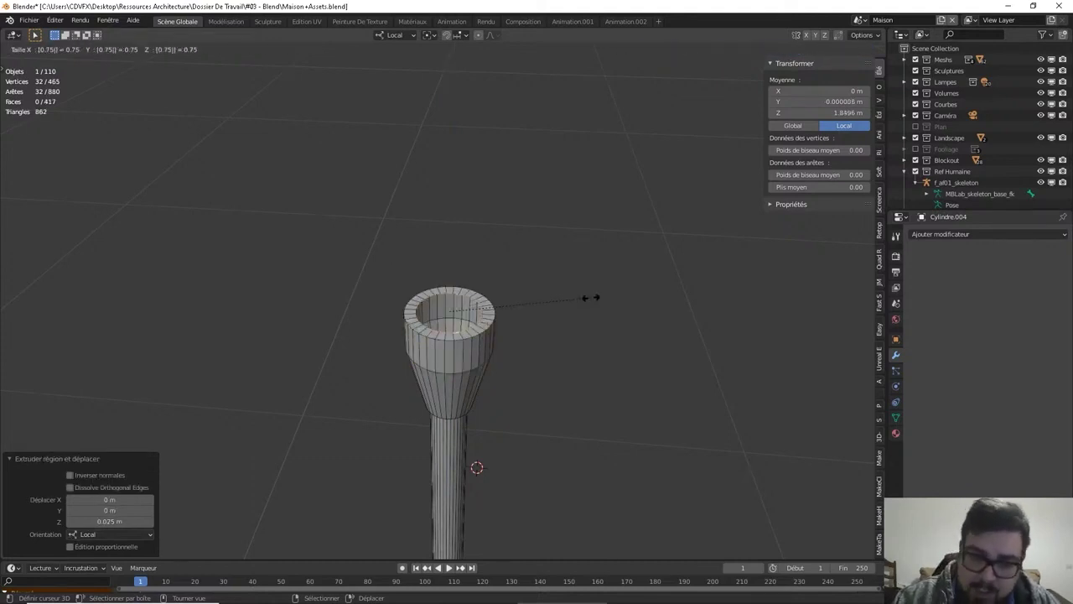
{"action": "key", "text": "Return"}
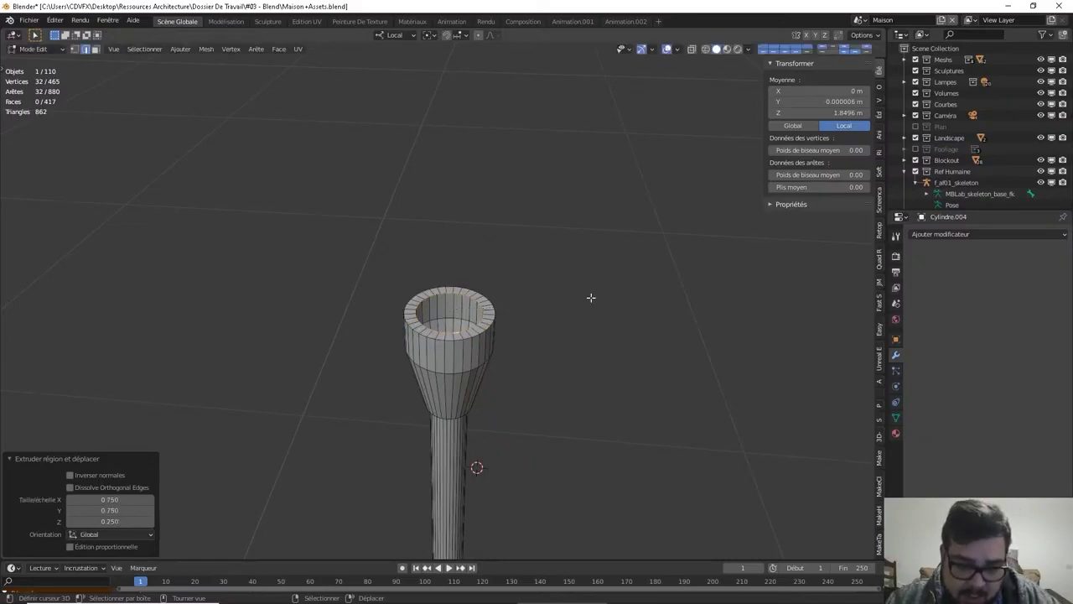
Extrude the inner edge loop 0.05 m up along local Z to form a narrower cylinder above the collar
{"action": "type", "text": "ez02"}
{"action": "key", "text": "BackSpace"}
{"action": "type", "text": "."}
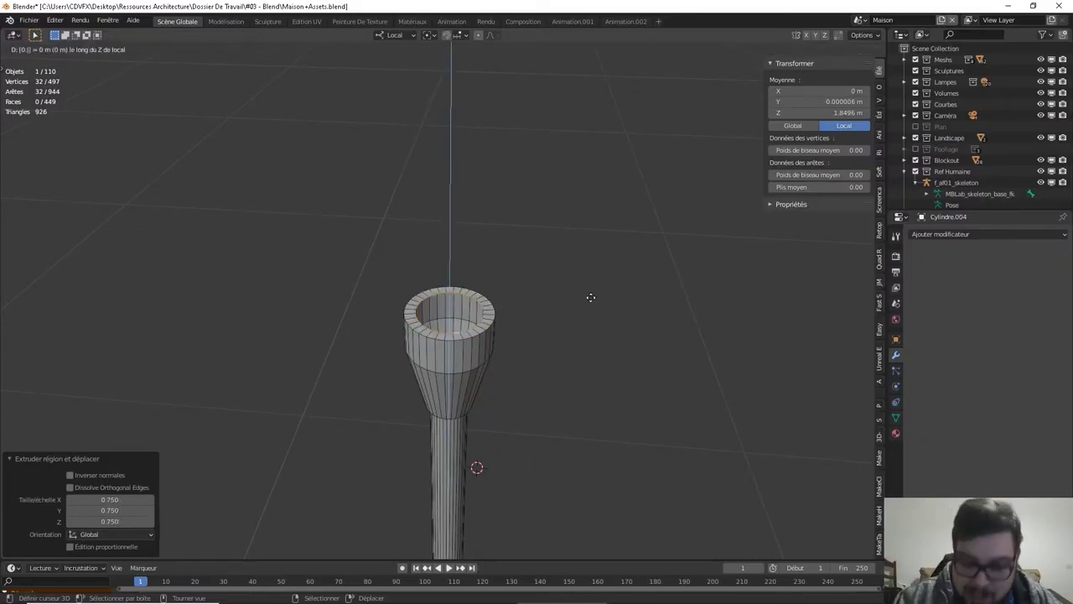
{"action": "type", "text": "000"}
{"action": "key", "text": "BackSpace"}
{"action": "key", "text": "BackSpace"}
{"action": "key", "text": "BackSpace"}
{"action": "key", "text": "BackSpace"}
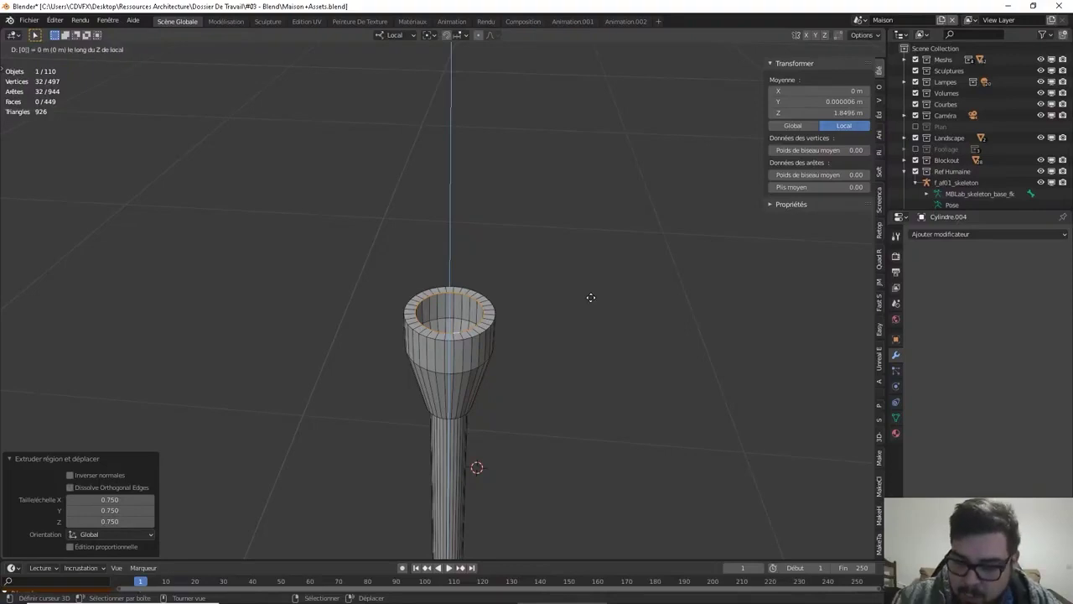
{"action": "type", "text": ".05"}
{"action": "key", "text": "Return"}
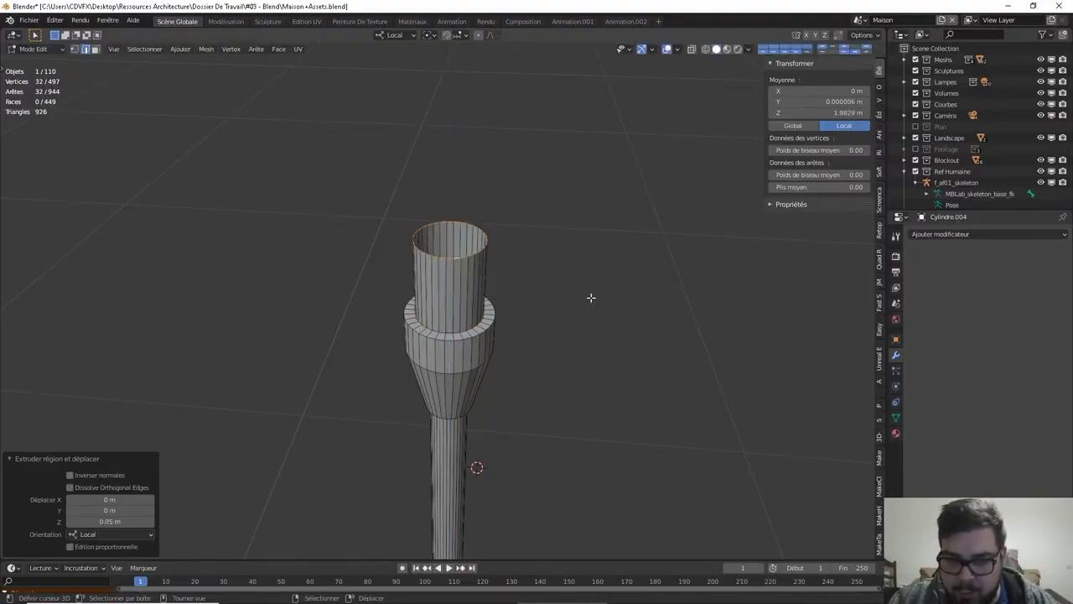
Extrude the cylinder's top edge inward at a scale of 0.75, and extrude that inner loop 0.05 m upward
{"action": "type", "text": "es0"}
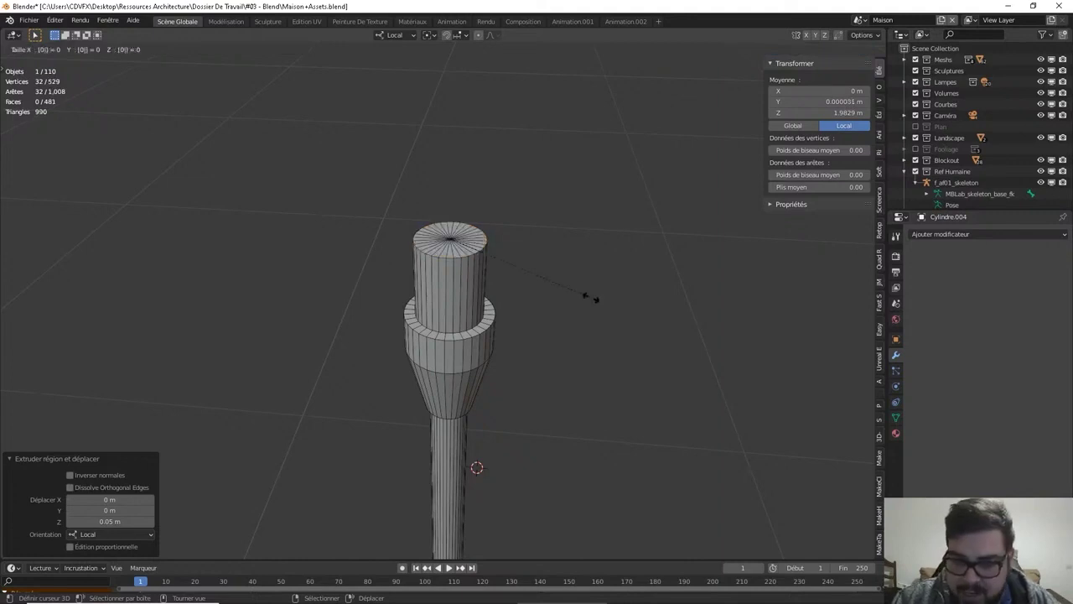
{"action": "type", "text": ".75"}
{"action": "type", "text": "e"}
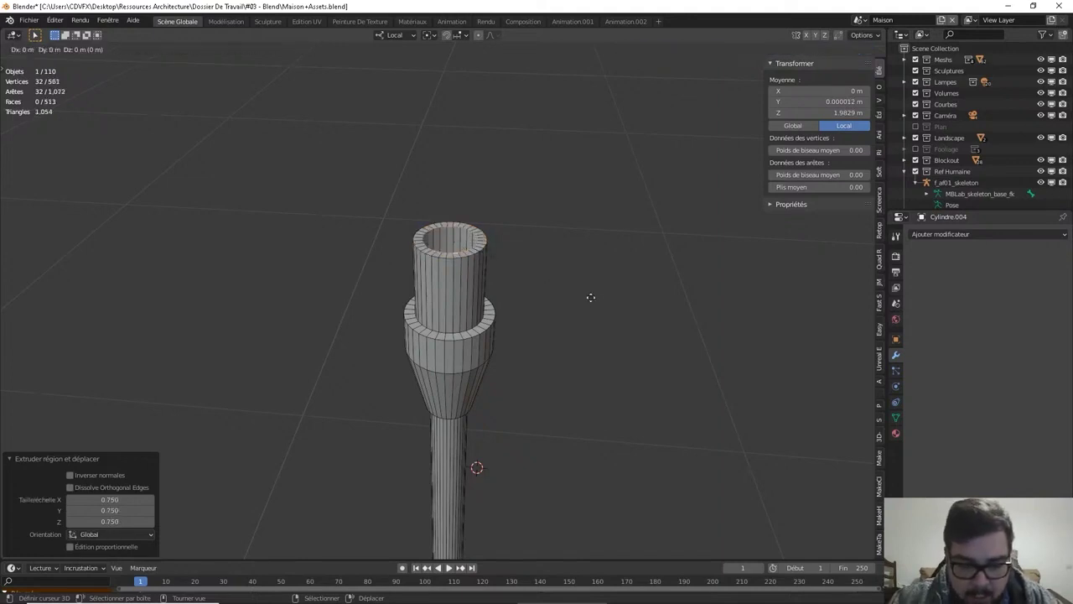
{"action": "type", "text": "0.05"}
{"action": "key", "text": "Return"}
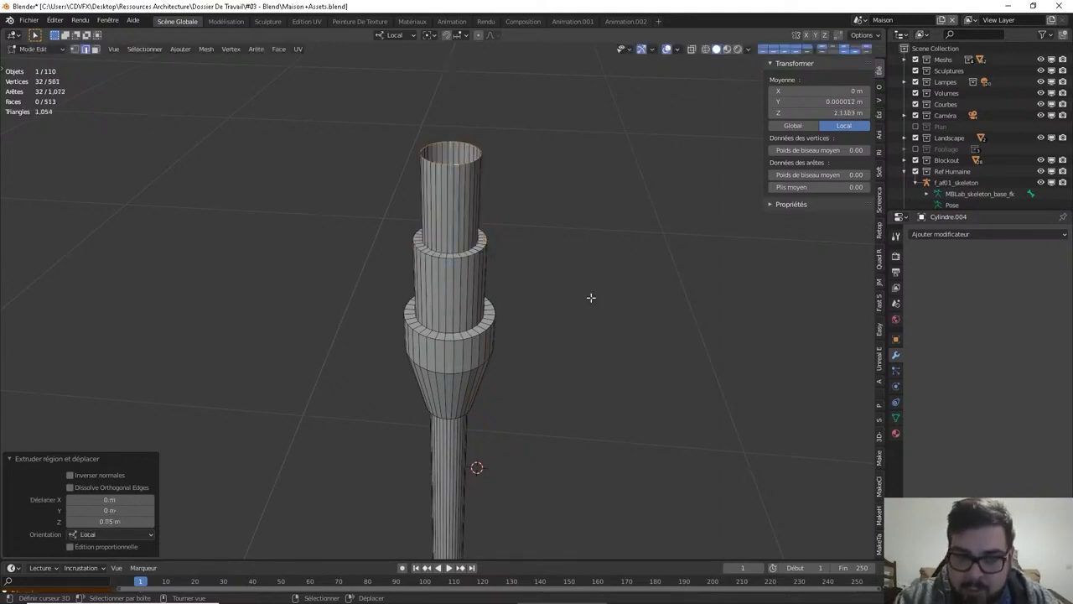
Scale the uppermost edge loop to 0.05 to taper the top section into a pointed cone
{"action": "type", "text": "s"}
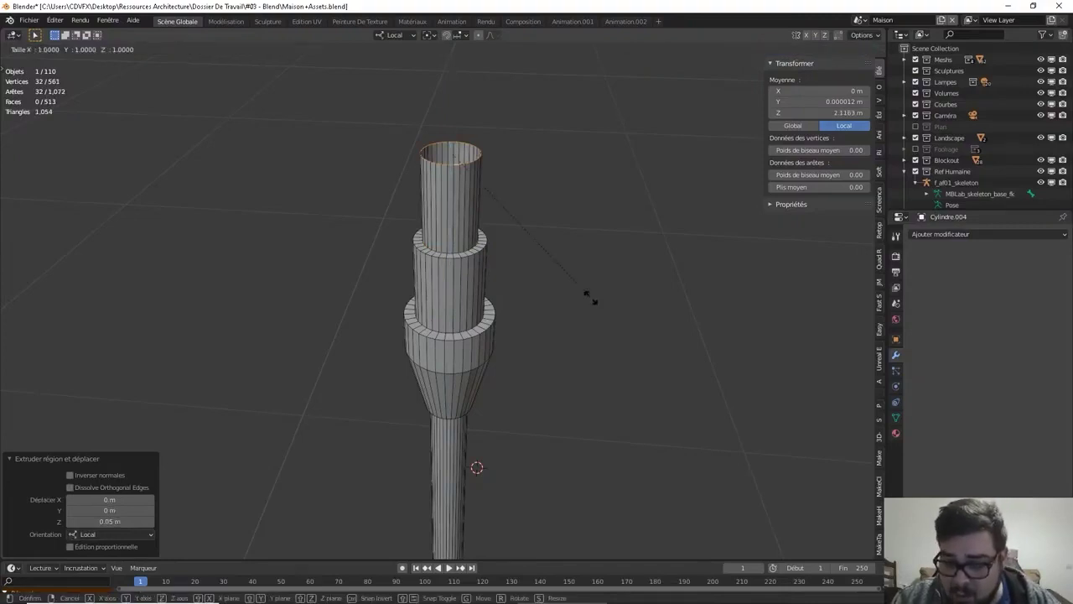
{"action": "type", "text": "0.95"}
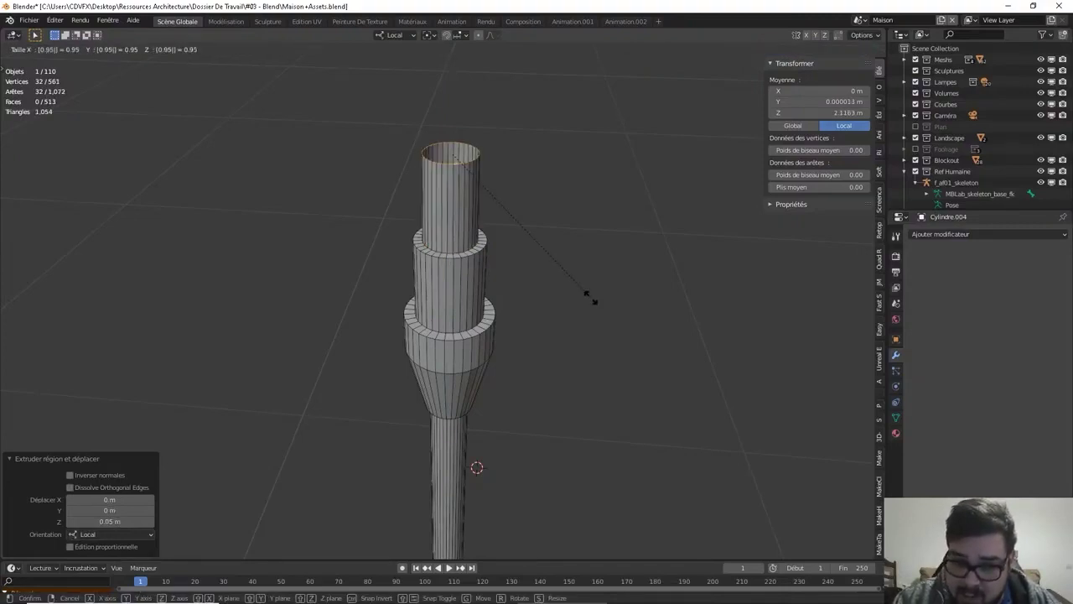
{"action": "key", "text": "BackSpace"}
{"action": "key", "text": "BackSpace"}
{"action": "key", "text": "BackSpace"}
{"action": "key", "text": "BackSpace"}
{"action": "type", "text": "0"}
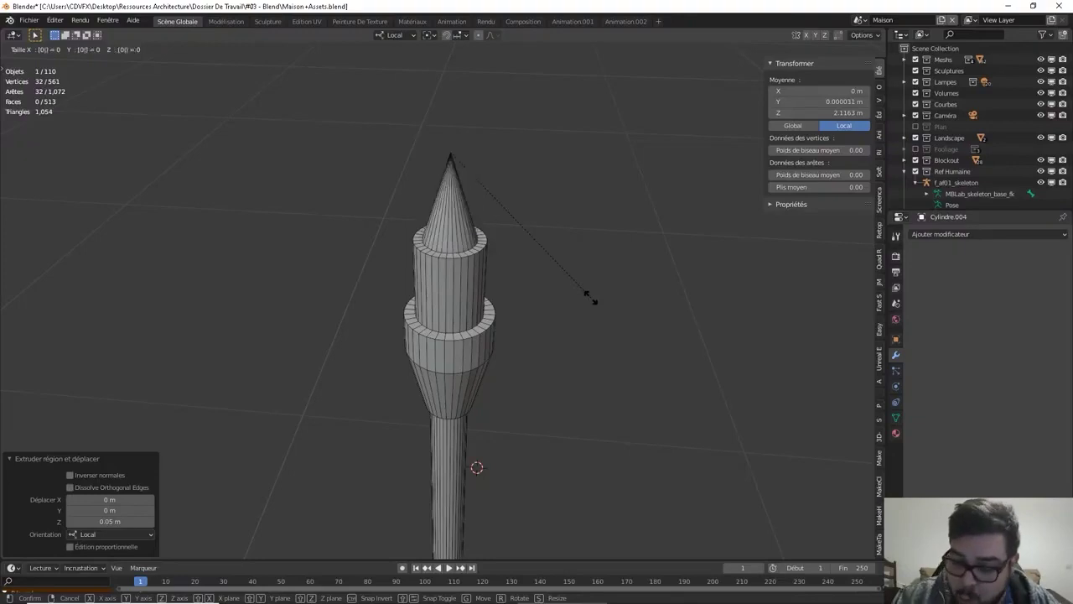
{"action": "key", "text": "Return"}
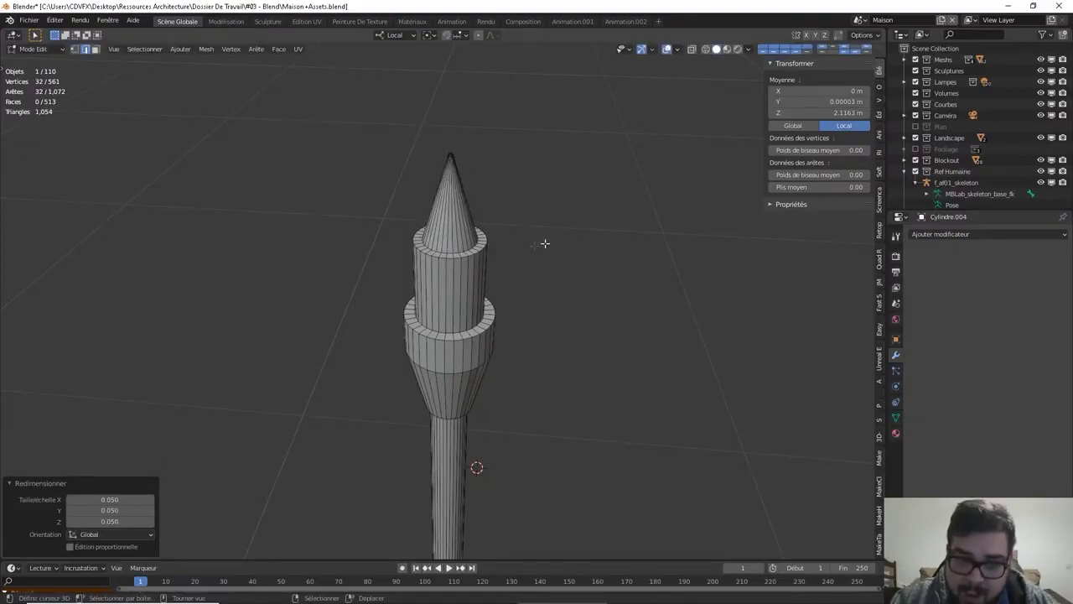
Try a viewport clip start of 0.1 m near the cone's tip, and restore it to 0.001 m
{"action": "middle_click_drag", "start_coordinate": [545, 243], "coordinate": [471, 244]}
{"action": "scroll", "coordinate": [429, 189], "scroll_direction": "up", "scroll_amount": 2}
{"action": "scroll", "coordinate": [397, 201], "scroll_direction": "down", "scroll_amount": 1}
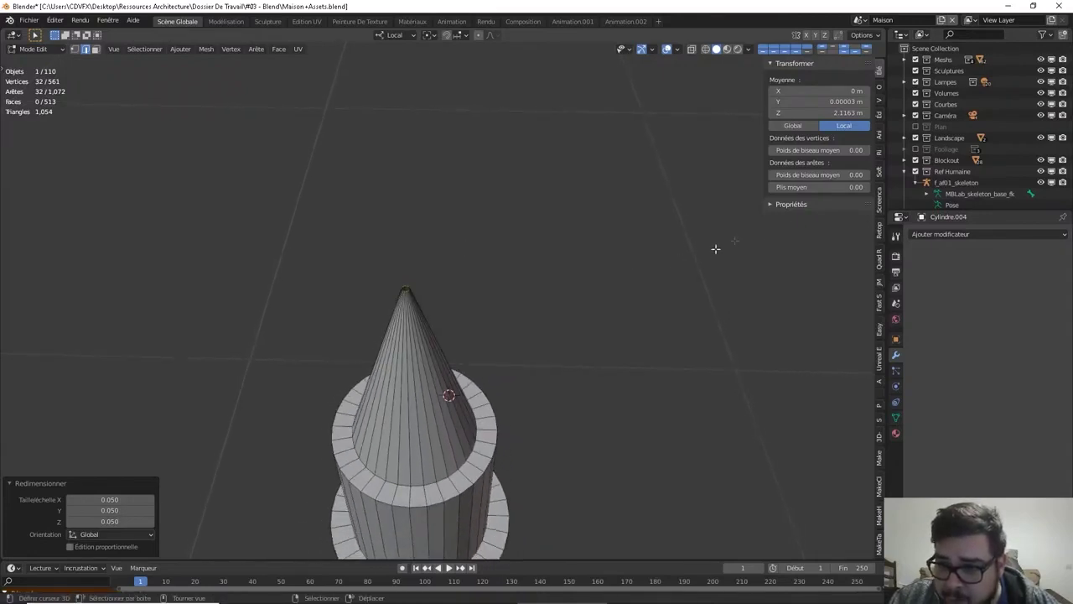
{"action": "left_click", "coordinate": [880, 99]}
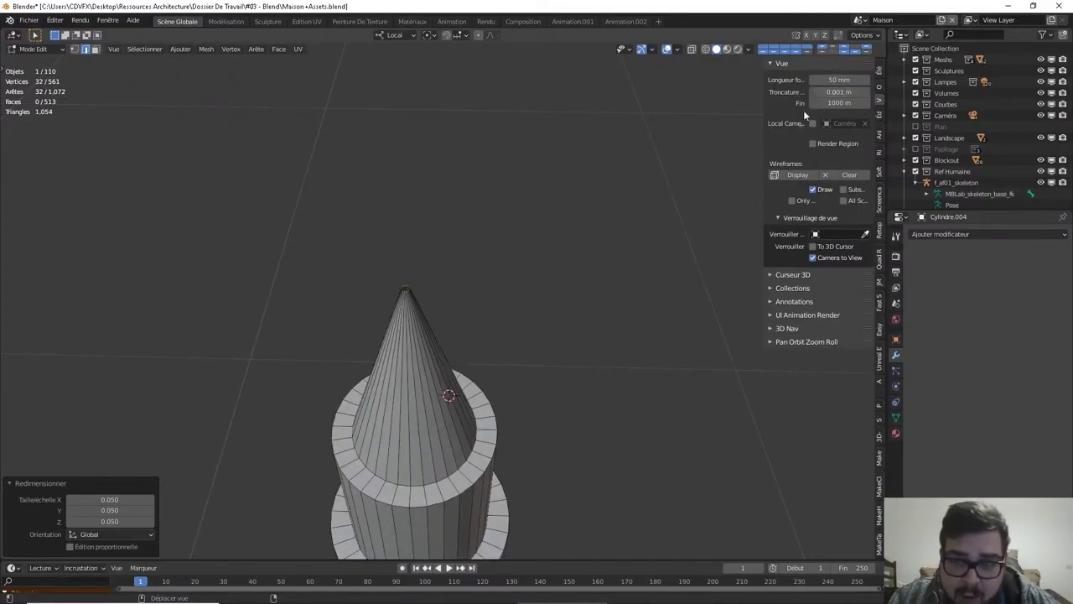
{"action": "middle_click_drag", "start_coordinate": [534, 319], "coordinate": [582, 260]}
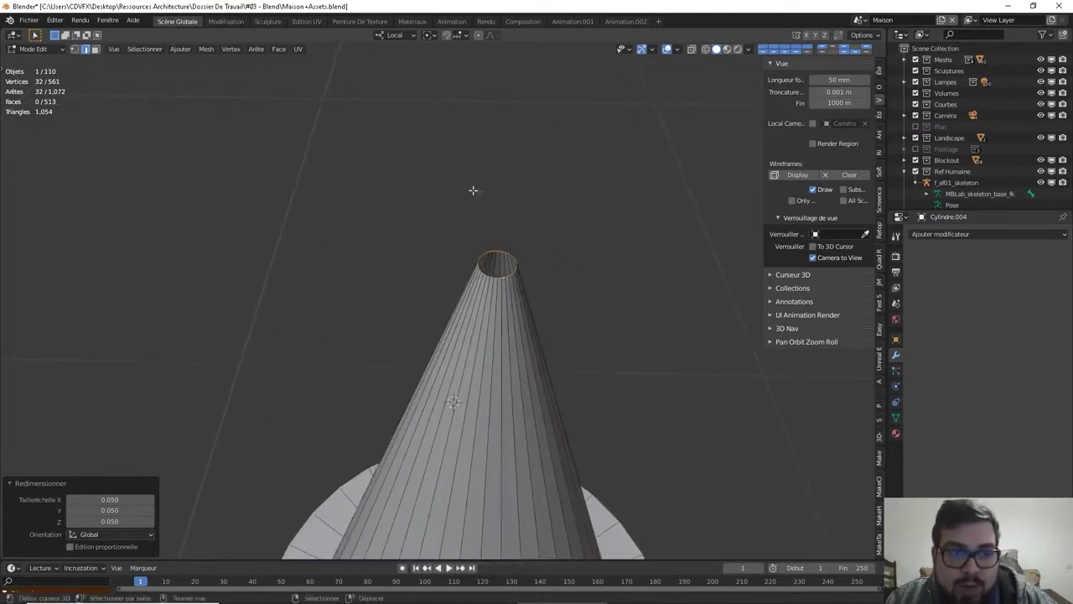
{"action": "left_click", "coordinate": [829, 92]}
{"action": "type", "text": "0"}
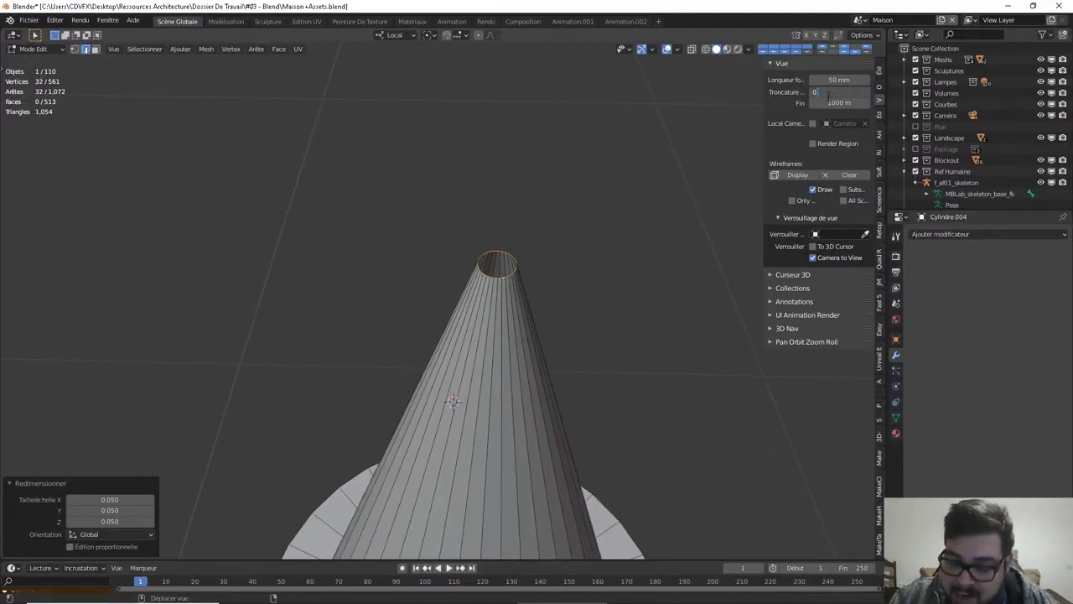
{"action": "type", "text": ".1"}
{"action": "key", "text": "Return"}
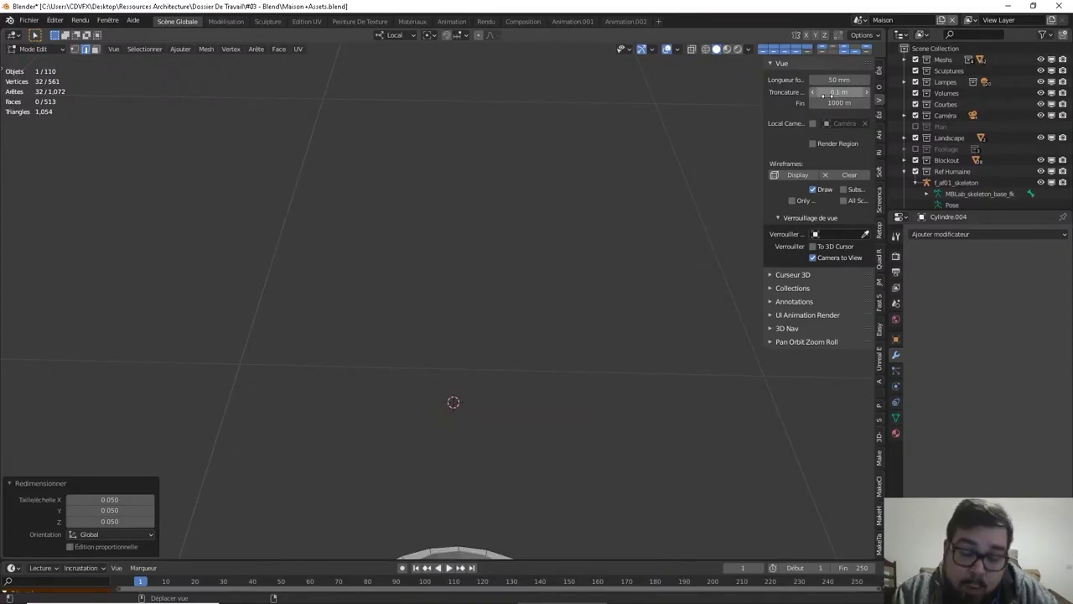
{"action": "mouse_move", "coordinate": [826, 94]}
{"action": "left_mouse_down"}
{"action": "mouse_move", "coordinate": [855, 94]}
{"action": "mouse_move", "coordinate": [826, 94]}
{"action": "left_mouse_up"}
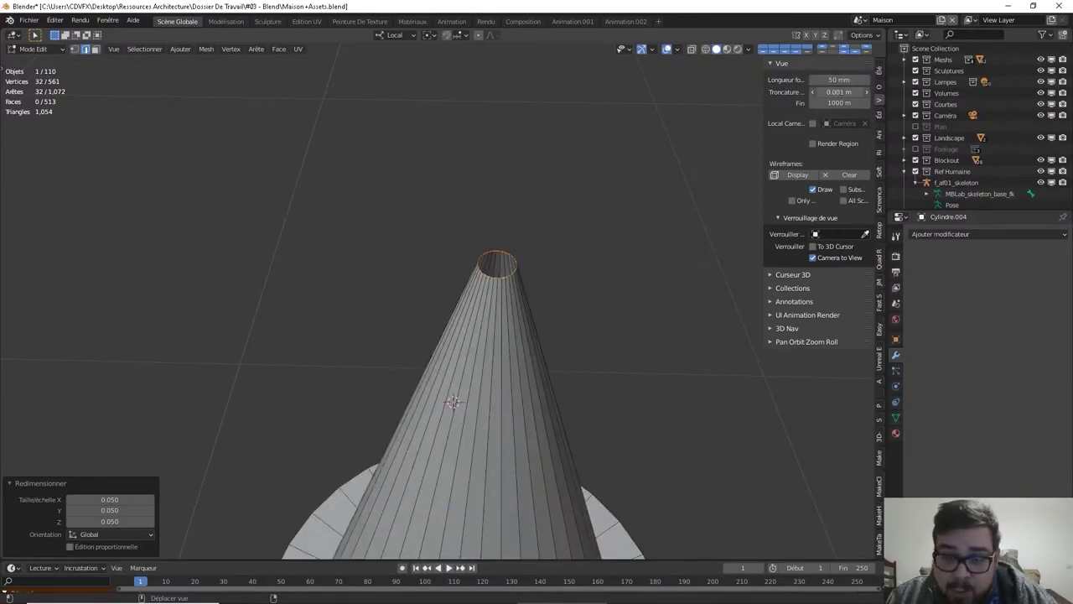
Close the open tip of the cone with a grid fill, and inspect the post in Object Mode
{"action": "left_click", "coordinate": [278, 49]}
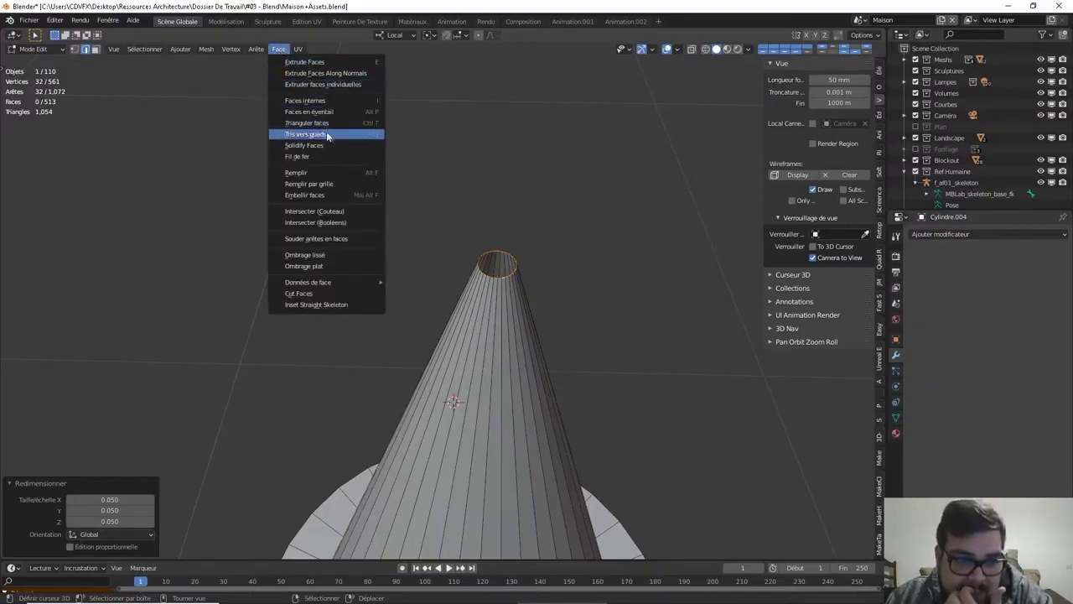
{"action": "left_click", "coordinate": [350, 183]}
{"action": "key", "text": "Tab"}
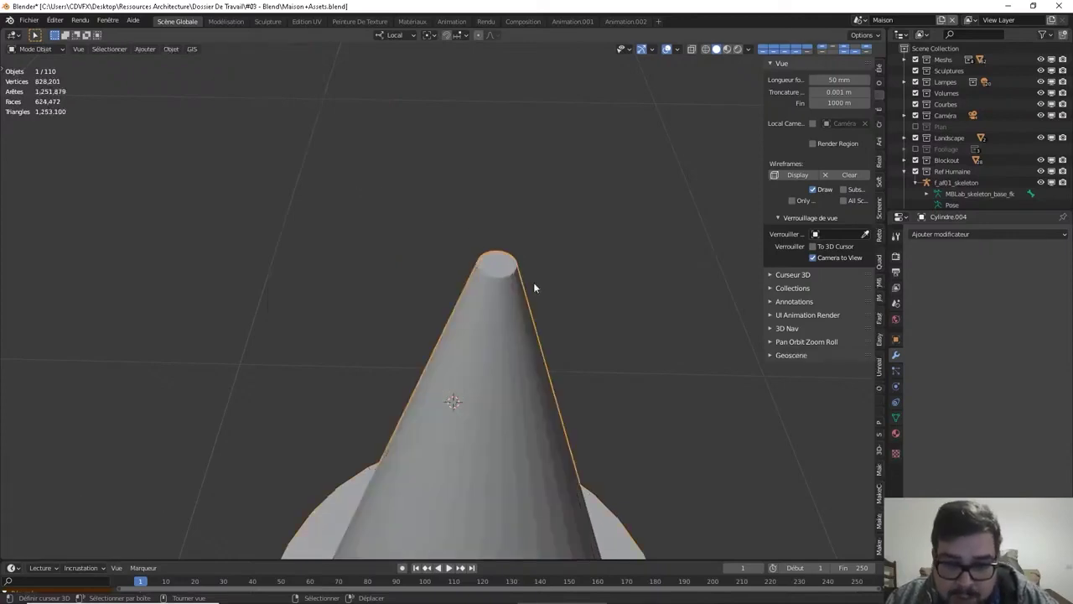
{"action": "scroll", "coordinate": [533, 281], "scroll_direction": "down", "scroll_amount": 3}
{"action": "scroll", "coordinate": [537, 311], "scroll_direction": "up", "scroll_amount": 3}
{"action": "middle_click_drag", "start_coordinate": [526, 292], "coordinate": [477, 223]}
Return the post to Edit Mode with face selection, and frame its collar in front view
{"action": "key", "text": "Tab"}
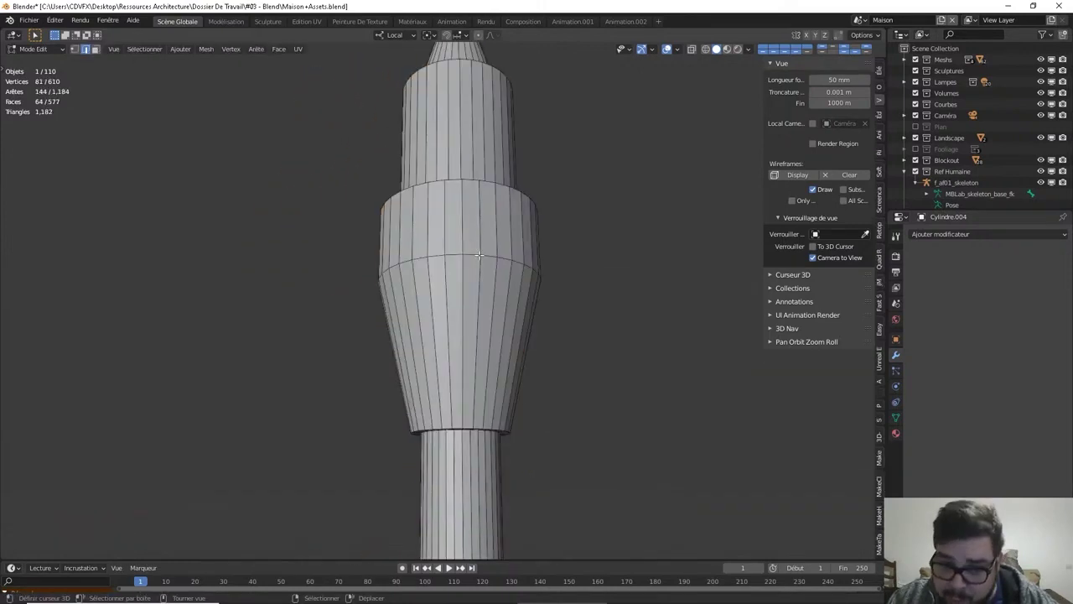
{"action": "left_click", "coordinate": [96, 50]}
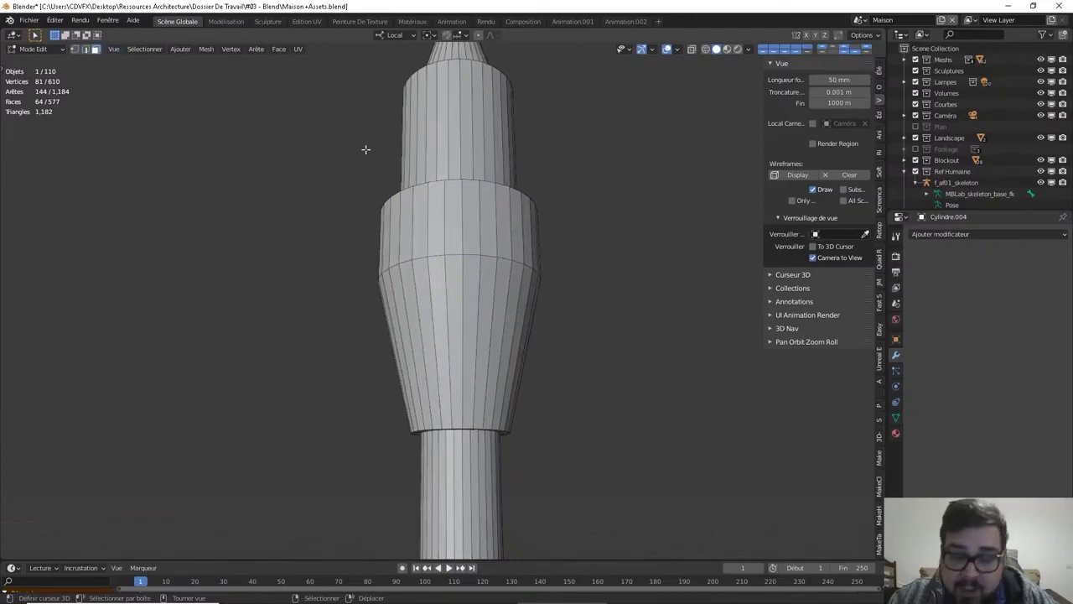
{"action": "key", "text": "KP_1"}
{"action": "middle_click_drag", "start_coordinate": [371, 74], "coordinate": [549, 90], "text": "shift"}
{"action": "scroll", "coordinate": [549, 91], "scroll_direction": "up", "scroll_amount": 2}
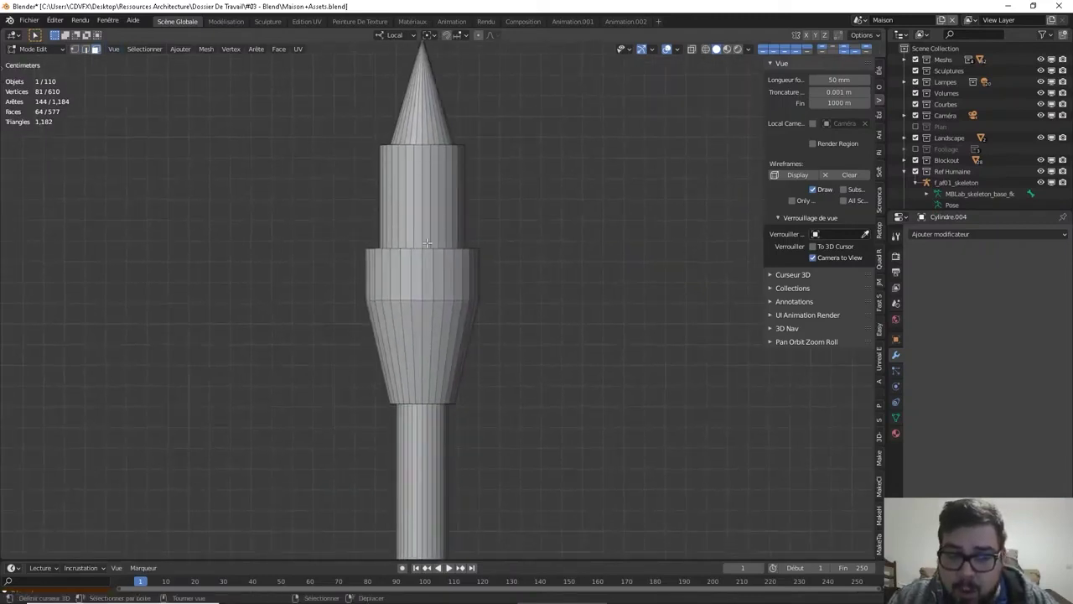
{"action": "middle_click_drag", "start_coordinate": [428, 242], "coordinate": [478, 247], "text": "shift"}
{"action": "scroll", "coordinate": [527, 258], "scroll_direction": "up", "scroll_amount": 2}
{"action": "middle_click_drag", "start_coordinate": [545, 239], "coordinate": [506, 208], "text": "shift"}
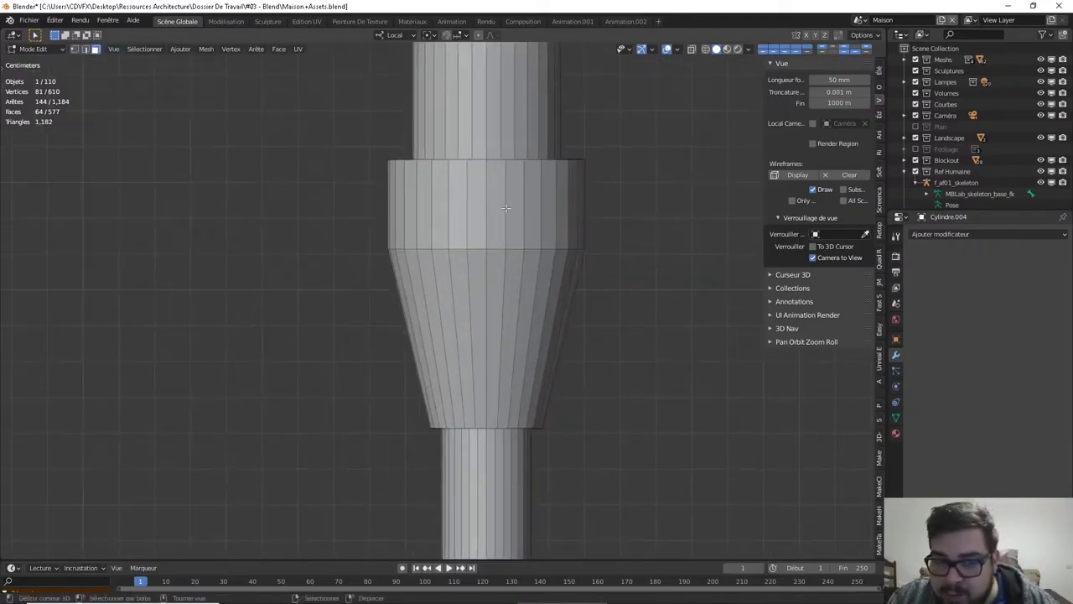
Select two adjacent faces at the middle of the collar and the two tapered faces directly below them
{"action": "left_click", "coordinate": [457, 186]}
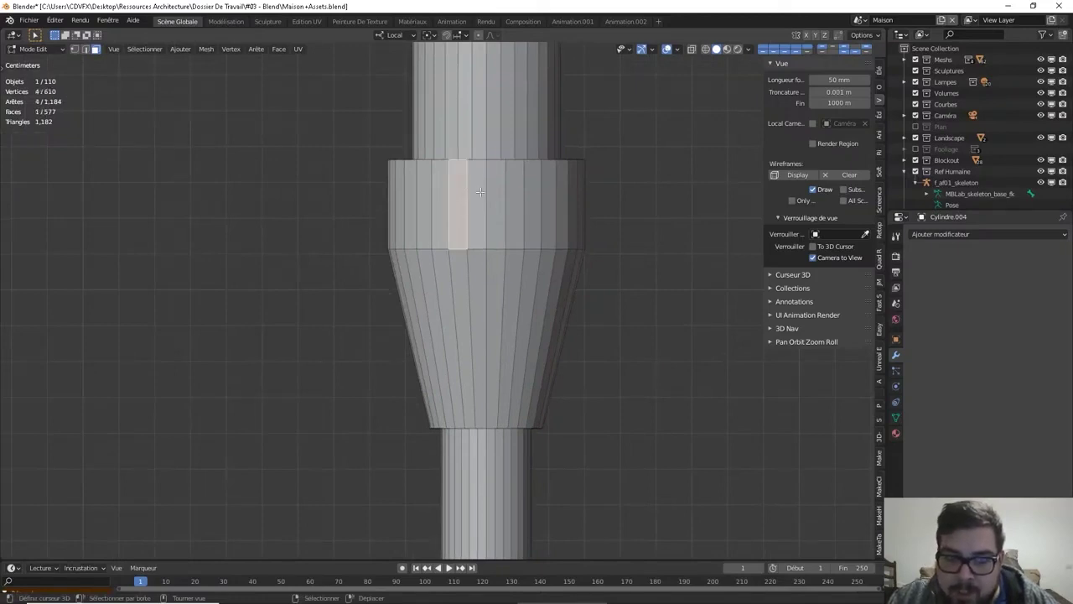
{"action": "left_click", "coordinate": [478, 193], "text": "shift"}
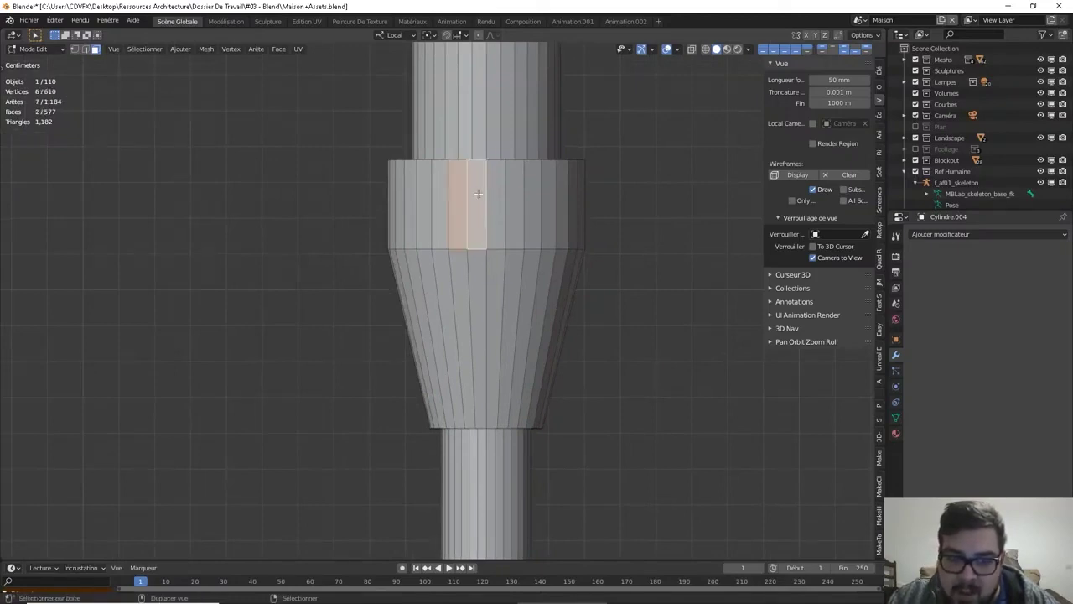
{"action": "left_click", "coordinate": [468, 316], "text": "shift"}
{"action": "left_click", "coordinate": [460, 309], "text": "shift"}
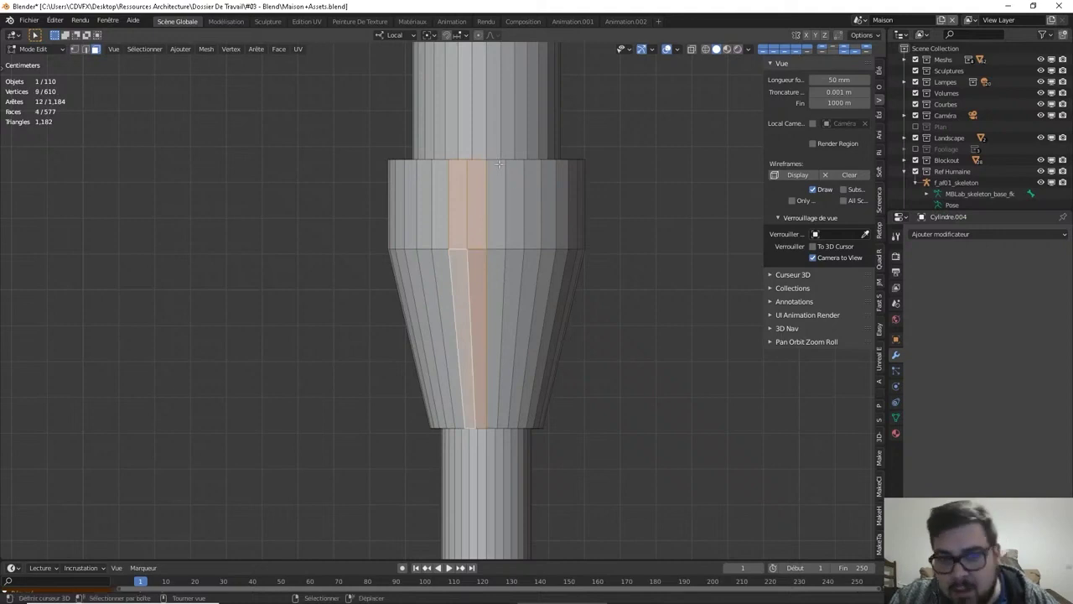
{"action": "scroll", "coordinate": [488, 159], "scroll_direction": "down", "scroll_amount": 3}
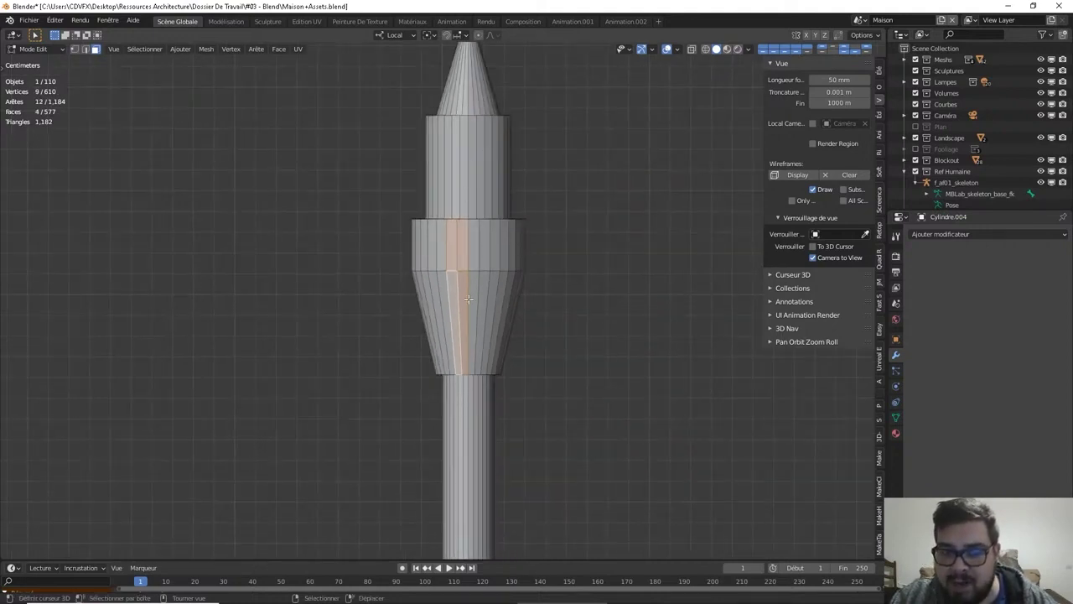
Replace the selection with a two-face-wide strip one face further left, covering the collar and the taper below
{"action": "right_click", "coordinate": [452, 230]}
{"action": "right_click", "coordinate": [444, 236], "text": "shift"}
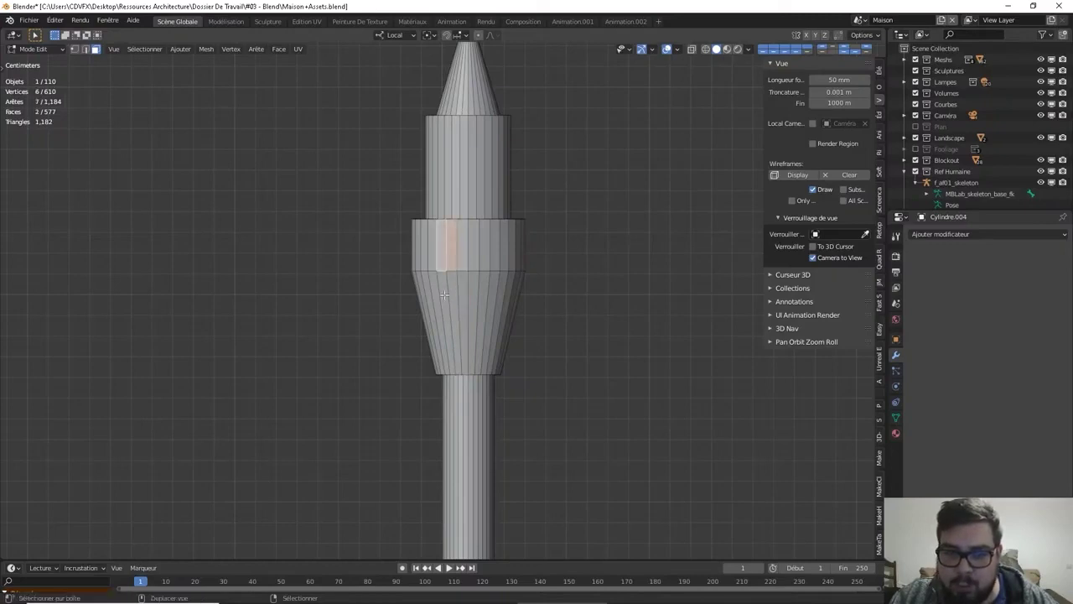
{"action": "right_click", "coordinate": [447, 295], "text": "shift"}
{"action": "right_click", "coordinate": [452, 291], "text": "shift"}
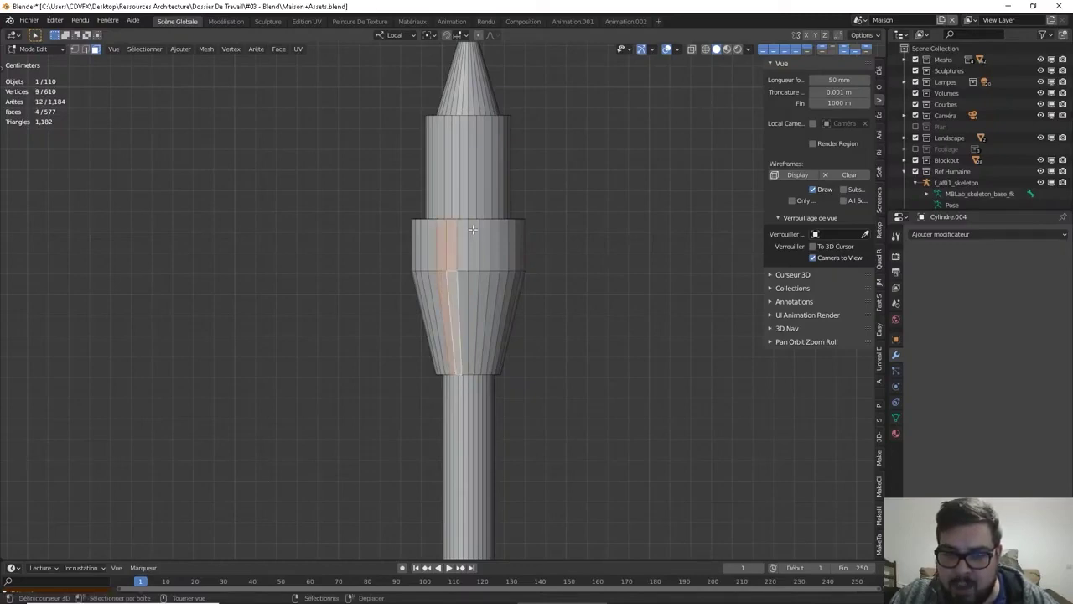
{"action": "right_click", "coordinate": [473, 229], "text": "ctrl"}
{"action": "key", "text": "ctrl+z"}
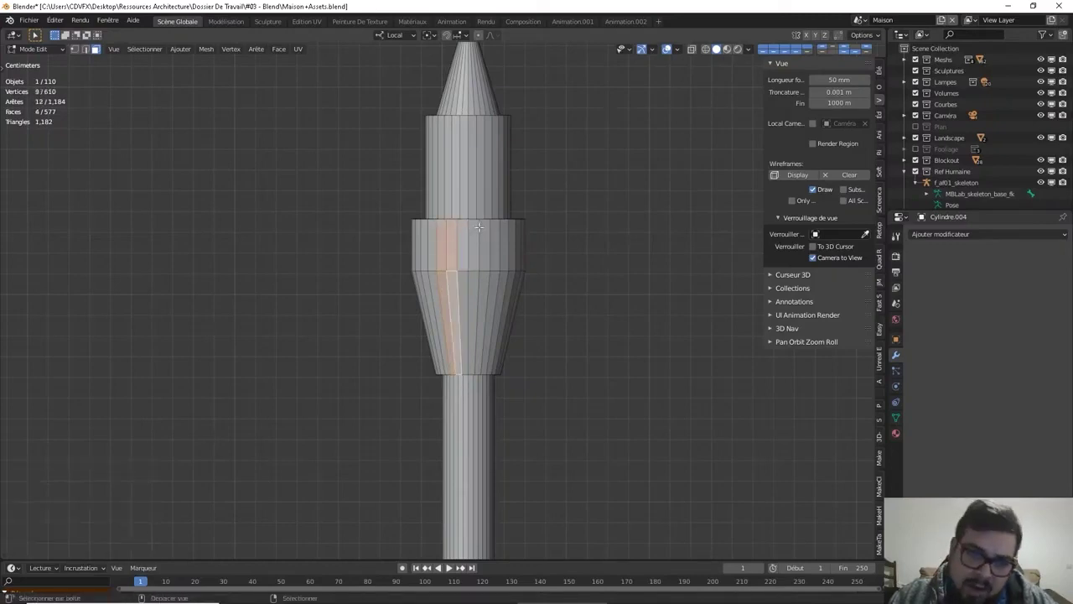
Add the next two two-face-wide strips of collar and taper faces to the selection, skipping two faces between strips
{"action": "right_click", "coordinate": [481, 228], "text": "shift"}
{"action": "right_click", "coordinate": [492, 229], "text": "shift"}
{"action": "right_click", "coordinate": [490, 287], "text": "shift"}
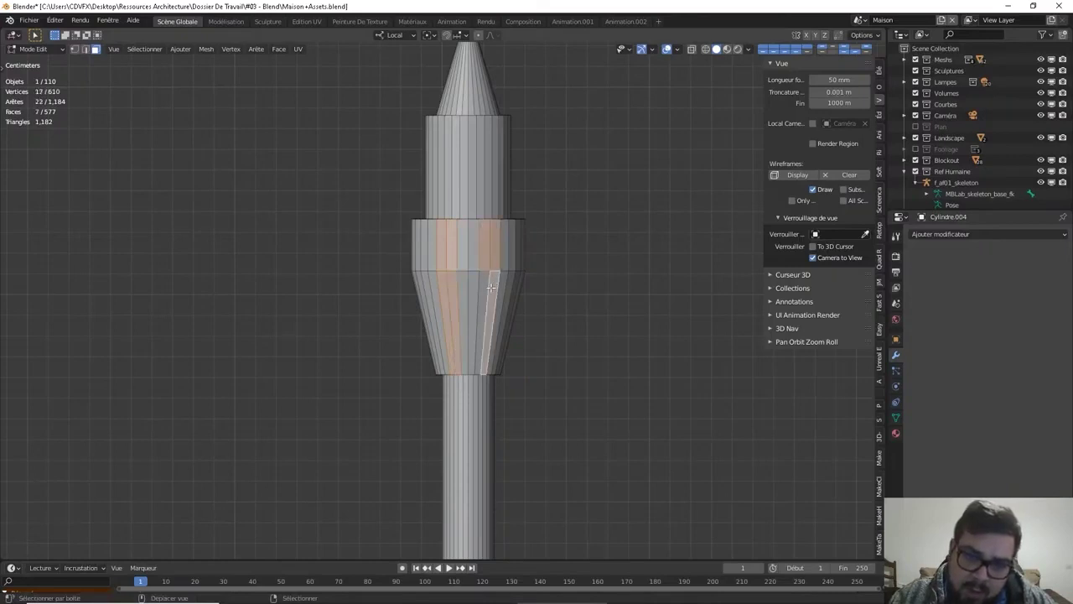
{"action": "middle_click_drag", "start_coordinate": [487, 290], "coordinate": [461, 238]}
{"action": "right_click", "coordinate": [486, 227], "text": "shift"}
{"action": "right_click", "coordinate": [493, 231], "text": "shift"}
{"action": "right_click", "coordinate": [457, 288], "text": "shift"}
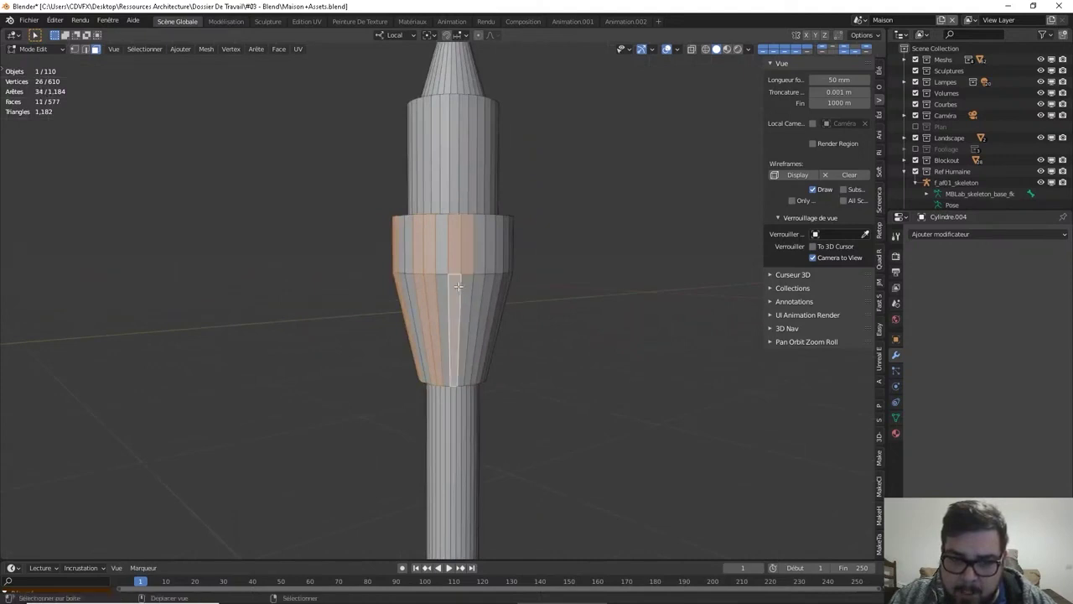
{"action": "right_click", "coordinate": [462, 288], "text": "shift"}
Continue the alternating pattern around the post by selecting two further two-face-wide strips on the collar and taper
{"action": "middle_click_drag", "start_coordinate": [462, 286], "coordinate": [443, 239]}
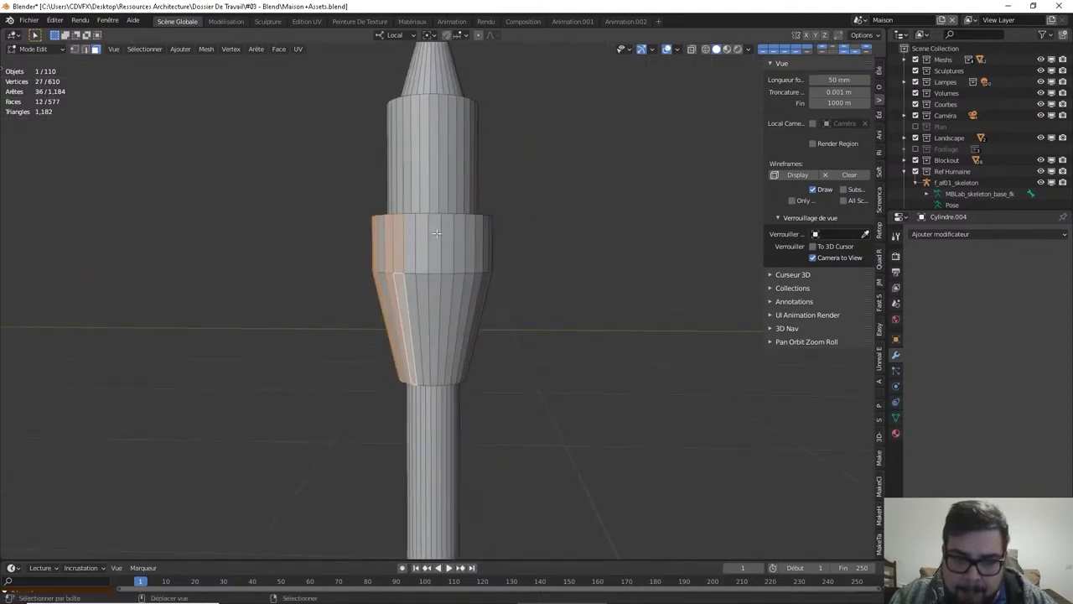
{"action": "right_click", "coordinate": [439, 231], "text": "shift"}
{"action": "right_click", "coordinate": [445, 252], "text": "shift"}
{"action": "right_click", "coordinate": [443, 290], "text": "shift"}
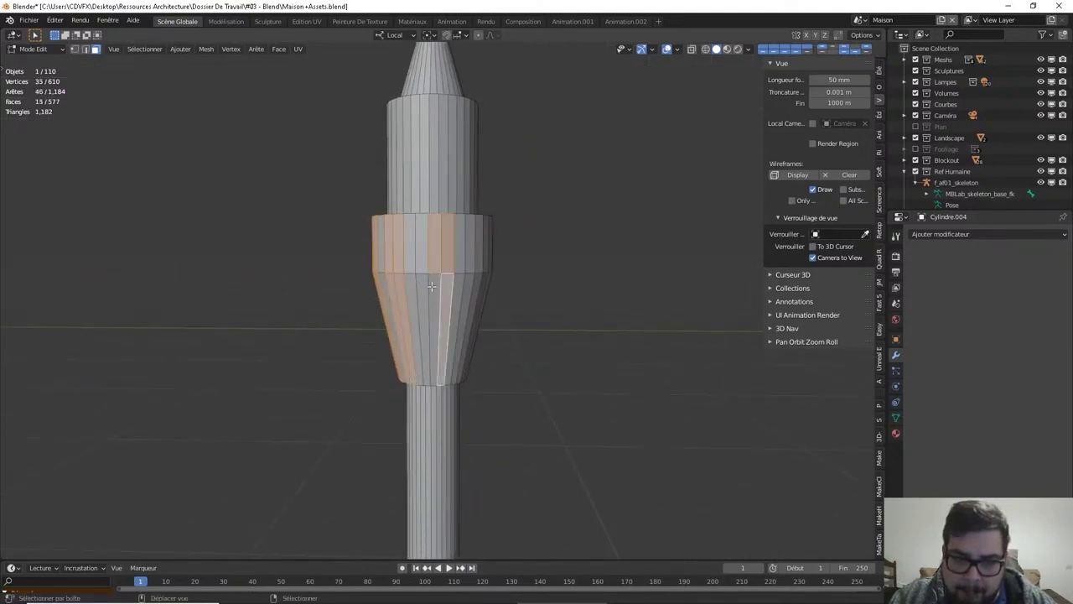
{"action": "right_click", "coordinate": [450, 290], "text": "shift"}
{"action": "middle_click_drag", "start_coordinate": [449, 290], "coordinate": [399, 256]}
{"action": "right_click", "coordinate": [416, 241], "text": "shift"}
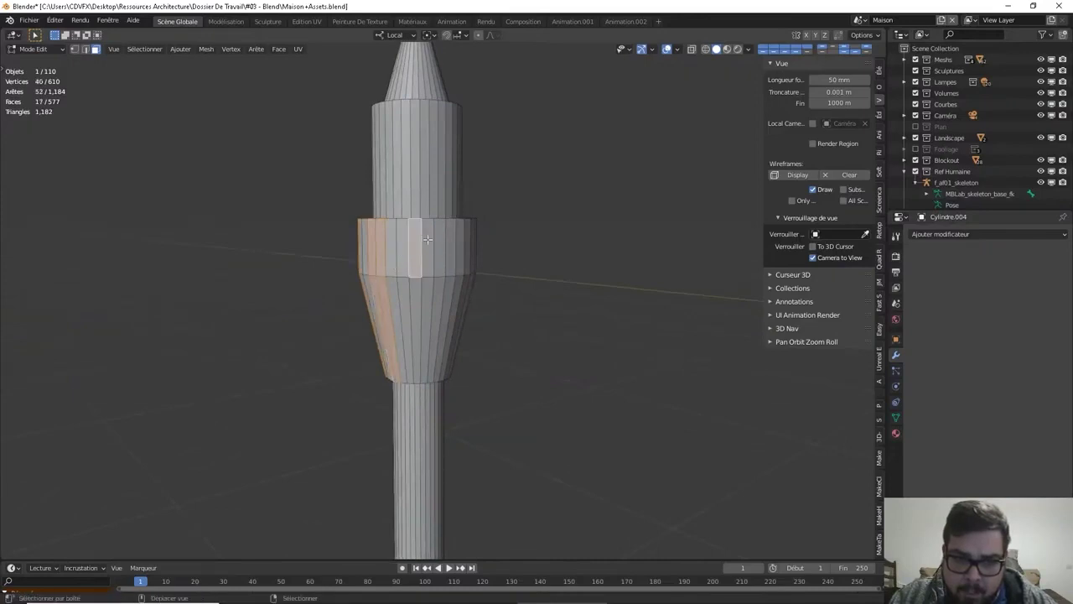
{"action": "right_click", "coordinate": [430, 240], "text": "shift"}
{"action": "right_click", "coordinate": [430, 285], "text": "shift"}
{"action": "right_click", "coordinate": [420, 288], "text": "shift"}
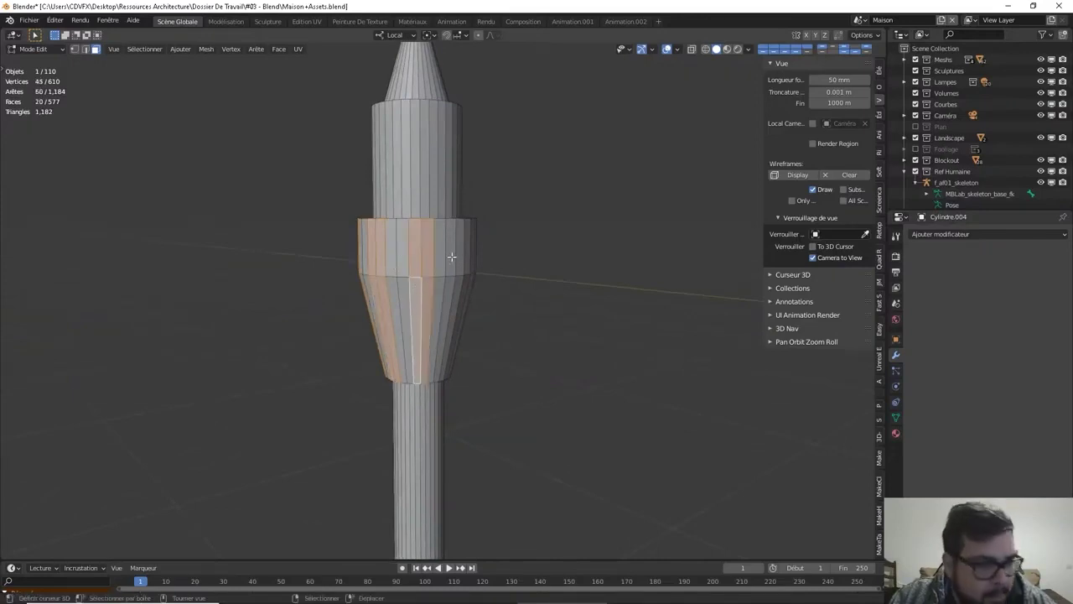
Select one more two-face-wide strip of collar faces and the tapered faces below it, keeping the same spacing
{"action": "middle_click_drag", "start_coordinate": [450, 259], "coordinate": [445, 262]}
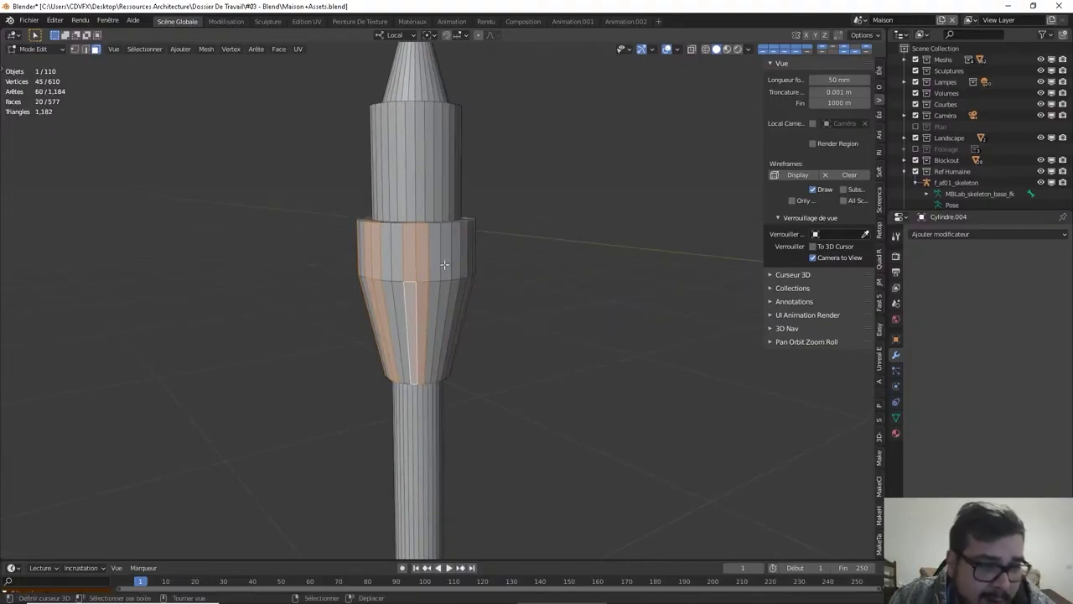
{"action": "middle_click_drag", "start_coordinate": [471, 310], "coordinate": [425, 302]}
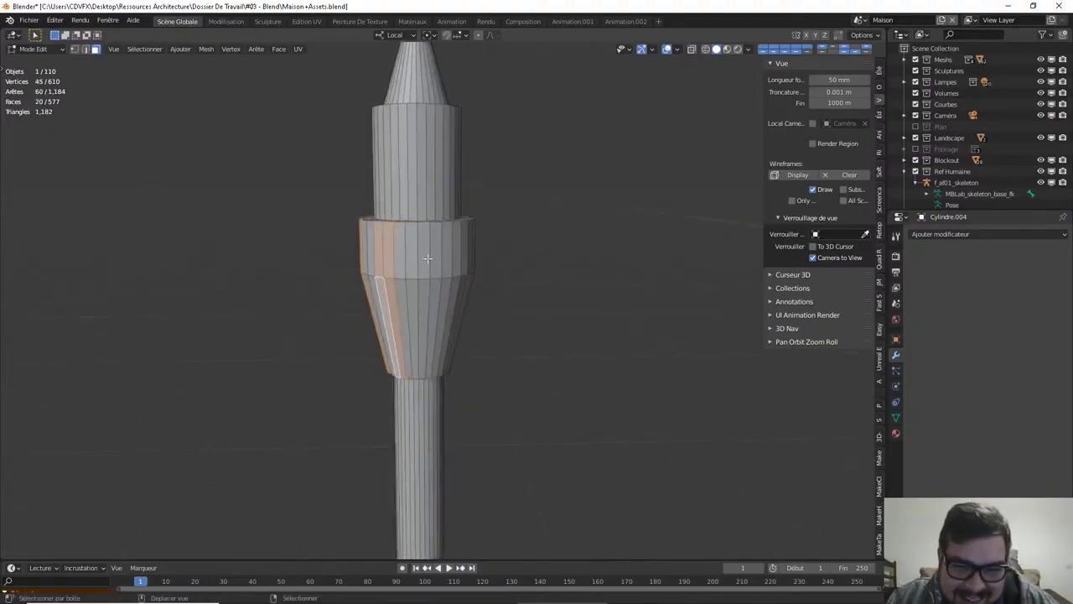
{"action": "right_click", "coordinate": [427, 257], "text": "shift"}
{"action": "right_click", "coordinate": [437, 250], "text": "shift"}
{"action": "right_click", "coordinate": [436, 300], "text": "shift"}
{"action": "right_click", "coordinate": [427, 302], "text": "shift"}
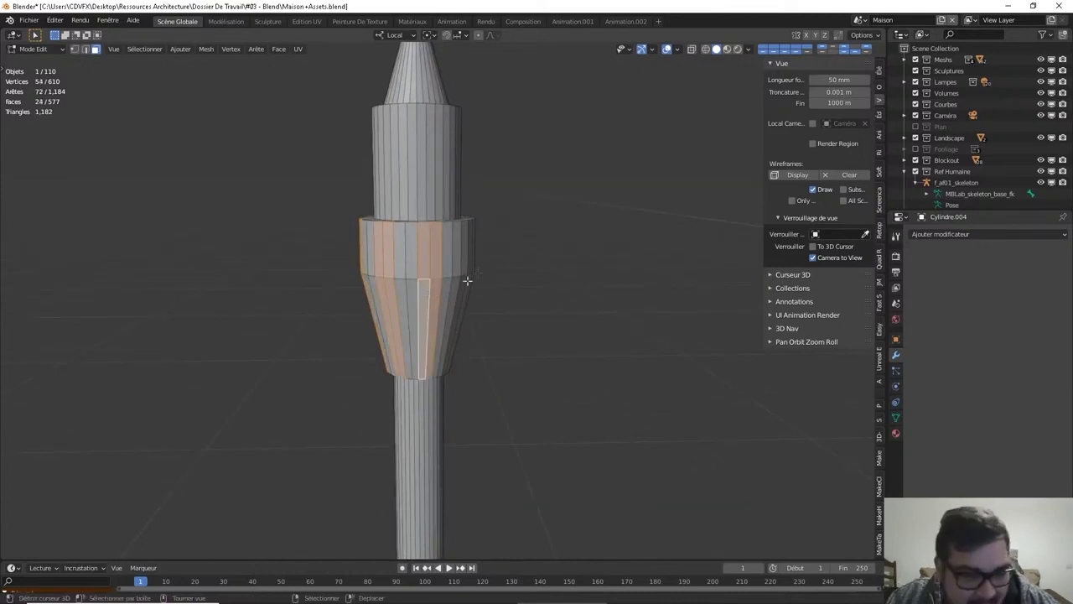
Extend the alternating face selection to the last strips that complete the circuit of the collar and taper
{"action": "middle_click_drag", "start_coordinate": [467, 283], "coordinate": [446, 276]}
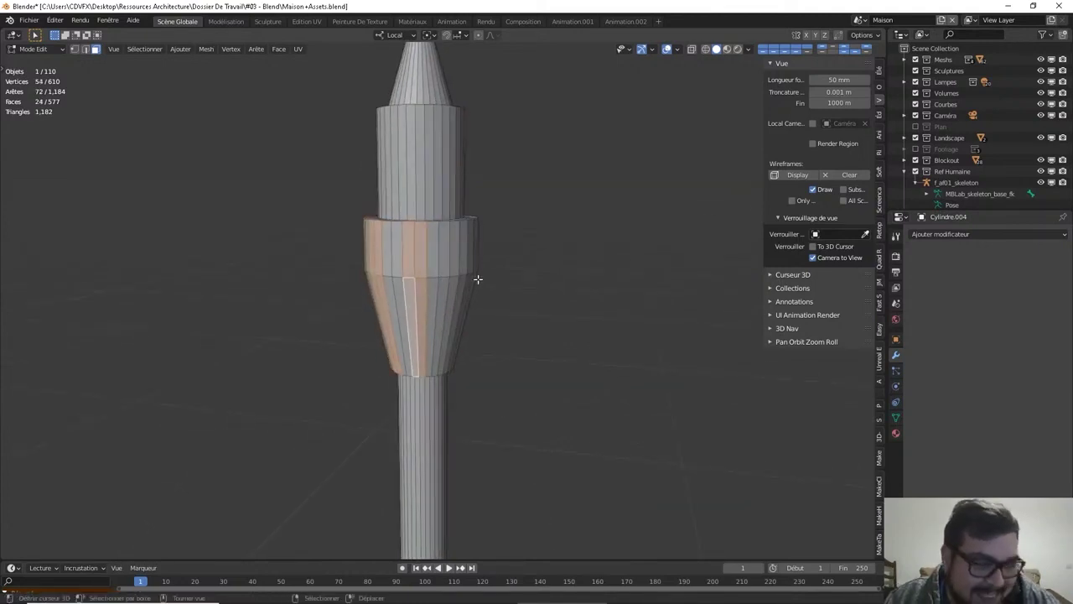
{"action": "middle_click_drag", "start_coordinate": [478, 279], "coordinate": [432, 231]}
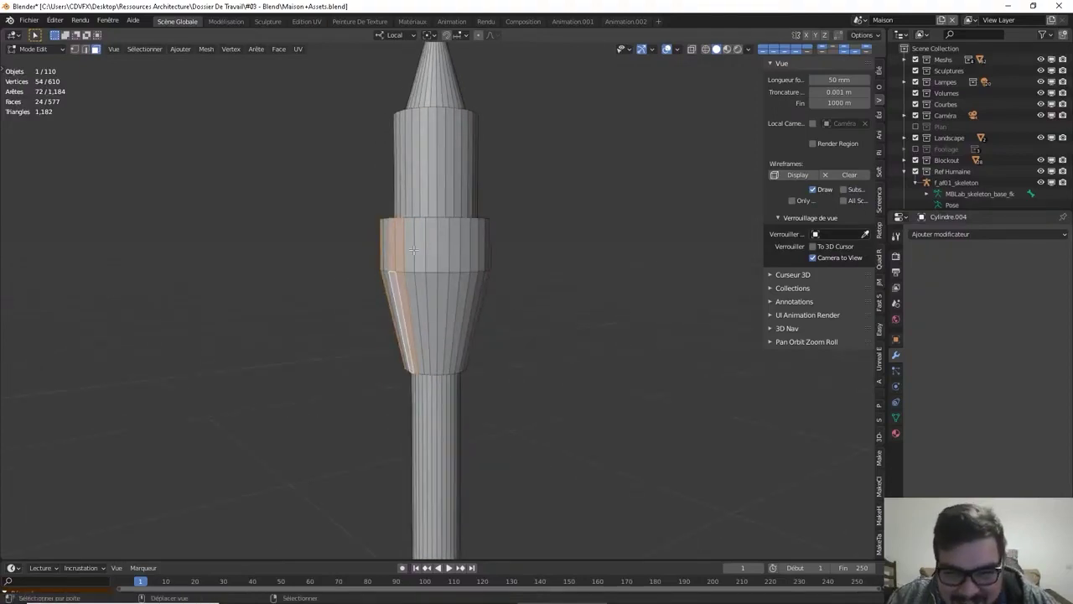
{"action": "right_click", "coordinate": [432, 232], "text": "shift"}
{"action": "right_click", "coordinate": [446, 230], "text": "shift"}
{"action": "right_click", "coordinate": [443, 285], "text": "shift"}
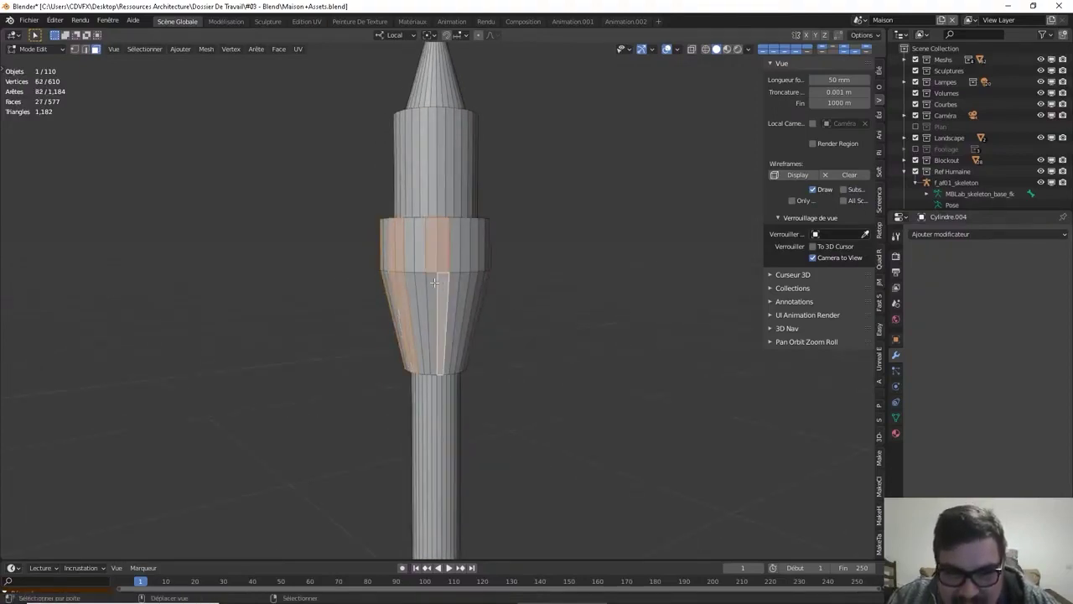
{"action": "middle_click_drag", "start_coordinate": [434, 283], "coordinate": [367, 302]}
{"action": "right_click", "coordinate": [459, 231], "text": "shift"}
{"action": "right_click", "coordinate": [474, 233], "text": "shift"}
{"action": "right_click", "coordinate": [456, 285], "text": "shift"}
{"action": "right_click", "coordinate": [452, 287], "text": "shift"}
Check the strip spacing around the collar and deselect all faces
{"action": "scroll", "coordinate": [366, 302], "scroll_direction": "up", "scroll_amount": 2}
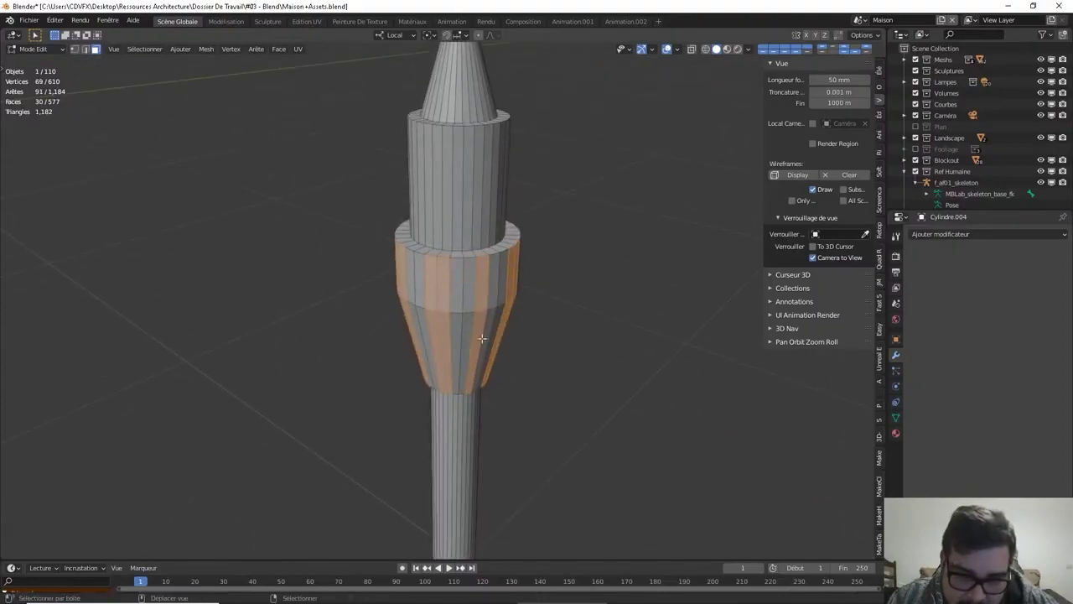
{"action": "middle_click_drag", "start_coordinate": [482, 337], "coordinate": [454, 231]}
{"action": "key", "text": "a"}
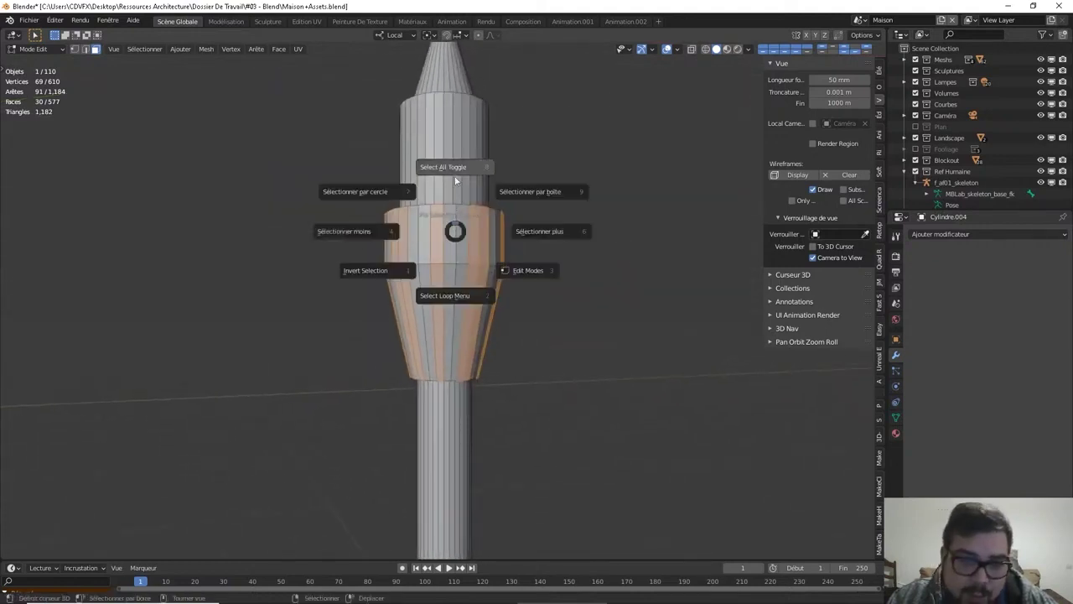
{"action": "left_click", "coordinate": [595, 123]}
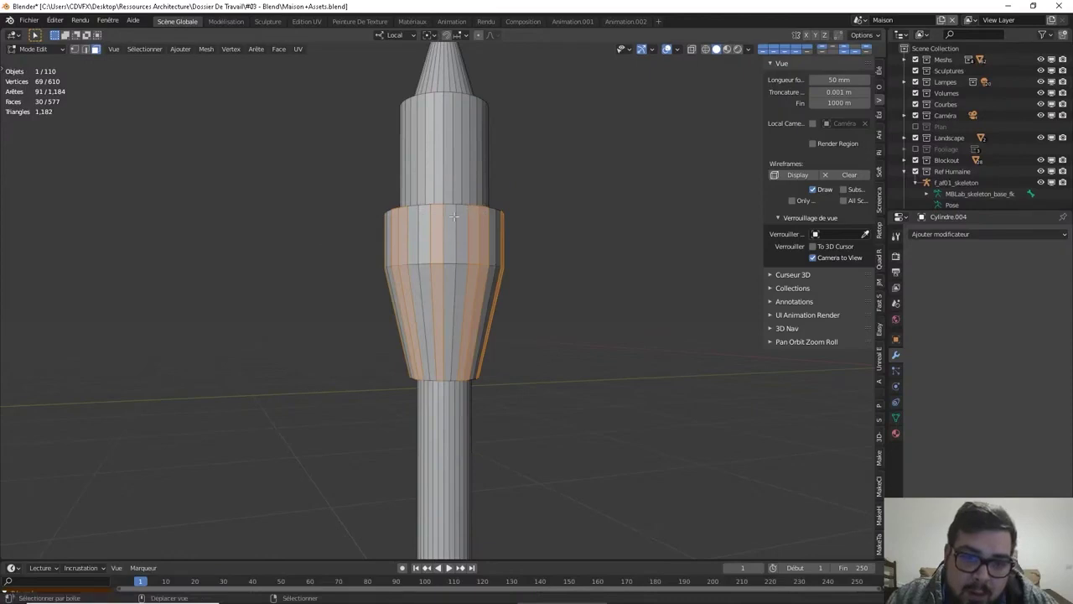
{"action": "left_click", "coordinate": [453, 220], "text": "shift"}
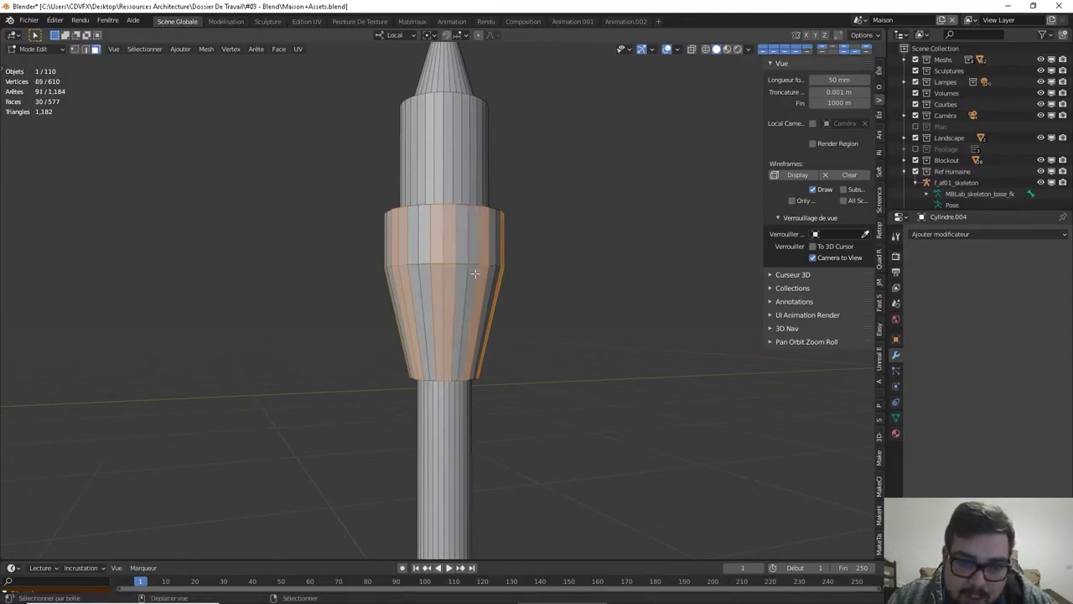
{"action": "middle_click_drag", "start_coordinate": [475, 274], "coordinate": [469, 251]}
{"action": "key", "text": "a"}
{"action": "left_click", "coordinate": [494, 200]}
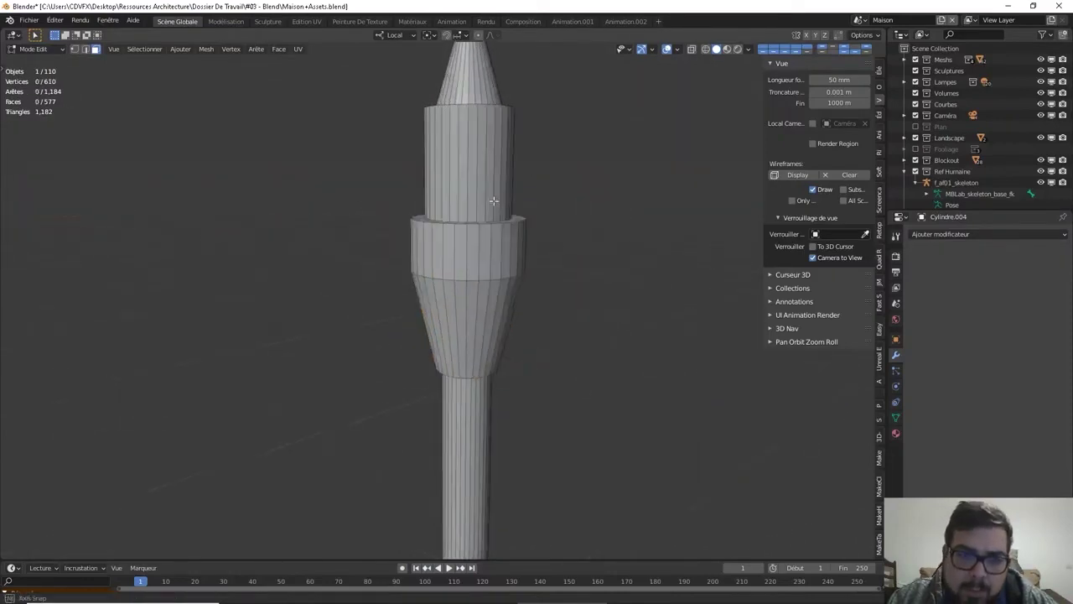
Turn on X-ray in front view and box-select the faces of the post's left half
{"action": "middle_click_drag", "start_coordinate": [493, 200], "coordinate": [468, 177], "text": "alt"}
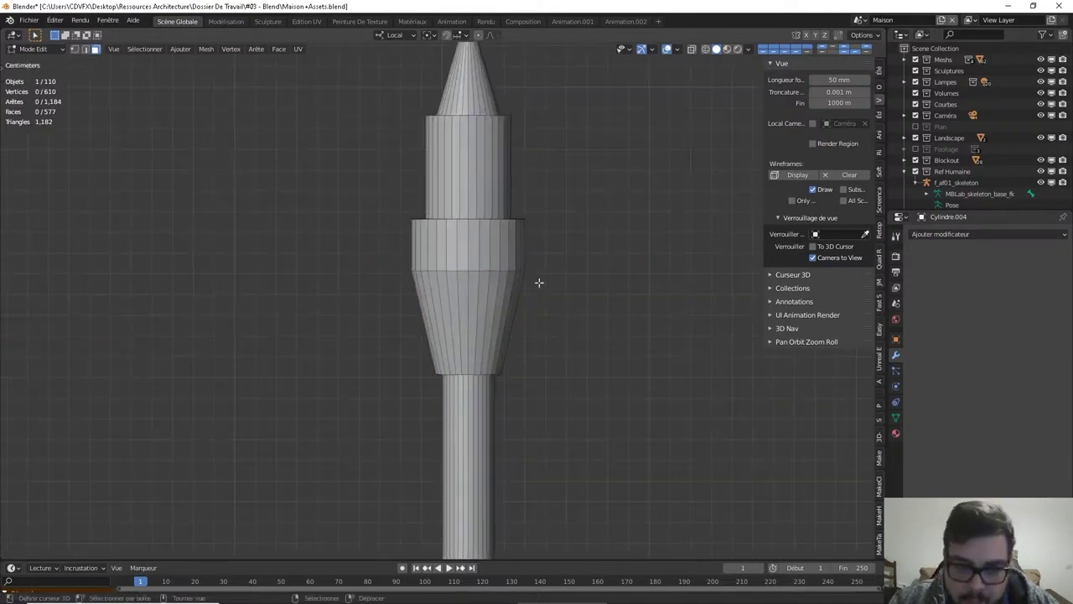
{"action": "scroll", "coordinate": [540, 285], "scroll_direction": "up", "scroll_amount": 4}
{"action": "middle_click_drag", "start_coordinate": [545, 290], "coordinate": [582, 239], "text": "shift"}
{"action": "scroll", "coordinate": [531, 322], "scroll_direction": "down", "scroll_amount": 10}
{"action": "scroll", "coordinate": [582, 242], "scroll_direction": "down", "scroll_amount": 2}
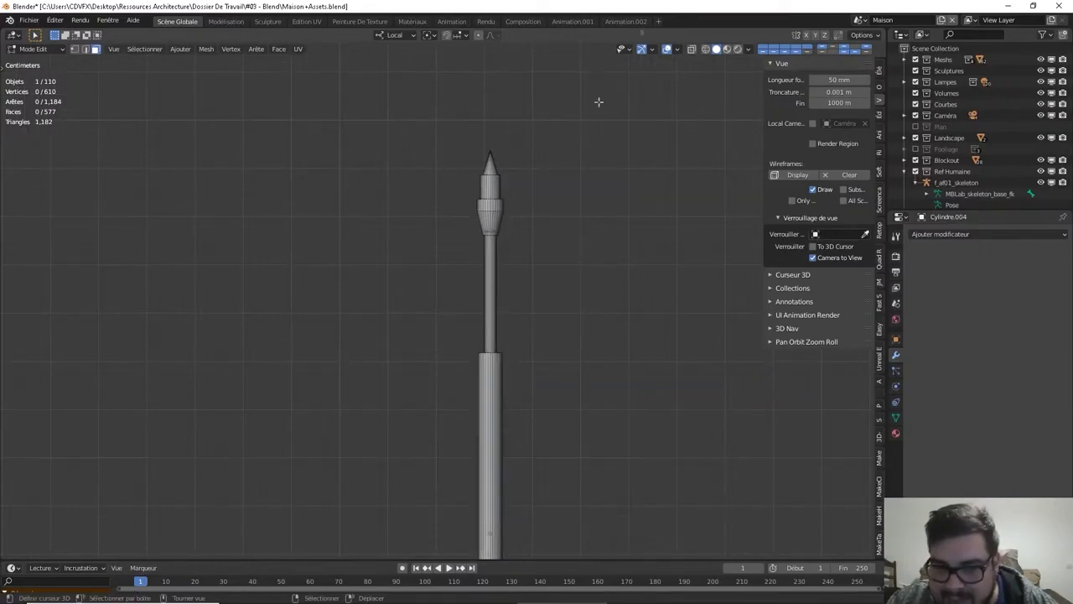
{"action": "left_click", "coordinate": [692, 49]}
{"action": "middle_click_drag", "start_coordinate": [587, 218], "coordinate": [539, 107], "text": "shift"}
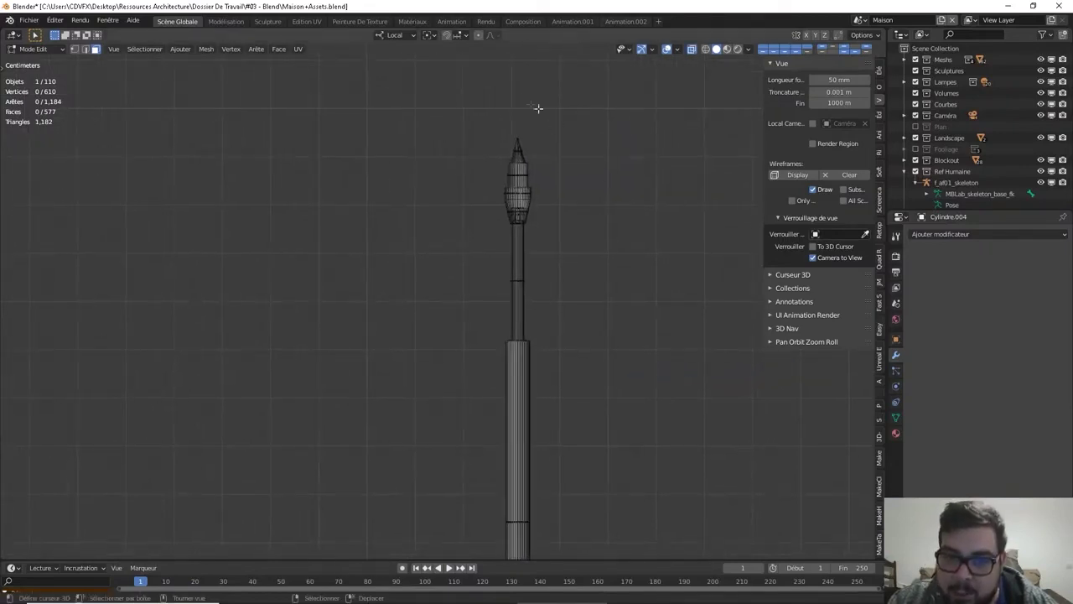
{"action": "key", "text": "b"}
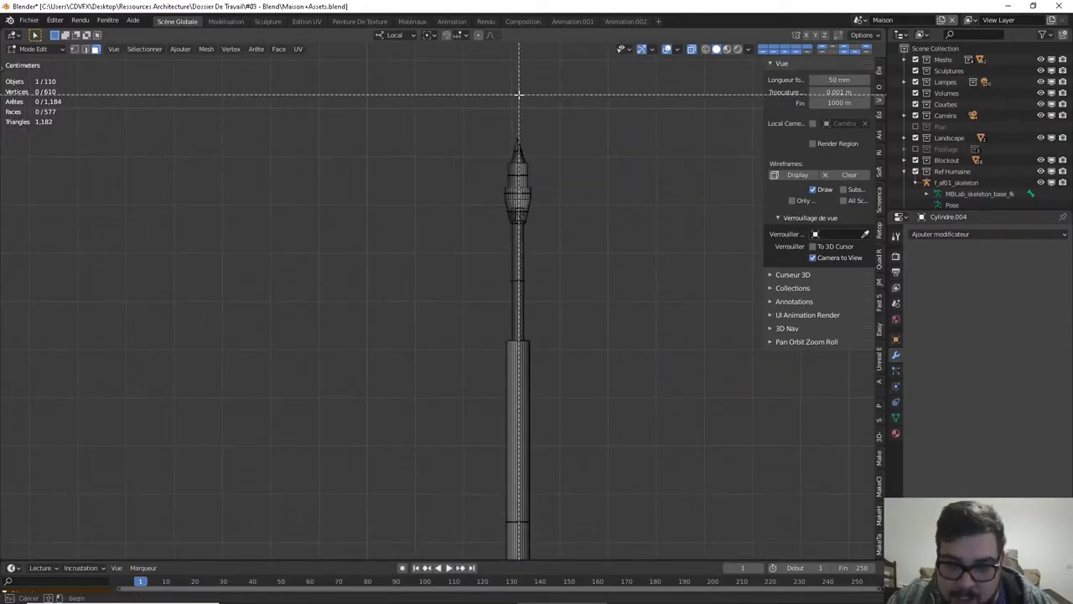
{"action": "left_click_drag", "start_coordinate": [519, 94], "coordinate": [420, 560]}
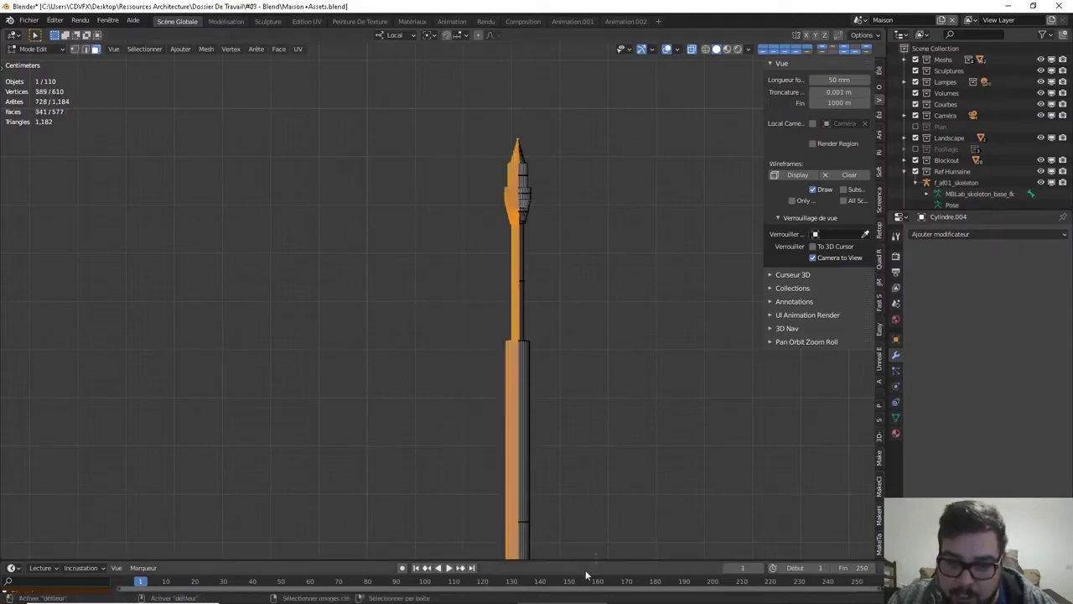
Try to rip the selected left half away from the rest of the post
{"action": "scroll", "coordinate": [604, 534], "scroll_direction": "down", "scroll_amount": 2}
{"action": "middle_click_drag", "start_coordinate": [604, 534], "coordinate": [594, 487], "text": "shift"}
{"action": "scroll", "coordinate": [592, 486], "scroll_direction": "up", "scroll_amount": 5}
{"action": "middle_click_drag", "start_coordinate": [599, 339], "coordinate": [578, 501], "text": "shift"}
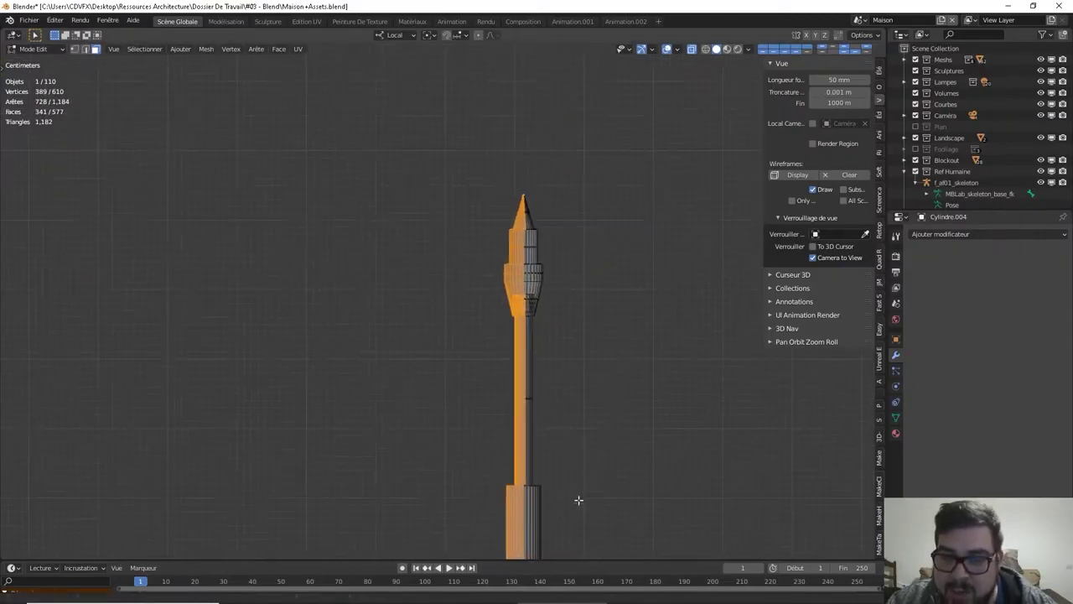
{"action": "scroll", "coordinate": [582, 495], "scroll_direction": "up", "scroll_amount": 5}
{"action": "middle_click_drag", "start_coordinate": [662, 345], "coordinate": [594, 386], "text": "shift"}
{"action": "middle_click_drag", "start_coordinate": [639, 298], "coordinate": [589, 380], "text": "shift"}
{"action": "scroll", "coordinate": [587, 381], "scroll_direction": "up", "scroll_amount": 2}
{"action": "key", "text": "v"}
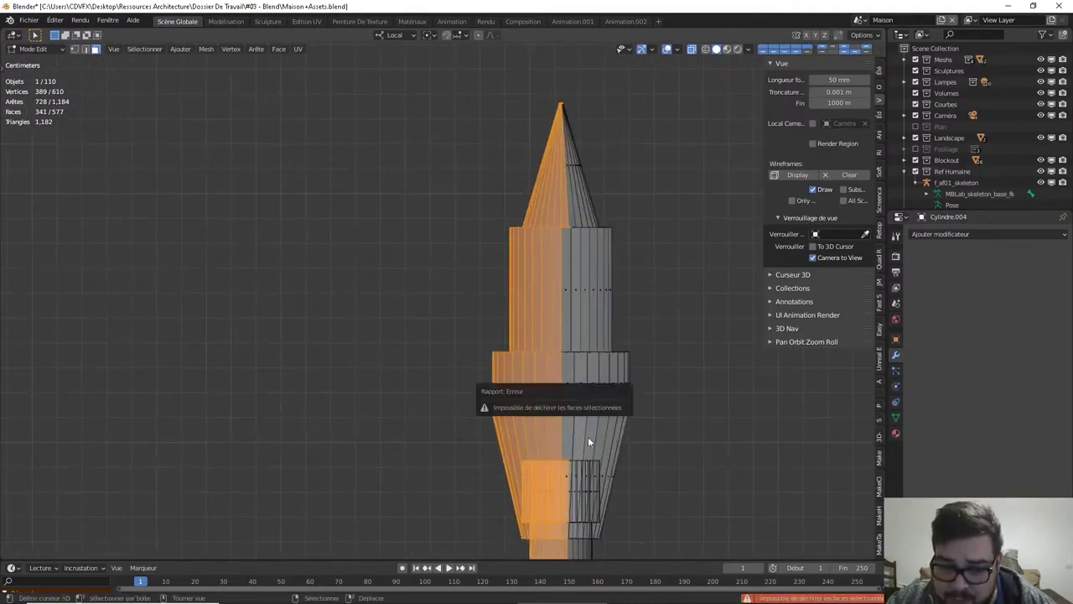
{"action": "left_click", "coordinate": [595, 457]}
{"action": "key", "text": "ctrl+z"}
Remove the taper and inner cylinder faces beyond the centre line from the selection, keeping the shaft's left half selected
{"action": "middle_click_drag", "start_coordinate": [602, 475], "coordinate": [583, 375], "text": "shift"}
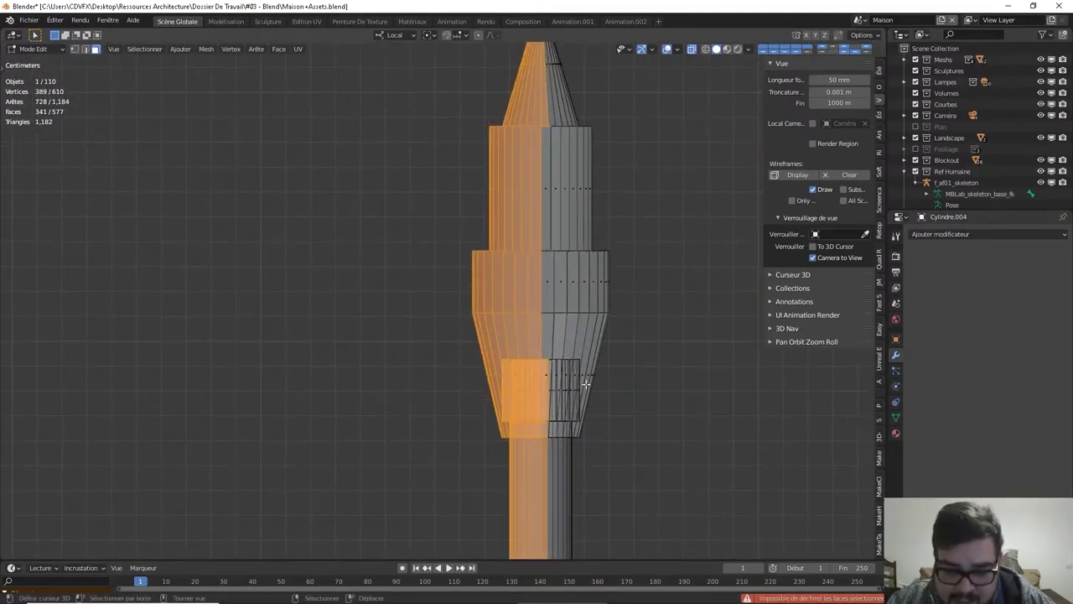
{"action": "key", "text": "b"}
{"action": "left_click_drag", "start_coordinate": [585, 327], "coordinate": [545, 453]}
{"action": "left_click", "coordinate": [544, 467], "text": "alt+shift"}
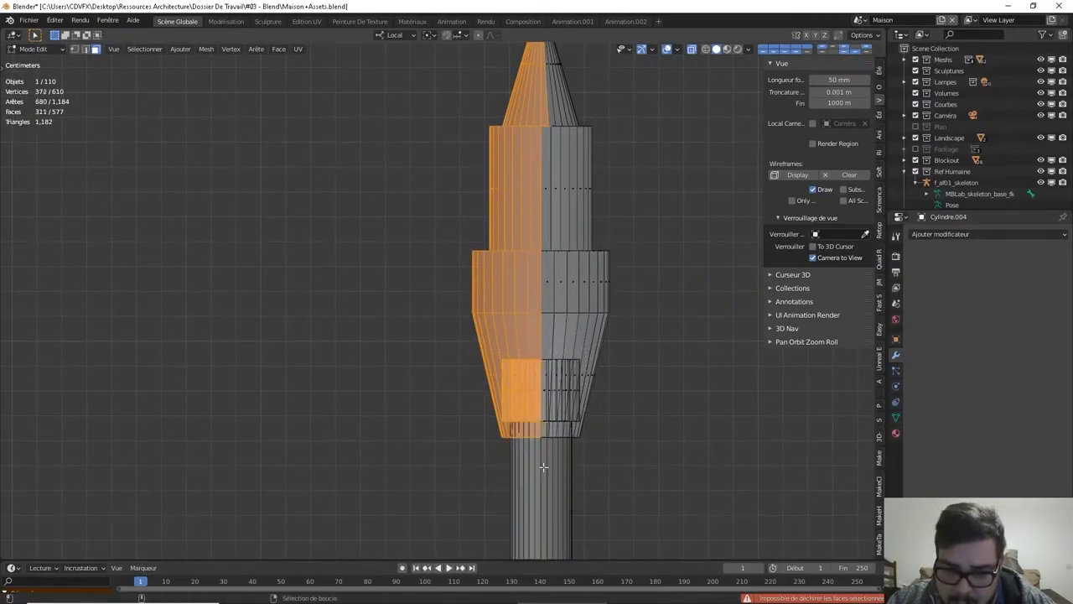
{"action": "left_click", "coordinate": [557, 453], "text": "alt+shift"}
{"action": "middle_click_drag", "start_coordinate": [556, 455], "coordinate": [554, 383], "text": "shift"}
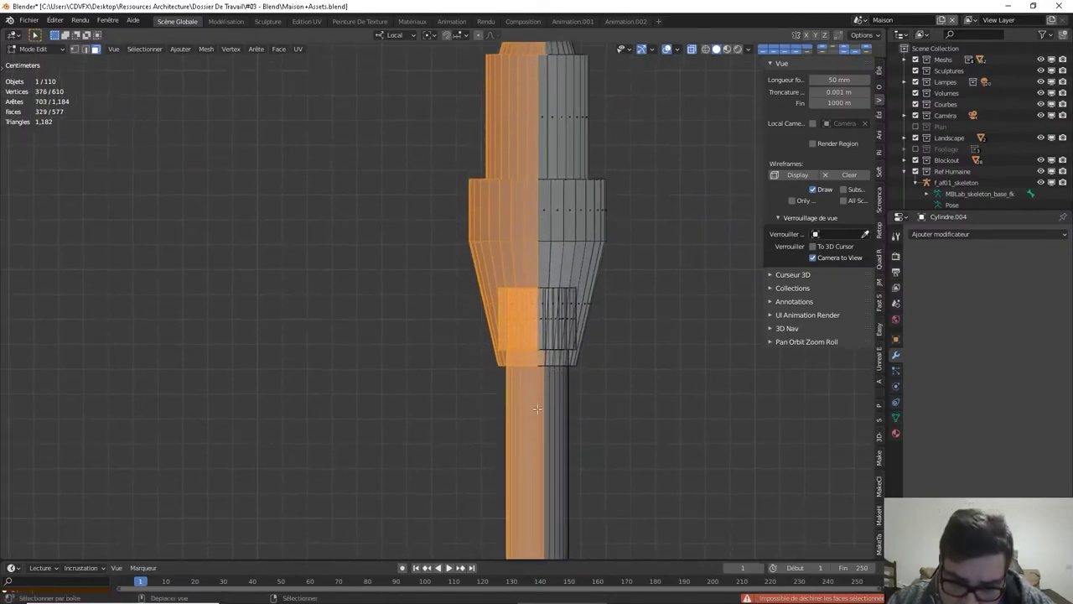
Remove the shaft faces that extend past the centre line from the selection
{"action": "scroll", "coordinate": [543, 417], "scroll_direction": "down", "scroll_amount": 4}
{"action": "middle_click_drag", "start_coordinate": [563, 477], "coordinate": [566, 398], "text": "shift"}
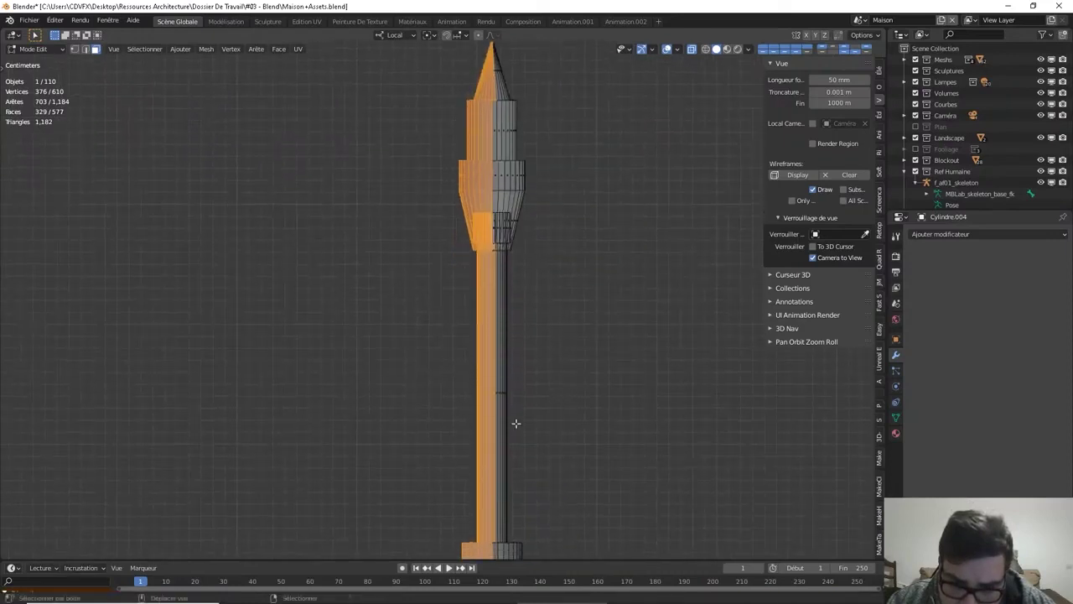
{"action": "scroll", "coordinate": [516, 428], "scroll_direction": "up", "scroll_amount": 4}
{"action": "middle_click_drag", "start_coordinate": [537, 461], "coordinate": [511, 357], "text": "shift"}
{"action": "scroll", "coordinate": [514, 364], "scroll_direction": "up", "scroll_amount": 1}
{"action": "right_click", "coordinate": [539, 404], "text": "shift"}
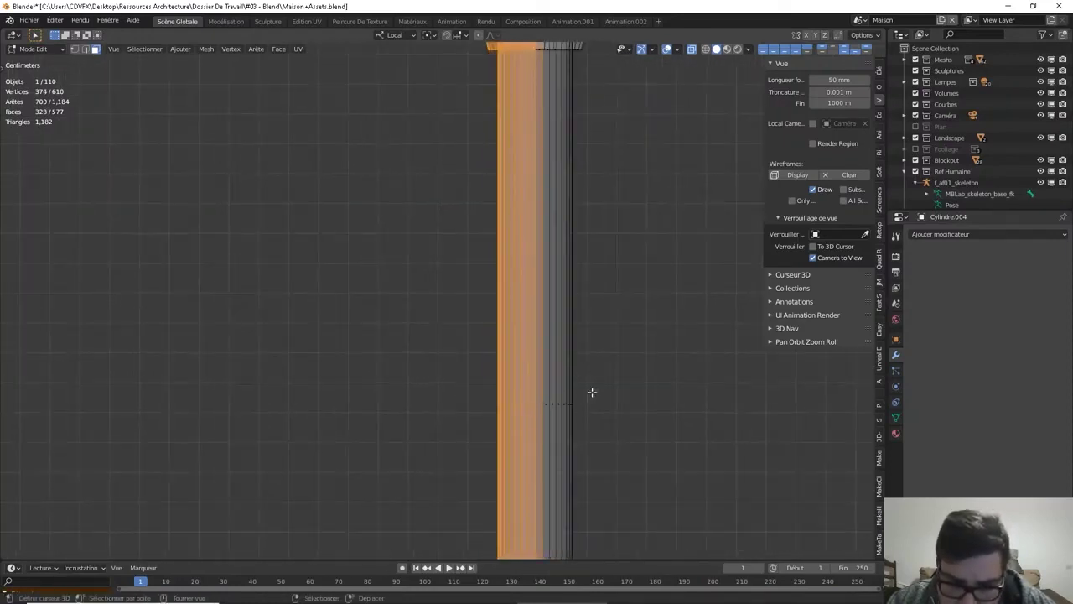
{"action": "key", "text": "v"}
{"action": "key", "text": "b"}
{"action": "left_click_drag", "start_coordinate": [601, 379], "coordinate": [539, 447]}
{"action": "key", "text": "b"}
{"action": "left_click_drag", "start_coordinate": [593, 375], "coordinate": [534, 436]}
Box-deselect the cone and upper cylinder faces that extend past the centre line
{"action": "scroll", "coordinate": [587, 251], "scroll_direction": "down", "scroll_amount": 6}
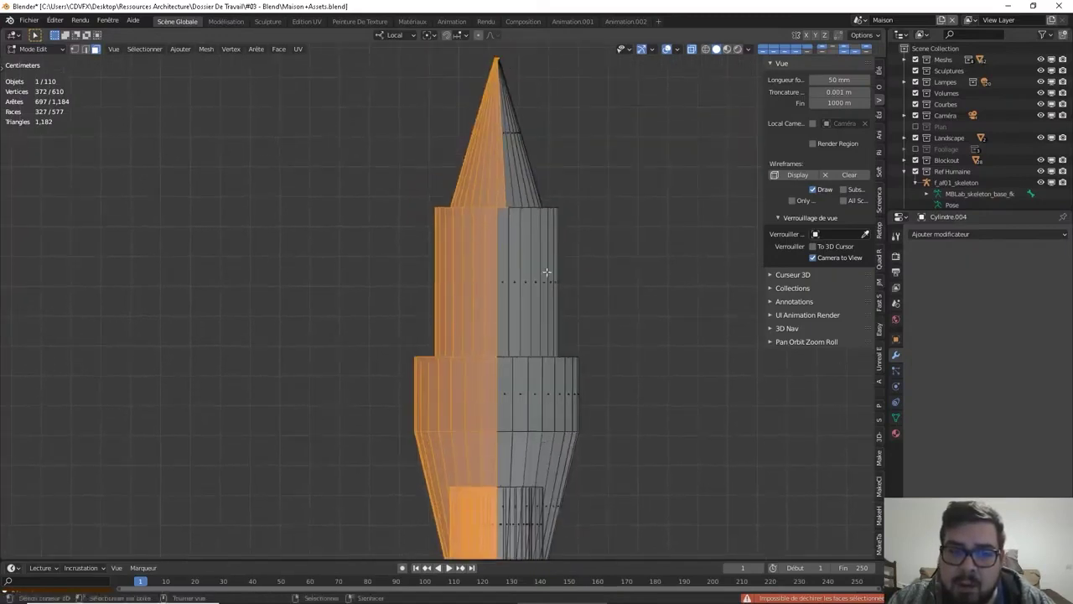
{"action": "middle_click_drag", "start_coordinate": [552, 226], "coordinate": [556, 287], "text": "shift"}
{"action": "key", "text": "b"}
{"action": "left_click_drag", "start_coordinate": [536, 318], "coordinate": [500, 93]}
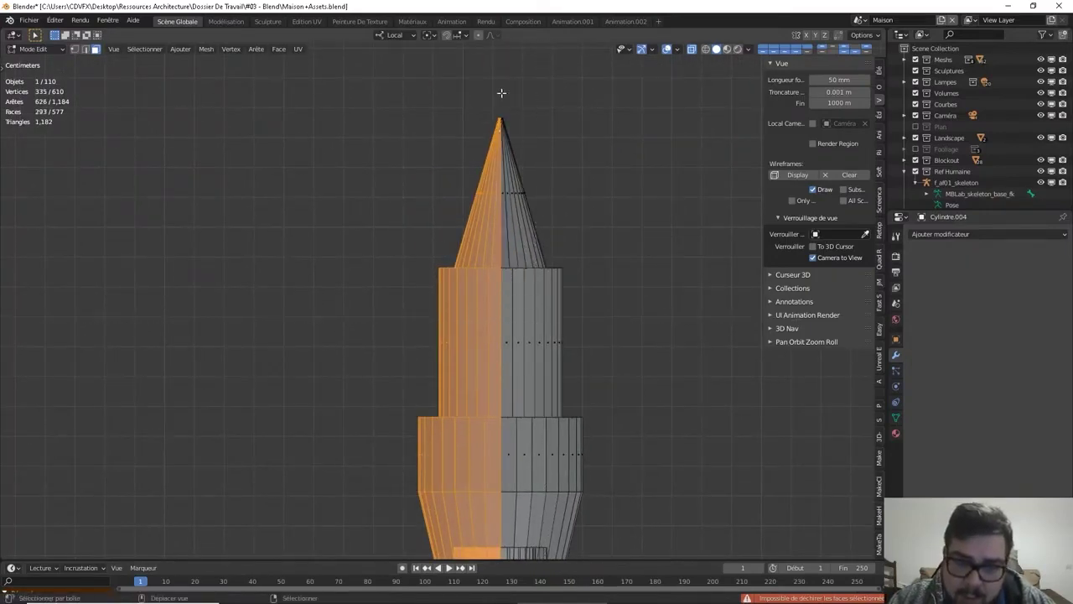
Delete the selected faces of the post's left half
{"action": "scroll", "coordinate": [597, 391], "scroll_direction": "up", "scroll_amount": 8}
{"action": "middle_click_drag", "start_coordinate": [597, 391], "coordinate": [534, 290], "text": "shift"}
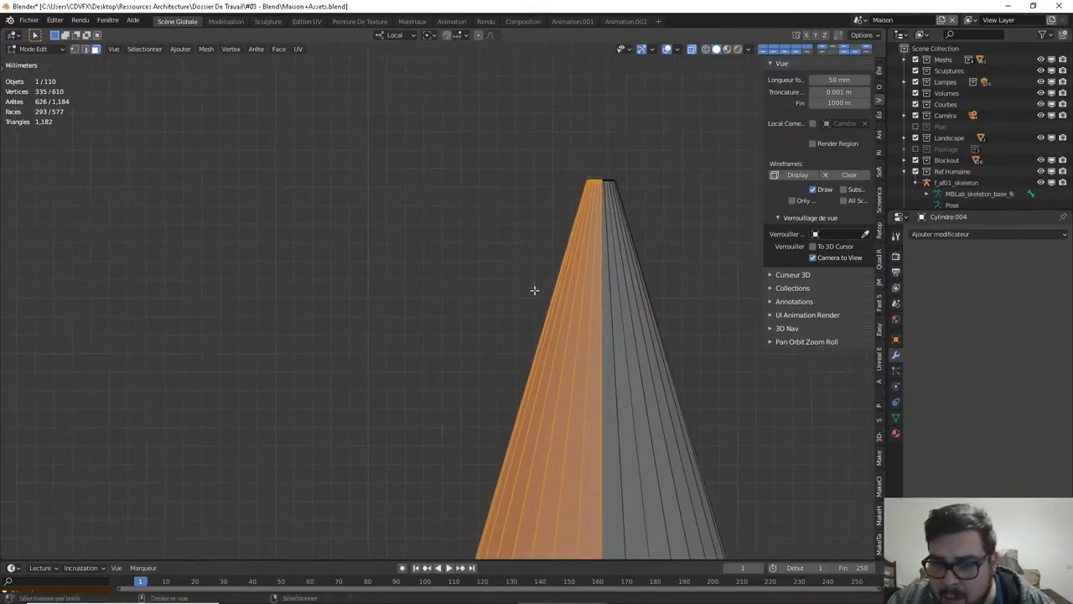
{"action": "key", "text": "x"}
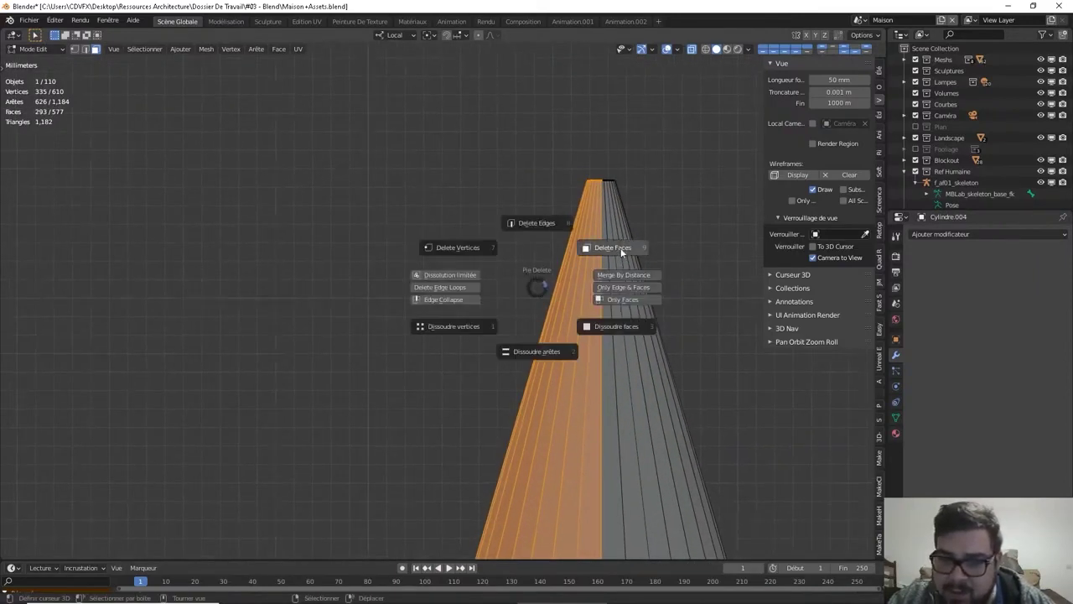
{"action": "left_click", "coordinate": [620, 249]}
Add a Mirror modifier on the X axis to rebuild the missing half of the post
{"action": "scroll", "coordinate": [626, 319], "scroll_direction": "down", "scroll_amount": 3}
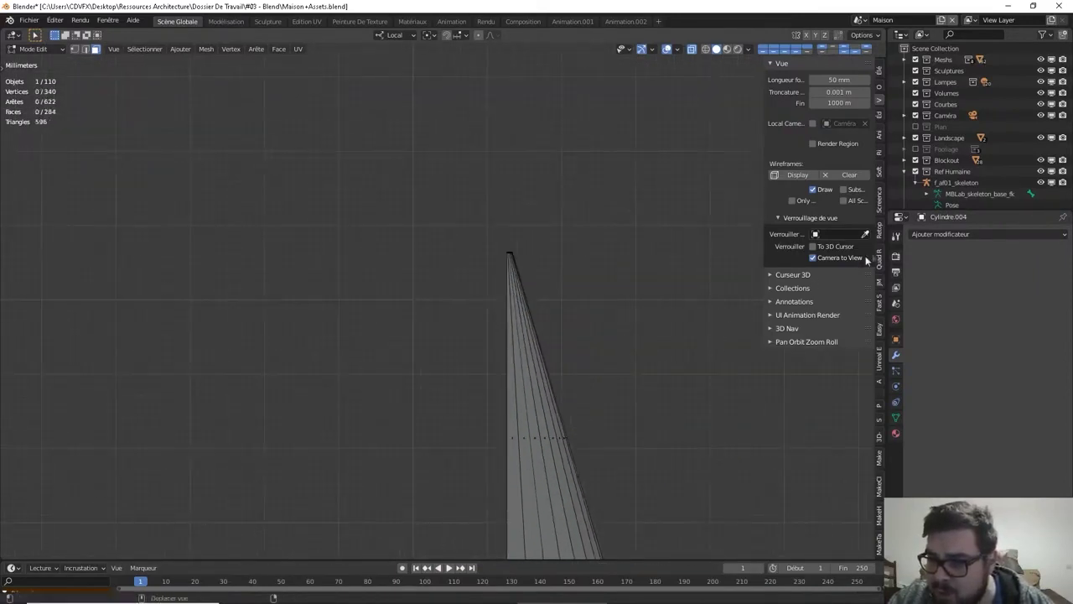
{"action": "left_click", "coordinate": [922, 234]}
{"action": "left_click", "coordinate": [813, 351]}
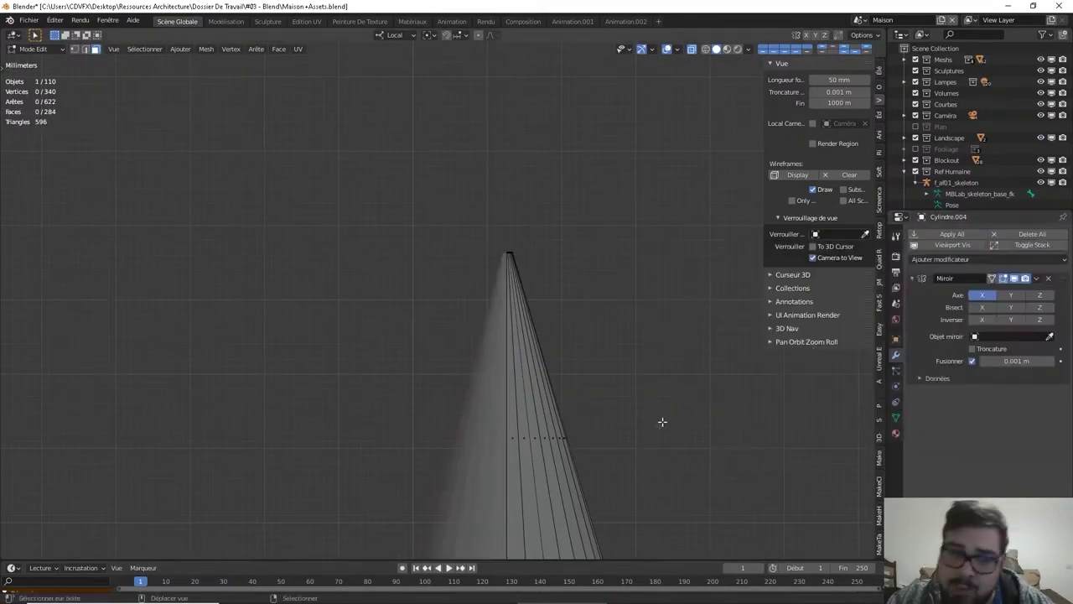
Enable clipping (Troncature) on the Mirror modifier and expand its Data settings
{"action": "middle_click_drag", "start_coordinate": [661, 436], "coordinate": [587, 209], "text": "shift"}
{"action": "middle_click_drag", "start_coordinate": [613, 387], "coordinate": [604, 278], "text": "shift"}
{"action": "scroll", "coordinate": [586, 457], "scroll_direction": "down", "scroll_amount": 1}
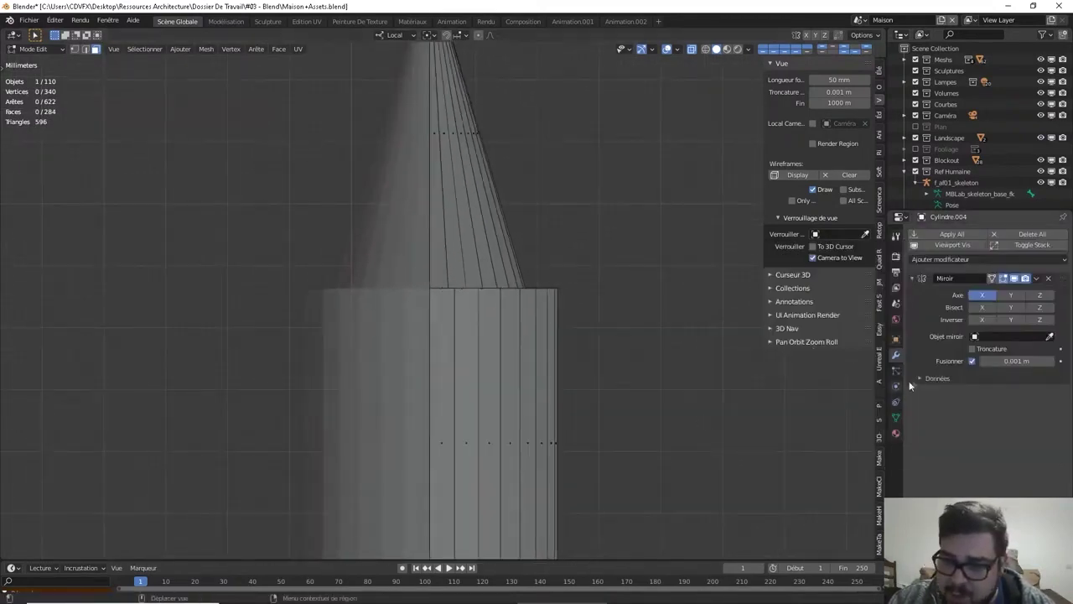
{"action": "left_click", "coordinate": [927, 379]}
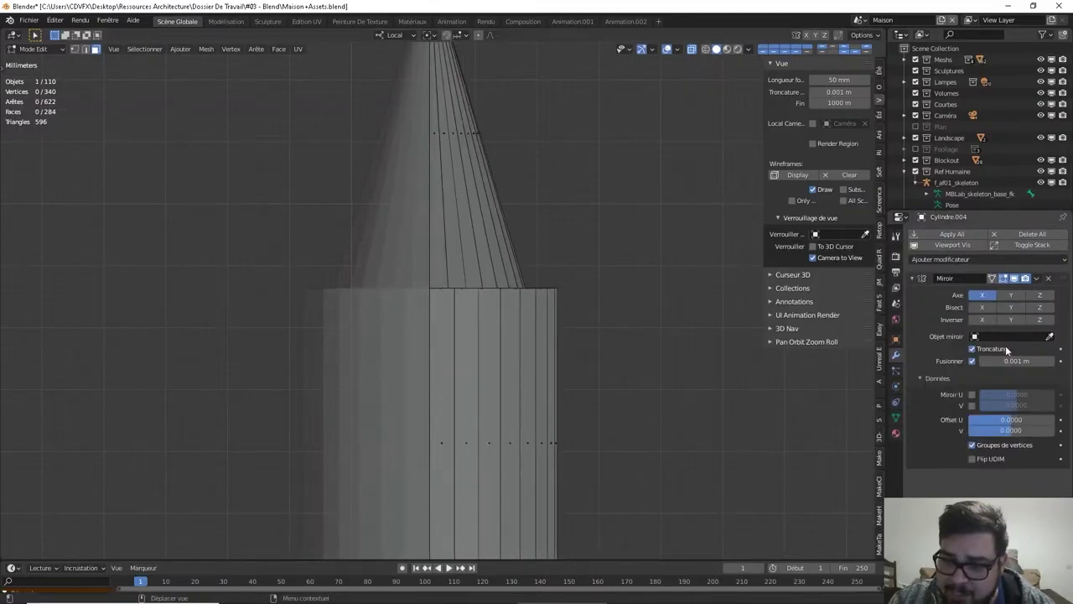
With X-ray off, select the two front face columns beside the centre line, across the collar's upper band and taper
{"action": "middle_click_drag", "start_coordinate": [676, 440], "coordinate": [606, 227], "text": "shift"}
{"action": "scroll", "coordinate": [479, 262], "scroll_direction": "down", "scroll_amount": 1}
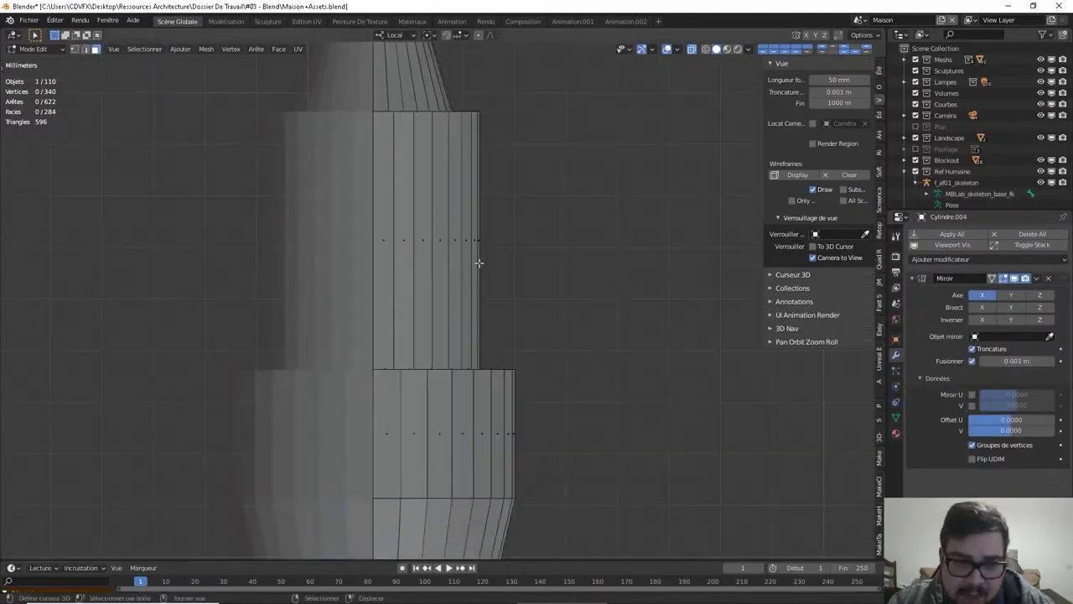
{"action": "middle_click_drag", "start_coordinate": [480, 442], "coordinate": [513, 292], "text": "shift"}
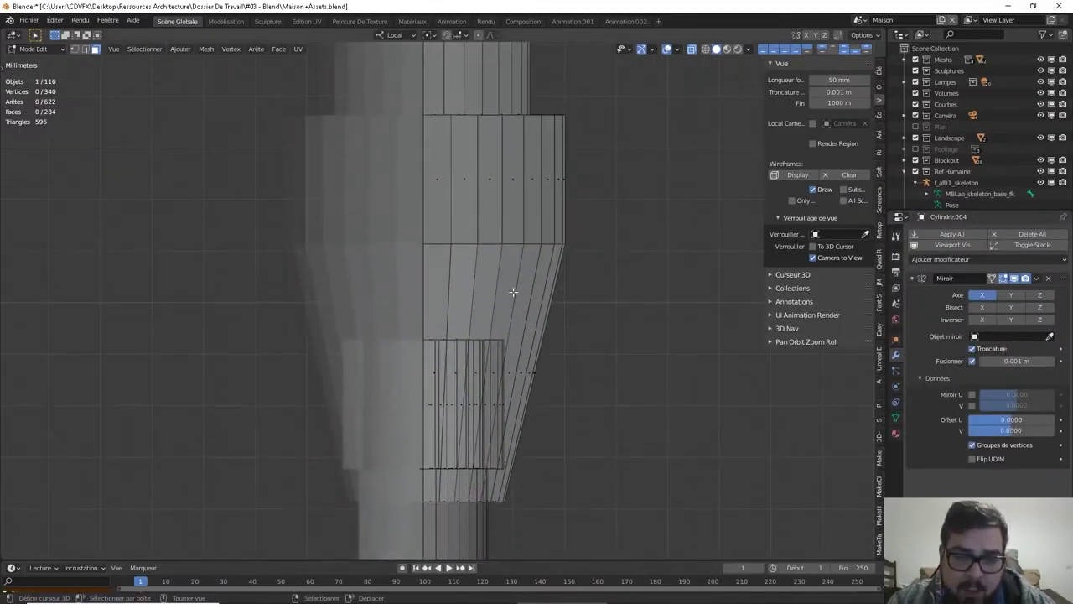
{"action": "middle_click_drag", "start_coordinate": [508, 168], "coordinate": [441, 244]}
{"action": "scroll", "coordinate": [499, 244], "scroll_direction": "down", "scroll_amount": 2}
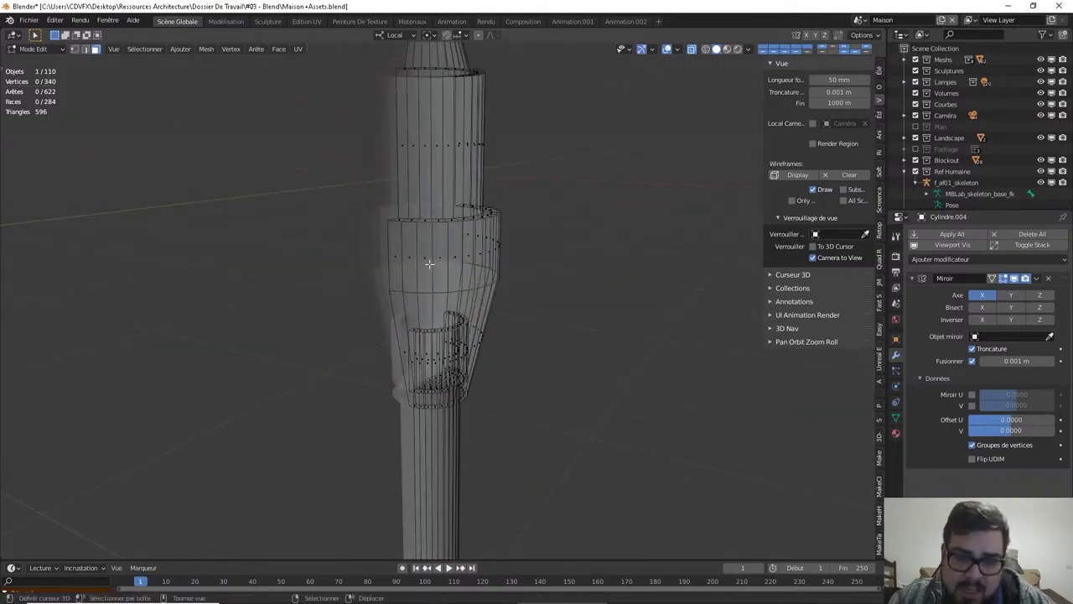
{"action": "key", "text": "KP_1"}
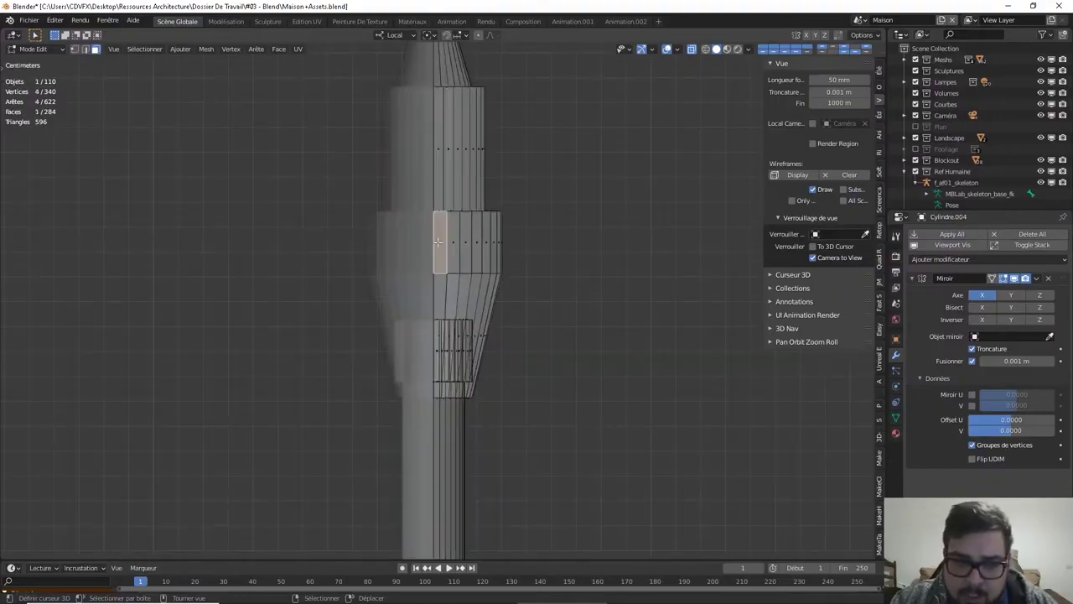
{"action": "left_click", "coordinate": [454, 243], "text": "shift"}
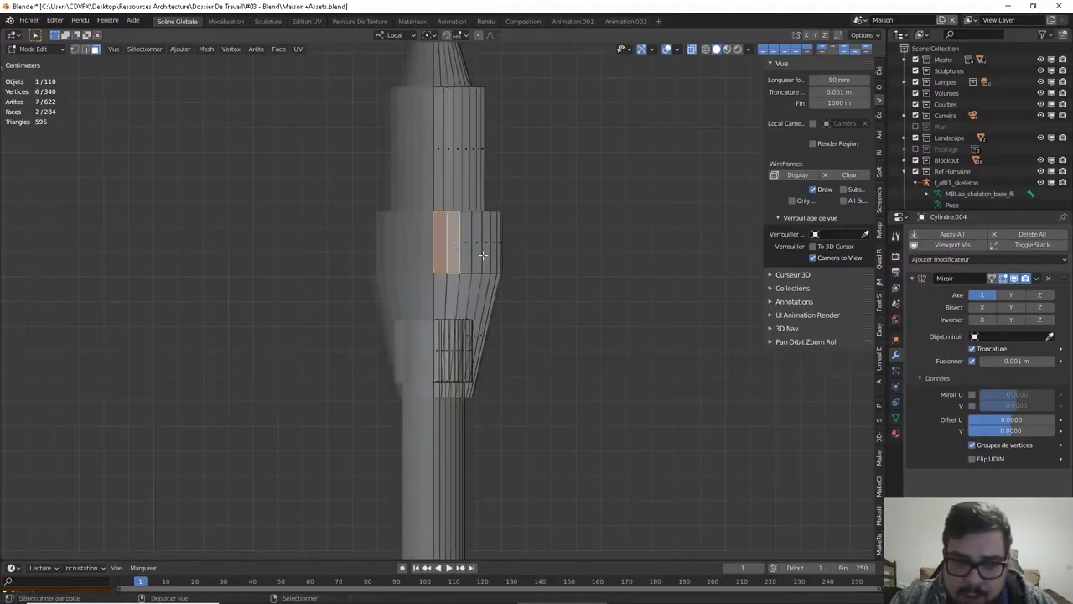
{"action": "left_click", "coordinate": [689, 50]}
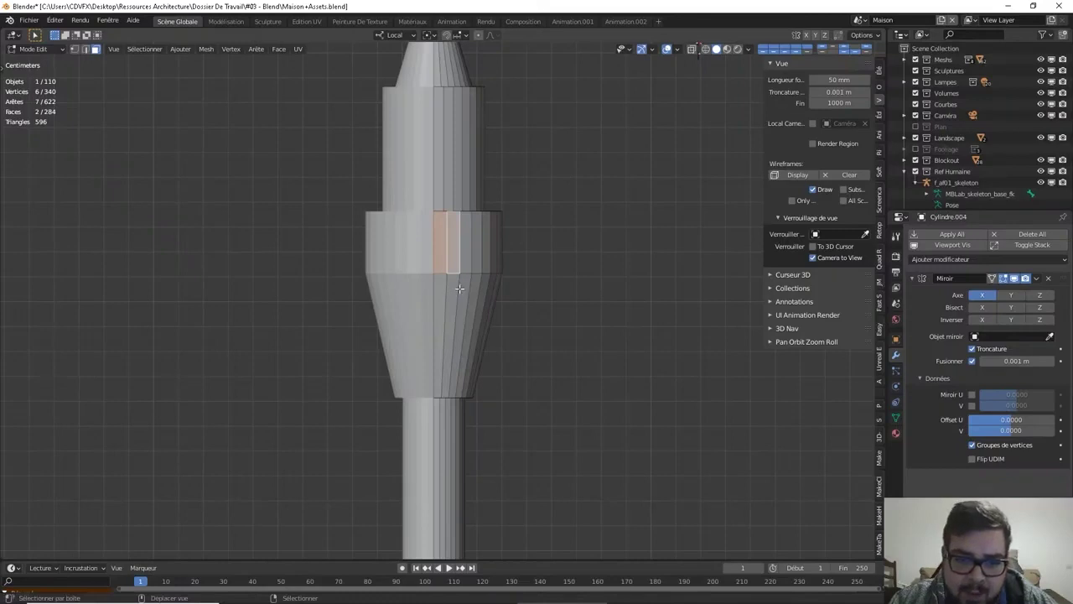
{"action": "left_click", "coordinate": [441, 343], "text": "shift"}
{"action": "left_click", "coordinate": [454, 343], "text": "shift"}
Try adding further two-column groups of faces around the collar's half, leaving two unselected columns between groups
{"action": "middle_click_drag", "start_coordinate": [454, 343], "coordinate": [429, 241]}
{"action": "left_click", "coordinate": [433, 236], "text": "shift"}
{"action": "left_click", "coordinate": [443, 238], "text": "shift"}
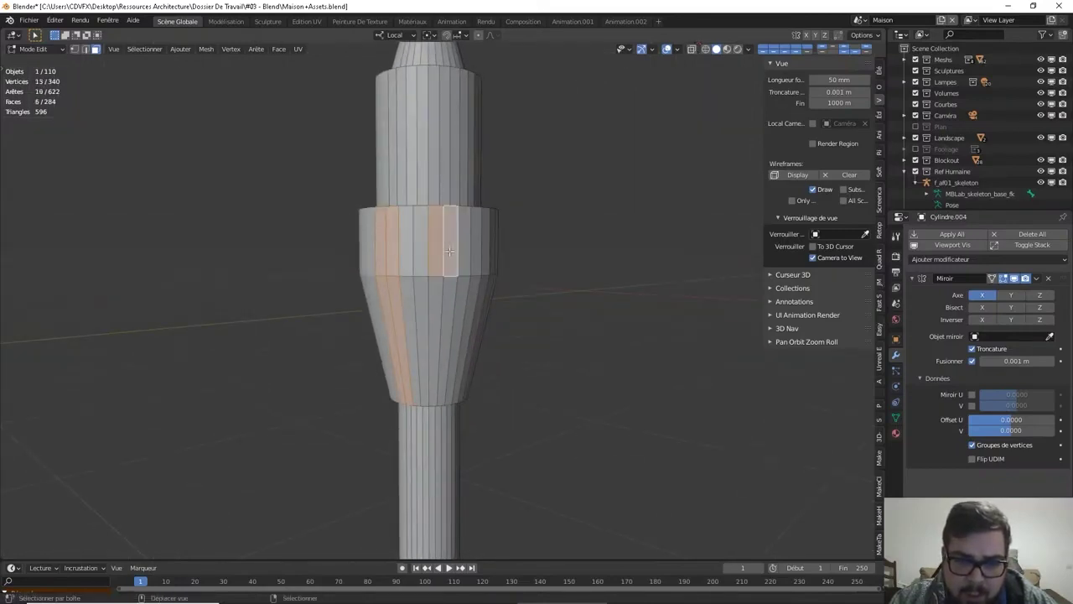
{"action": "left_click", "coordinate": [452, 299], "text": "shift"}
{"action": "left_click", "coordinate": [437, 299], "text": "shift"}
{"action": "middle_click_drag", "start_coordinate": [437, 299], "coordinate": [446, 227]}
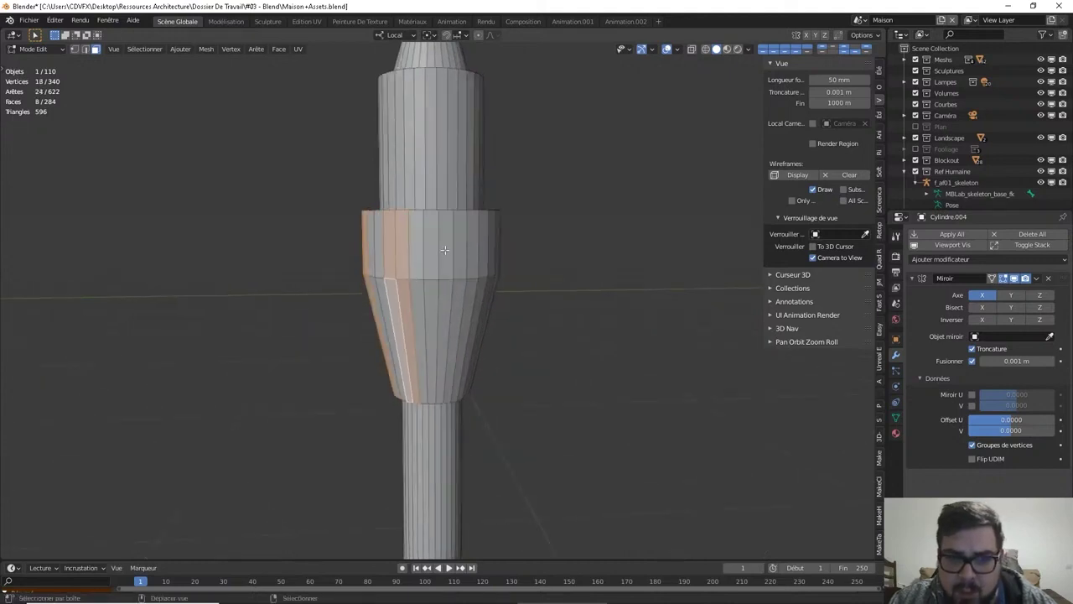
{"action": "left_click", "coordinate": [446, 225], "text": "shift"}
{"action": "left_click", "coordinate": [457, 243], "text": "shift"}
{"action": "left_click", "coordinate": [458, 336], "text": "shift"}
{"action": "left_click", "coordinate": [443, 292], "text": "shift"}
{"action": "middle_click_drag", "start_coordinate": [444, 292], "coordinate": [446, 250]}
{"action": "left_click", "coordinate": [446, 249], "text": "shift"}
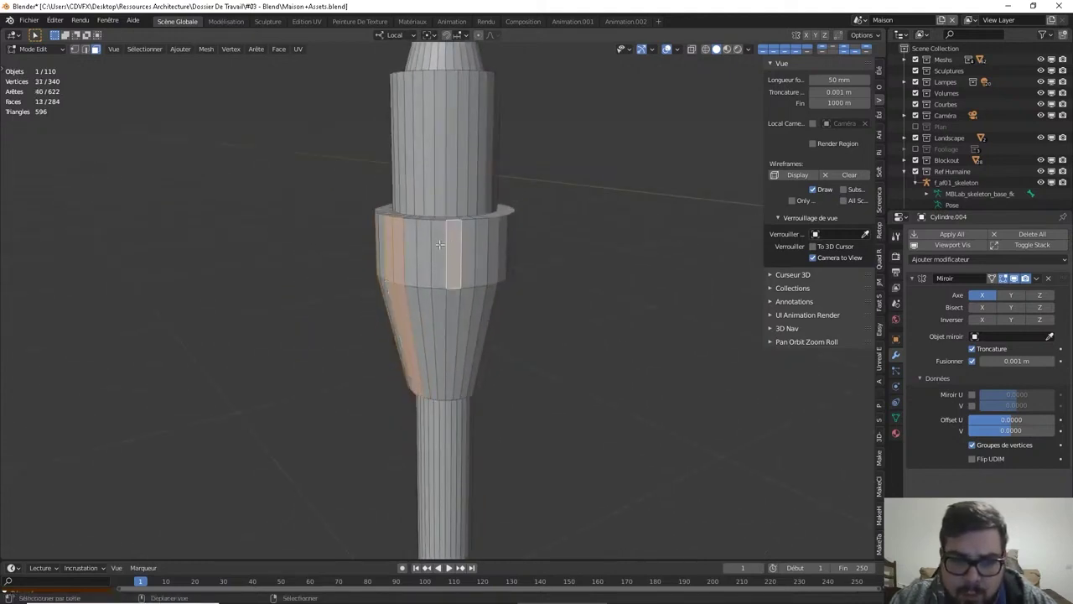
{"action": "left_click", "coordinate": [441, 300], "text": "shift"}
{"action": "left_click", "coordinate": [453, 300], "text": "shift"}
{"action": "middle_click_drag", "start_coordinate": [452, 301], "coordinate": [623, 269]}
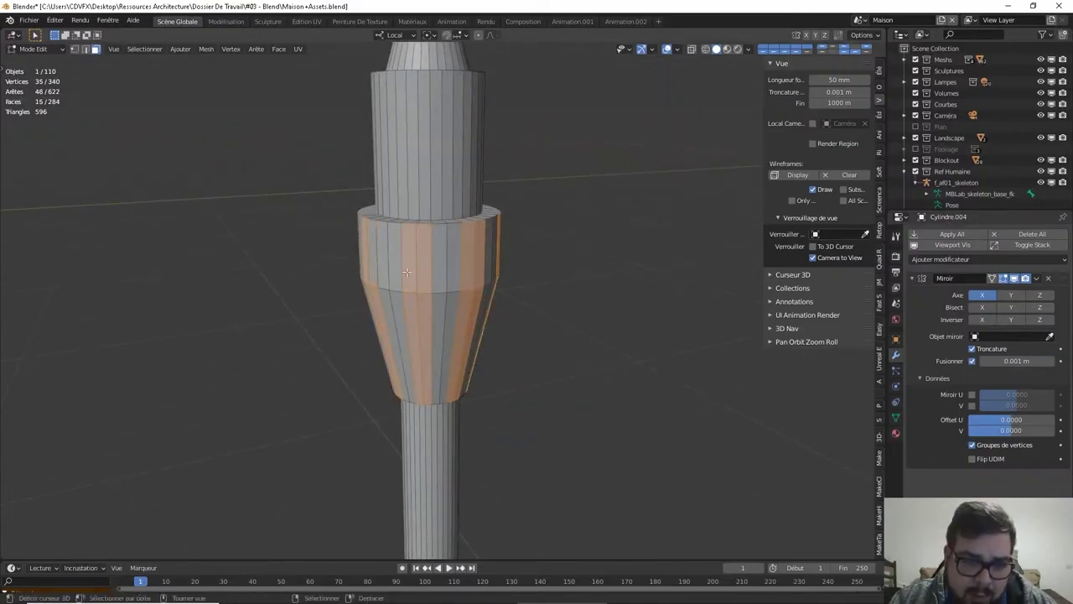
Reduce the collar selection to the single face column touching the centre line at the front and at the back
{"action": "middle_click_drag", "start_coordinate": [457, 285], "coordinate": [466, 252]}
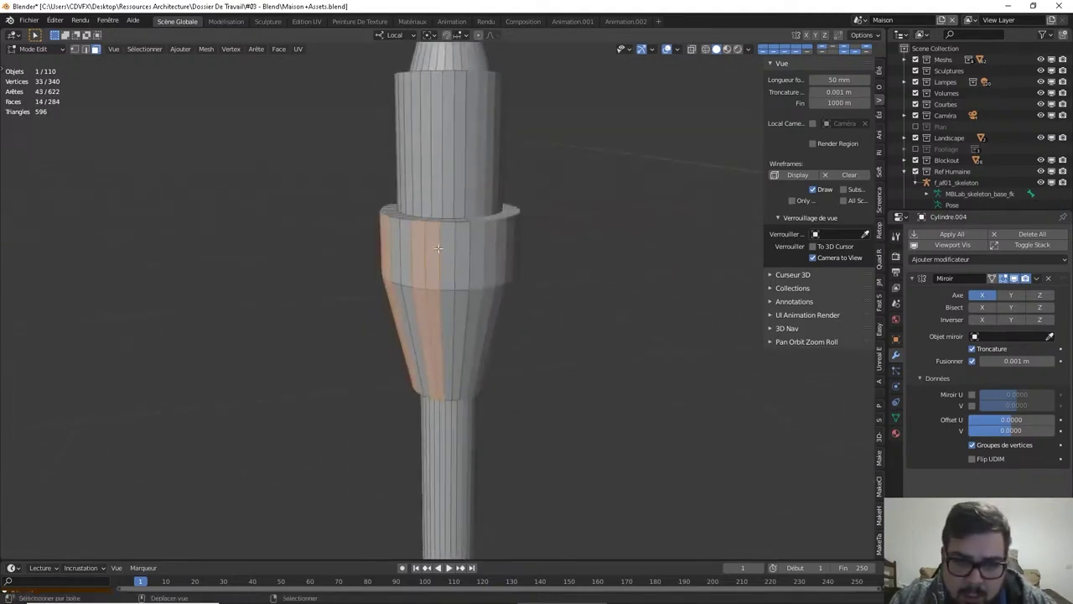
{"action": "left_click", "coordinate": [438, 297], "text": "shift"}
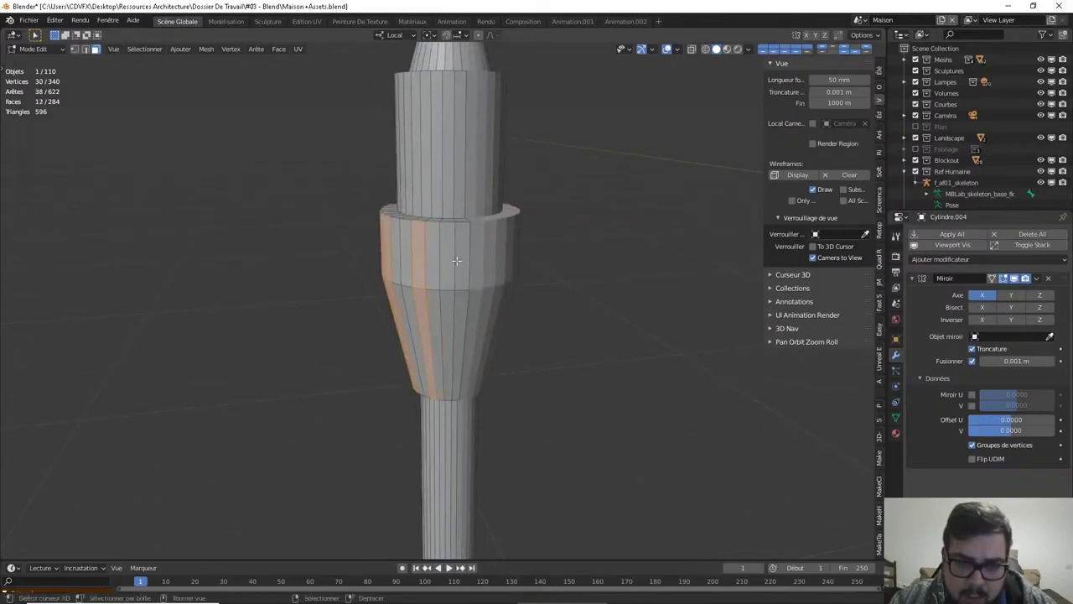
{"action": "middle_click_drag", "start_coordinate": [456, 261], "coordinate": [492, 220]}
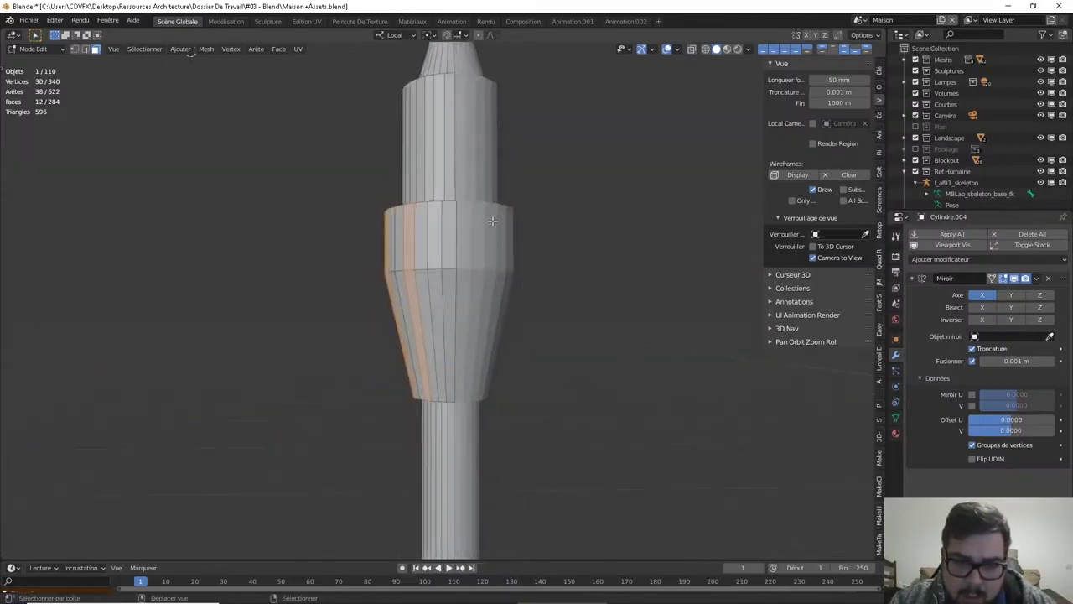
{"action": "middle_click_drag", "start_coordinate": [452, 249], "coordinate": [496, 269]}
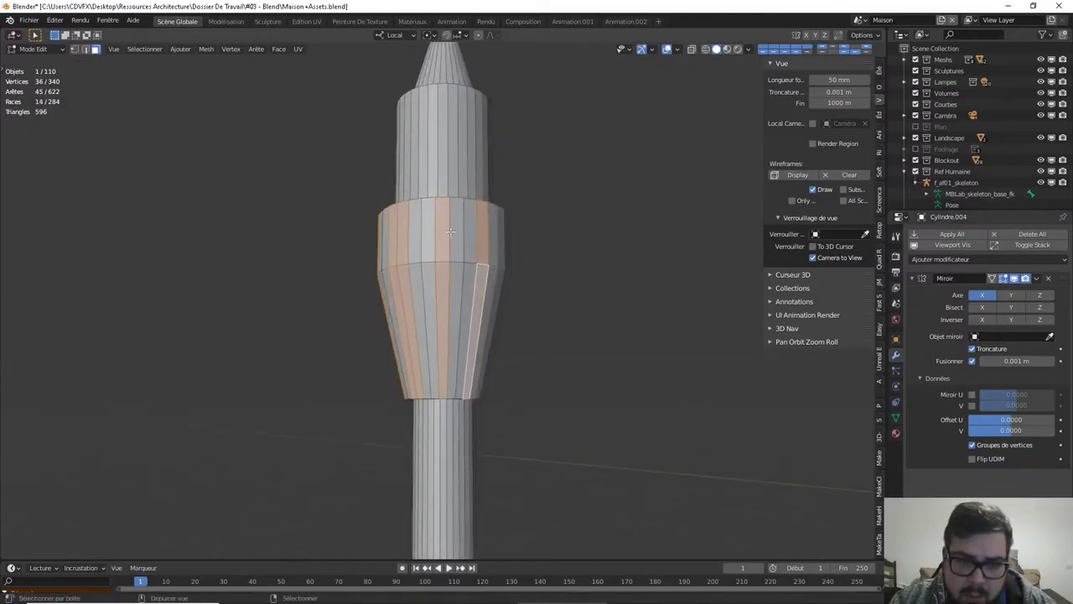
{"action": "middle_click_drag", "start_coordinate": [432, 284], "coordinate": [511, 304]}
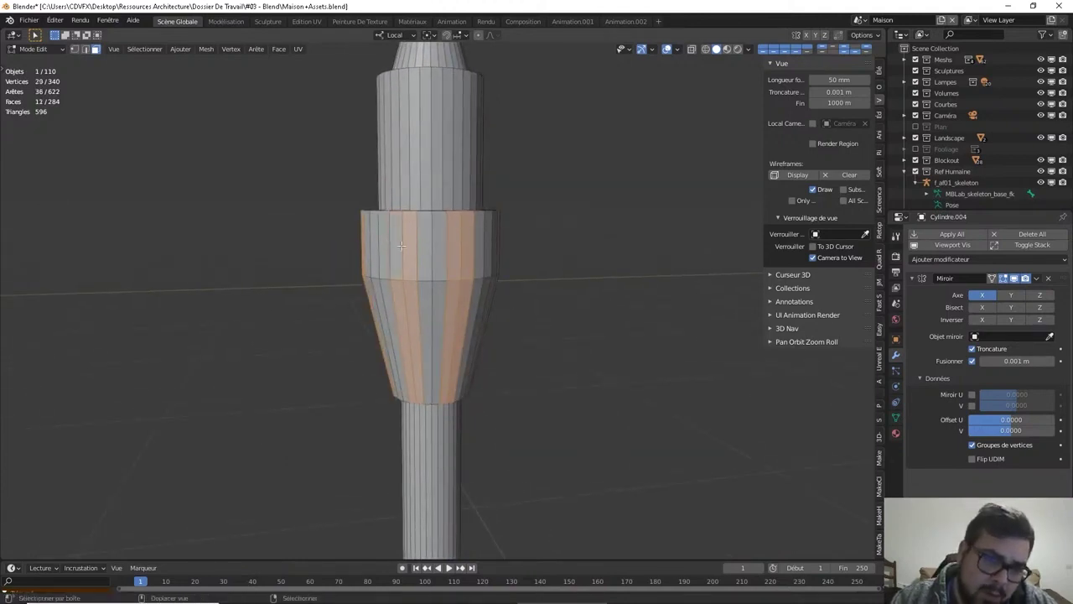
{"action": "right_click", "coordinate": [468, 253], "text": "shift"}
{"action": "right_click", "coordinate": [468, 295], "text": "shift"}
{"action": "right_click", "coordinate": [453, 295], "text": "shift"}
{"action": "middle_click_drag", "start_coordinate": [471, 307], "coordinate": [435, 278]}
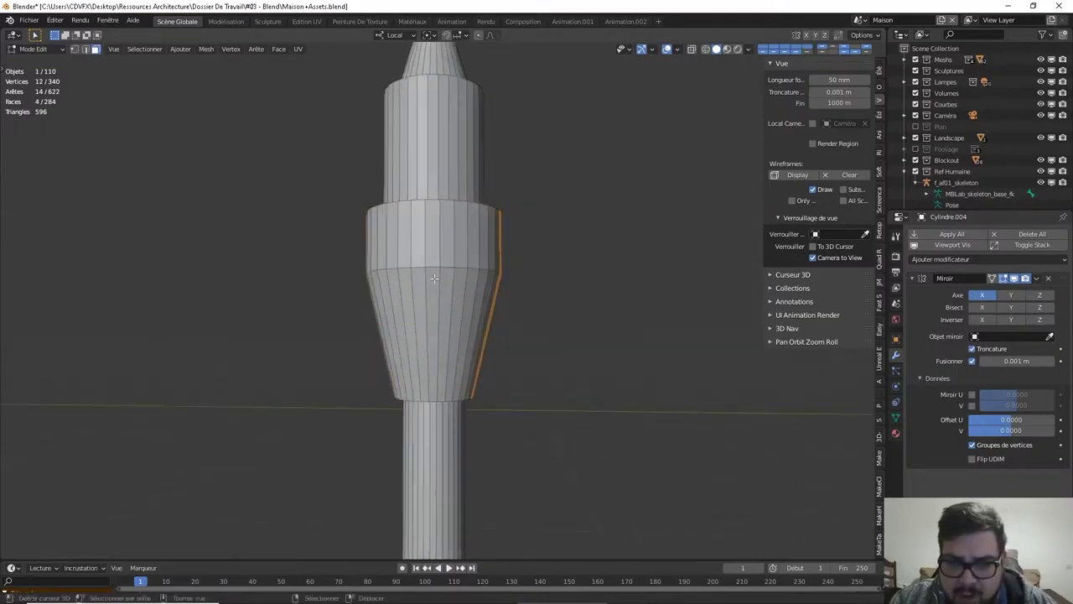
Add the two middle face columns on the collar's side, in both the upper band and taper, to the selection
{"action": "key", "text": "KP_3"}
{"action": "right_click", "coordinate": [428, 250], "text": "shift"}
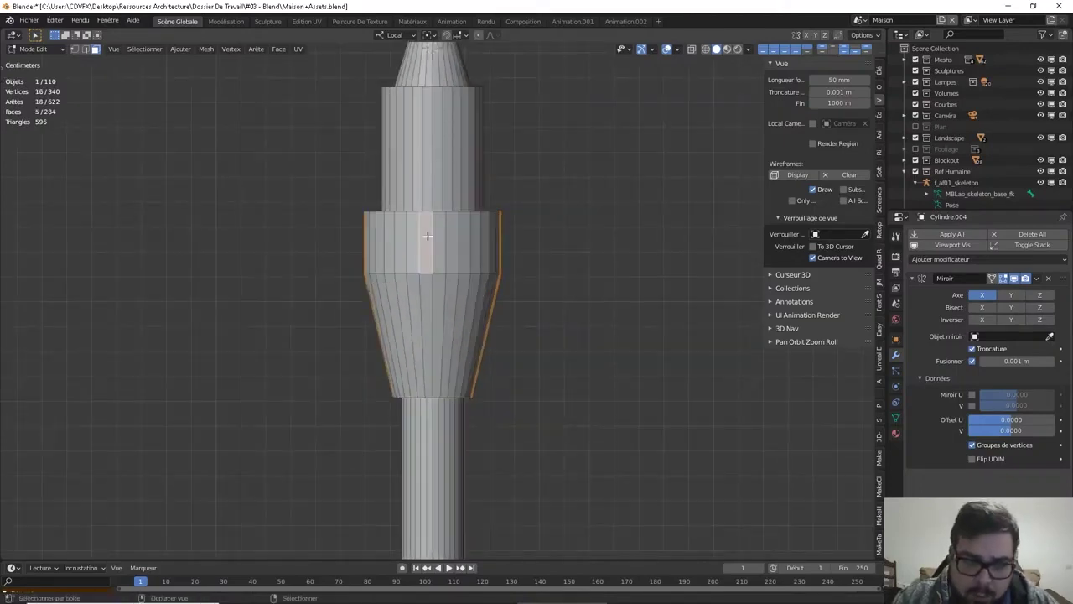
{"action": "right_click", "coordinate": [439, 237], "text": "shift"}
{"action": "right_click", "coordinate": [434, 298], "text": "shift"}
{"action": "right_click", "coordinate": [434, 298], "text": "shift"}
Add a two-column face group on each side of the middle pair, leaving two unselected columns between all groups
{"action": "middle_click_drag", "start_coordinate": [434, 297], "coordinate": [399, 233]}
{"action": "right_click", "coordinate": [399, 230], "text": "shift"}
{"action": "right_click", "coordinate": [396, 251], "text": "shift"}
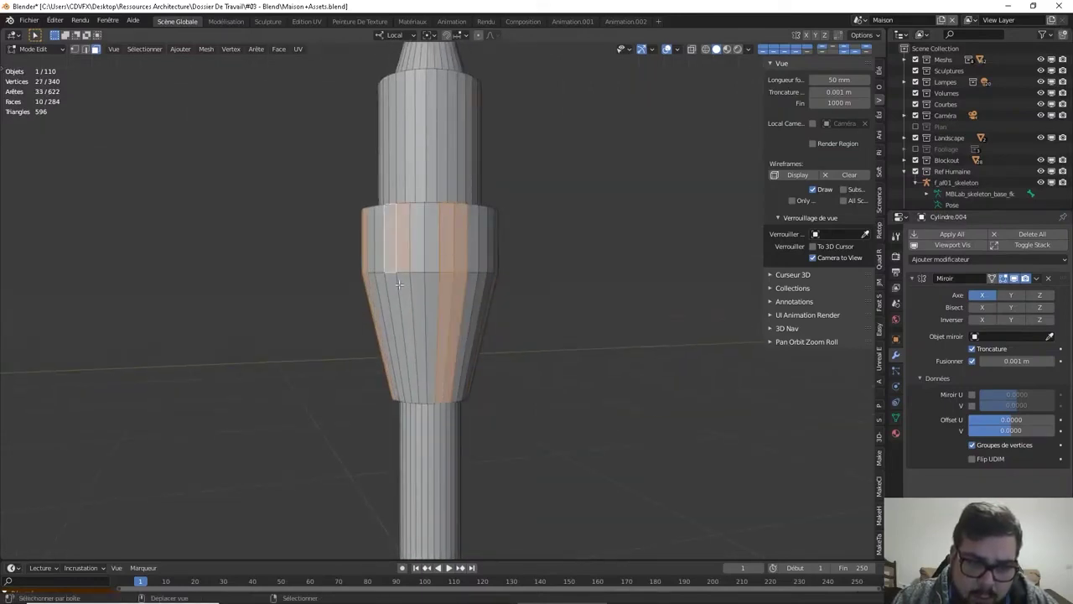
{"action": "right_click", "coordinate": [392, 327], "text": "shift"}
{"action": "right_click", "coordinate": [392, 290], "text": "shift"}
{"action": "middle_click_drag", "start_coordinate": [393, 289], "coordinate": [426, 245]}
{"action": "right_click", "coordinate": [428, 243], "text": "shift"}
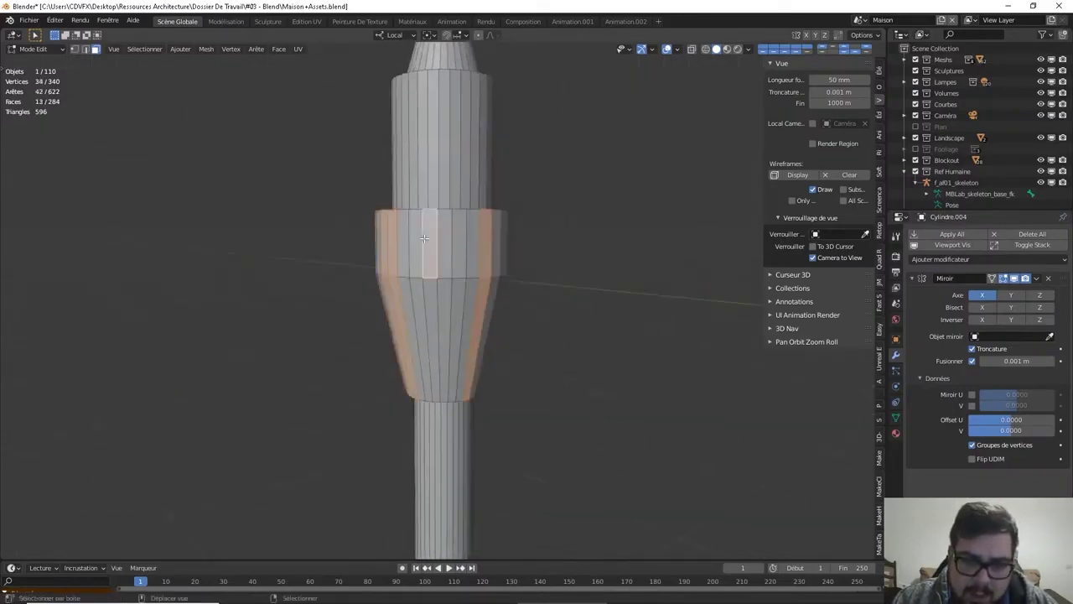
{"action": "right_click", "coordinate": [444, 236], "text": "shift"}
{"action": "right_click", "coordinate": [446, 290], "text": "shift"}
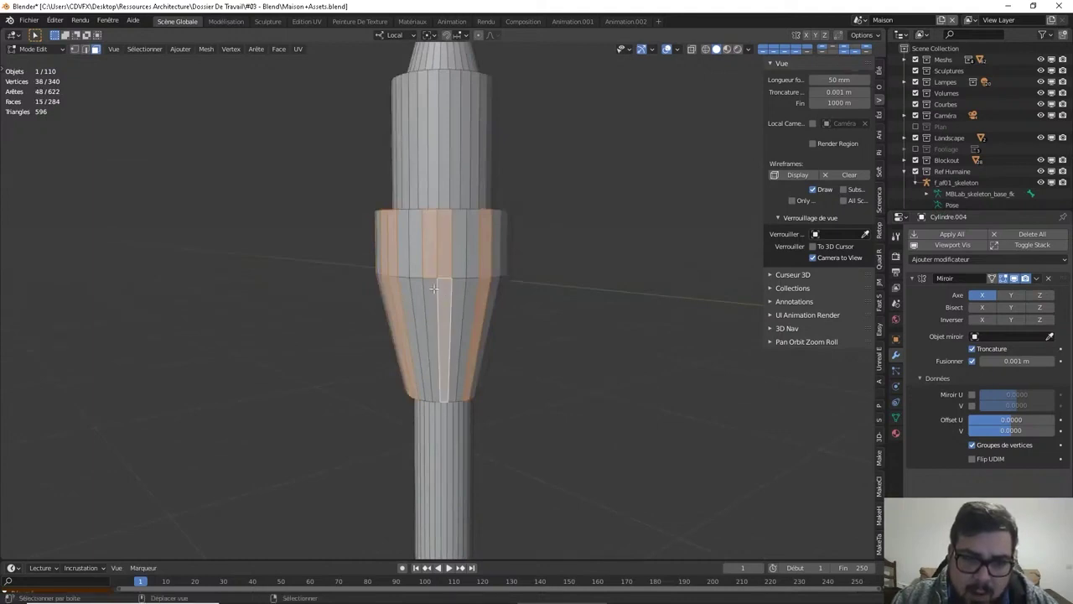
{"action": "right_click", "coordinate": [433, 287], "text": "shift"}
{"action": "middle_click_drag", "start_coordinate": [433, 288], "coordinate": [542, 282]}
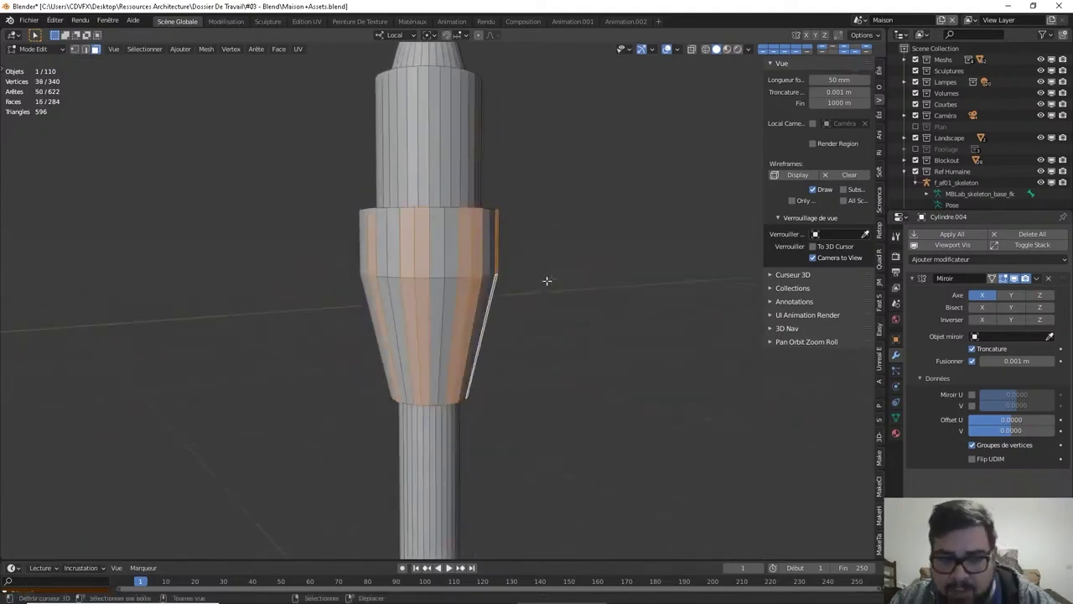
Inset the selected collar faces by 0.01328 m and scale the inner faces inward to 0.884
{"action": "key", "text": "i"}
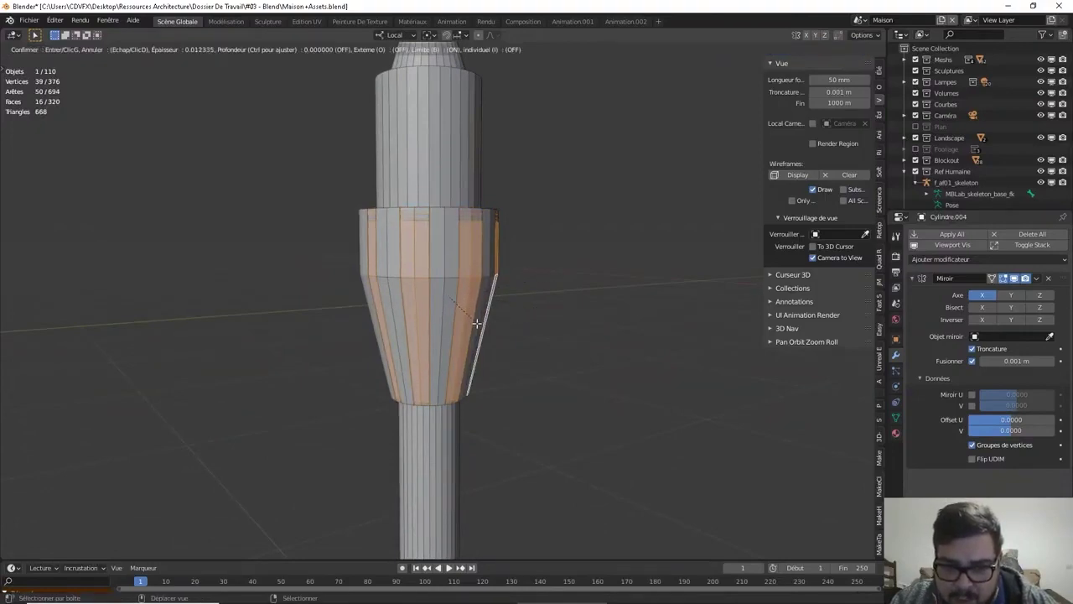
{"action": "left_click", "coordinate": [471, 321]}
{"action": "middle_click_drag", "start_coordinate": [500, 282], "coordinate": [491, 328]}
{"action": "key", "text": "s"}
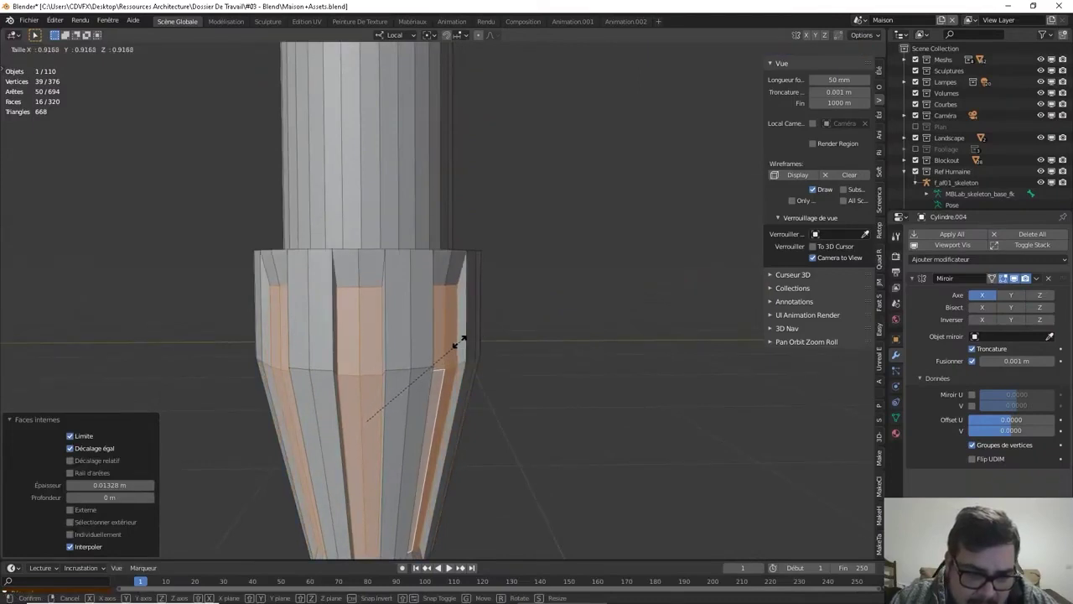
{"action": "left_click", "coordinate": [408, 352]}
Delete the recessed inner faces to open slots through the collar, and inspect the finial in Object Mode
{"action": "middle_click_drag", "start_coordinate": [408, 352], "coordinate": [435, 226]}
{"action": "middle_click_drag", "start_coordinate": [146, 57], "coordinate": [573, 255]}
{"action": "key", "text": "x"}
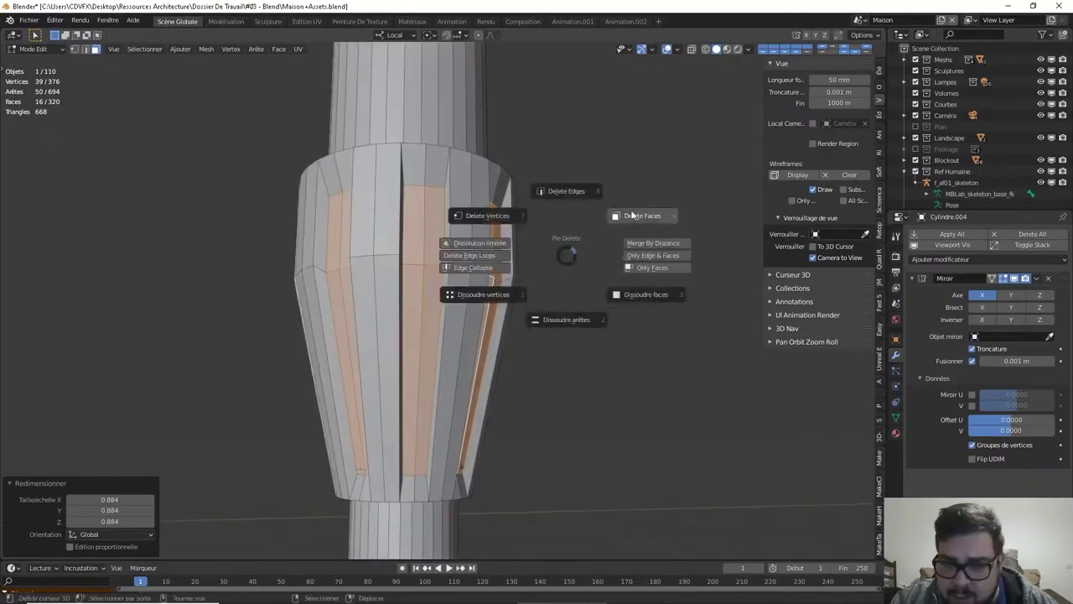
{"action": "left_click", "coordinate": [635, 211]}
{"action": "key", "text": "Tab"}
{"action": "middle_click_drag", "start_coordinate": [509, 234], "coordinate": [443, 307]}
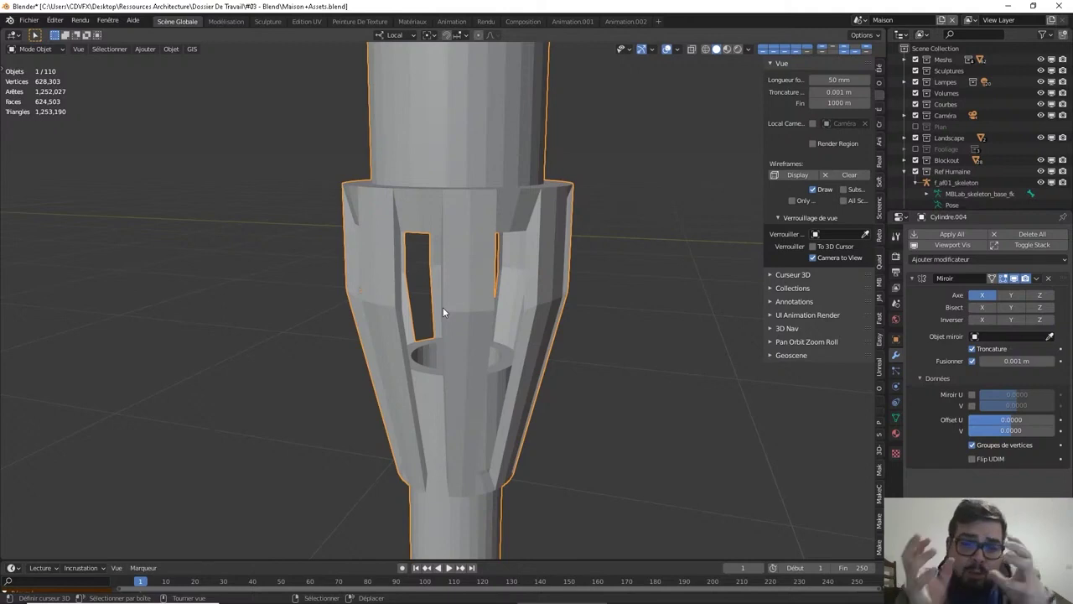
{"action": "scroll", "coordinate": [443, 306], "scroll_direction": "down", "scroll_amount": 4}
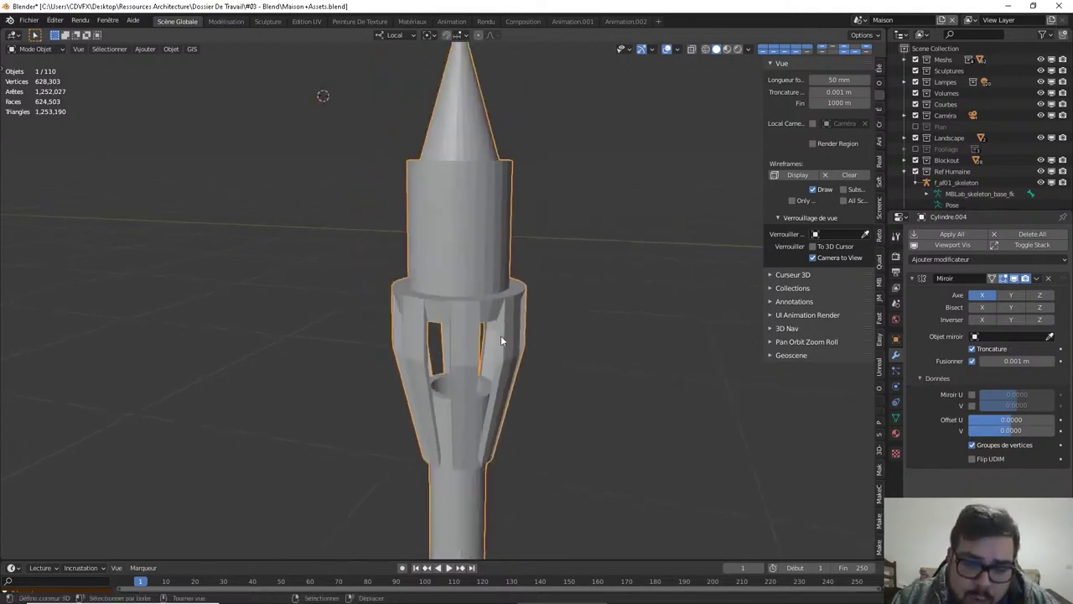
Back in Edit Mode, add two evenly spaced loop cuts around the upper cylinder without sliding them
{"action": "key", "text": "Tab"}
{"action": "scroll", "coordinate": [481, 288], "scroll_direction": "up", "scroll_amount": 4}
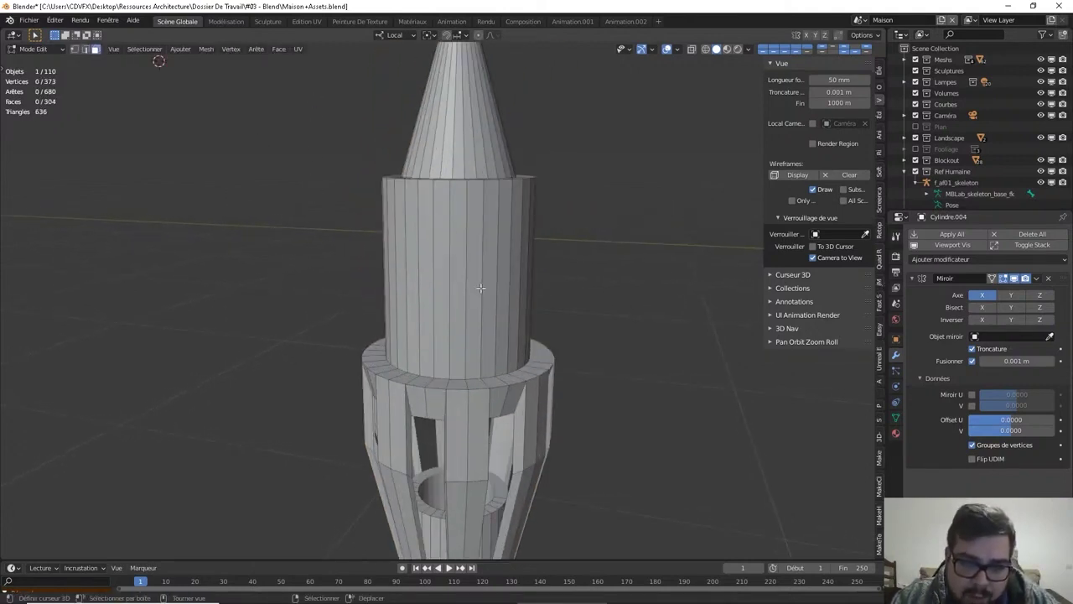
{"action": "key", "text": "ctrl+r"}
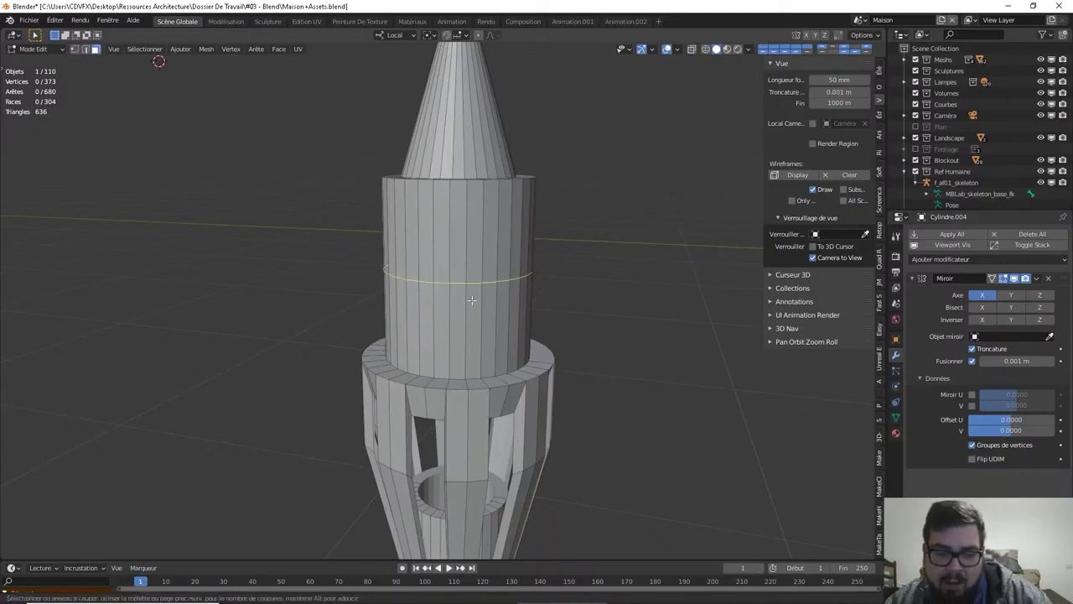
{"action": "scroll", "coordinate": [472, 300], "scroll_direction": "up", "scroll_amount": 1}
{"action": "left_click", "coordinate": [472, 300]}
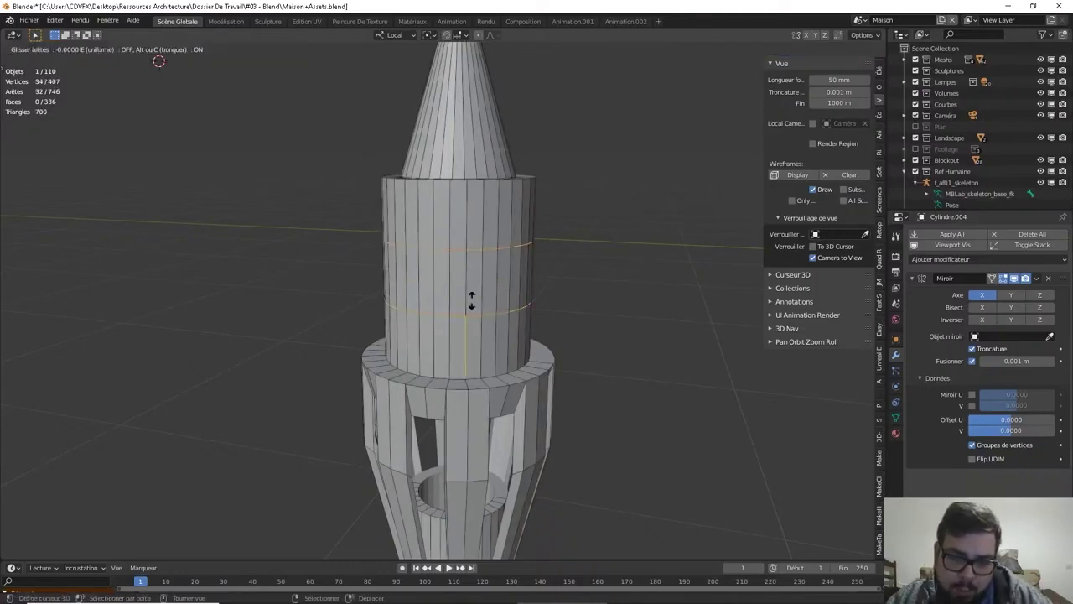
{"action": "right_click", "coordinate": [472, 300]}
Move the two new loop cuts on the upper cylinder up 0.0075 m along local Z
{"action": "key", "text": "g"}
{"action": "key", "text": "z"}
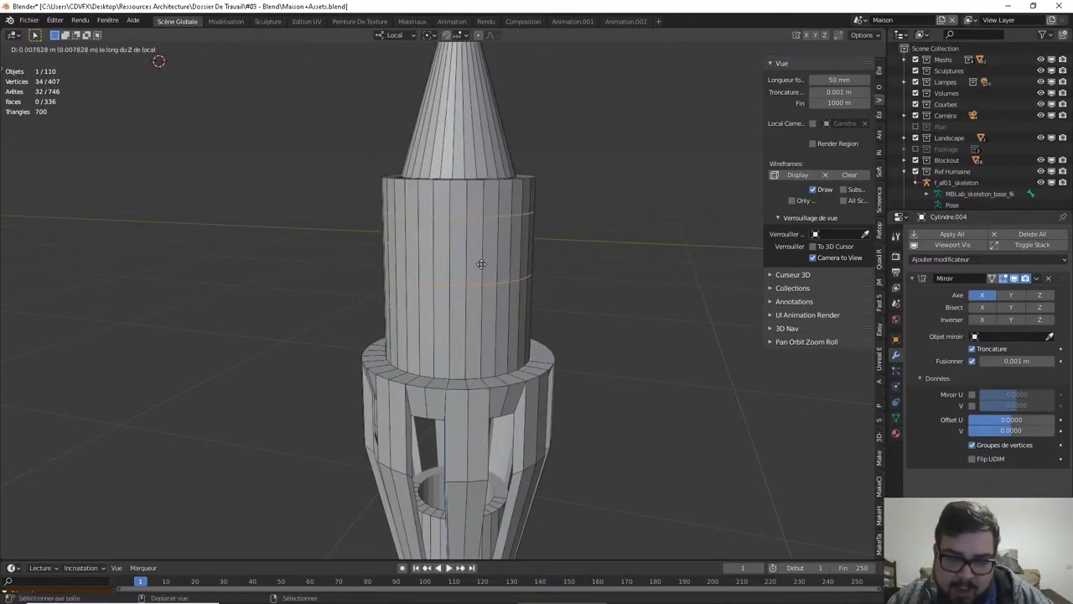
{"action": "left_click", "coordinate": [484, 240]}
{"action": "type", "text": ".75"}
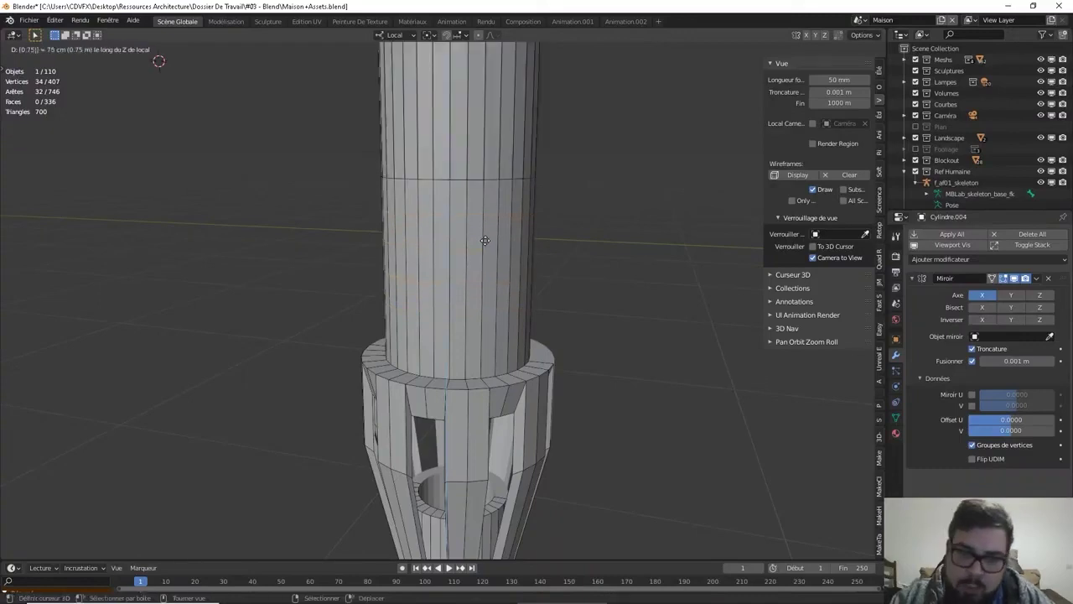
{"action": "key", "text": "BackSpace"}
{"action": "key", "text": "BackSpace"}
{"action": "key", "text": "BackSpace"}
{"action": "key", "text": "BackSpace"}
{"action": "type", "text": "0.0"}
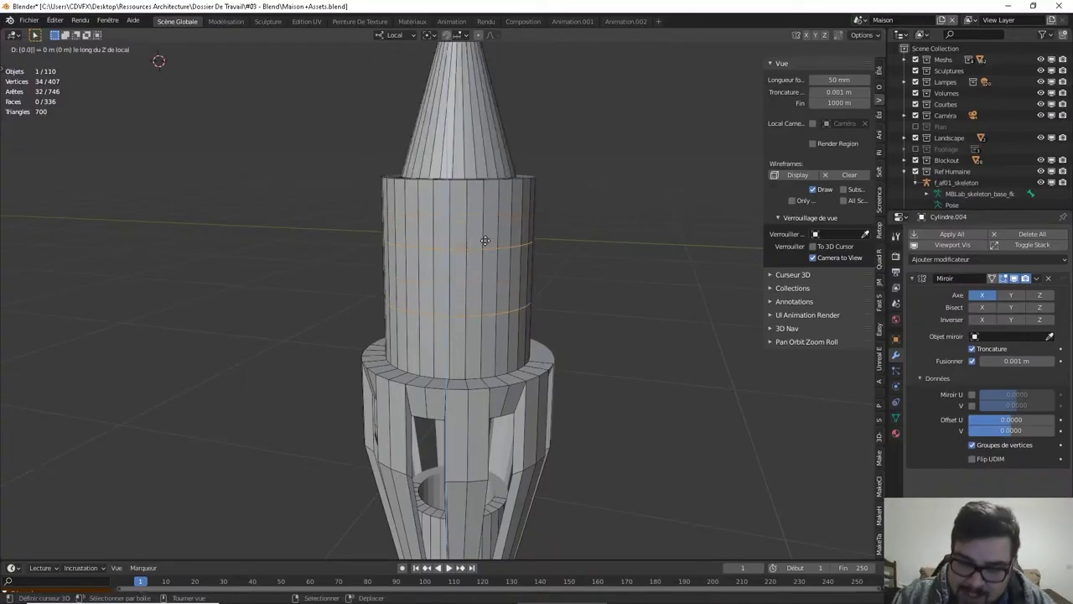
{"action": "type", "text": "745"}
{"action": "key", "text": "BackSpace"}
{"action": "key", "text": "BackSpace"}
{"action": "key", "text": "BackSpace"}
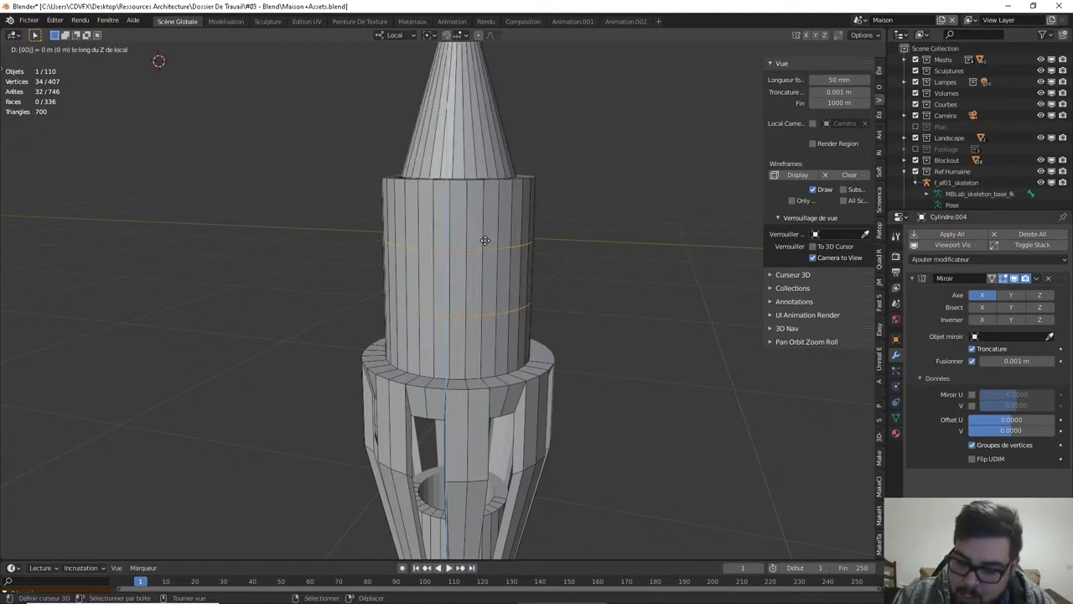
{"action": "key", "text": "Return"}
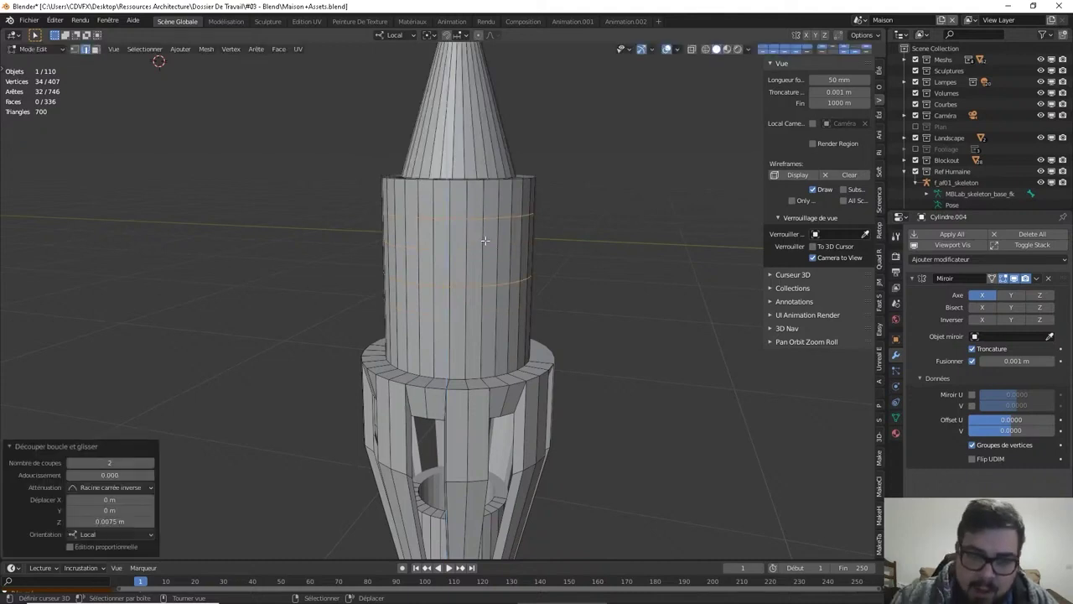
In face selection mode, select ten faces in spaced groups around the band between the two loop cuts
{"action": "left_click", "coordinate": [95, 50]}
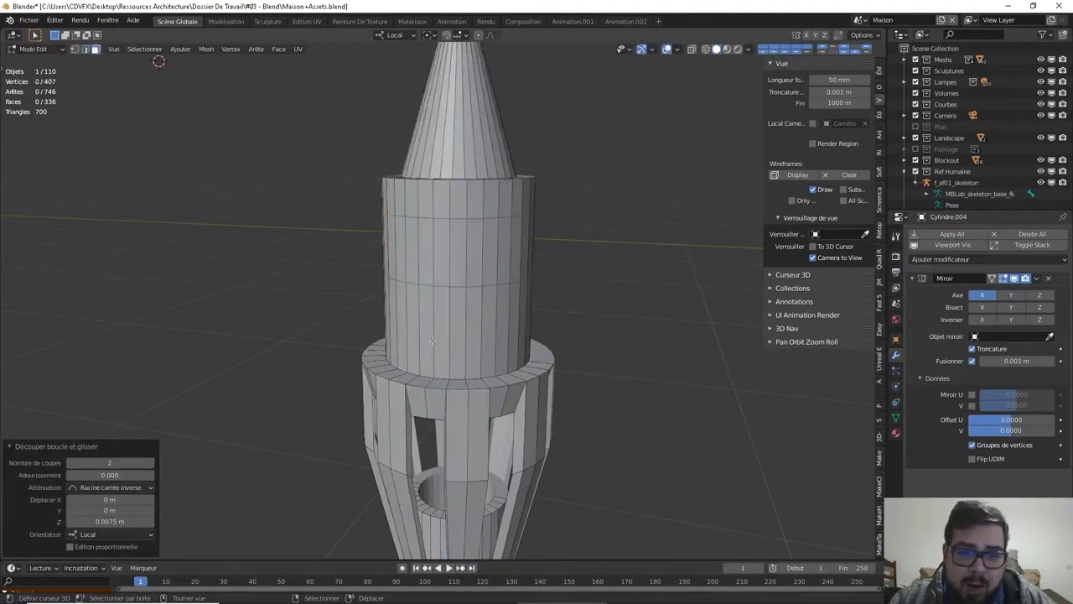
{"action": "left_click", "coordinate": [457, 244]}
{"action": "middle_click_drag", "start_coordinate": [457, 245], "coordinate": [511, 255]}
{"action": "left_click", "coordinate": [411, 244], "text": "shift"}
{"action": "left_click", "coordinate": [427, 239], "text": "shift"}
{"action": "left_click", "coordinate": [454, 245], "text": "shift"}
{"action": "left_click", "coordinate": [464, 243], "text": "shift"}
{"action": "left_click", "coordinate": [428, 234], "text": "shift"}
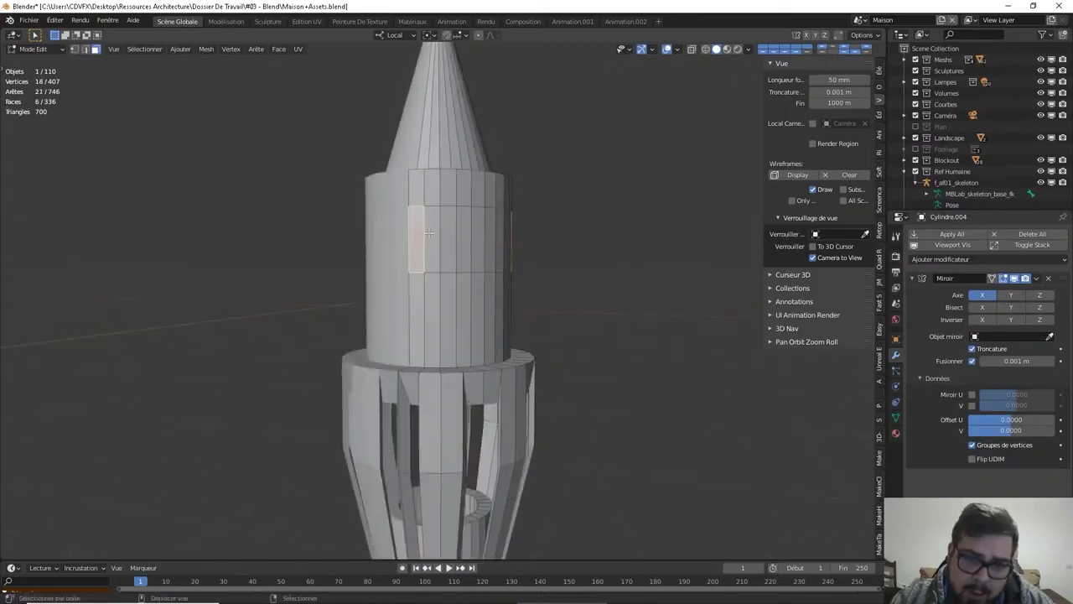
{"action": "left_click", "coordinate": [429, 234], "text": "shift"}
{"action": "middle_click_drag", "start_coordinate": [429, 233], "coordinate": [530, 240]}
{"action": "left_click", "coordinate": [427, 239], "text": "shift"}
{"action": "left_click", "coordinate": [443, 238], "text": "shift"}
{"action": "left_click", "coordinate": [458, 238], "text": "shift"}
Inset the selected band faces by 0.00802 m and scale the inner faces inward to 0.854
{"action": "key", "text": "i"}
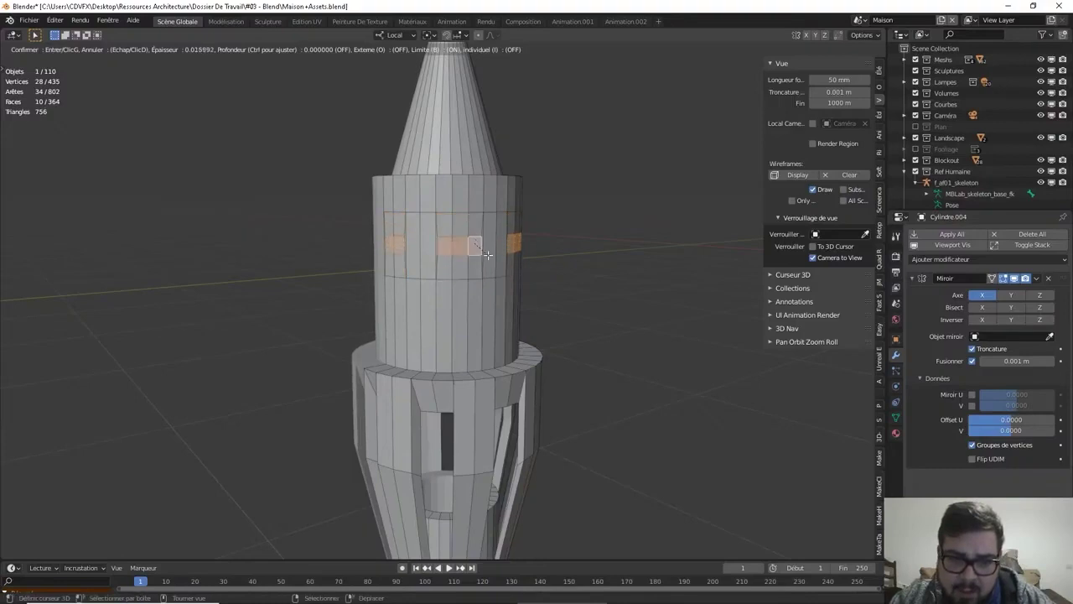
{"action": "left_click", "coordinate": [498, 250]}
{"action": "key", "text": "s"}
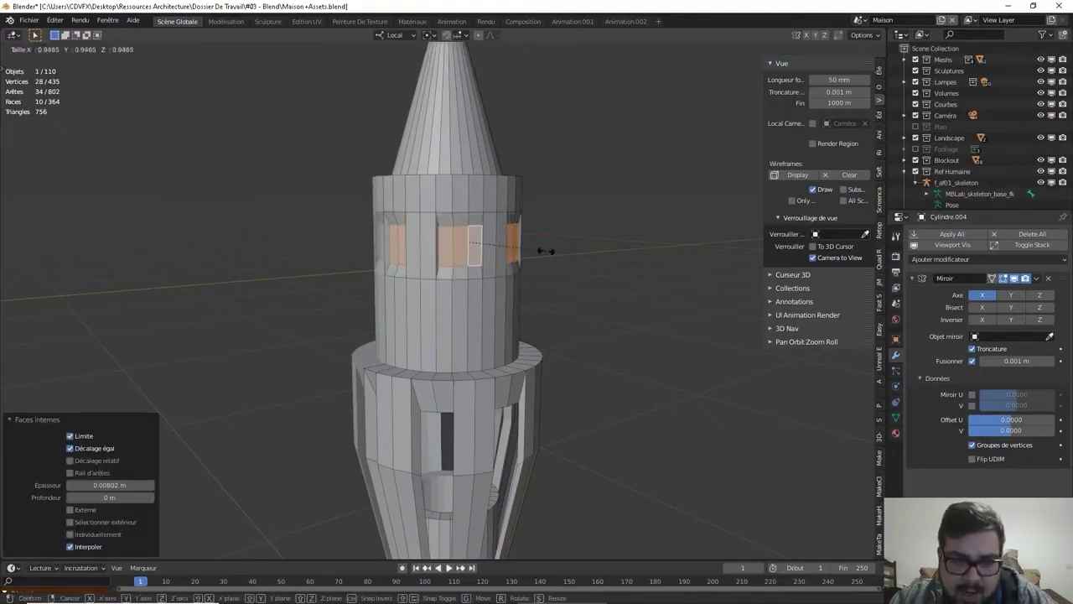
{"action": "left_click", "coordinate": [493, 258]}
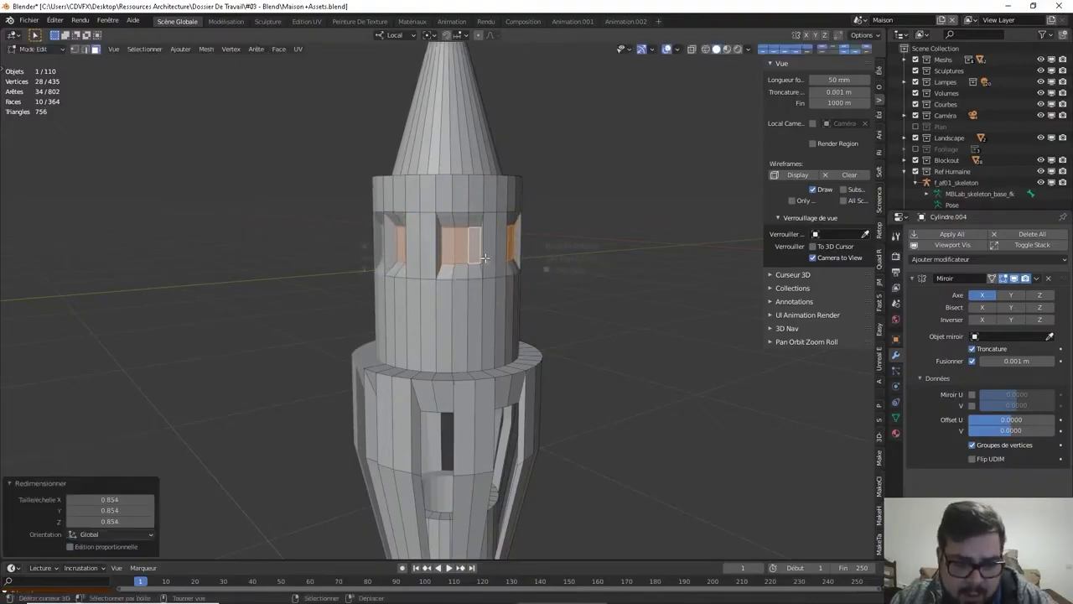
Delete the recessed inner faces to open windows in the upper cylinder, and inspect the result in Object Mode
{"action": "key", "text": "x"}
{"action": "left_click", "coordinate": [576, 223]}
{"action": "key", "text": "Tab"}
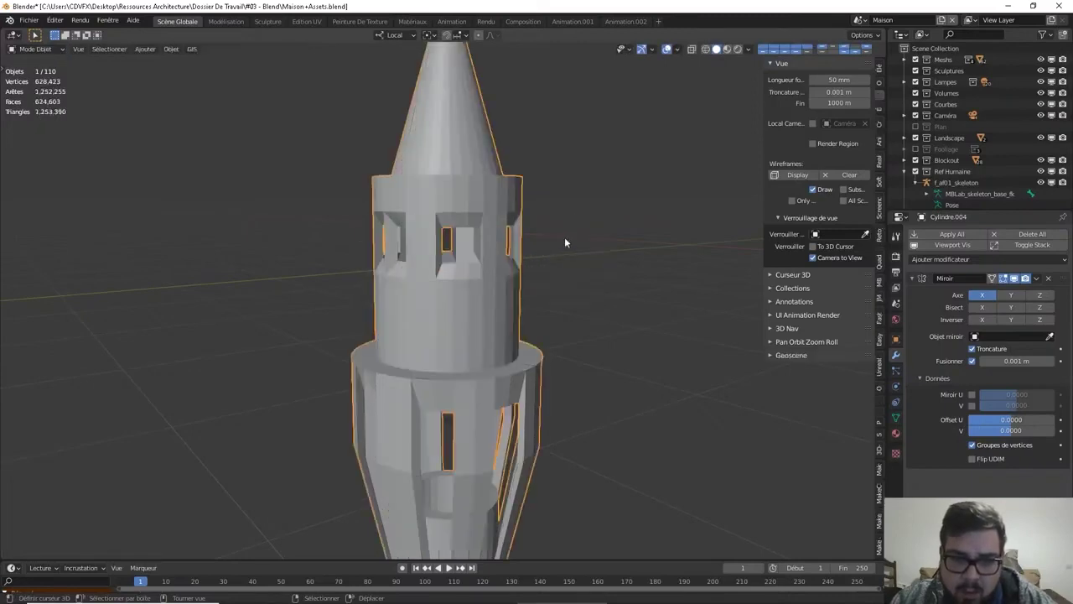
{"action": "middle_click_drag", "start_coordinate": [582, 222], "coordinate": [523, 340]}
Inspect the slotted collar up close and apply the Mirror modifier in Object Mode
{"action": "key", "text": "Tab"}
{"action": "middle_click_drag", "start_coordinate": [517, 378], "coordinate": [570, 377]}
{"action": "scroll", "coordinate": [524, 409], "scroll_direction": "up", "scroll_amount": 4}
{"action": "key", "text": "Tab"}
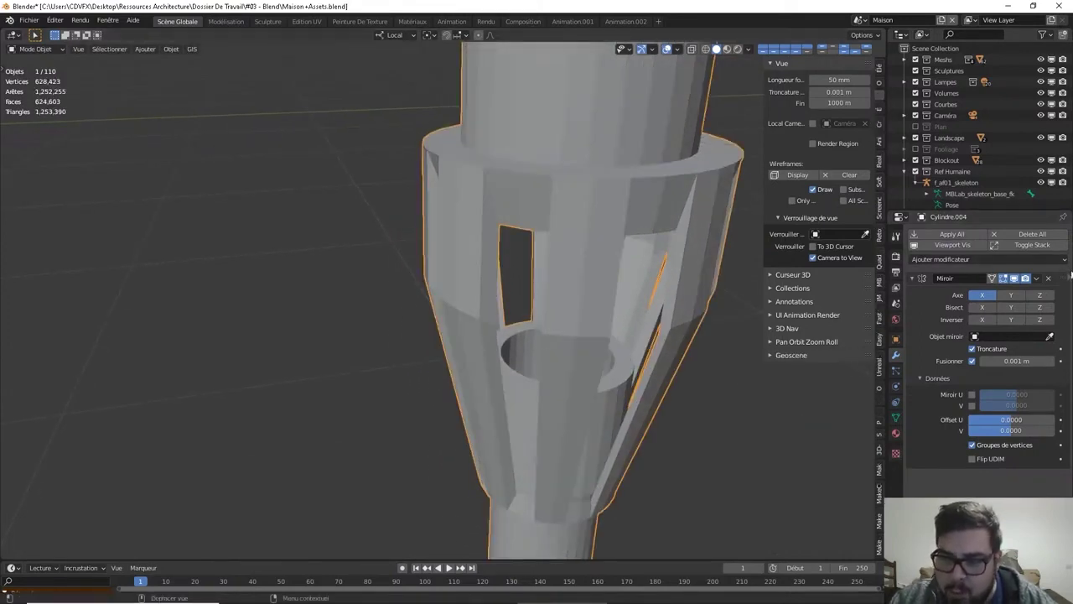
{"action": "key", "text": "ctrl+a"}
Select the whole mesh in Edit Mode and clean it with dissolve degenerate, merge by distance at 0.0001 m and delete loose
{"action": "key", "text": "Tab"}
{"action": "scroll", "coordinate": [609, 359], "scroll_direction": "down", "scroll_amount": 3}
{"action": "key", "text": "a"}
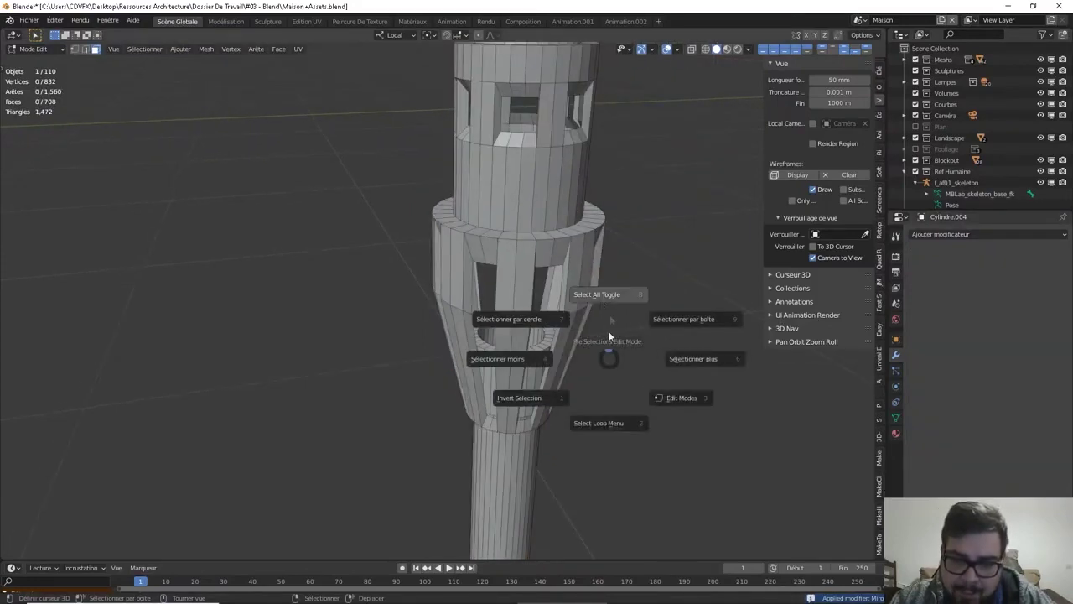
{"action": "left_click", "coordinate": [600, 293]}
{"action": "right_click", "coordinate": [600, 294]}
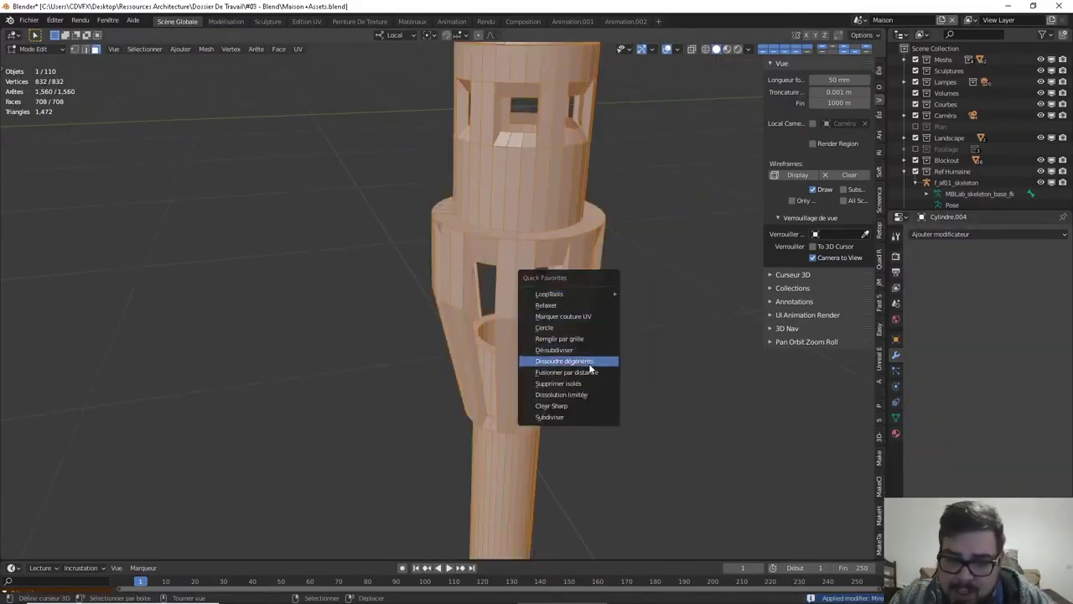
{"action": "left_click", "coordinate": [588, 364]}
{"action": "key", "text": "q"}
{"action": "left_click", "coordinate": [590, 373]}
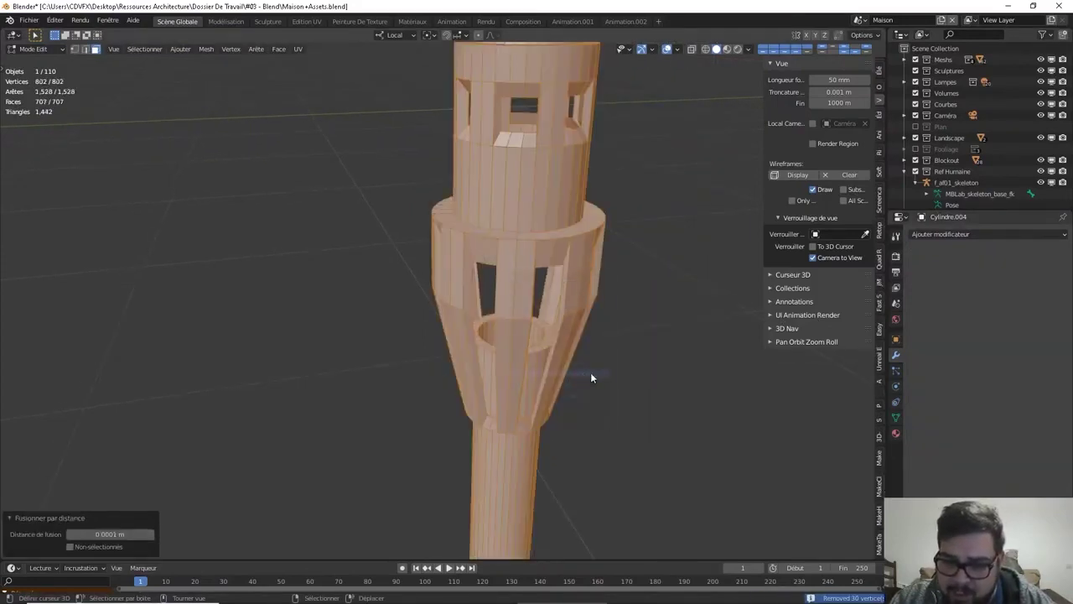
{"action": "key", "text": "q"}
{"action": "left_click", "coordinate": [589, 384]}
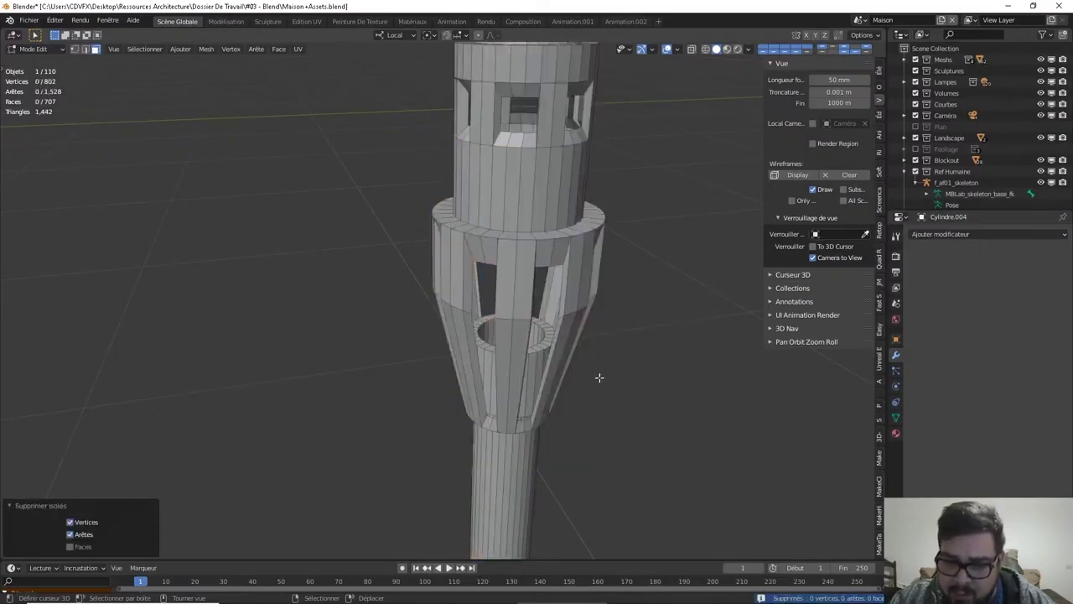
Select the edge loop on the post's upper rim inside the collar and snap the 3D cursor to its centre
{"action": "scroll", "coordinate": [523, 360], "scroll_direction": "up", "scroll_amount": 2}
{"action": "left_click", "coordinate": [513, 366]}
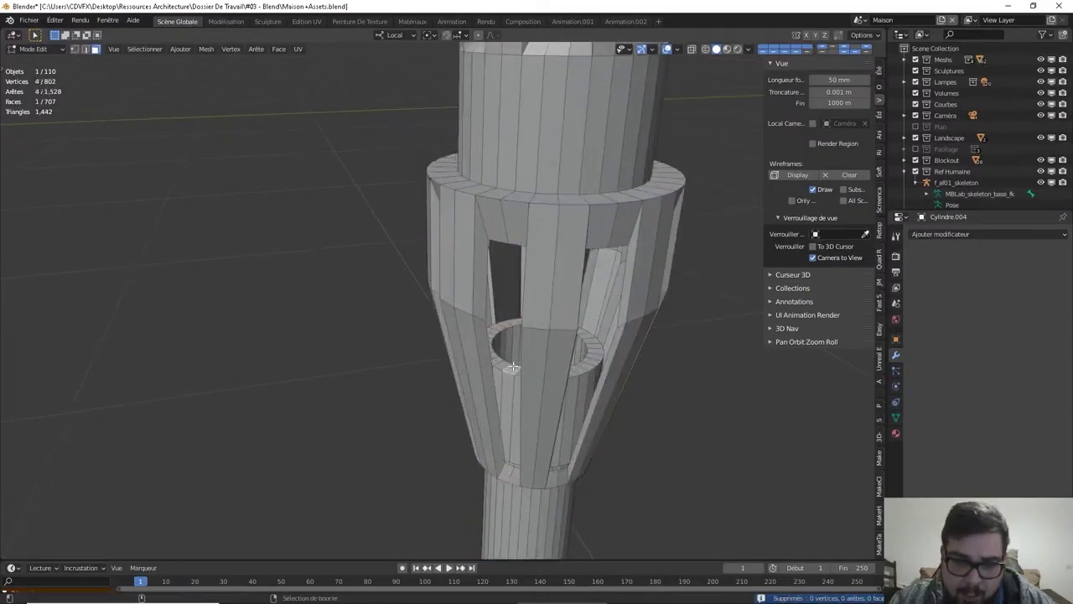
{"action": "left_click", "coordinate": [85, 49]}
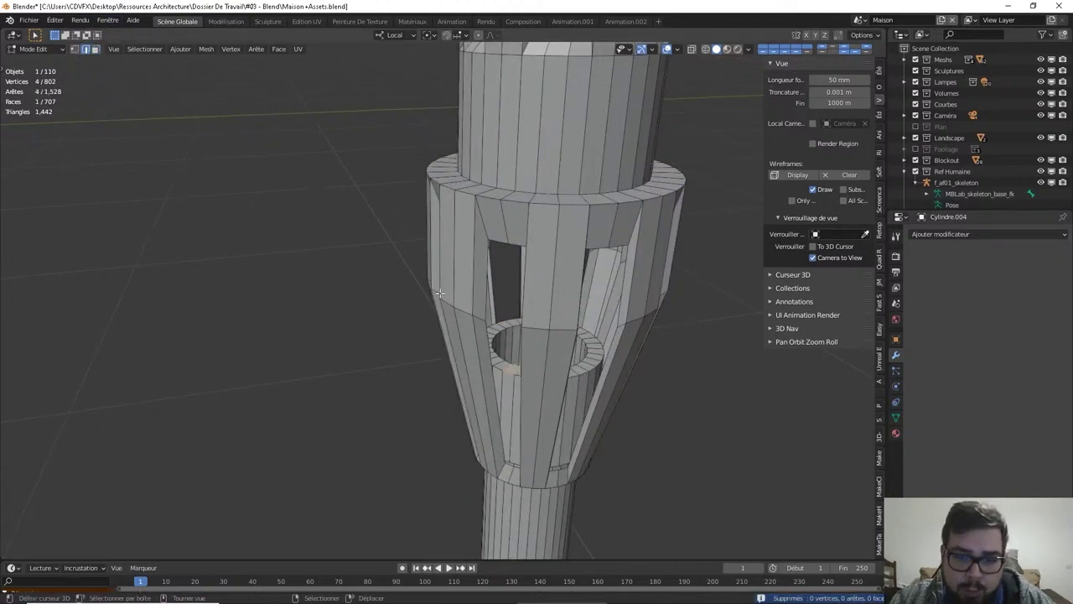
{"action": "left_click", "coordinate": [499, 360], "text": "alt"}
{"action": "key", "text": "shift+s"}
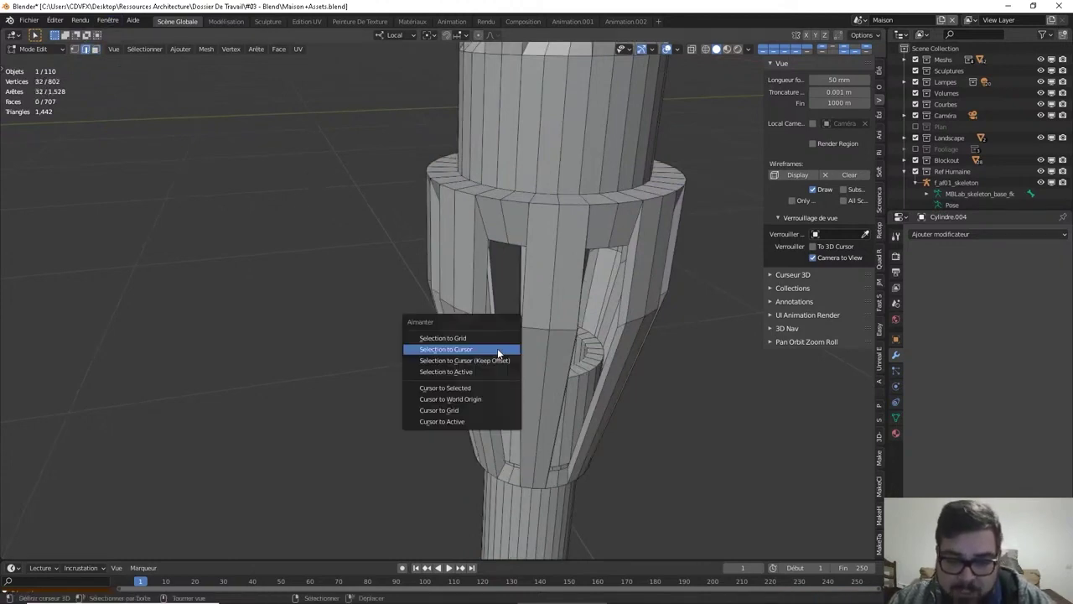
{"action": "left_click", "coordinate": [474, 389]}
Return to Object Mode and add an ico sphere at the 3D cursor
{"action": "key", "text": "Tab"}
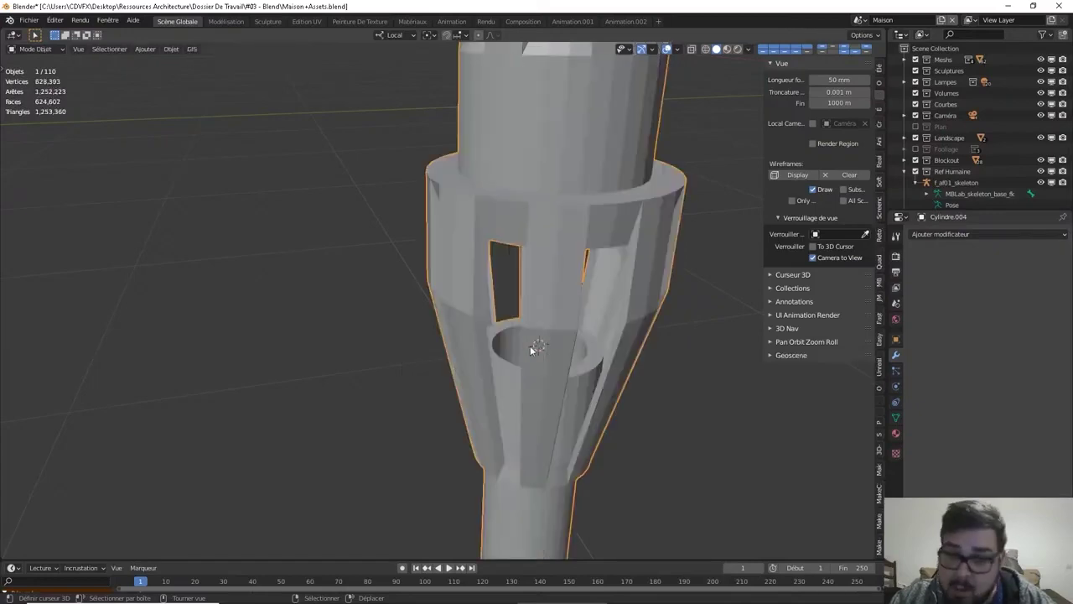
{"action": "key", "text": "shift+a"}
{"action": "mouse_move", "coordinate": [530, 338]}
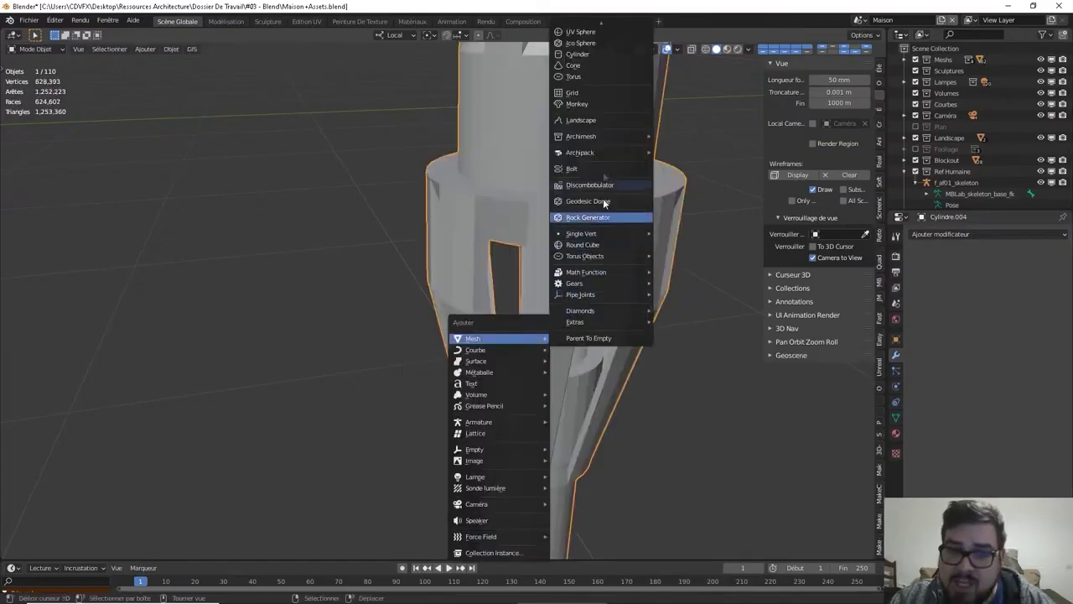
{"action": "scroll", "coordinate": [597, 59], "scroll_direction": "up", "scroll_amount": 3}
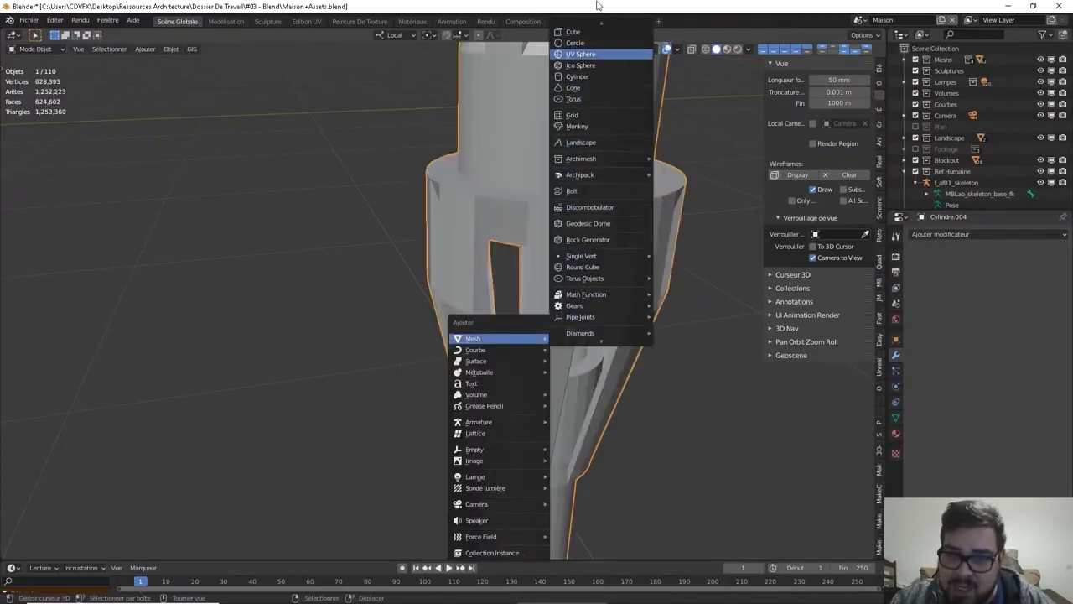
{"action": "left_click", "coordinate": [598, 73]}
Scale the ico sphere by 0.025 and again by 0.5 so it fits inside the collar
{"action": "scroll", "coordinate": [599, 285], "scroll_direction": "down", "scroll_amount": 5}
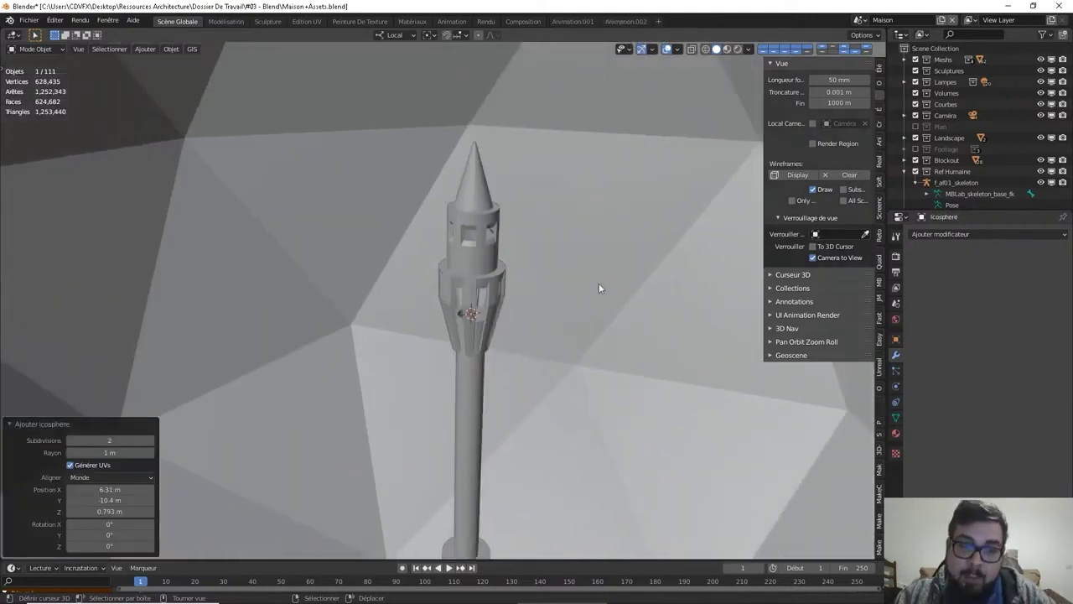
{"action": "key", "text": "s"}
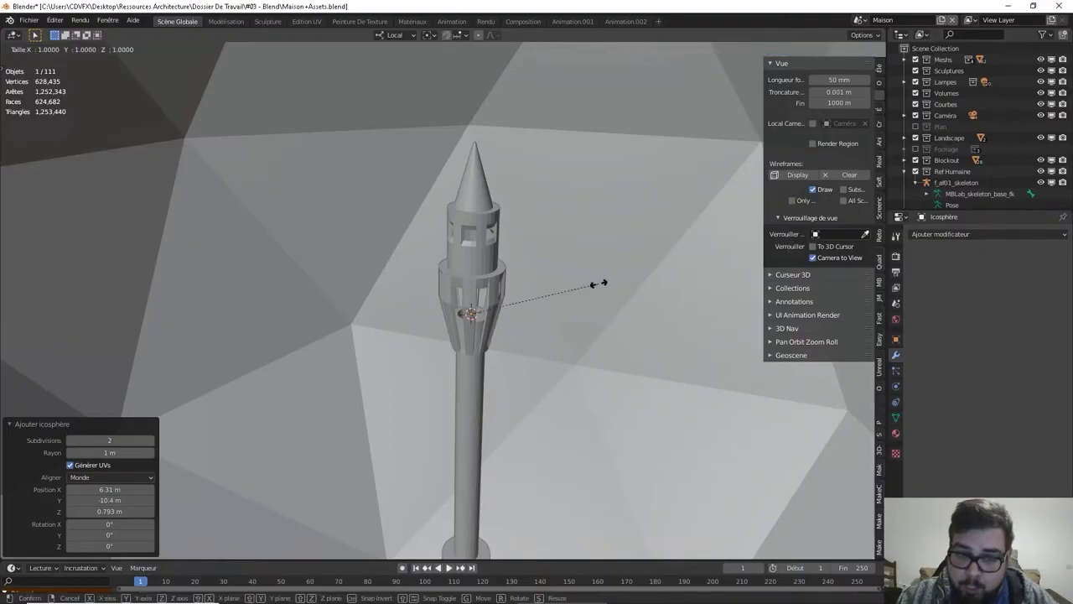
{"action": "type", "text": "0"}
{"action": "key", "text": "BackSpace"}
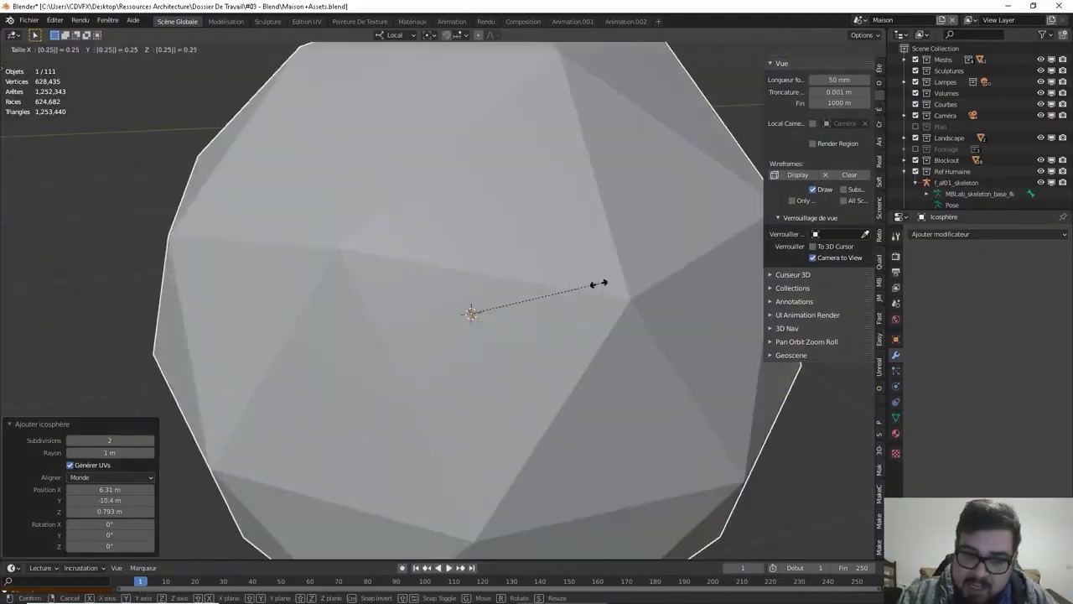
{"action": "type", "text": "0"}
{"action": "key", "text": "BackSpace"}
{"action": "type", "text": "1"}
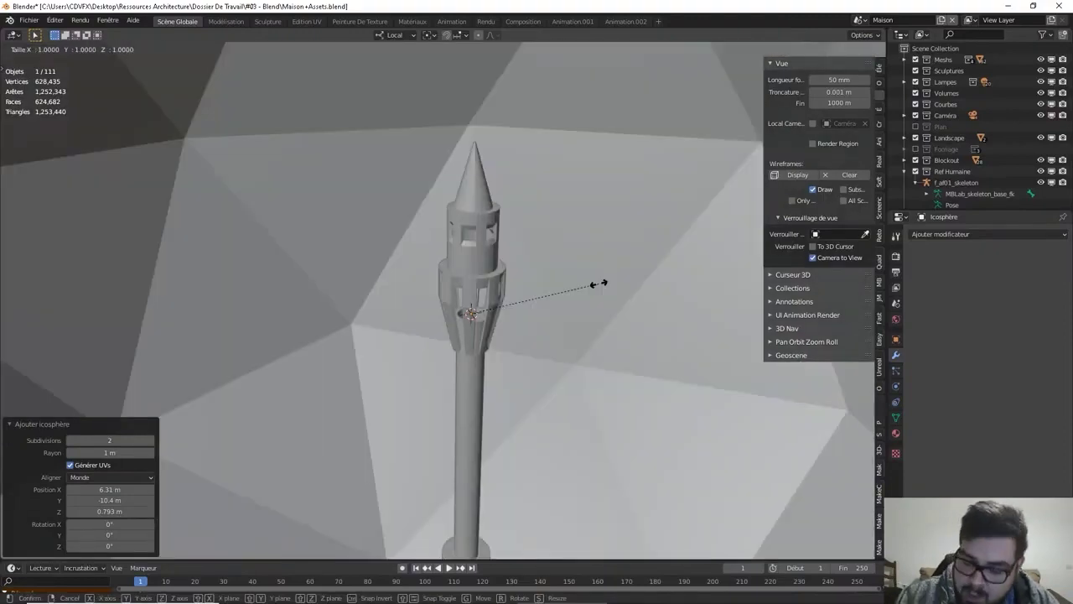
{"action": "key", "text": "BackSpace"}
{"action": "type", "text": "0.025"}
{"action": "key", "text": "Return"}
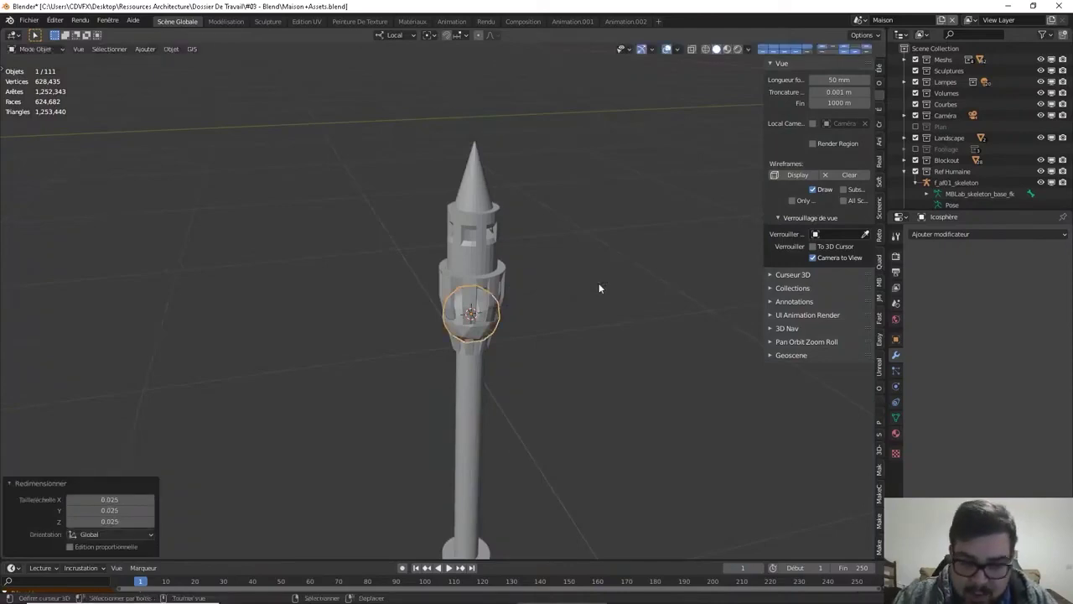
{"action": "type", "text": "s0.5"}
{"action": "key", "text": "Return"}
Raise the ico sphere slightly along Z above the post's inner rim, check it through the slots and deselect everything
{"action": "key", "text": "g"}
{"action": "key", "text": "z"}
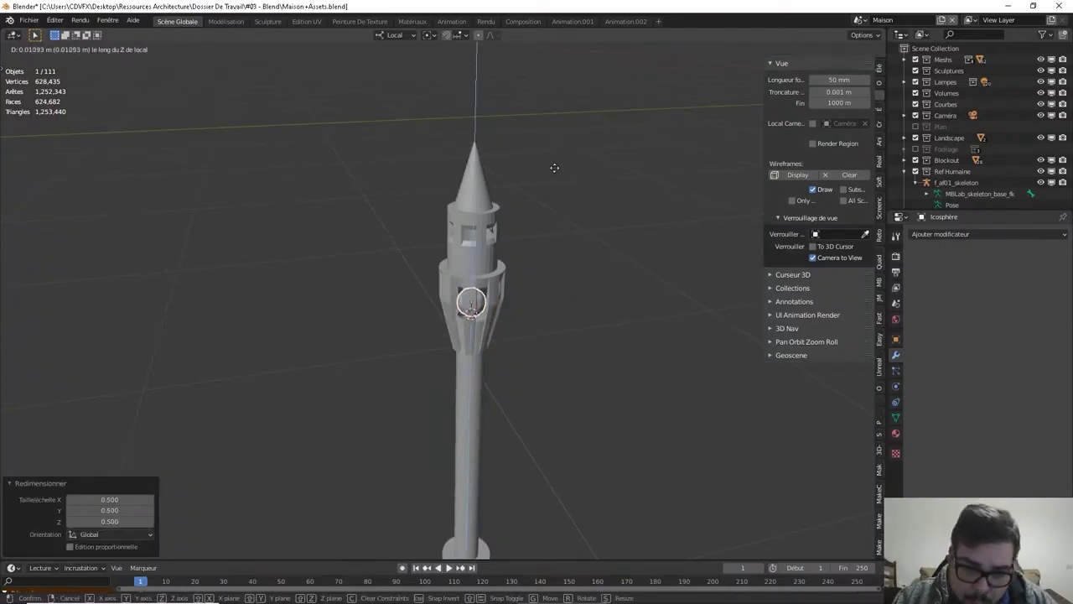
{"action": "left_click", "coordinate": [551, 180]}
{"action": "scroll", "coordinate": [543, 351], "scroll_direction": "up", "scroll_amount": 2}
{"action": "middle_click_drag", "start_coordinate": [543, 343], "coordinate": [551, 271]}
{"action": "key", "text": "a"}
{"action": "left_click", "coordinate": [573, 263]}
{"action": "scroll", "coordinate": [568, 311], "scroll_direction": "down", "scroll_amount": 2}
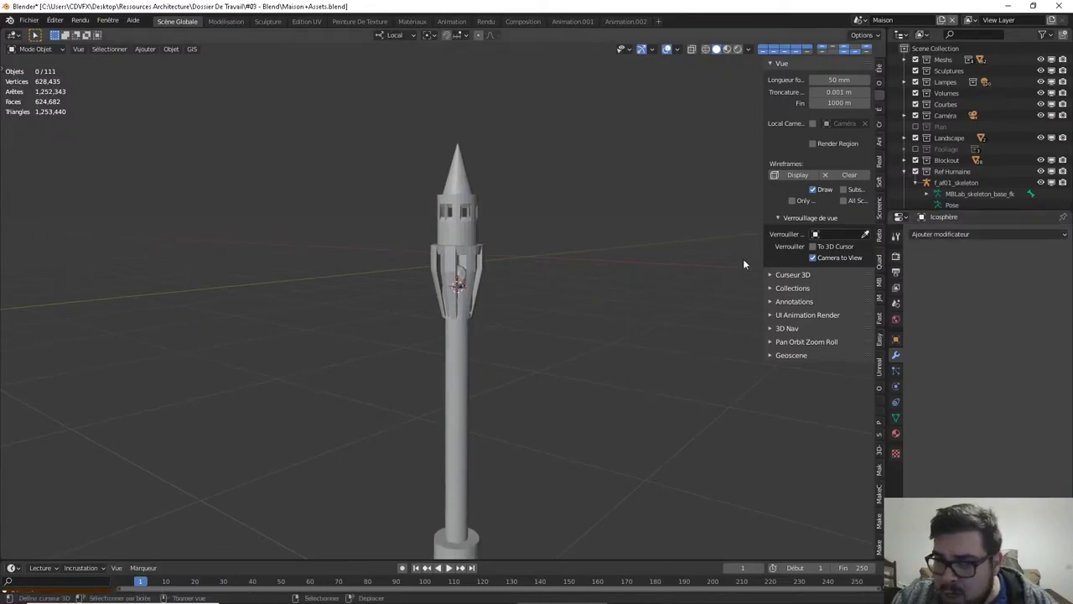
Add a point light at the 3D cursor inside the collar and try scaling it in the viewport
{"action": "key", "text": "shift+a"}
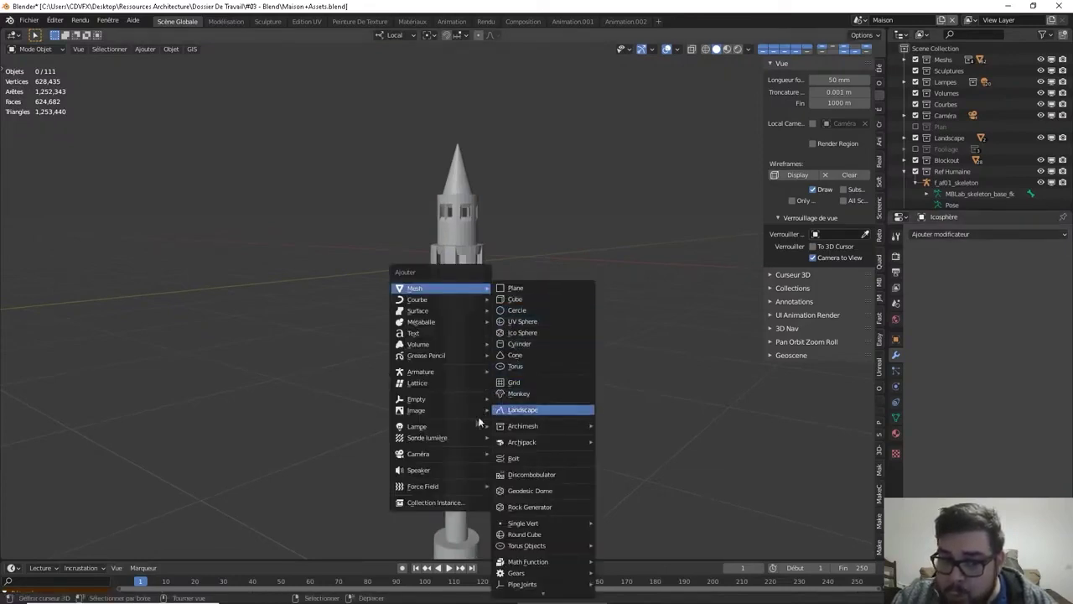
{"action": "mouse_move", "coordinate": [476, 425]}
{"action": "left_click", "coordinate": [529, 428]}
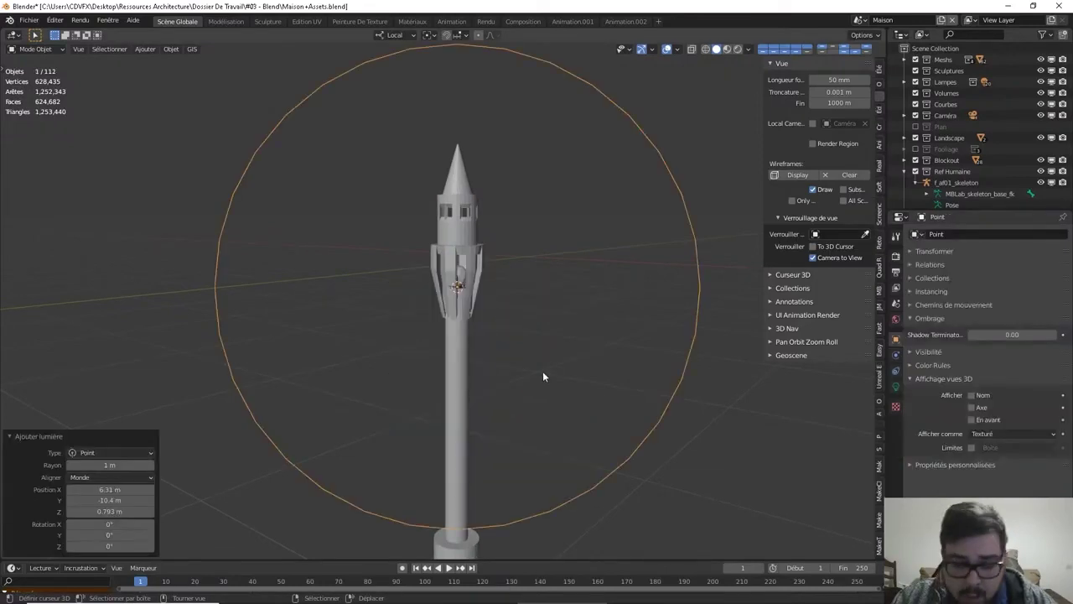
{"action": "key", "text": "s"}
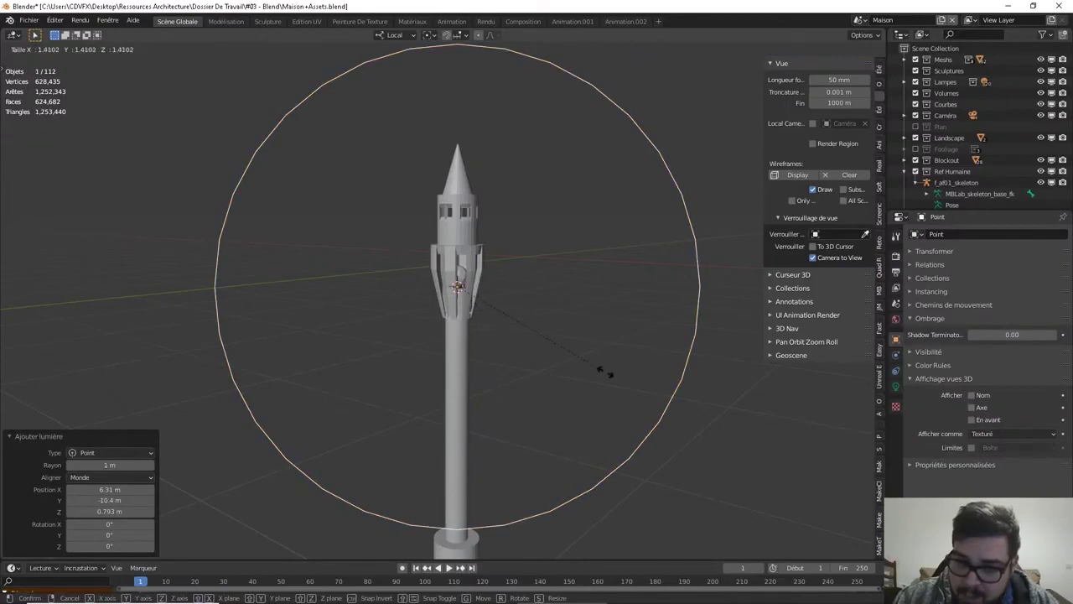
{"action": "left_click", "coordinate": [394, 257]}
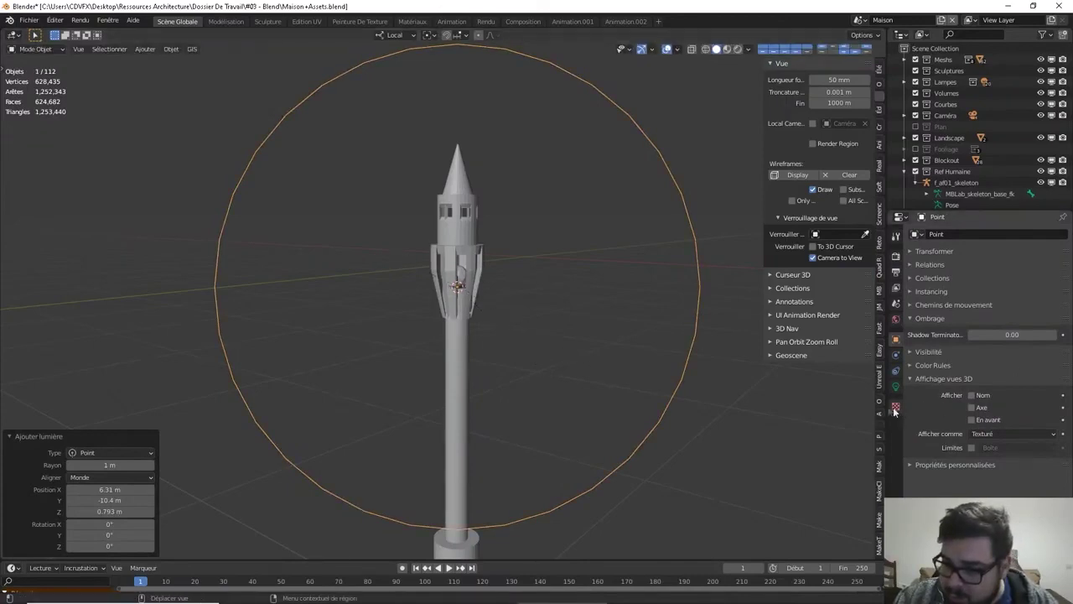
Set the point light's radius to 0.025 m in its light properties
{"action": "left_click", "coordinate": [896, 387]}
{"action": "left_click", "coordinate": [1002, 326]}
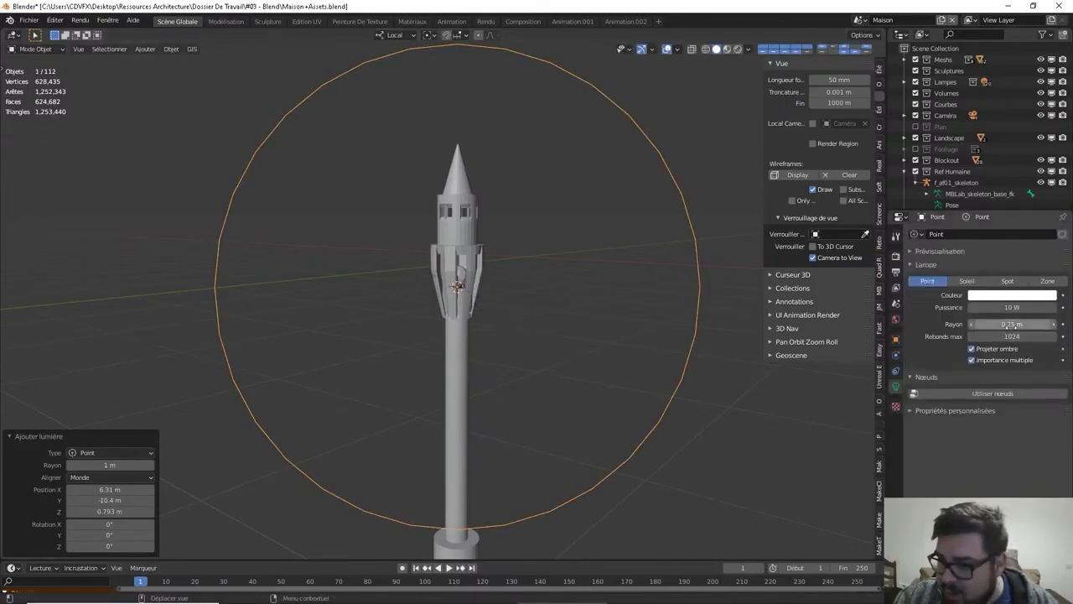
{"action": "type", "text": "0.025"}
{"action": "key", "text": "Return"}
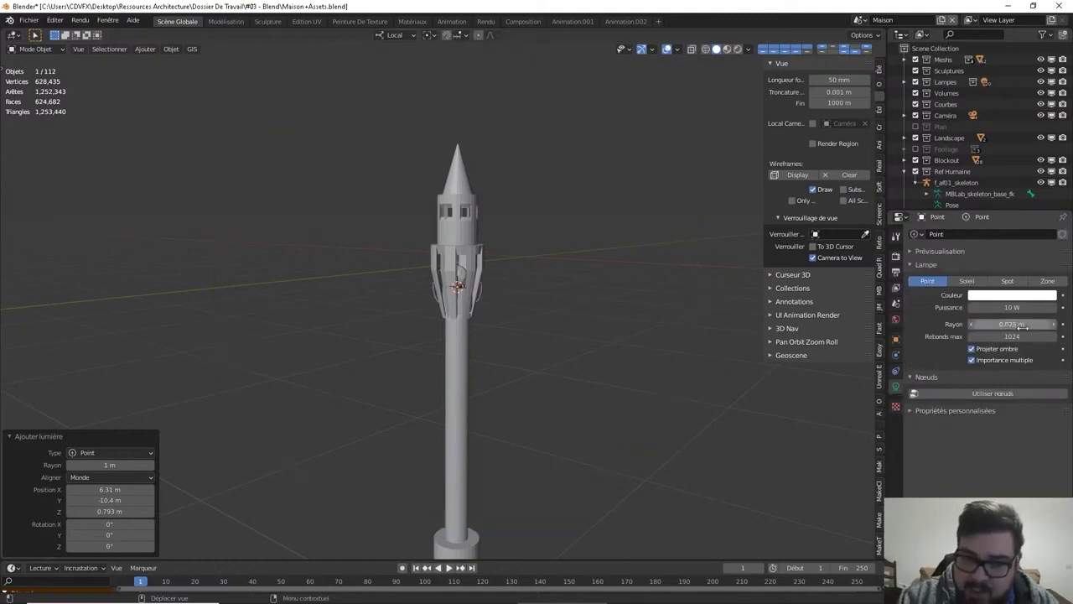
Raise the point light about 0.025 m along the global Z axis inside the collar
{"action": "key", "text": "g"}
{"action": "key", "text": "z"}
{"action": "key", "text": "z"}
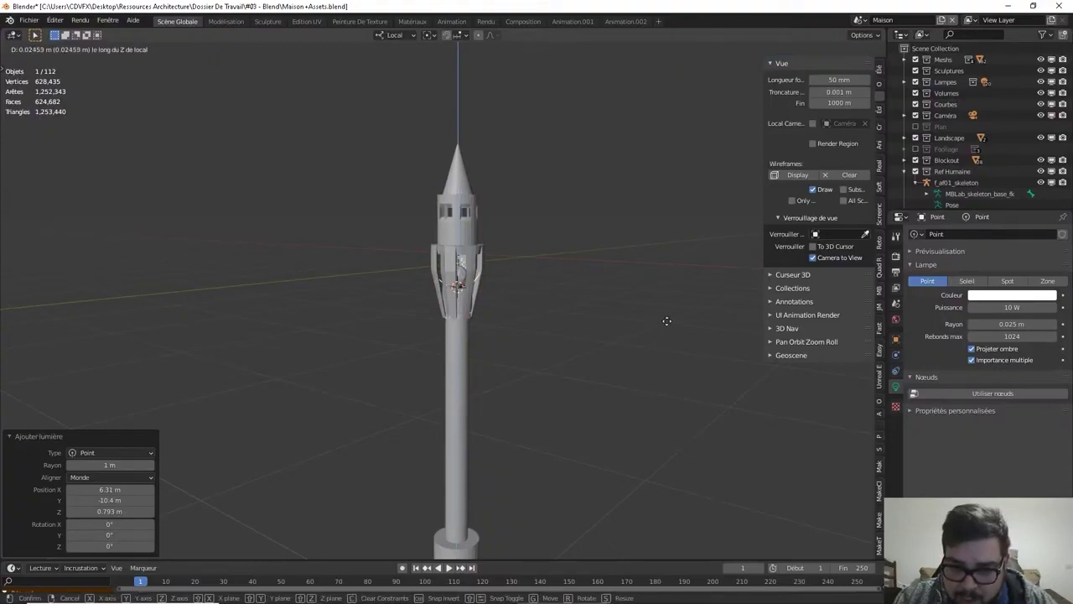
{"action": "left_click", "coordinate": [666, 323]}
Show the lamp post in rendered shading and switch the render engine to Eevee
{"action": "middle_click_drag", "start_coordinate": [666, 346], "coordinate": [646, 246]}
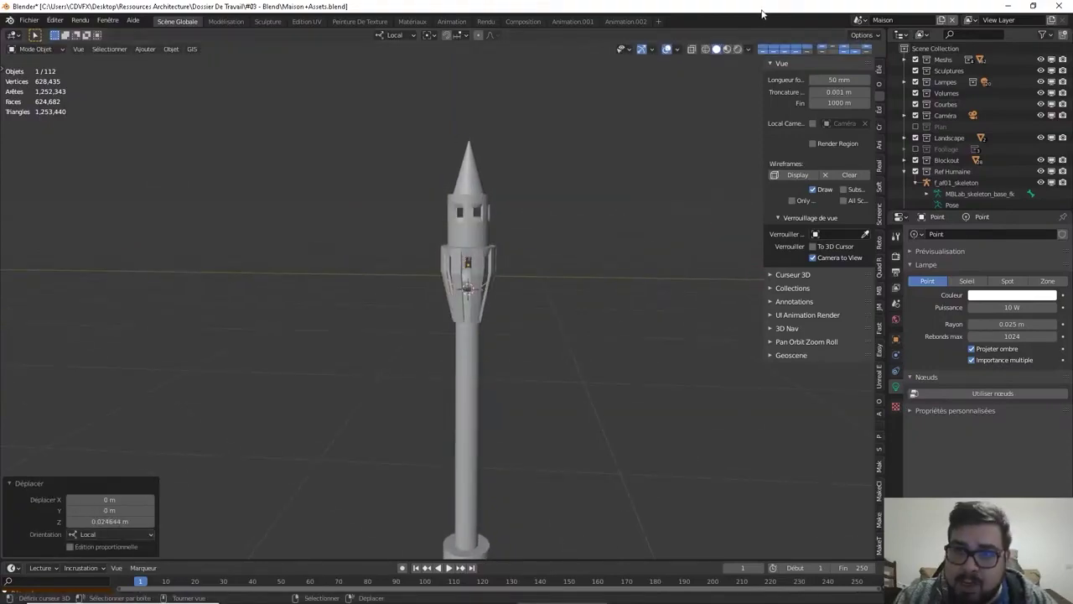
{"action": "left_click", "coordinate": [737, 49]}
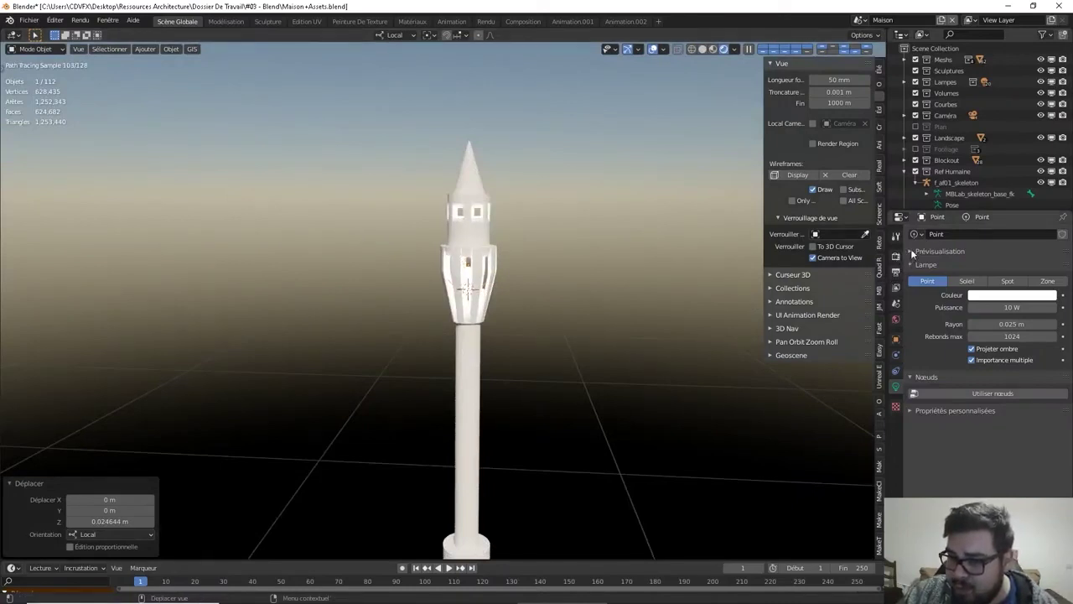
{"action": "left_click", "coordinate": [896, 256]}
{"action": "left_click", "coordinate": [1022, 236]}
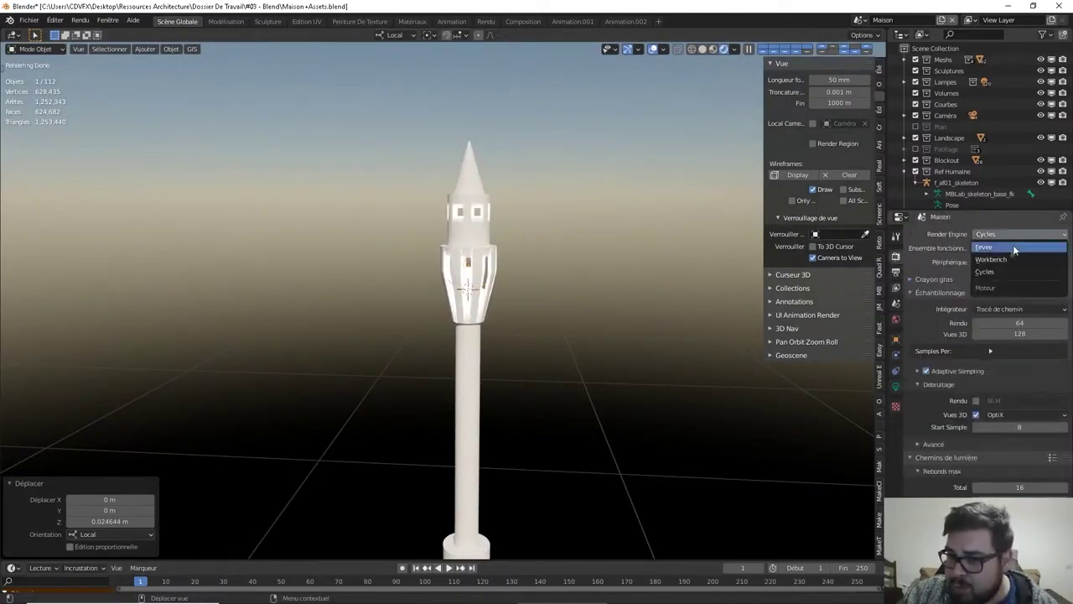
{"action": "left_click", "coordinate": [1006, 249]}
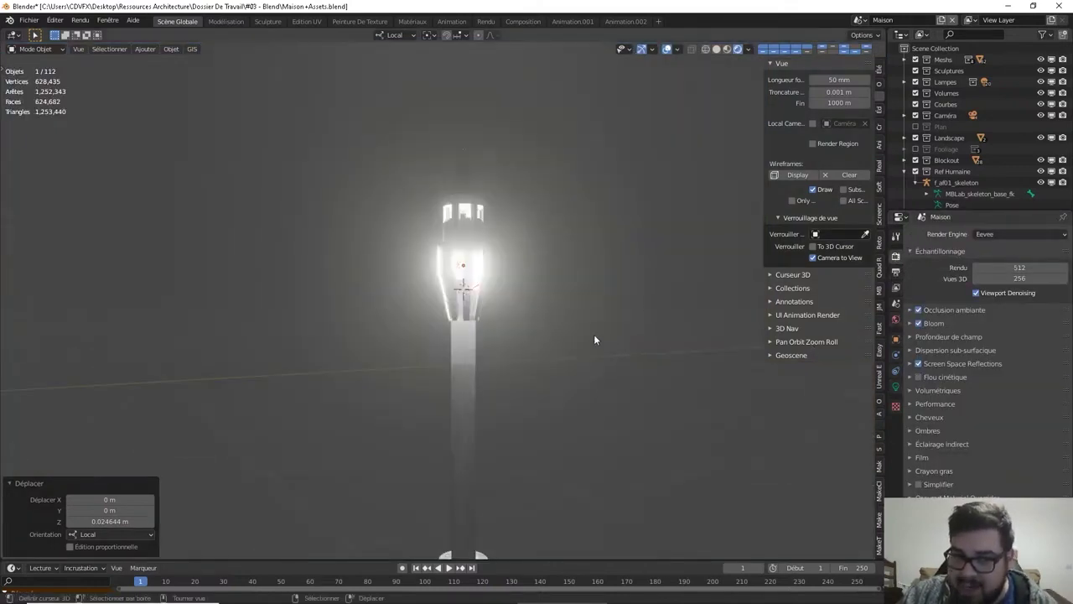
Give the bulb sphere inside the collar a new material with an Emission surface
{"action": "scroll", "coordinate": [596, 338], "scroll_direction": "up", "scroll_amount": 5}
{"action": "middle_click_drag", "start_coordinate": [548, 359], "coordinate": [462, 458]}
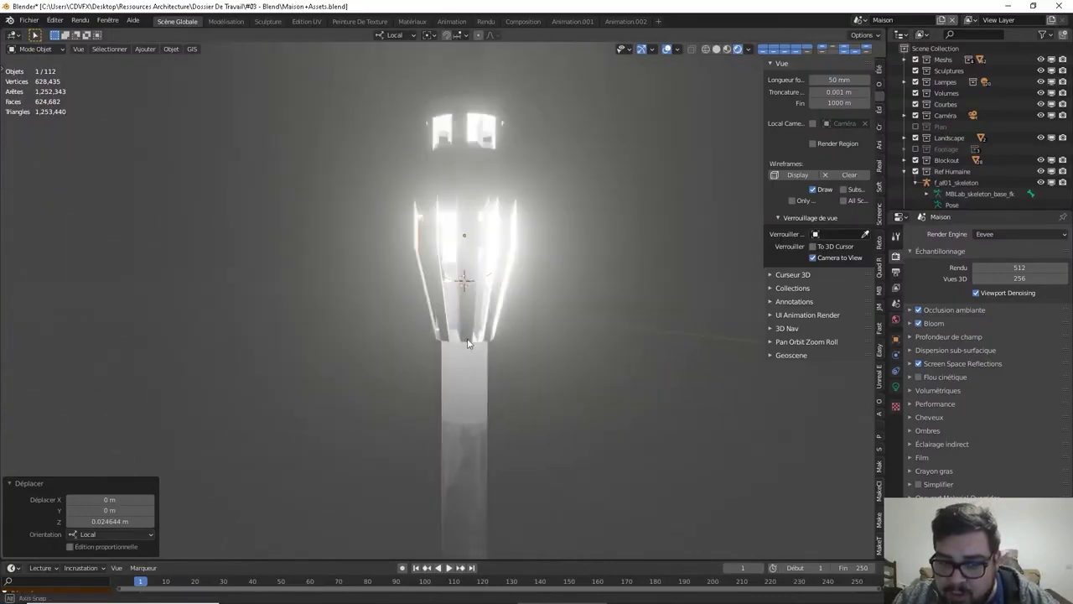
{"action": "right_click", "coordinate": [460, 271]}
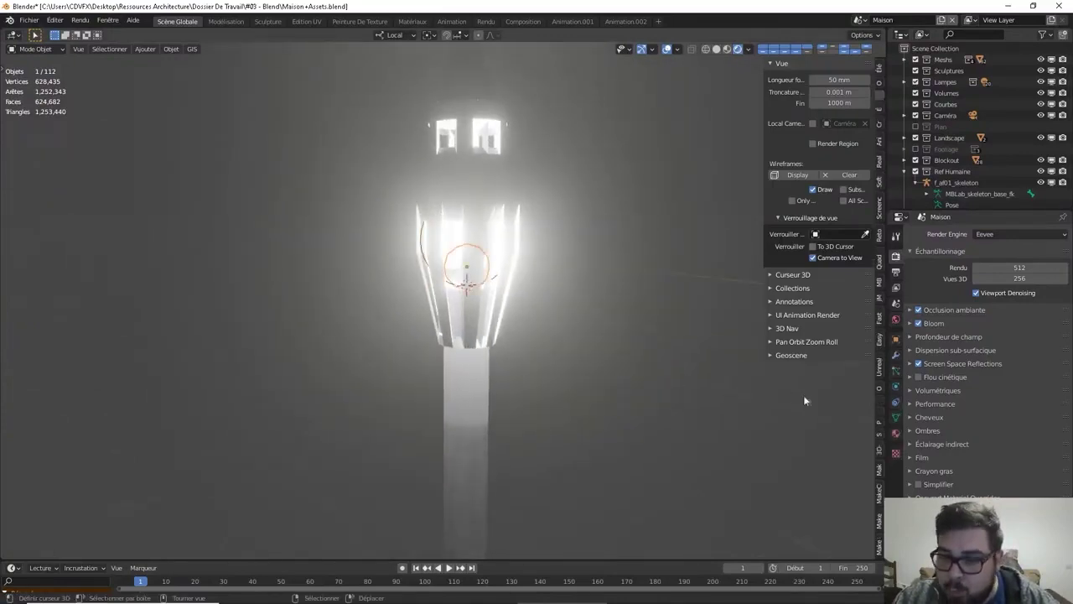
{"action": "left_click", "coordinate": [895, 432]}
{"action": "left_click", "coordinate": [981, 281]}
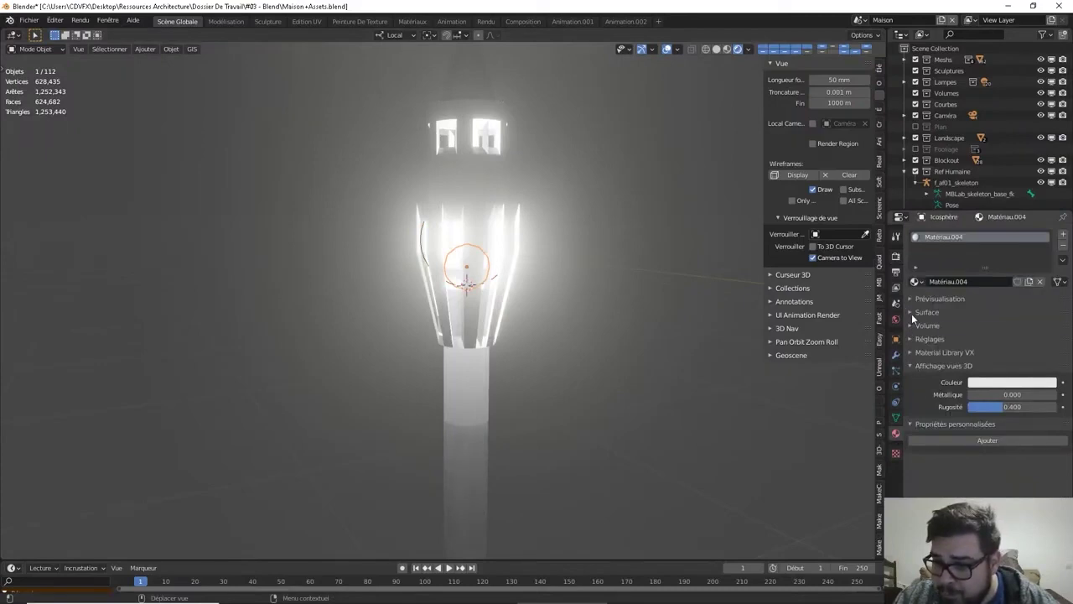
{"action": "left_click", "coordinate": [912, 312]}
{"action": "left_click", "coordinate": [999, 327]}
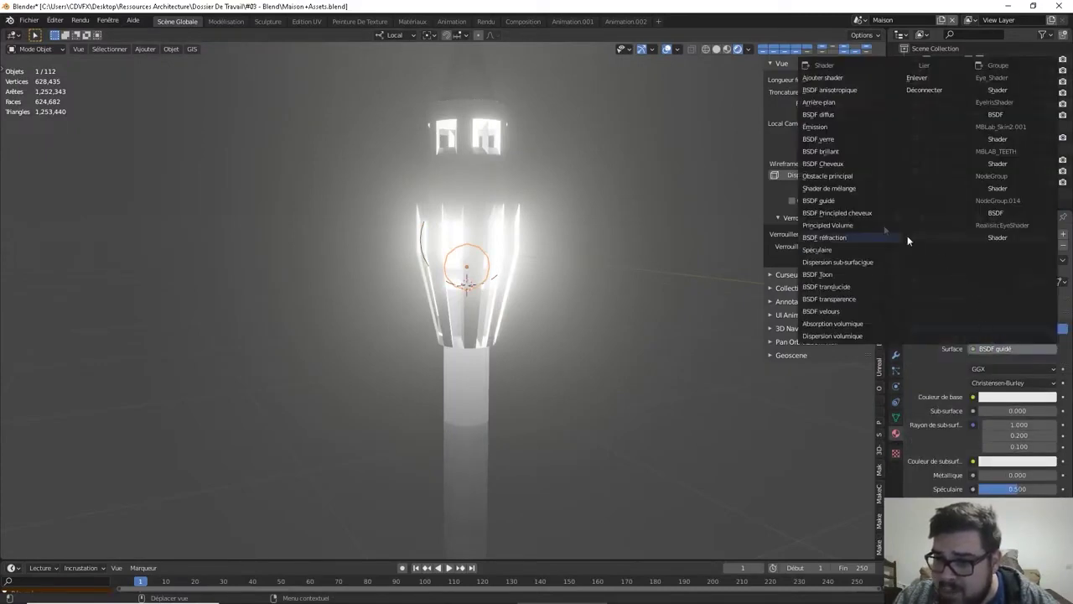
{"action": "left_click", "coordinate": [830, 126]}
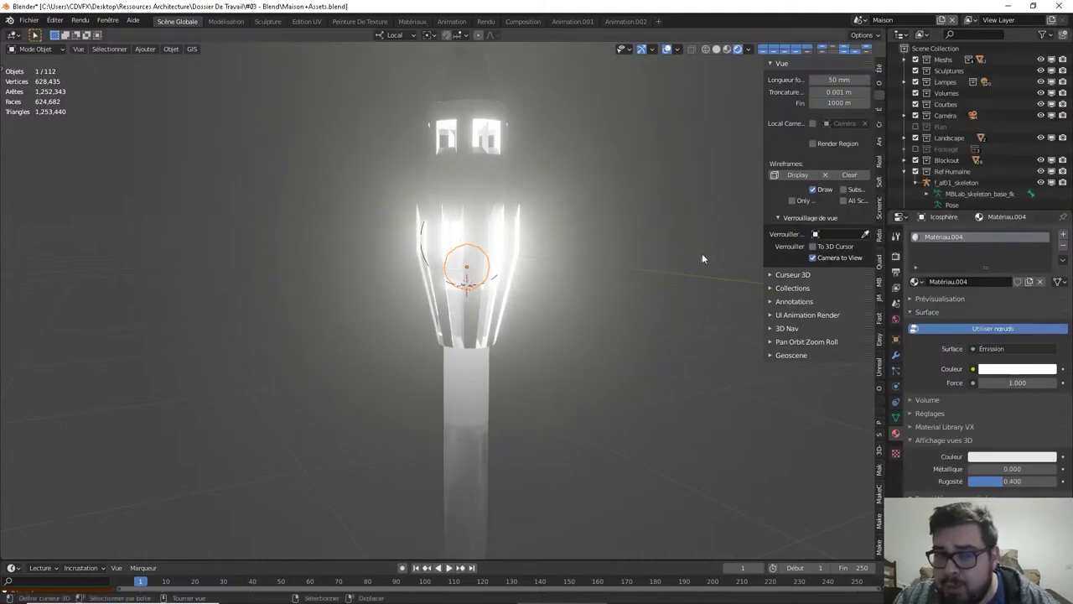
Set the bulb material's emission strength to 125
{"action": "left_click", "coordinate": [1017, 382]}
{"action": "type", "text": "125"}
{"action": "key", "text": "Return"}
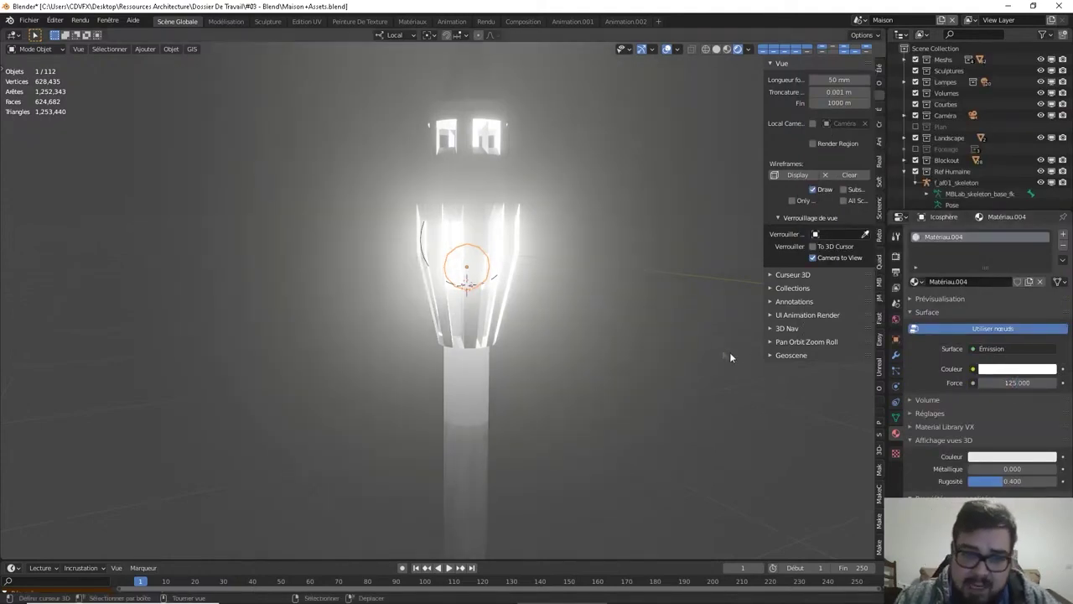
{"action": "middle_click_drag", "start_coordinate": [650, 298], "coordinate": [562, 258]}
{"action": "key", "text": "a"}
{"action": "left_click", "coordinate": [583, 210]}
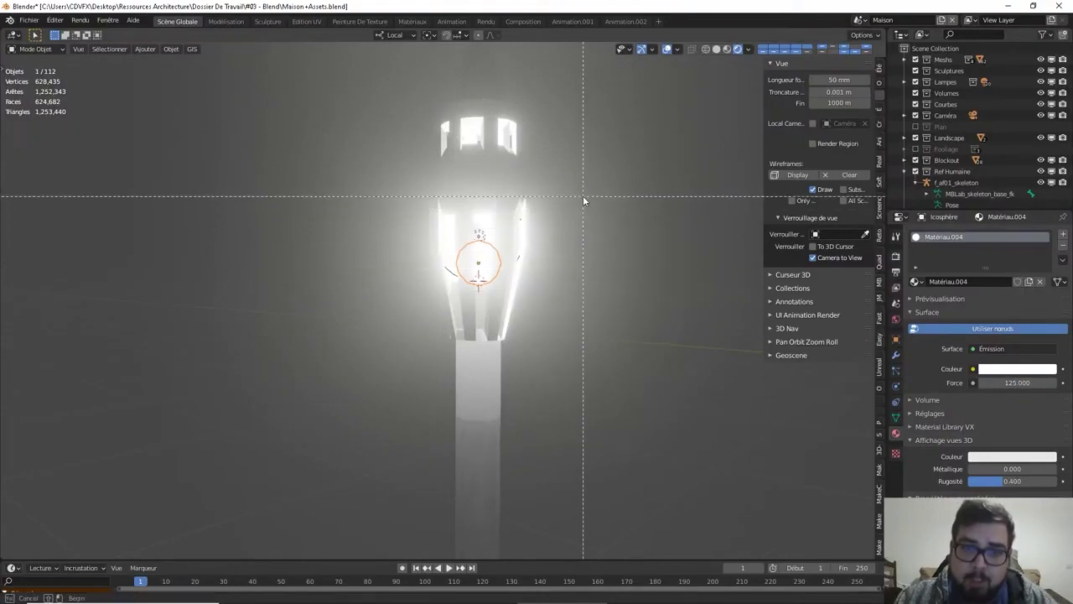
{"action": "key", "text": "Escape"}
{"action": "scroll", "coordinate": [535, 319], "scroll_direction": "down", "scroll_amount": 5}
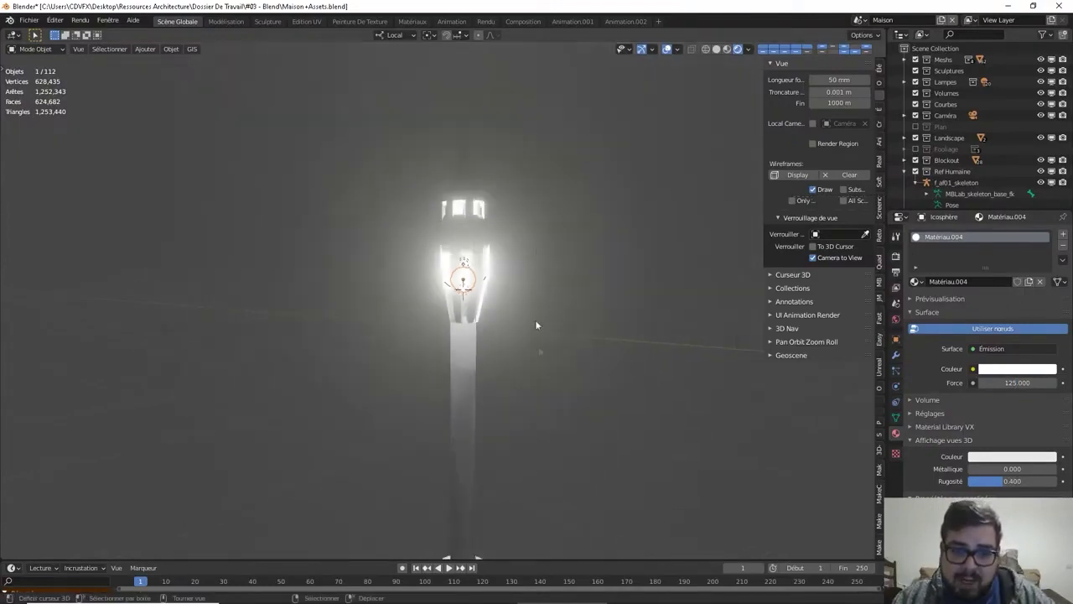
{"action": "mouse_move", "coordinate": [670, 363]}
{"action": "middle_mouse_down"}
{"action": "mouse_move", "coordinate": [604, 280]}
{"action": "mouse_move", "coordinate": [397, 348]}
{"action": "mouse_move", "coordinate": [650, 364]}
{"action": "middle_mouse_up"}
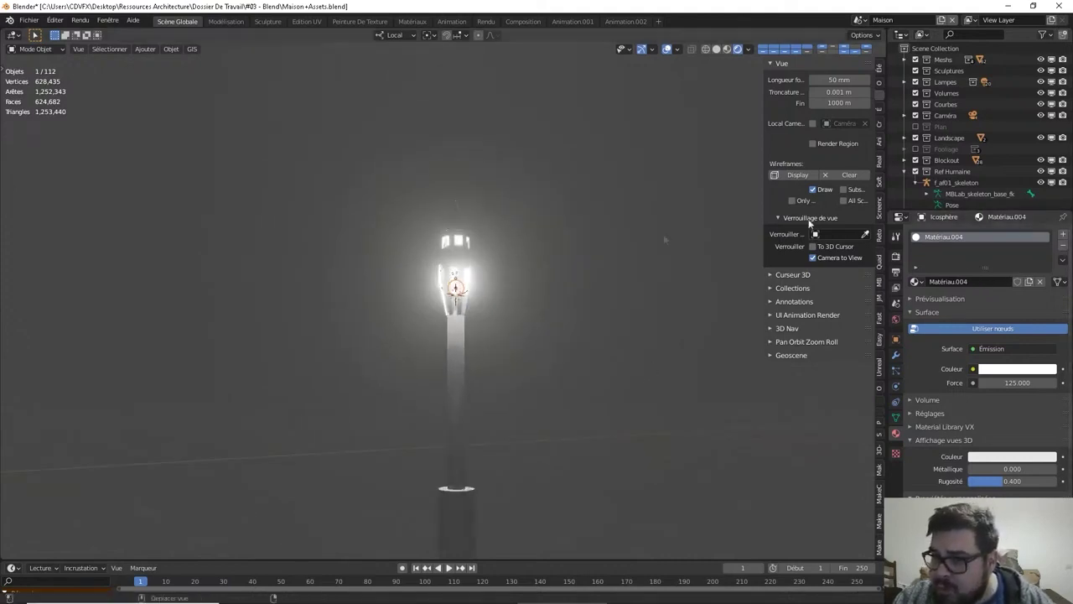
Rename the bulb's ico sphere object as Ampoule_Etx_01
{"action": "scroll", "coordinate": [954, 185], "scroll_direction": "down", "scroll_amount": 3}
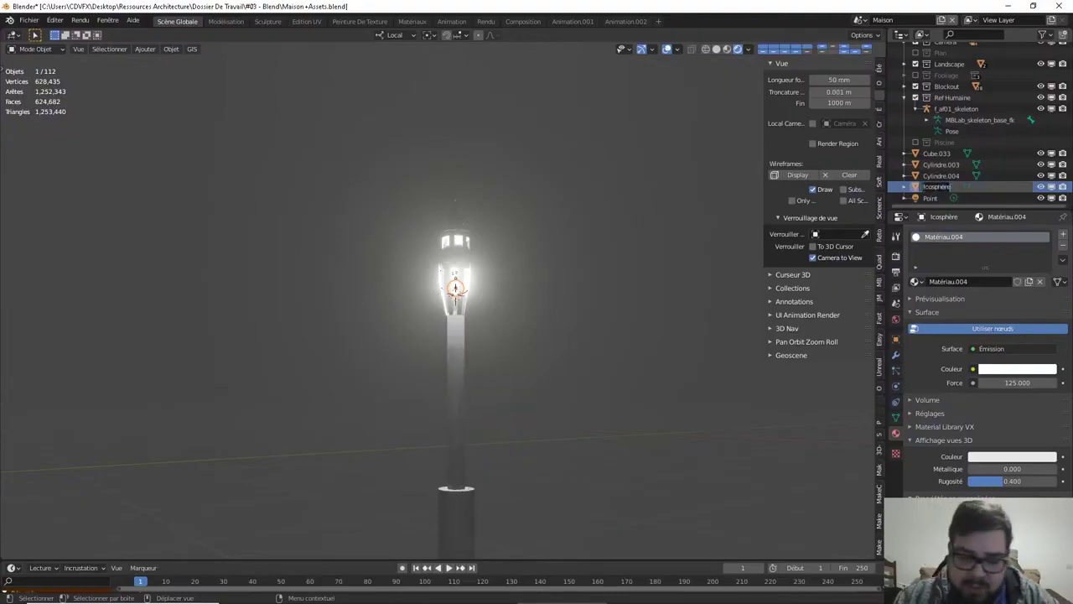
{"action": "type", "text": "Am"}
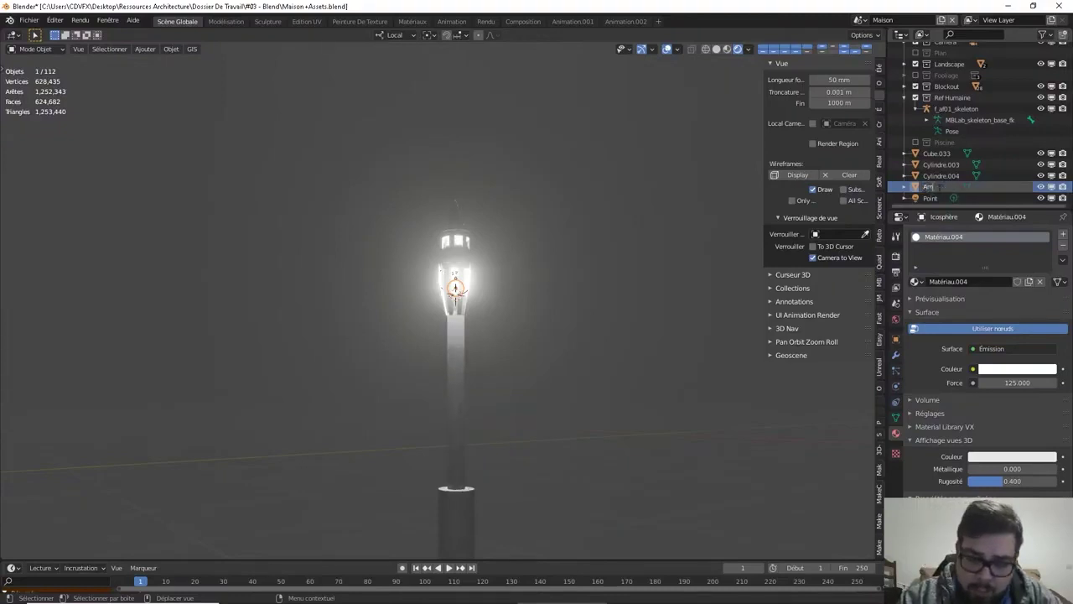
{"action": "type", "text": "poule_El"}
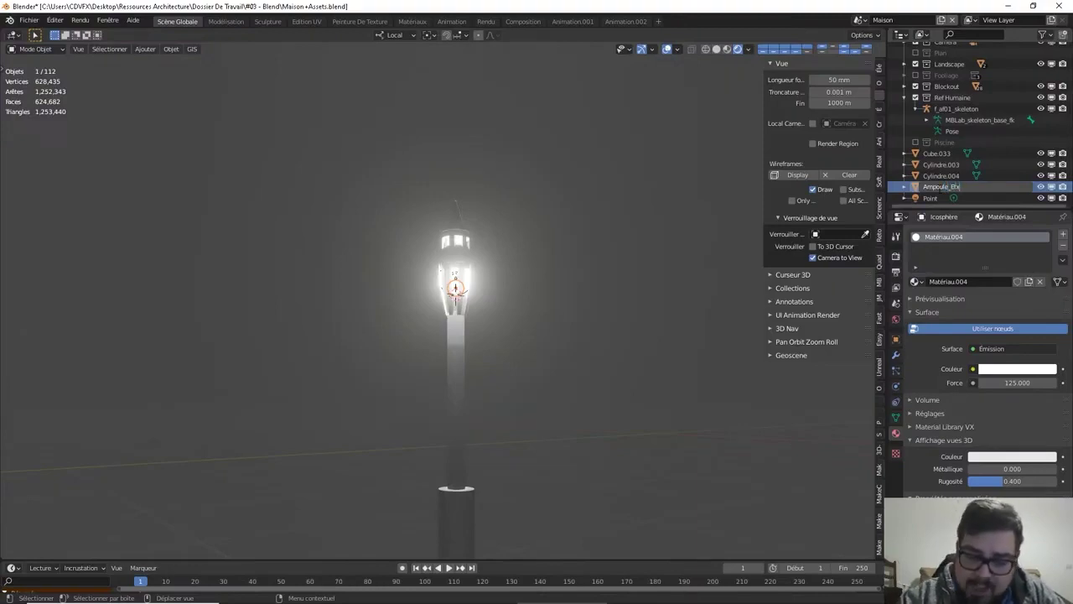
{"action": "type", "text": "x_01"}
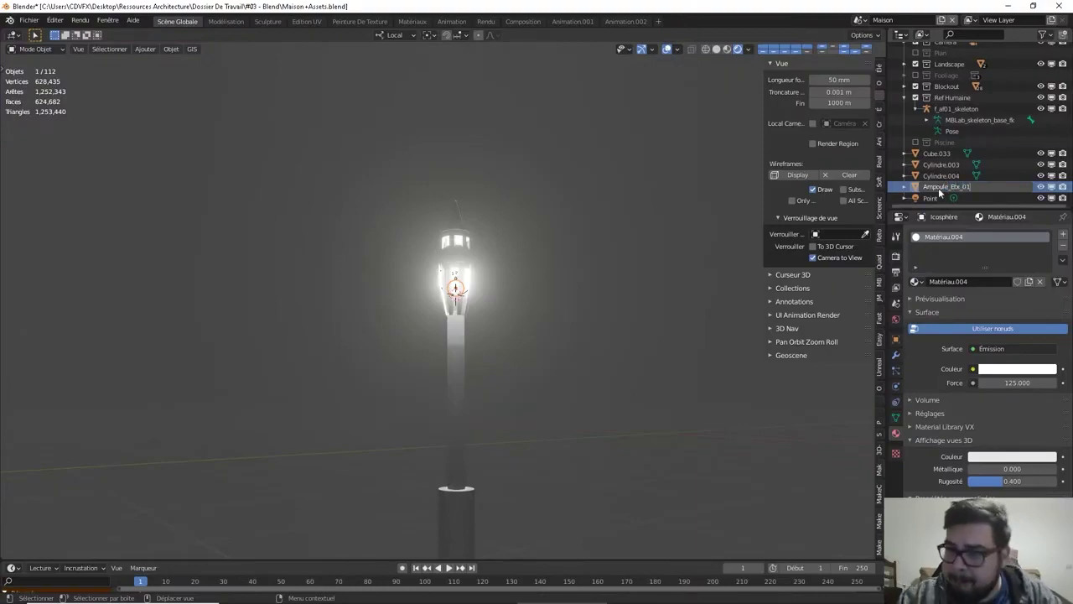
{"action": "key", "text": "Return"}
Rename the point light object as Source_Ampoule_Ext_01
{"action": "left_click", "coordinate": [929, 198]}
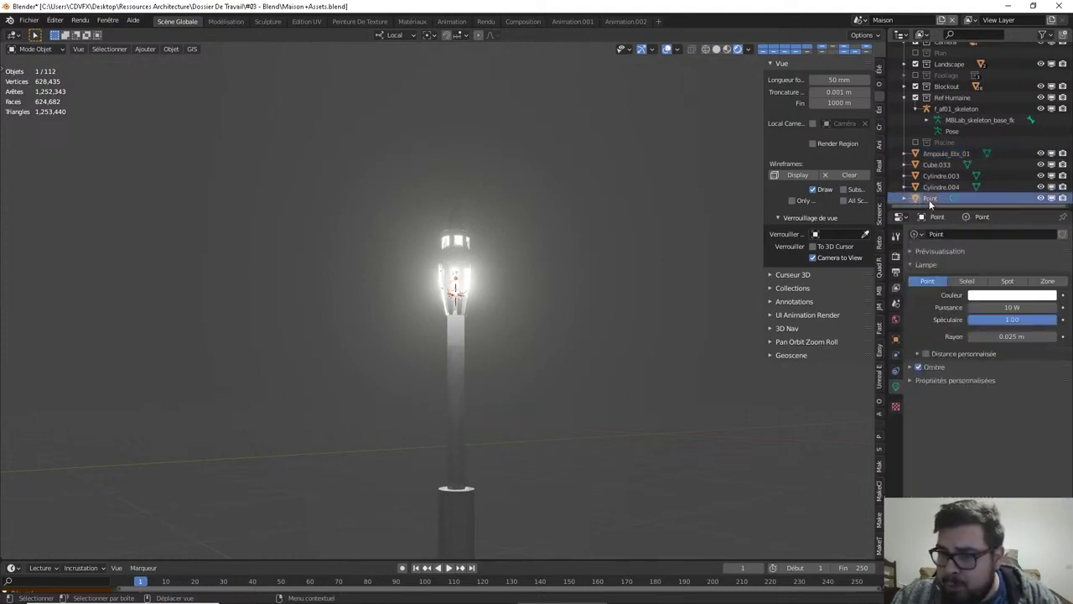
{"action": "double_click", "coordinate": [929, 198]}
{"action": "type", "text": "S"}
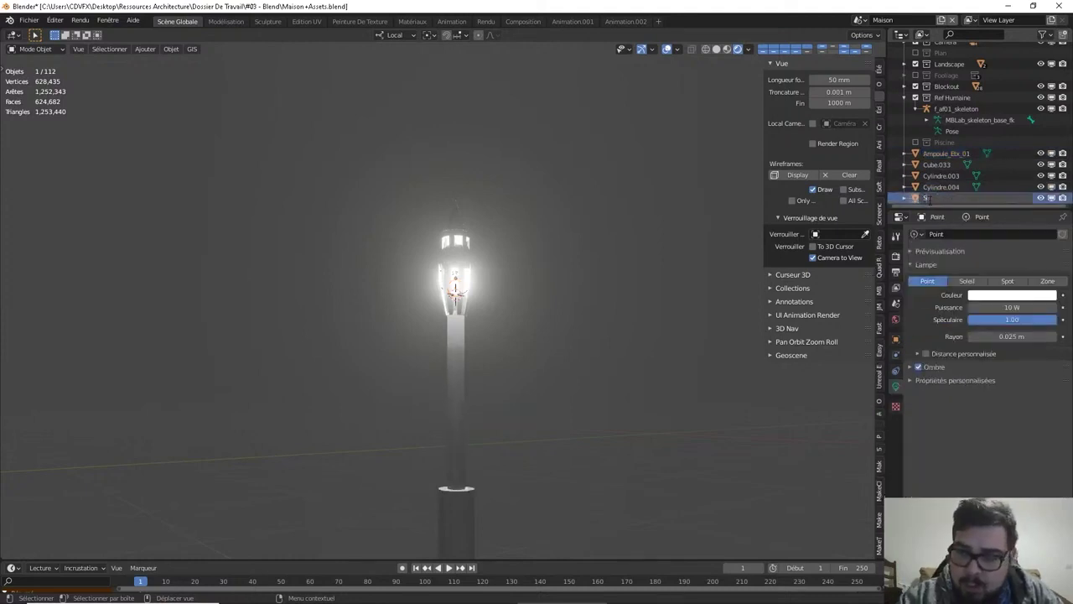
{"action": "type", "text": "out"}
{"action": "type", "text": "rce_A"}
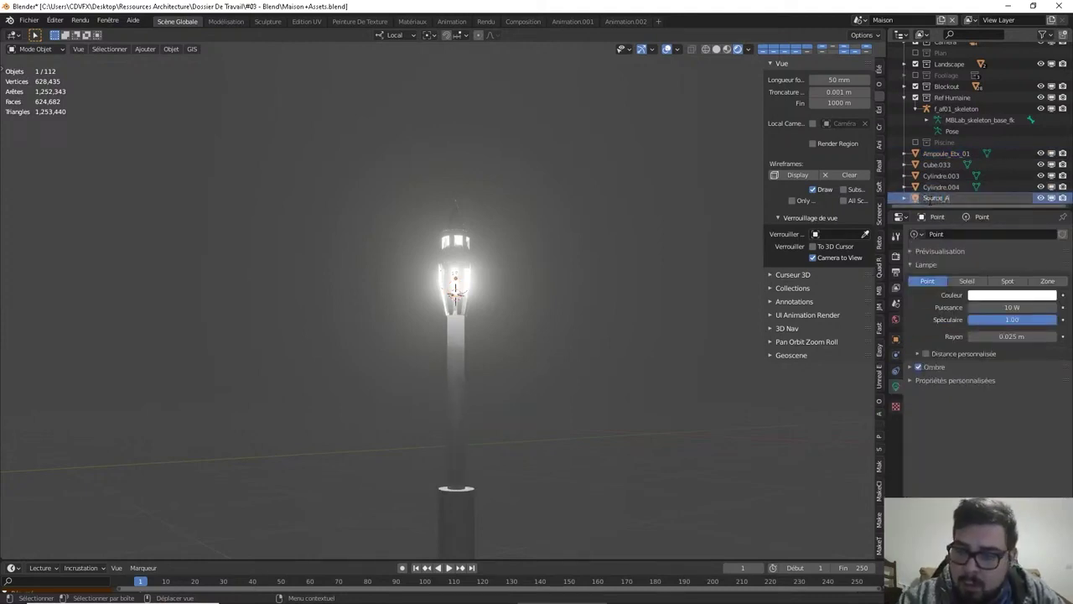
{"action": "type", "text": "mpoul"}
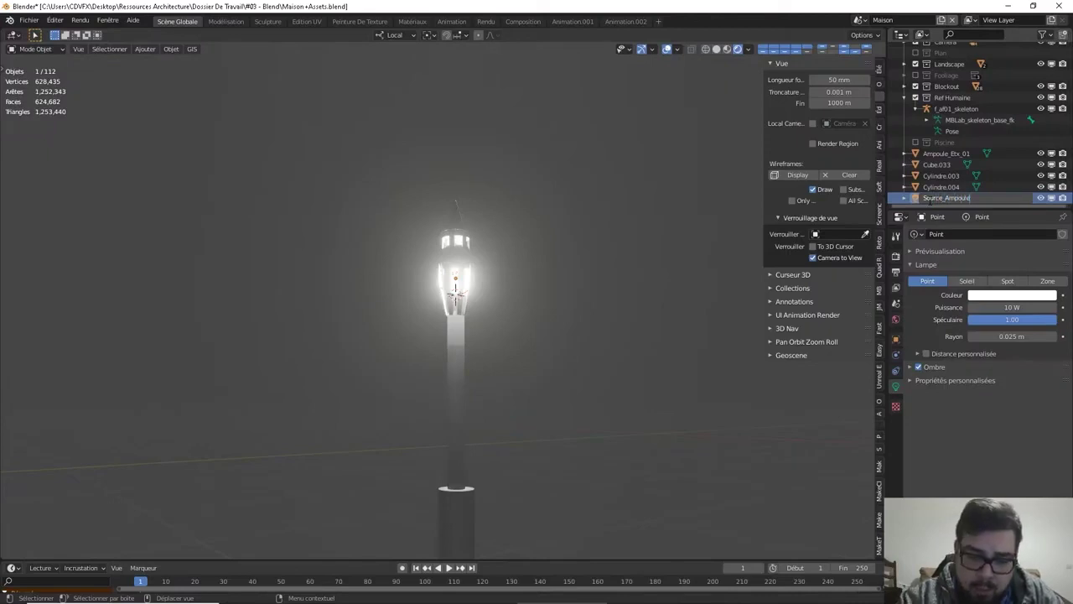
{"action": "type", "text": "e_E"}
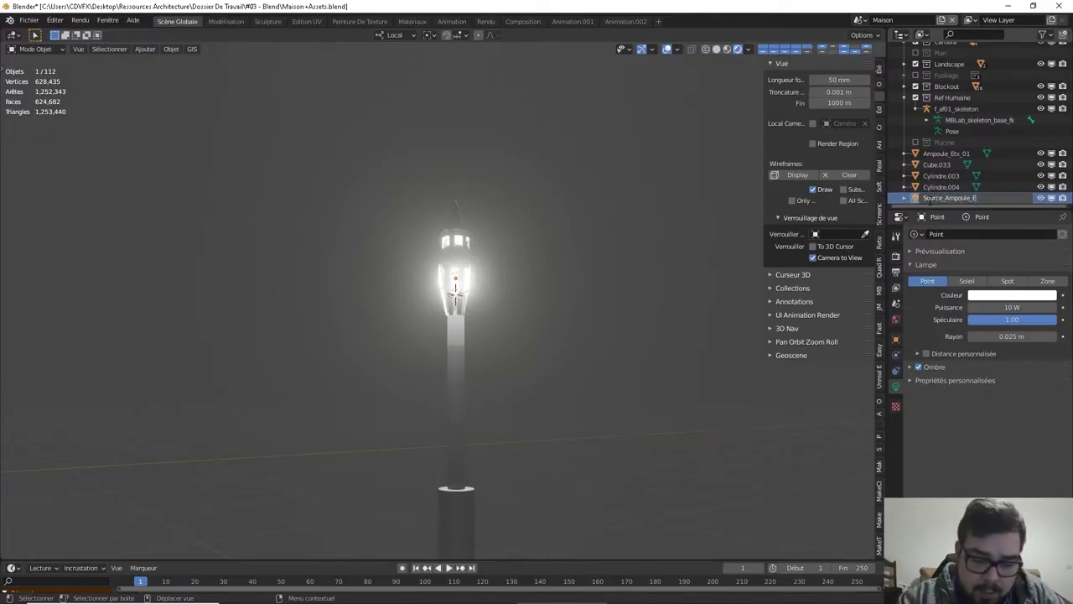
{"action": "type", "text": "xt_01"}
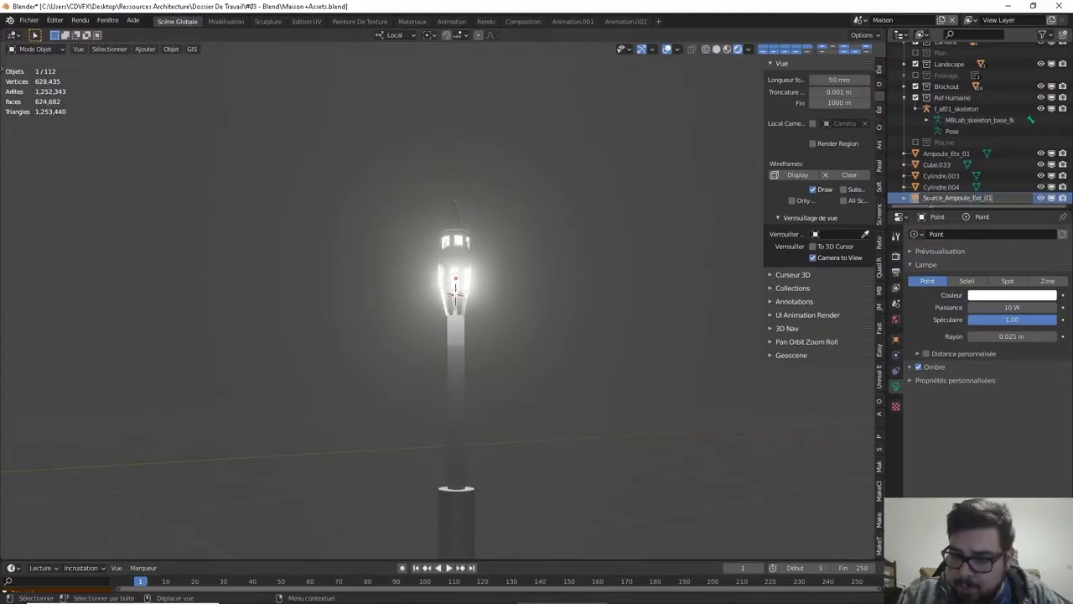
{"action": "key", "text": "Return"}
Rename the lamp post object Cylindre.004 as Lampe_Extérieur
{"action": "left_click", "coordinate": [939, 188]}
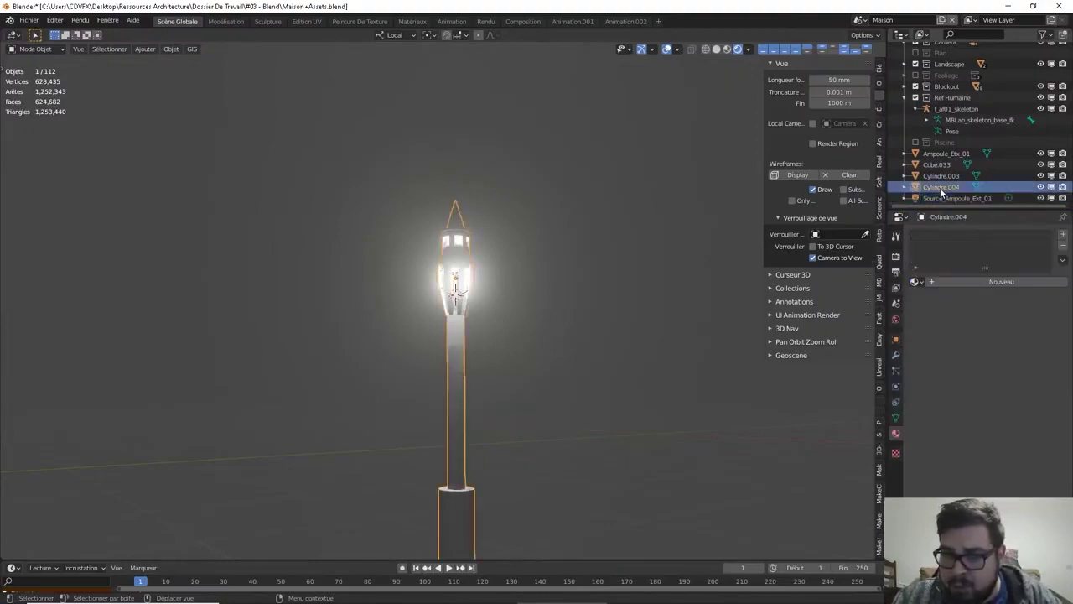
{"action": "type", "text": "L"}
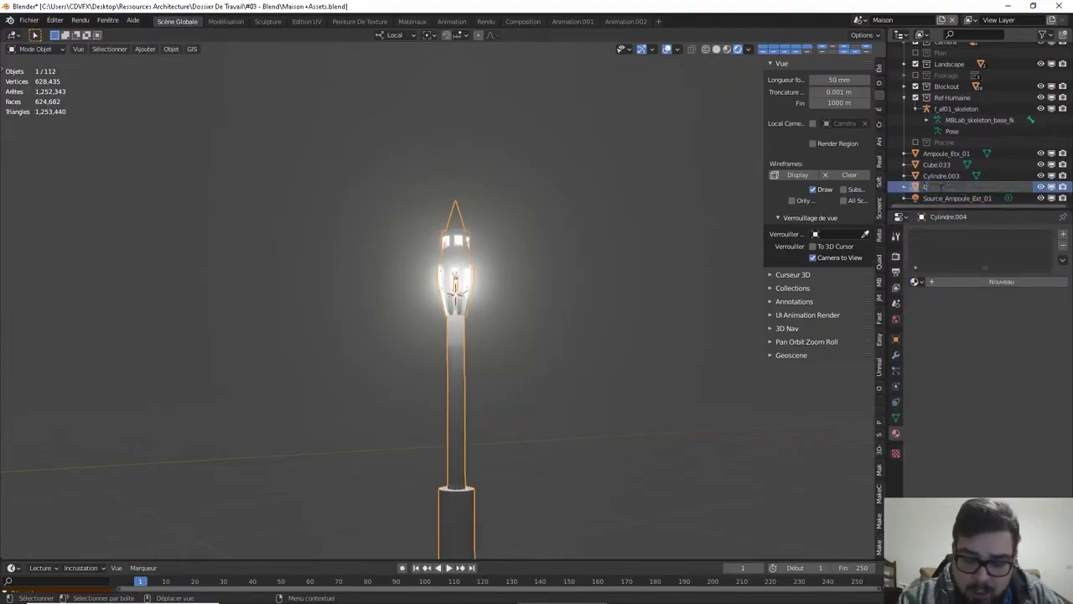
{"action": "type", "text": "ampe_Extérieur"}
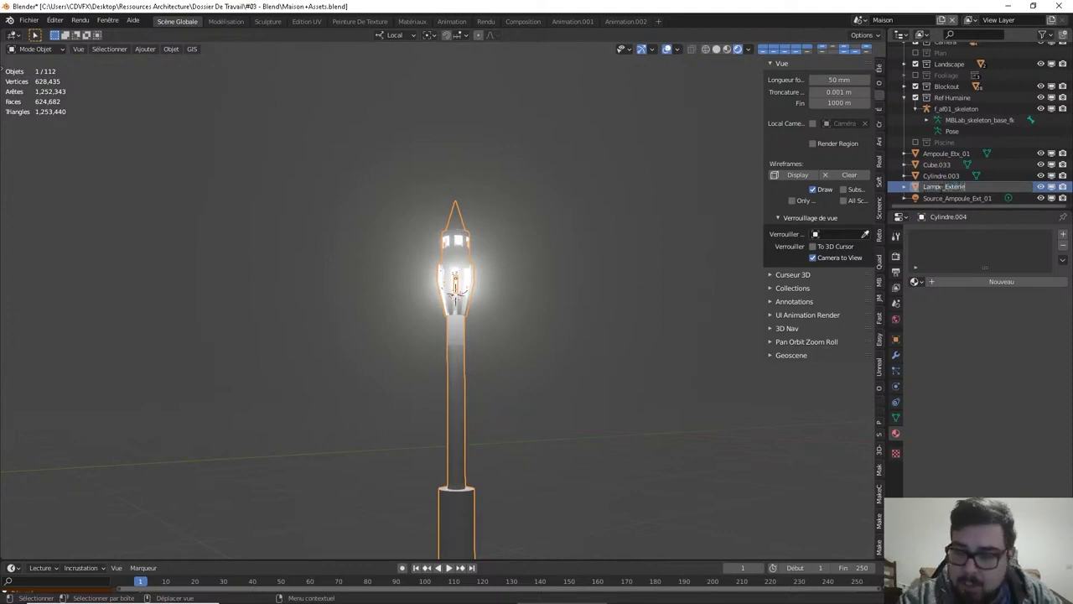
{"action": "key", "text": "Return"}
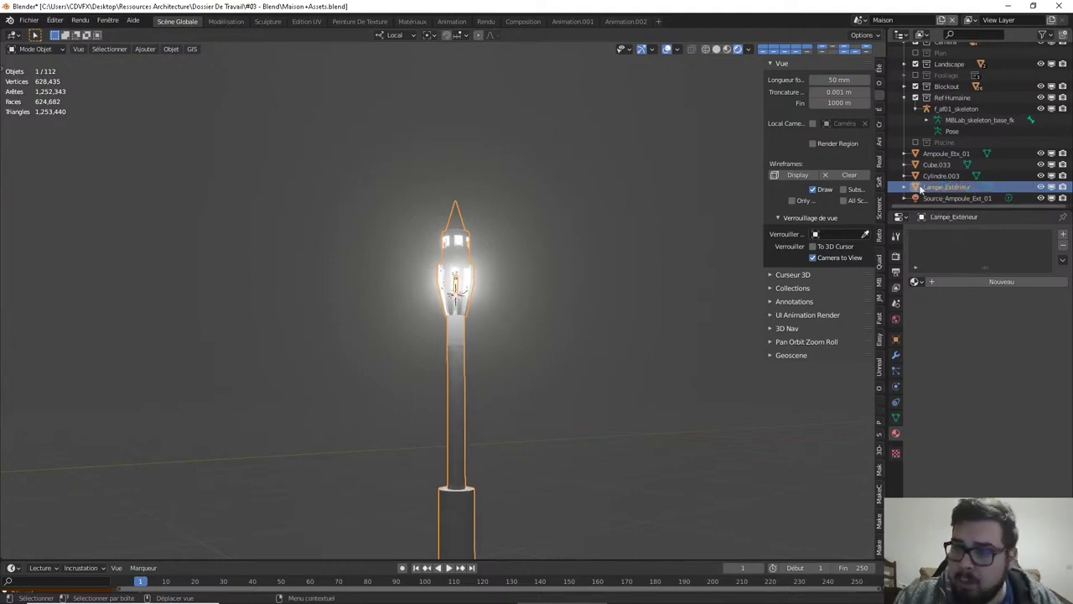
Identify the object Cylindre.003 by framing it and rename this arched bridge as Pont
{"action": "left_click", "coordinate": [940, 176]}
{"action": "scroll", "coordinate": [697, 341], "scroll_direction": "down", "scroll_amount": 5}
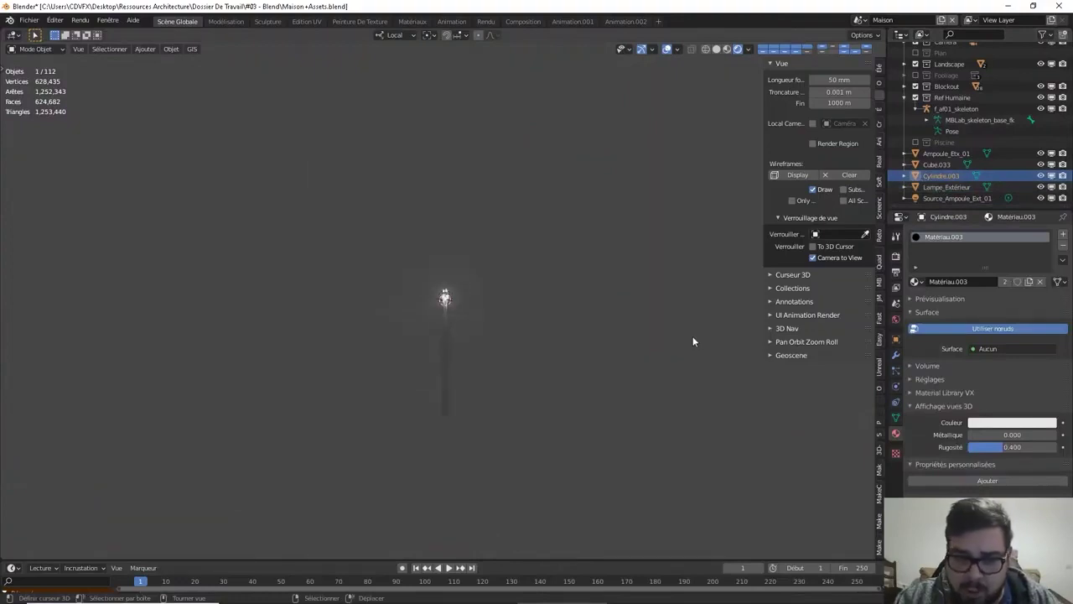
{"action": "key", "text": "KP_Decimal"}
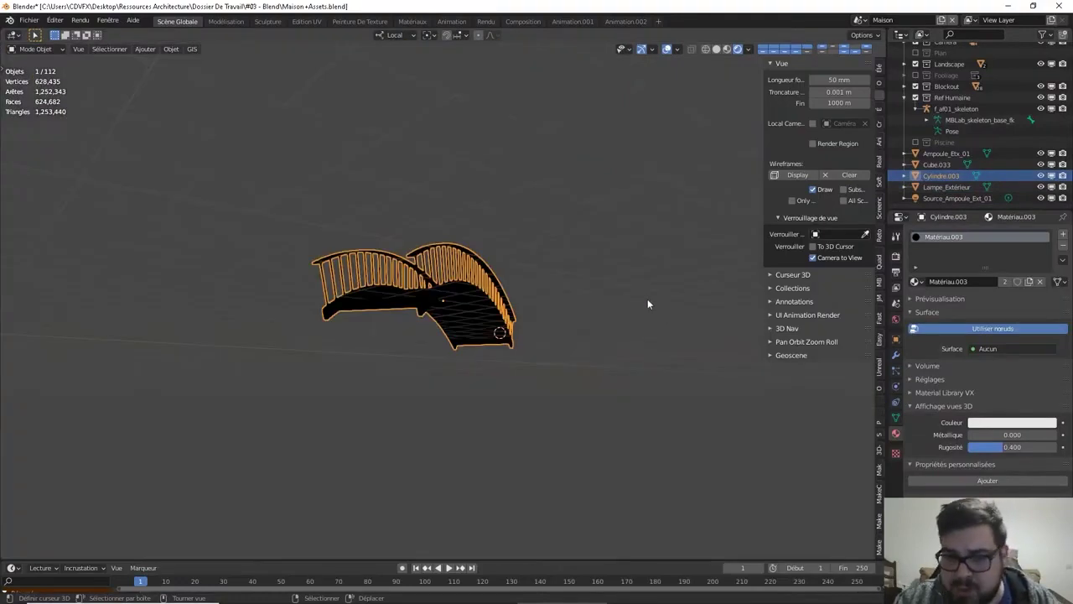
{"action": "double_click", "coordinate": [937, 176]}
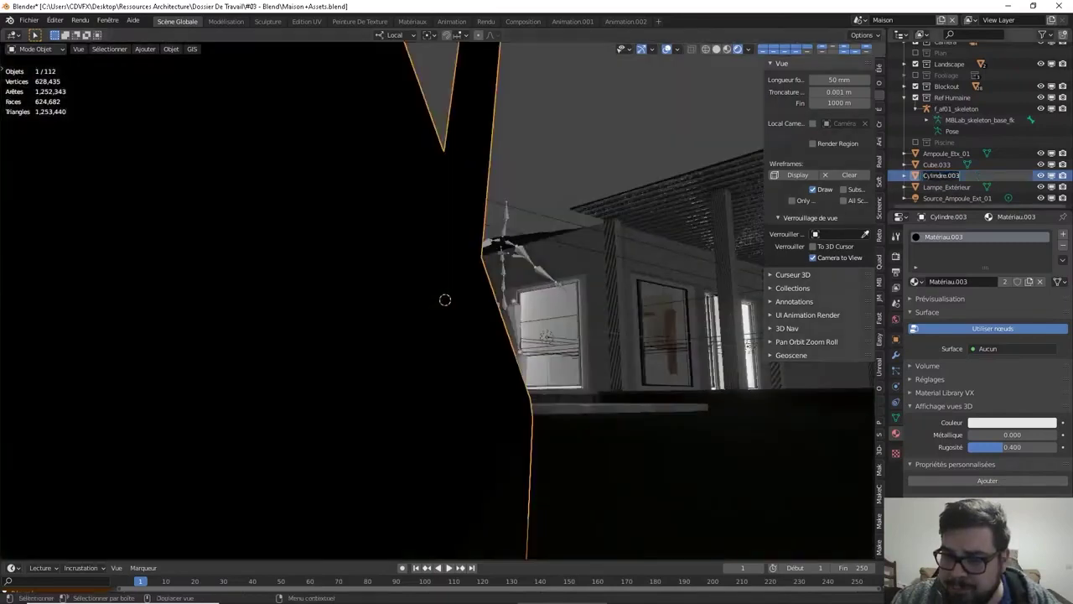
{"action": "type", "text": "Ponte"}
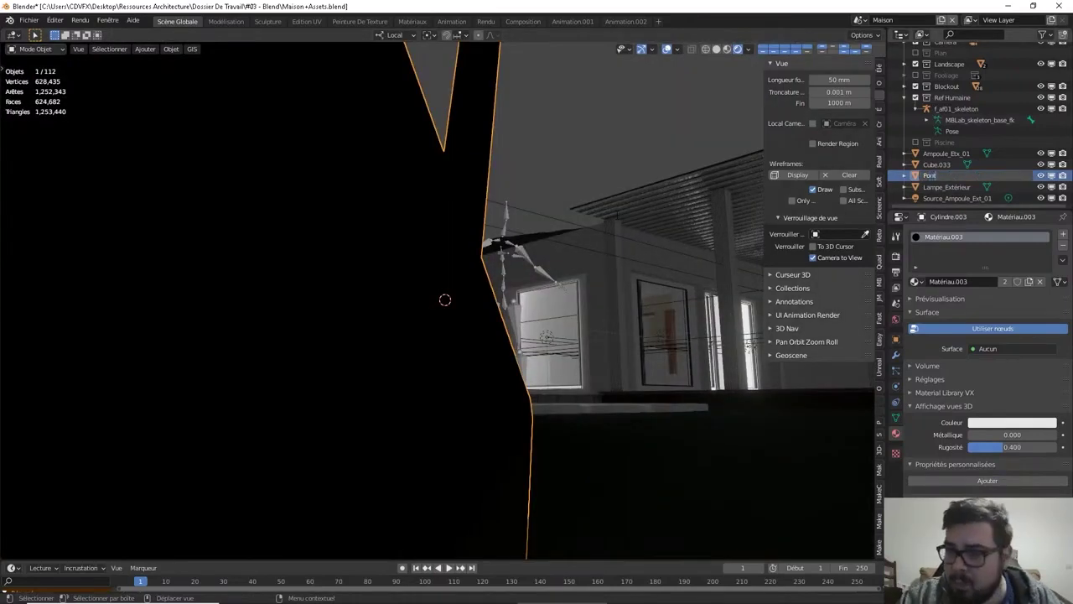
{"action": "key", "text": "Return"}
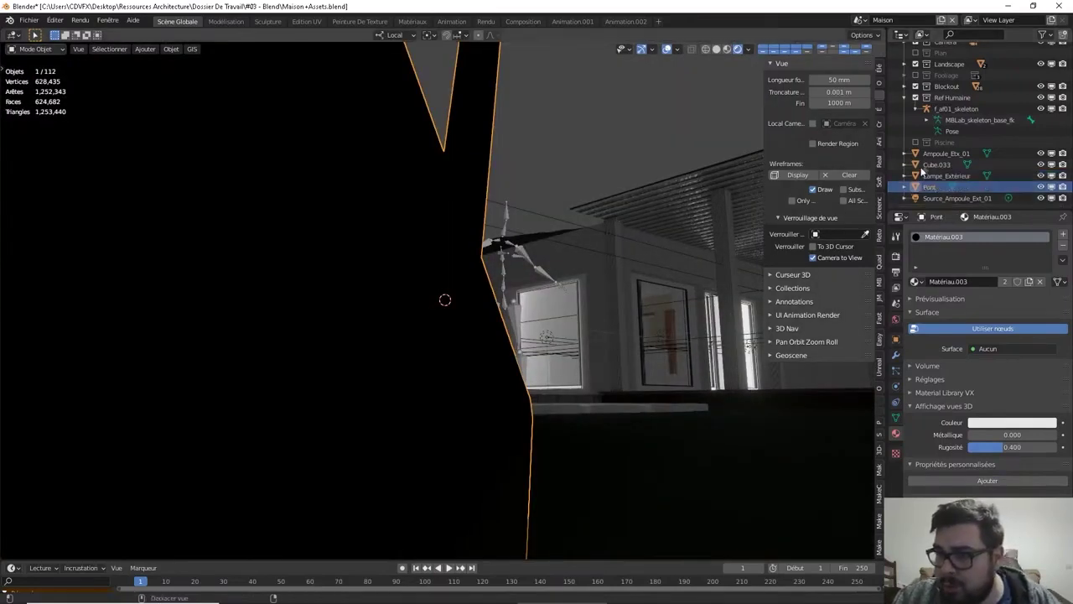
Rename the stone path object Cube.033 as Dalles_Ext
{"action": "left_click", "coordinate": [621, 408]}
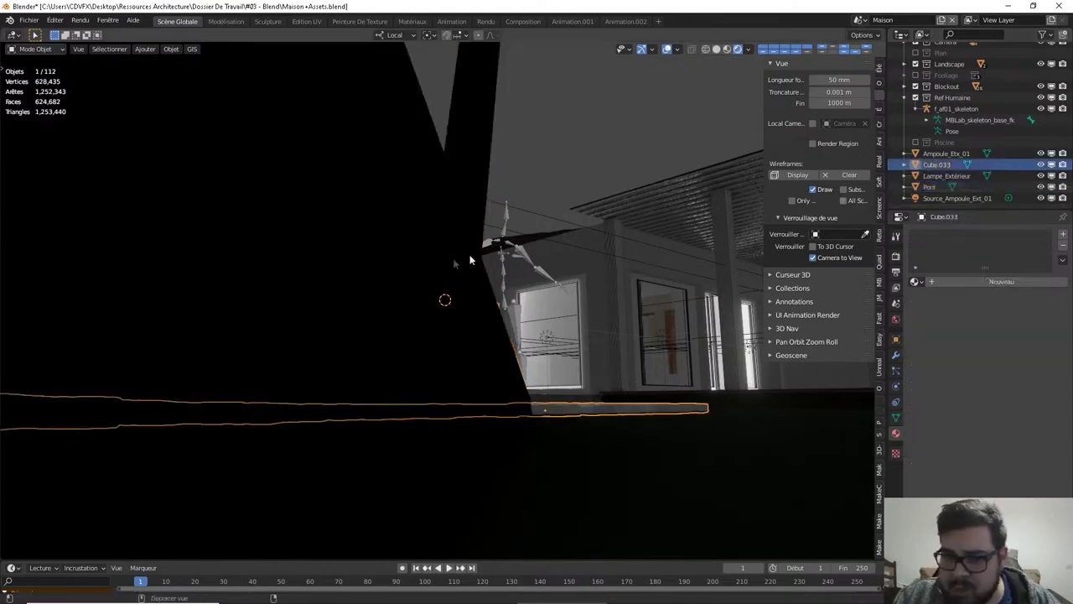
{"action": "key", "text": "KP_Decimal"}
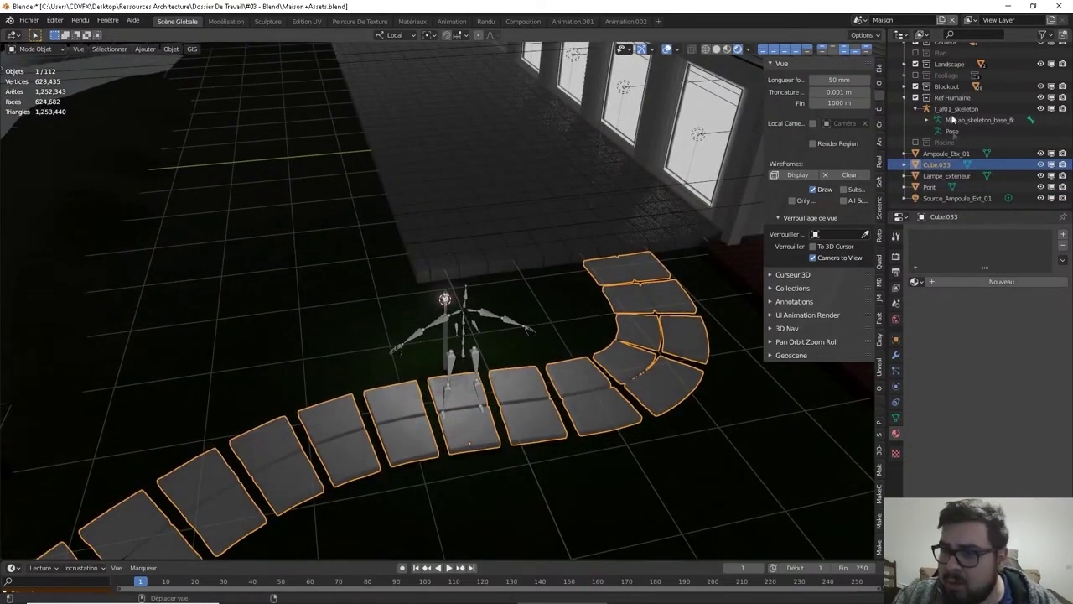
{"action": "double_click", "coordinate": [937, 164]}
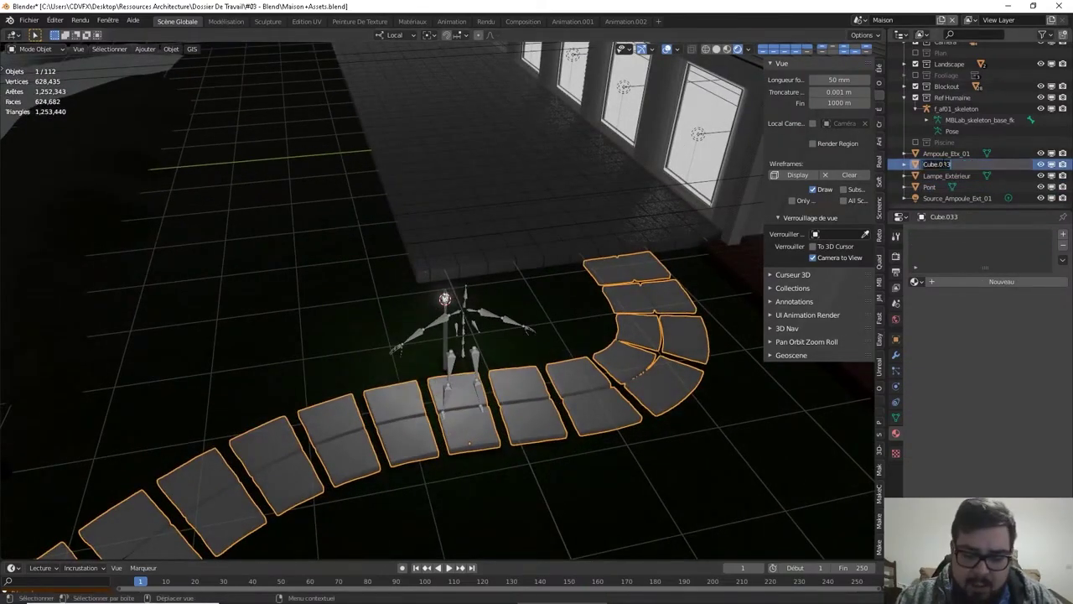
{"action": "type", "text": "Dalles_Ext"}
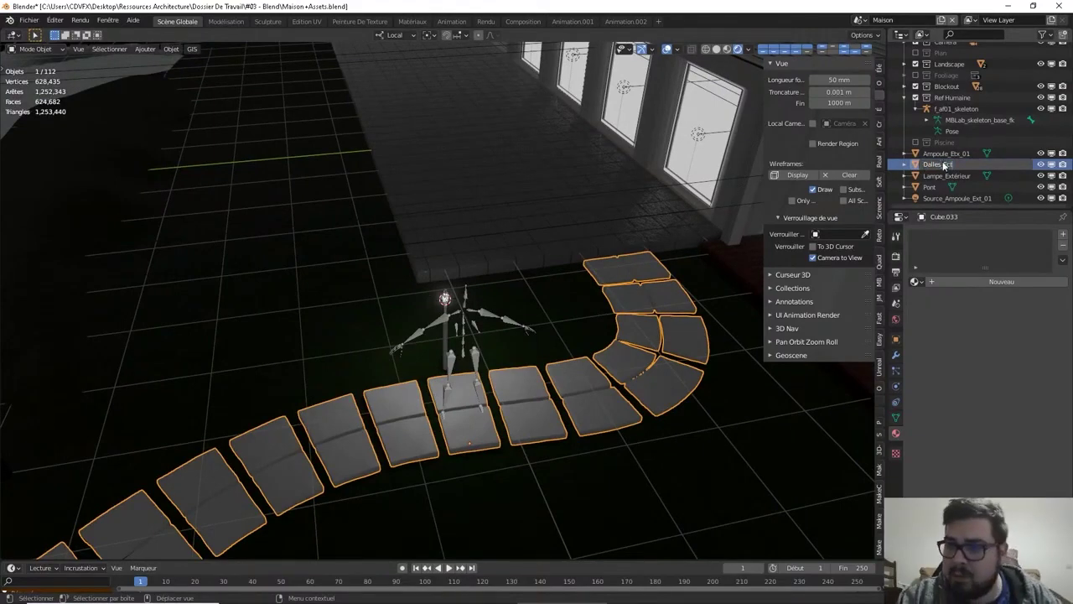
{"action": "key", "text": "Return"}
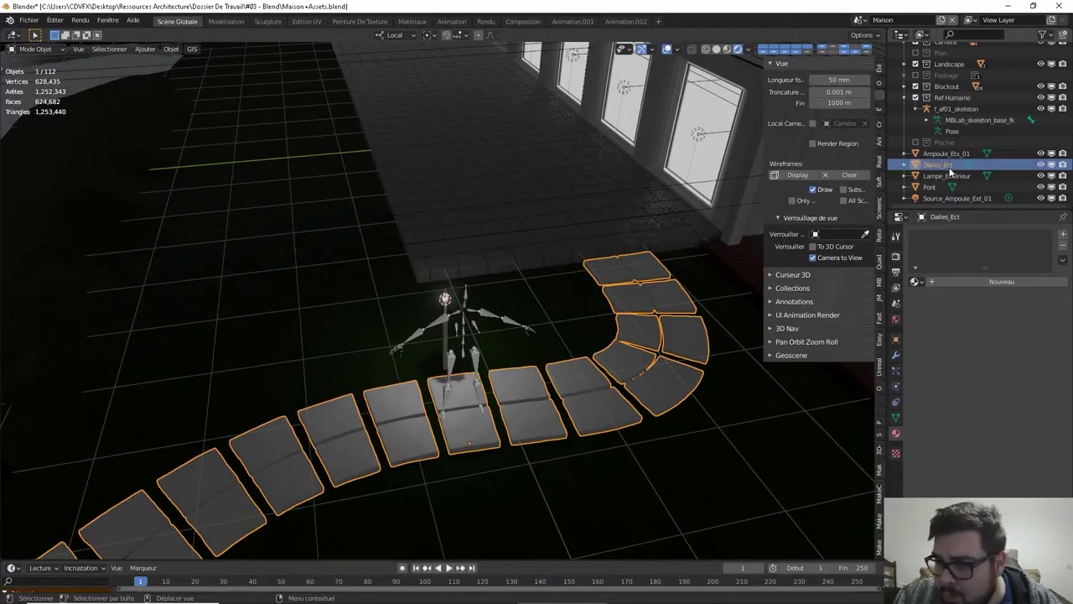
{"action": "double_click", "coordinate": [955, 166]}
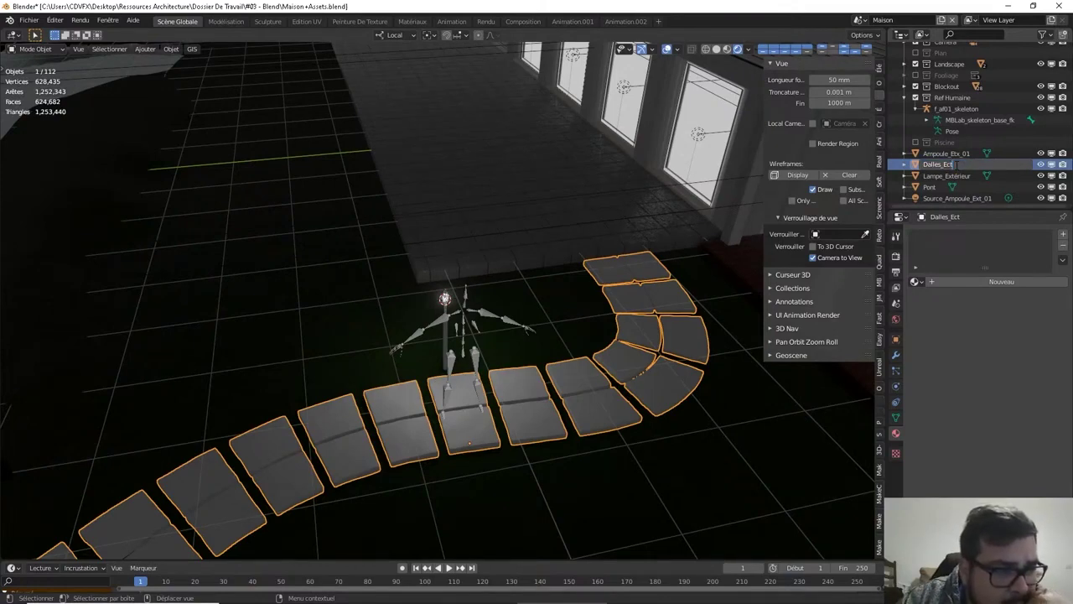
{"action": "key", "text": "BackSpace"}
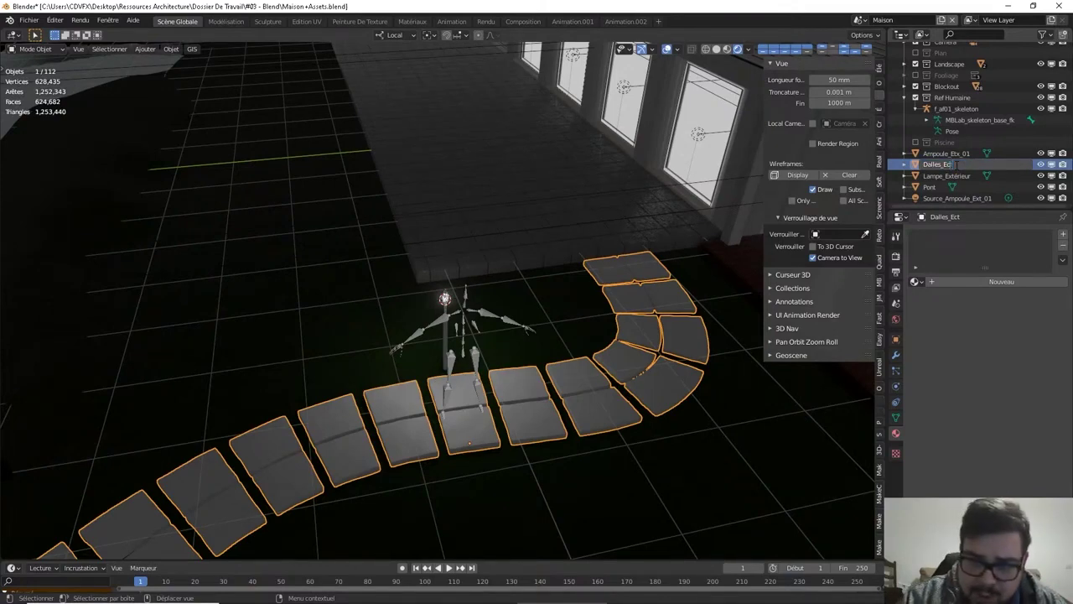
{"action": "key", "text": "BackSpace"}
{"action": "type", "text": "xt"}
{"action": "key", "text": "Return"}
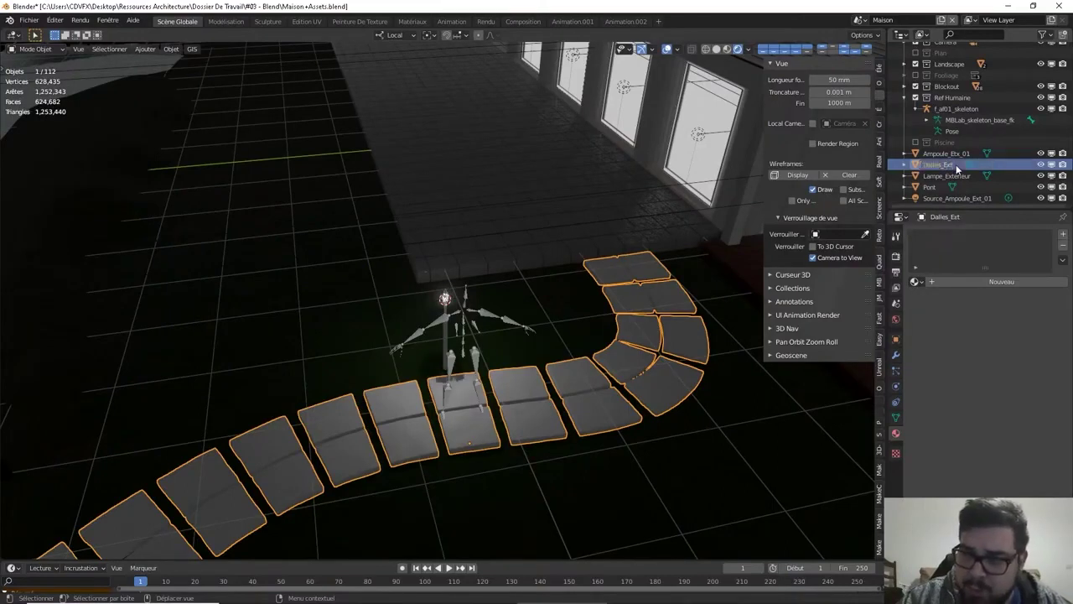
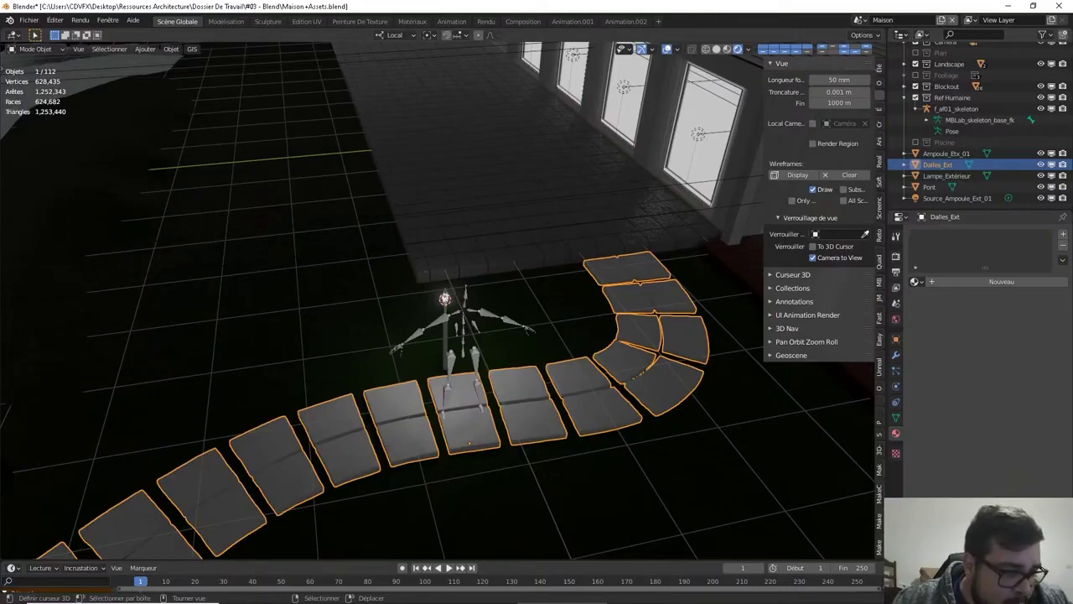
Switch the viewport to solid shading and isolate the lamp post in local view
{"action": "middle_click_drag", "start_coordinate": [568, 245], "coordinate": [617, 208]}
{"action": "scroll", "coordinate": [499, 344], "scroll_direction": "up", "scroll_amount": 8}
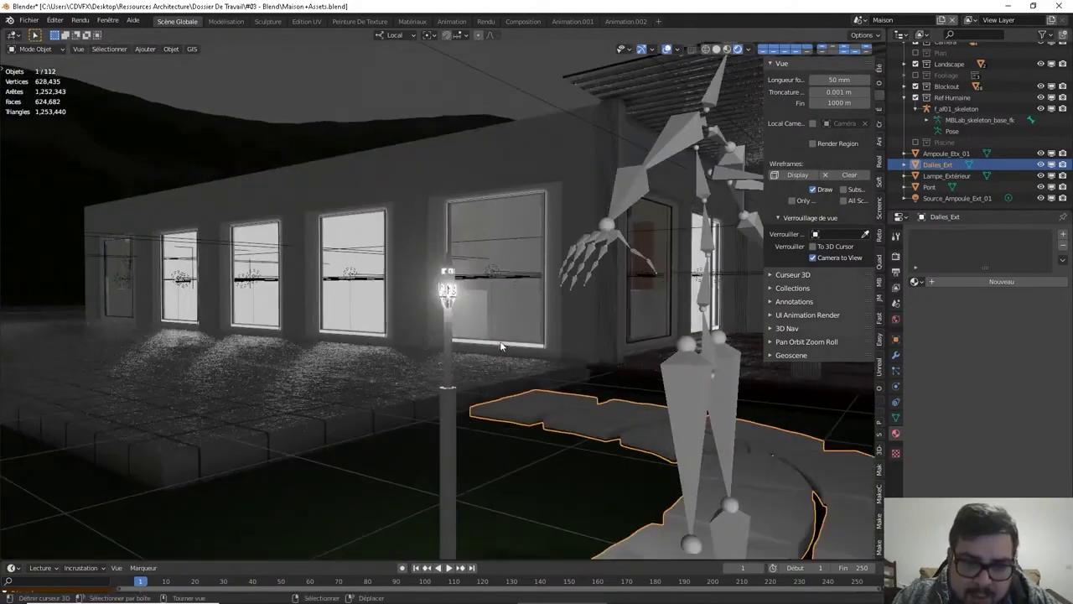
{"action": "scroll", "coordinate": [499, 344], "scroll_direction": "up", "scroll_amount": 3}
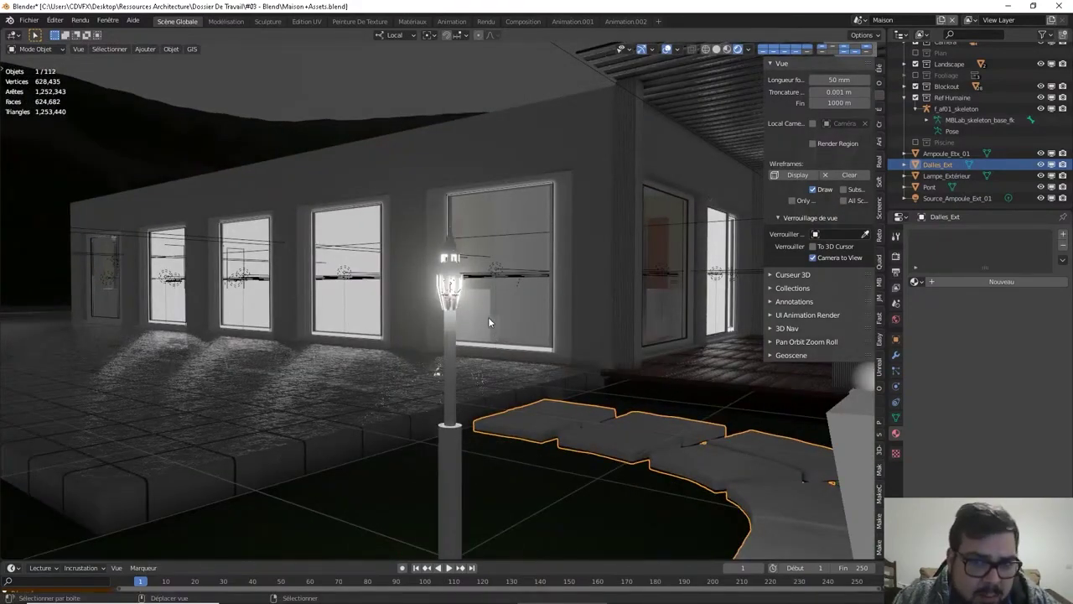
{"action": "key", "text": "z"}
{"action": "middle_click_drag", "start_coordinate": [480, 309], "coordinate": [544, 309]}
{"action": "key", "text": "z"}
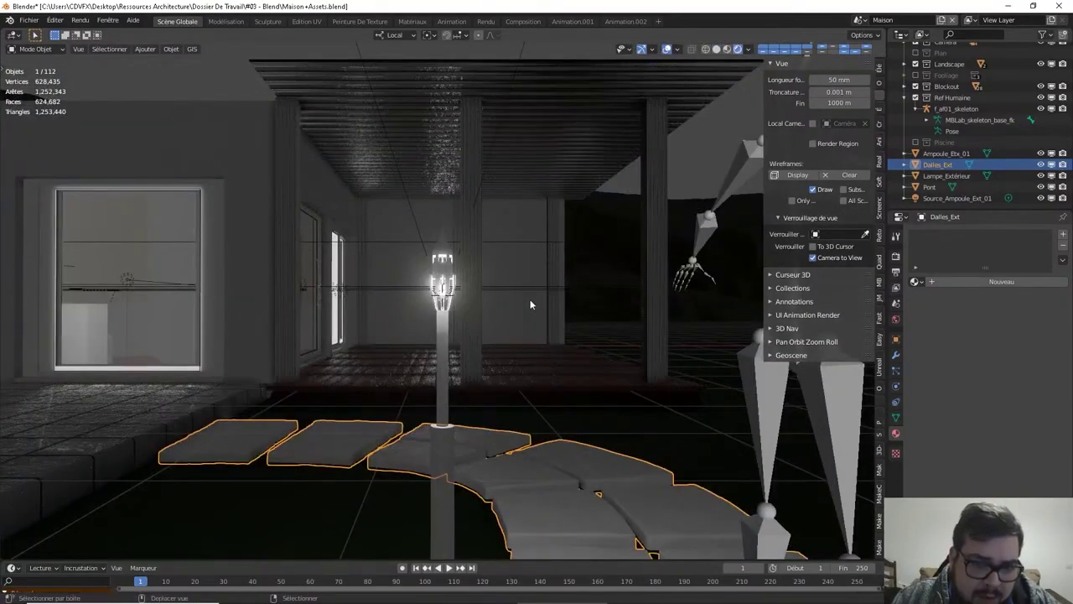
{"action": "key", "text": "z"}
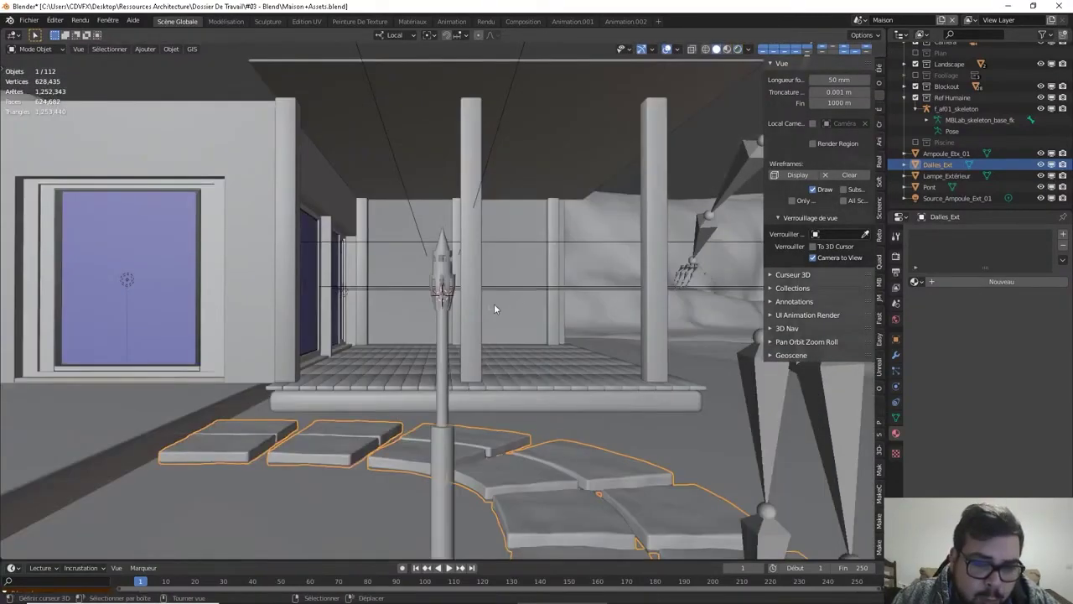
{"action": "left_click", "coordinate": [450, 305]}
{"action": "key", "text": "KP_Divide"}
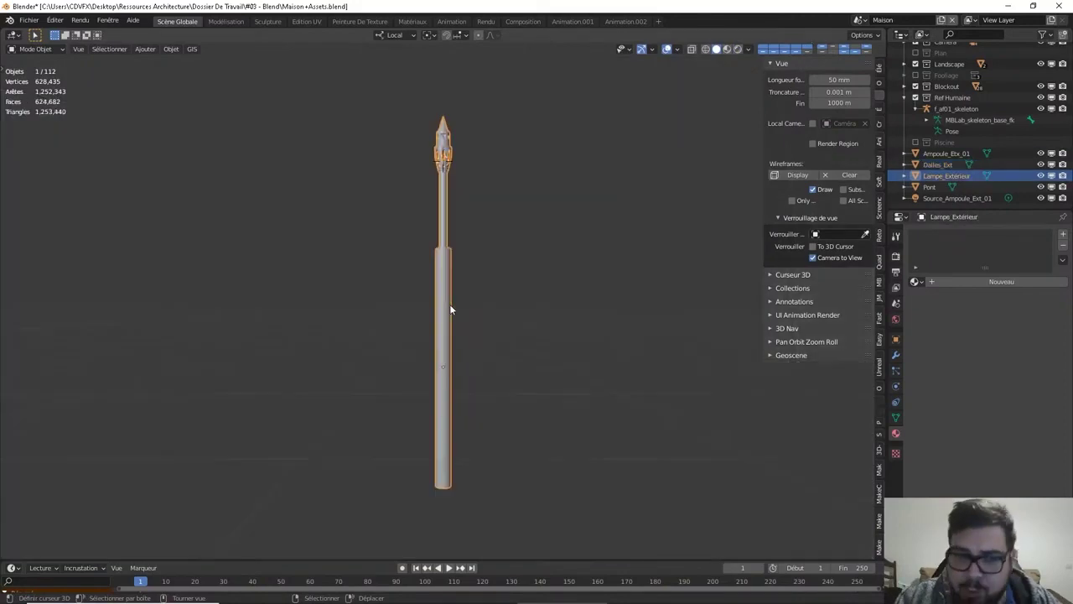
Shade the lamp post smooth and enable Auto Smooth on its normals with an angle of 89°
{"action": "right_click", "coordinate": [449, 303]}
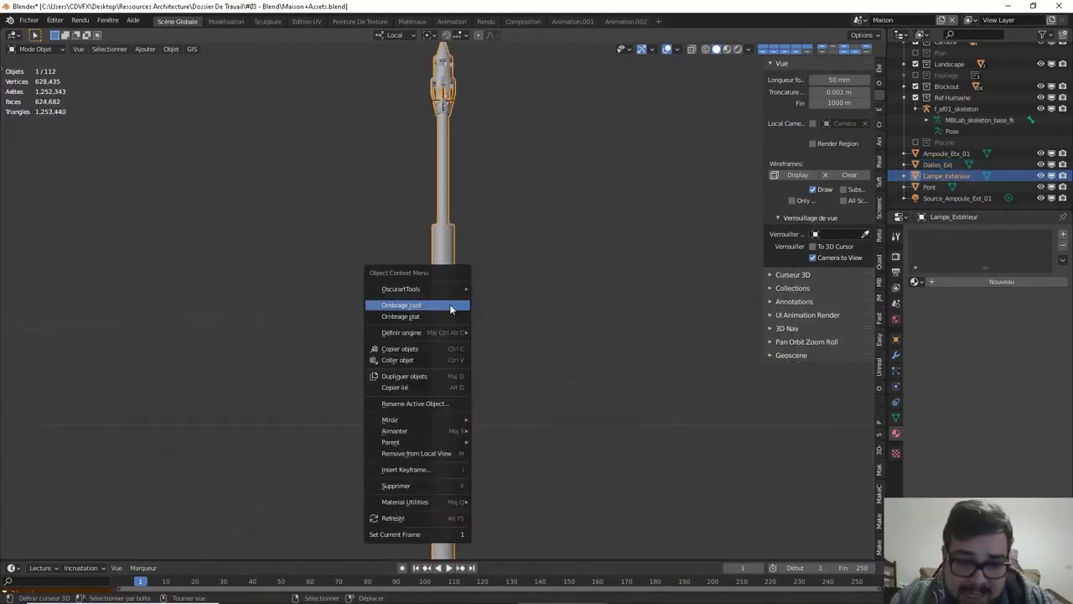
{"action": "left_click", "coordinate": [431, 305]}
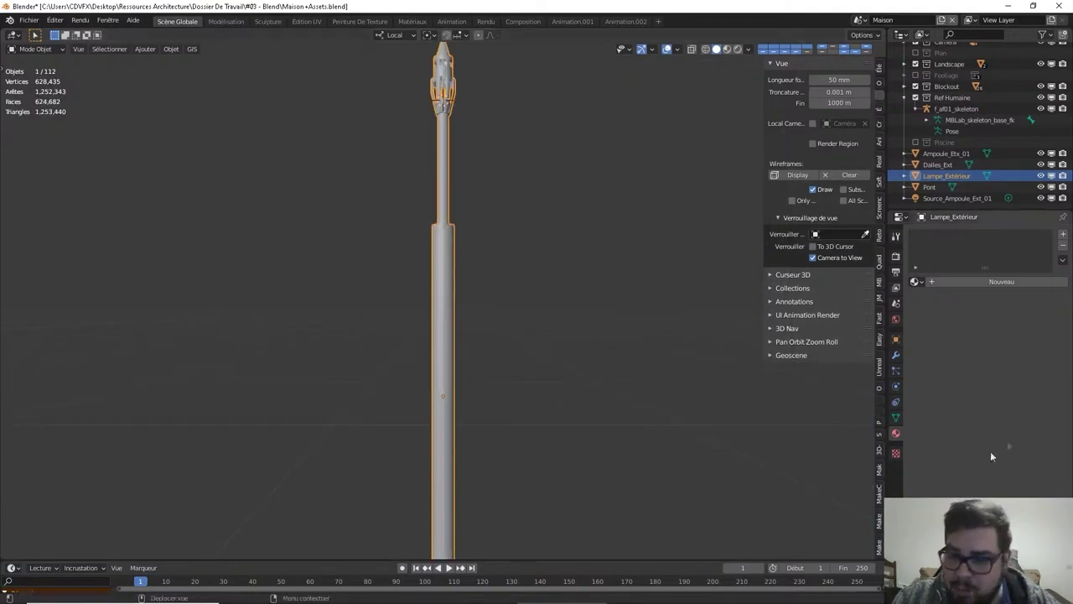
{"action": "left_click", "coordinate": [895, 417]}
{"action": "left_click", "coordinate": [973, 425]}
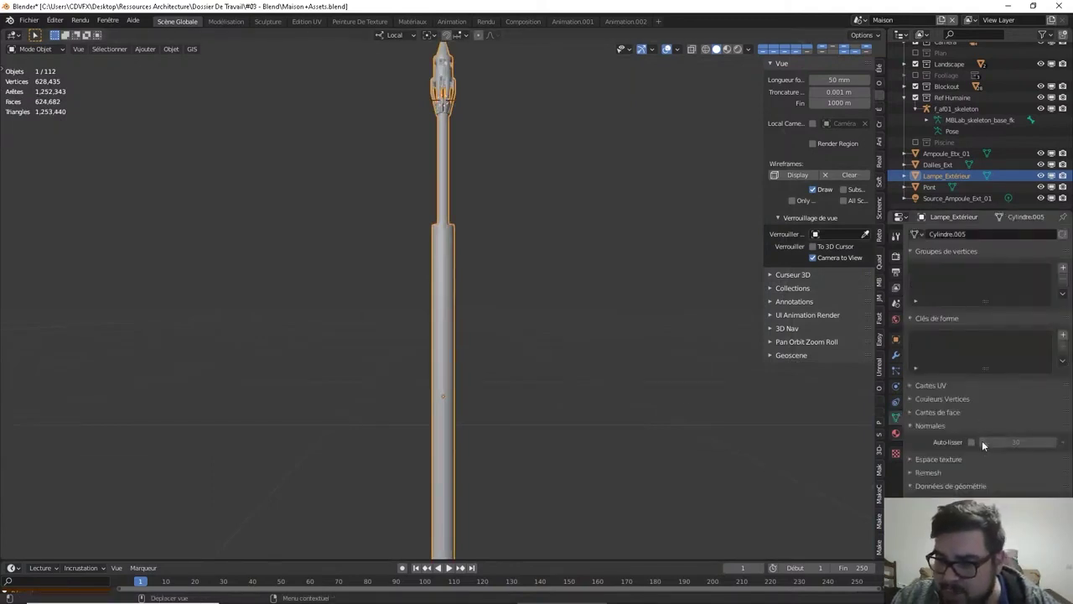
{"action": "left_click", "coordinate": [971, 442]}
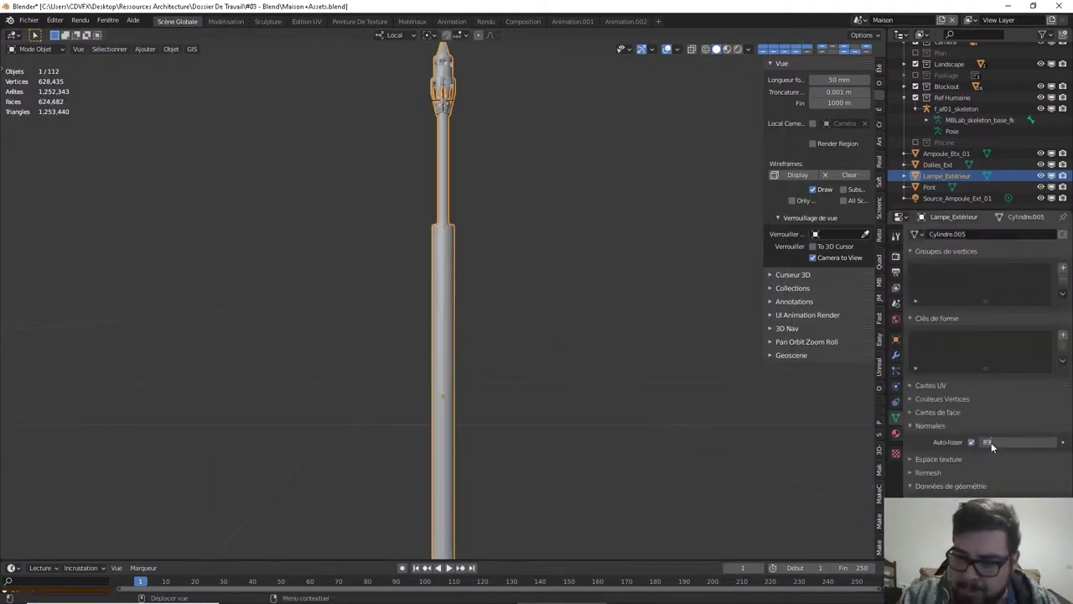
{"action": "key", "text": "a"}
{"action": "left_click", "coordinate": [512, 110]}
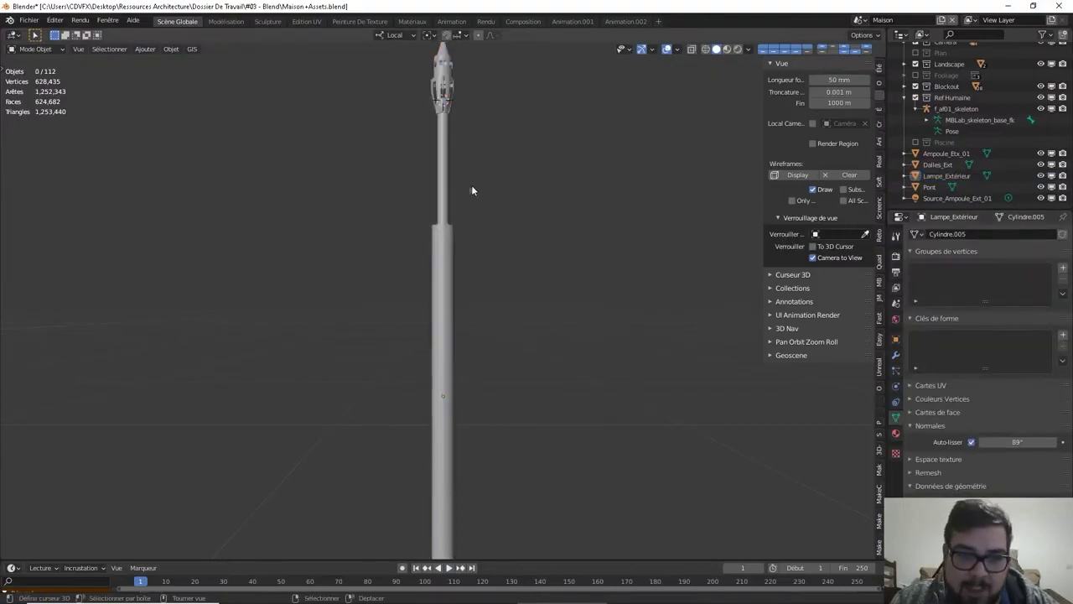
In the lamp post's mesh, select the outer edge loop around the top rim of the thick lower section
{"action": "middle_click_drag", "start_coordinate": [472, 184], "coordinate": [461, 284]}
{"action": "scroll", "coordinate": [461, 284], "scroll_direction": "up", "scroll_amount": 4}
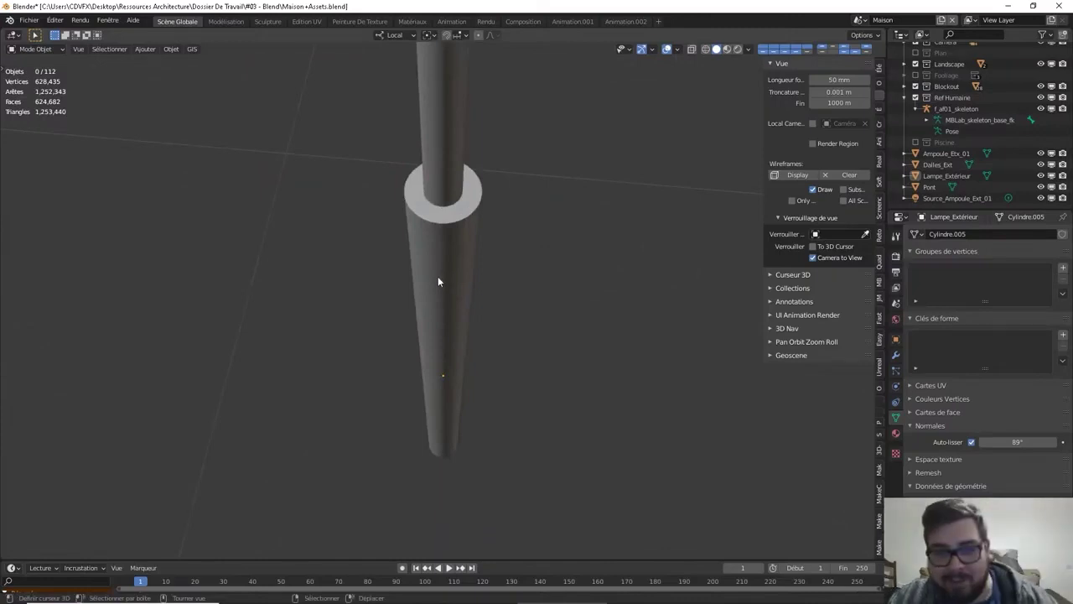
{"action": "mouse_move", "coordinate": [438, 278]}
{"action": "middle_mouse_down"}
{"action": "mouse_move", "coordinate": [448, 218]}
{"action": "mouse_move", "coordinate": [458, 276]}
{"action": "middle_mouse_up"}
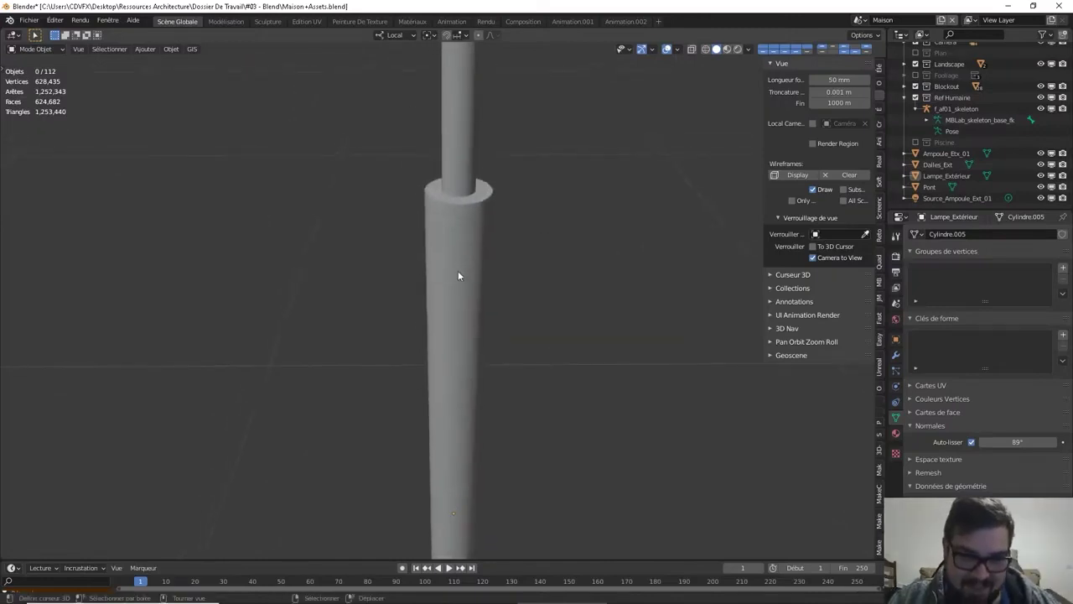
{"action": "left_click", "coordinate": [446, 217]}
{"action": "key", "text": "Tab"}
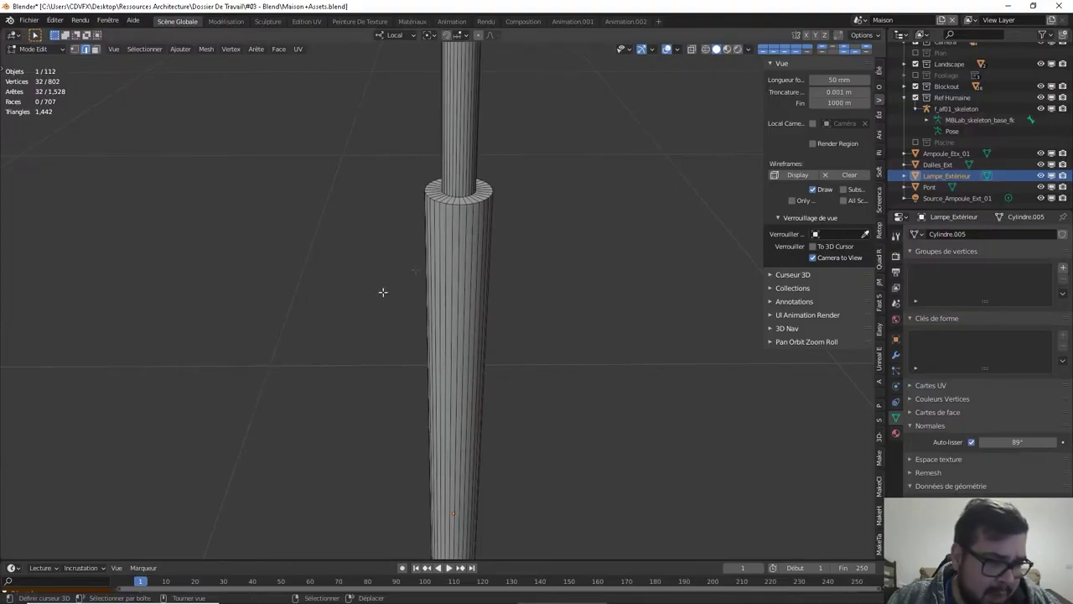
{"action": "middle_click_drag", "start_coordinate": [464, 217], "coordinate": [462, 263], "text": "shift"}
{"action": "scroll", "coordinate": [462, 283], "scroll_direction": "up", "scroll_amount": 3}
{"action": "right_click", "coordinate": [461, 248]}
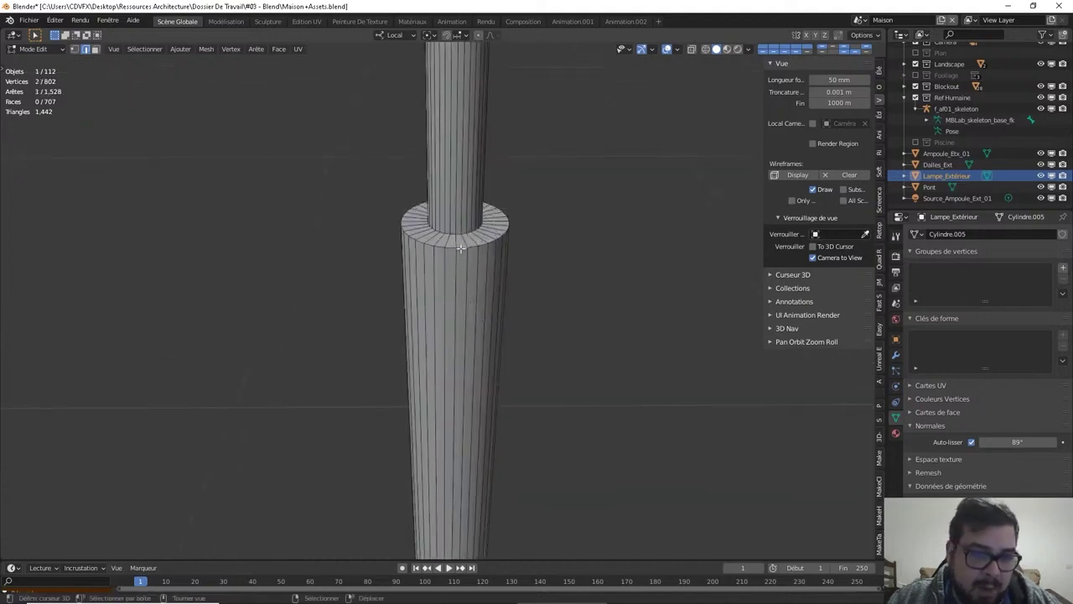
{"action": "right_click", "coordinate": [460, 248], "text": "alt"}
Try a two-segment bevel on the selected rim edge loop with its width set to 0 m
{"action": "key", "text": "ctrl+b"}
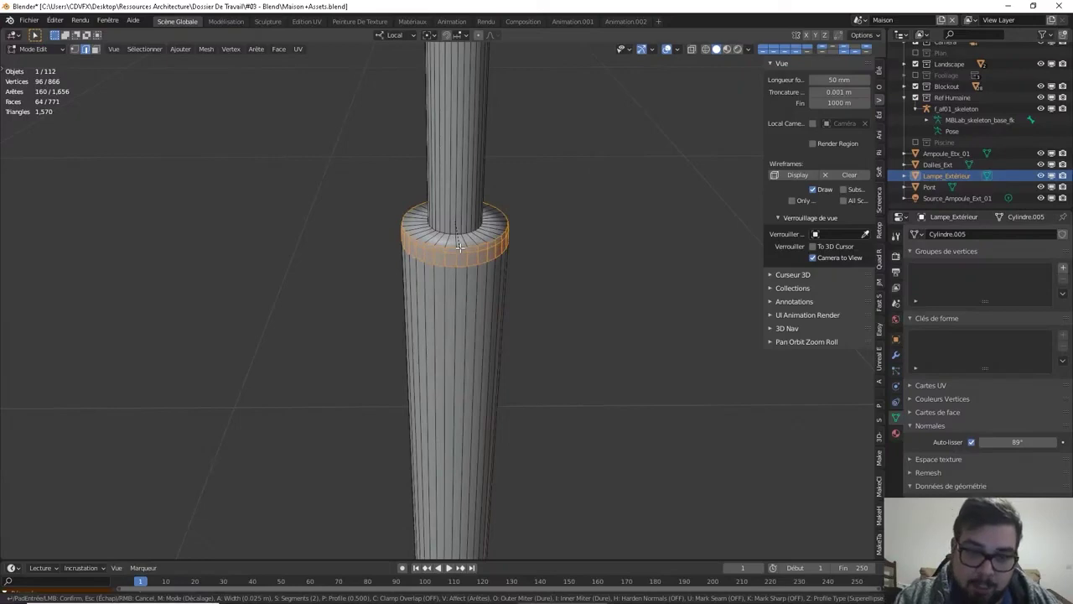
{"action": "key", "text": "0"}
{"action": "left_click", "coordinate": [461, 247]}
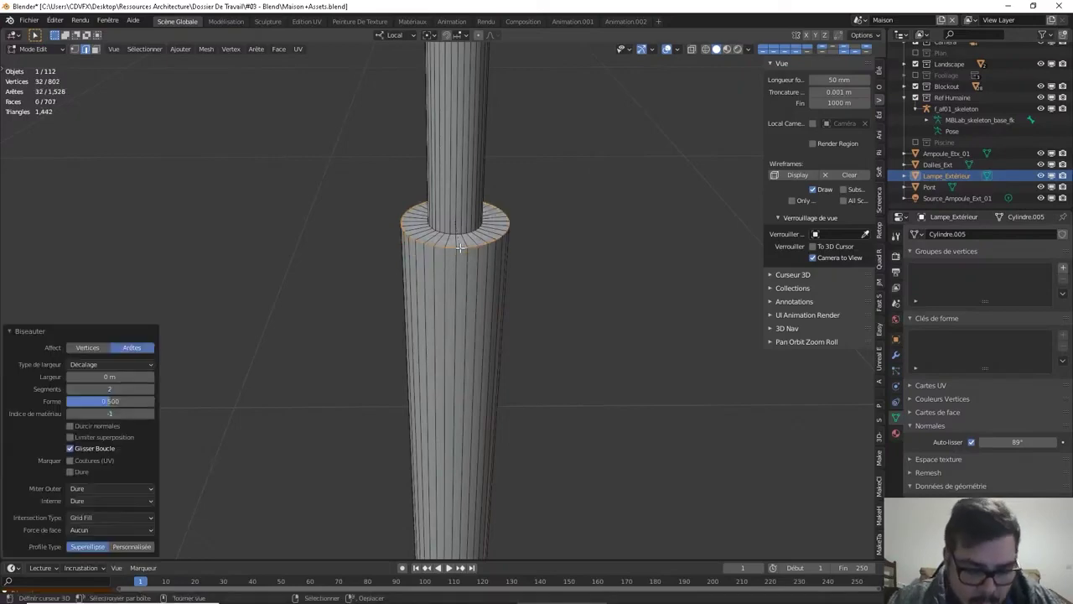
Apply the lamp post's rotation and scale, and set its origin to its geometry
{"action": "key", "text": "Tab"}
{"action": "key", "text": "q"}
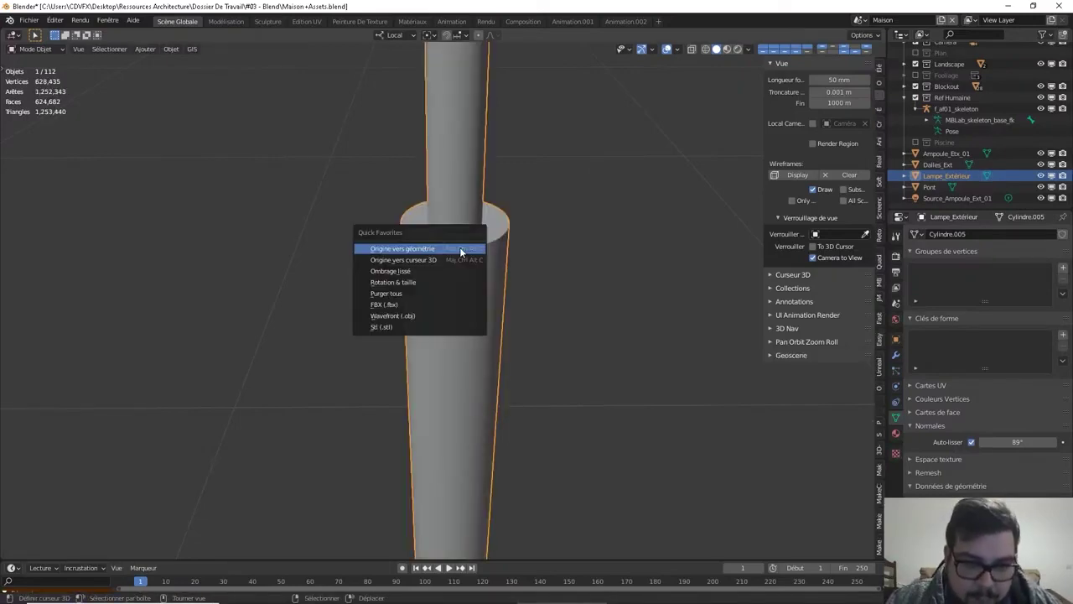
{"action": "left_click", "coordinate": [418, 281]}
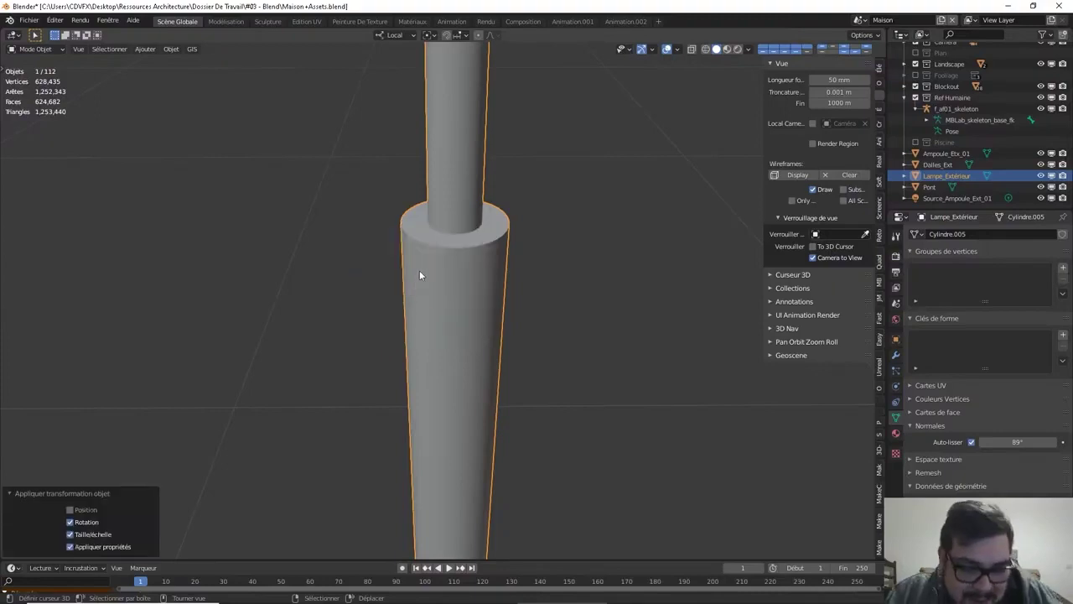
{"action": "key", "text": "q"}
{"action": "left_click", "coordinate": [399, 239]}
Bevel the outer rim loop of the lower section by 0.0025 m with 2 segments
{"action": "key", "text": "Tab"}
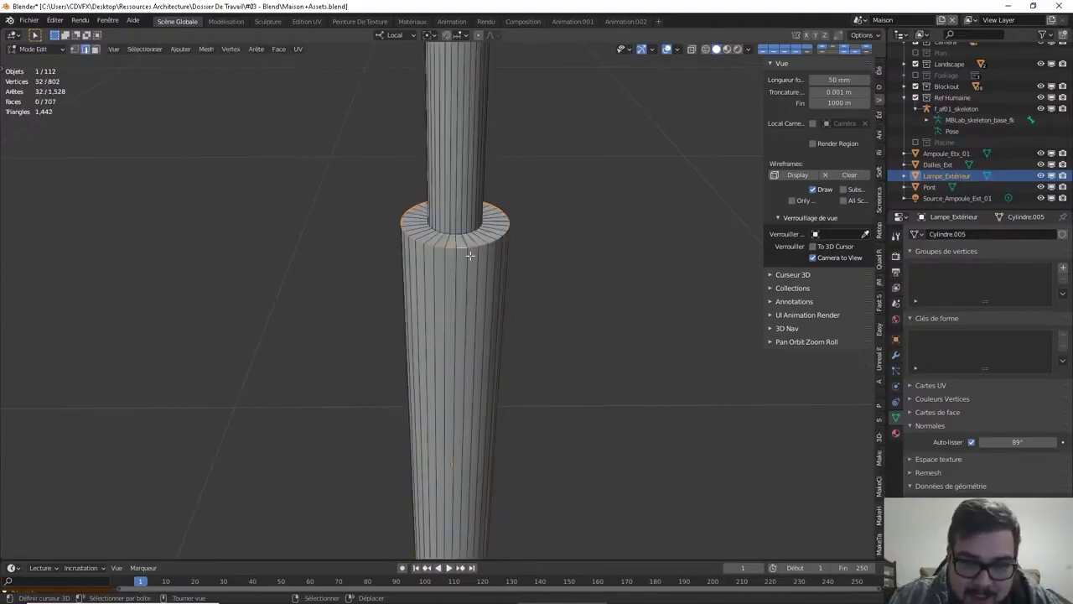
{"action": "key", "text": "ctrl+b"}
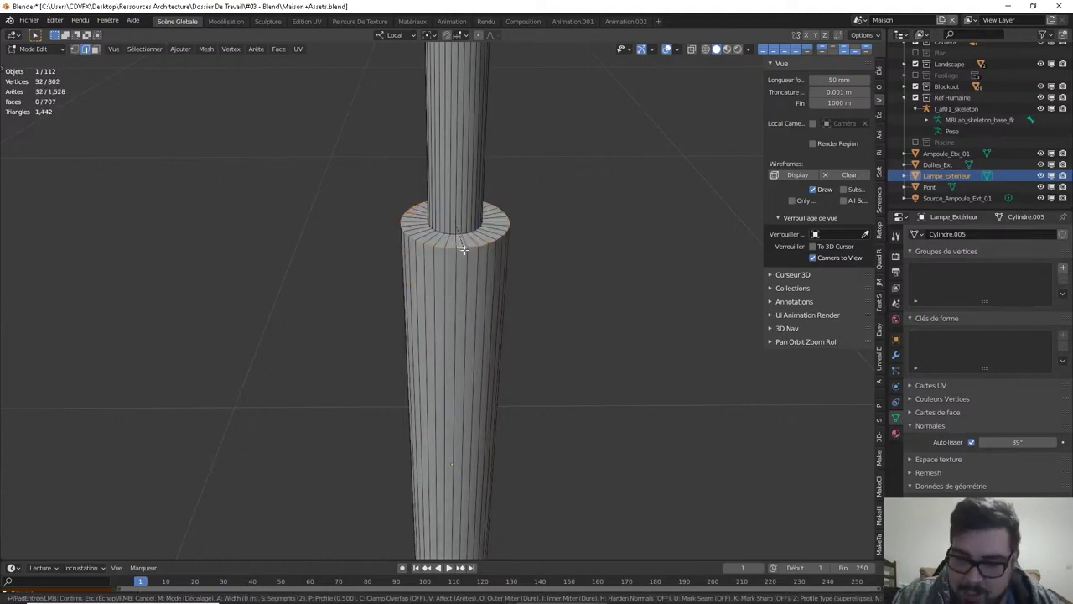
{"action": "left_click", "coordinate": [464, 249]}
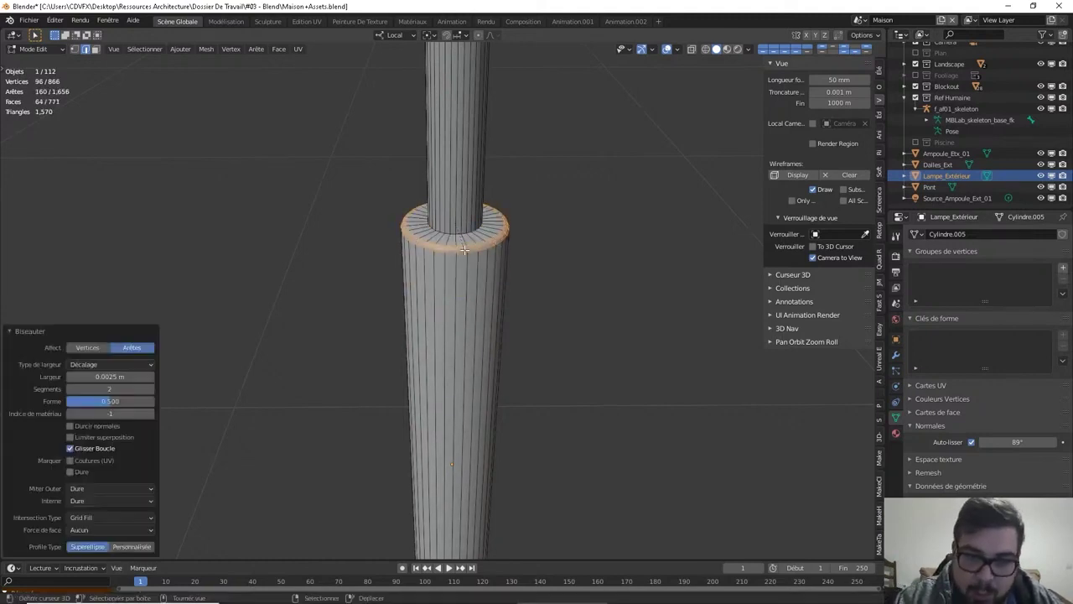
Bevel the inner edge loop where the thin pole meets the lower section by 0.0025 m with 2 segments, and return to Object Mode
{"action": "left_click", "coordinate": [465, 229]}
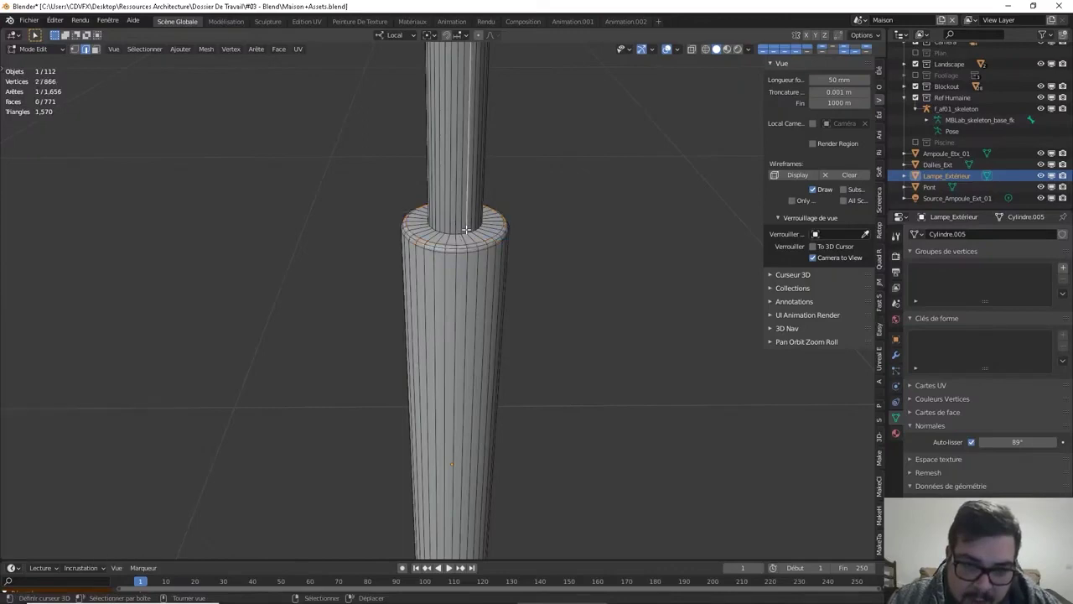
{"action": "left_click", "coordinate": [465, 233], "text": "alt"}
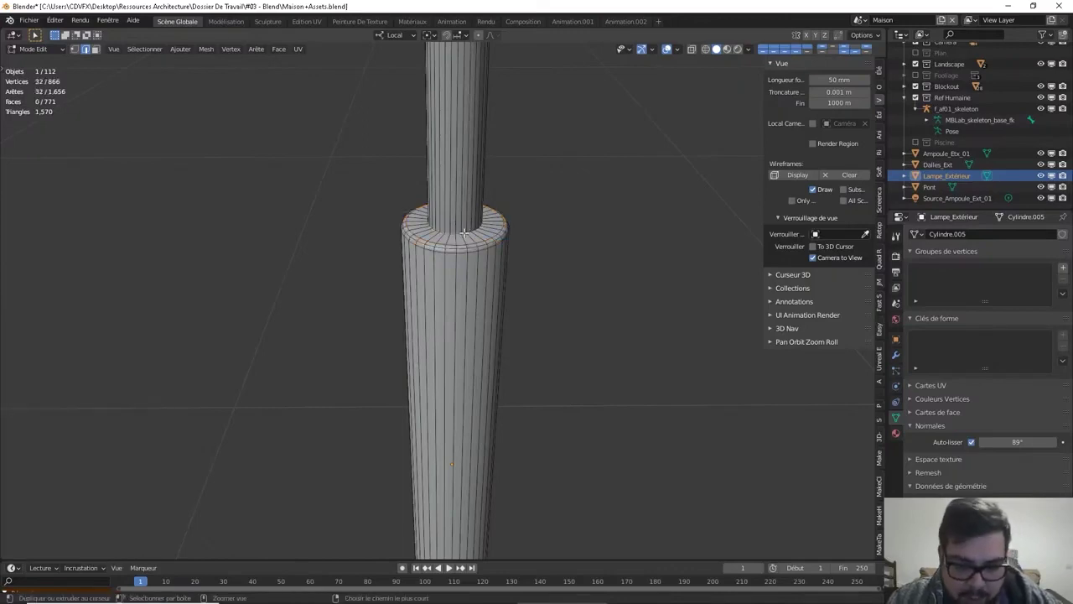
{"action": "key", "text": "ctrl+b"}
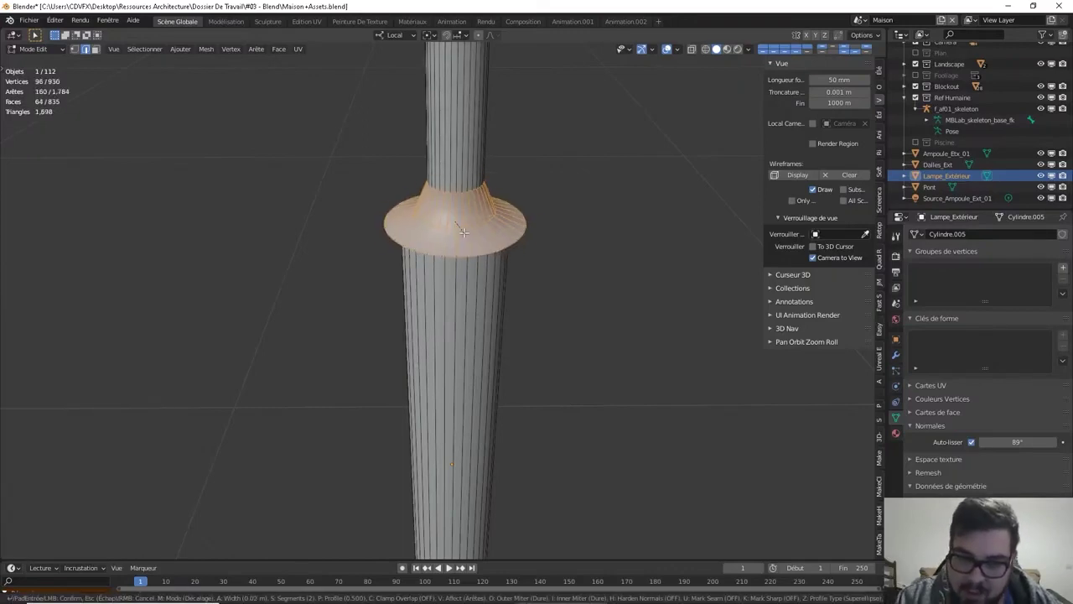
{"action": "left_click", "coordinate": [464, 233]}
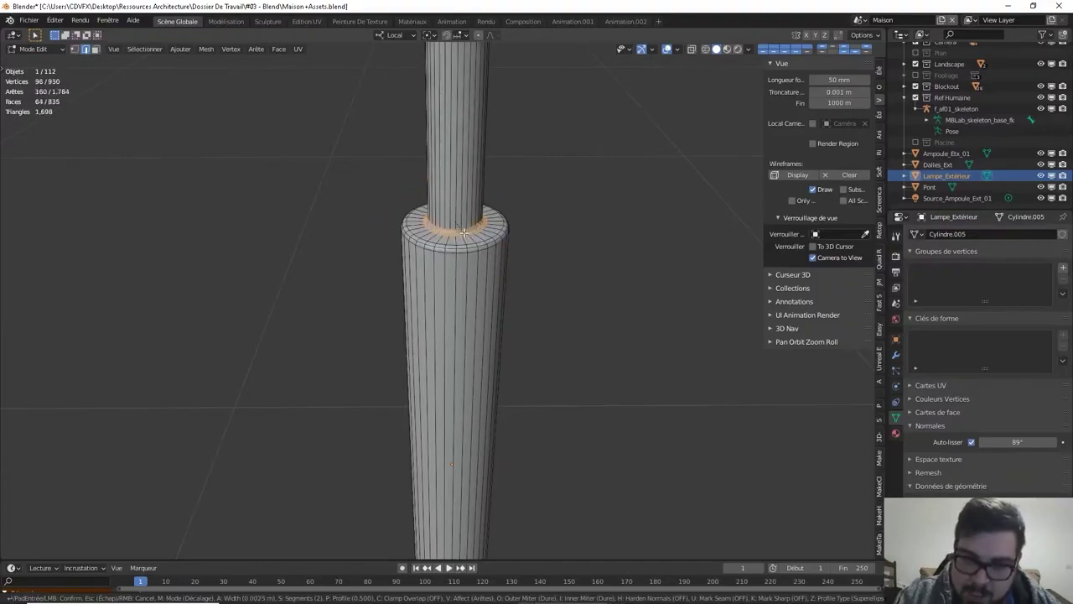
{"action": "key", "text": "Tab"}
{"action": "scroll", "coordinate": [490, 218], "scroll_direction": "up", "scroll_amount": 5}
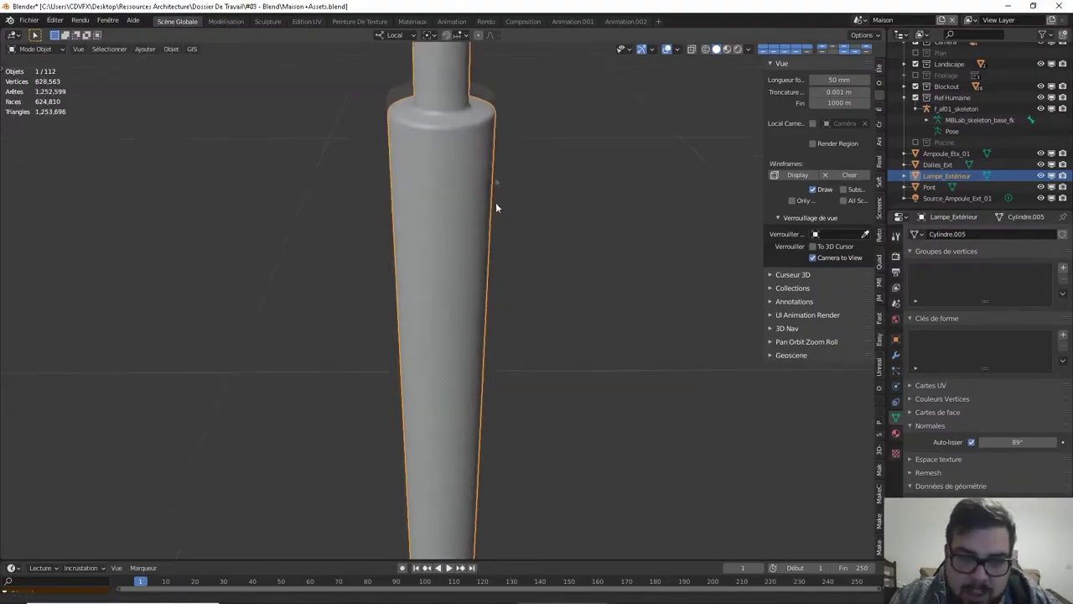
Scale the inner edge loop near the lantern head's base by 0.836 and move it about 0.0025 m along its local Z axis
{"action": "middle_click_drag", "start_coordinate": [508, 97], "coordinate": [508, 355]}
{"action": "scroll", "coordinate": [508, 319], "scroll_direction": "up", "scroll_amount": 2}
{"action": "scroll", "coordinate": [508, 319], "scroll_direction": "up", "scroll_amount": 2}
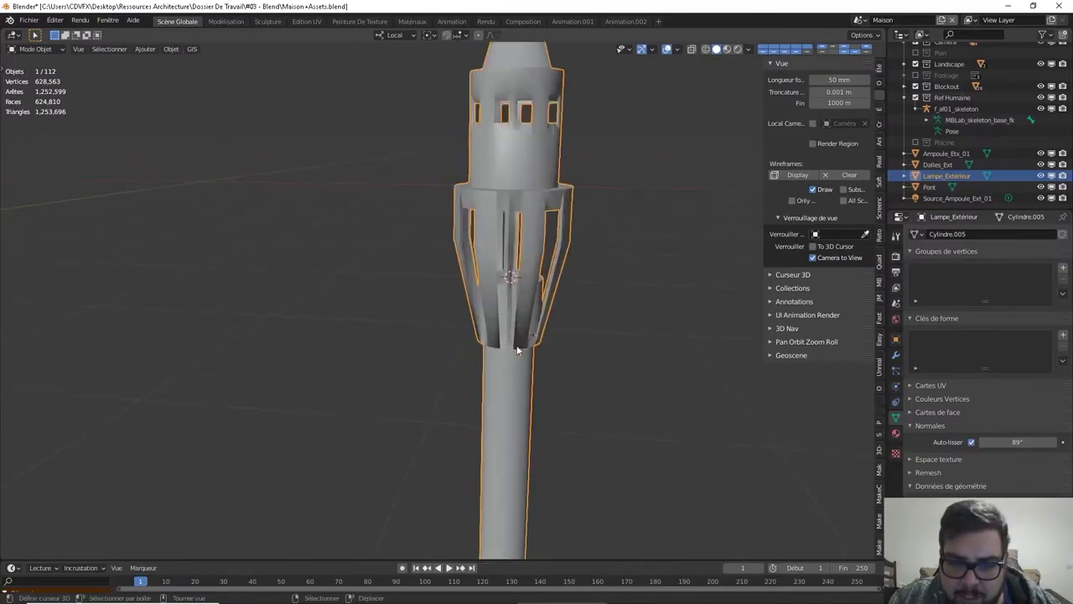
{"action": "key", "text": "Tab"}
{"action": "scroll", "coordinate": [503, 311], "scroll_direction": "up", "scroll_amount": 5}
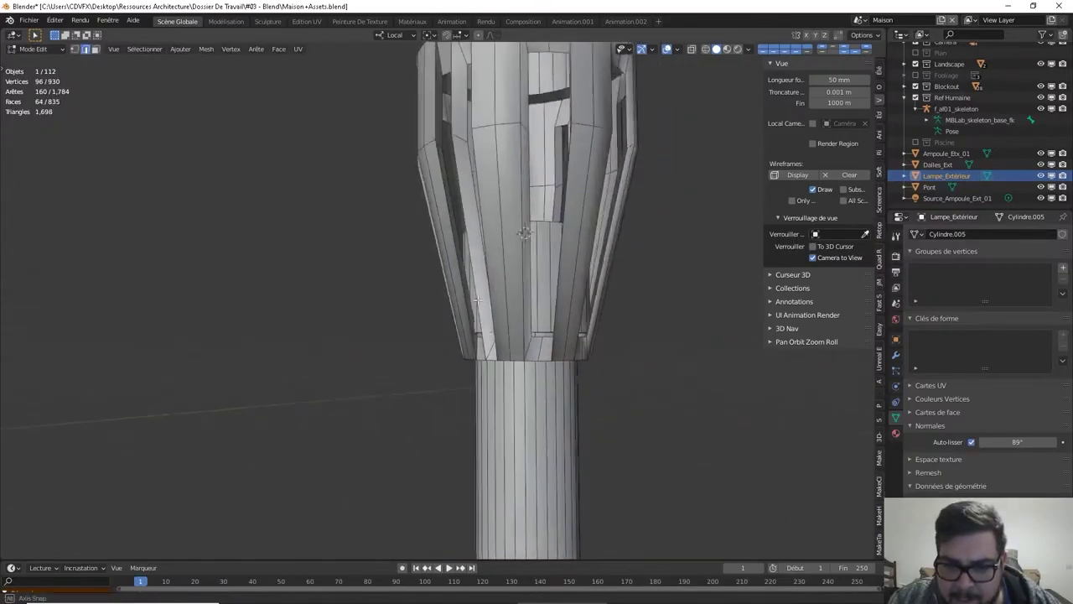
{"action": "scroll", "coordinate": [474, 285], "scroll_direction": "up", "scroll_amount": 5}
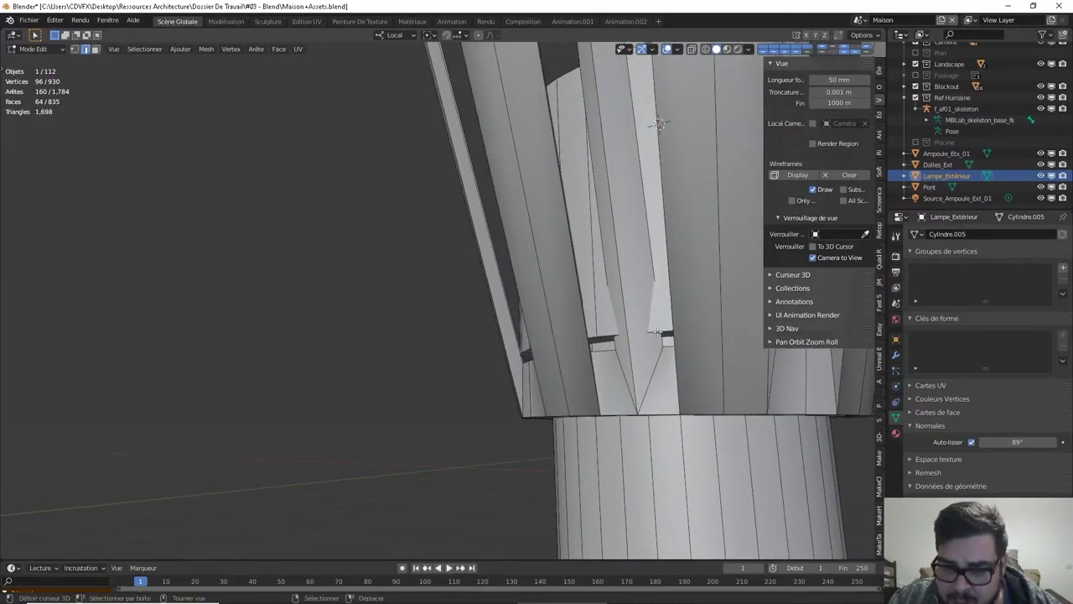
{"action": "middle_click_drag", "start_coordinate": [658, 333], "coordinate": [680, 337]}
{"action": "left_click", "coordinate": [696, 356]}
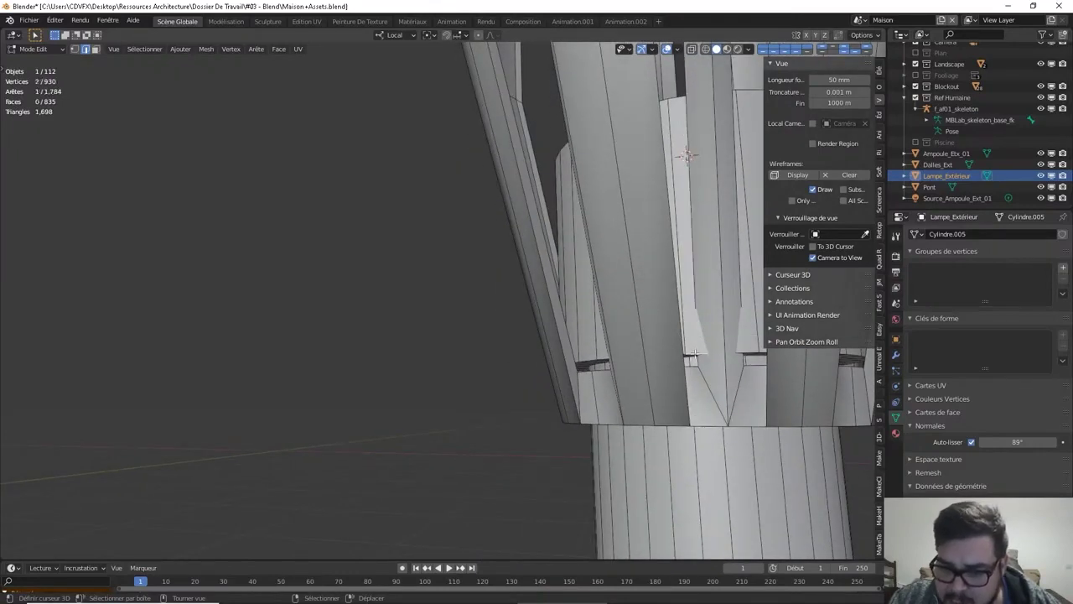
{"action": "left_click", "coordinate": [696, 356], "text": "alt"}
{"action": "key", "text": "s"}
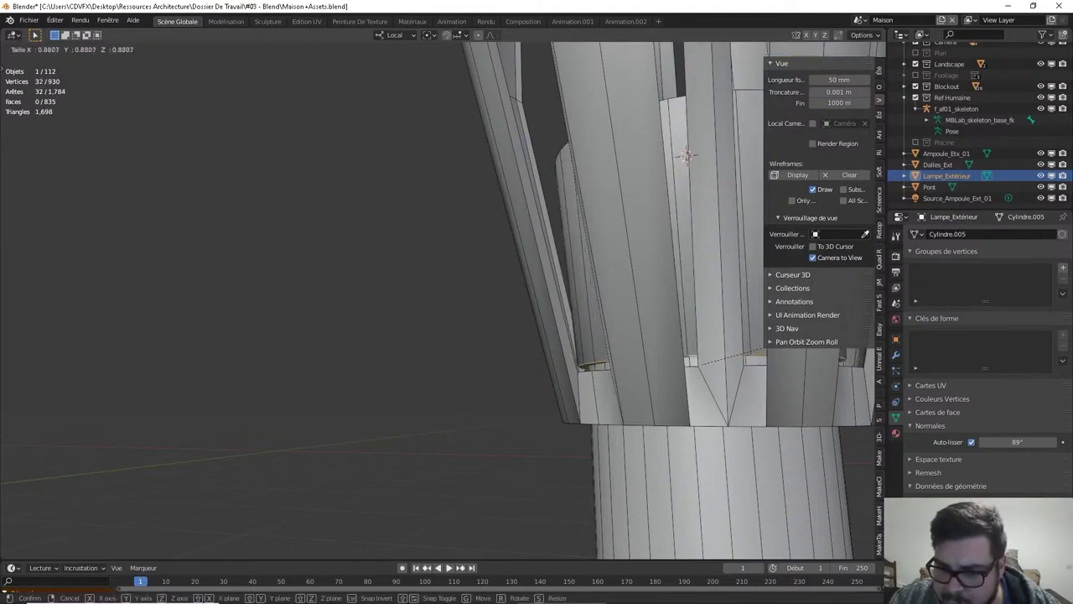
{"action": "left_click", "coordinate": [779, 342]}
{"action": "key", "text": "g"}
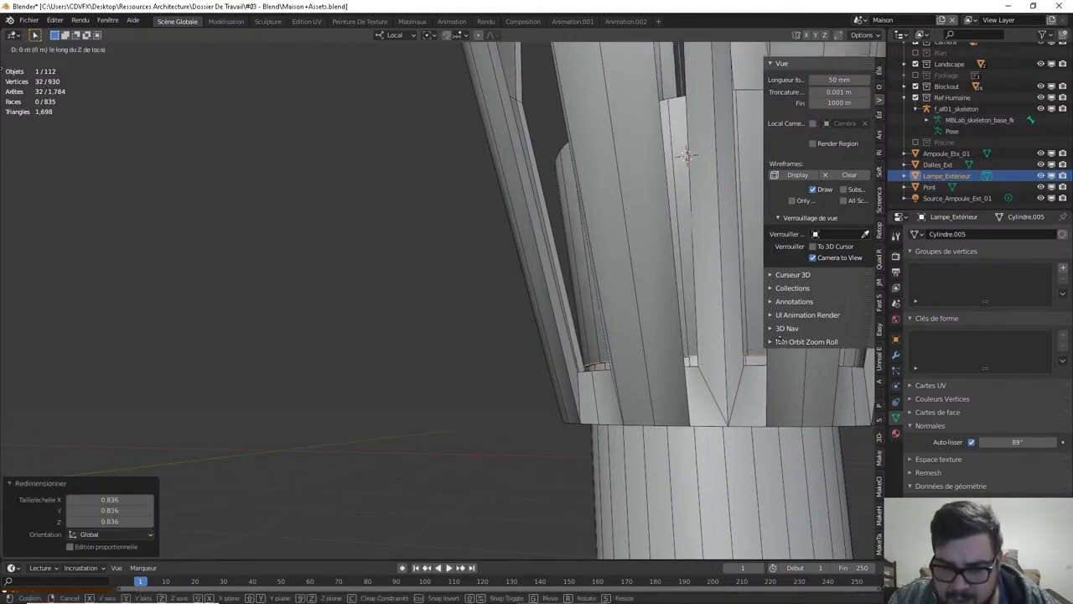
{"action": "key", "text": "z"}
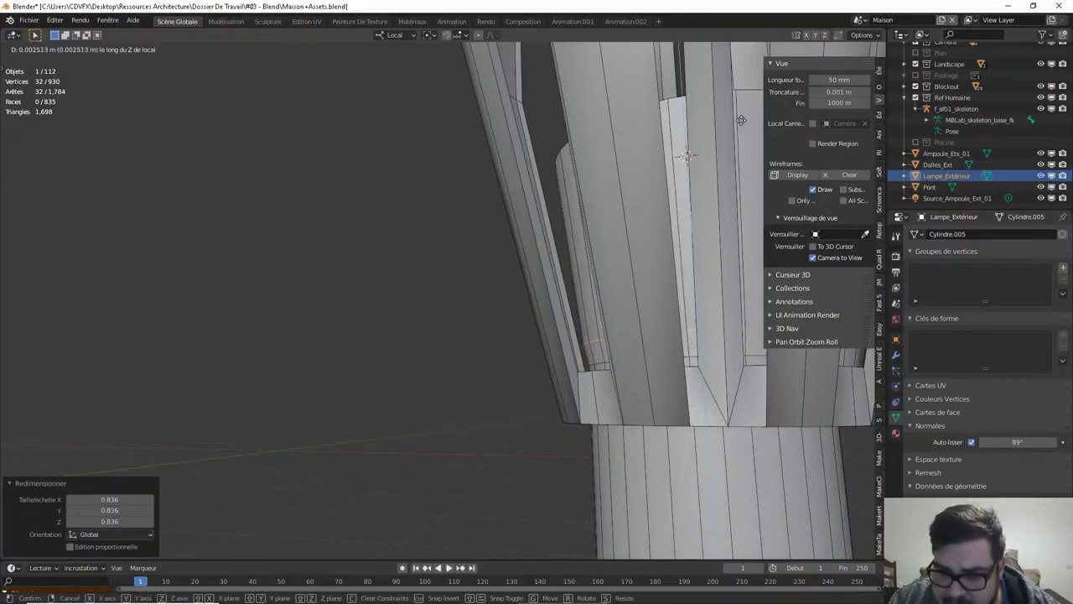
{"action": "left_click", "coordinate": [741, 118]}
Dissolve the selected inner edge loop near the lantern head's base
{"action": "middle_click_drag", "start_coordinate": [741, 118], "coordinate": [611, 285]}
{"action": "key", "text": "x"}
{"action": "left_click", "coordinate": [607, 317]}
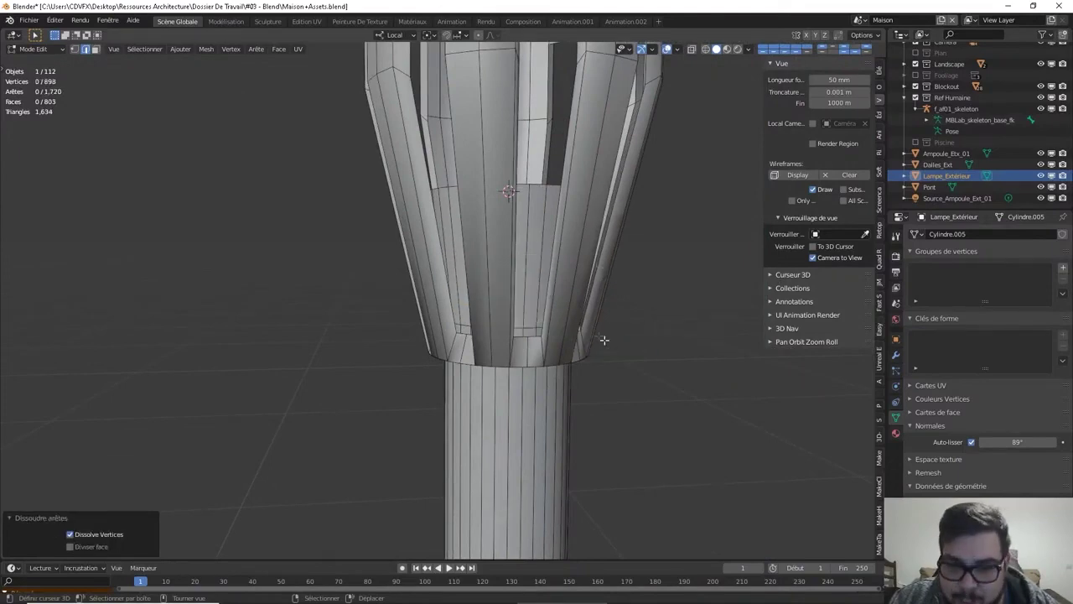
Try a 0.0025 m bevel with 2 segments on the edge loop where the lantern head meets the thin pole, and undo it
{"action": "scroll", "coordinate": [567, 326], "scroll_direction": "up", "scroll_amount": 3}
{"action": "middle_click_drag", "start_coordinate": [567, 325], "coordinate": [445, 153]}
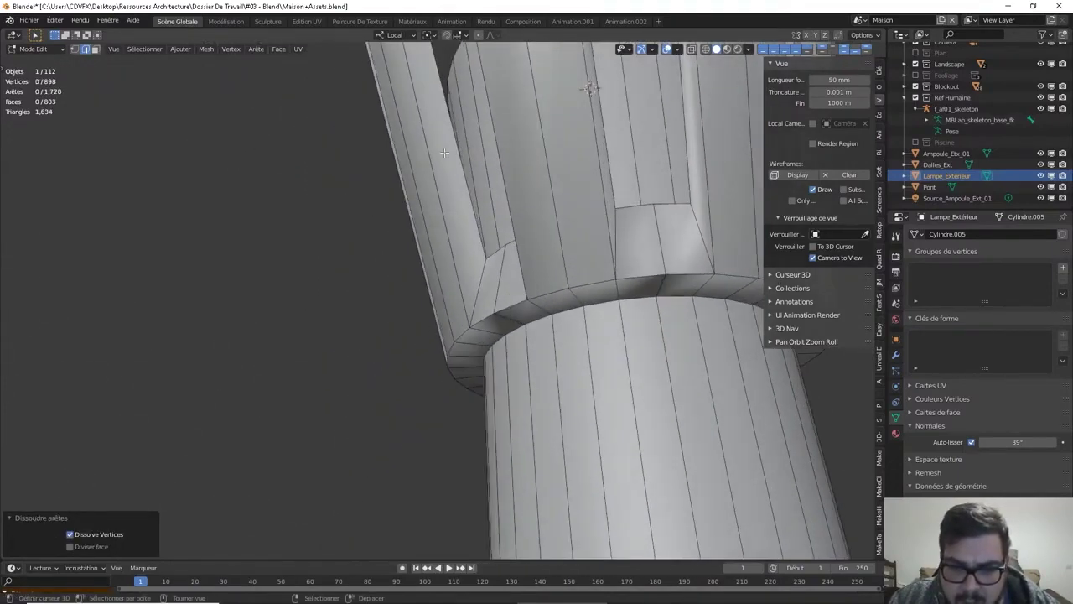
{"action": "left_click", "coordinate": [544, 316], "text": "alt"}
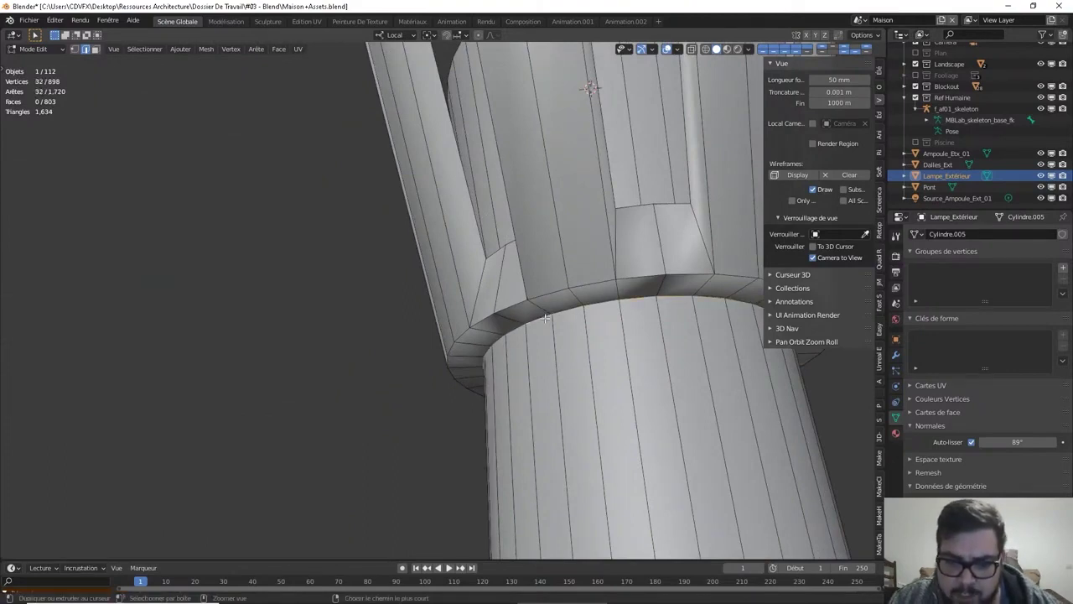
{"action": "key", "text": "ctrl+b"}
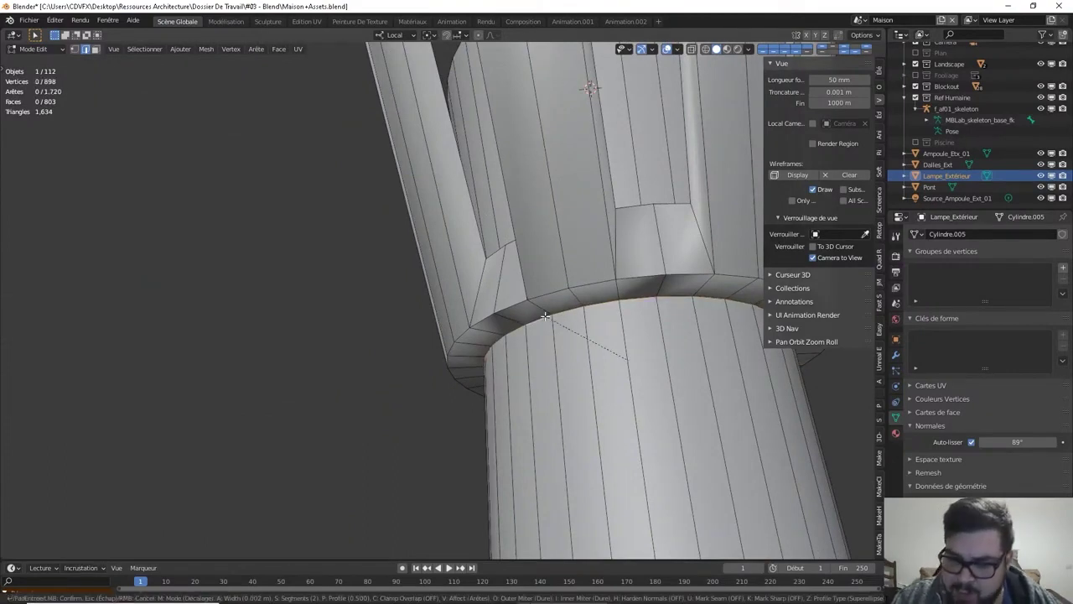
{"action": "left_click", "coordinate": [545, 317]}
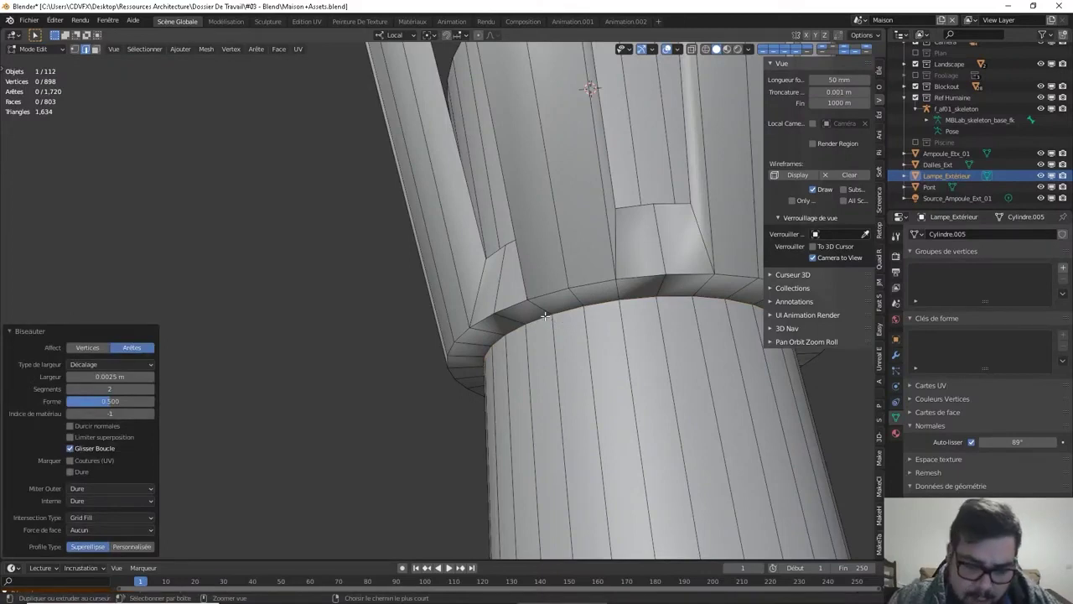
{"action": "key", "text": "ctrl+z"}
Clear the selection, select the linked lantern head geometry, separate it into its own object, and return to Object Mode
{"action": "key", "text": "Tab"}
{"action": "key", "text": "Tab"}
{"action": "key", "text": "a"}
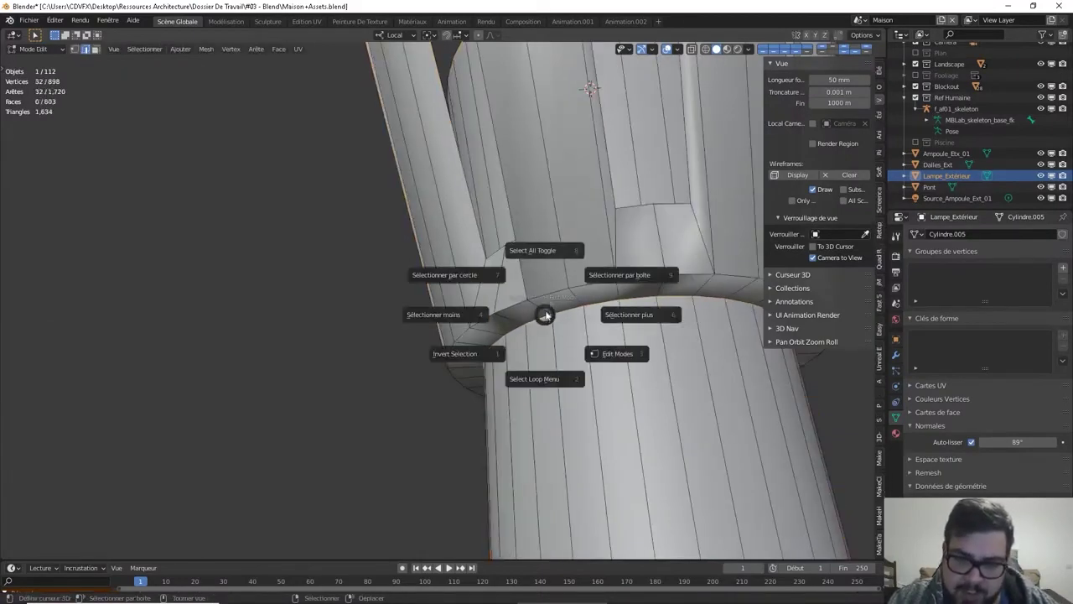
{"action": "left_click", "coordinate": [554, 258]}
{"action": "key", "text": "l"}
{"action": "key", "text": "KP_Decimal"}
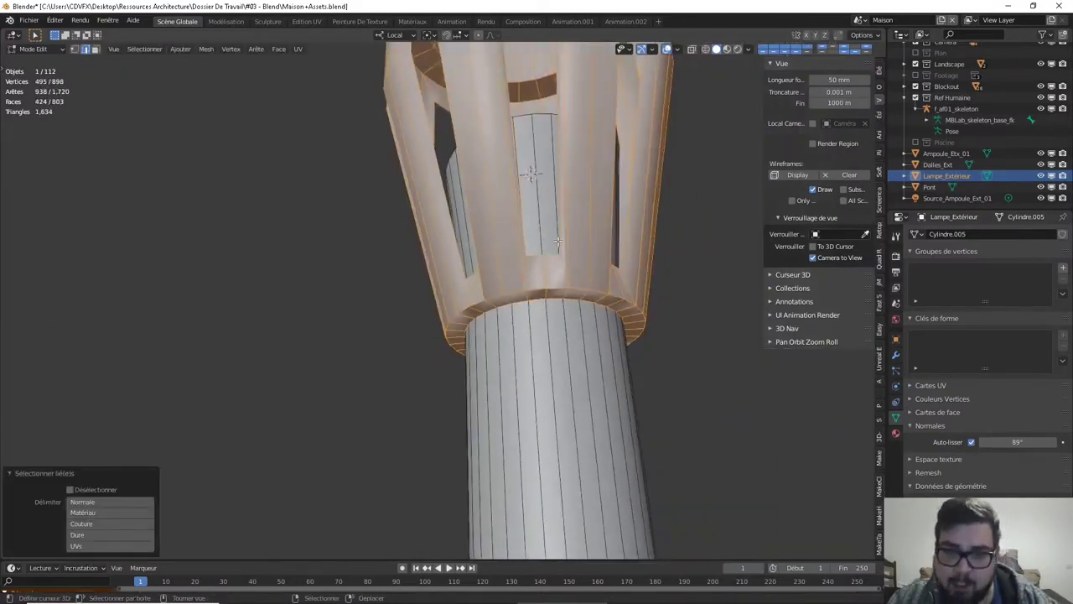
{"action": "scroll", "coordinate": [564, 241], "scroll_direction": "down", "scroll_amount": 2}
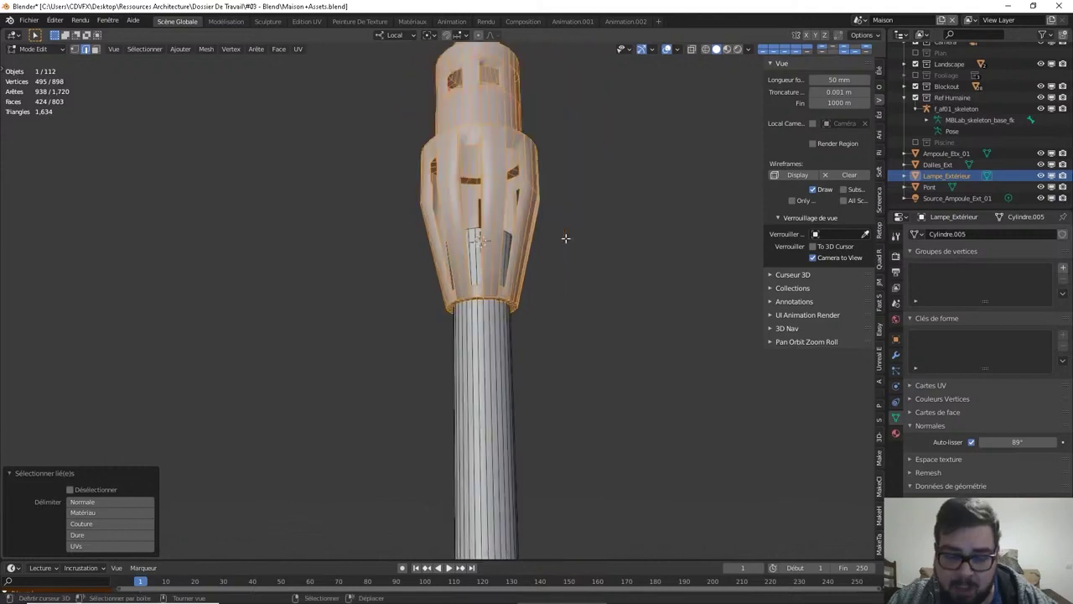
{"action": "key", "text": "p"}
{"action": "left_click", "coordinate": [537, 239]}
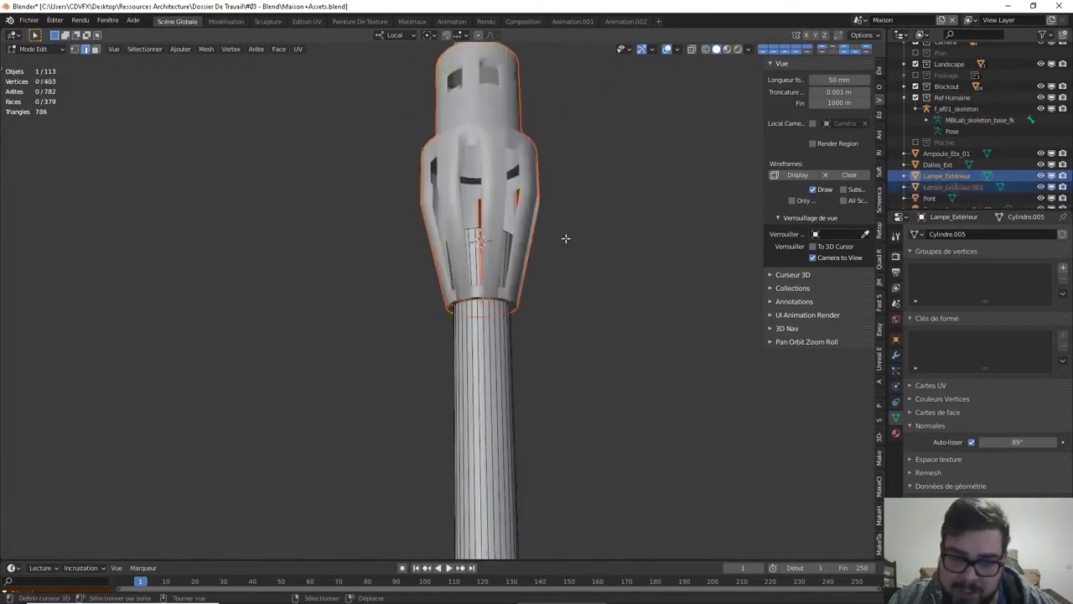
{"action": "key", "text": "Tab"}
Select only the pole object without the lantern head and isolate it in local view
{"action": "key", "text": "KP_Divide"}
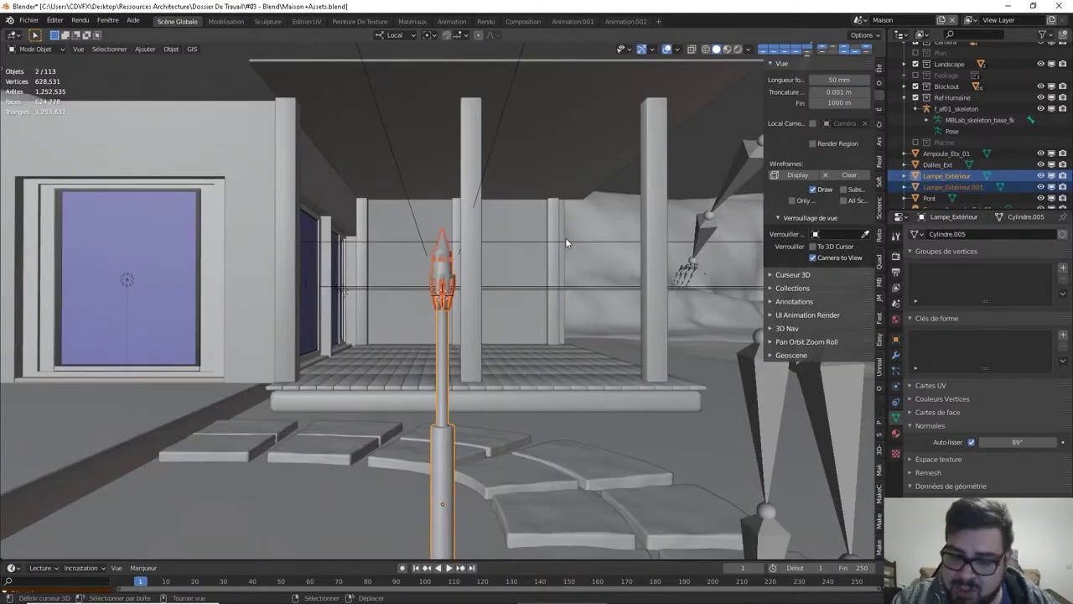
{"action": "key", "text": "KP_Divide"}
{"action": "left_click", "coordinate": [441, 240]}
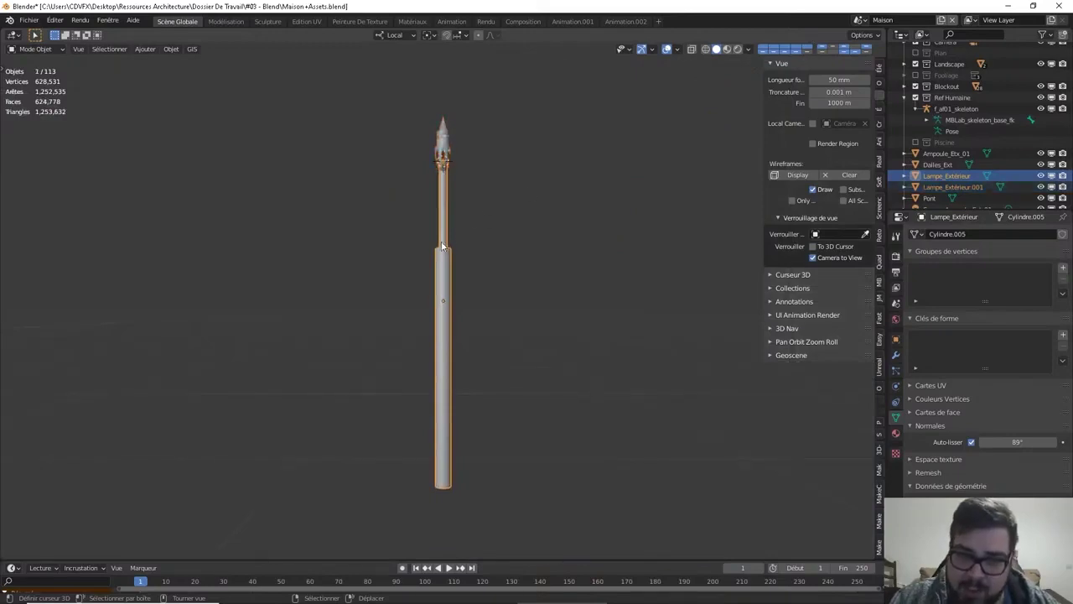
{"action": "key", "text": "KP_Divide"}
{"action": "key", "text": "KP_Divide"}
In Edit Mode, select the pole's whole mesh, dissolve degenerate geometry, and delete loose vertices and edges
{"action": "scroll", "coordinate": [451, 239], "scroll_direction": "up", "scroll_amount": 5}
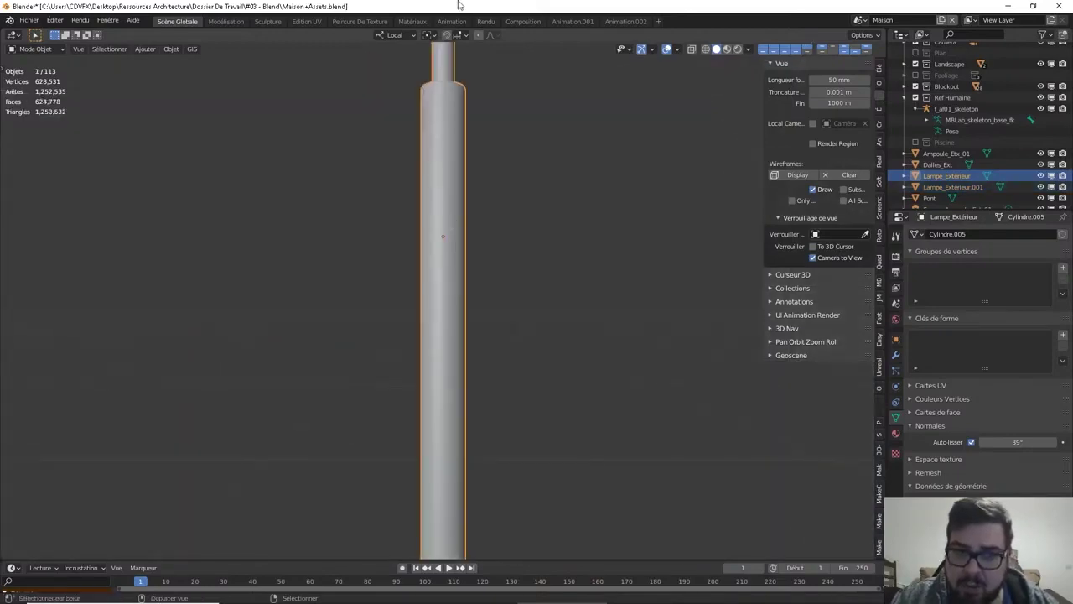
{"action": "middle_click_drag", "start_coordinate": [467, 98], "coordinate": [487, 276], "text": "shift"}
{"action": "scroll", "coordinate": [500, 263], "scroll_direction": "up", "scroll_amount": 2}
{"action": "key", "text": "Tab"}
{"action": "scroll", "coordinate": [486, 252], "scroll_direction": "up", "scroll_amount": 2}
{"action": "middle_click_drag", "start_coordinate": [487, 202], "coordinate": [490, 277], "text": "shift"}
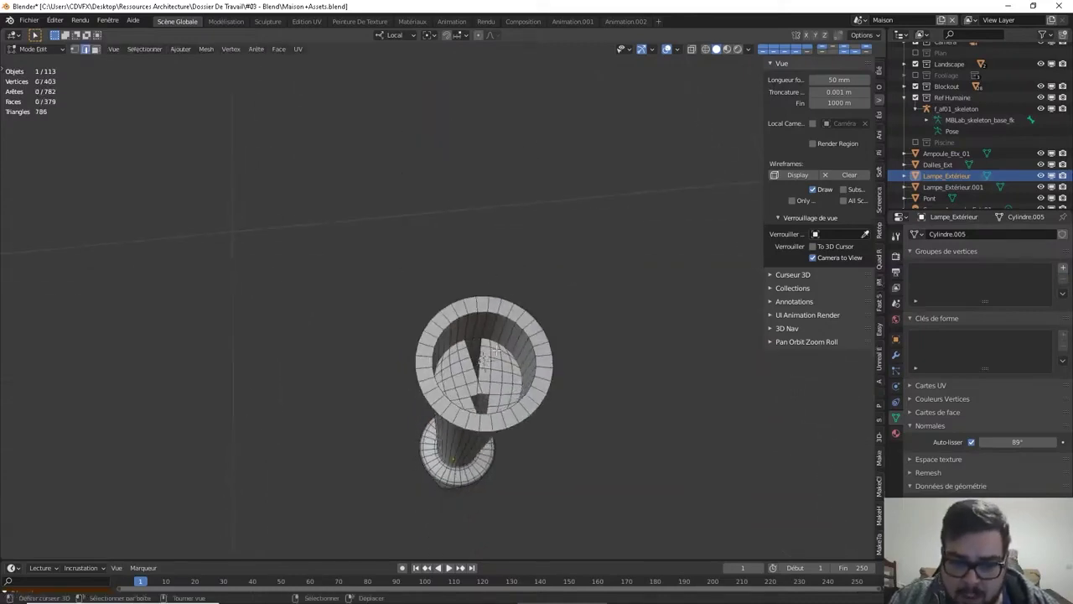
{"action": "middle_click_drag", "start_coordinate": [497, 350], "coordinate": [485, 310]}
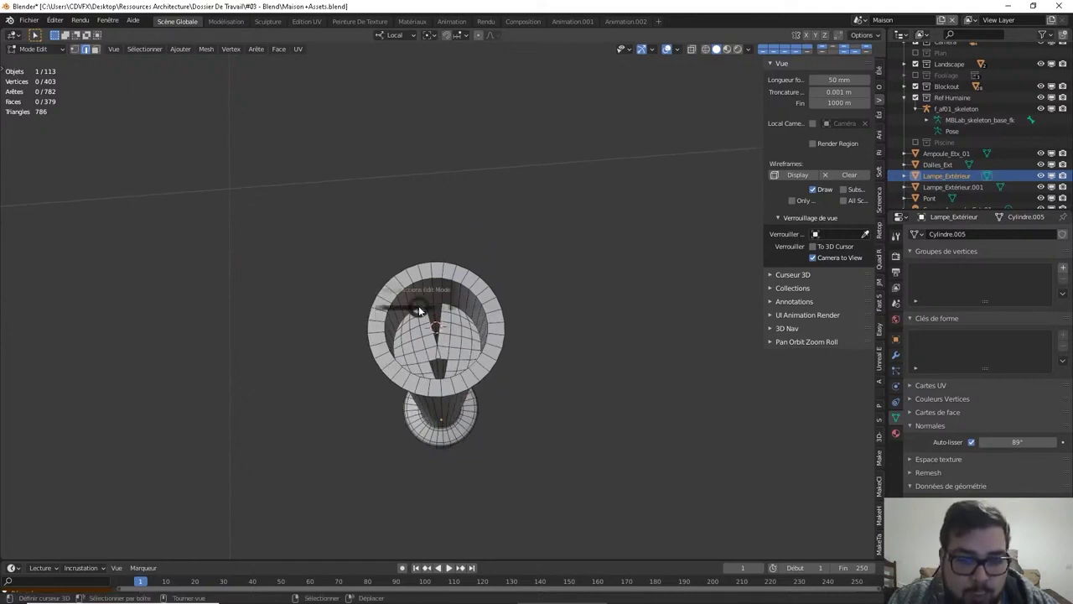
{"action": "key", "text": "a"}
{"action": "left_click", "coordinate": [424, 242]}
{"action": "key", "text": "q"}
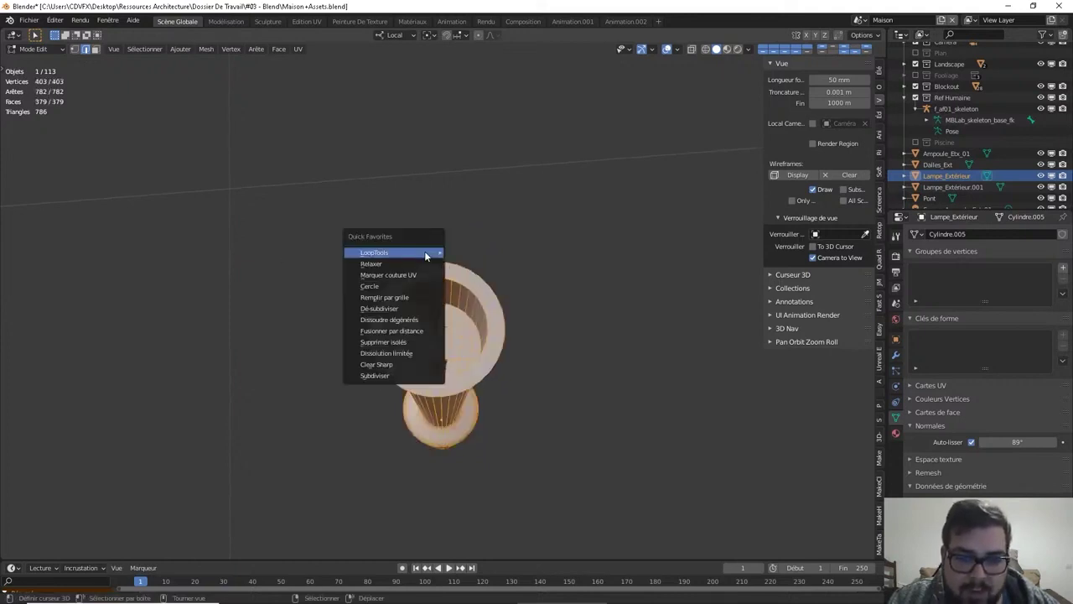
{"action": "left_click", "coordinate": [415, 319]}
{"action": "key", "text": "q"}
{"action": "left_click", "coordinate": [416, 342]}
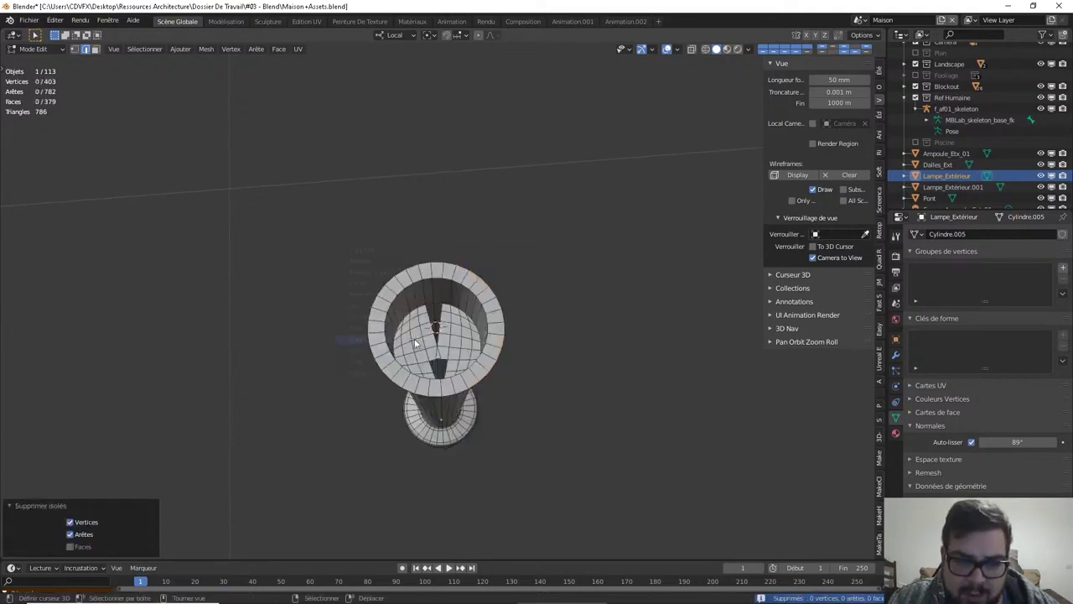
{"action": "key", "text": "q"}
{"action": "key", "text": "Escape"}
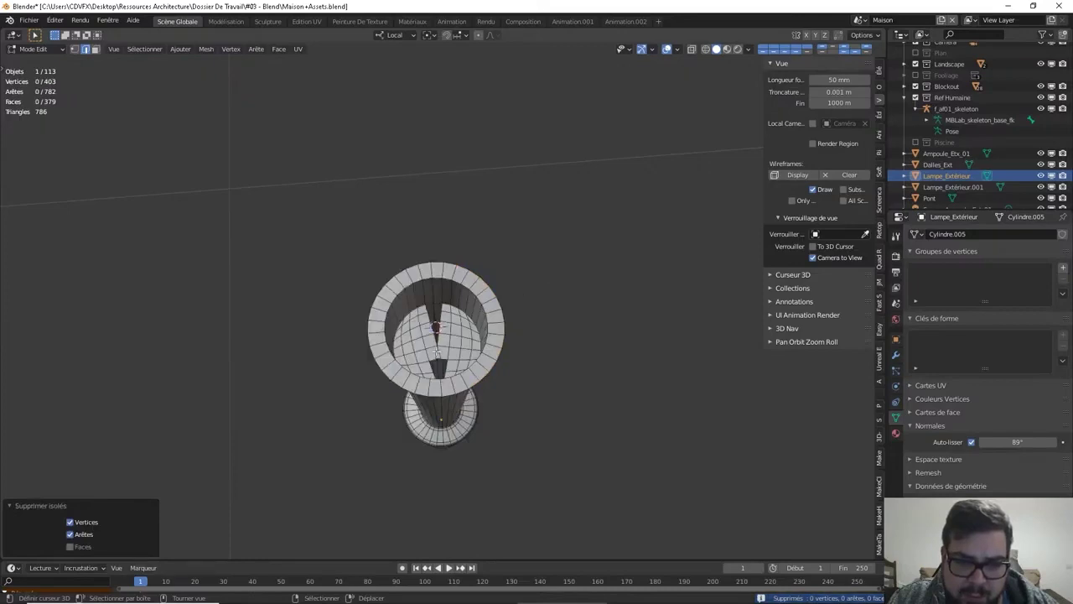
Delete the edge loop bordering the wedge-shaped gap between the curved face patches inside the pole's open end
{"action": "scroll", "coordinate": [409, 342], "scroll_direction": "up", "scroll_amount": 8}
{"action": "left_click", "coordinate": [407, 314]}
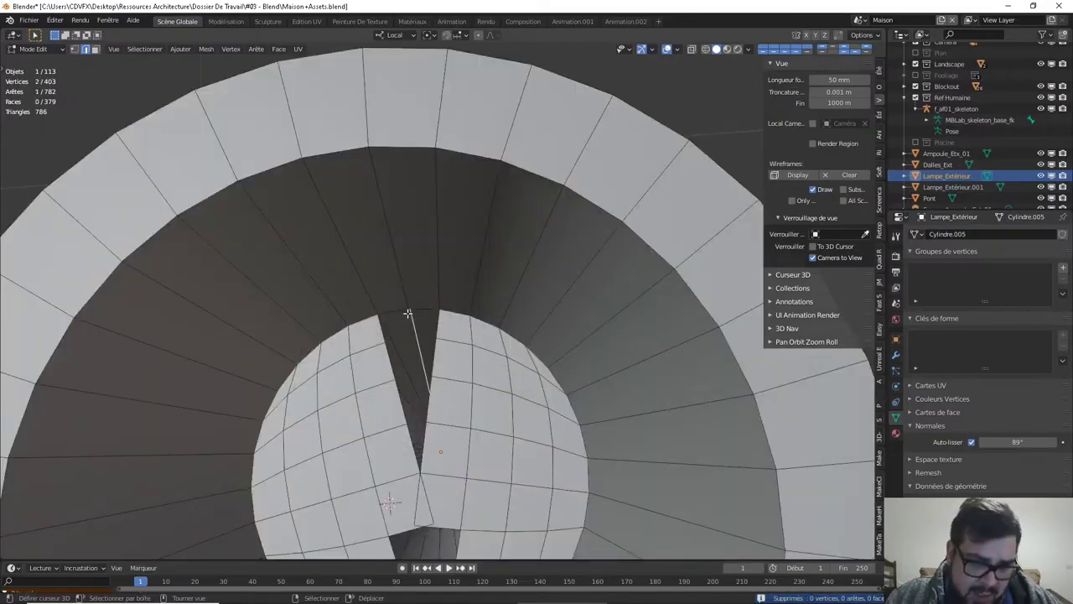
{"action": "left_click", "coordinate": [400, 312], "text": "alt"}
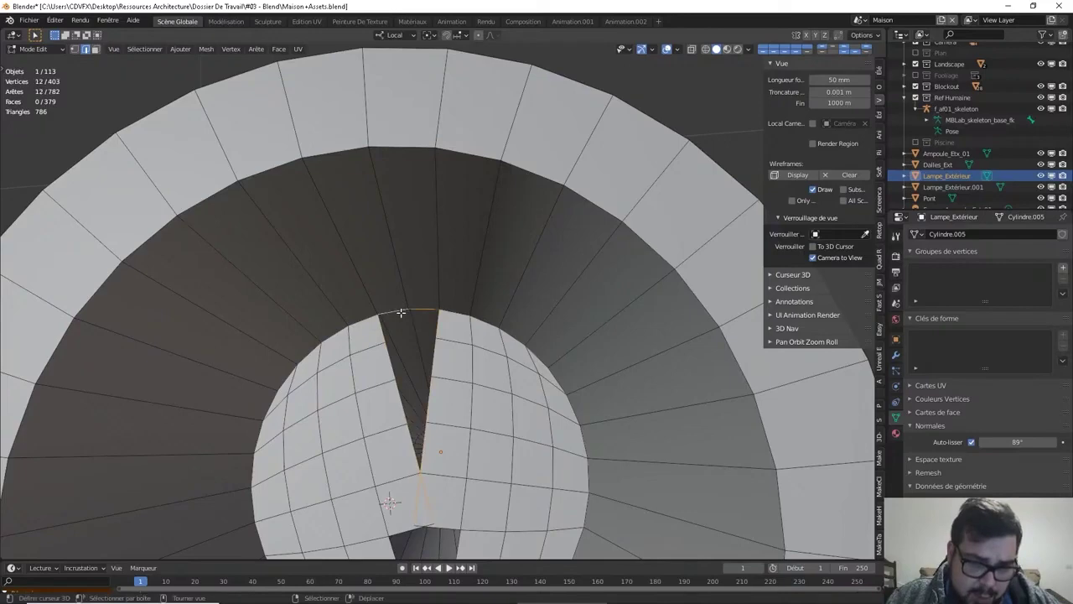
{"action": "key", "text": "x"}
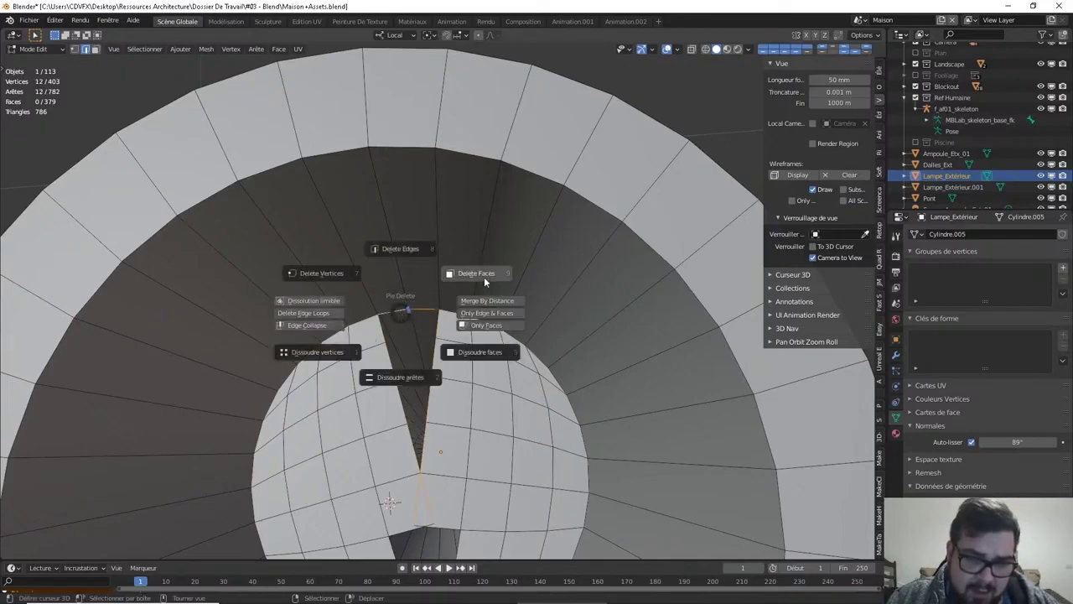
{"action": "left_click", "coordinate": [417, 249]}
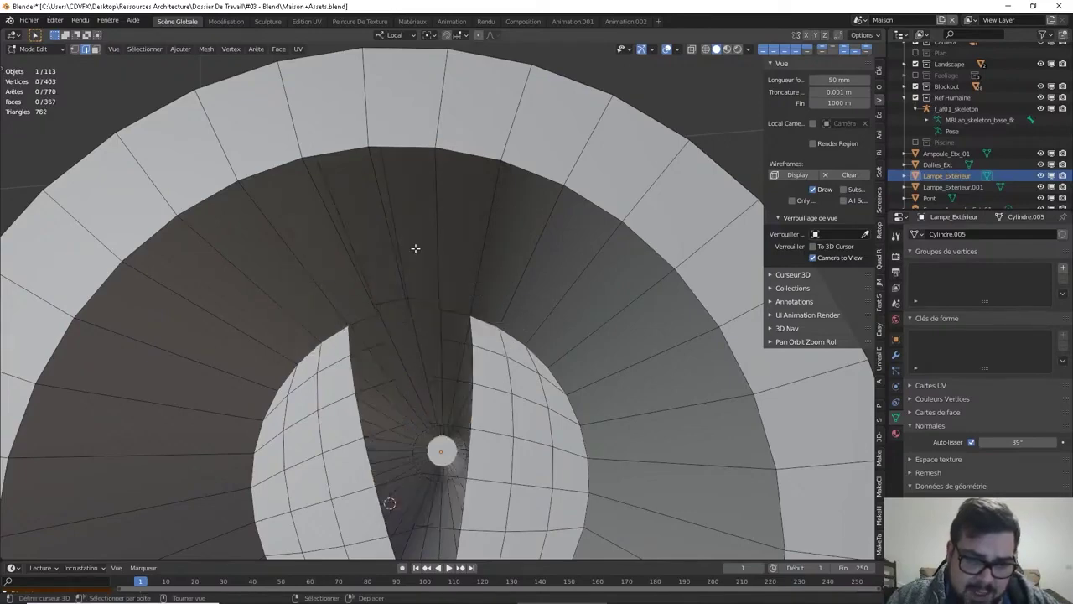
Try to select one curved patch inside the pole by linked selection and by growing a face selection, and deselect everything
{"action": "middle_click_drag", "start_coordinate": [431, 324], "coordinate": [453, 256]}
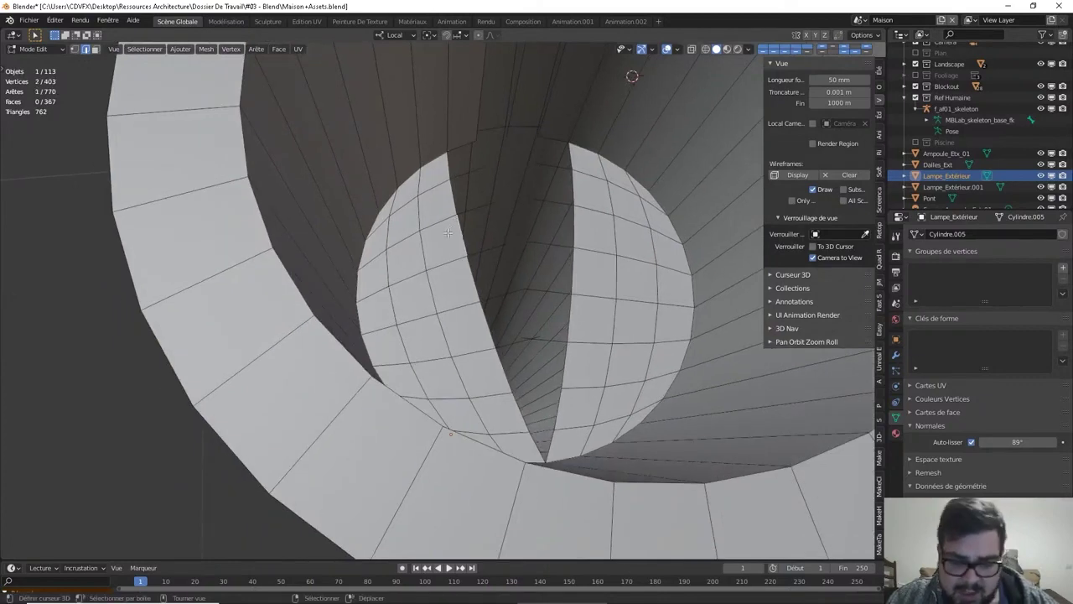
{"action": "key", "text": "l"}
{"action": "key", "text": "a"}
{"action": "left_click", "coordinate": [422, 170]}
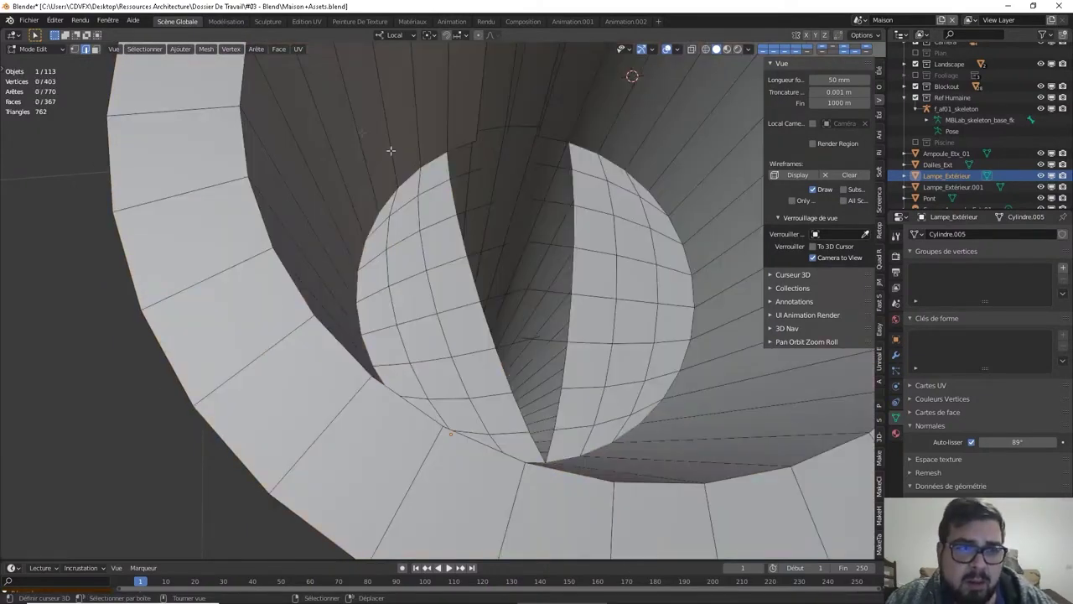
{"action": "left_click", "coordinate": [95, 49]}
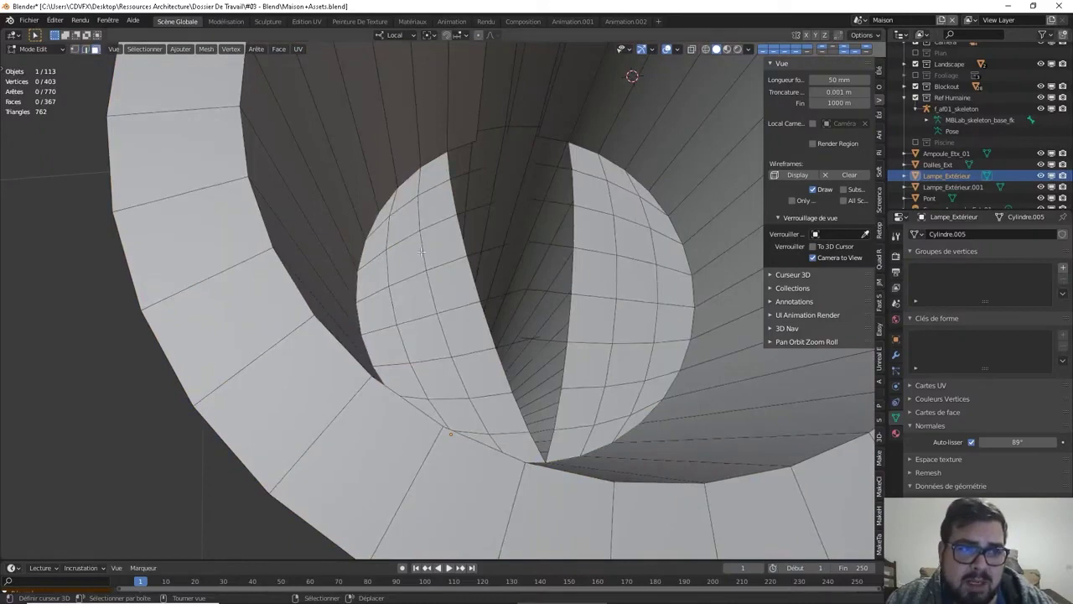
{"action": "left_click", "coordinate": [465, 290]}
{"action": "key", "text": "ctrl+KP_Add"}
{"action": "key", "text": "ctrl+KP_Add"}
{"action": "key", "text": "ctrl+KP_Add"}
{"action": "key", "text": "ctrl+KP_Add"}
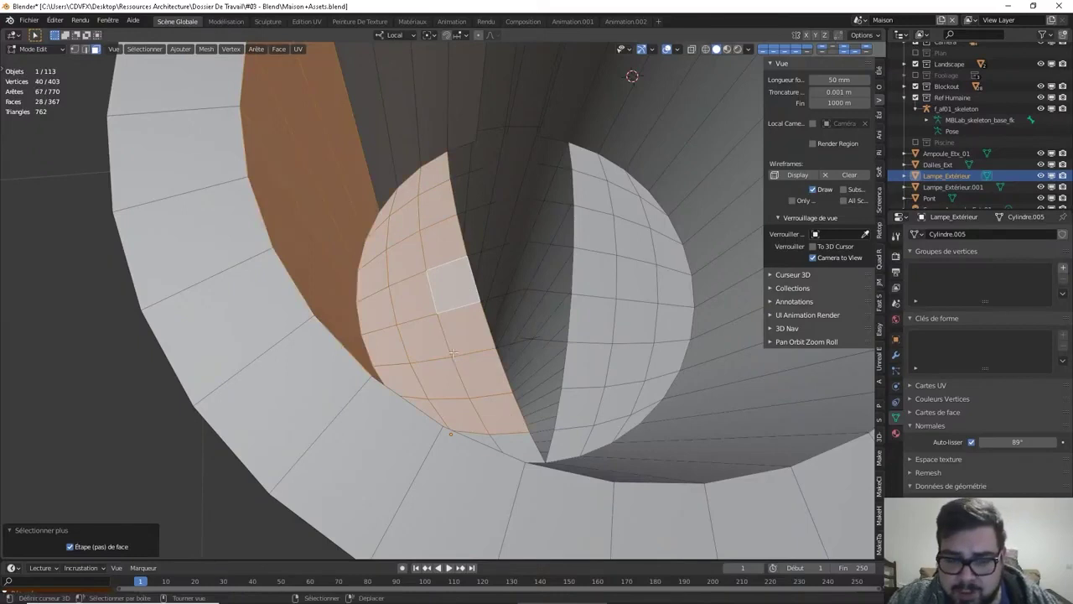
{"action": "key", "text": "a"}
{"action": "left_click", "coordinate": [464, 245]}
Select all the faces of one curved patch inside the pole's open end strip by strip and delete them
{"action": "right_click", "coordinate": [433, 175]}
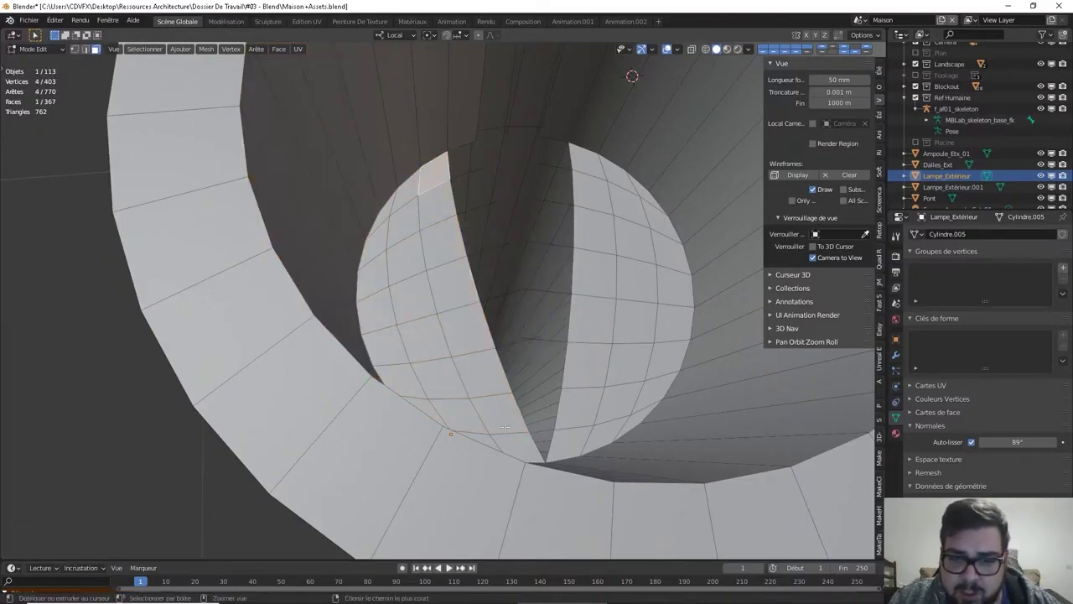
{"action": "left_click", "coordinate": [525, 448], "text": "ctrl"}
{"action": "middle_click_drag", "start_coordinate": [525, 447], "coordinate": [410, 531]}
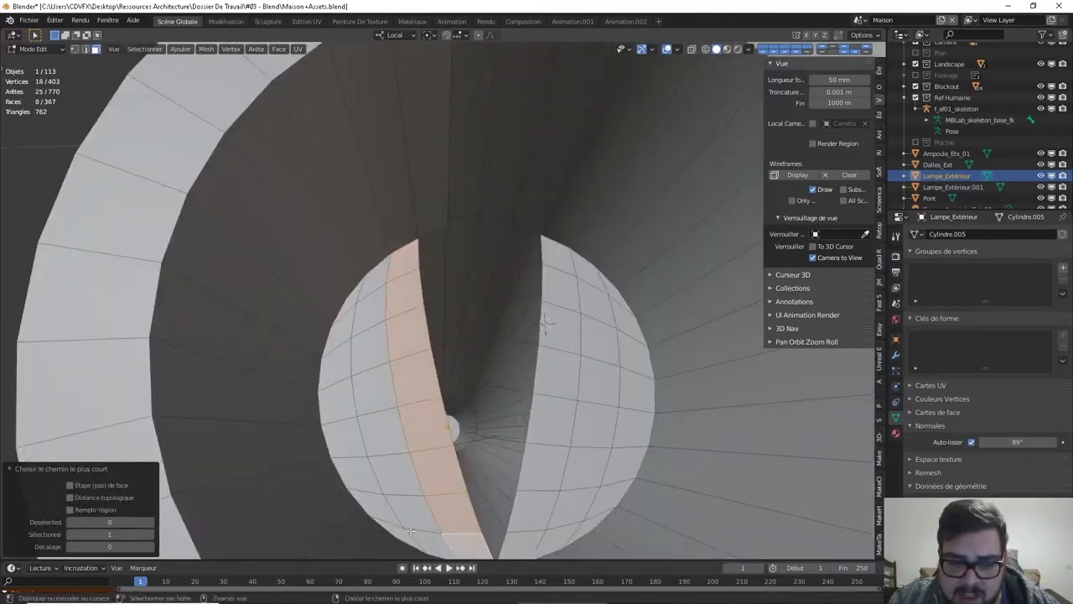
{"action": "left_click", "coordinate": [461, 545], "text": "ctrl"}
{"action": "left_click", "coordinate": [354, 304], "text": "ctrl"}
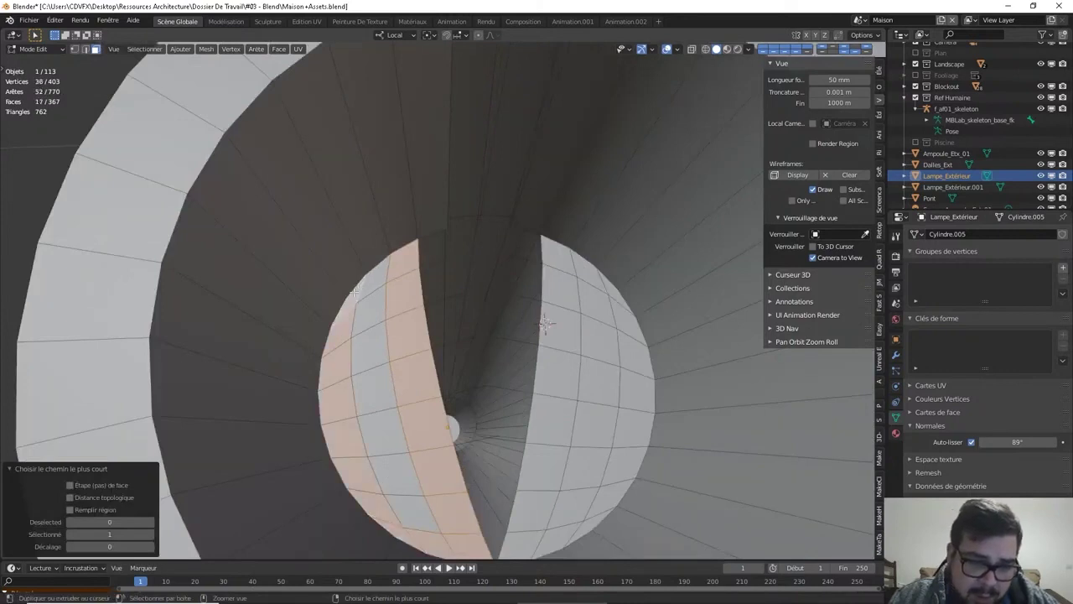
{"action": "left_click", "coordinate": [374, 277], "text": "ctrl"}
{"action": "left_click", "coordinate": [405, 484], "text": "ctrl"}
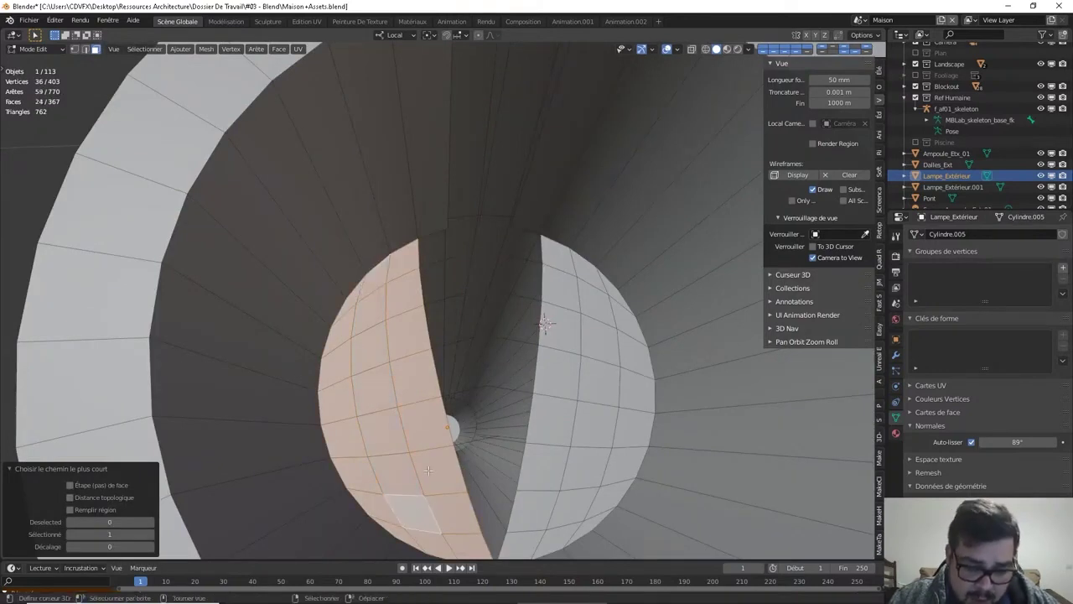
{"action": "key", "text": "x"}
{"action": "left_click", "coordinate": [508, 431]}
Select the strips of faces of the remaining curved patch inside the pole and delete those faces
{"action": "left_click", "coordinate": [566, 253]}
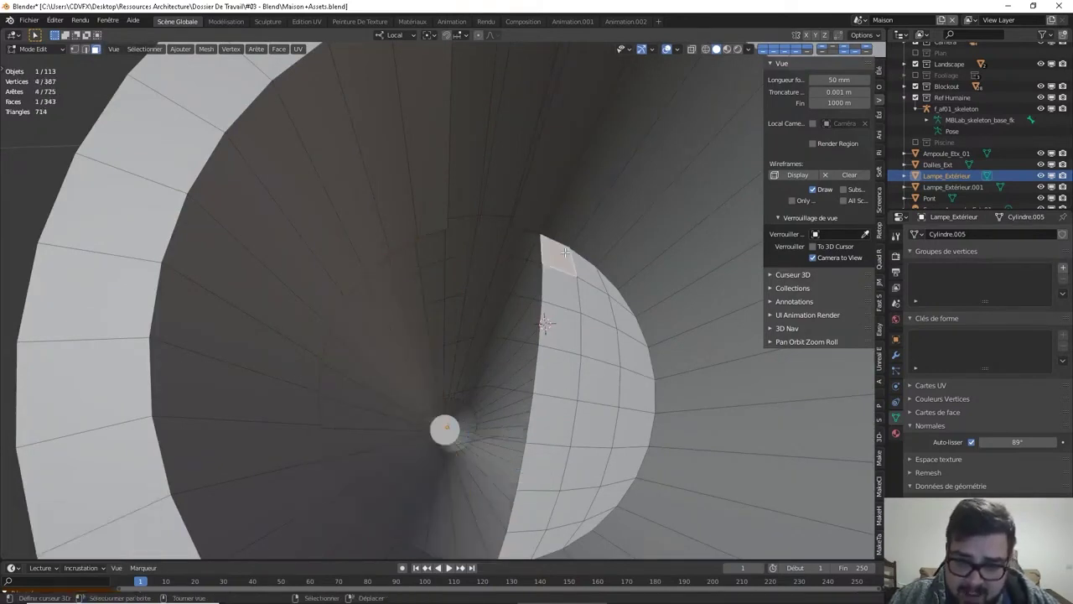
{"action": "left_click", "coordinate": [523, 535], "text": "ctrl"}
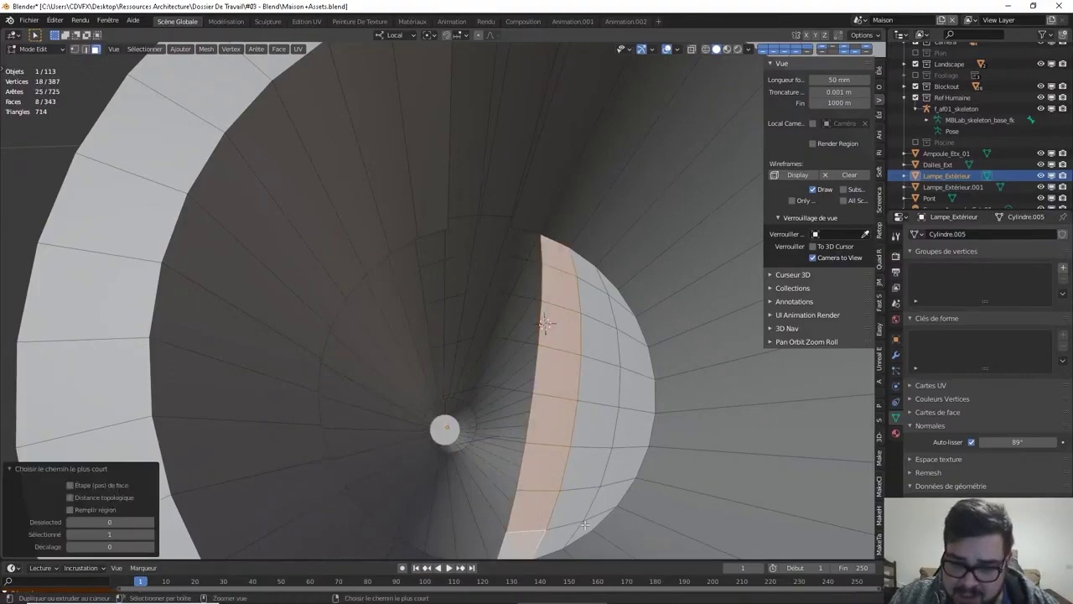
{"action": "left_click", "coordinate": [563, 523], "text": "ctrl"}
{"action": "left_click", "coordinate": [590, 276], "text": "ctrl"}
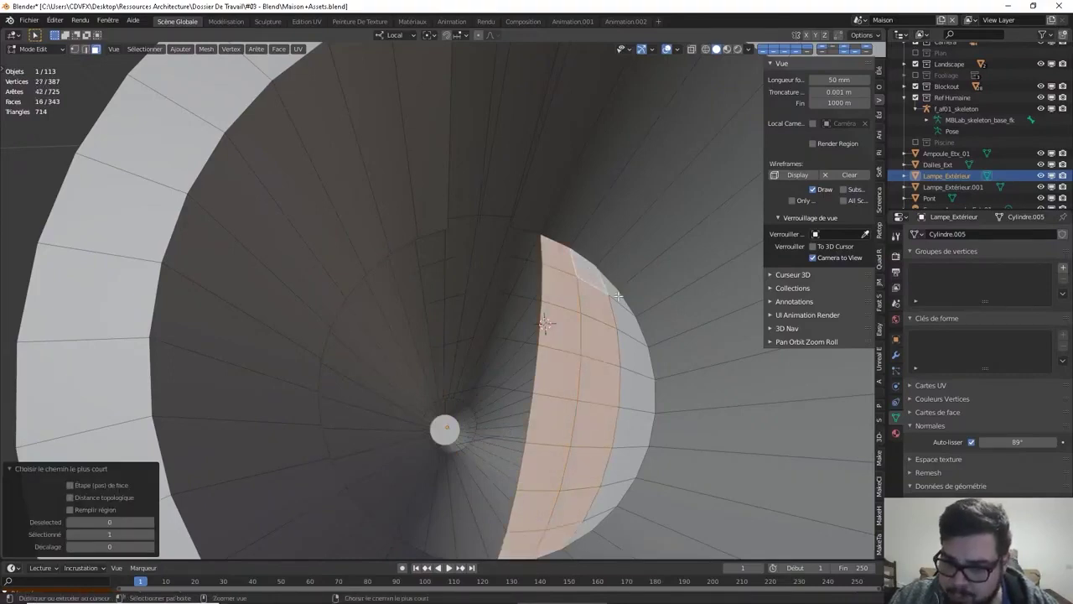
{"action": "left_click", "coordinate": [597, 508], "text": "ctrl"}
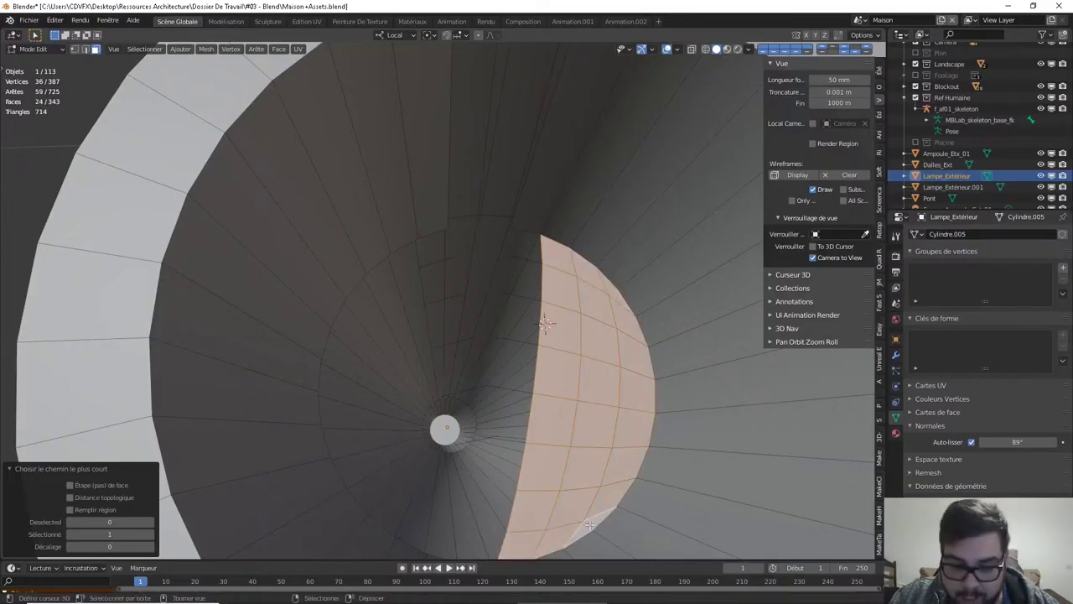
{"action": "key", "text": "x"}
{"action": "left_click", "coordinate": [627, 487]}
In edge selection mode, fill the two missing inner wall faces below the pole's rim, each between its neighbouring vertical edges
{"action": "middle_click_drag", "start_coordinate": [546, 321], "coordinate": [561, 355]}
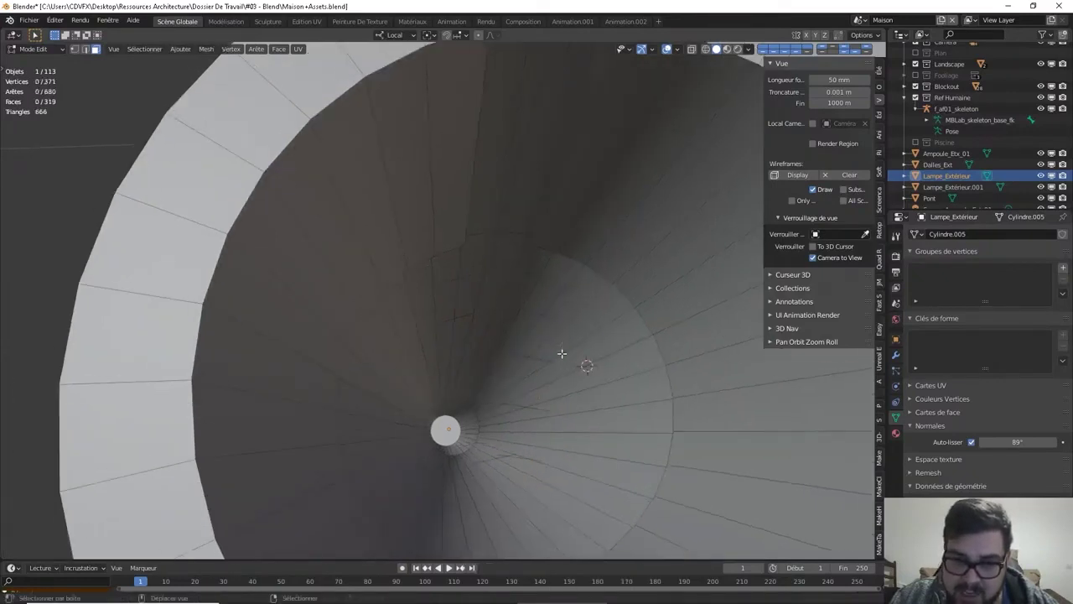
{"action": "left_click", "coordinate": [84, 49]}
{"action": "mouse_move", "coordinate": [351, 238]}
{"action": "middle_mouse_down"}
{"action": "mouse_move", "coordinate": [349, 269]}
{"action": "mouse_move", "coordinate": [354, 237]}
{"action": "middle_mouse_up"}
{"action": "left_click", "coordinate": [428, 172]}
{"action": "left_click", "coordinate": [444, 168]}
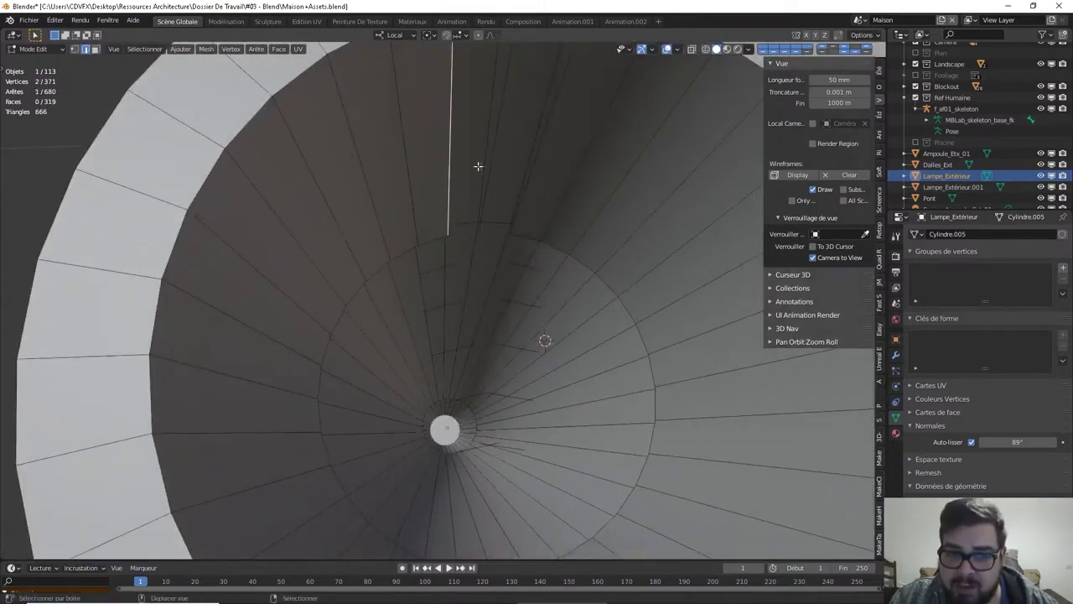
{"action": "left_click", "coordinate": [495, 163], "text": "shift"}
{"action": "middle_click_drag", "start_coordinate": [495, 163], "coordinate": [485, 237]}
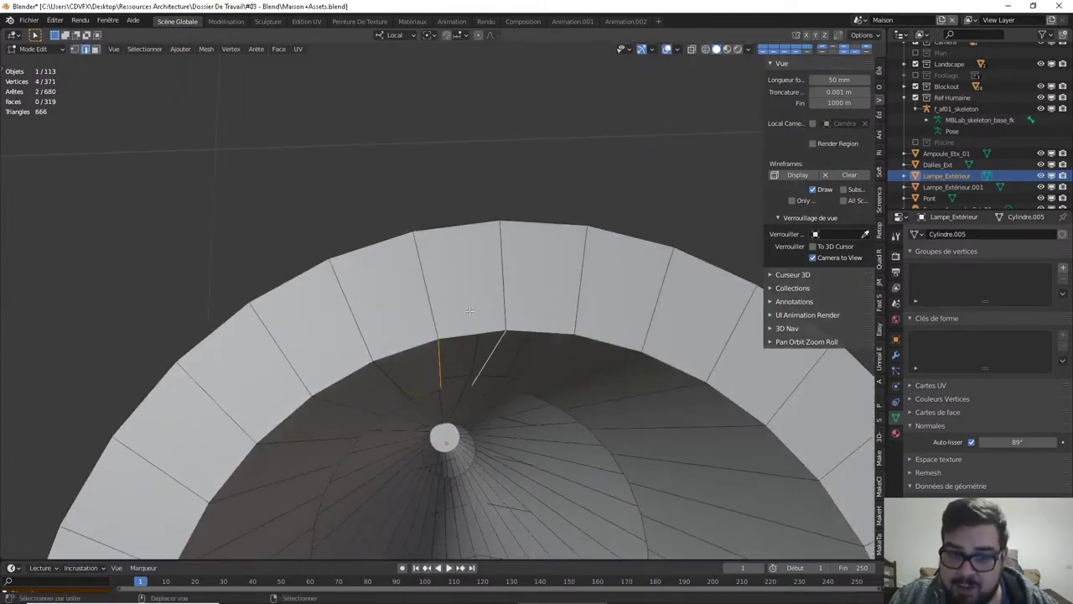
{"action": "key", "text": "f"}
{"action": "left_click", "coordinate": [496, 359]}
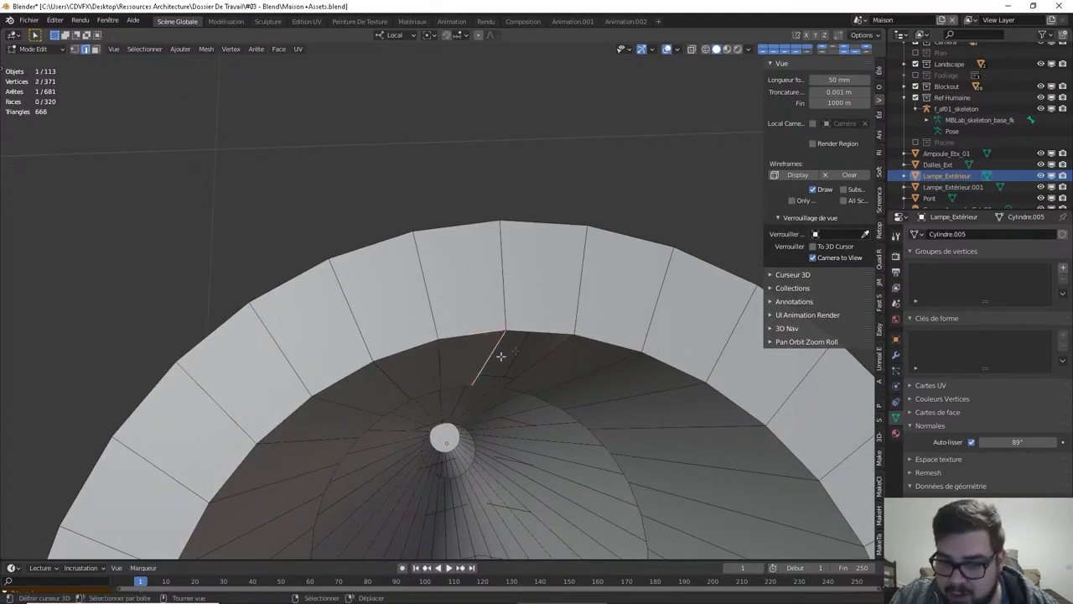
{"action": "left_click", "coordinate": [561, 364], "text": "shift"}
{"action": "key", "text": "f"}
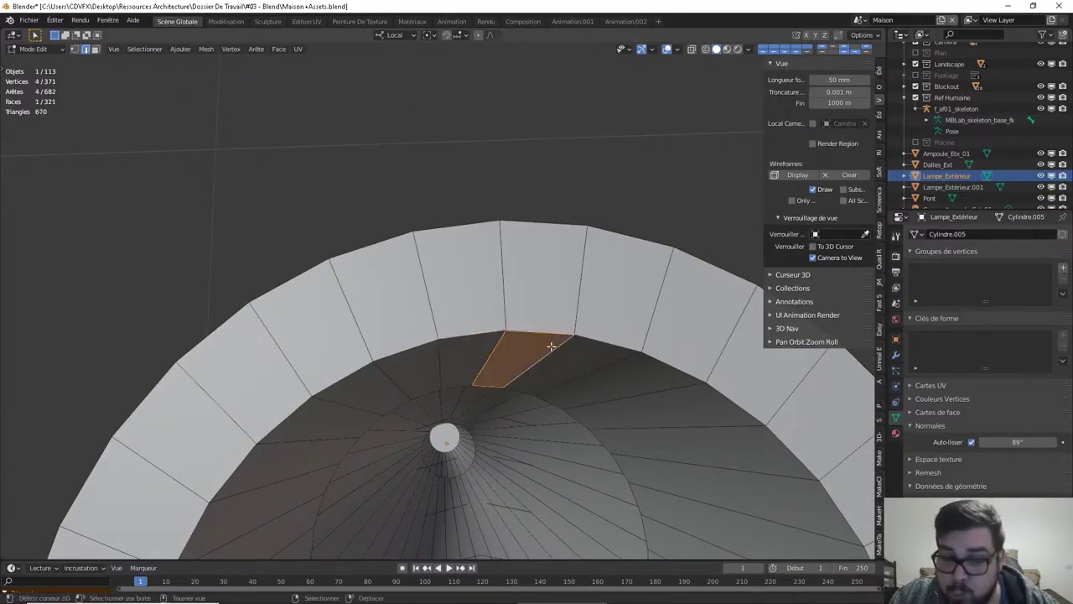
Select the pole's whole mesh and delete its loose vertices and edges
{"action": "middle_click_drag", "start_coordinate": [549, 345], "coordinate": [538, 245]}
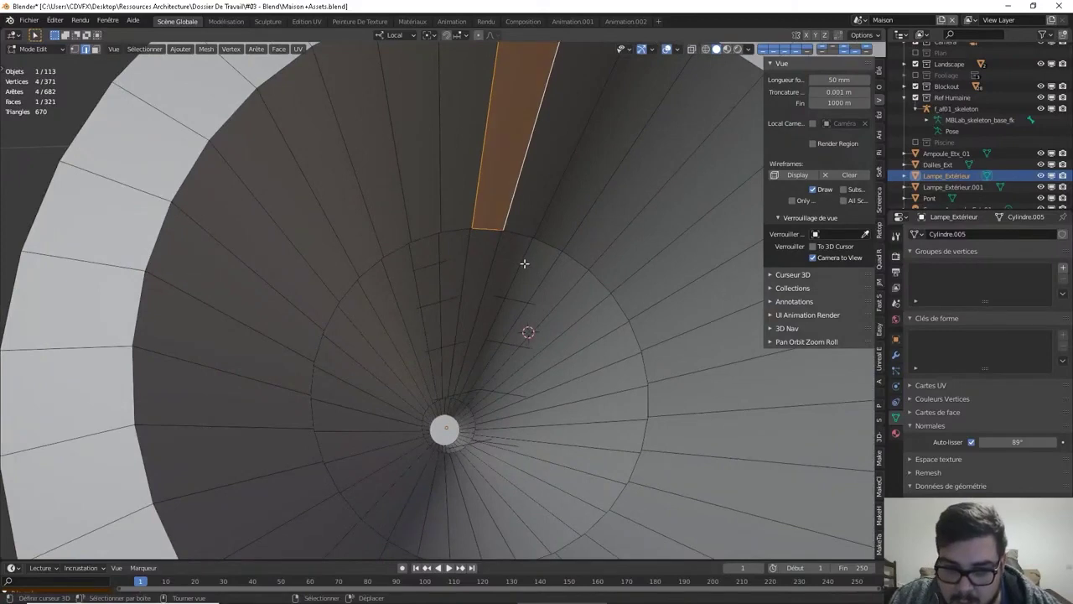
{"action": "left_click", "coordinate": [524, 264]}
{"action": "key", "text": "a"}
{"action": "left_click", "coordinate": [529, 241]}
{"action": "key", "text": "a"}
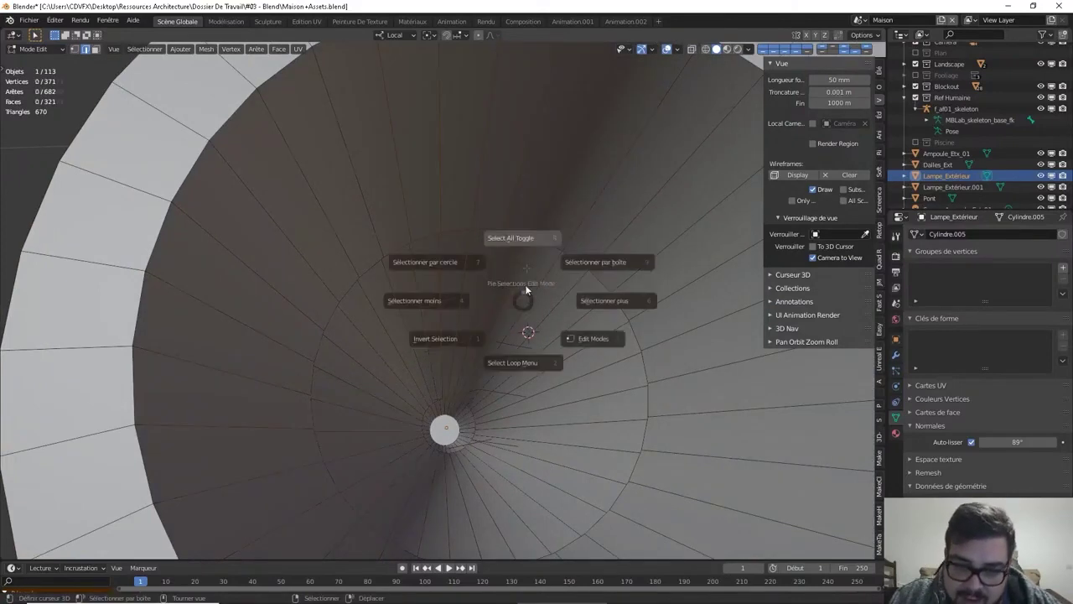
{"action": "left_click", "coordinate": [520, 220]}
{"action": "key", "text": "x"}
{"action": "left_click", "coordinate": [519, 219]}
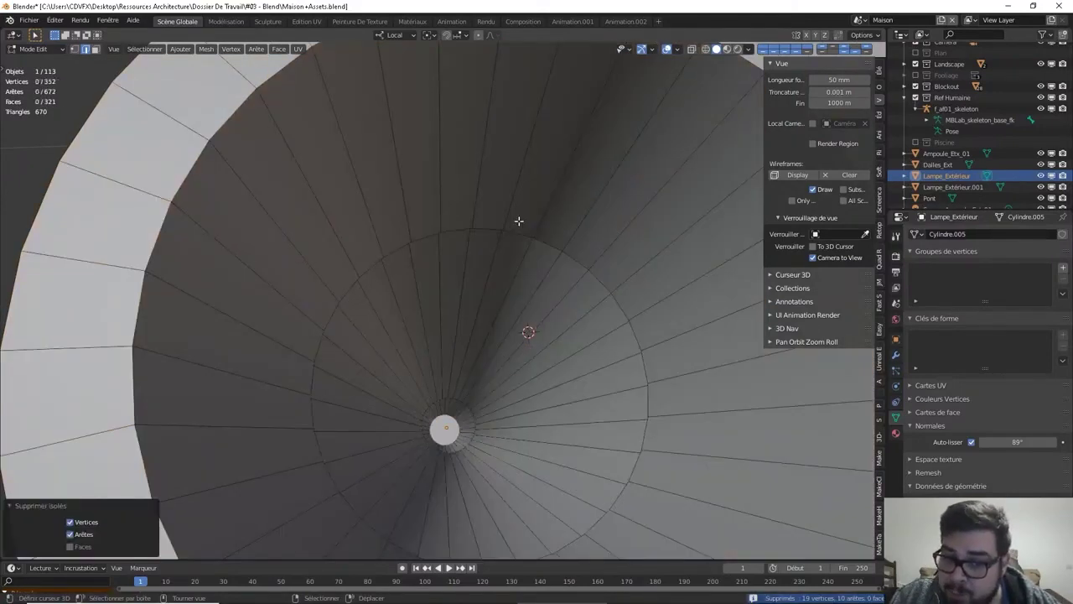
Select the circular edge loop inside the pole's open end and close it with Grid Fill
{"action": "left_click", "coordinate": [555, 237], "text": "alt"}
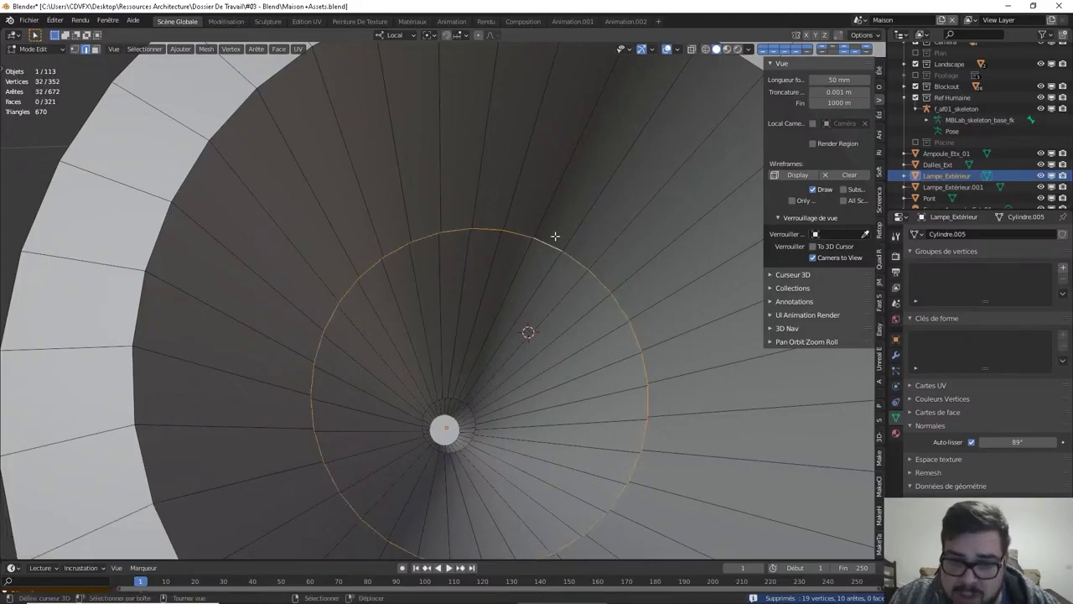
{"action": "left_click", "coordinate": [279, 49]}
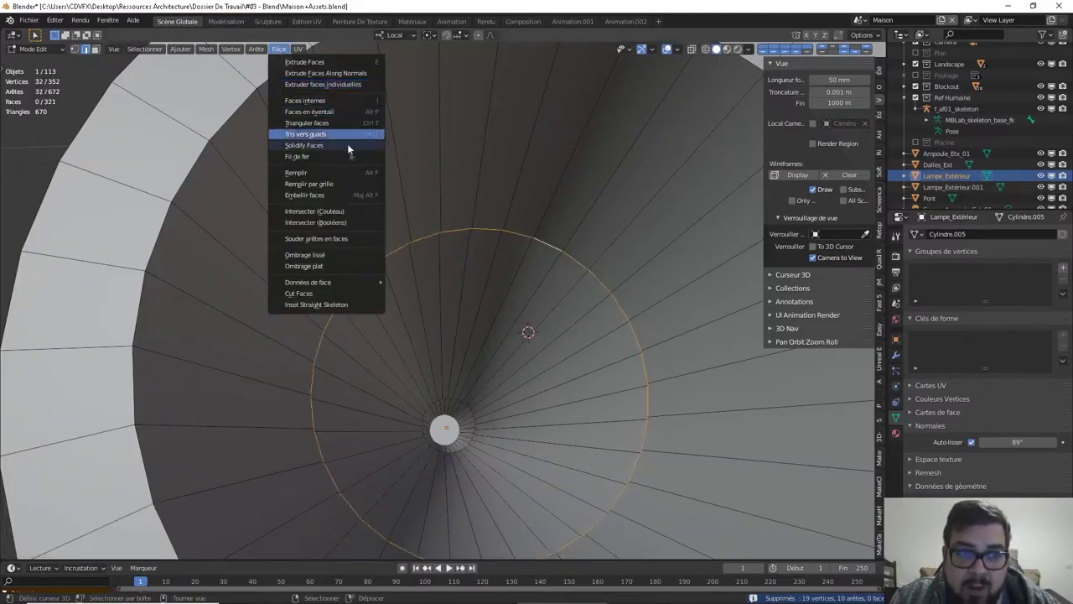
{"action": "left_click", "coordinate": [337, 183]}
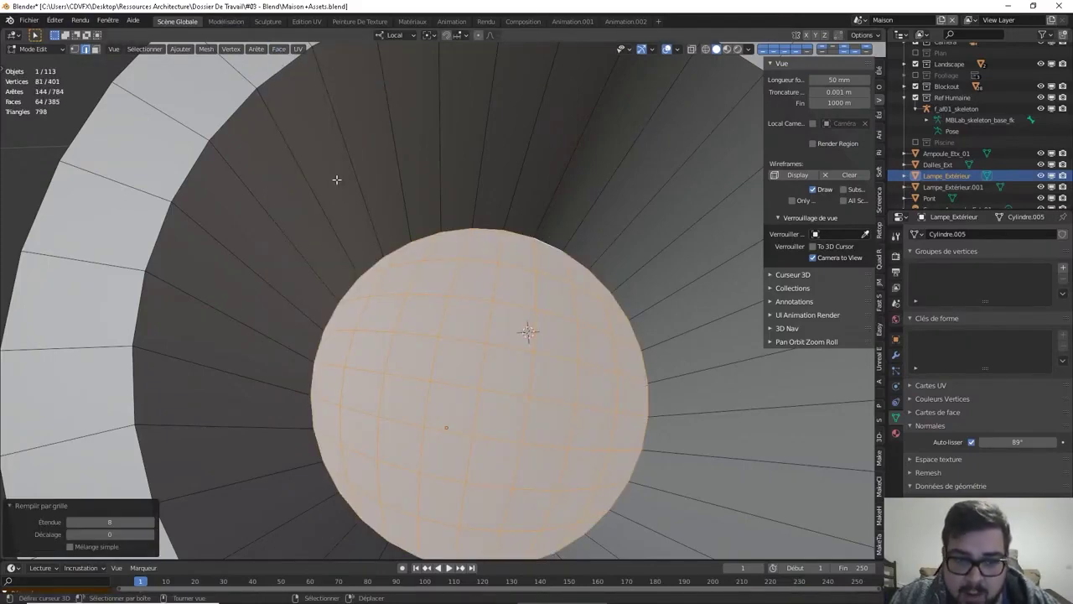
From the top view, raise the grid fill's offset step by step to rotate its pattern, keeping the span at 8
{"action": "key", "text": "KP_7"}
{"action": "middle_click_drag", "start_coordinate": [434, 366], "coordinate": [437, 261], "text": "shift"}
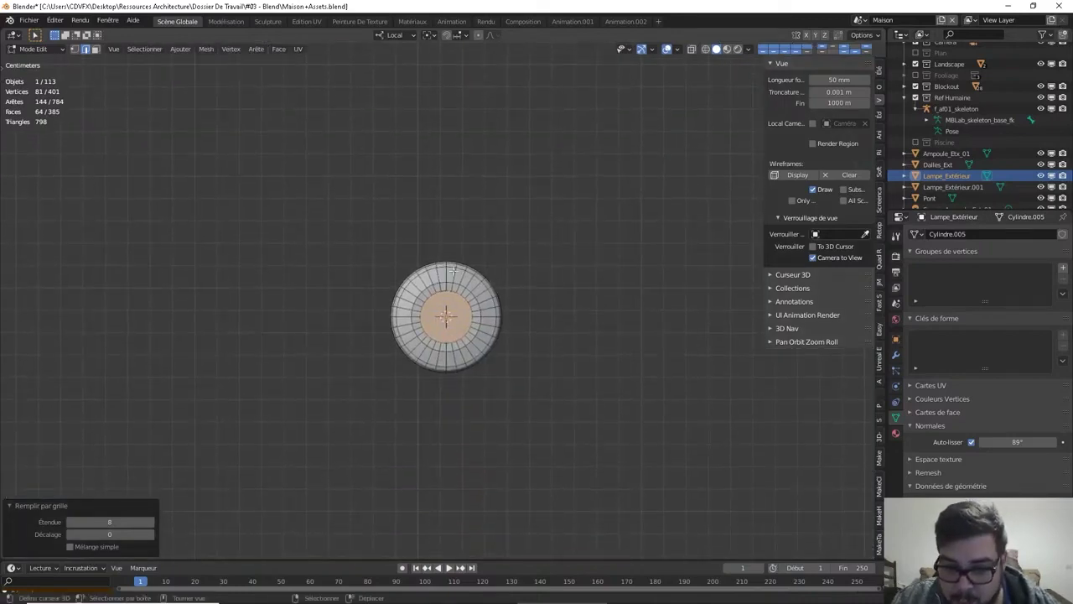
{"action": "scroll", "coordinate": [464, 331], "scroll_direction": "up", "scroll_amount": 6}
{"action": "scroll", "coordinate": [449, 296], "scroll_direction": "up", "scroll_amount": 2}
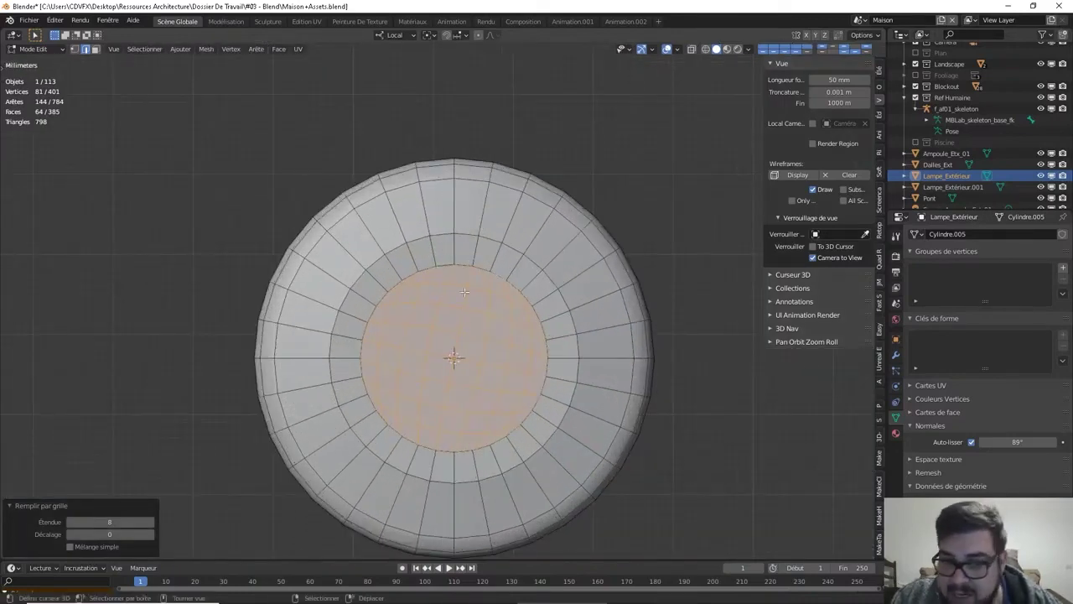
{"action": "left_click", "coordinate": [153, 534]}
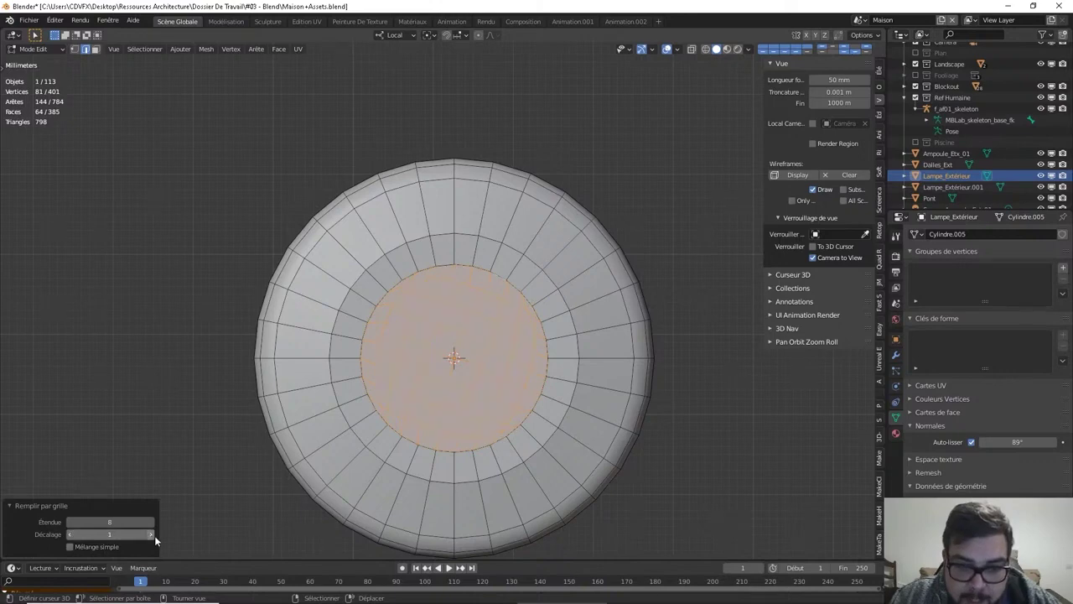
{"action": "left_click", "coordinate": [153, 534]}
{"action": "left_click", "coordinate": [153, 534]}
{"action": "left_click", "coordinate": [153, 534]}
{"action": "left_click", "coordinate": [153, 535]}
{"action": "left_click", "coordinate": [152, 534]}
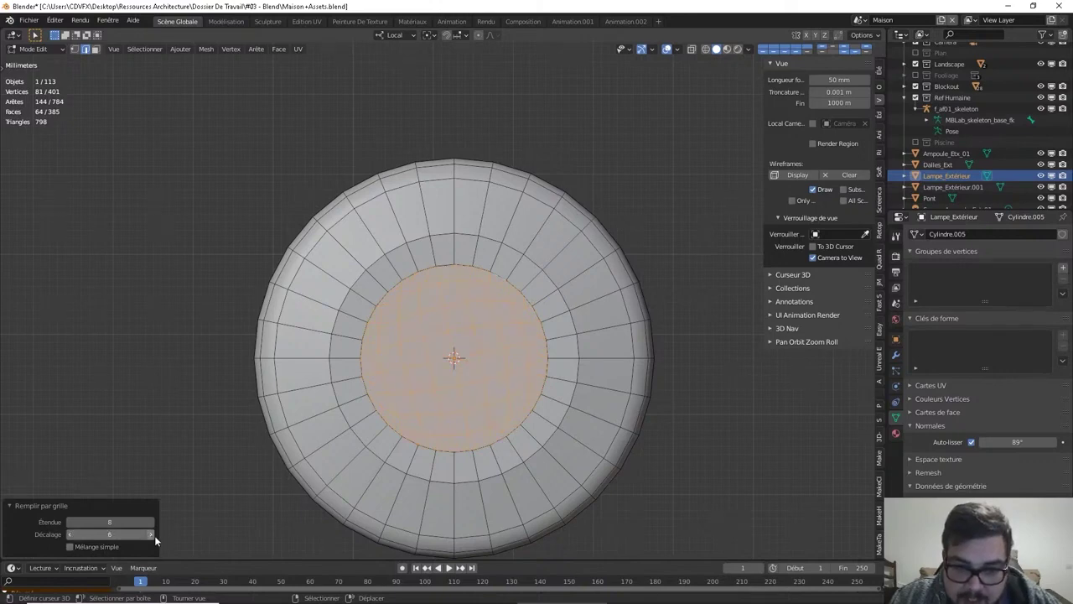
{"action": "left_click", "coordinate": [152, 534]}
Examine the pole's shading in Object Mode, from its base up to the grid-filled open end
{"action": "key", "text": "Tab"}
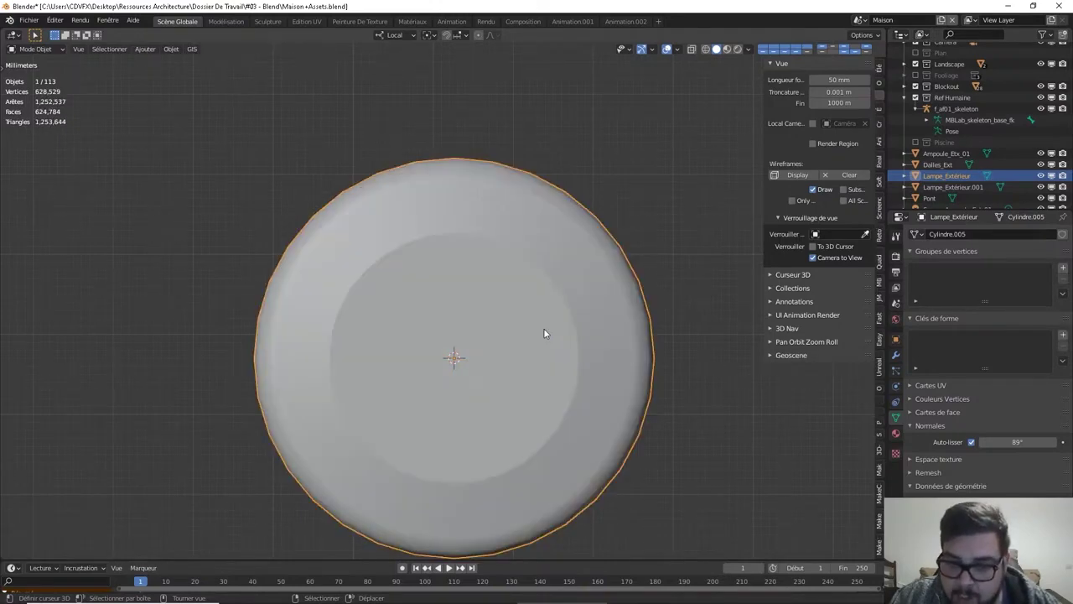
{"action": "middle_click_drag", "start_coordinate": [540, 334], "coordinate": [562, 309]}
{"action": "scroll", "coordinate": [561, 304], "scroll_direction": "down", "scroll_amount": 2}
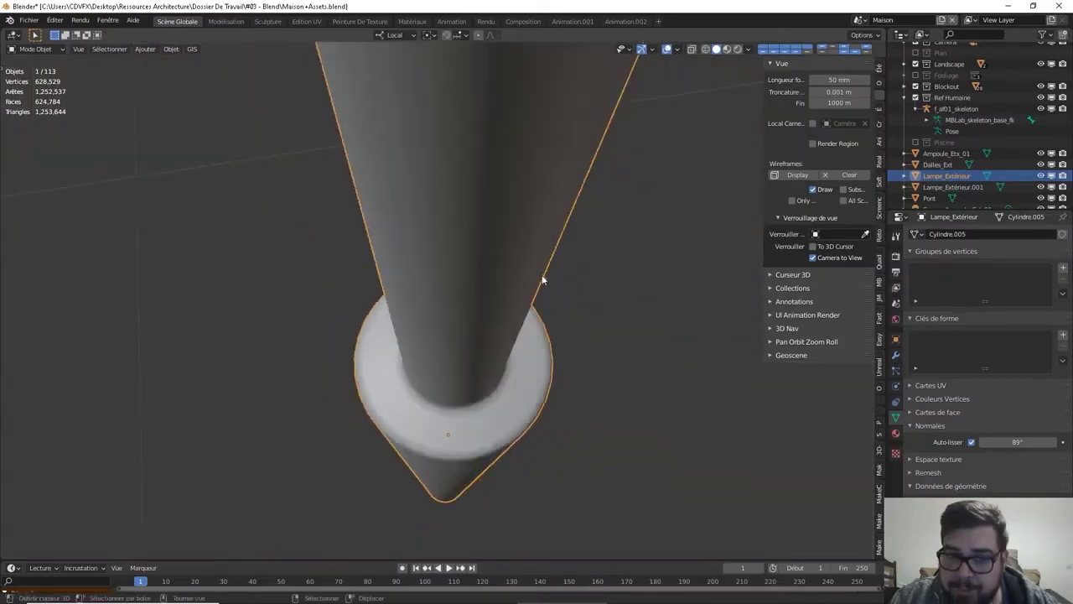
{"action": "middle_click_drag", "start_coordinate": [508, 258], "coordinate": [501, 299], "text": "shift"}
{"action": "scroll", "coordinate": [495, 273], "scroll_direction": "down", "scroll_amount": 2}
{"action": "middle_click_drag", "start_coordinate": [492, 262], "coordinate": [495, 393], "text": "shift"}
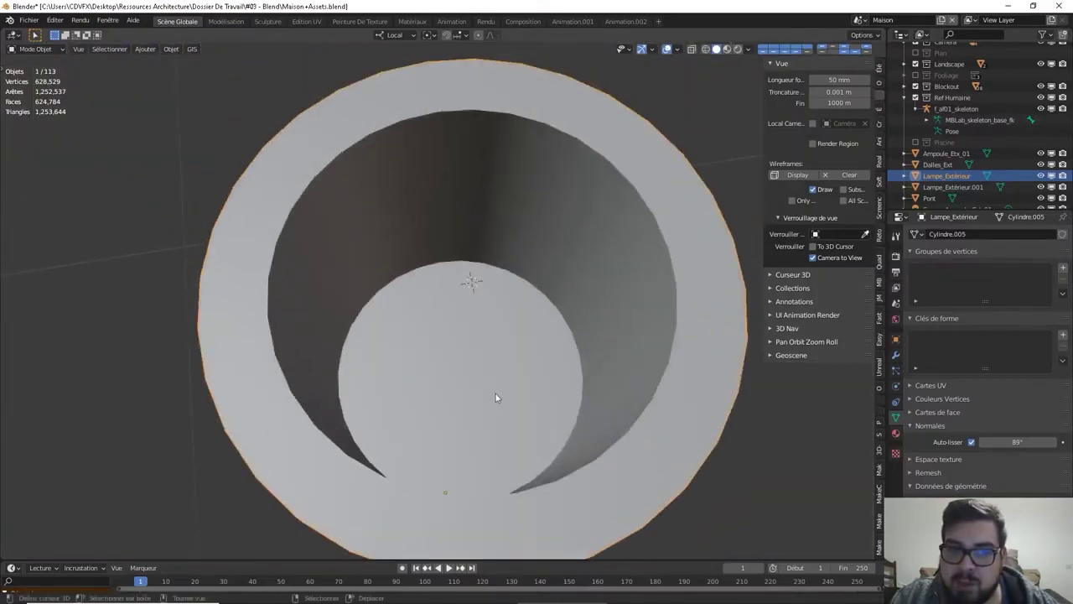
In Edit Mode, select the full edge loop around the grid-filled cap and bevel it about 0.001 m with 2 segments
{"action": "key", "text": "Tab"}
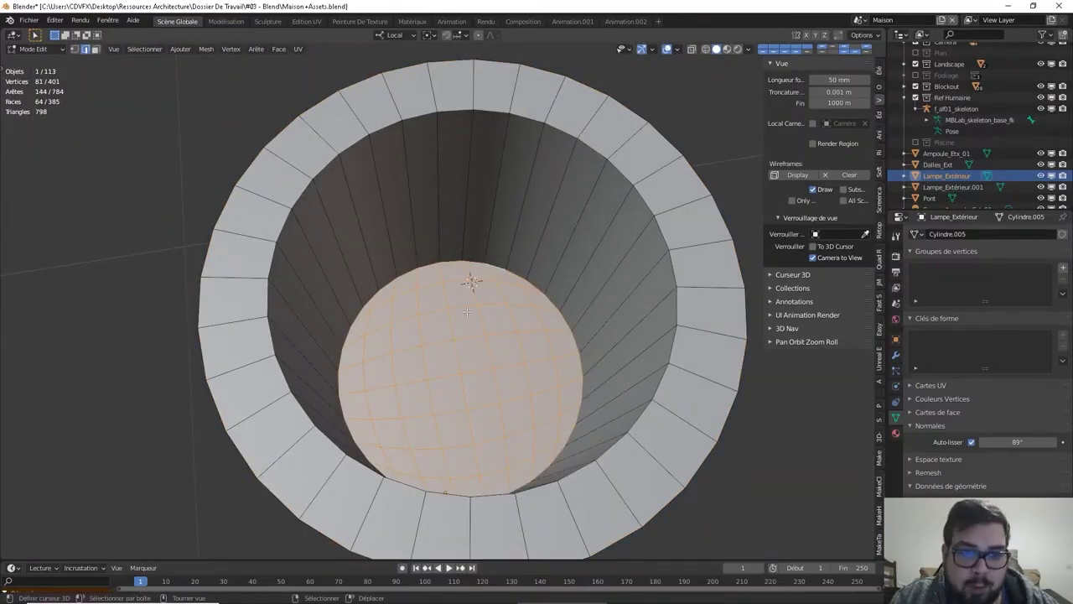
{"action": "right_click", "coordinate": [436, 255]}
{"action": "right_click", "coordinate": [429, 265]}
{"action": "right_click", "coordinate": [436, 263], "text": "alt"}
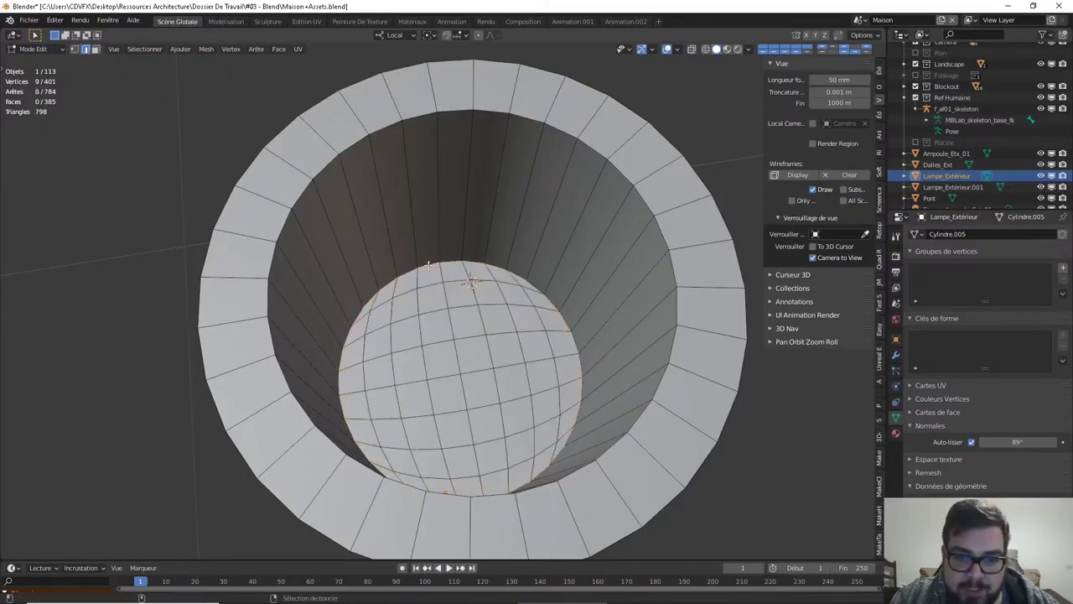
{"action": "right_click", "coordinate": [568, 324], "text": "alt+shift"}
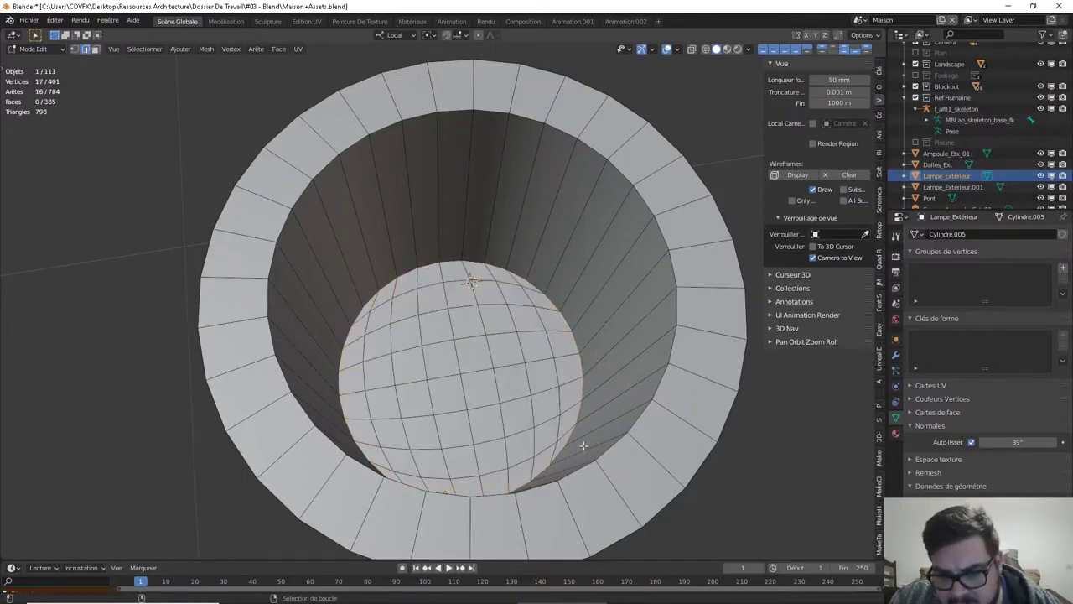
{"action": "right_click", "coordinate": [545, 466], "text": "alt+shift"}
{"action": "middle_click_drag", "start_coordinate": [528, 466], "coordinate": [489, 376]}
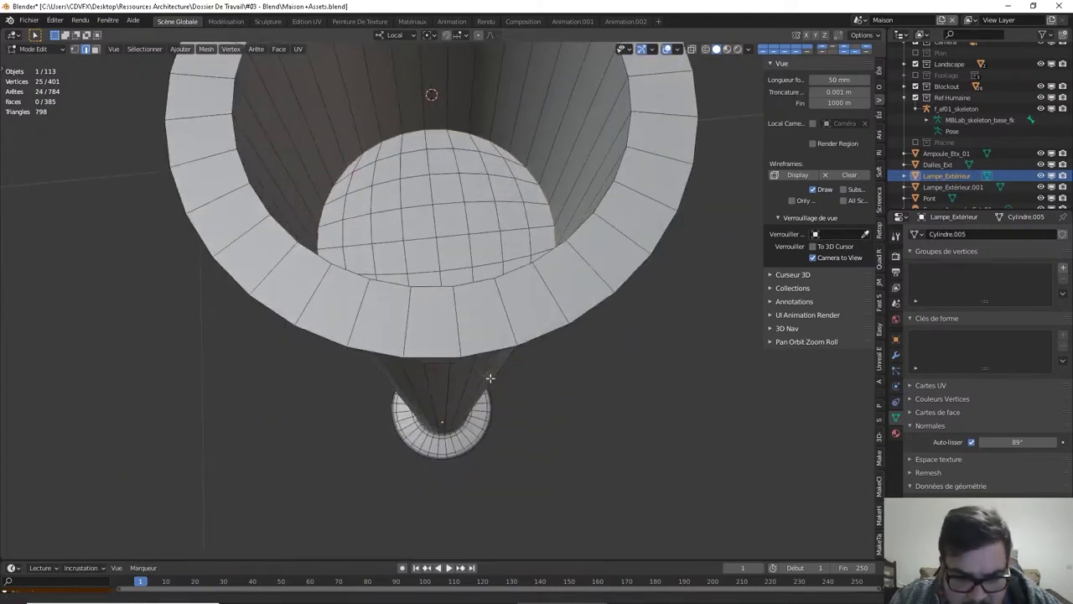
{"action": "right_click", "coordinate": [315, 208], "text": "alt+shift"}
{"action": "key", "text": "ctrl+b"}
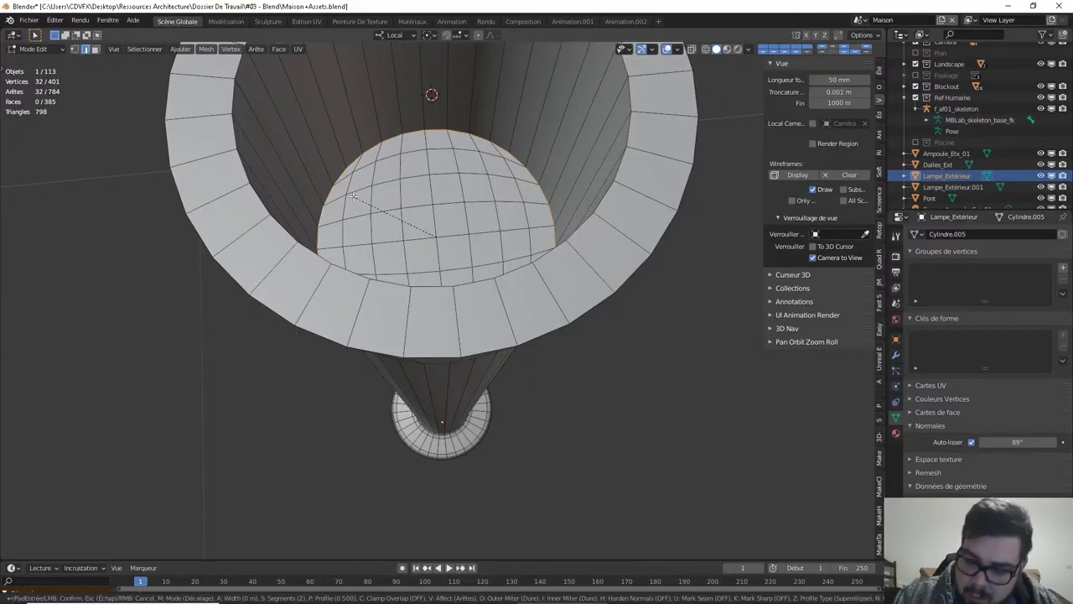
{"action": "left_click", "coordinate": [354, 196]}
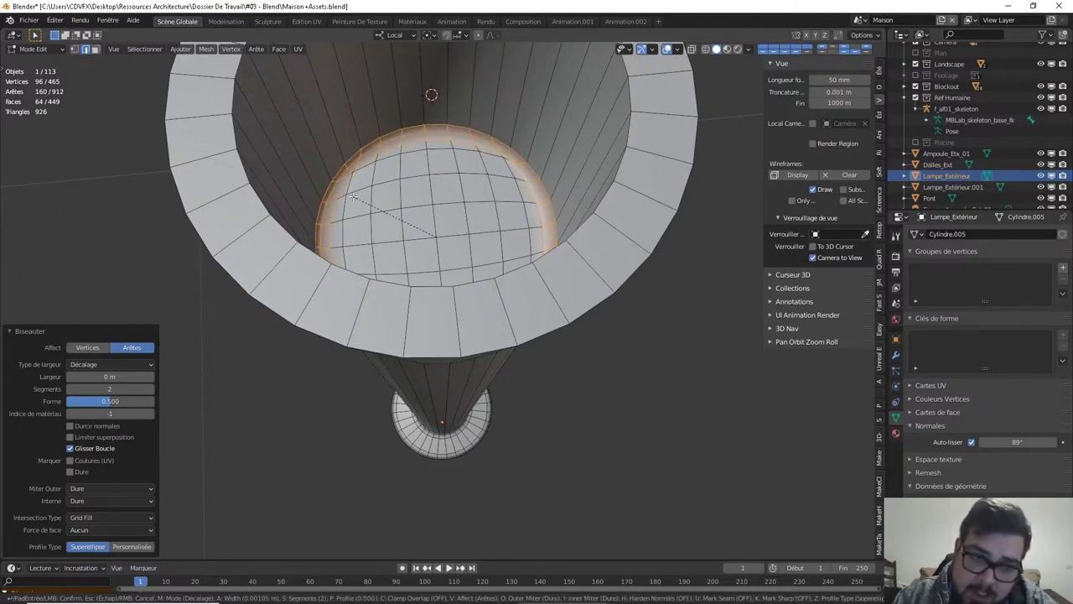
{"action": "left_click", "coordinate": [353, 195]}
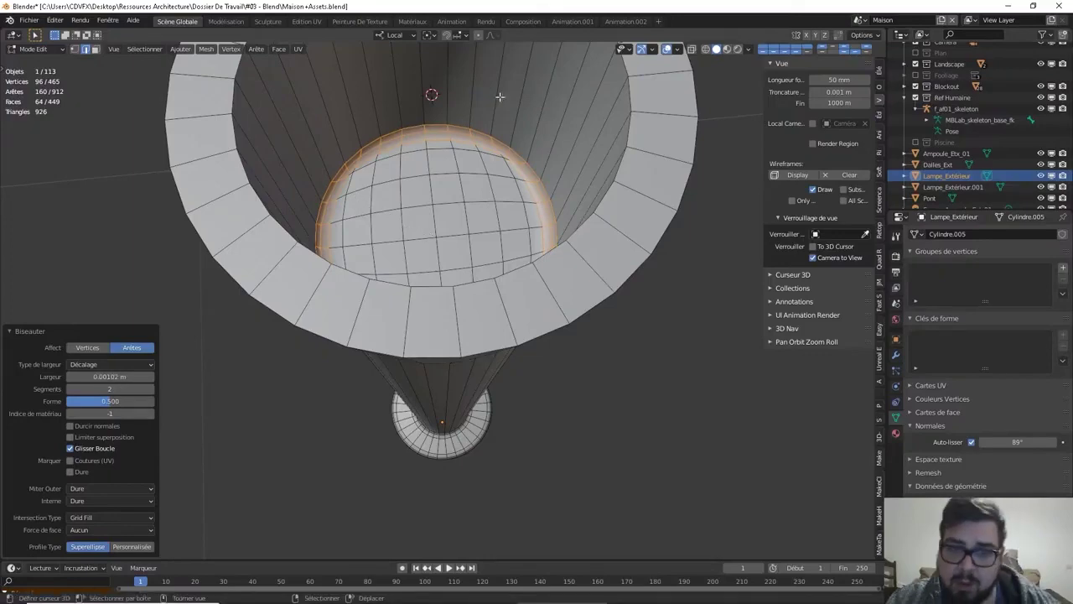
Check the bevelled cap in Object Mode and, back in Edit Mode, select the inner edge loop of the pole's open rim
{"action": "key", "text": "Tab"}
{"action": "middle_click_drag", "start_coordinate": [563, 127], "coordinate": [500, 230]}
{"action": "key", "text": "Tab"}
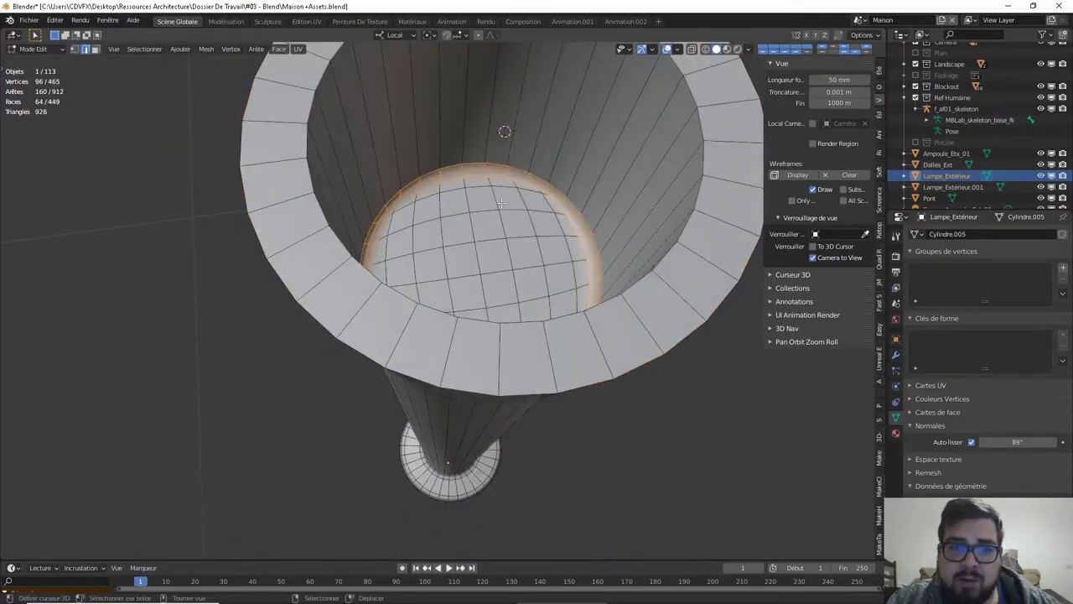
{"action": "left_click", "coordinate": [305, 178], "text": "alt"}
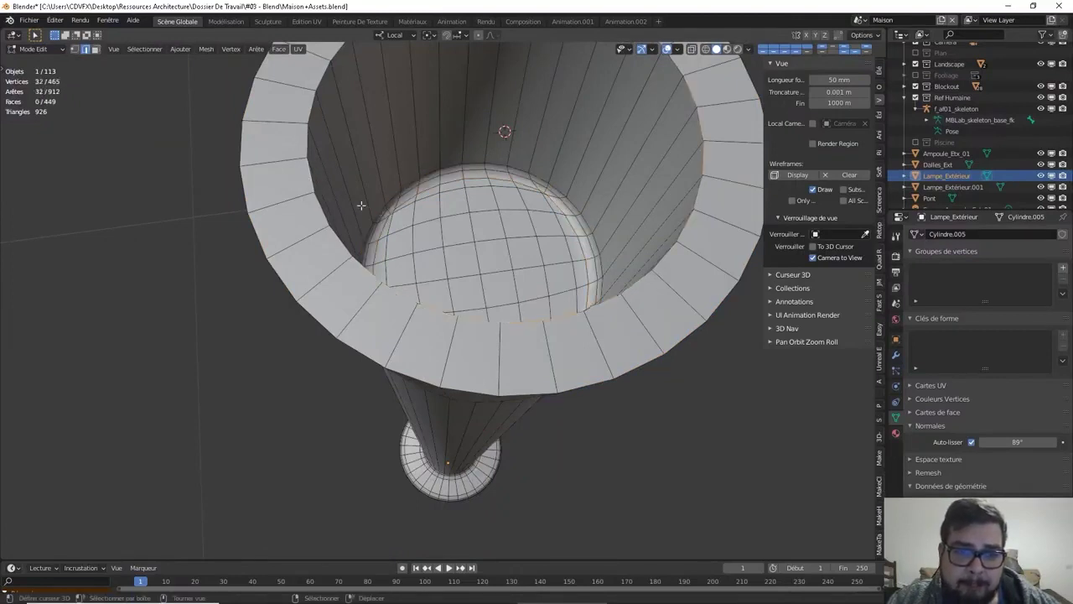
{"action": "key", "text": "ctrl+b"}
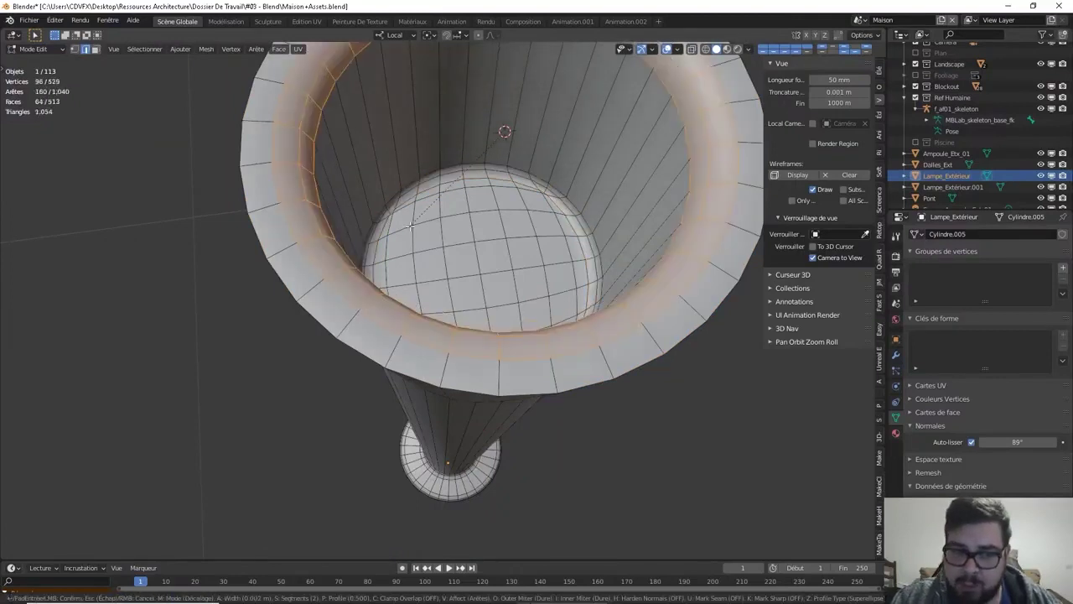
{"action": "left_click", "coordinate": [411, 225]}
{"action": "scroll", "coordinate": [483, 239], "scroll_direction": "down", "scroll_amount": 5}
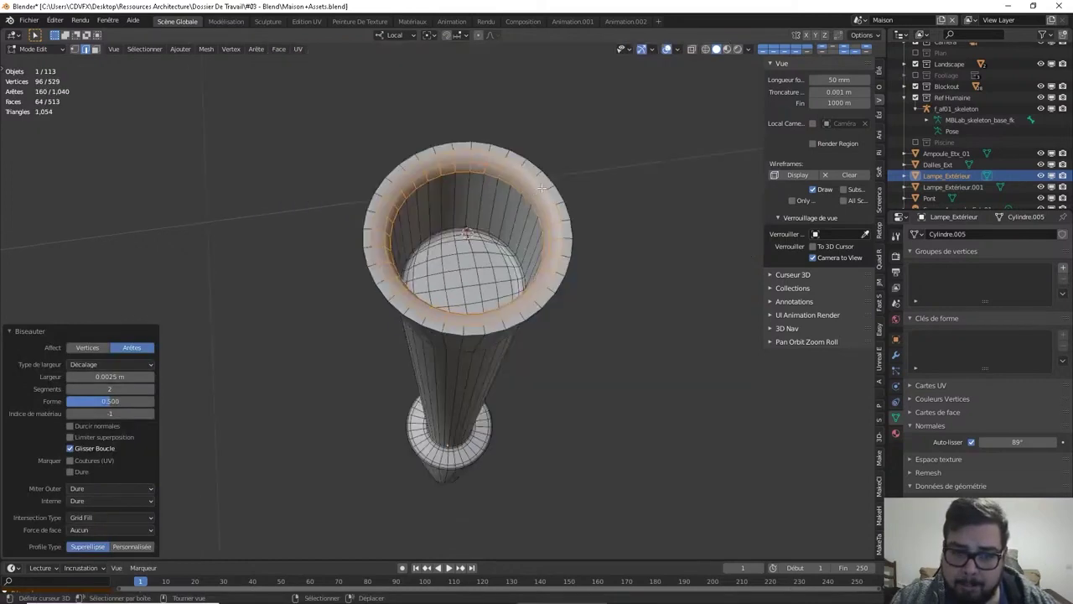
{"action": "key", "text": "ctrl+z"}
Bevel the selected inner rim loop about 0.001 m with 2 segments, also bevel the outer rim loop, and return to Object Mode
{"action": "key", "text": "ctrl+b"}
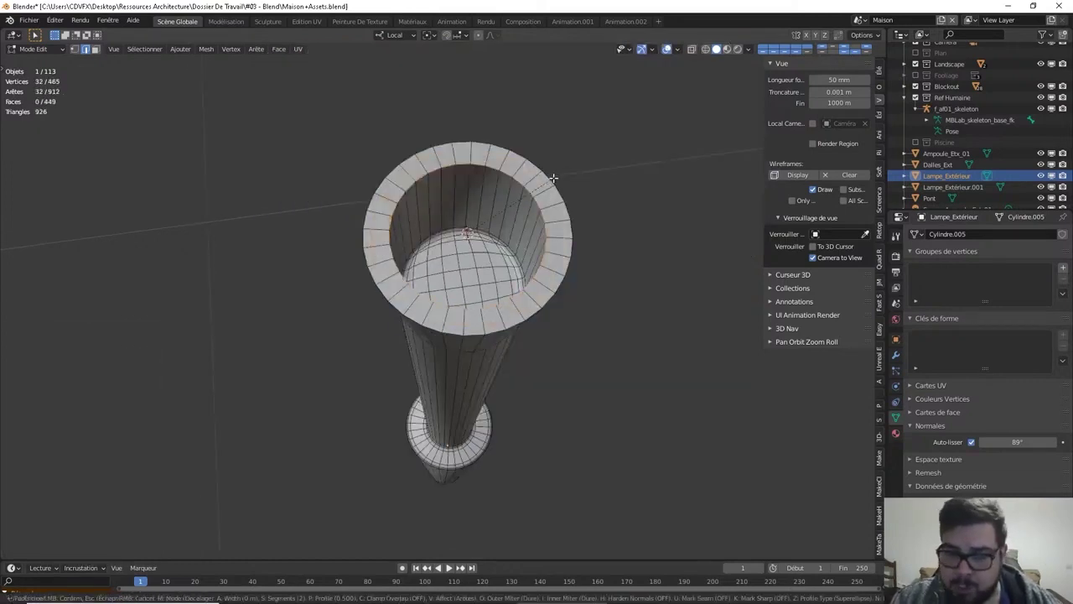
{"action": "left_click", "coordinate": [554, 177]}
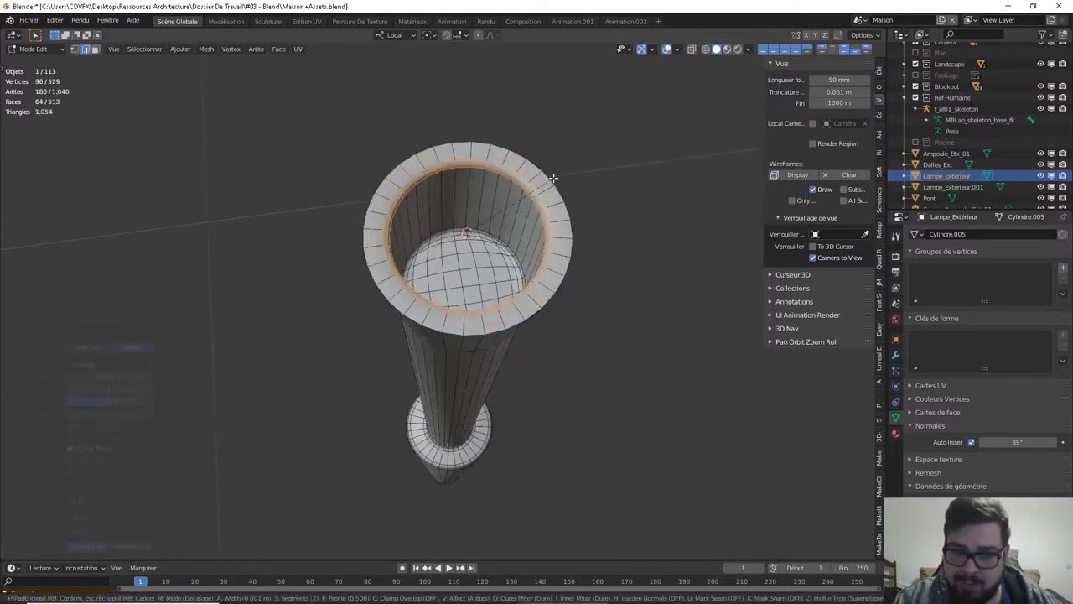
{"action": "left_click", "coordinate": [446, 319]}
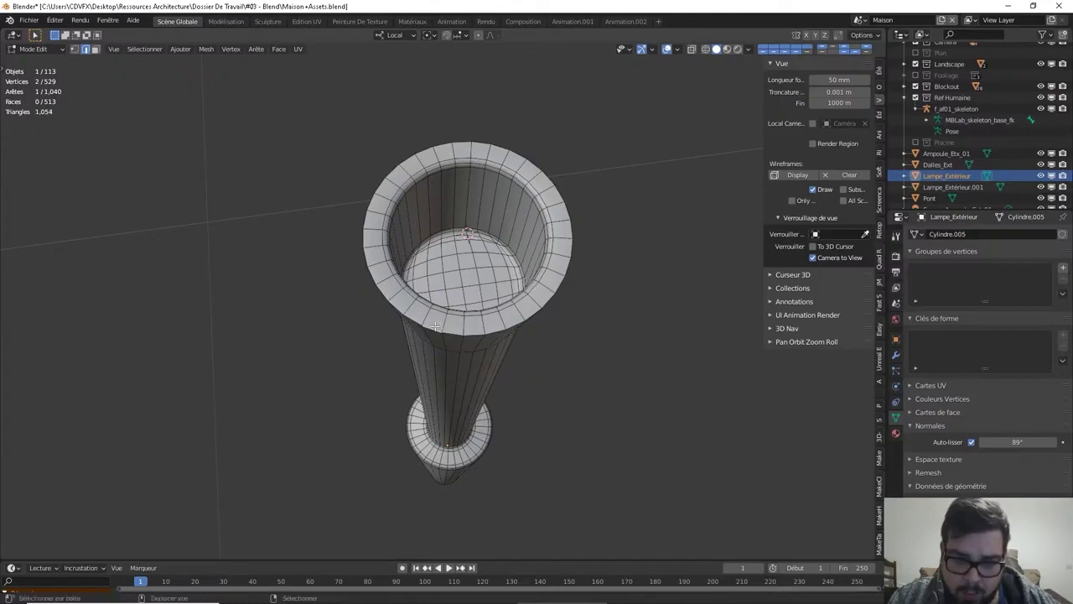
{"action": "left_click", "coordinate": [435, 325], "text": "alt"}
{"action": "key", "text": "ctrl+b"}
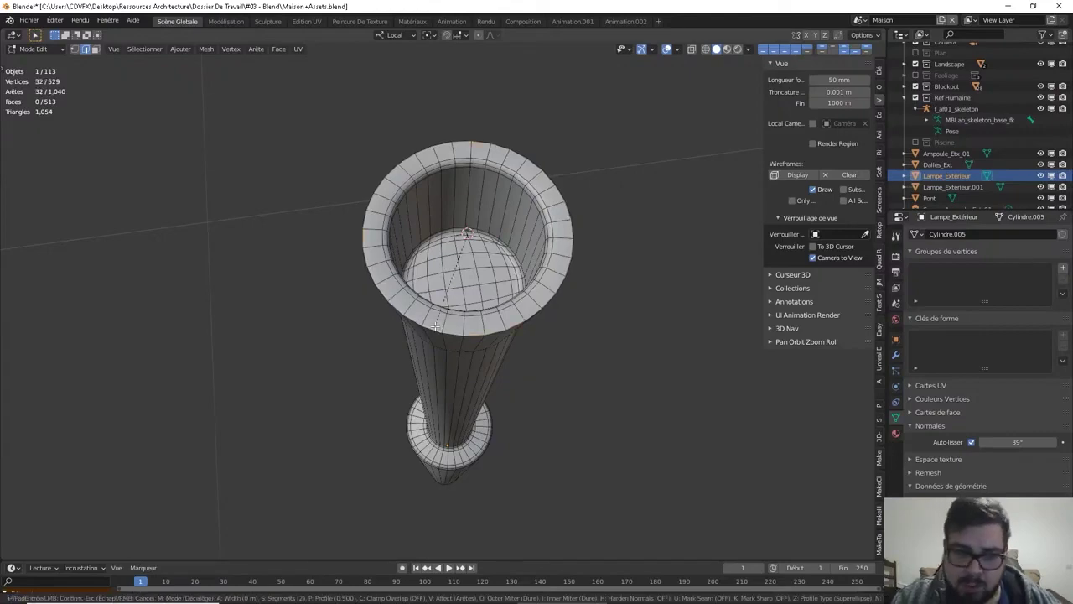
{"action": "left_click", "coordinate": [436, 325]}
{"action": "key", "text": "Tab"}
{"action": "middle_click_drag", "start_coordinate": [435, 327], "coordinate": [473, 330]}
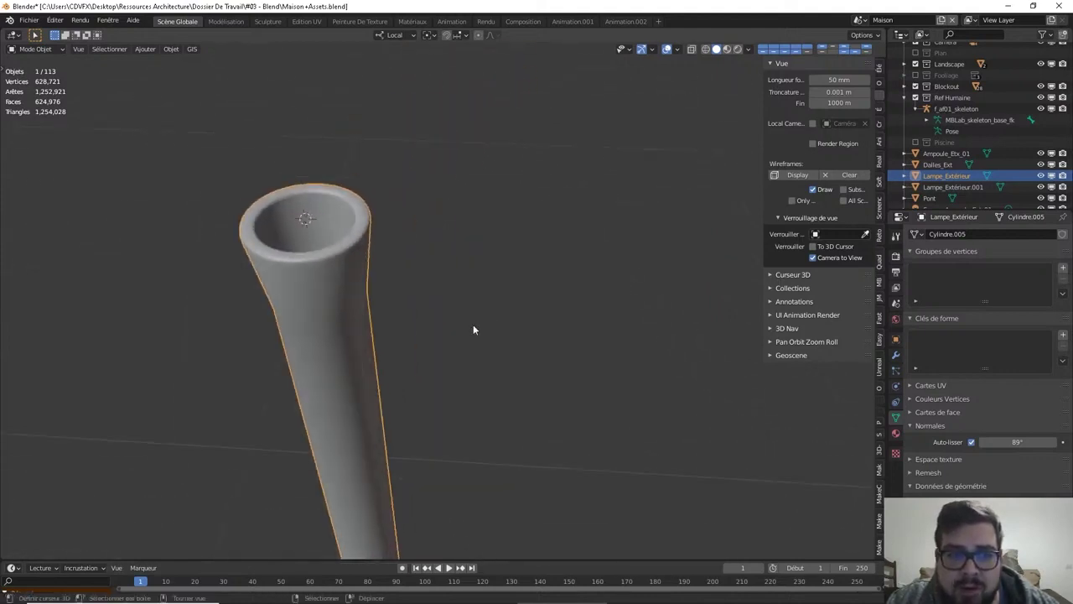
Apply the pole's rotation and scale and set its origin to geometry
{"action": "key", "text": "q"}
{"action": "left_click", "coordinate": [450, 356]}
{"action": "key", "text": "q"}
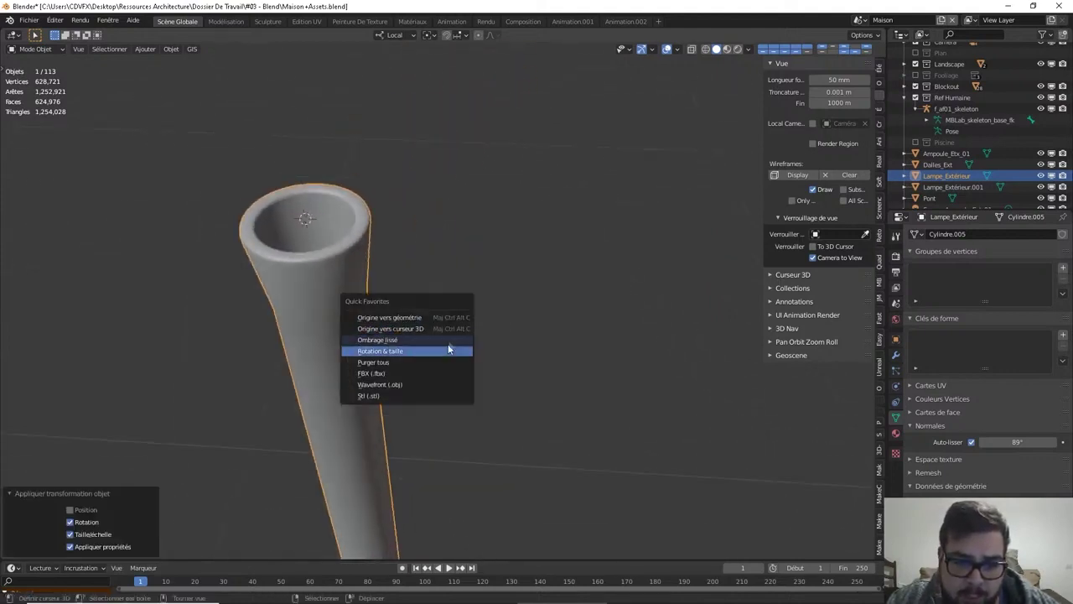
{"action": "left_click", "coordinate": [444, 318]}
{"action": "middle_click_drag", "start_coordinate": [453, 338], "coordinate": [500, 269]}
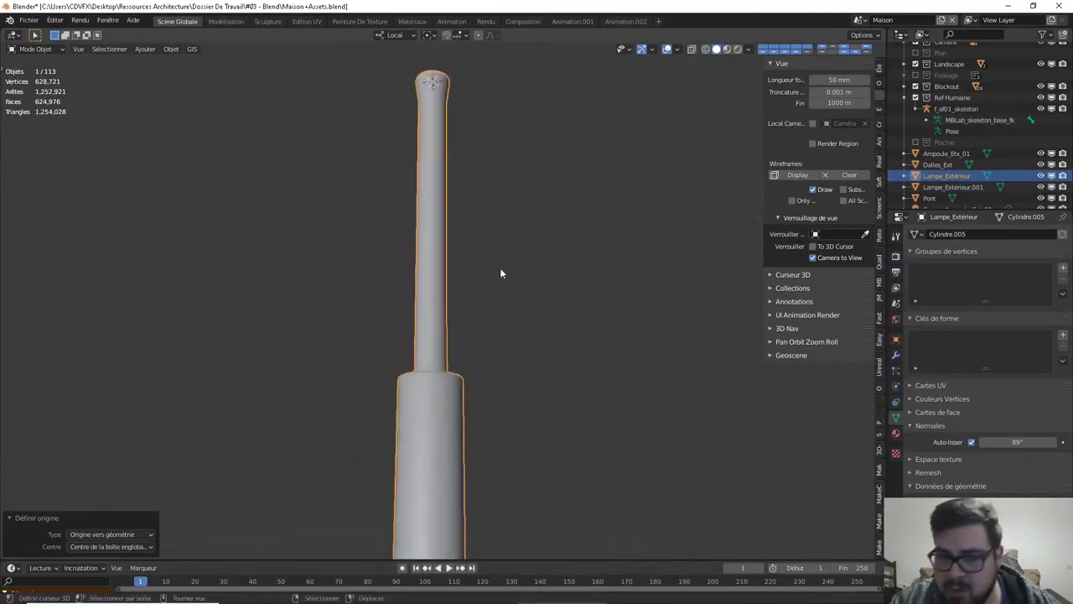
Leave the pole's isolated view, isolate the lamp head Lampe_Extérieur.001, and put it in Edit Mode with its underside facing the view
{"action": "key", "text": "KP_Divide"}
{"action": "left_click", "coordinate": [433, 266]}
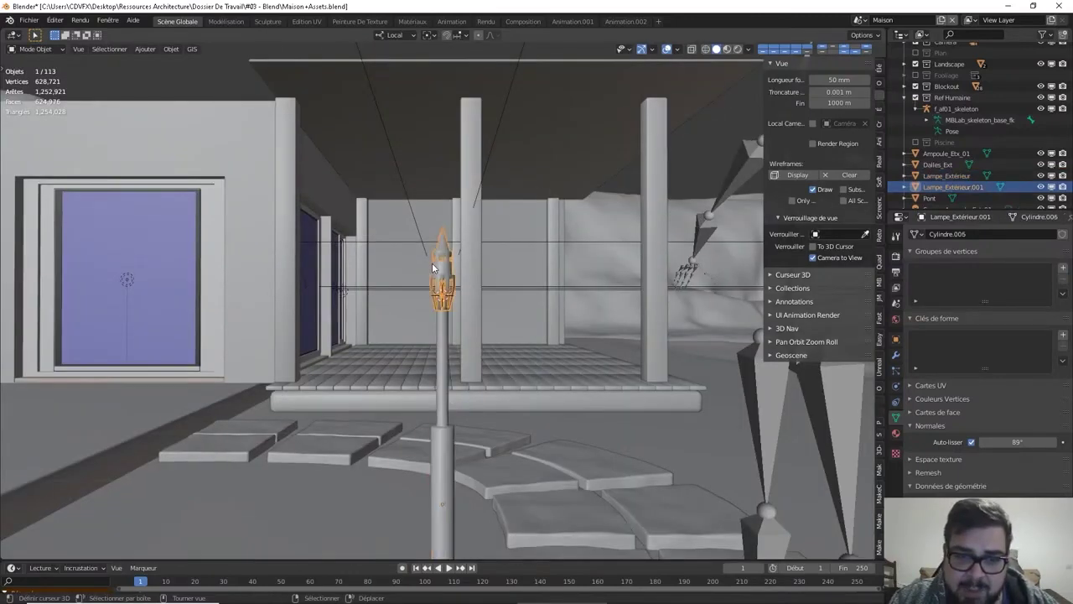
{"action": "key", "text": "KP_Divide"}
{"action": "key", "text": "Tab"}
{"action": "middle_click_drag", "start_coordinate": [433, 267], "coordinate": [446, 189]}
{"action": "scroll", "coordinate": [494, 449], "scroll_direction": "up", "scroll_amount": 3}
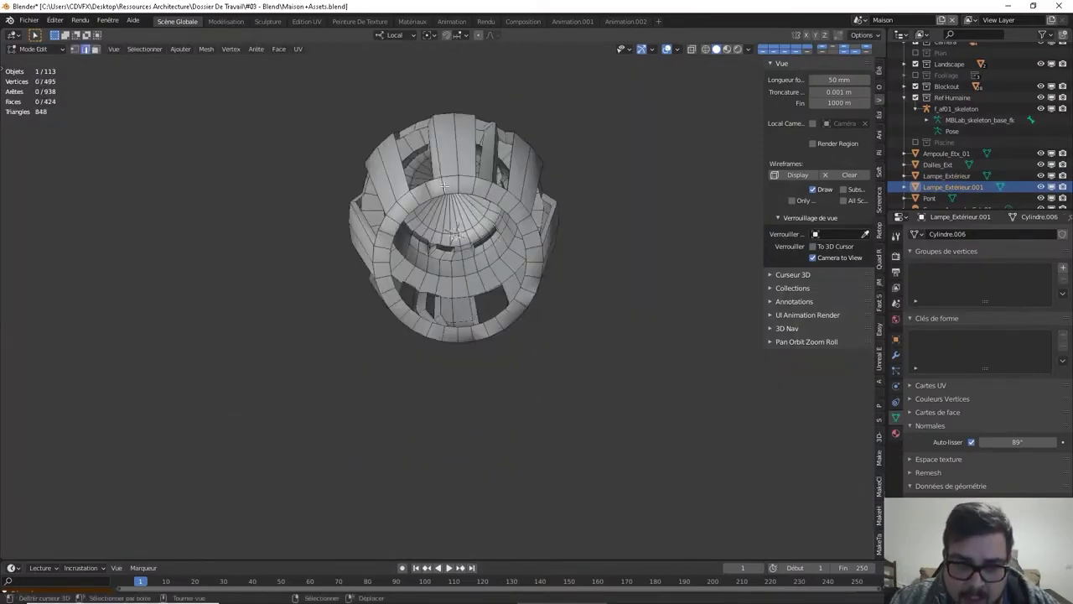
{"action": "scroll", "coordinate": [448, 191], "scroll_direction": "up", "scroll_amount": 2}
Try to bevel the inner edge loop of the lamp head's bottom ring by 0.001 m with 2 segments
{"action": "left_click", "coordinate": [455, 154], "text": "alt"}
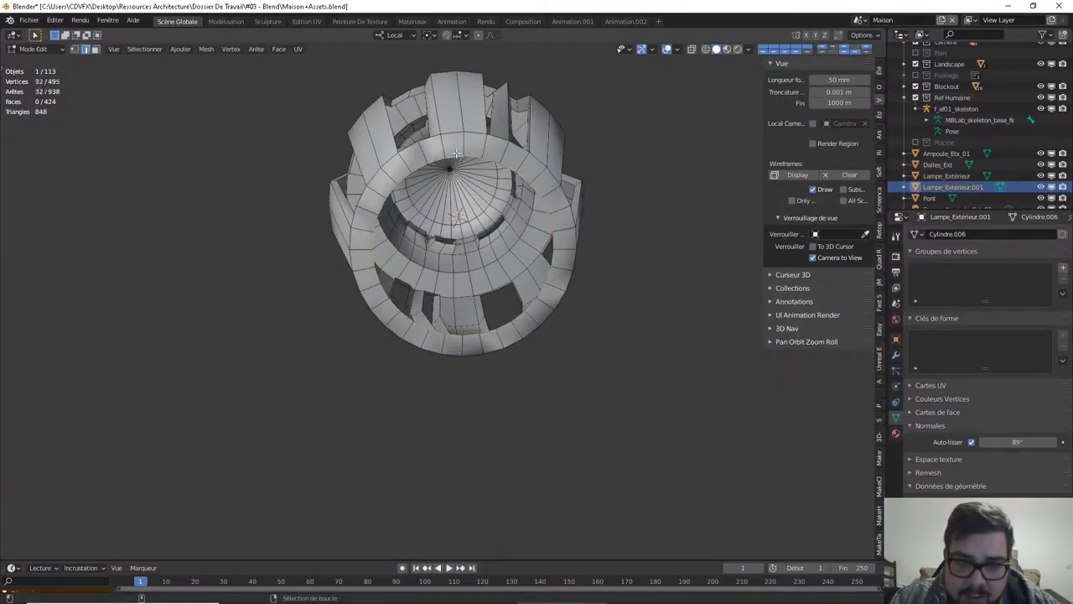
{"action": "key", "text": "ctrl+b"}
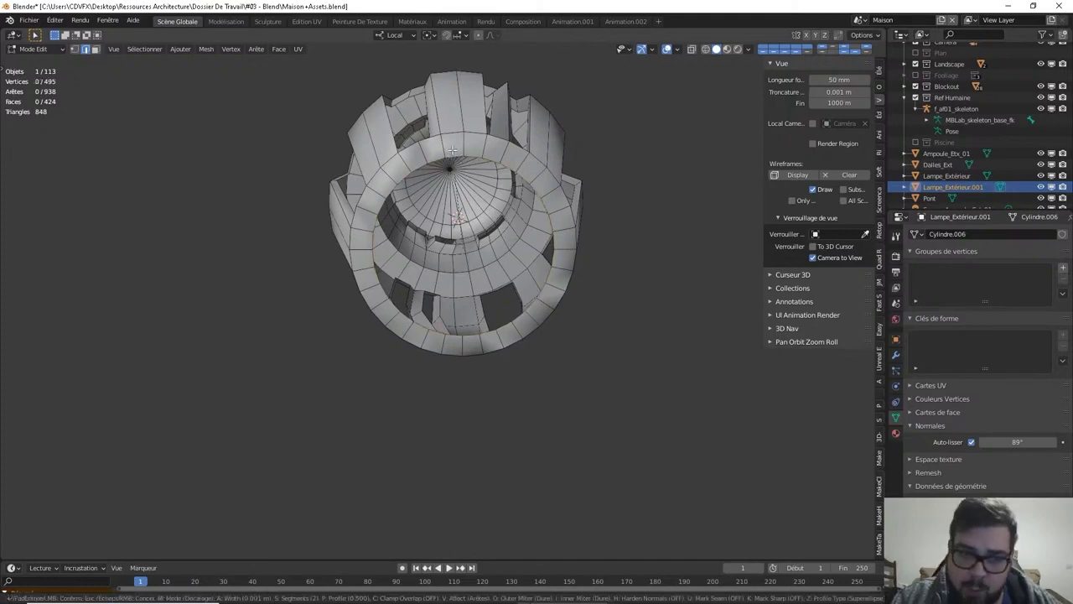
{"action": "left_click", "coordinate": [453, 149]}
{"action": "middle_click_drag", "start_coordinate": [503, 350], "coordinate": [500, 268]}
{"action": "scroll", "coordinate": [495, 268], "scroll_direction": "up", "scroll_amount": 6}
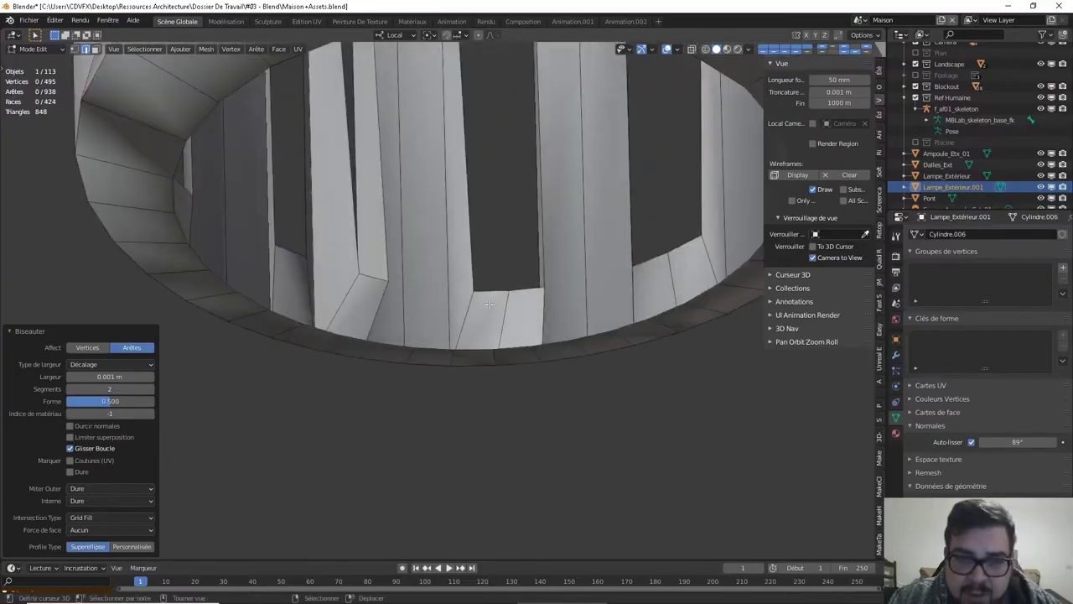
{"action": "scroll", "coordinate": [482, 300], "scroll_direction": "up", "scroll_amount": 5}
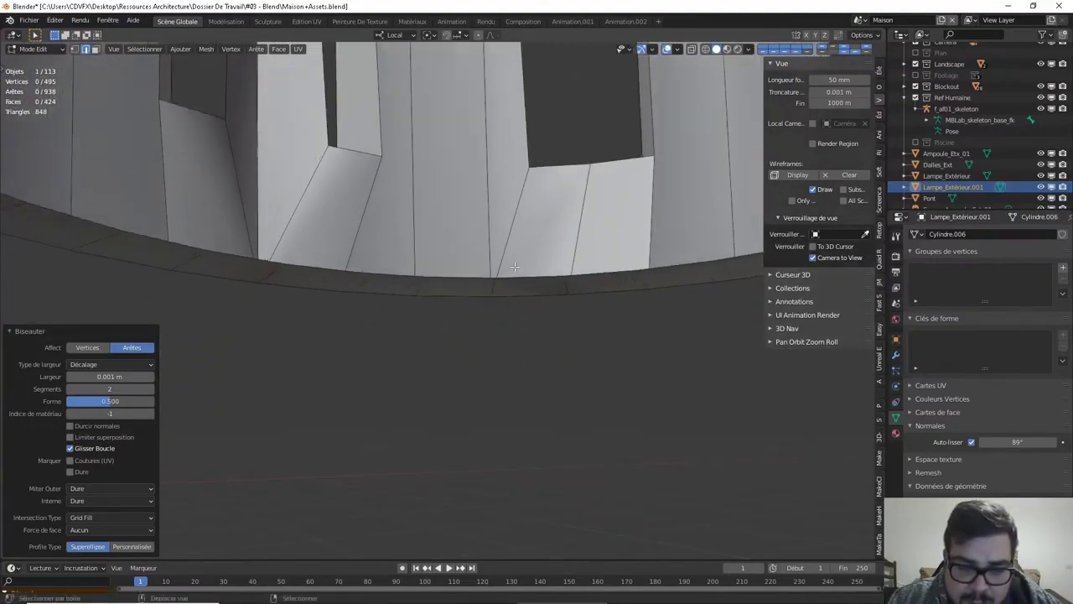
{"action": "middle_click_drag", "start_coordinate": [515, 266], "coordinate": [528, 233]}
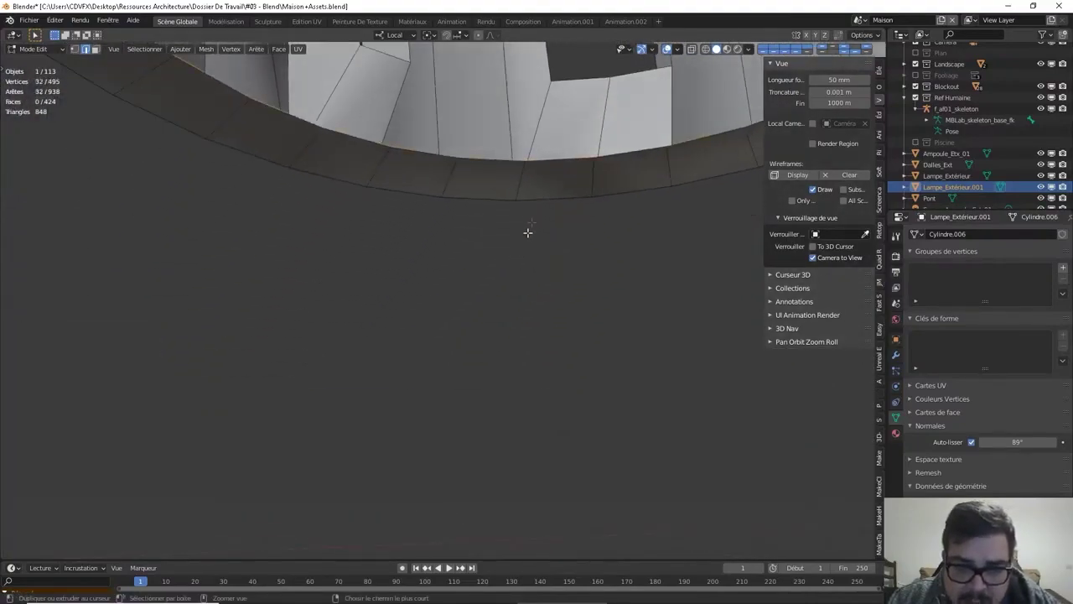
Select the open inner edge loop of the lamp head's bottom ring and scale it inward to 0.817
{"action": "left_click", "coordinate": [548, 165], "text": "alt"}
{"action": "key", "text": "g"}
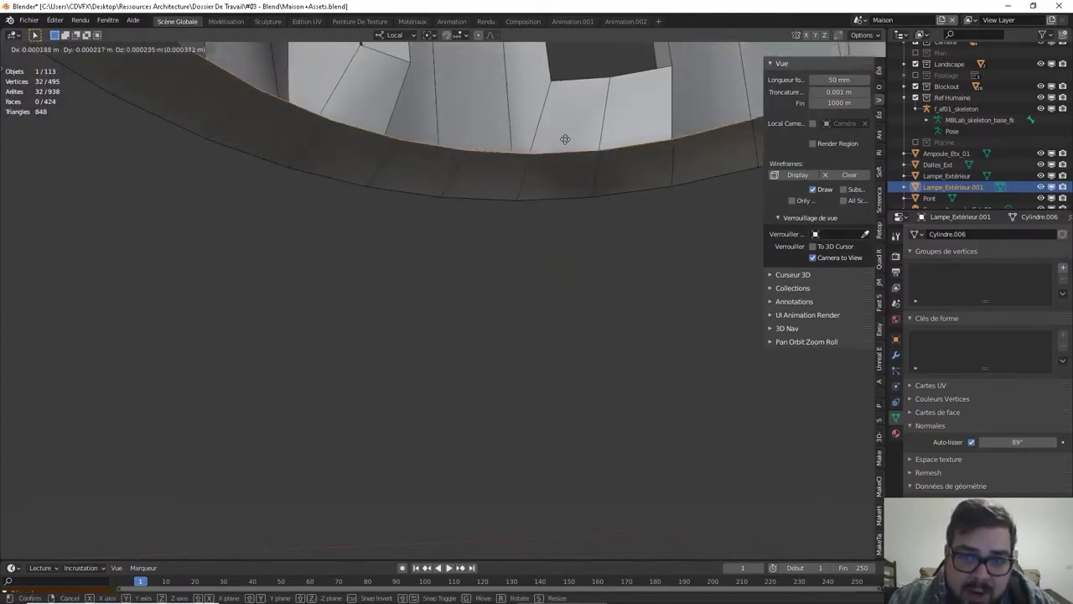
{"action": "right_click", "coordinate": [559, 63]}
{"action": "scroll", "coordinate": [562, 136], "scroll_direction": "down", "scroll_amount": 3}
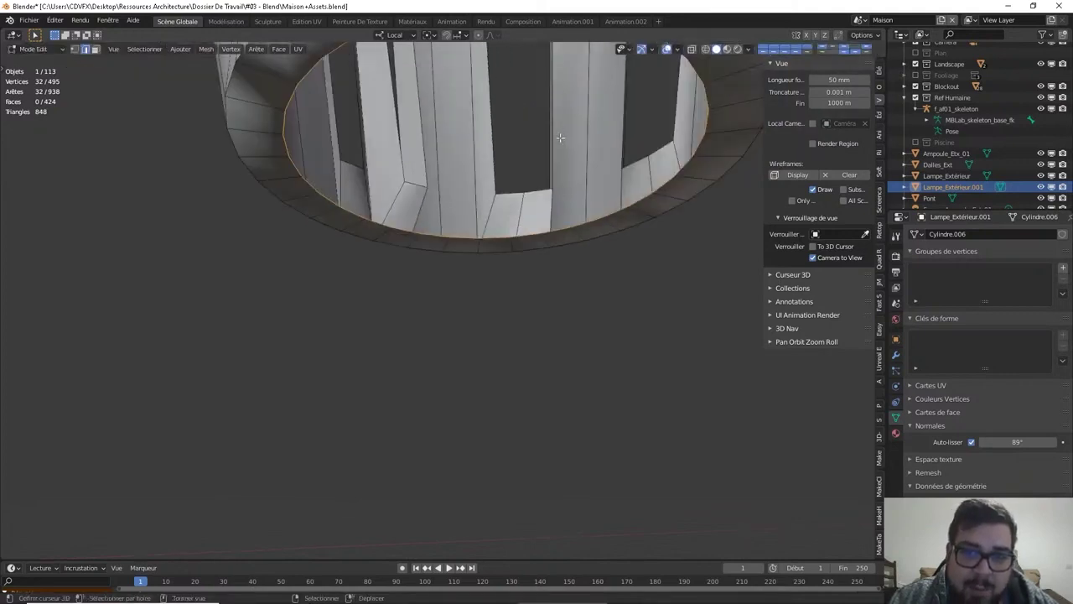
{"action": "middle_click_drag", "start_coordinate": [562, 136], "coordinate": [559, 288]}
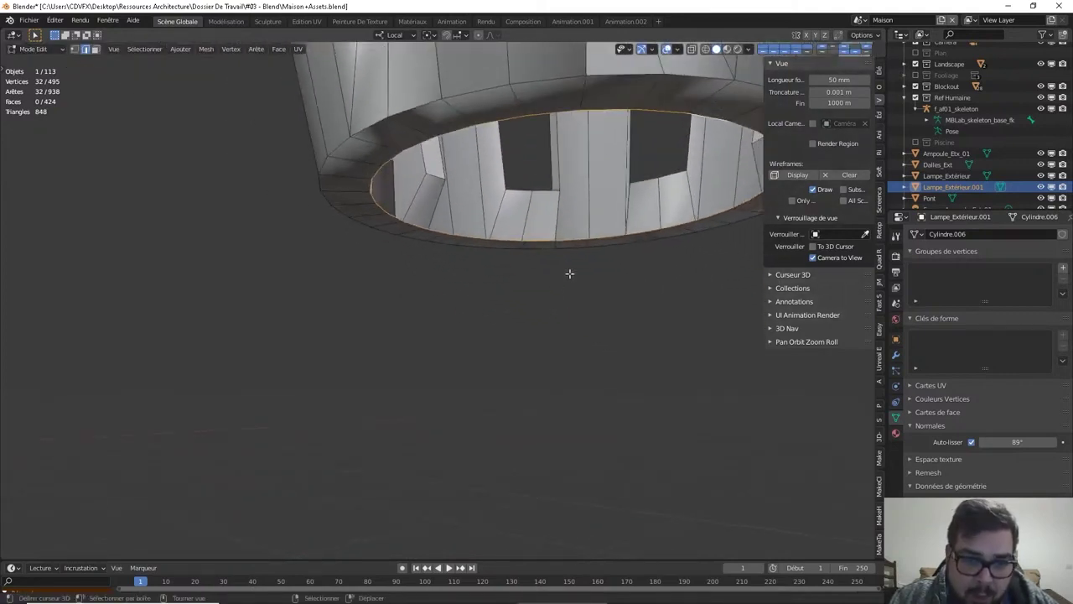
{"action": "key", "text": "s"}
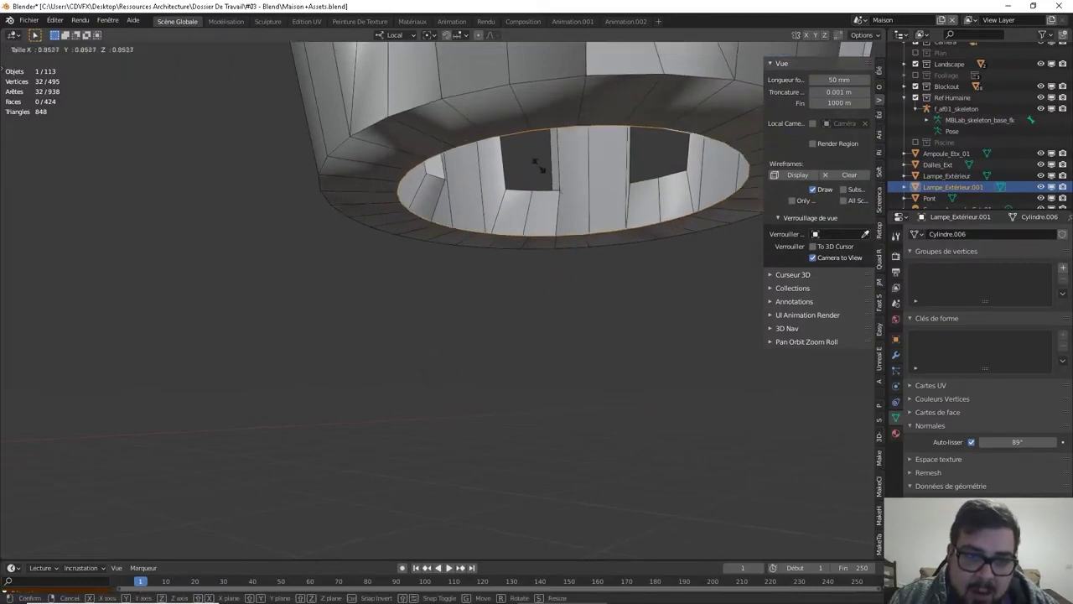
{"action": "left_click", "coordinate": [455, 137]}
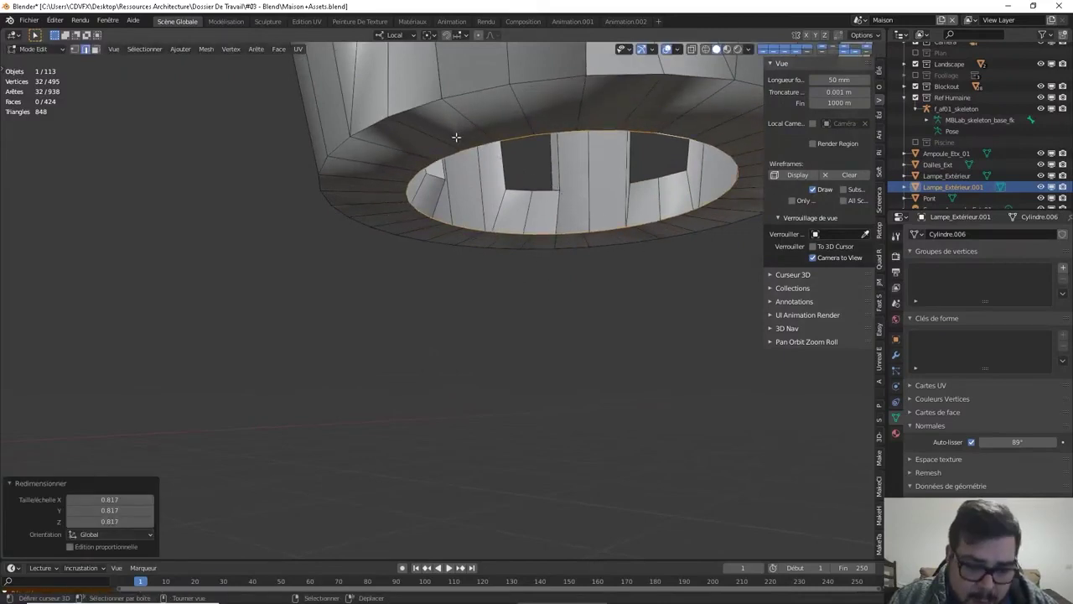
Move the bottom ring's inner edge loop about 0.0012 m down along its local Z axis
{"action": "key", "text": "g"}
{"action": "key", "text": "z"}
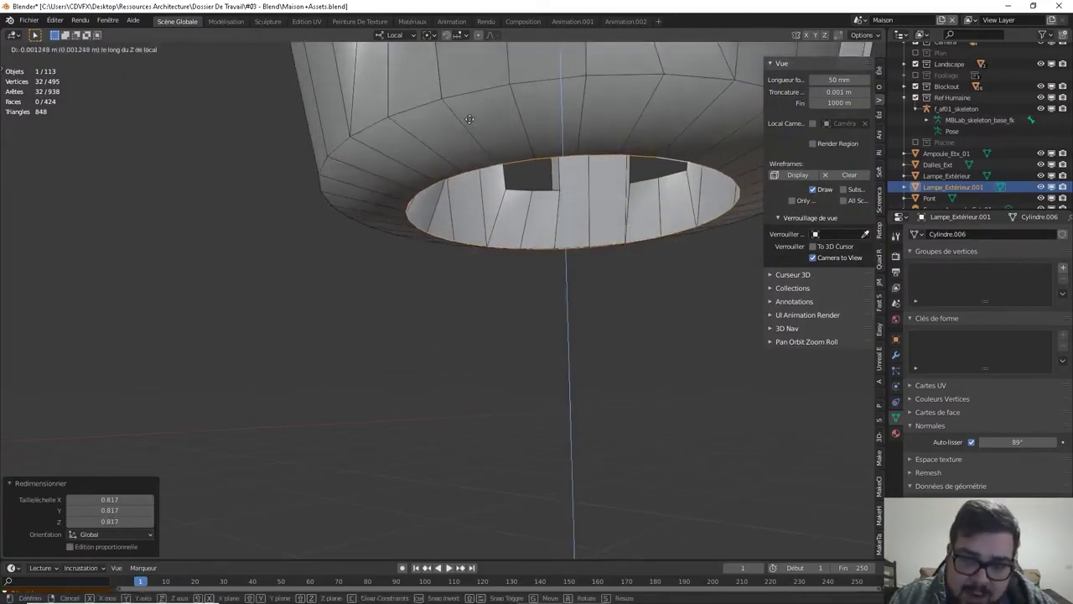
{"action": "left_click", "coordinate": [475, 107]}
{"action": "middle_click_drag", "start_coordinate": [474, 107], "coordinate": [508, 214]}
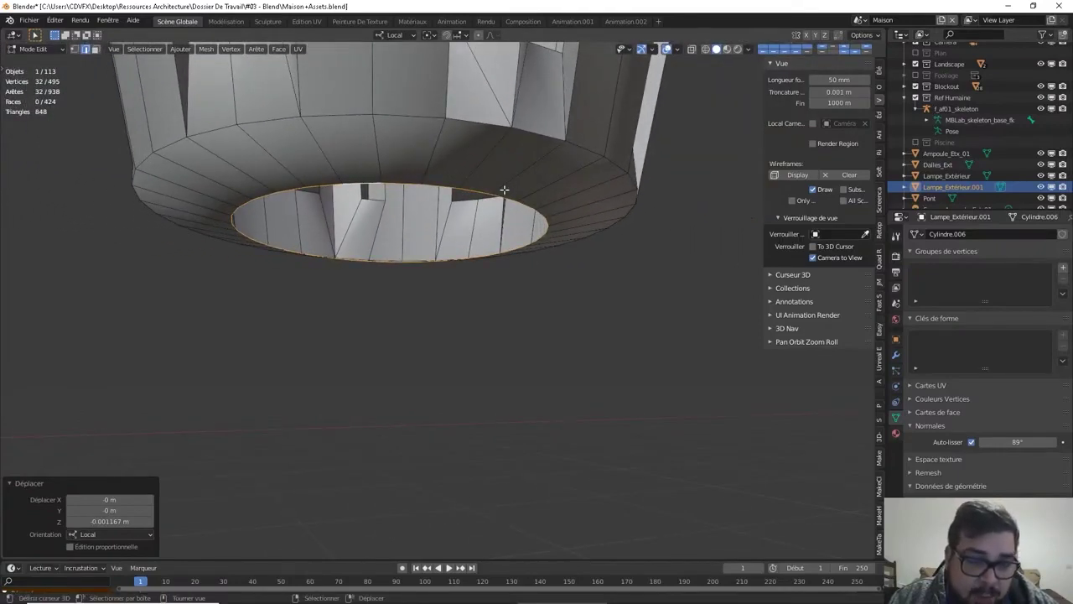
Select a first run of connected edges along the outer bottom edge of the lamp head
{"action": "middle_click_drag", "start_coordinate": [364, 175], "coordinate": [406, 164]}
{"action": "left_click", "coordinate": [405, 159]}
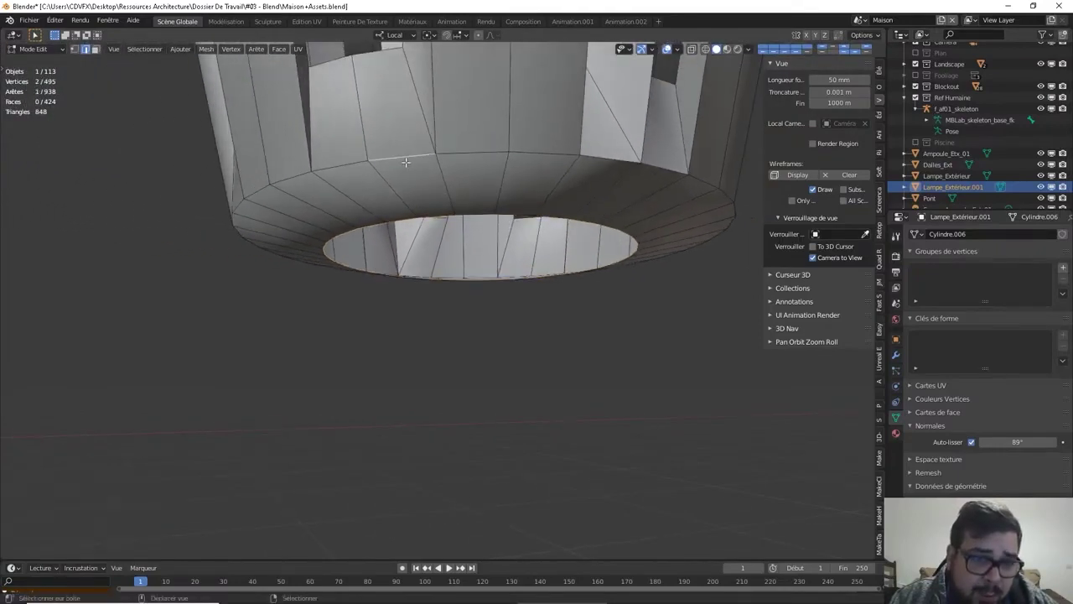
{"action": "left_click", "coordinate": [340, 163], "text": "shift"}
{"action": "left_click", "coordinate": [544, 155], "text": "ctrl"}
{"action": "middle_click_drag", "start_coordinate": [543, 155], "coordinate": [479, 168]}
{"action": "left_click", "coordinate": [553, 174], "text": "shift"}
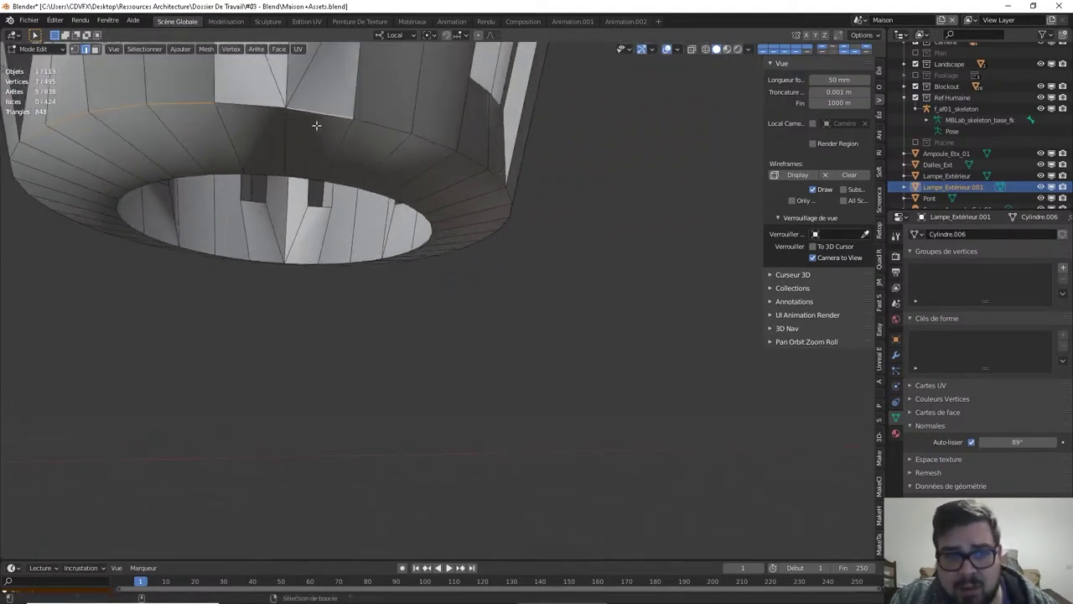
{"action": "key", "text": "ctrl+z"}
{"action": "left_click", "coordinate": [279, 117], "text": "shift"}
{"action": "key", "text": "ctrl+z"}
{"action": "left_click", "coordinate": [261, 110], "text": "shift"}
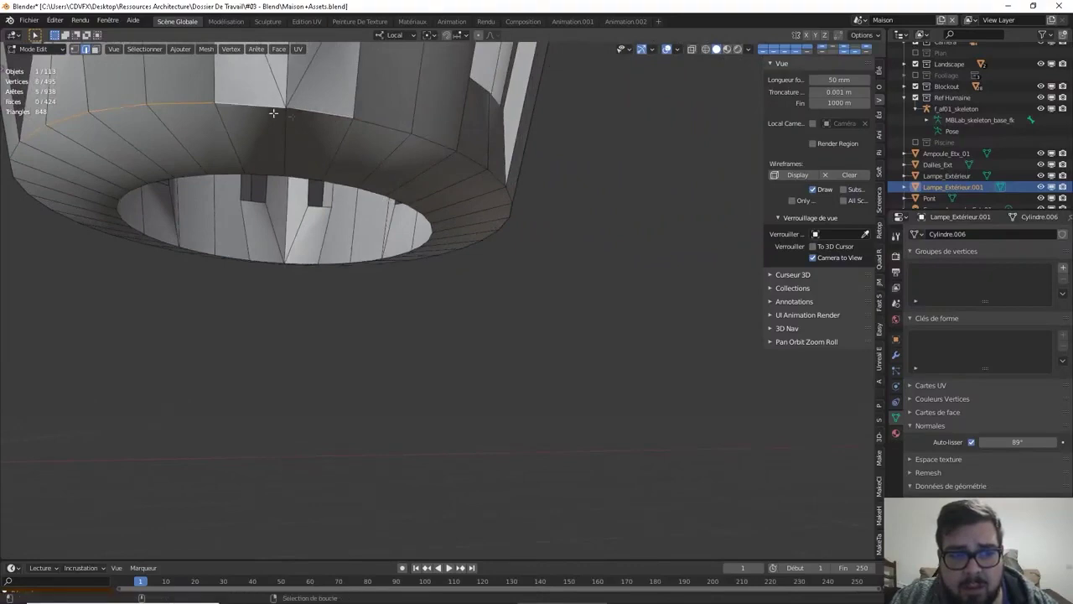
{"action": "left_click", "coordinate": [390, 131], "text": "ctrl"}
{"action": "mouse_move", "coordinate": [467, 163]}
{"action": "middle_mouse_down"}
{"action": "mouse_move", "coordinate": [462, 179]}
{"action": "mouse_move", "coordinate": [271, 170]}
{"action": "mouse_move", "coordinate": [453, 148]}
{"action": "middle_mouse_up"}
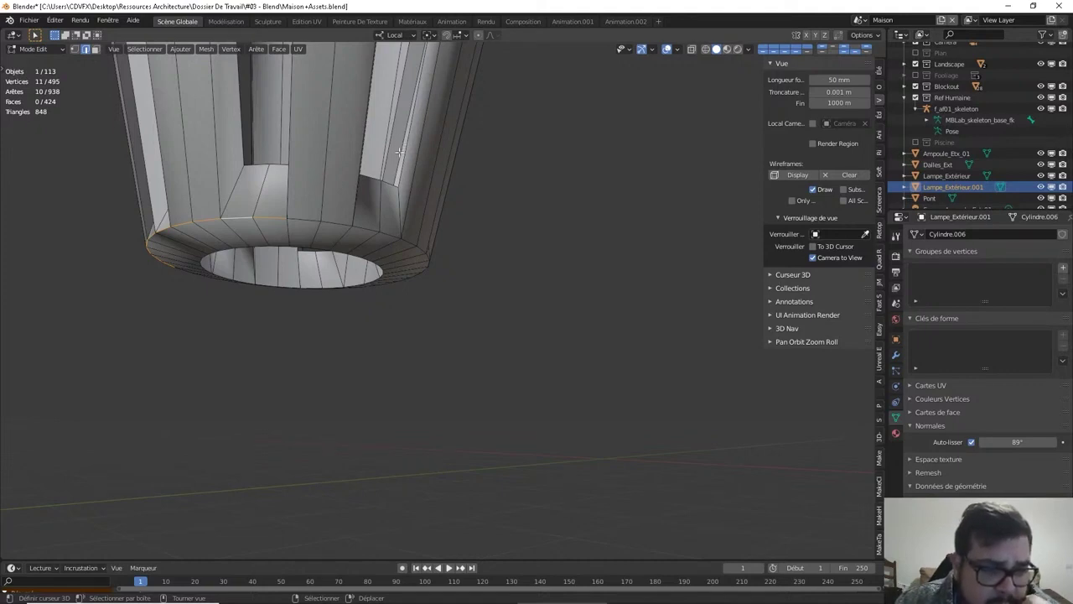
Complete the selection of the lamp head's full outer bottom edge loop and bevel it 0.001 m with 2 segments
{"action": "left_click", "coordinate": [308, 221], "text": "alt"}
{"action": "right_click", "coordinate": [358, 231], "text": "alt+shift"}
{"action": "middle_click_drag", "start_coordinate": [394, 234], "coordinate": [586, 228]}
{"action": "left_click", "coordinate": [314, 258], "text": "alt+shift"}
{"action": "left_click", "coordinate": [346, 239], "text": "shift"}
{"action": "right_click", "coordinate": [370, 248], "text": "alt+shift"}
{"action": "right_click", "coordinate": [428, 268], "text": "alt+shift"}
{"action": "right_click", "coordinate": [469, 265], "text": "alt+shift"}
{"action": "right_click", "coordinate": [600, 237], "text": "alt+shift"}
{"action": "right_click", "coordinate": [611, 210], "text": "alt+shift"}
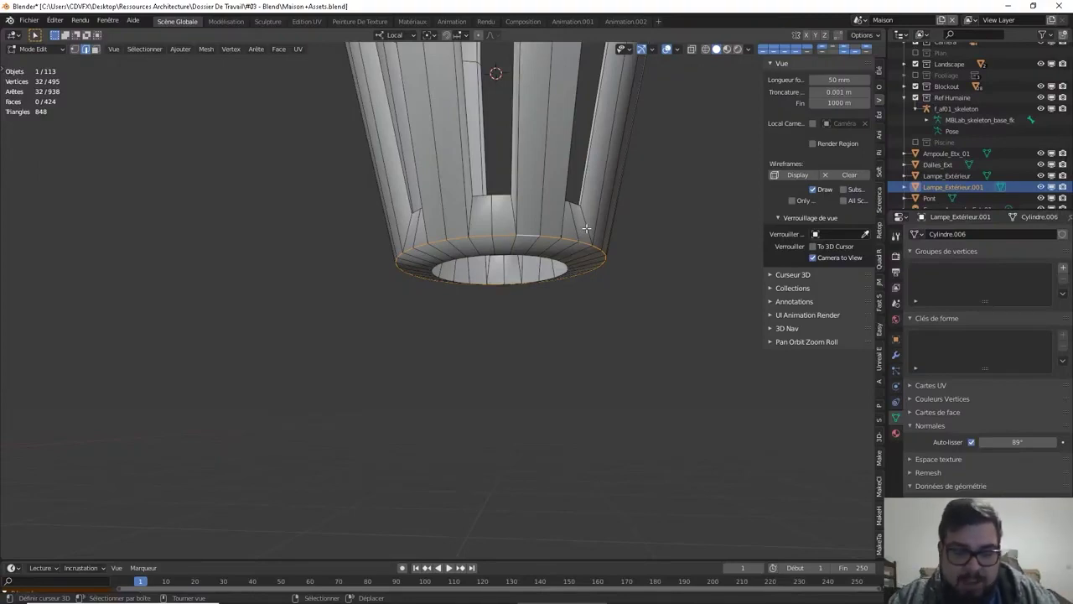
{"action": "key", "text": "ctrl+b"}
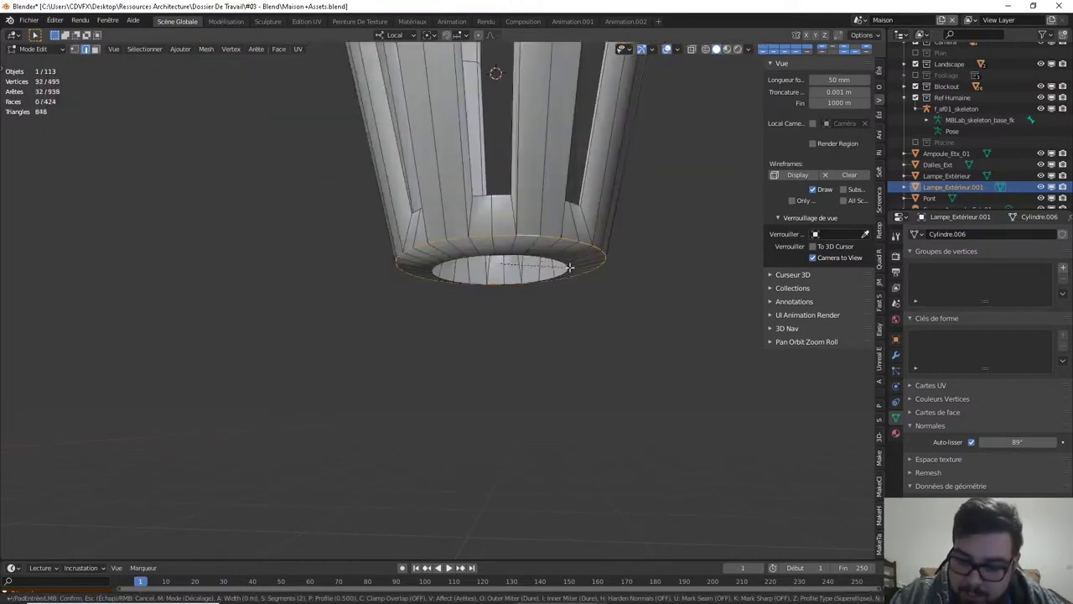
{"action": "left_click", "coordinate": [568, 267]}
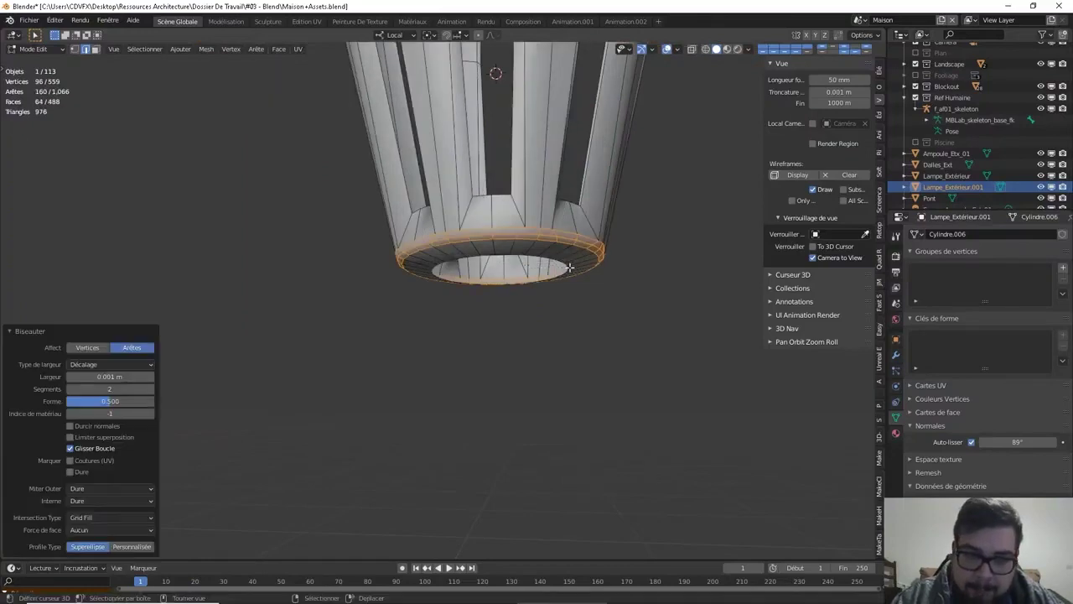
{"action": "middle_click_drag", "start_coordinate": [645, 192], "coordinate": [427, 175]}
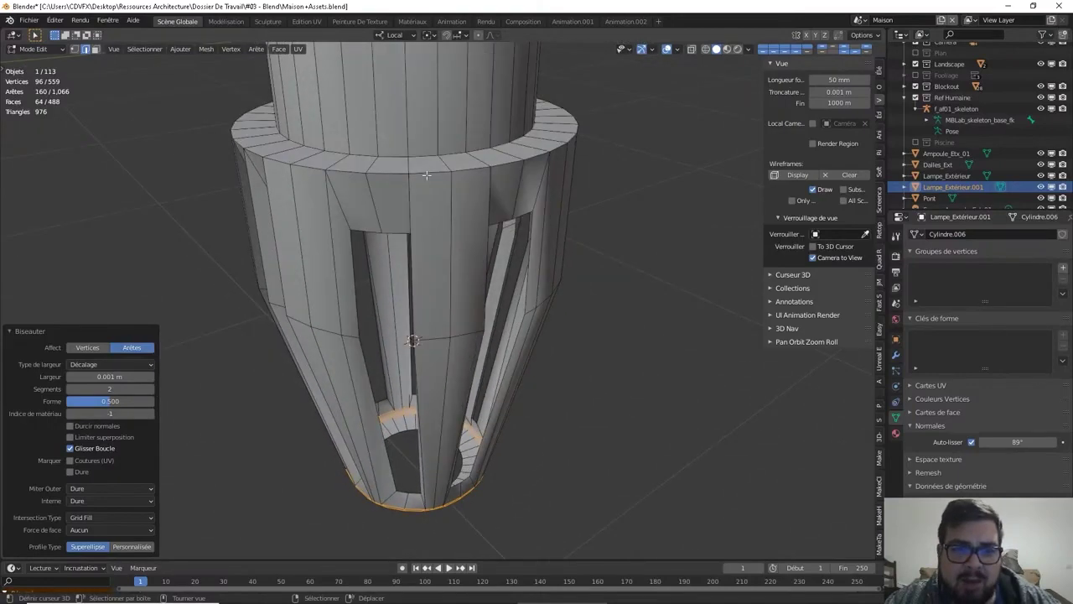
Bevel the full outer rim edge loop of the lantern's lower collar by about 0.001 m with two segments
{"action": "right_click", "coordinate": [426, 175]}
{"action": "right_click", "coordinate": [470, 169], "text": "ctrl"}
{"action": "right_click", "coordinate": [346, 173], "text": "ctrl"}
{"action": "middle_click_drag", "start_coordinate": [346, 173], "coordinate": [403, 169]}
{"action": "right_click", "coordinate": [401, 179], "text": "ctrl"}
{"action": "key", "text": "ctrl+z"}
{"action": "right_click", "coordinate": [411, 178], "text": "ctrl"}
{"action": "right_click", "coordinate": [473, 179], "text": "ctrl"}
{"action": "right_click", "coordinate": [476, 144], "text": "ctrl"}
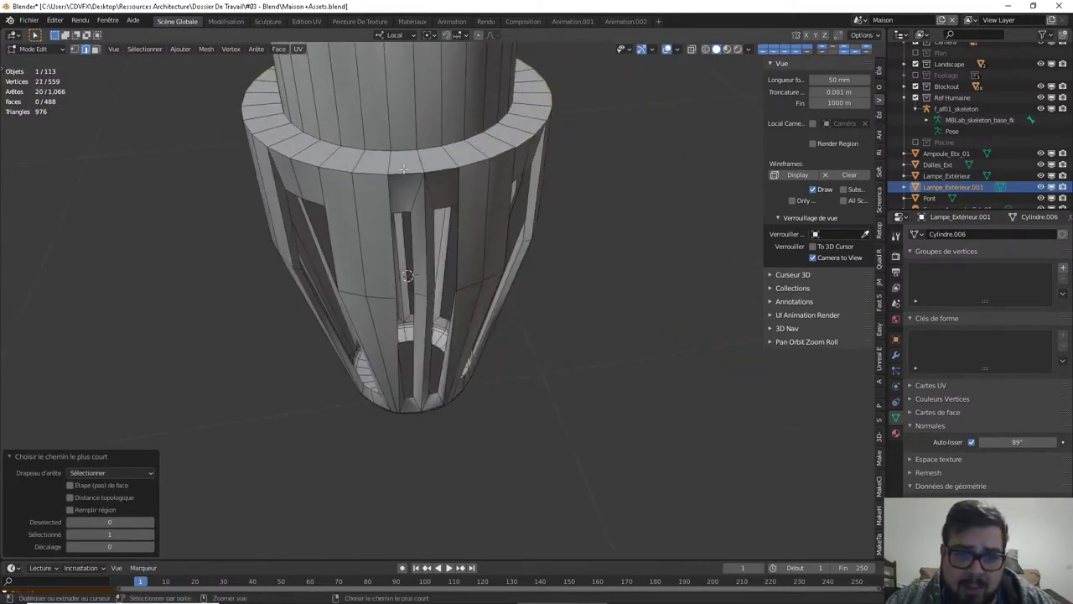
{"action": "right_click", "coordinate": [506, 149], "text": "ctrl"}
{"action": "middle_click_drag", "start_coordinate": [506, 150], "coordinate": [451, 168]}
{"action": "right_click", "coordinate": [357, 191], "text": "ctrl"}
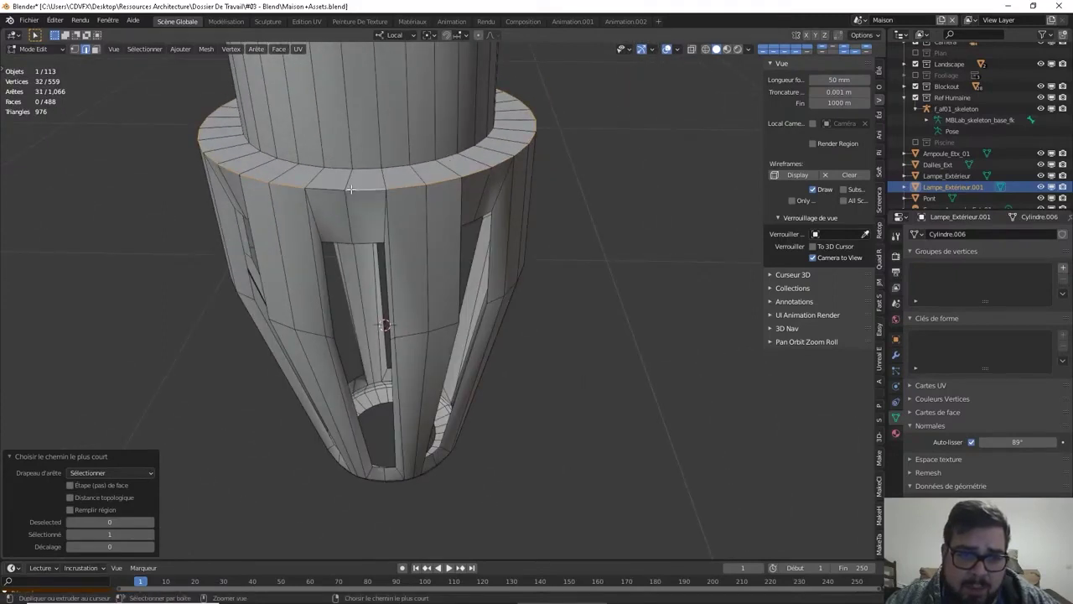
{"action": "right_click", "coordinate": [311, 186], "text": "ctrl"}
{"action": "key", "text": "ctrl+b"}
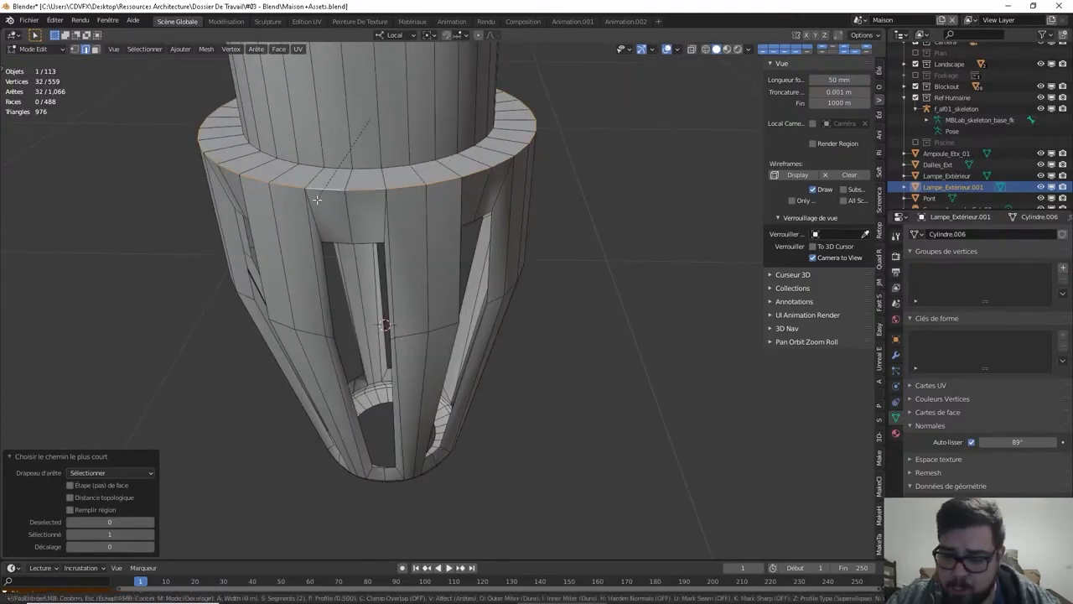
{"action": "left_click", "coordinate": [317, 199]}
Bevel the edge loop where the cylindrical body meets the lower collar by about 0.001 m with two segments
{"action": "middle_click_drag", "start_coordinate": [319, 199], "coordinate": [360, 220]}
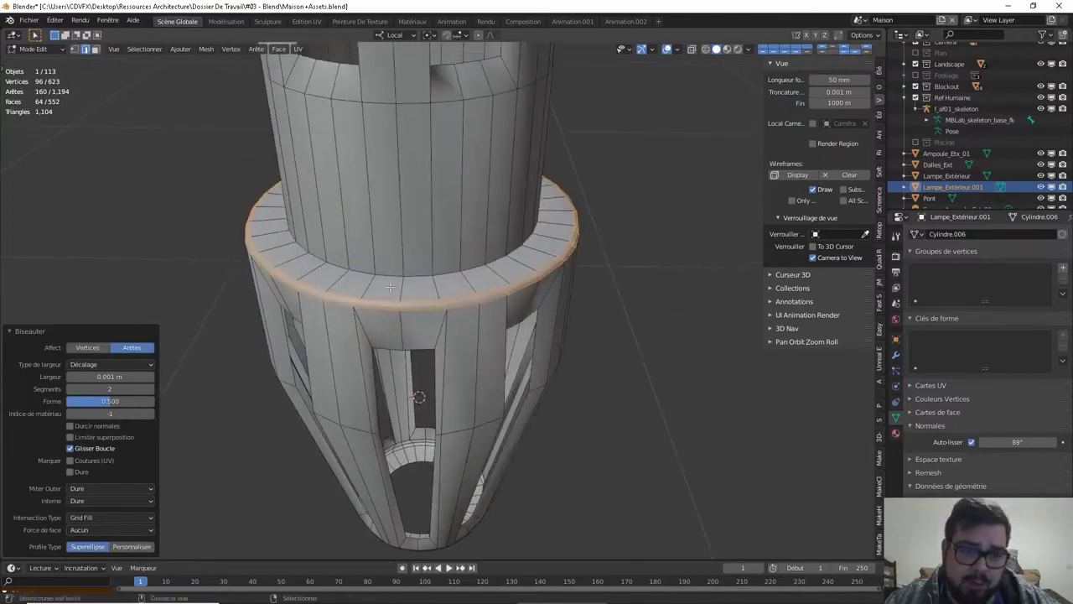
{"action": "left_click", "coordinate": [386, 277], "text": "alt"}
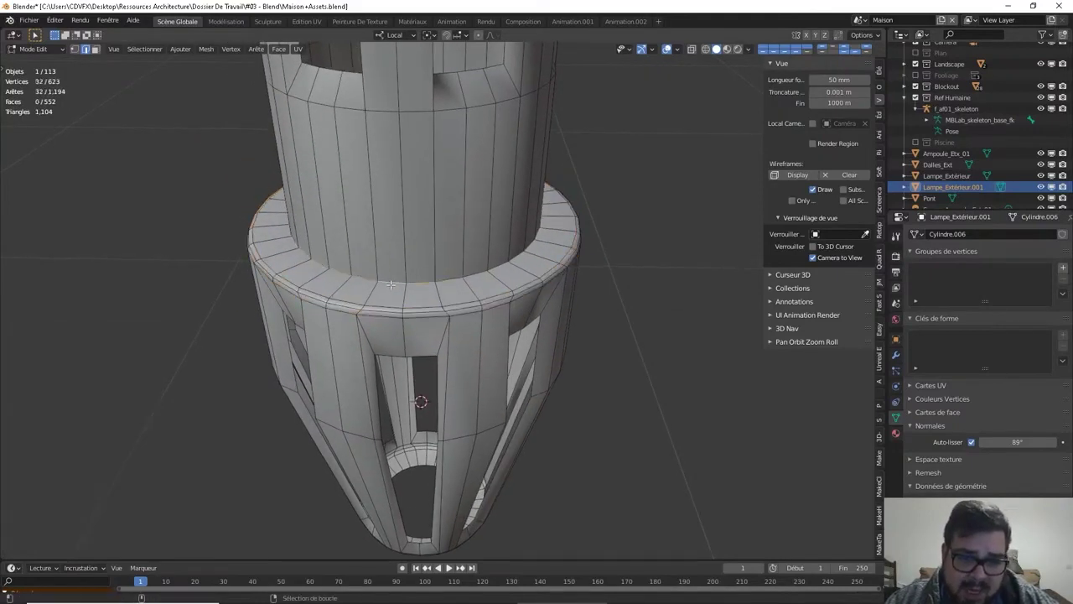
{"action": "key", "text": "ctrl+b"}
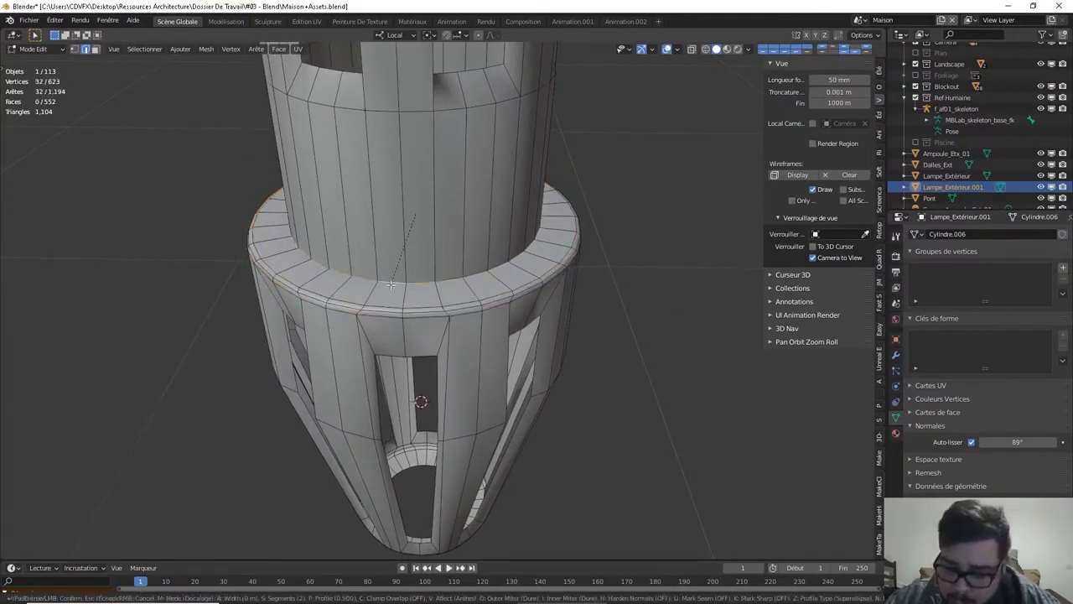
{"action": "left_click", "coordinate": [390, 285]}
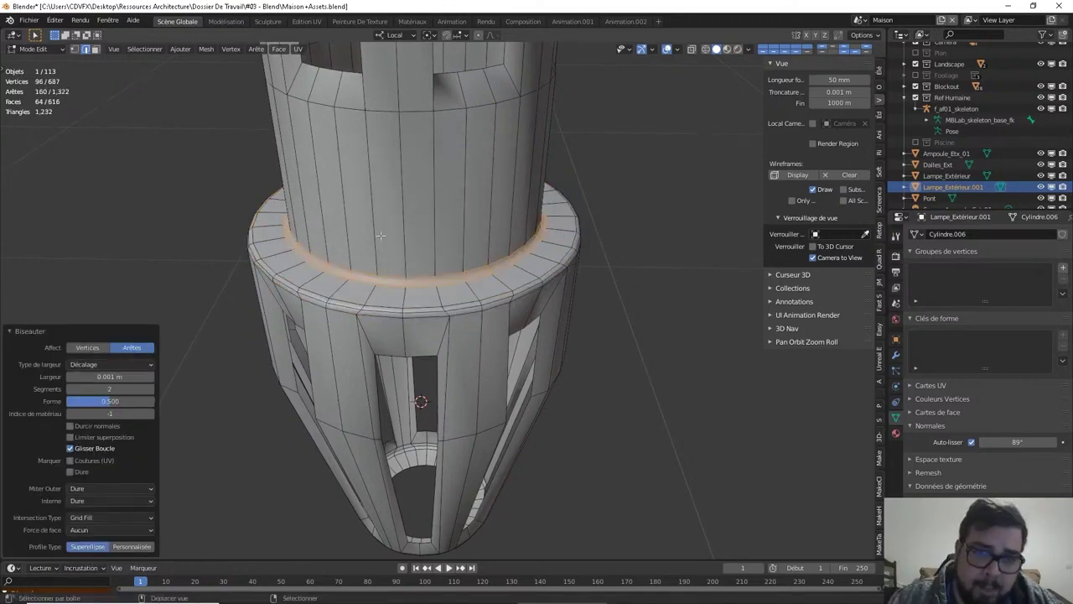
Bevel the outer rim edge loop at the top of the windowed cylinder with two segments
{"action": "middle_click_drag", "start_coordinate": [391, 285], "coordinate": [400, 199]}
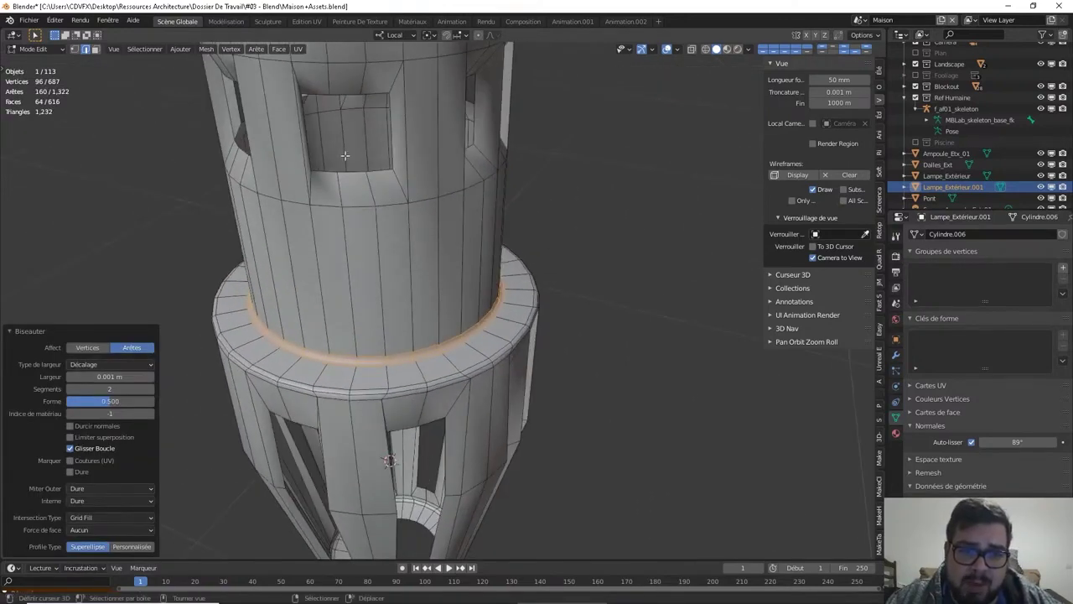
{"action": "middle_click_drag", "start_coordinate": [345, 156], "coordinate": [346, 197]}
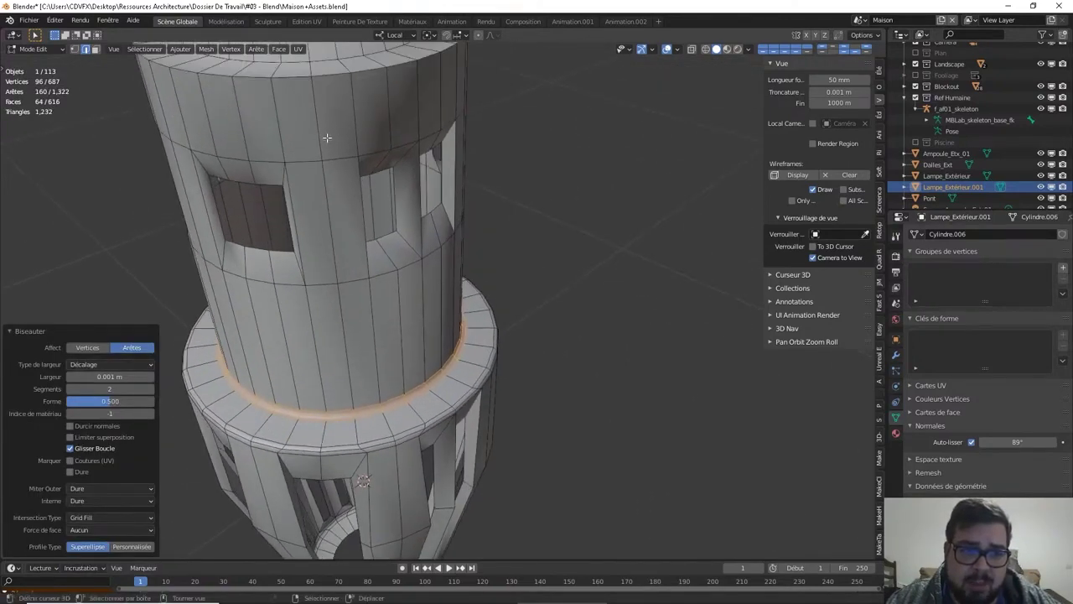
{"action": "middle_click_drag", "start_coordinate": [327, 137], "coordinate": [628, 120]}
{"action": "left_click", "coordinate": [354, 191]}
{"action": "left_click", "coordinate": [355, 188], "text": "shift"}
{"action": "left_click", "coordinate": [383, 136], "text": "ctrl"}
{"action": "middle_click_drag", "start_coordinate": [539, 167], "coordinate": [503, 181]}
{"action": "left_click", "coordinate": [500, 166]}
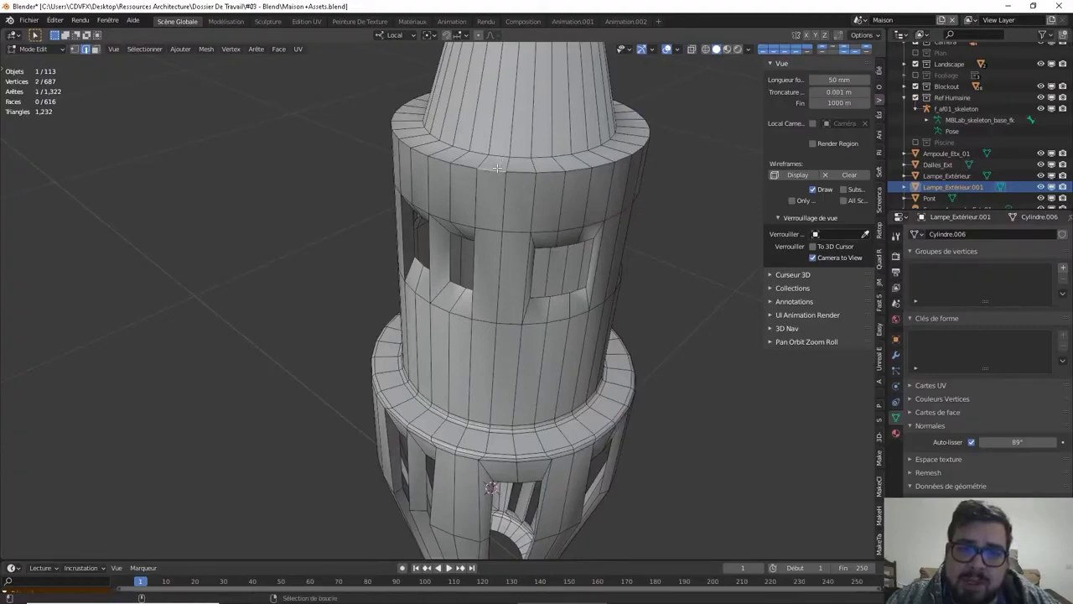
{"action": "left_click", "coordinate": [500, 167], "text": "alt"}
{"action": "key", "text": "ctrl+b"}
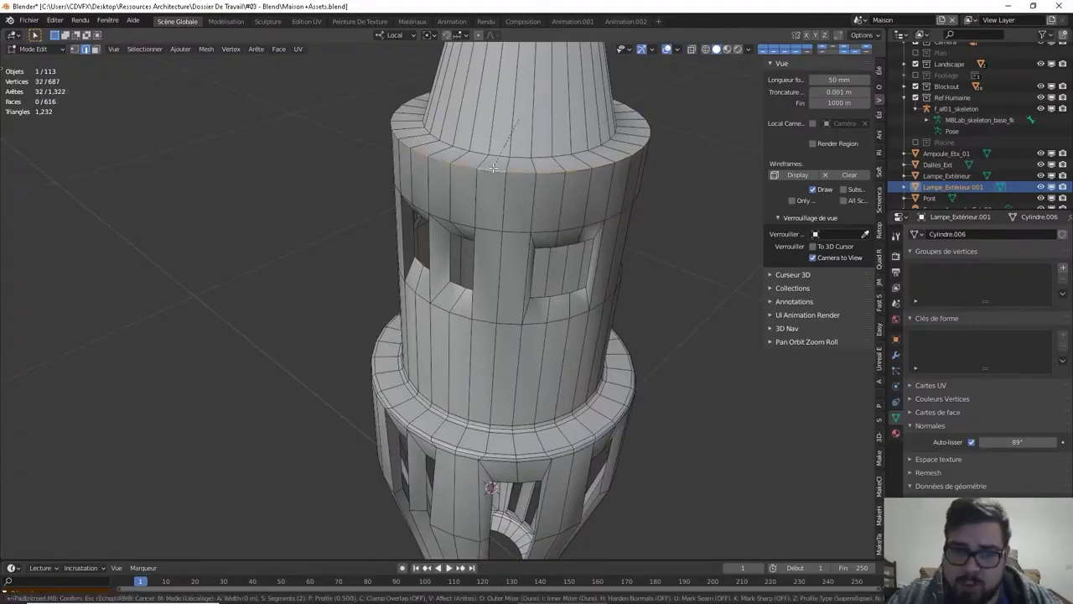
{"action": "left_click", "coordinate": [494, 169]}
Bevel the edge loop at the base of the cone by about 0.001 m with two segments
{"action": "left_click", "coordinate": [519, 153], "text": "alt"}
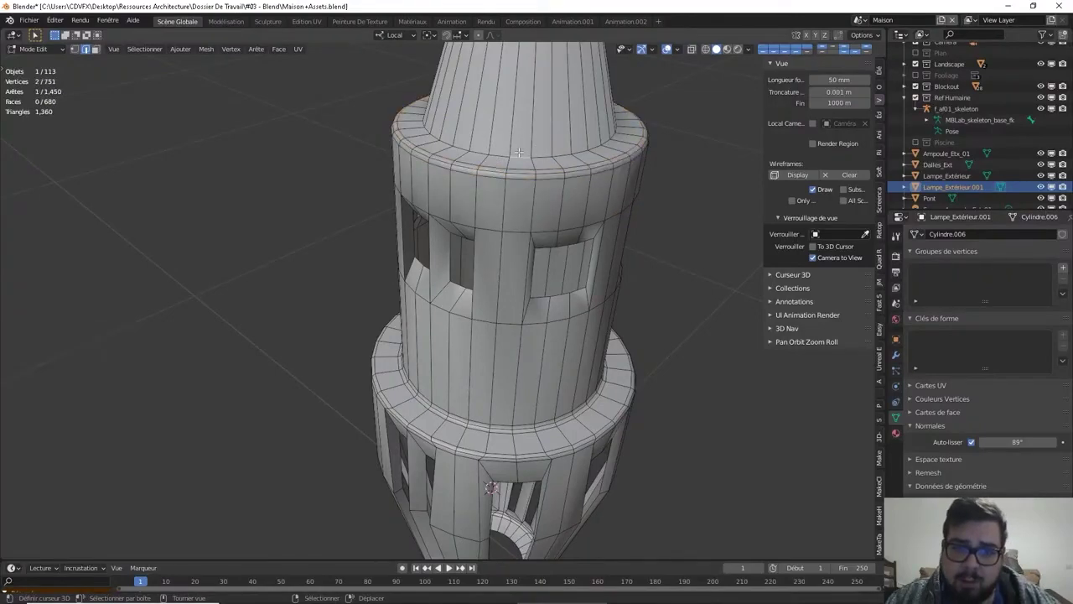
{"action": "key", "text": "ctrl+b"}
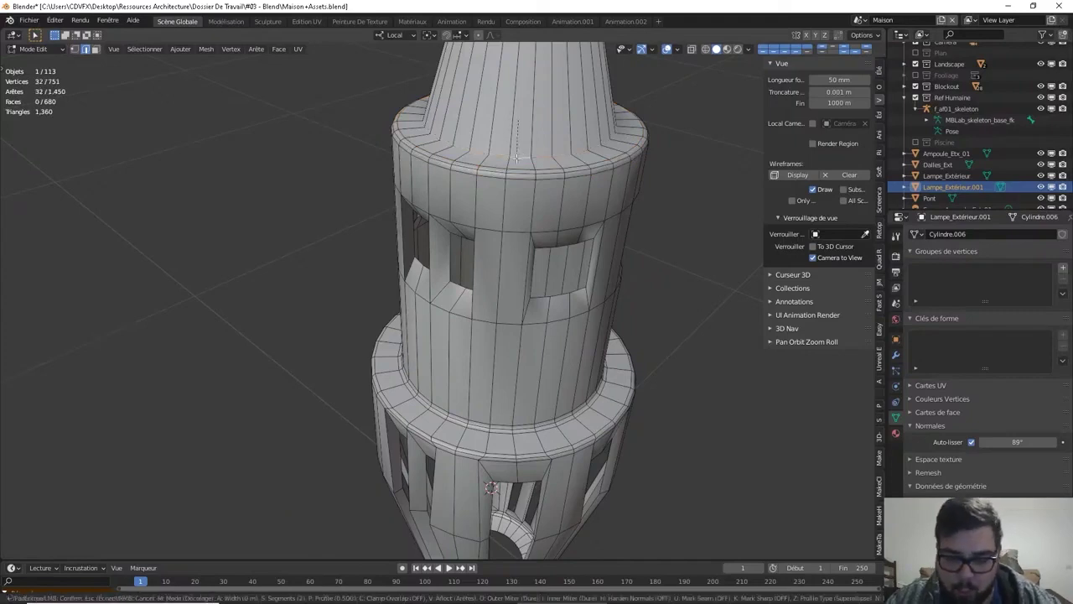
{"action": "left_click", "coordinate": [517, 157]}
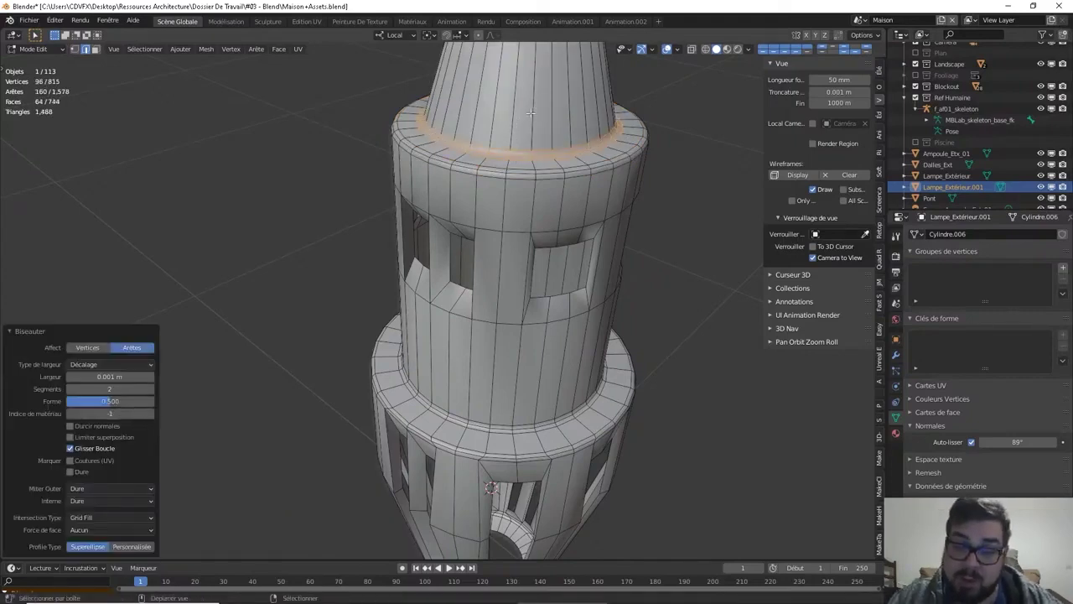
Select all the broken grid faces capping the cone's tip in top view and delete them
{"action": "middle_click_drag", "start_coordinate": [517, 157], "coordinate": [551, 322]}
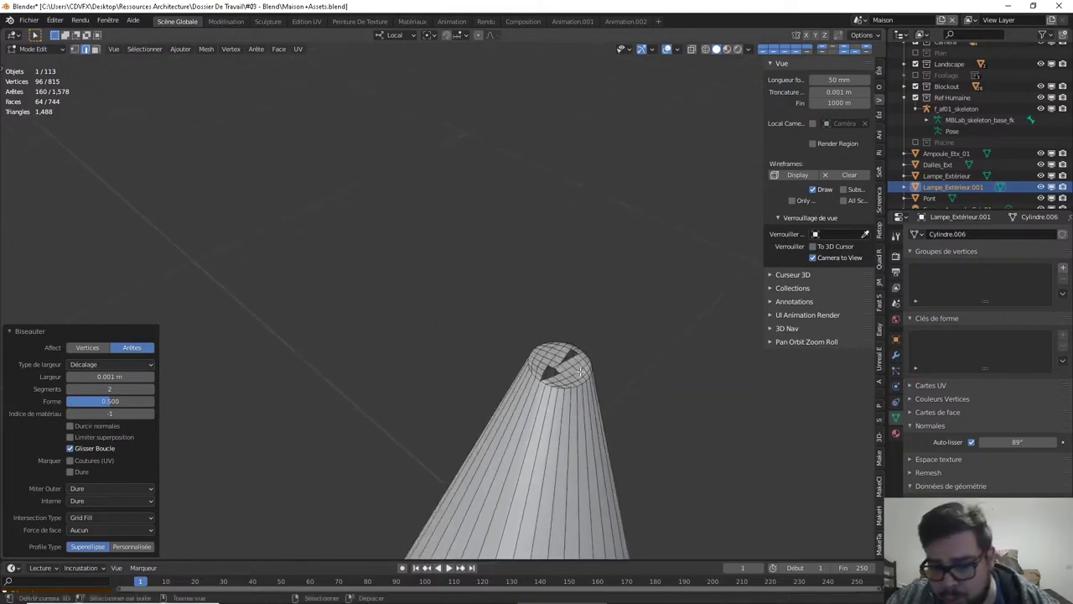
{"action": "key", "text": "KP_7"}
{"action": "scroll", "coordinate": [579, 336], "scroll_direction": "down", "scroll_amount": 2}
{"action": "scroll", "coordinate": [577, 287], "scroll_direction": "up", "scroll_amount": 4}
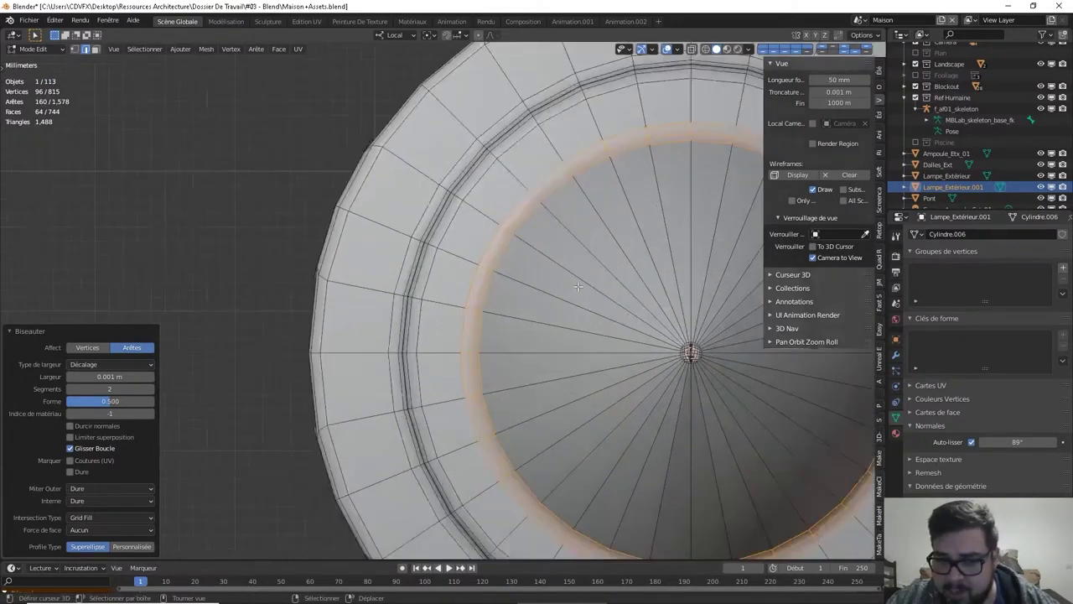
{"action": "scroll", "coordinate": [577, 287], "scroll_direction": "up", "scroll_amount": 6}
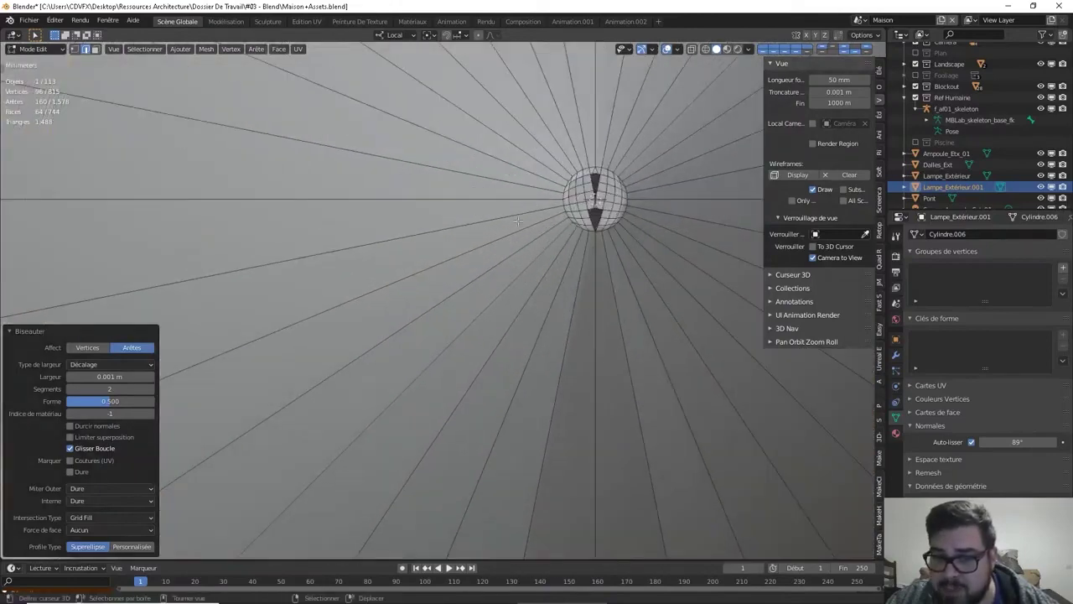
{"action": "scroll", "coordinate": [518, 220], "scroll_direction": "up", "scroll_amount": 4}
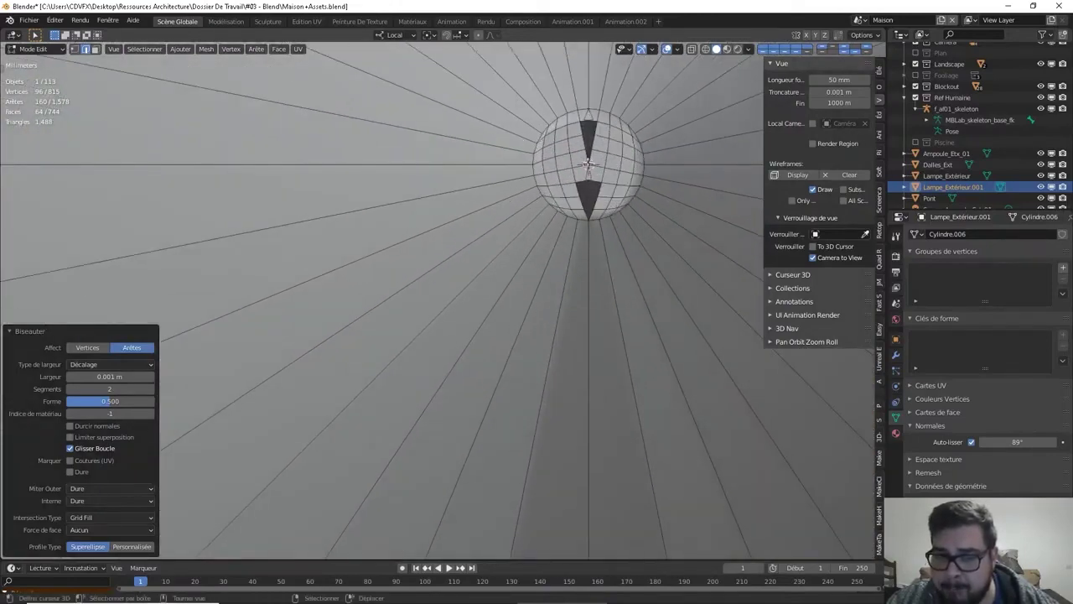
{"action": "left_click", "coordinate": [404, 164]}
{"action": "scroll", "coordinate": [405, 140], "scroll_direction": "up", "scroll_amount": 1}
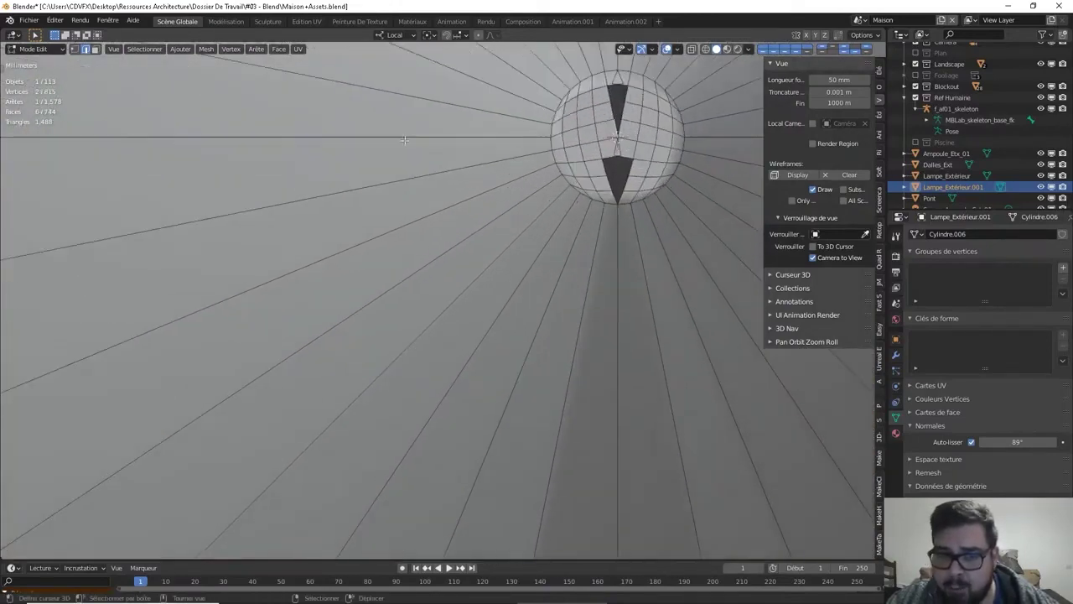
{"action": "left_click", "coordinate": [95, 49]}
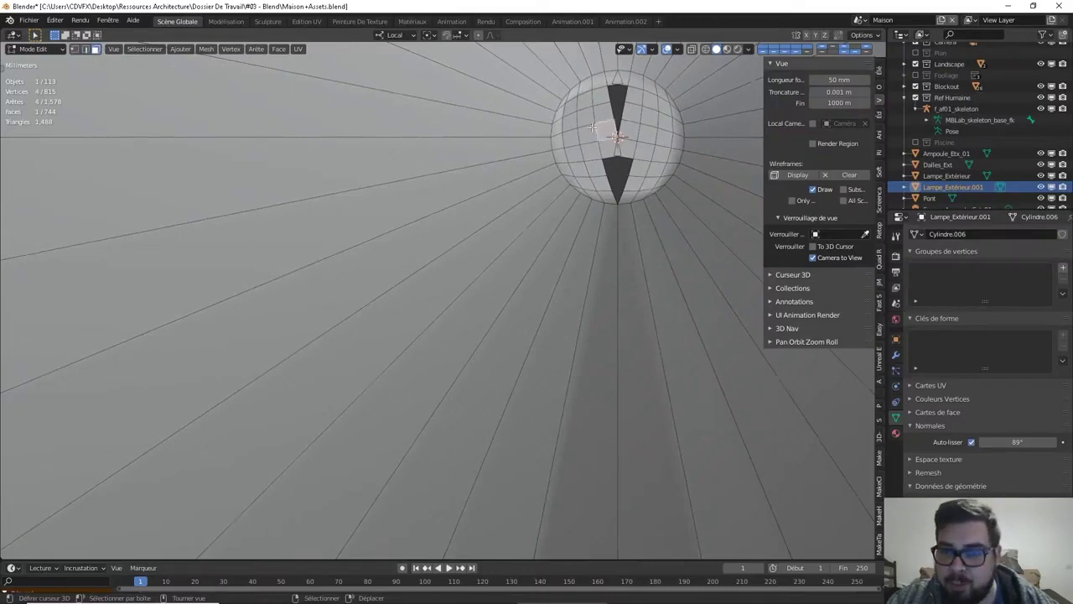
{"action": "key", "text": "ctrl+KP_Add"}
{"action": "key", "text": "ctrl+KP_Add"}
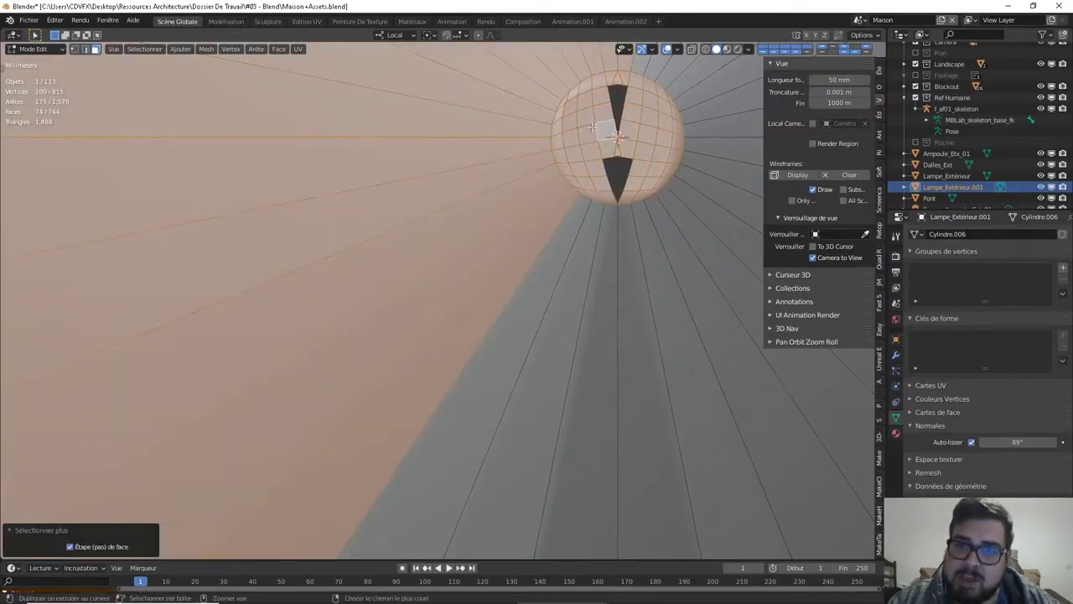
{"action": "key", "text": "ctrl+KP_Subtract"}
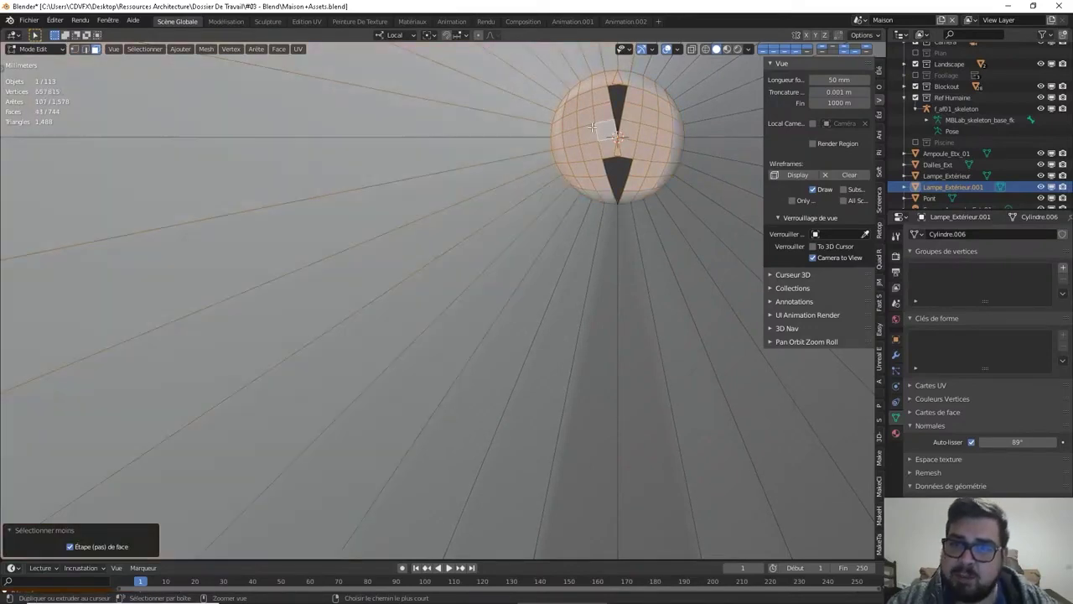
{"action": "left_click", "coordinate": [612, 203], "text": "ctrl"}
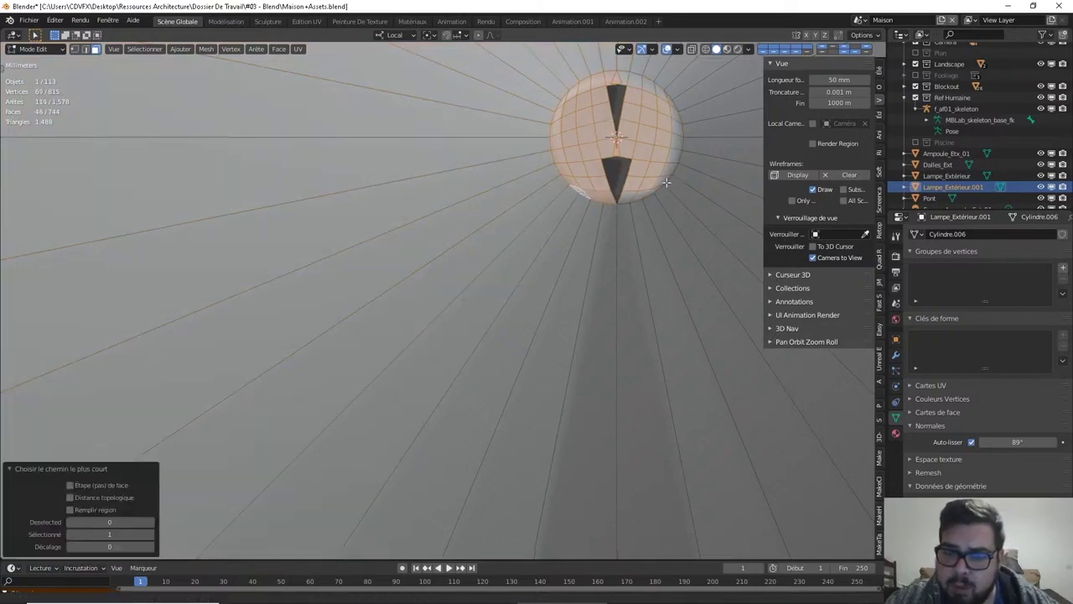
{"action": "left_click", "coordinate": [625, 199], "text": "ctrl"}
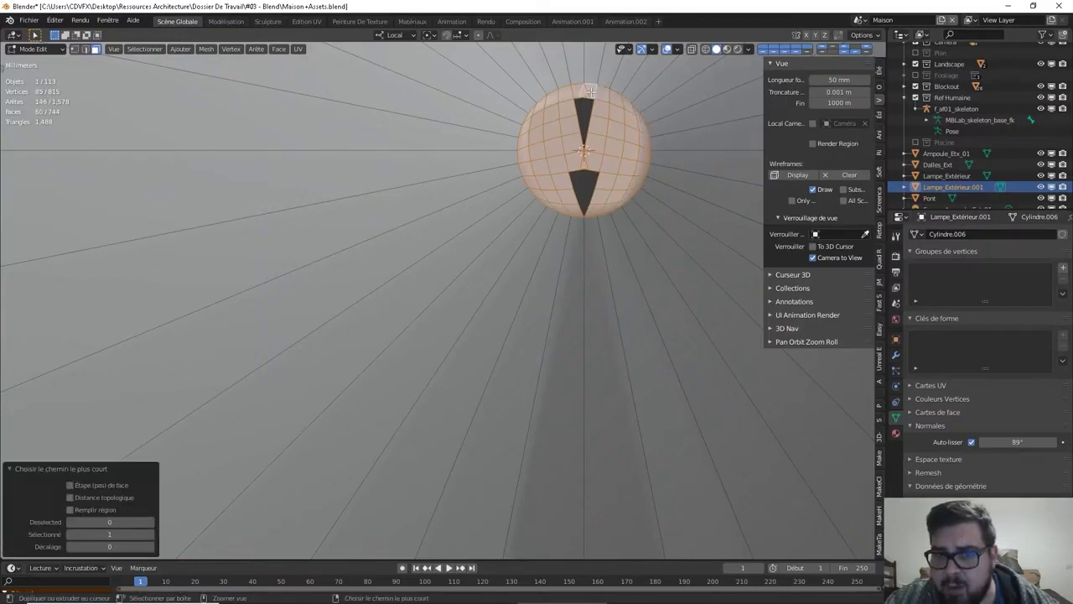
{"action": "key", "text": "x"}
{"action": "left_click", "coordinate": [612, 150]}
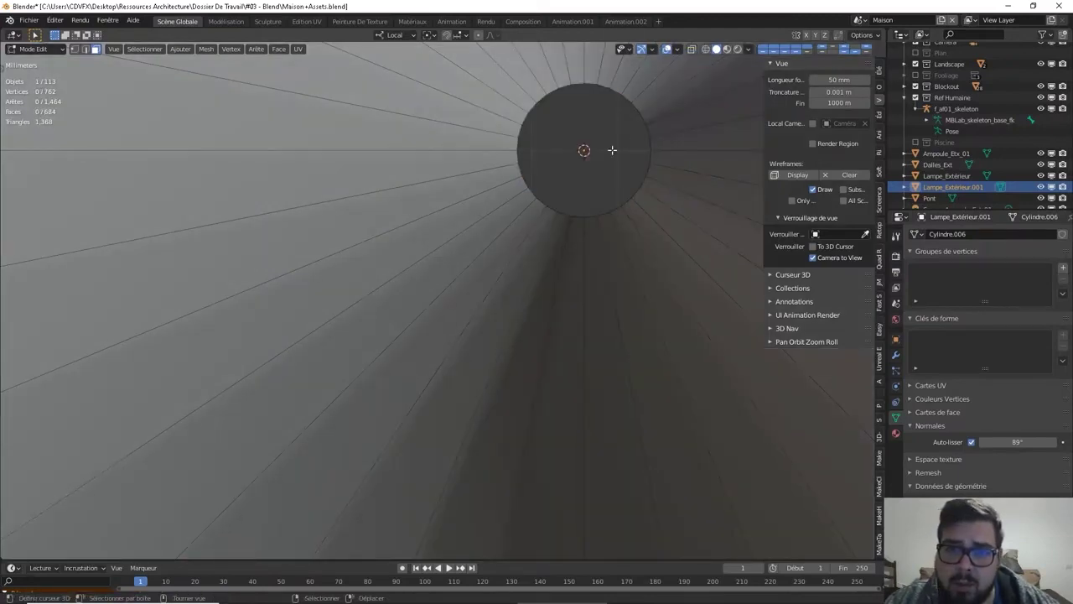
Grid-fill the open edge loop at the cone's tip with a span of 8 and adjust the offset to straighten the grid
{"action": "key", "text": "Tab"}
{"action": "key", "text": "Tab"}
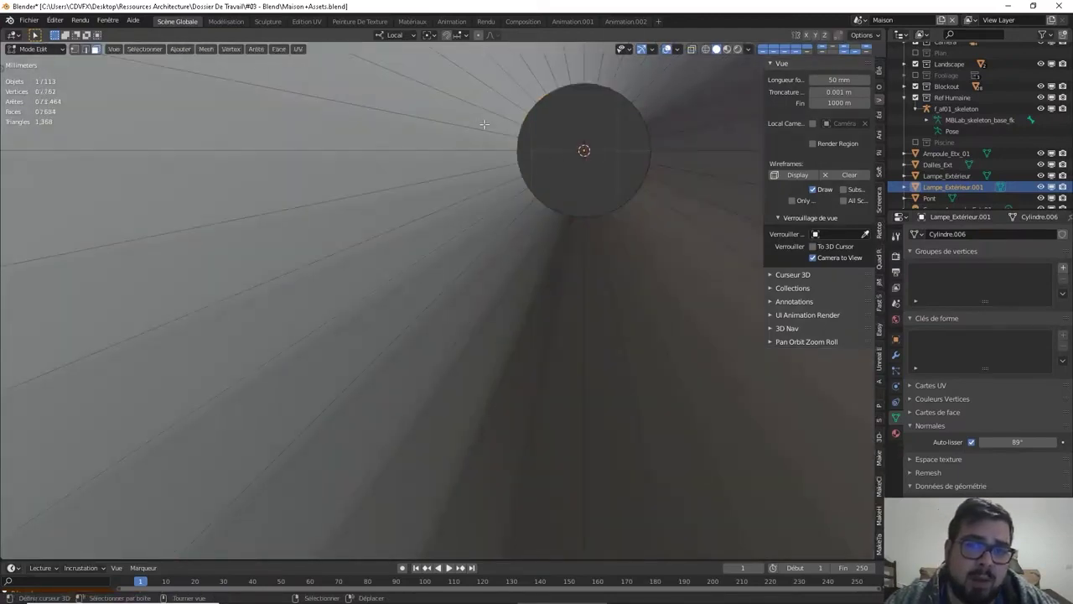
{"action": "left_click", "coordinate": [88, 49]}
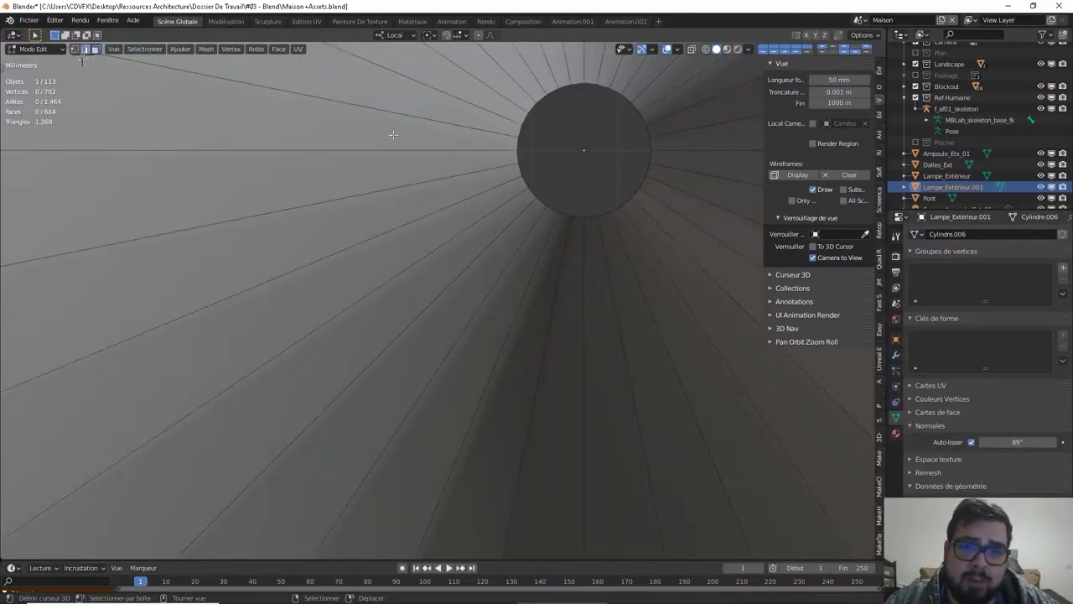
{"action": "left_click", "coordinate": [515, 141], "text": "alt"}
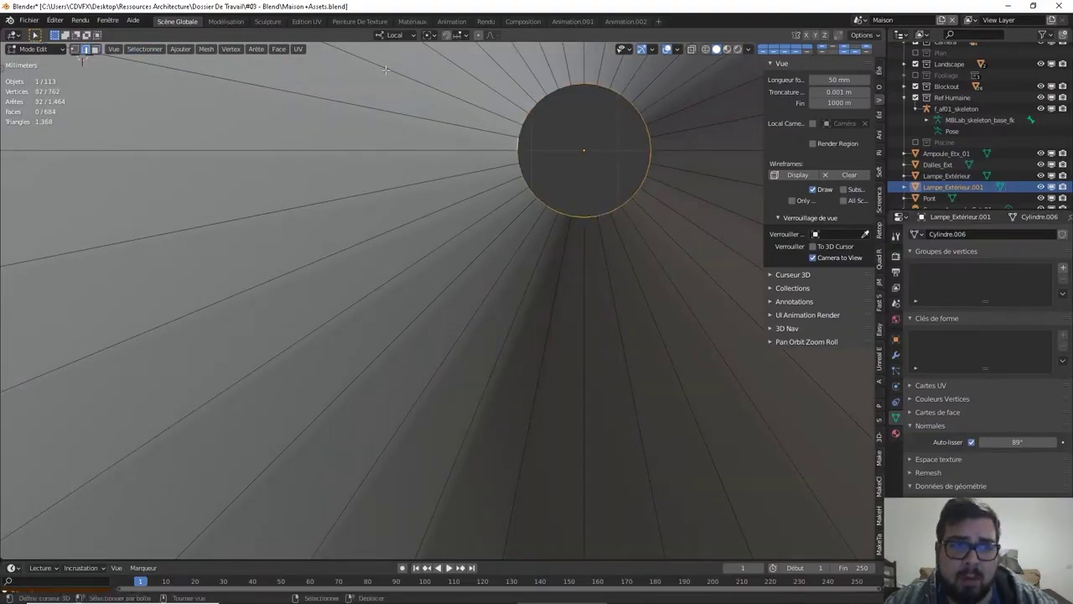
{"action": "left_click", "coordinate": [278, 49]}
{"action": "left_click", "coordinate": [314, 183]}
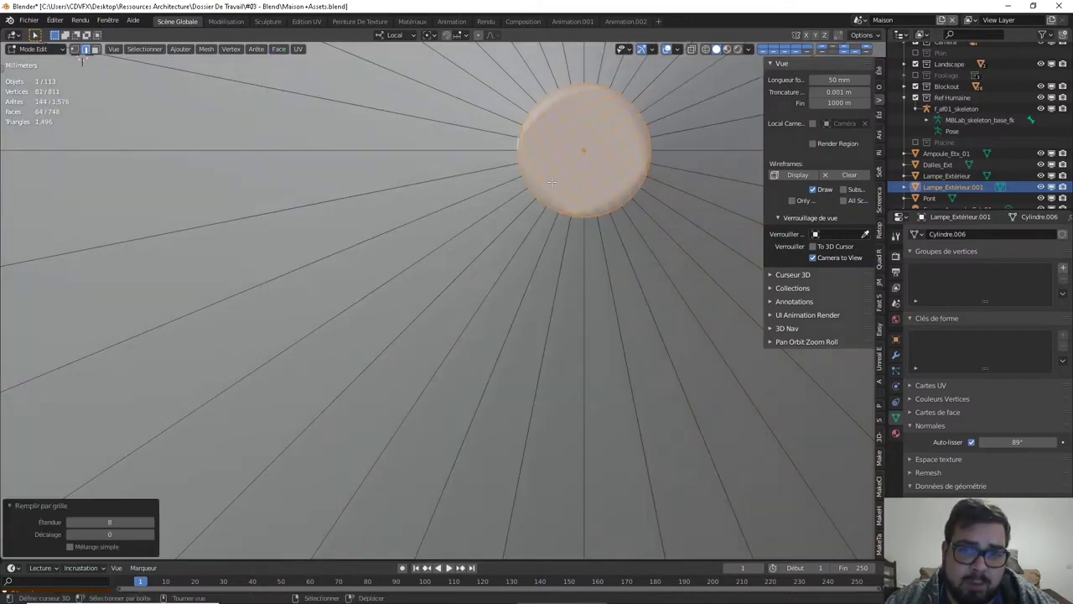
{"action": "left_click", "coordinate": [153, 535]}
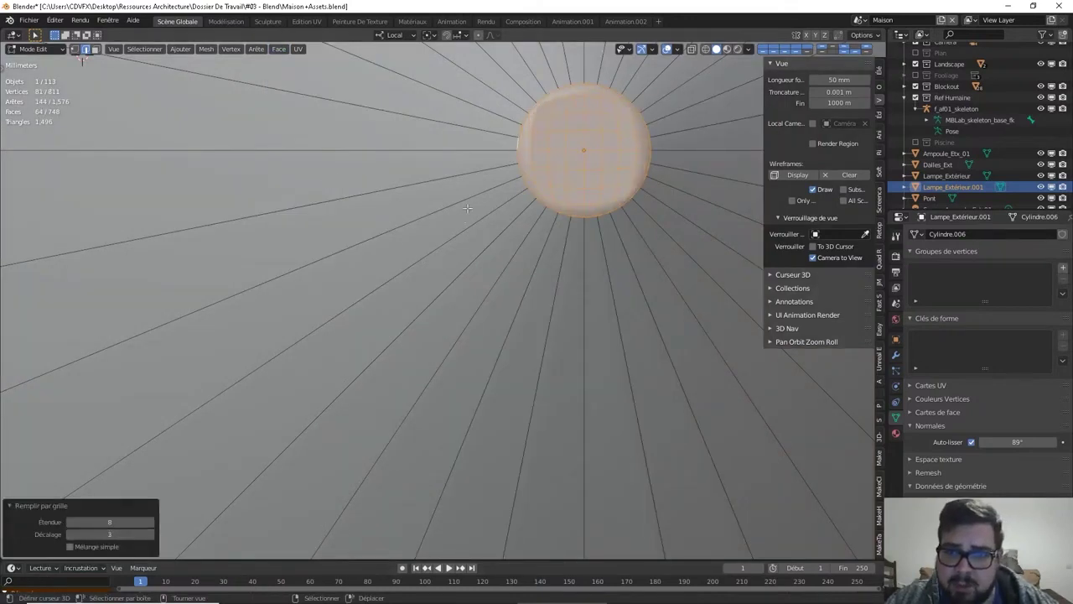
Bevel the circular rim of the cone tip's cap with two segments and return to Object Mode
{"action": "left_click", "coordinate": [577, 219]}
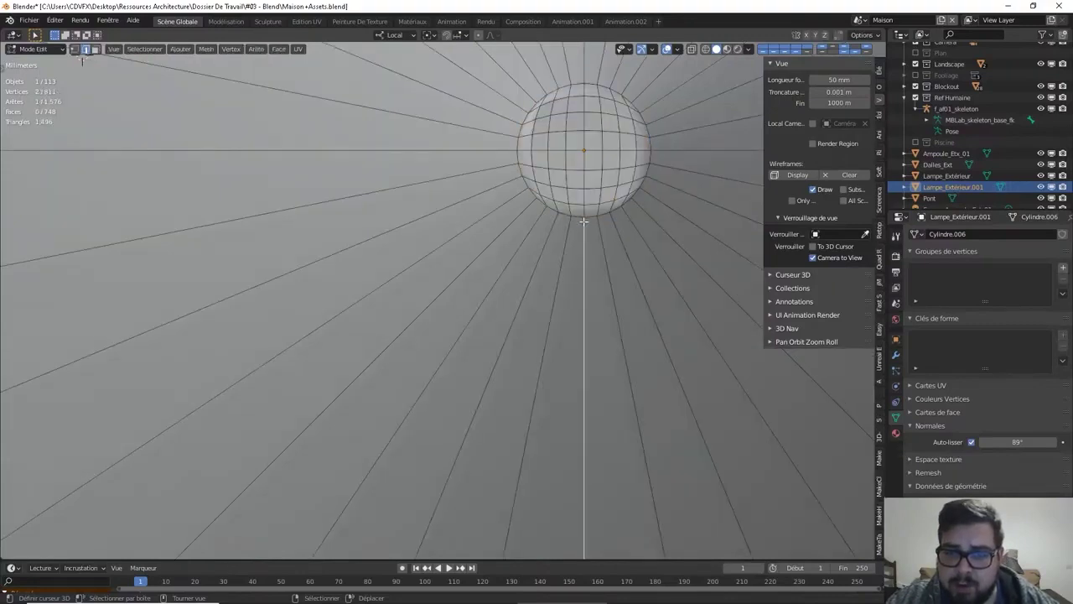
{"action": "key", "text": "alt+a"}
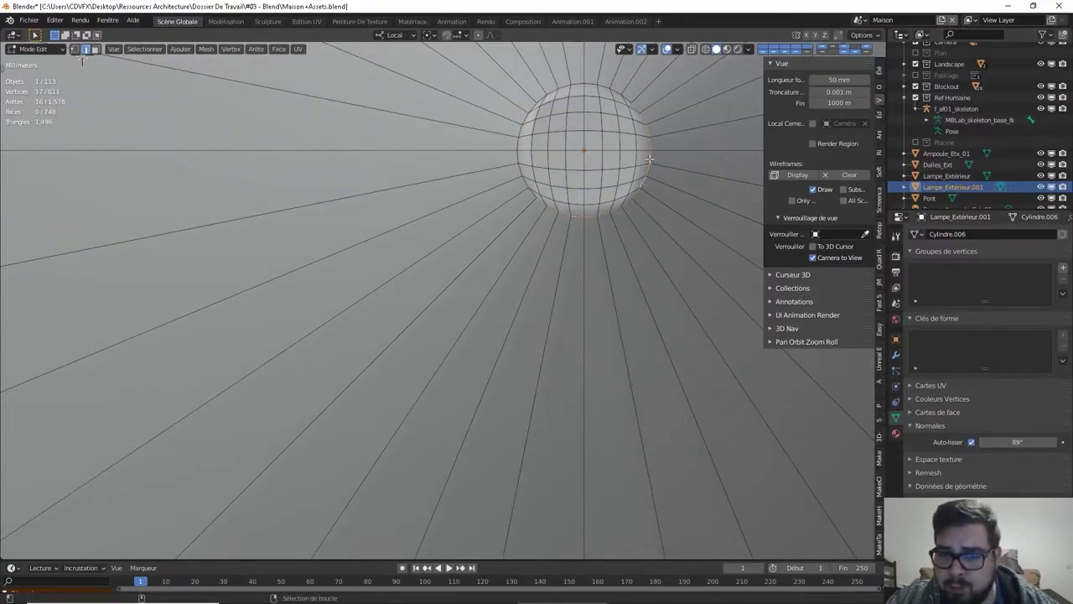
{"action": "left_click", "coordinate": [522, 129], "text": "alt+shift"}
{"action": "middle_click_drag", "start_coordinate": [530, 228], "coordinate": [472, 282], "text": "shift"}
{"action": "key", "text": "ctrl+b"}
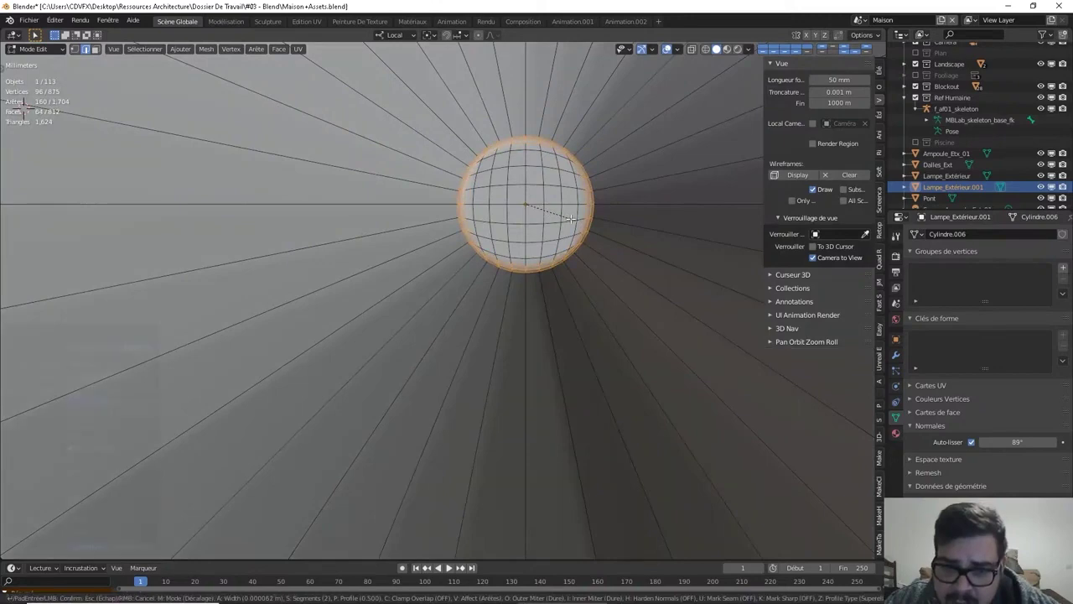
{"action": "left_click", "coordinate": [570, 218]}
{"action": "key", "text": "Tab"}
{"action": "scroll", "coordinate": [587, 226], "scroll_direction": "up", "scroll_amount": 6}
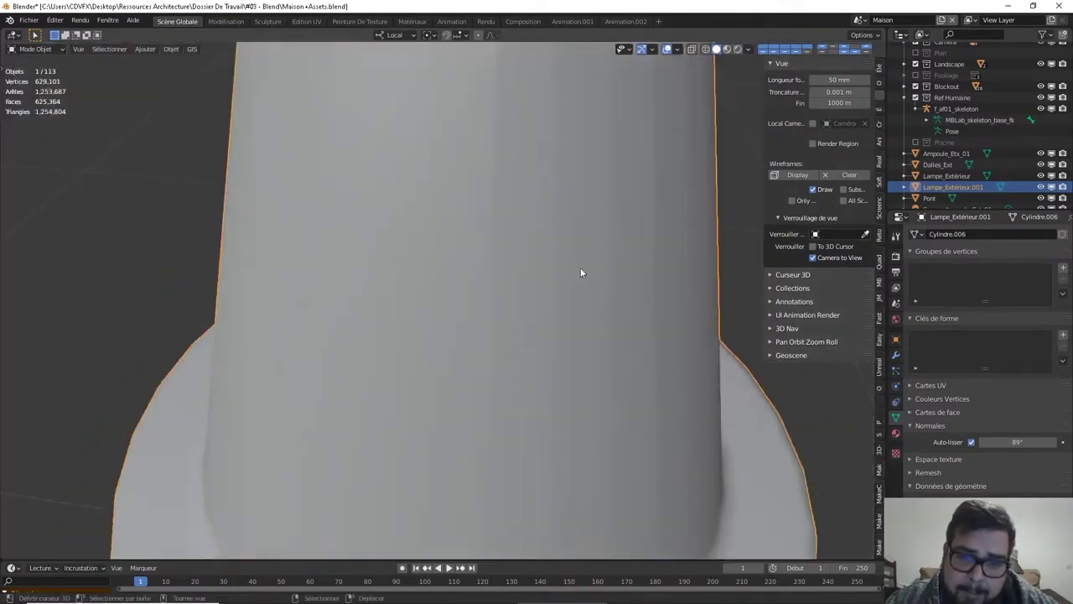
{"action": "scroll", "coordinate": [580, 273], "scroll_direction": "down", "scroll_amount": 8}
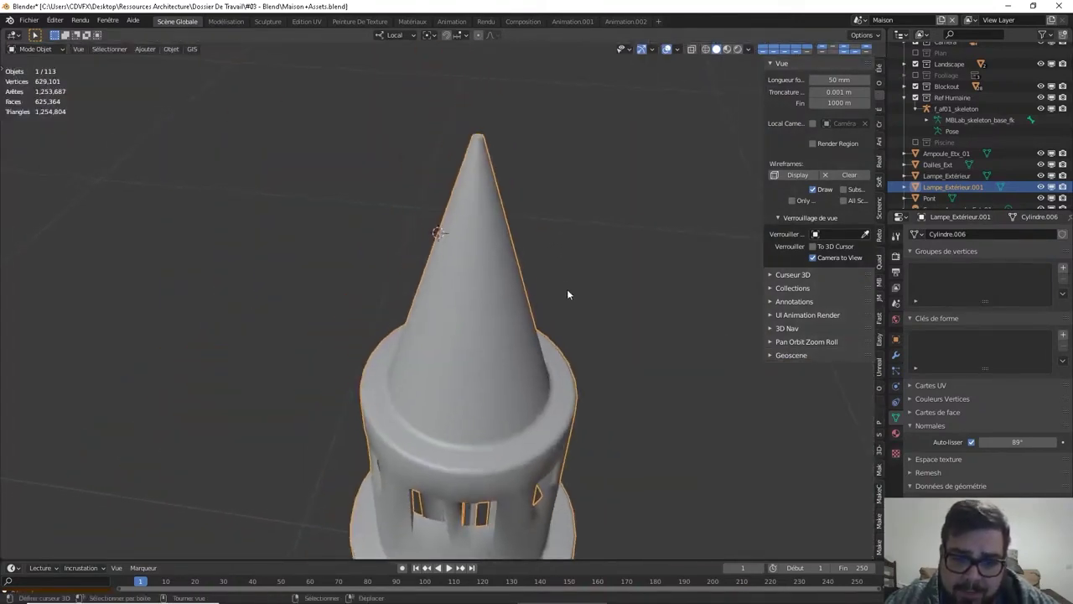
{"action": "mouse_move", "coordinate": [567, 294]}
{"action": "middle_mouse_down"}
{"action": "mouse_move", "coordinate": [491, 263]}
{"action": "mouse_move", "coordinate": [521, 226]}
{"action": "mouse_move", "coordinate": [461, 217]}
{"action": "mouse_move", "coordinate": [540, 173]}
{"action": "mouse_move", "coordinate": [557, 227]}
{"action": "middle_mouse_up"}
{"action": "right_click", "coordinate": [521, 226]}
{"action": "left_click", "coordinate": [516, 230]}
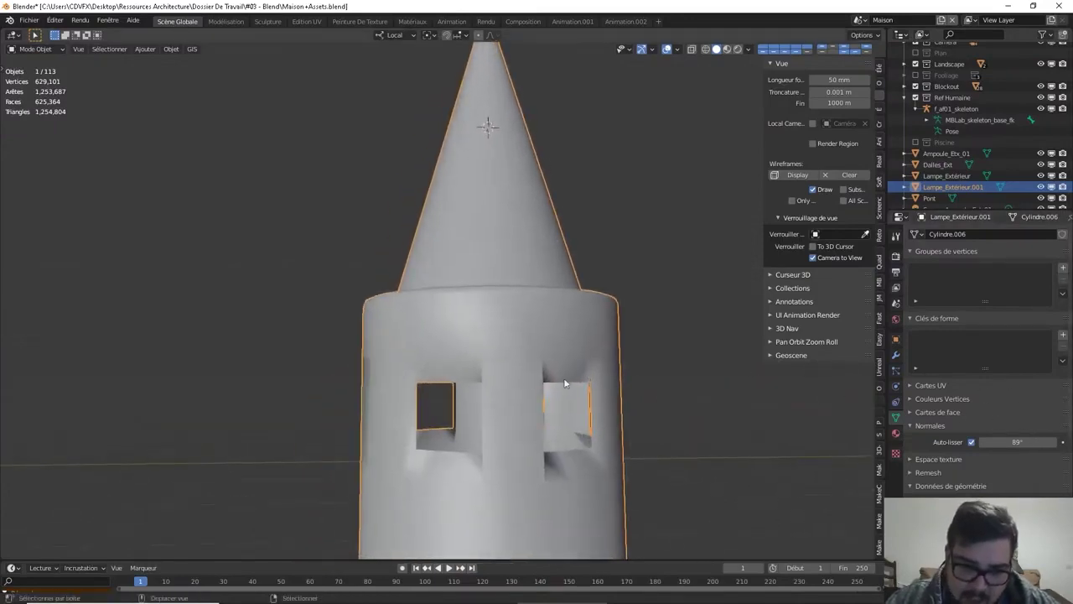
{"action": "middle_click_drag", "start_coordinate": [567, 381], "coordinate": [485, 310]}
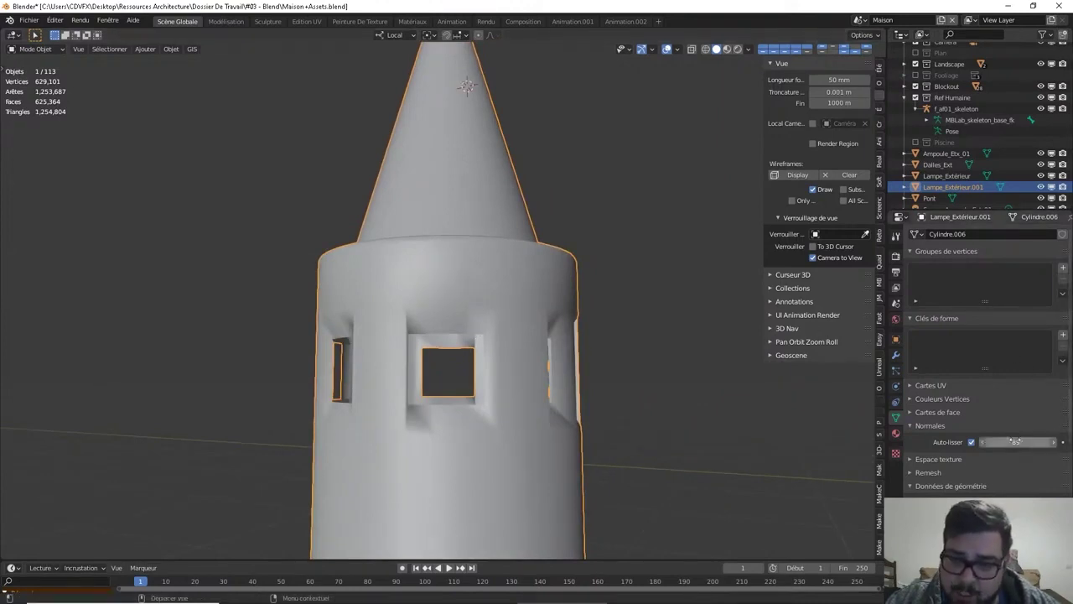
{"action": "middle_click_drag", "start_coordinate": [502, 347], "coordinate": [518, 319]}
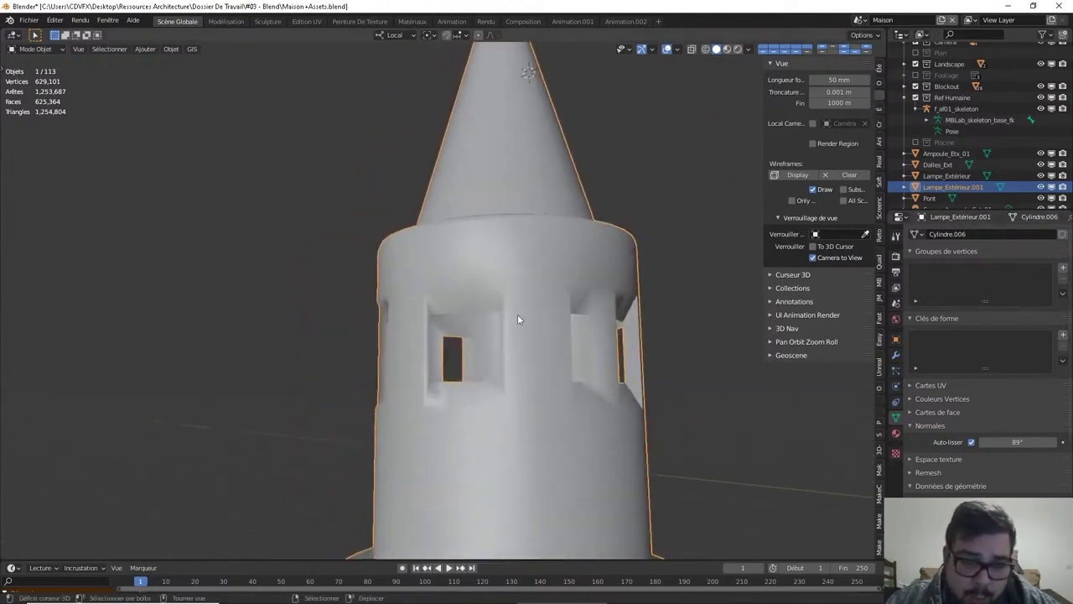
Select the eight inner faces around one upper window opening in face mode, shade them flat and return to Object Mode
{"action": "key", "text": "Tab"}
{"action": "scroll", "coordinate": [424, 313], "scroll_direction": "up", "scroll_amount": 2}
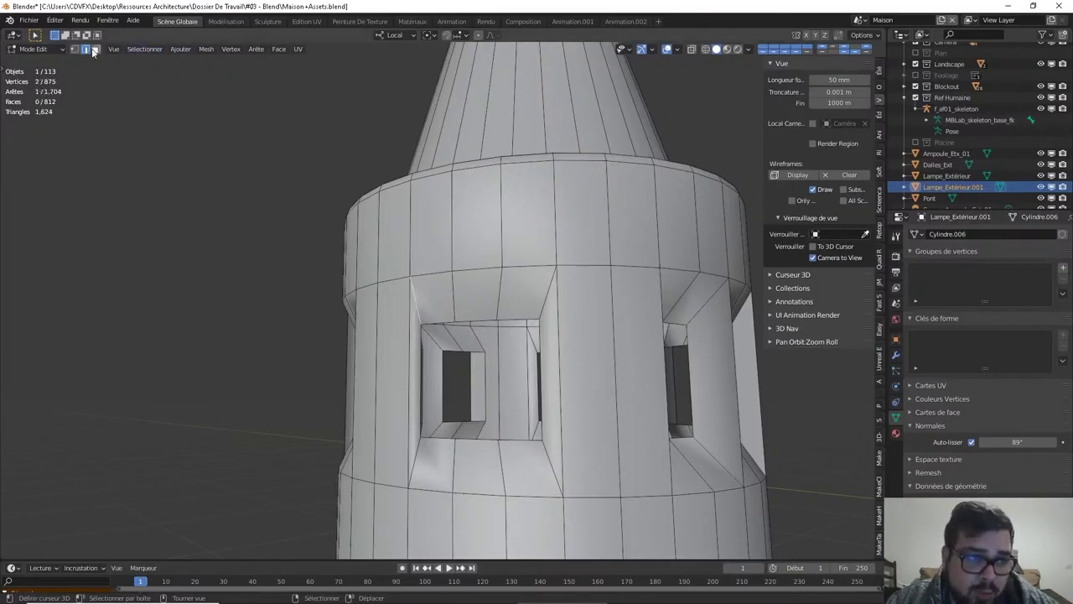
{"action": "left_click", "coordinate": [328, 155]}
{"action": "left_click", "coordinate": [434, 310]}
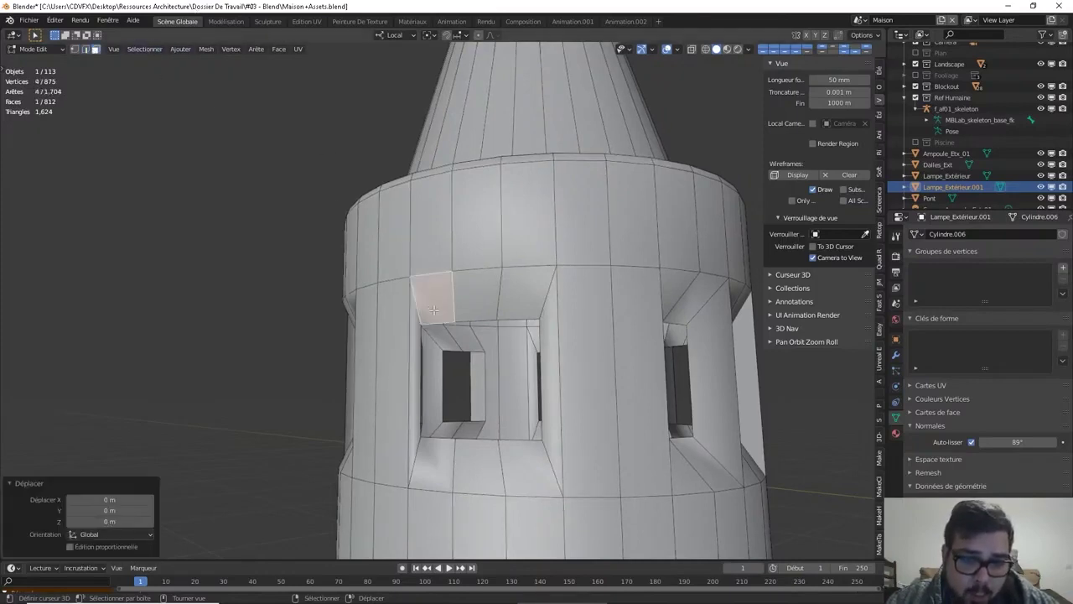
{"action": "left_click", "coordinate": [487, 296], "text": "shift"}
{"action": "left_click", "coordinate": [526, 294], "text": "shift"}
{"action": "middle_click_drag", "start_coordinate": [530, 297], "coordinate": [557, 307]}
{"action": "left_click", "coordinate": [585, 359], "text": "shift"}
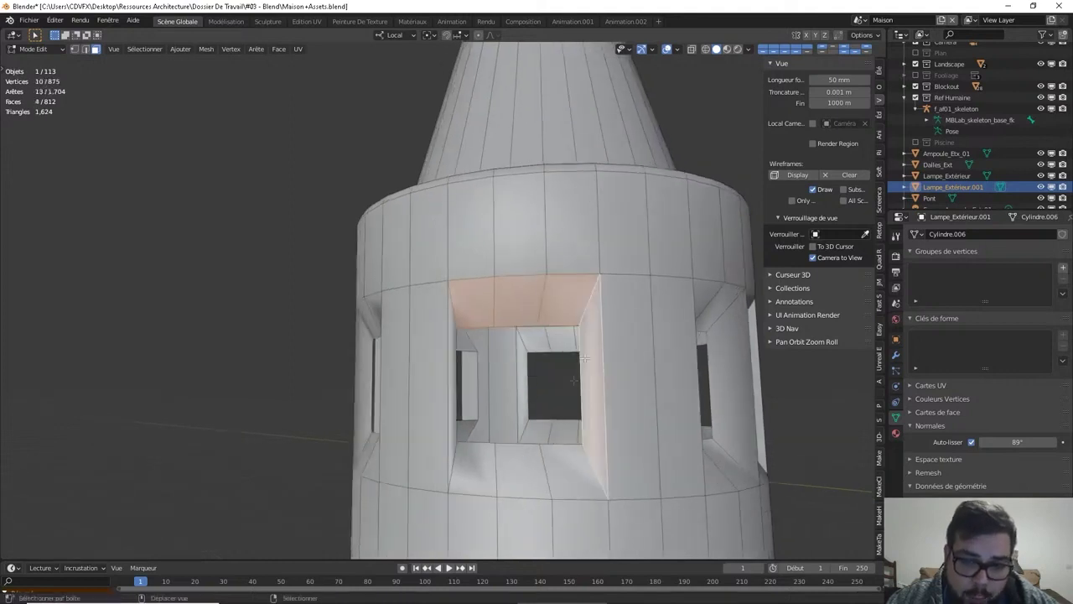
{"action": "left_click", "coordinate": [570, 473], "text": "shift"}
{"action": "left_click", "coordinate": [533, 472], "text": "shift"}
{"action": "left_click", "coordinate": [466, 453], "text": "shift"}
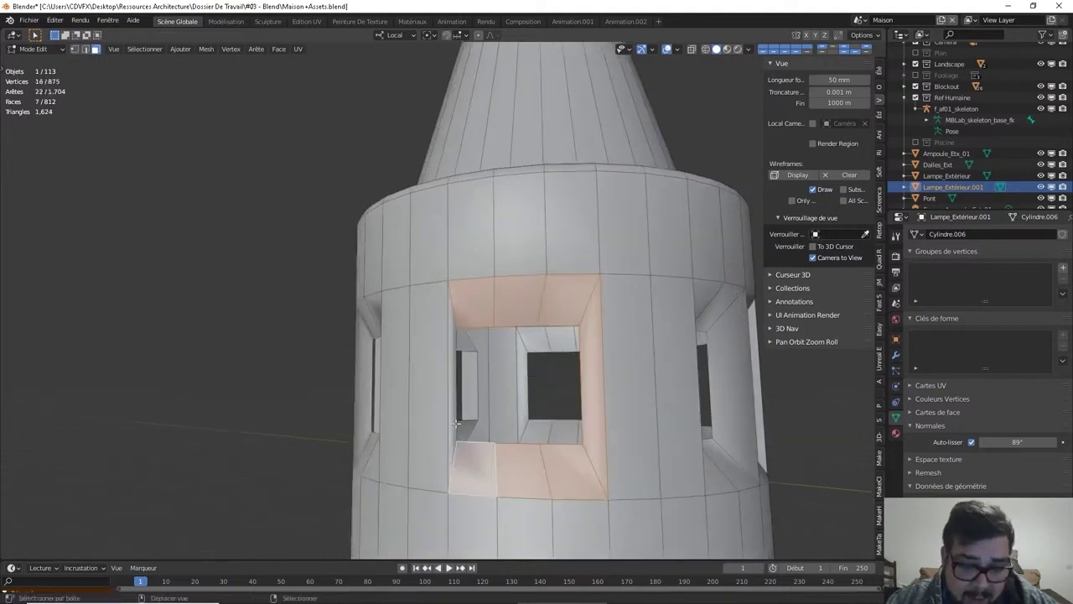
{"action": "left_click", "coordinate": [455, 424], "text": "shift"}
{"action": "right_click", "coordinate": [449, 410]}
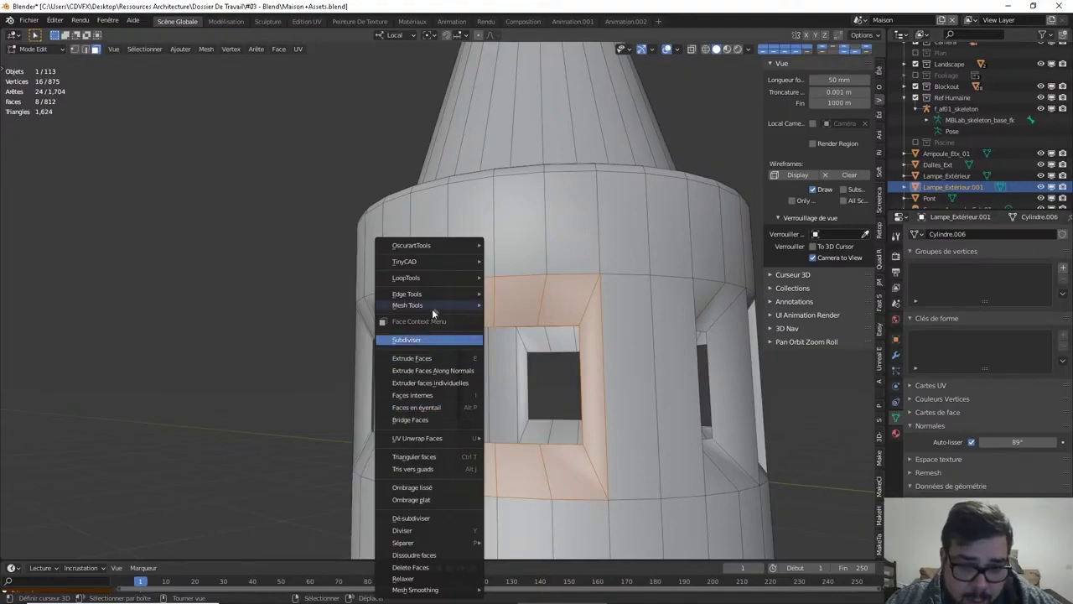
{"action": "left_click", "coordinate": [413, 487]}
{"action": "key", "text": "Tab"}
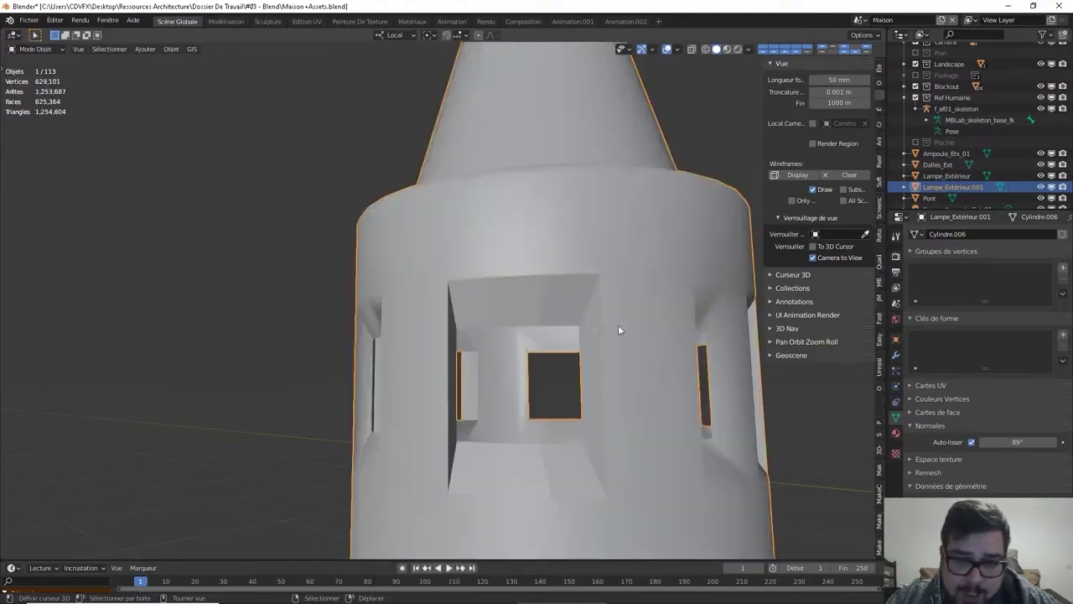
Return to Edit Mode, select the six inner faces of another upper window opening and shade them flat
{"action": "scroll", "coordinate": [581, 344], "scroll_direction": "down", "scroll_amount": 2}
{"action": "middle_click_drag", "start_coordinate": [581, 343], "coordinate": [254, 294]}
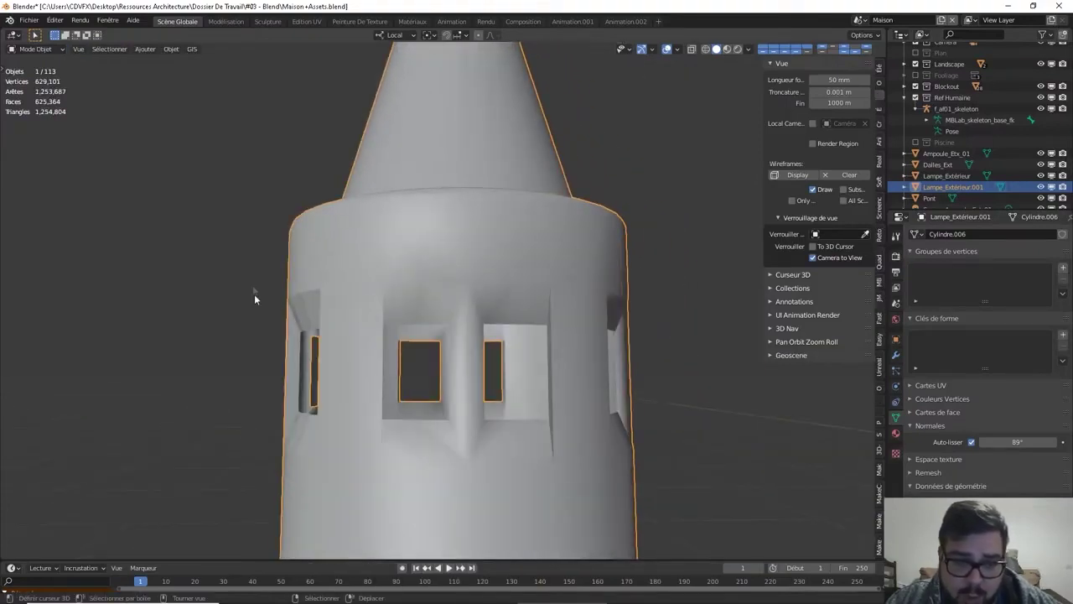
{"action": "key", "text": "Tab"}
{"action": "left_click", "coordinate": [390, 369]}
{"action": "left_click", "coordinate": [391, 306], "text": "shift"}
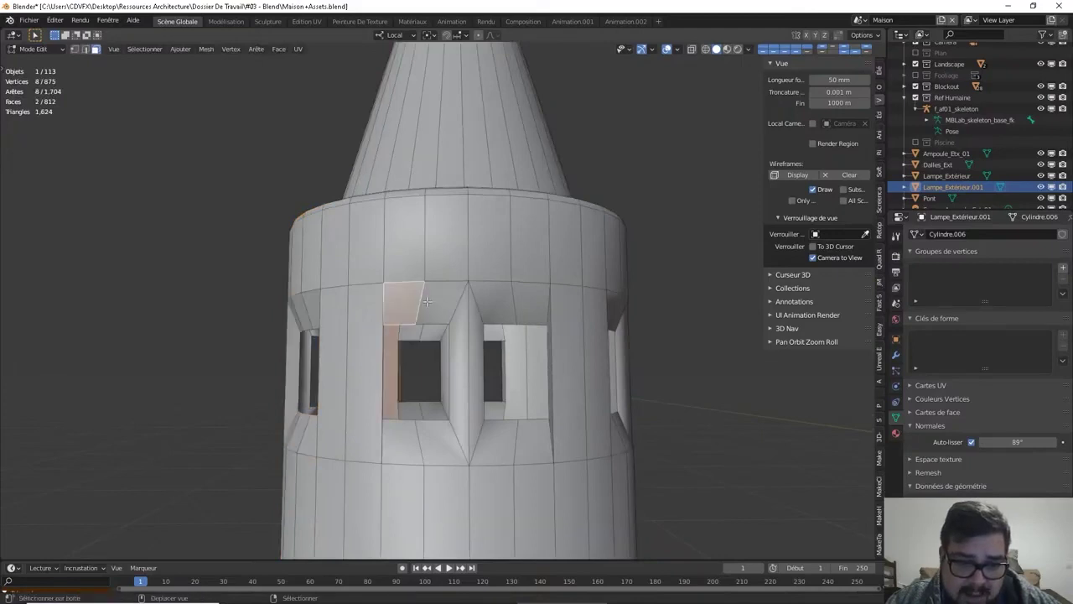
{"action": "left_click", "coordinate": [442, 302], "text": "shift"}
{"action": "left_click", "coordinate": [461, 369], "text": "shift"}
{"action": "left_click", "coordinate": [459, 419], "text": "shift"}
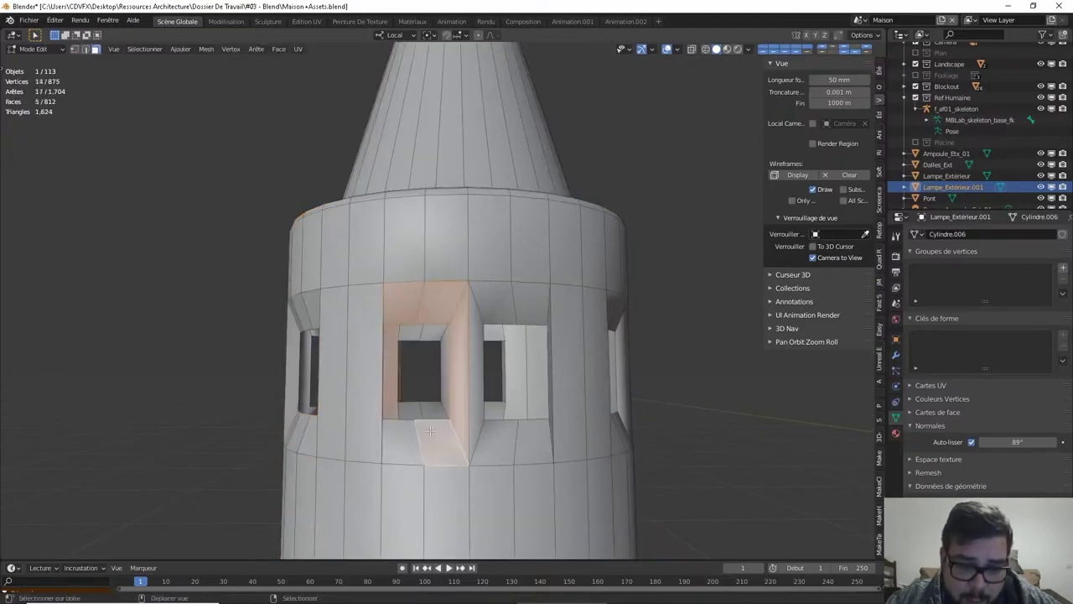
{"action": "left_click", "coordinate": [402, 441], "text": "shift"}
{"action": "middle_click_drag", "start_coordinate": [402, 440], "coordinate": [380, 428]}
{"action": "key", "text": "ctrl+z"}
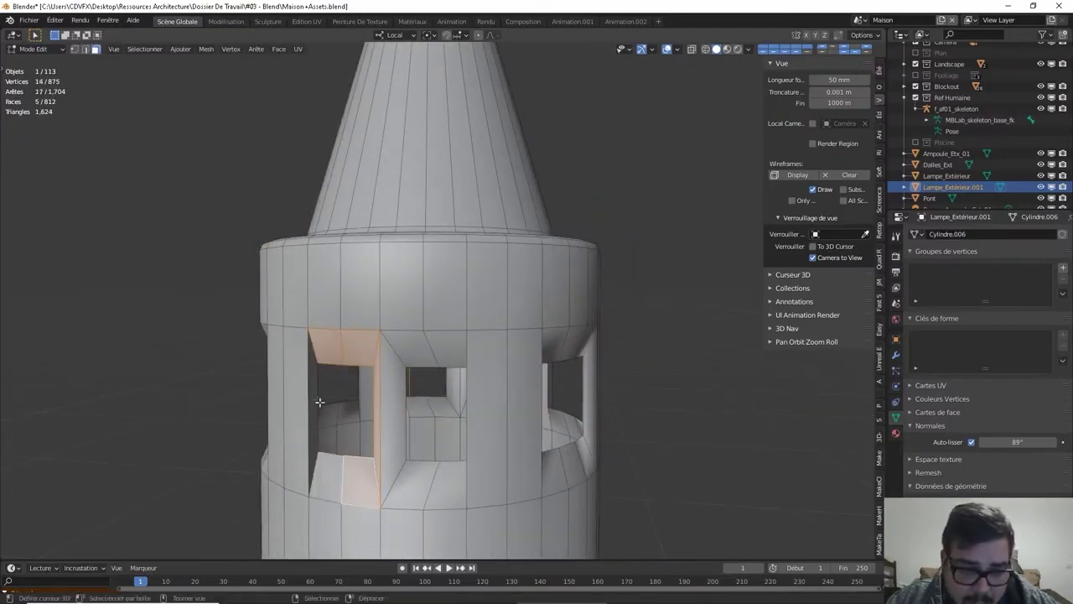
{"action": "left_click", "coordinate": [313, 400]}
{"action": "left_click", "coordinate": [332, 470], "text": "shift"}
{"action": "left_click", "coordinate": [356, 475], "text": "shift"}
{"action": "middle_click_drag", "start_coordinate": [357, 474], "coordinate": [422, 438]}
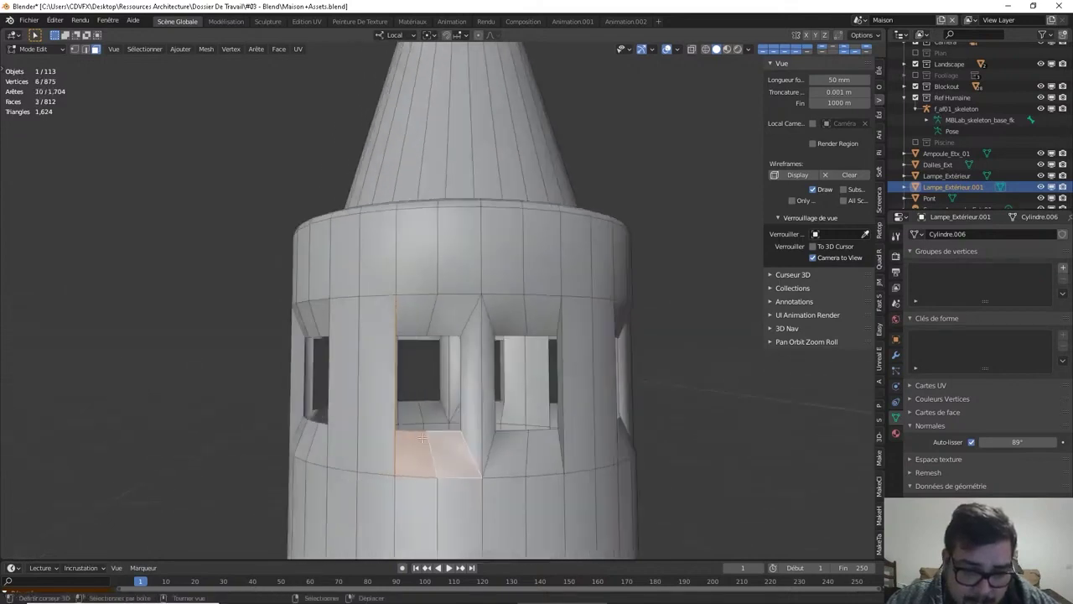
{"action": "left_click", "coordinate": [475, 371], "text": "shift"}
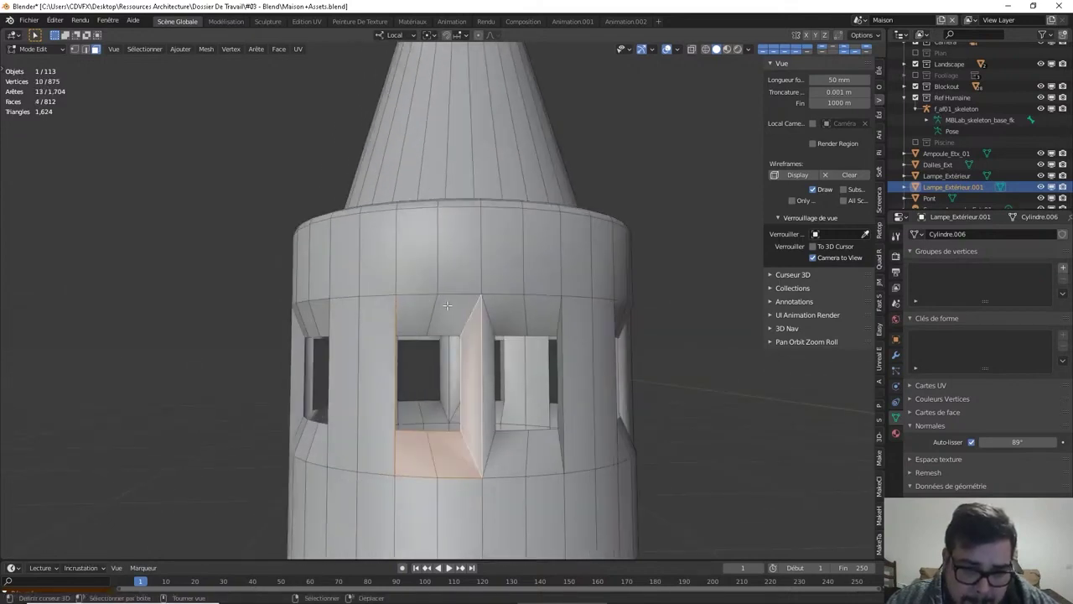
{"action": "left_click", "coordinate": [447, 305], "text": "shift"}
{"action": "left_click", "coordinate": [417, 307], "text": "shift"}
{"action": "key", "text": "ctrl+b"}
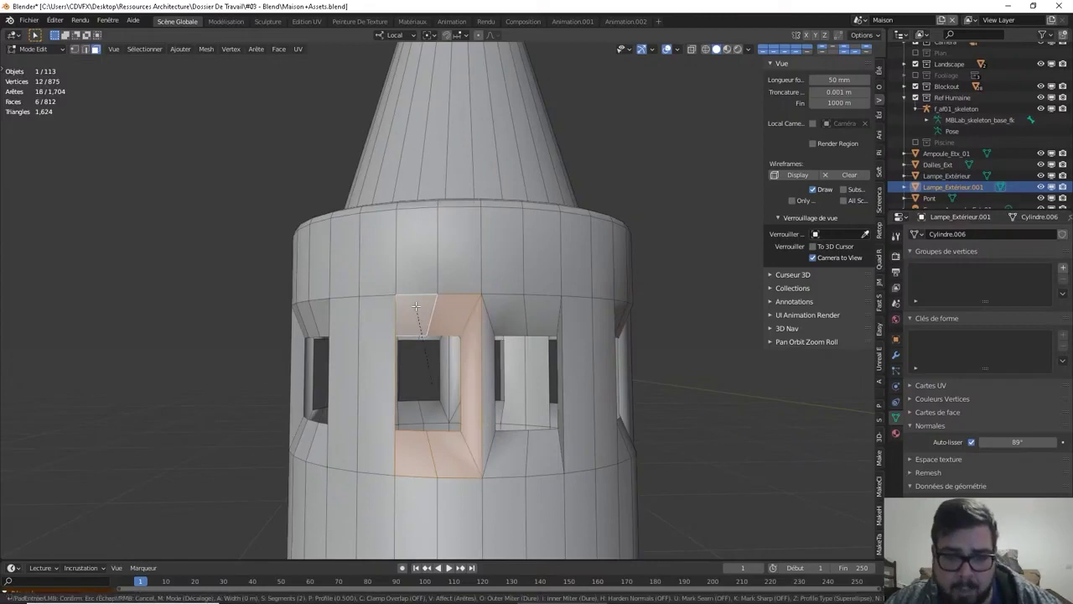
{"action": "key", "text": "Escape"}
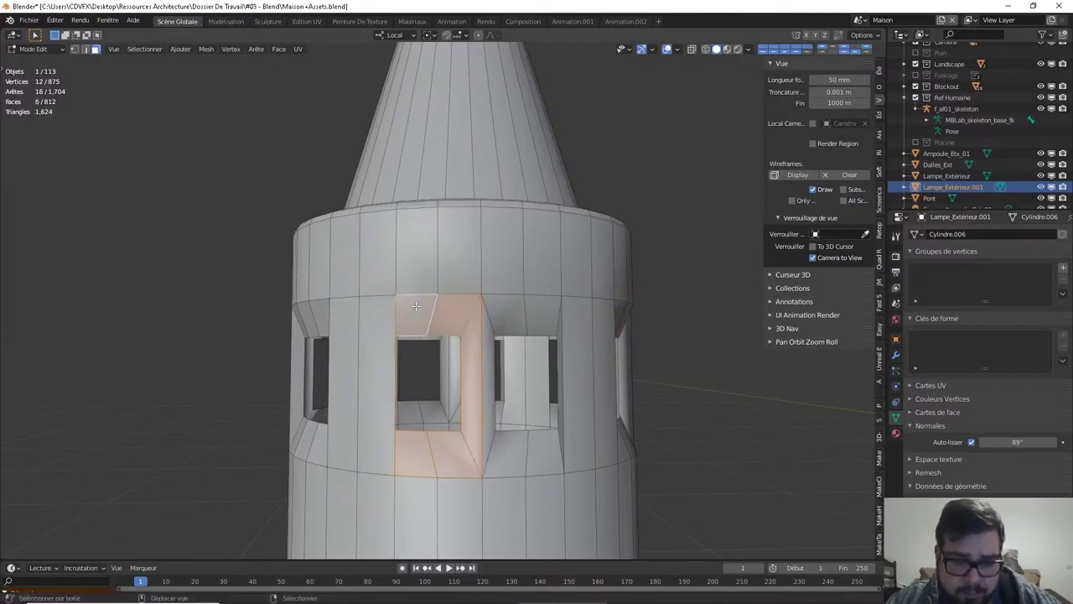
{"action": "right_click", "coordinate": [416, 307]}
{"action": "left_click", "coordinate": [419, 307]}
Select the six inner faces of the adjacent upper window opening and shade them flat
{"action": "left_click", "coordinate": [513, 318]}
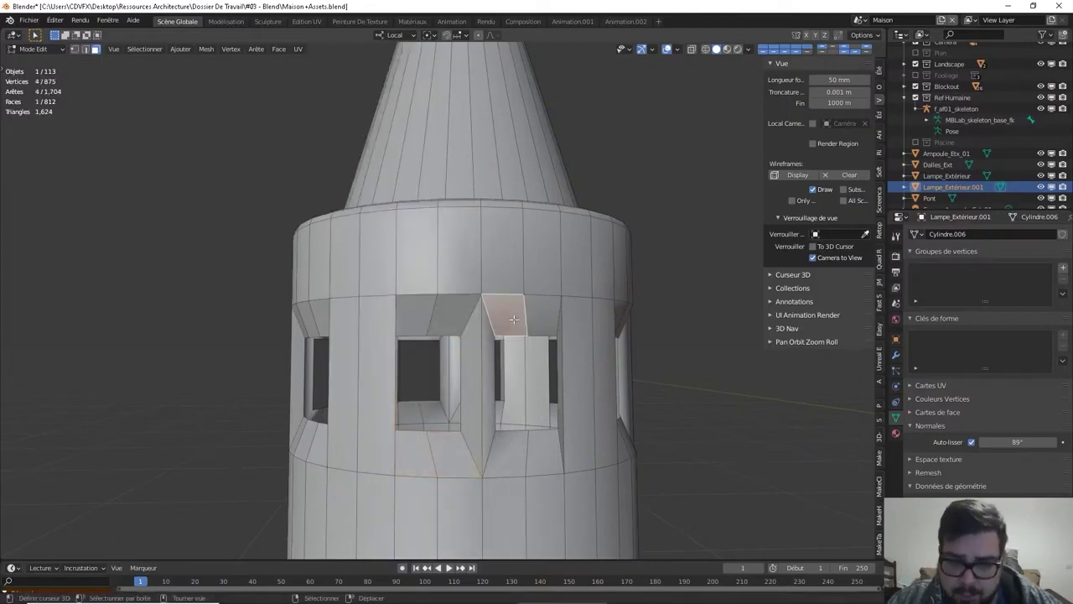
{"action": "middle_click_drag", "start_coordinate": [513, 319], "coordinate": [443, 373]}
{"action": "left_click", "coordinate": [475, 455], "text": "ctrl"}
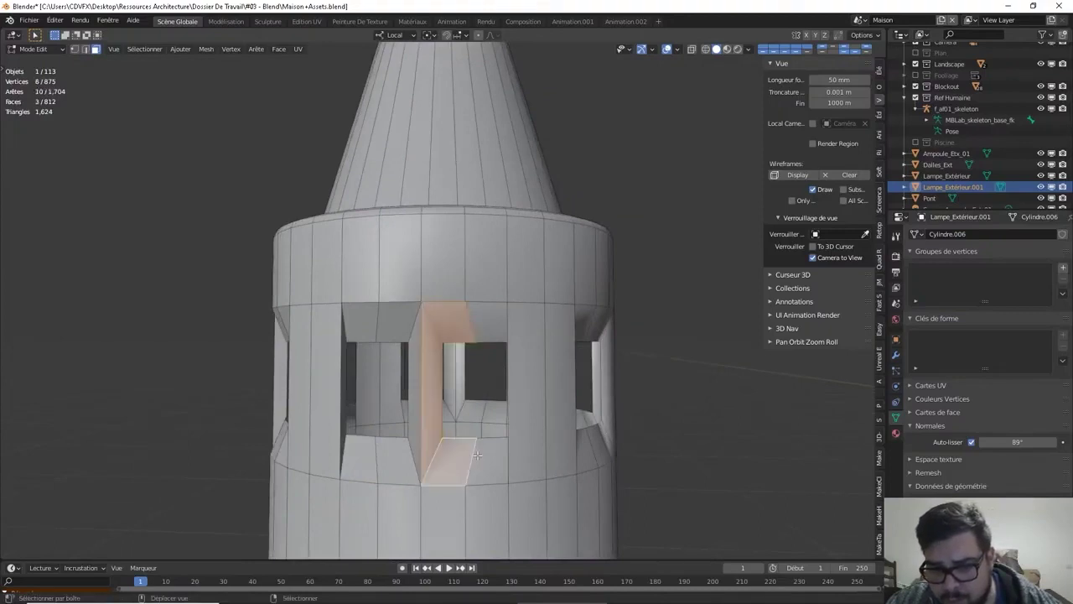
{"action": "left_click", "coordinate": [486, 460], "text": "shift"}
{"action": "middle_click_drag", "start_coordinate": [486, 459], "coordinate": [562, 394]}
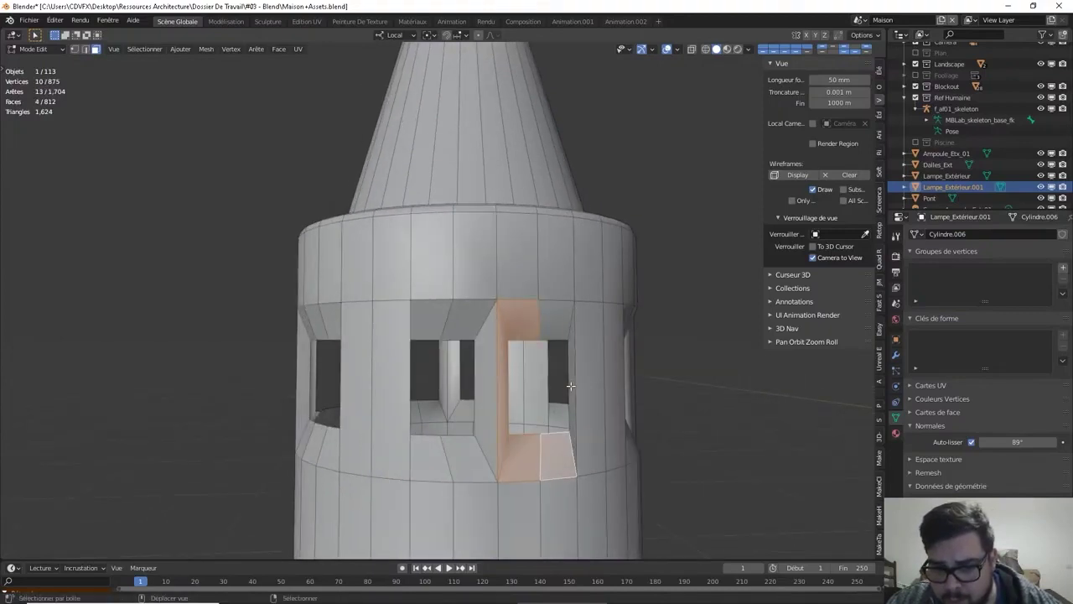
{"action": "left_click", "coordinate": [572, 386], "text": "shift"}
{"action": "left_click", "coordinate": [550, 315], "text": "shift"}
{"action": "right_click", "coordinate": [549, 315]}
{"action": "left_click", "coordinate": [550, 317]}
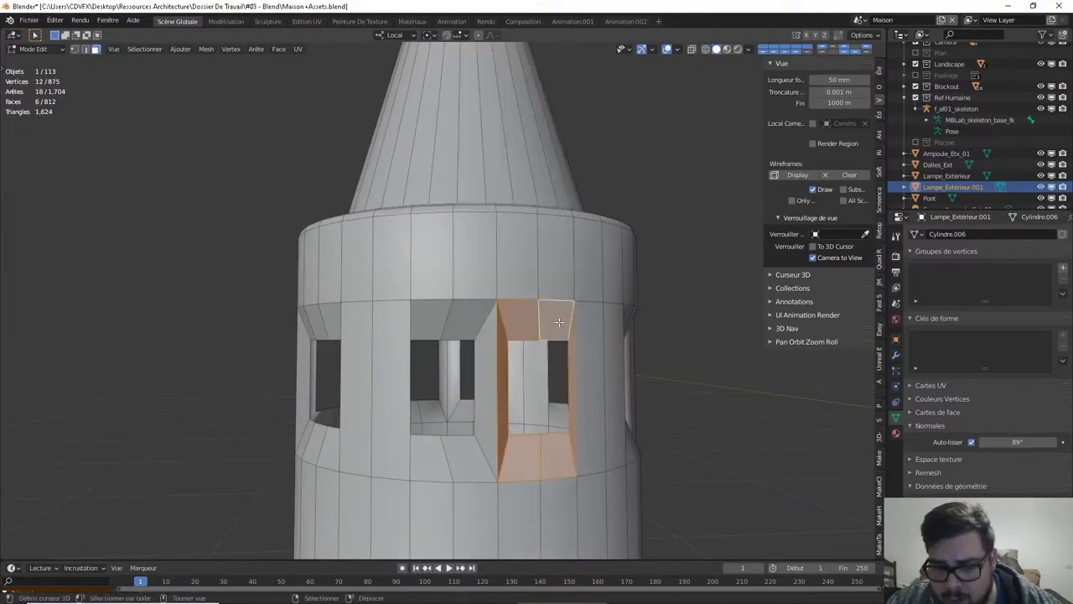
Select all eight inner faces around the next wider upper window opening
{"action": "middle_click_drag", "start_coordinate": [558, 322], "coordinate": [483, 327]}
{"action": "left_click", "coordinate": [443, 332]}
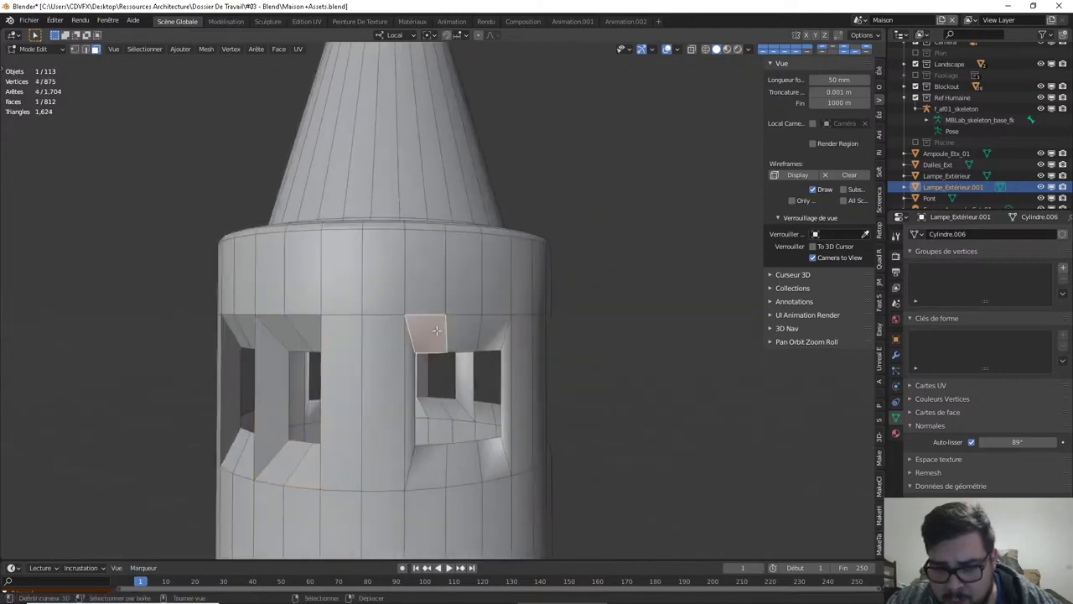
{"action": "left_click", "coordinate": [412, 367], "text": "shift"}
{"action": "left_click", "coordinate": [460, 335], "text": "shift"}
{"action": "left_click", "coordinate": [486, 326], "text": "shift"}
{"action": "left_click", "coordinate": [506, 344], "text": "shift"}
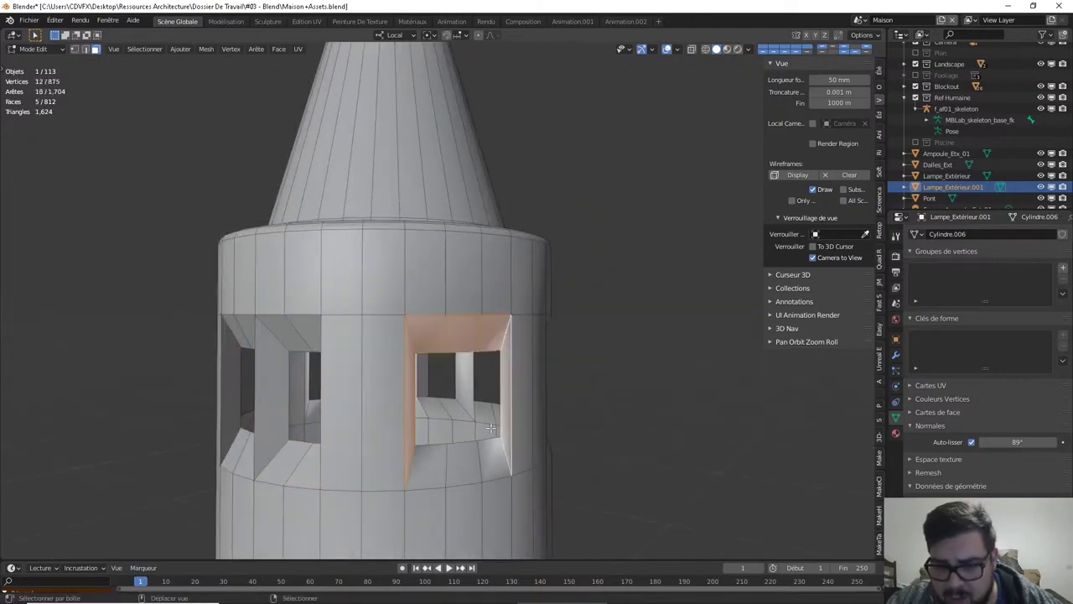
{"action": "left_click", "coordinate": [487, 447], "text": "shift"}
{"action": "left_click", "coordinate": [465, 458], "text": "shift"}
{"action": "left_click", "coordinate": [437, 462], "text": "shift"}
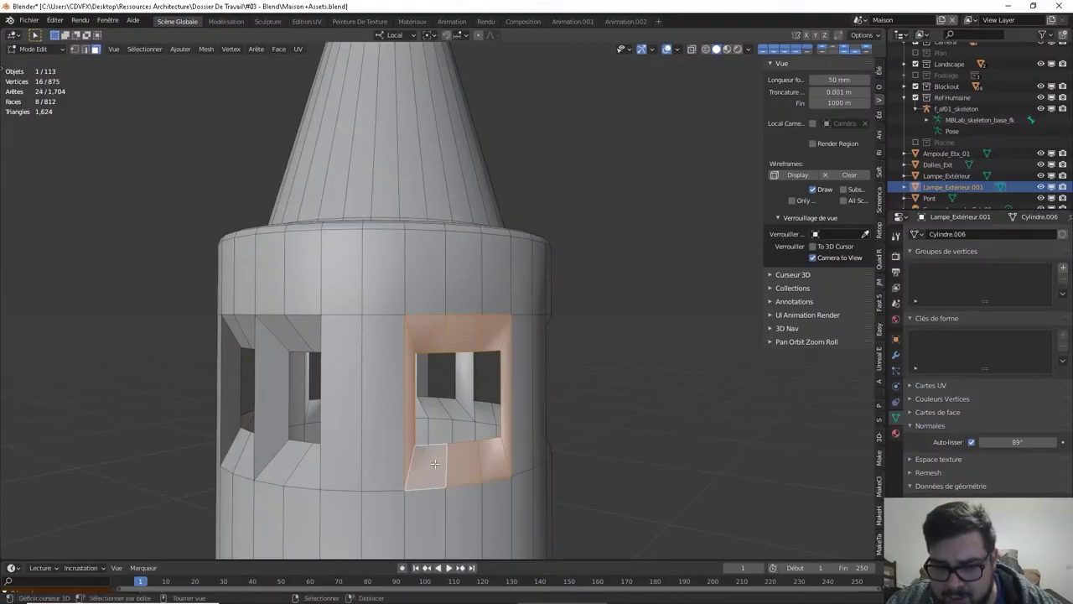
Undo the recent face selections and the last flat shading on the window openings, and deselect everything
{"action": "key", "text": "ctrl+z"}
{"action": "key", "text": "ctrl+z"}
{"action": "key", "text": "ctrl+z"}
{"action": "key", "text": "ctrl+z"}
{"action": "key", "text": "ctrl+z"}
{"action": "key", "text": "ctrl+z"}
{"action": "key", "text": "ctrl+z"}
{"action": "key", "text": "ctrl+z"}
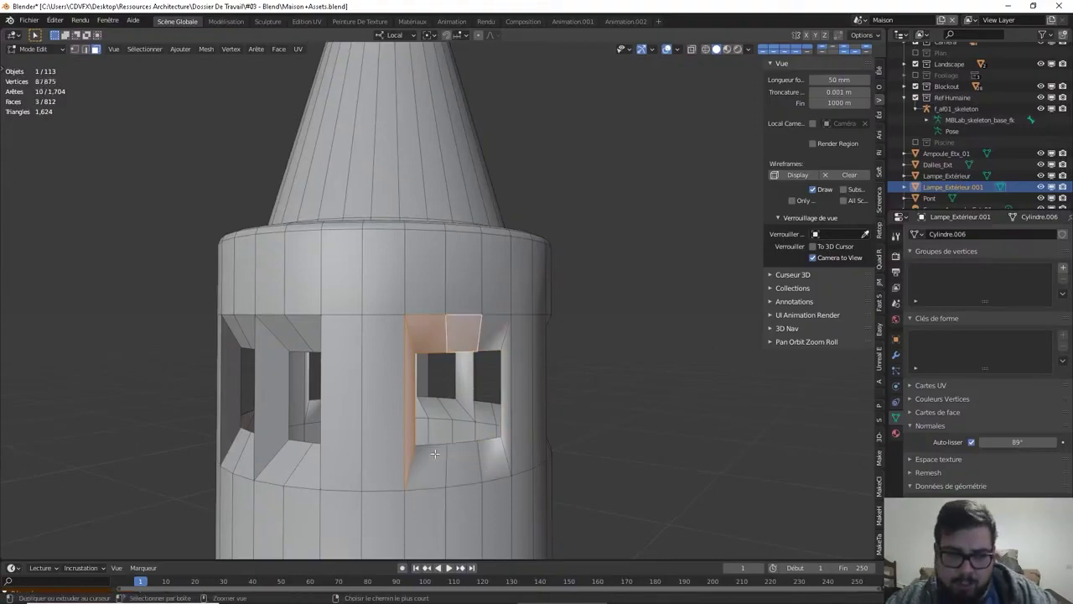
{"action": "middle_click_drag", "start_coordinate": [317, 415], "coordinate": [370, 412]}
{"action": "key", "text": "ctrl+z"}
{"action": "key", "text": "ctrl+z"}
{"action": "key", "text": "ctrl+z"}
{"action": "key", "text": "ctrl+z"}
{"action": "key", "text": "ctrl+z"}
{"action": "key", "text": "ctrl+z"}
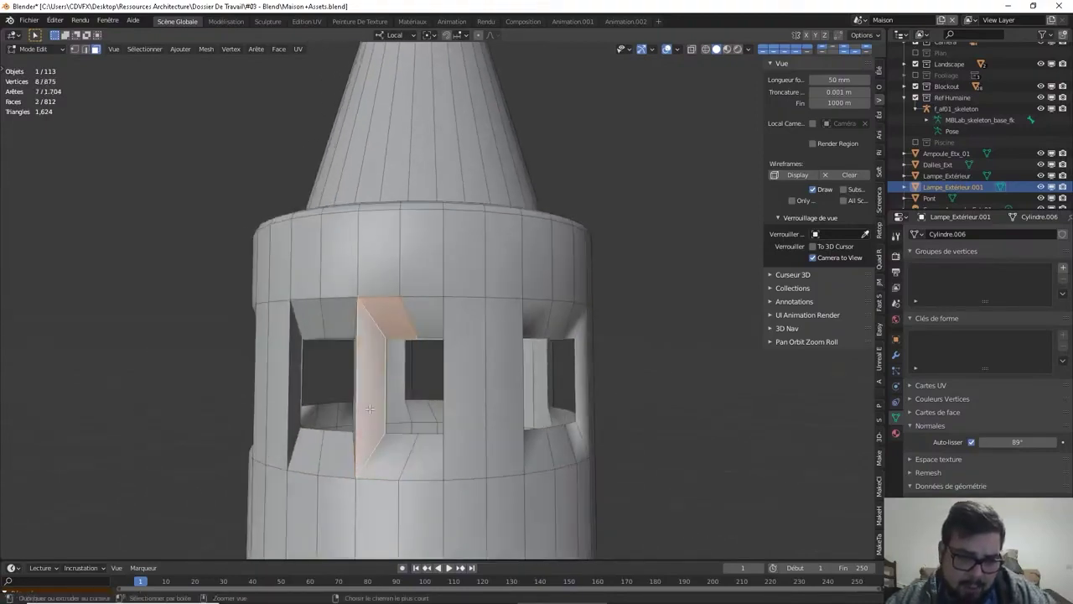
{"action": "key", "text": "a"}
{"action": "left_click", "coordinate": [372, 343]}
{"action": "middle_click_drag", "start_coordinate": [371, 343], "coordinate": [406, 277]}
{"action": "scroll", "coordinate": [391, 319], "scroll_direction": "down", "scroll_amount": 4}
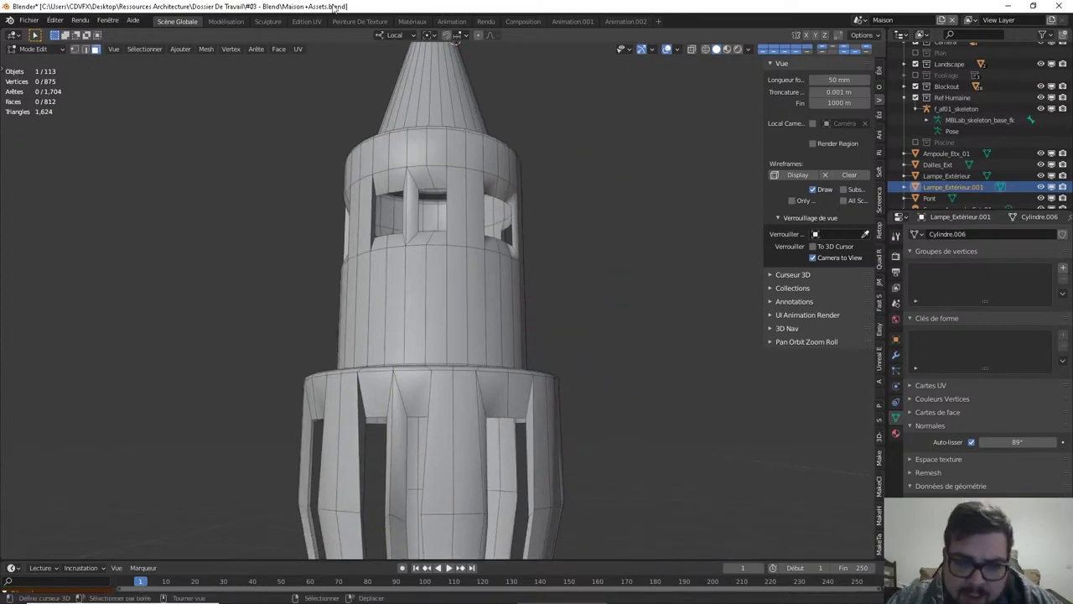
Return to Object Mode and add a Solidify modifier to the lamp with a thickness of -0.001 m
{"action": "key", "text": "Tab"}
{"action": "middle_click_drag", "start_coordinate": [478, 288], "coordinate": [473, 220]}
{"action": "left_click", "coordinate": [897, 355]}
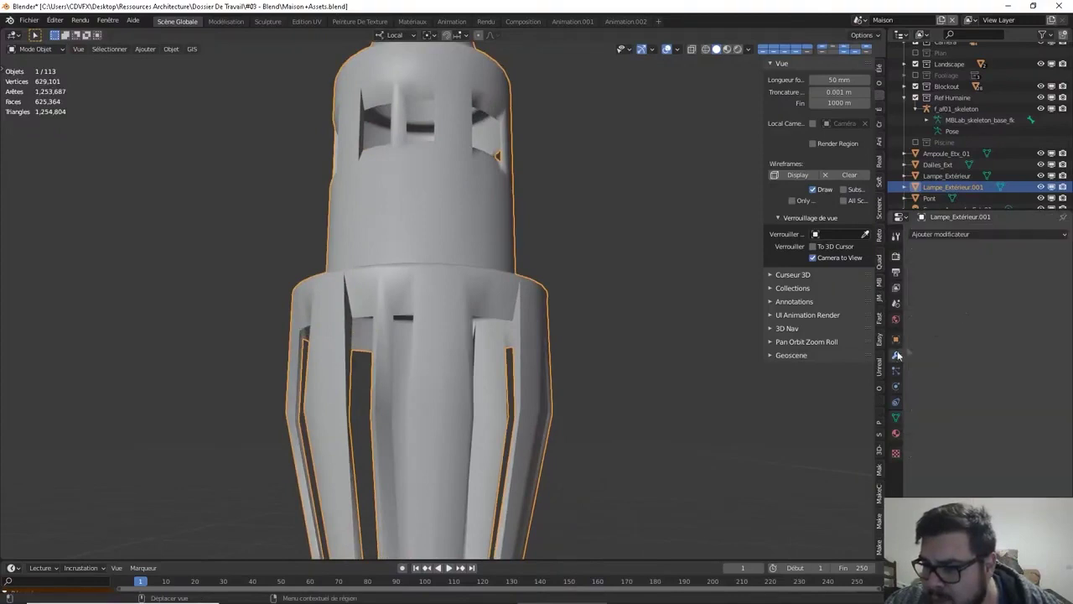
{"action": "left_click", "coordinate": [995, 235]}
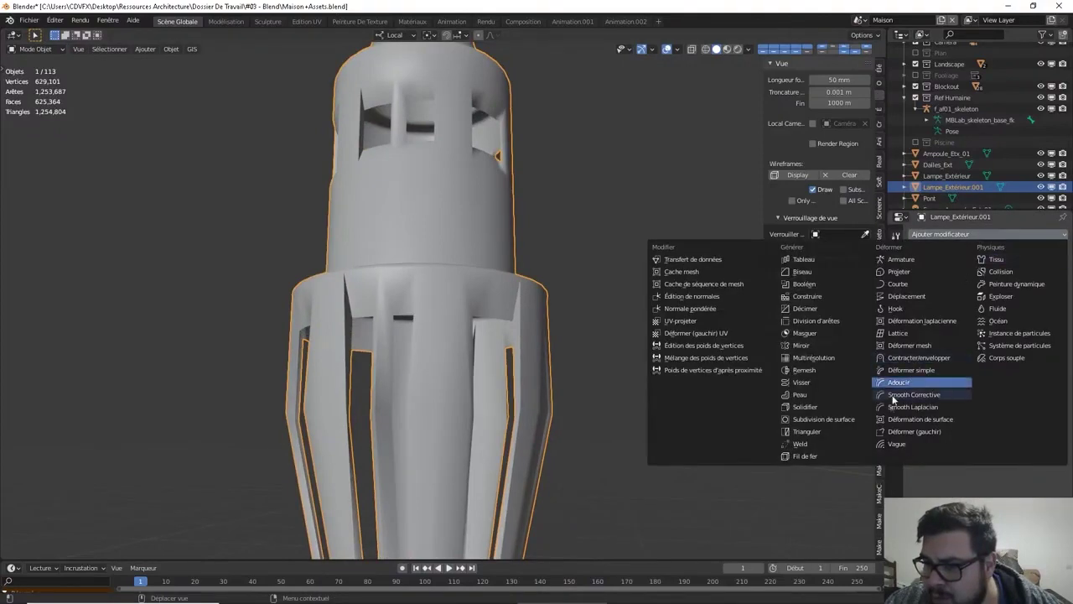
{"action": "left_click", "coordinate": [821, 409]}
{"action": "middle_click_drag", "start_coordinate": [648, 265], "coordinate": [645, 243]}
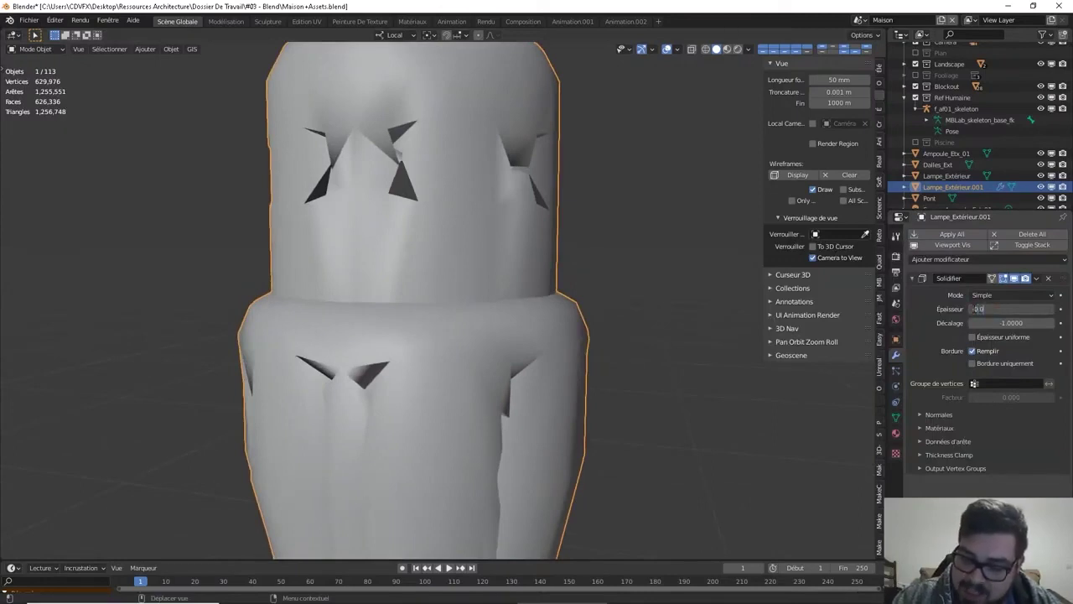
{"action": "key", "text": "Return"}
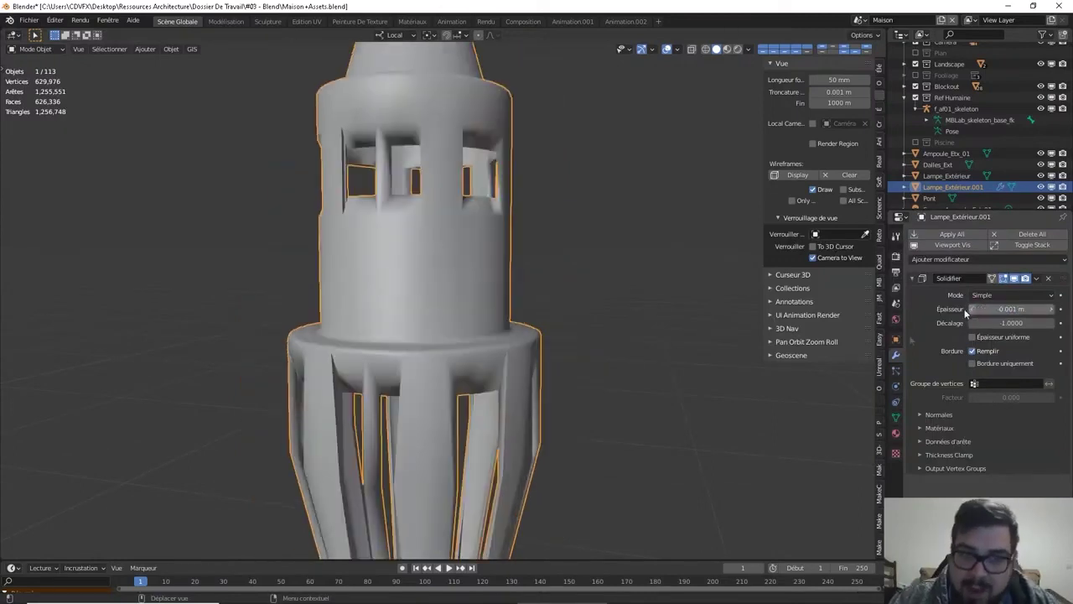
Set the Solidify thickness to -0.0005 m and enable even thickness
{"action": "middle_click_drag", "start_coordinate": [490, 309], "coordinate": [459, 306]}
{"action": "middle_click_drag", "start_coordinate": [587, 358], "coordinate": [615, 329]}
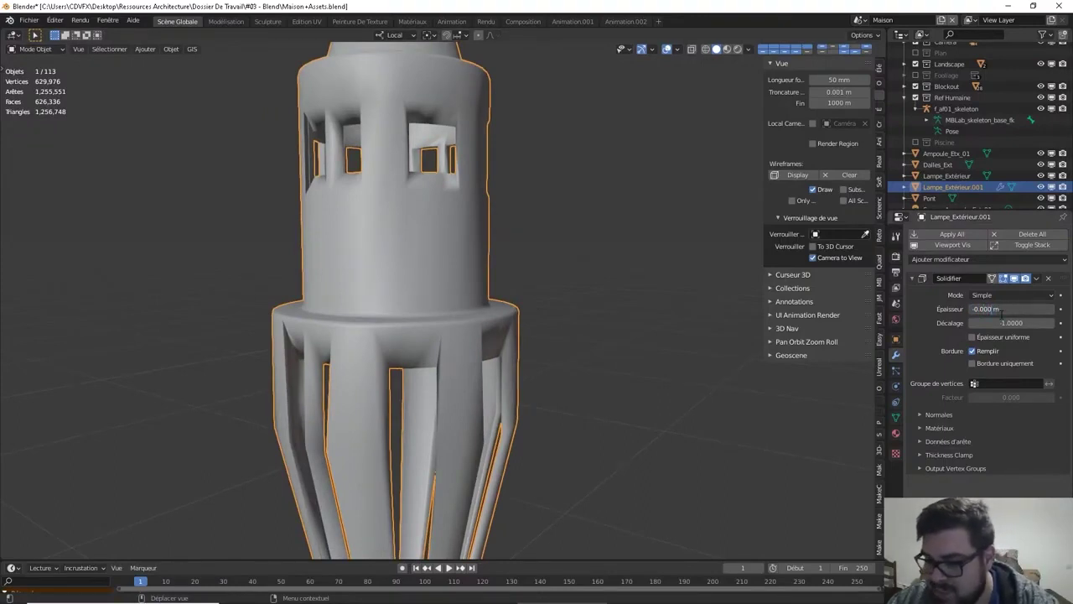
{"action": "key", "text": "Return"}
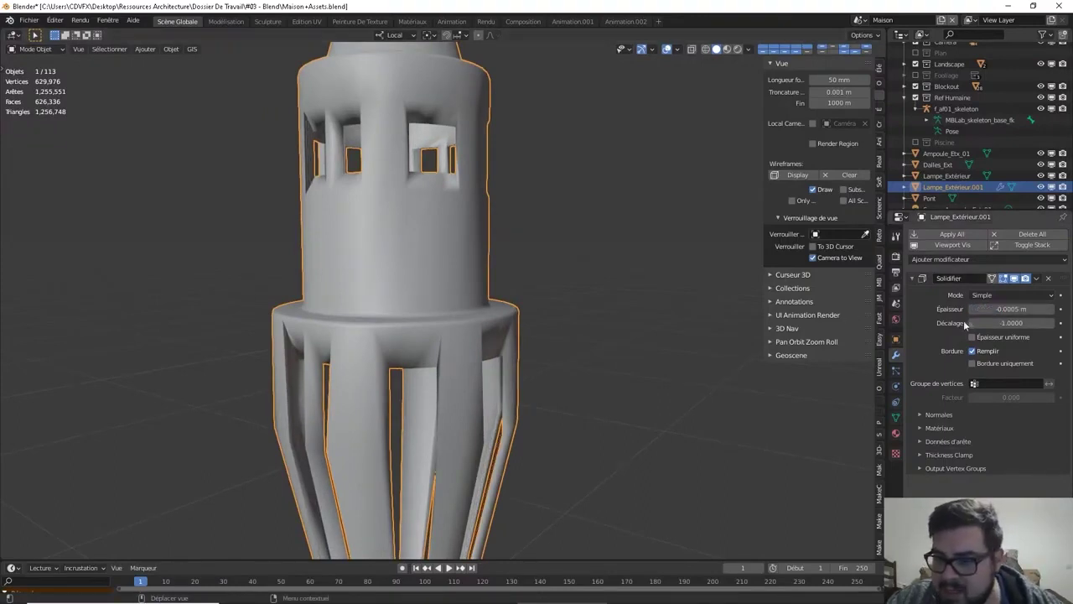
{"action": "left_click", "coordinate": [975, 336]}
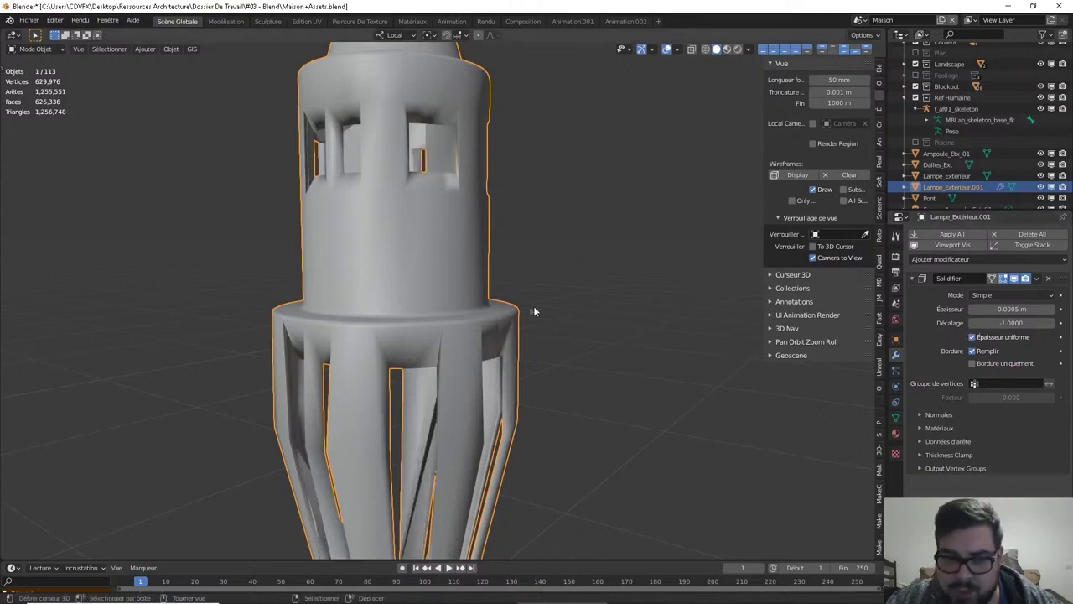
Apply the lamp's rotation and scale, and reopen the quick favorites
{"action": "key", "text": "q"}
{"action": "left_click", "coordinate": [489, 335]}
{"action": "key", "text": "q"}
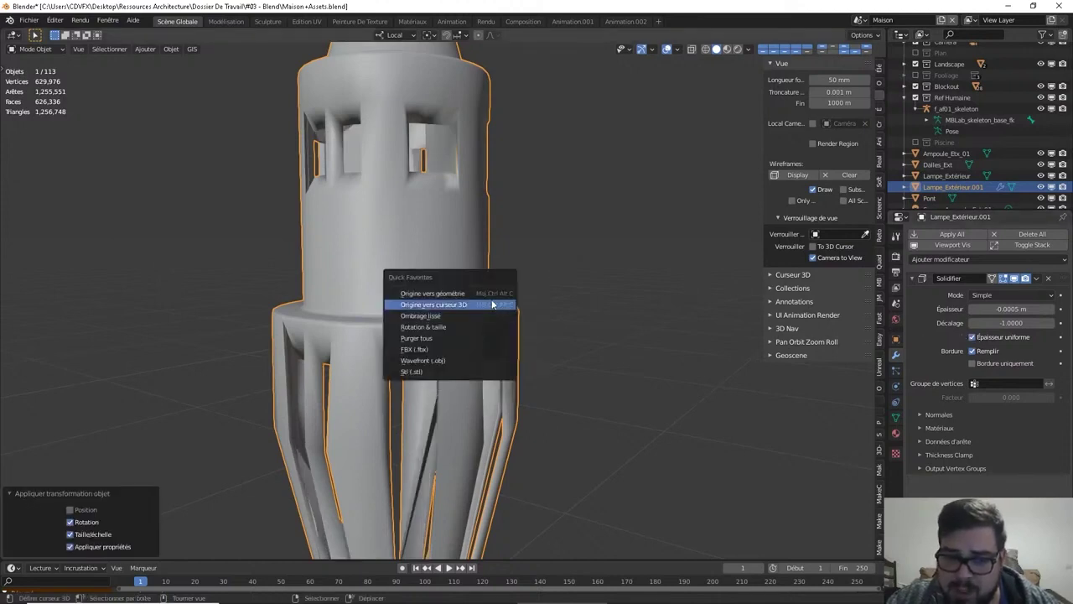
Set the lamp's origin to its geometry
{"action": "left_click", "coordinate": [490, 295]}
{"action": "middle_click_drag", "start_coordinate": [531, 331], "coordinate": [541, 390], "text": "shift"}
{"action": "middle_click_drag", "start_coordinate": [550, 318], "coordinate": [454, 260]}
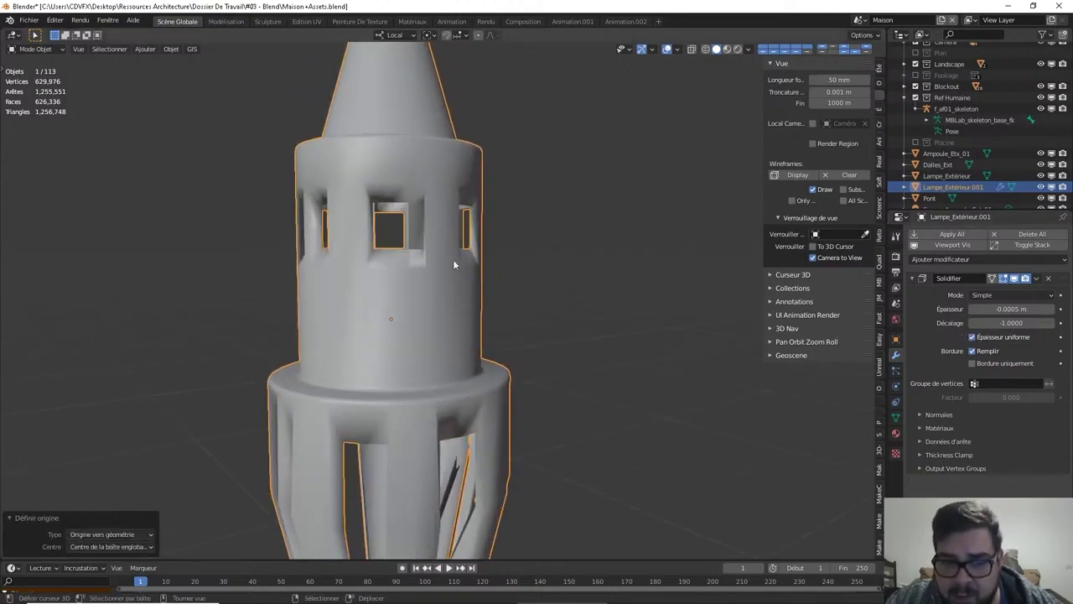
Remove the Solidify modifier from Lampe_Extérieur.001
{"action": "scroll", "coordinate": [449, 252], "scroll_direction": "up", "scroll_amount": 3}
{"action": "middle_click_drag", "start_coordinate": [405, 192], "coordinate": [563, 287], "text": "shift"}
{"action": "scroll", "coordinate": [451, 253], "scroll_direction": "up", "scroll_amount": 3}
{"action": "middle_click_drag", "start_coordinate": [331, 257], "coordinate": [515, 272], "text": "shift"}
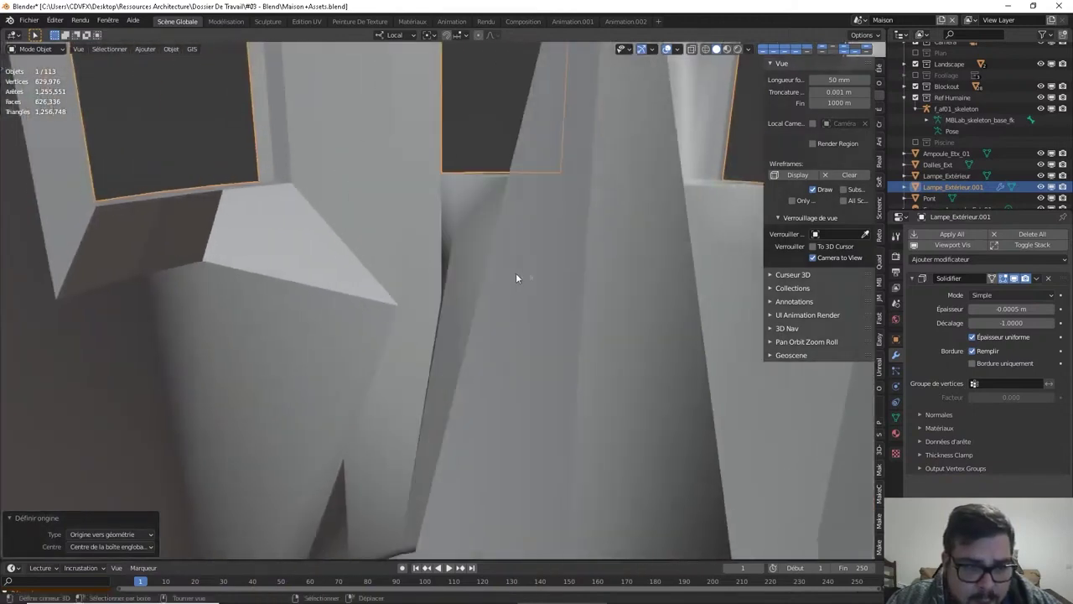
{"action": "left_click", "coordinate": [1043, 281]}
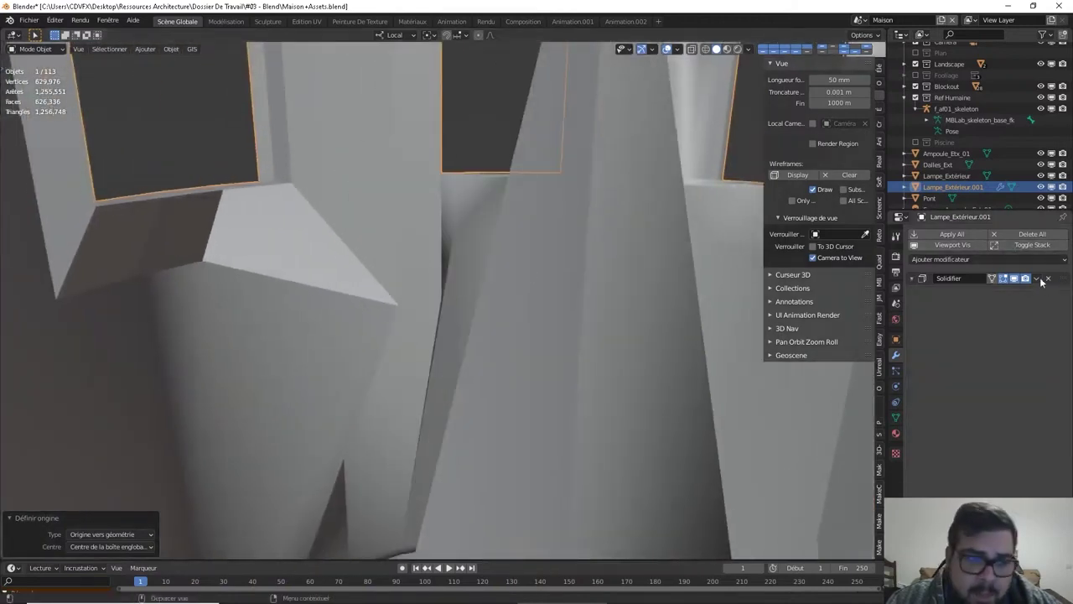
{"action": "left_click", "coordinate": [1046, 279]}
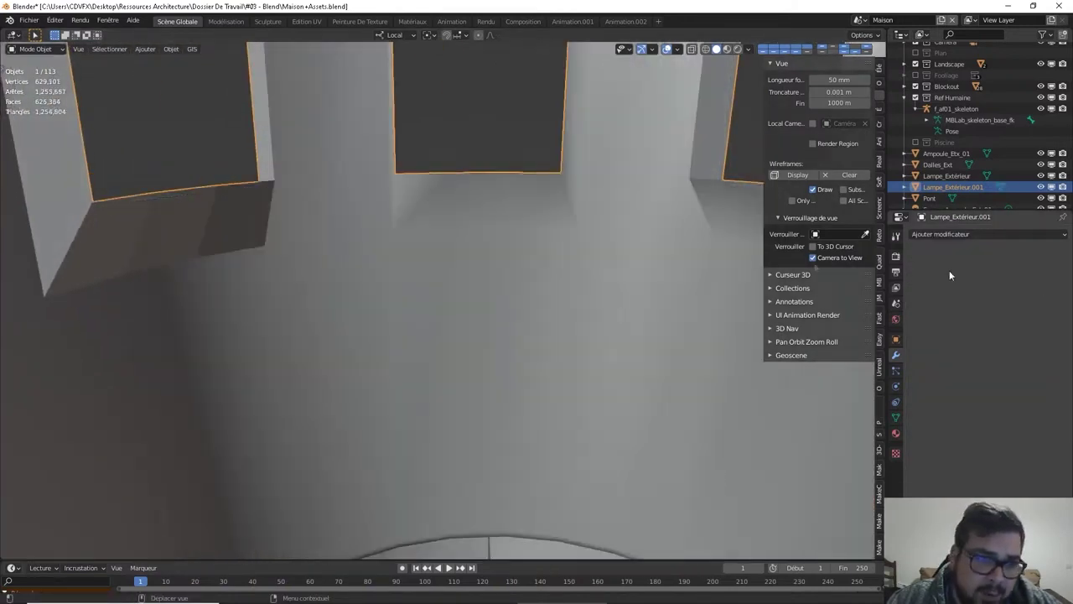
In Edit Mode with edge selection, select the first stretch of the edge ring just below the window openings
{"action": "middle_click_drag", "start_coordinate": [331, 206], "coordinate": [303, 232], "text": "shift"}
{"action": "key", "text": "Tab"}
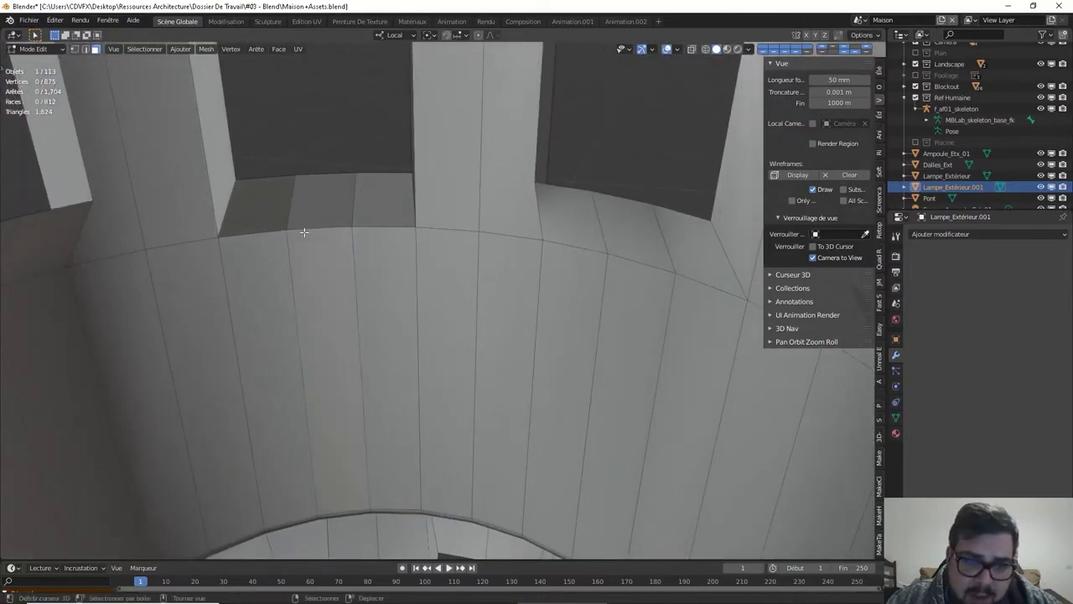
{"action": "left_click", "coordinate": [304, 233]}
{"action": "key", "text": "2"}
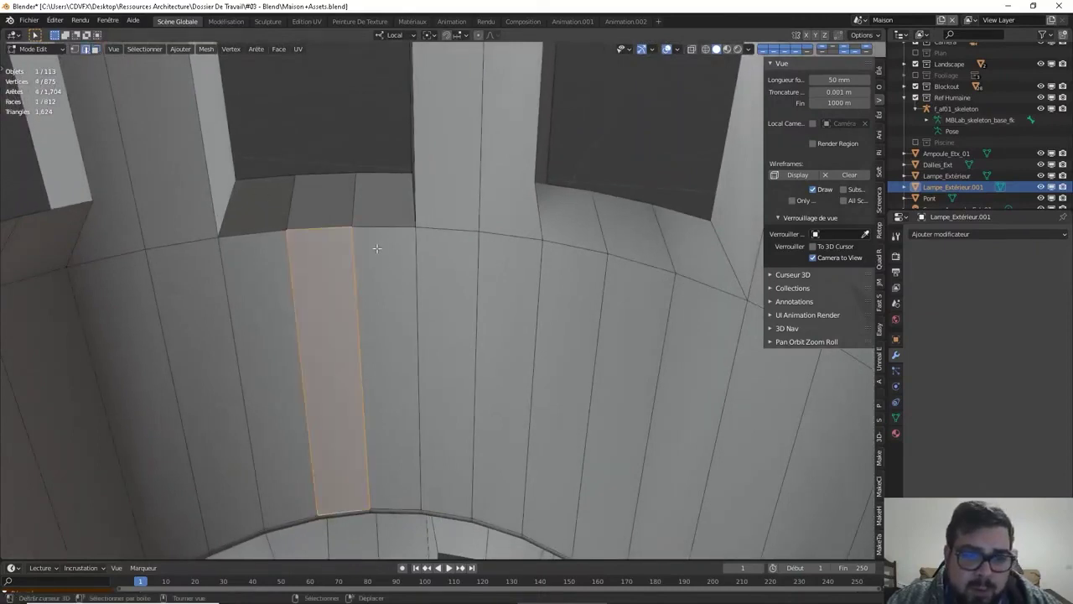
{"action": "left_click", "coordinate": [377, 236]}
{"action": "left_click", "coordinate": [488, 242], "text": "ctrl"}
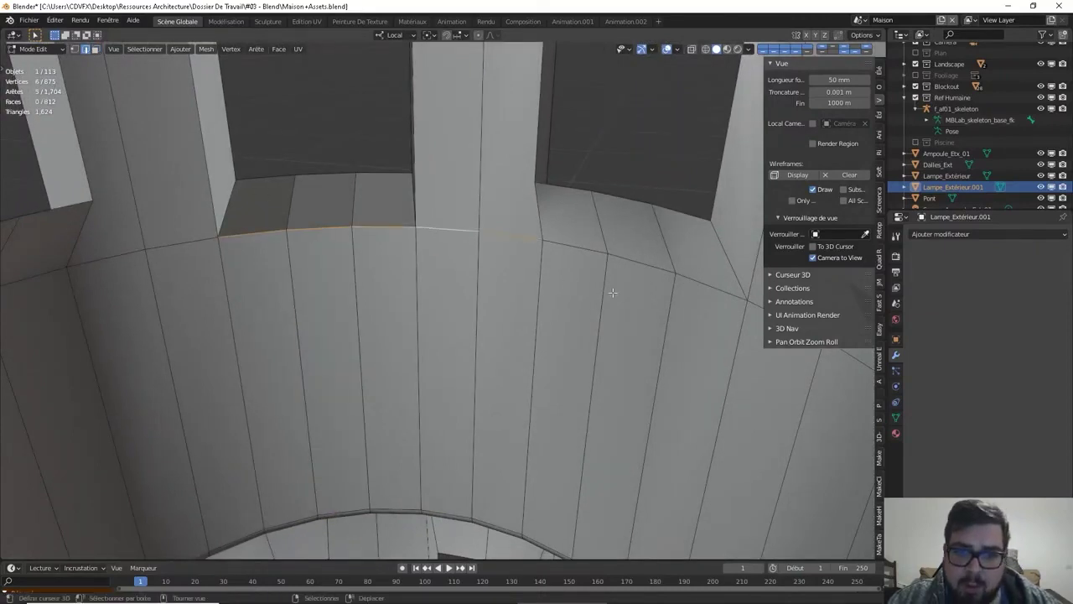
Extend the shortest-path edge selection all the way around the ring below the window openings
{"action": "middle_click_drag", "start_coordinate": [613, 293], "coordinate": [449, 284]}
{"action": "left_click", "coordinate": [712, 270], "text": "ctrl"}
{"action": "middle_click_drag", "start_coordinate": [712, 269], "coordinate": [662, 261]}
{"action": "key", "text": "ctrl+z"}
{"action": "left_click", "coordinate": [512, 241], "text": "ctrl"}
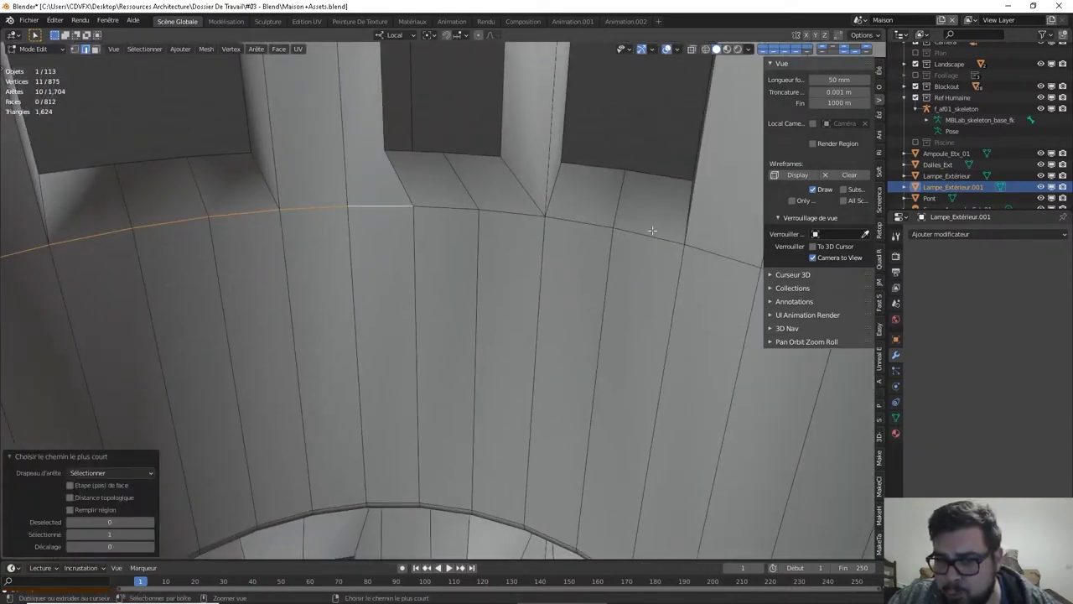
{"action": "left_click", "coordinate": [654, 235], "text": "ctrl"}
{"action": "scroll", "coordinate": [654, 234], "scroll_direction": "up", "scroll_amount": 4}
{"action": "scroll", "coordinate": [732, 206], "scroll_direction": "down", "scroll_amount": 4}
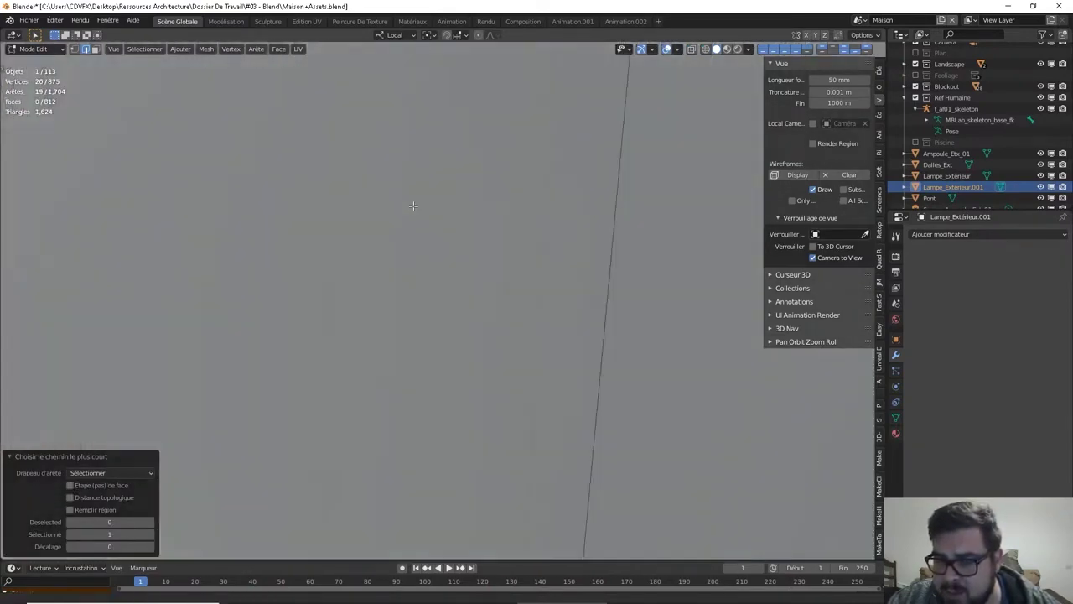
{"action": "left_click", "coordinate": [657, 221], "text": "ctrl"}
{"action": "scroll", "coordinate": [656, 220], "scroll_direction": "up", "scroll_amount": 4}
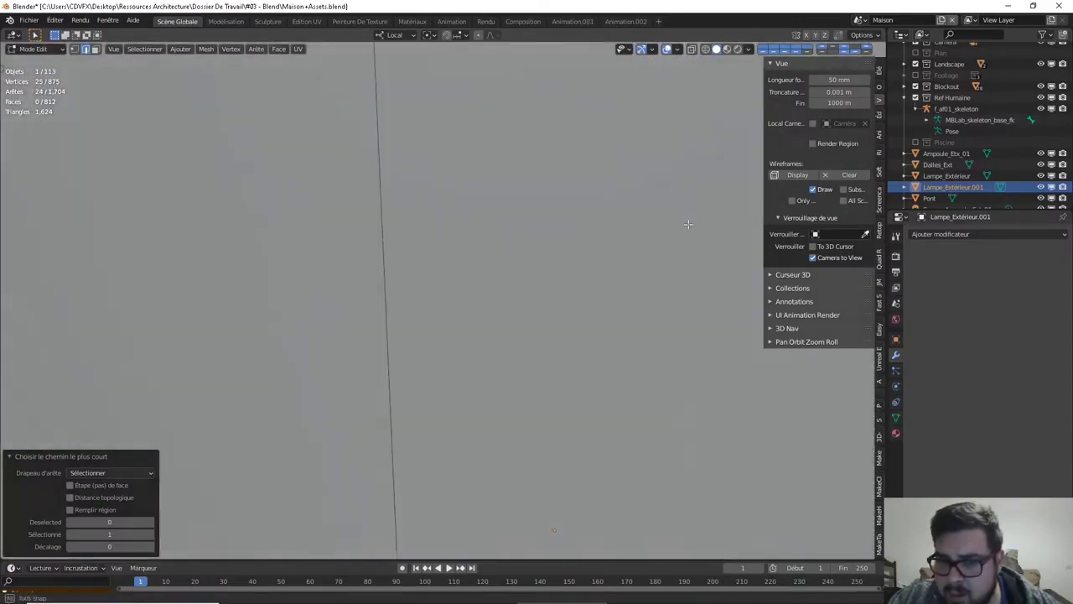
{"action": "scroll", "coordinate": [654, 201], "scroll_direction": "down", "scroll_amount": 4}
{"action": "left_click", "coordinate": [651, 201], "text": "ctrl"}
{"action": "scroll", "coordinate": [483, 192], "scroll_direction": "up", "scroll_amount": 4}
{"action": "scroll", "coordinate": [529, 185], "scroll_direction": "down", "scroll_amount": 4}
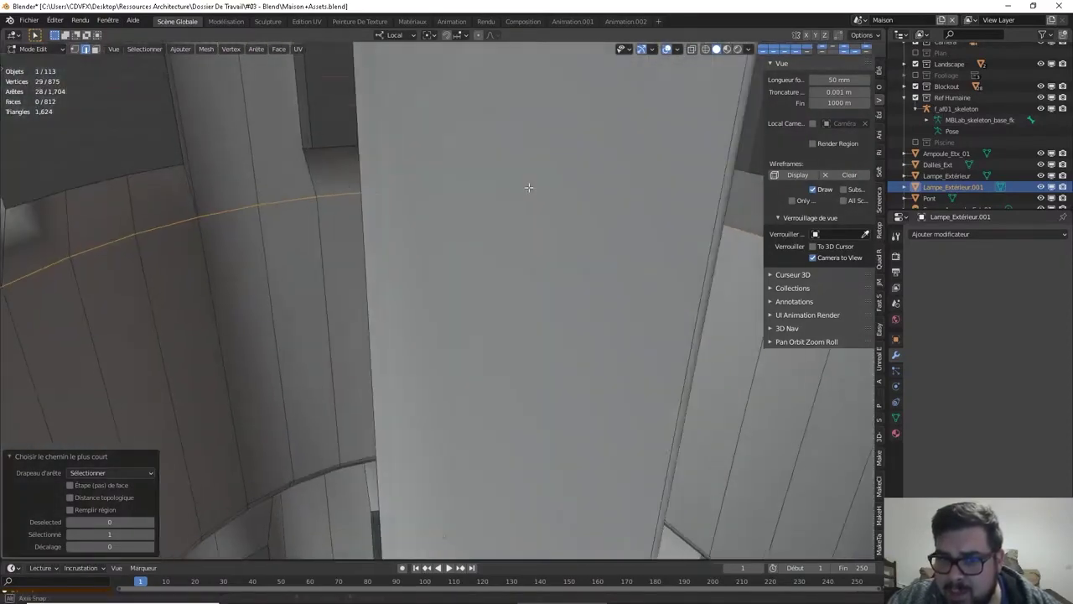
{"action": "scroll", "coordinate": [515, 184], "scroll_direction": "up", "scroll_amount": 4}
{"action": "scroll", "coordinate": [600, 184], "scroll_direction": "down", "scroll_amount": 4}
{"action": "left_click", "coordinate": [607, 196], "text": "ctrl"}
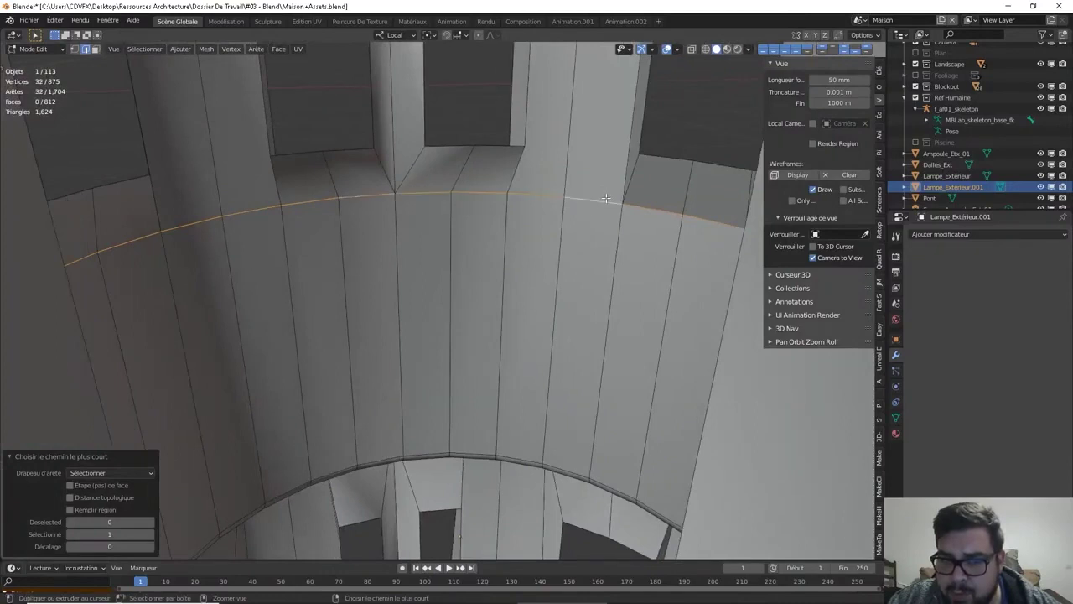
Apply the LoopTools Circle and Relax operations to the selected edge ring below the windows
{"action": "right_click", "coordinate": [571, 203]}
{"action": "mouse_move", "coordinate": [560, 174]}
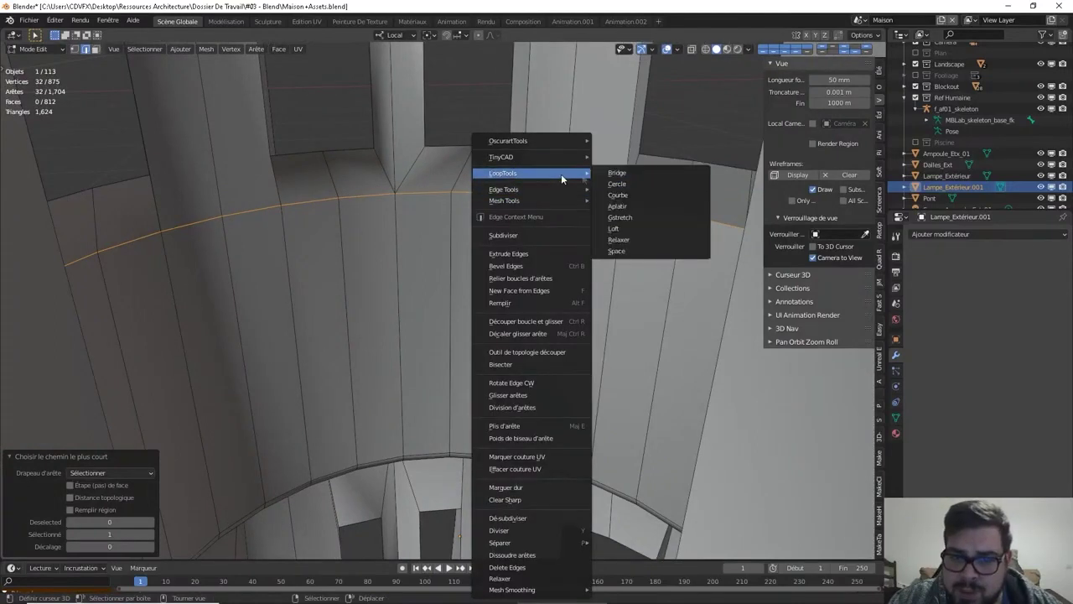
{"action": "left_click", "coordinate": [624, 184]}
{"action": "right_click", "coordinate": [623, 193]}
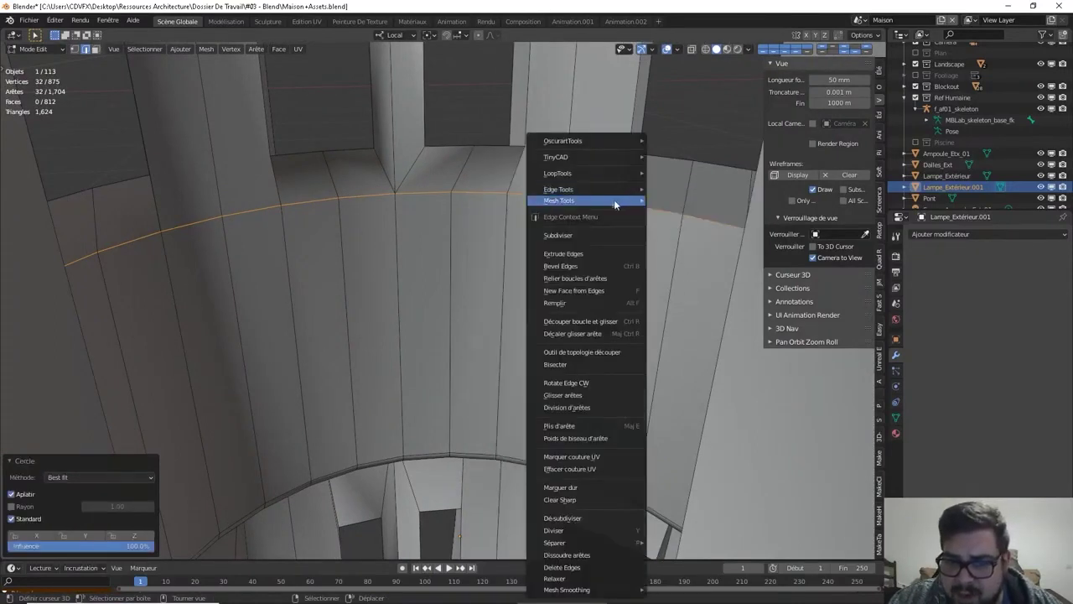
{"action": "mouse_move", "coordinate": [605, 175]}
{"action": "left_click", "coordinate": [668, 243]}
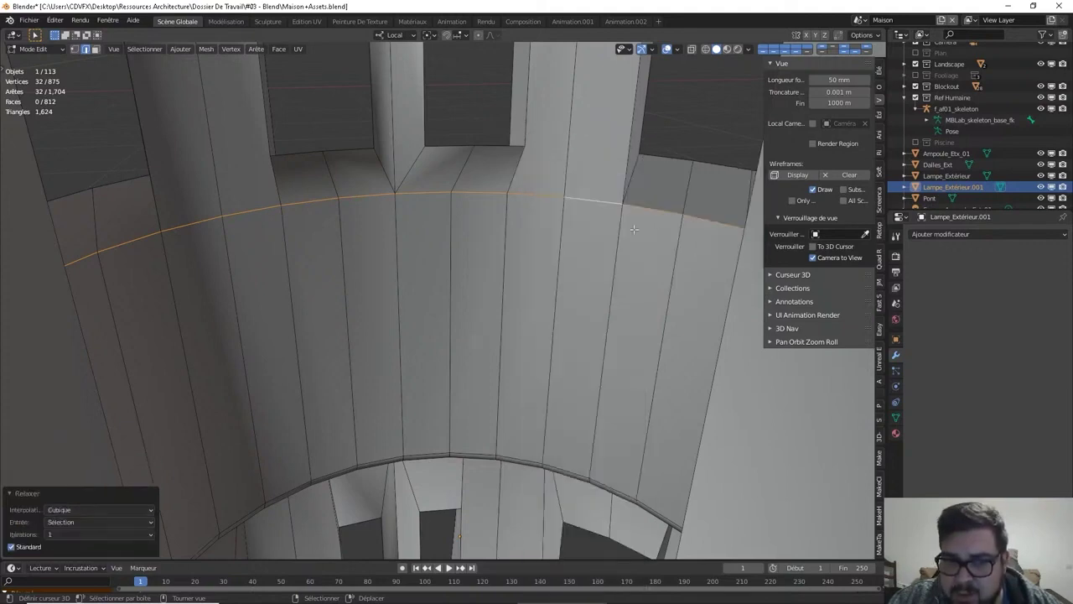
{"action": "scroll", "coordinate": [514, 245], "scroll_direction": "up", "scroll_amount": 6}
{"action": "scroll", "coordinate": [514, 245], "scroll_direction": "down", "scroll_amount": 5}
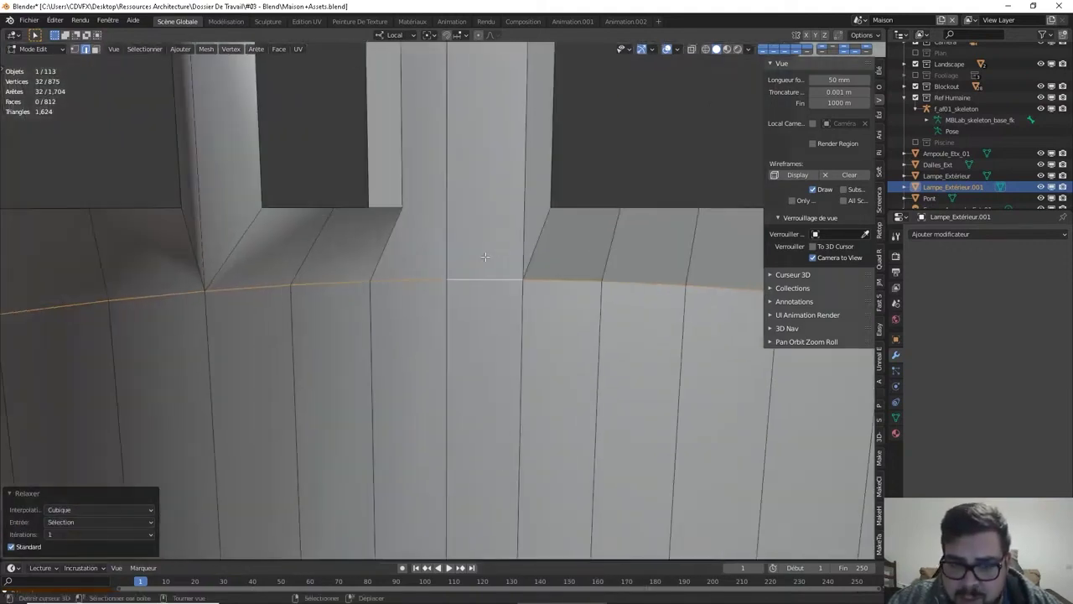
Try to select the edge ring just above the window openings
{"action": "middle_click_drag", "start_coordinate": [547, 342], "coordinate": [499, 148]}
{"action": "left_click", "coordinate": [463, 131]}
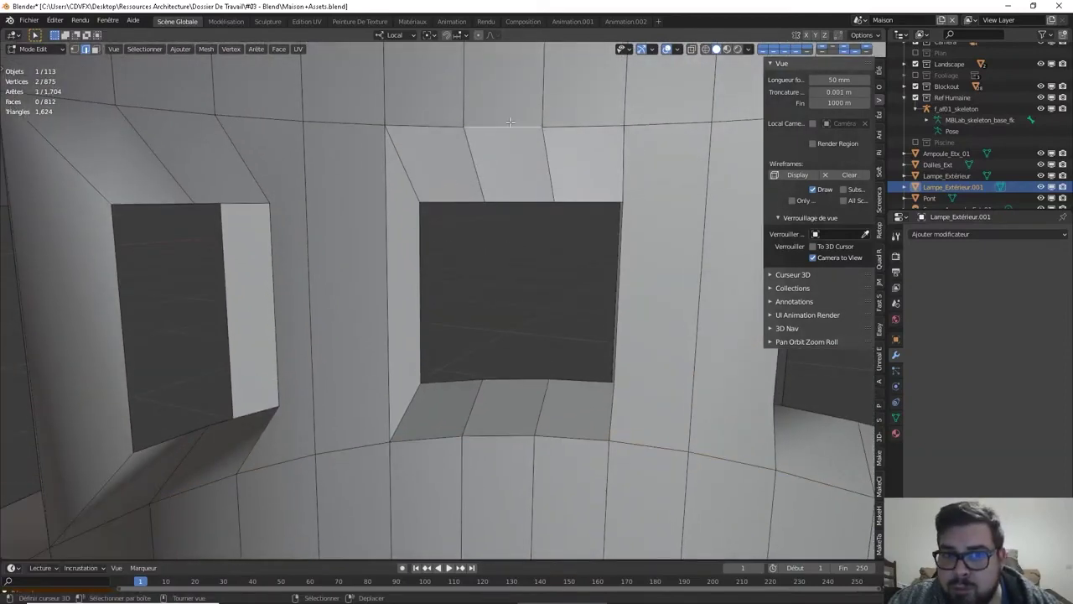
{"action": "left_click", "coordinate": [259, 117], "text": "ctrl"}
{"action": "middle_click_drag", "start_coordinate": [259, 117], "coordinate": [167, 113]}
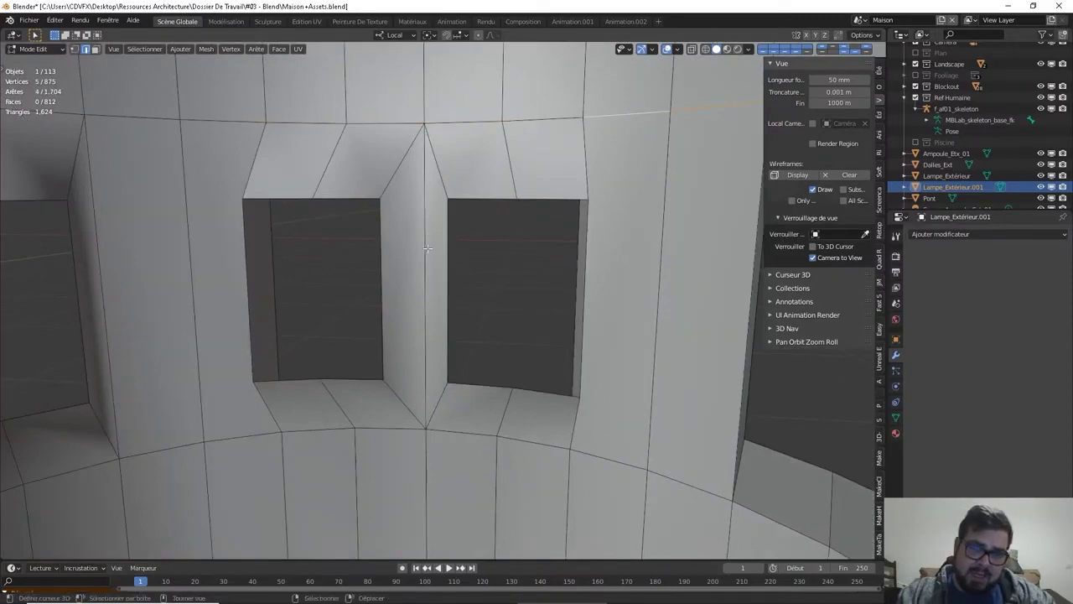
{"action": "middle_click_drag", "start_coordinate": [428, 249], "coordinate": [366, 263]}
{"action": "middle_click_drag", "start_coordinate": [489, 227], "coordinate": [343, 202]}
{"action": "scroll", "coordinate": [432, 222], "scroll_direction": "down", "scroll_amount": 10}
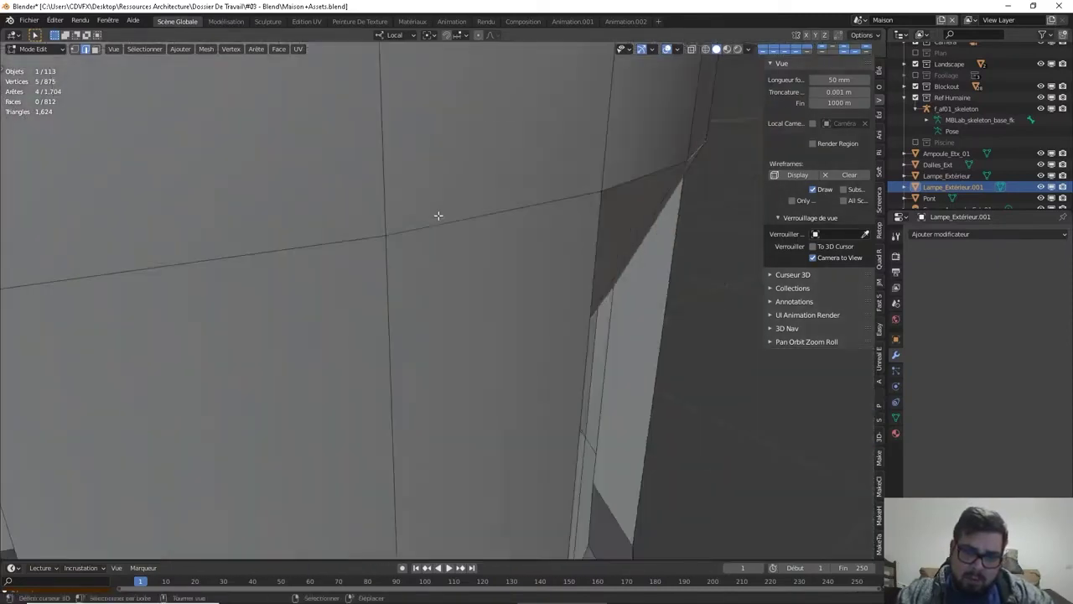
Return to Object Mode, deselect everything and check the shading around the window openings
{"action": "key", "text": "Tab"}
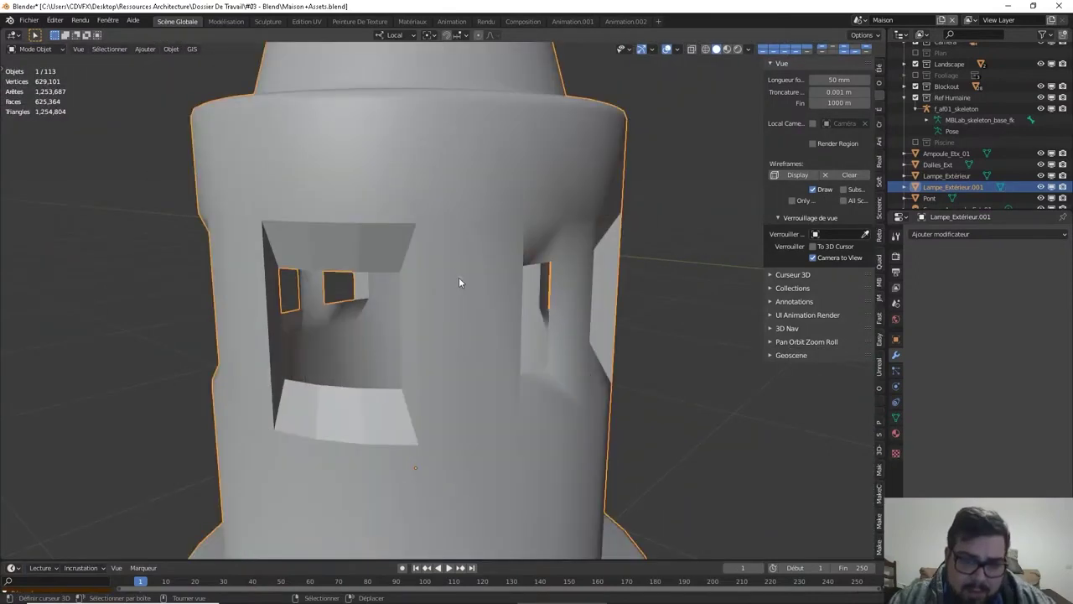
{"action": "scroll", "coordinate": [457, 252], "scroll_direction": "down", "scroll_amount": 3}
{"action": "key", "text": "a"}
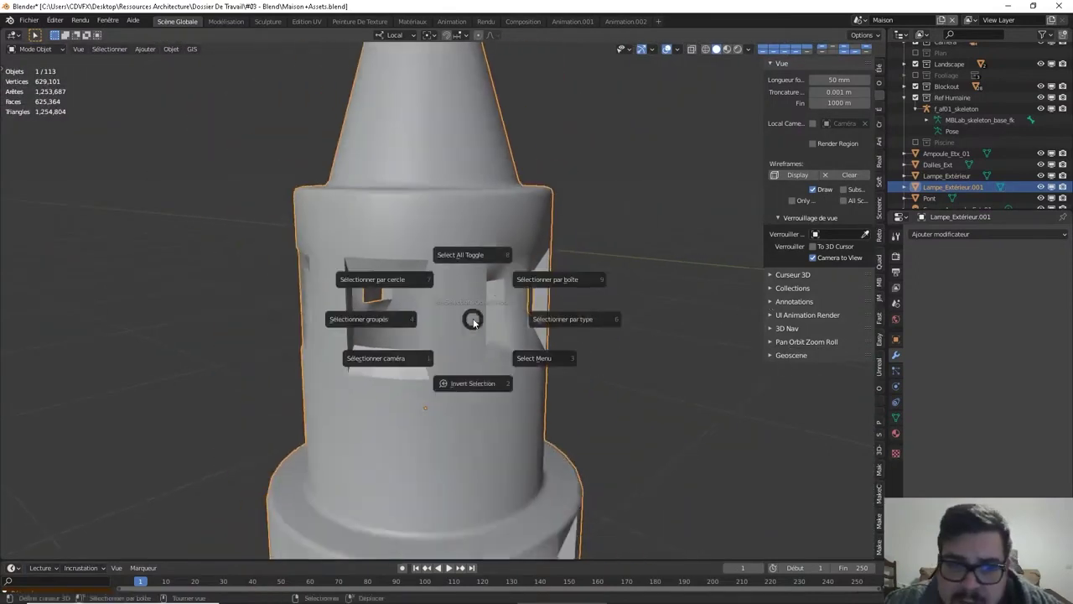
{"action": "left_click", "coordinate": [476, 270]}
{"action": "scroll", "coordinate": [502, 283], "scroll_direction": "up", "scroll_amount": 4}
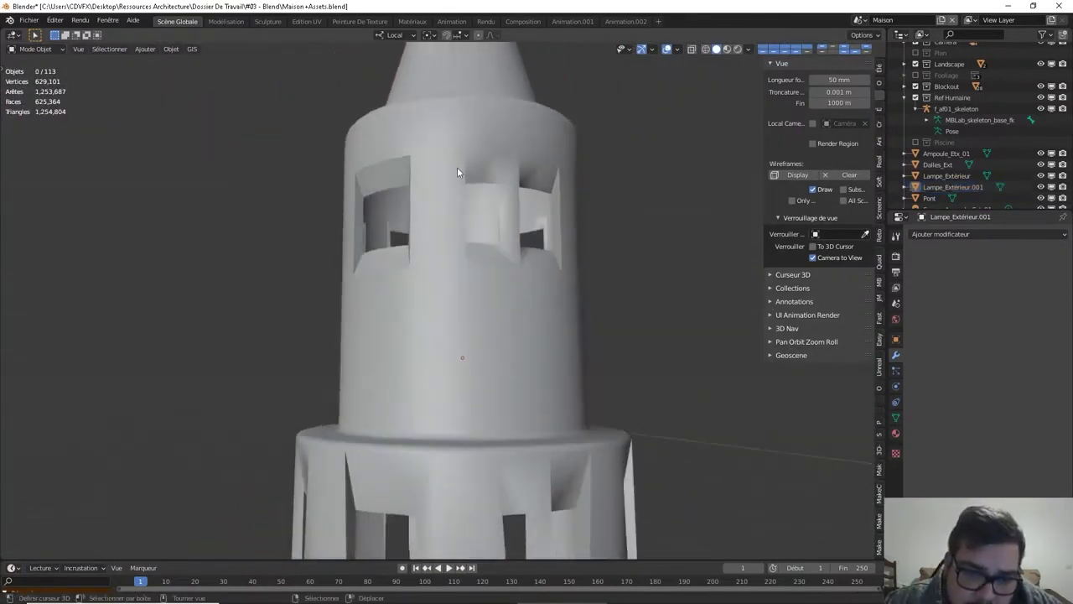
{"action": "middle_click_drag", "start_coordinate": [457, 167], "coordinate": [512, 172]}
Deselect all of the lamp's mesh edges in Edit Mode and return to Object Mode
{"action": "right_click", "coordinate": [512, 172]}
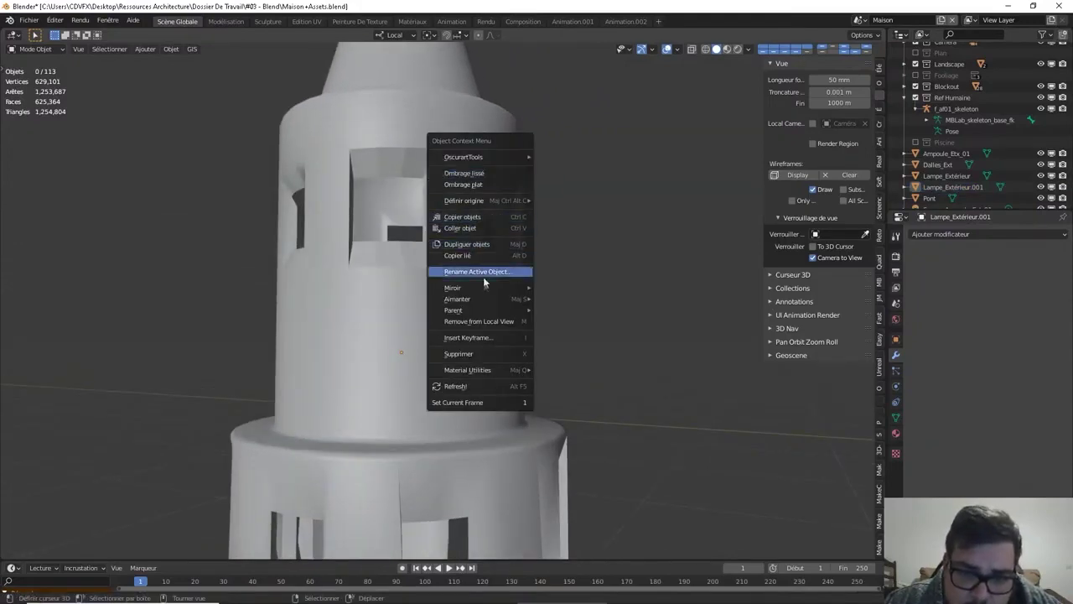
{"action": "key", "text": "Tab"}
{"action": "key", "text": "a"}
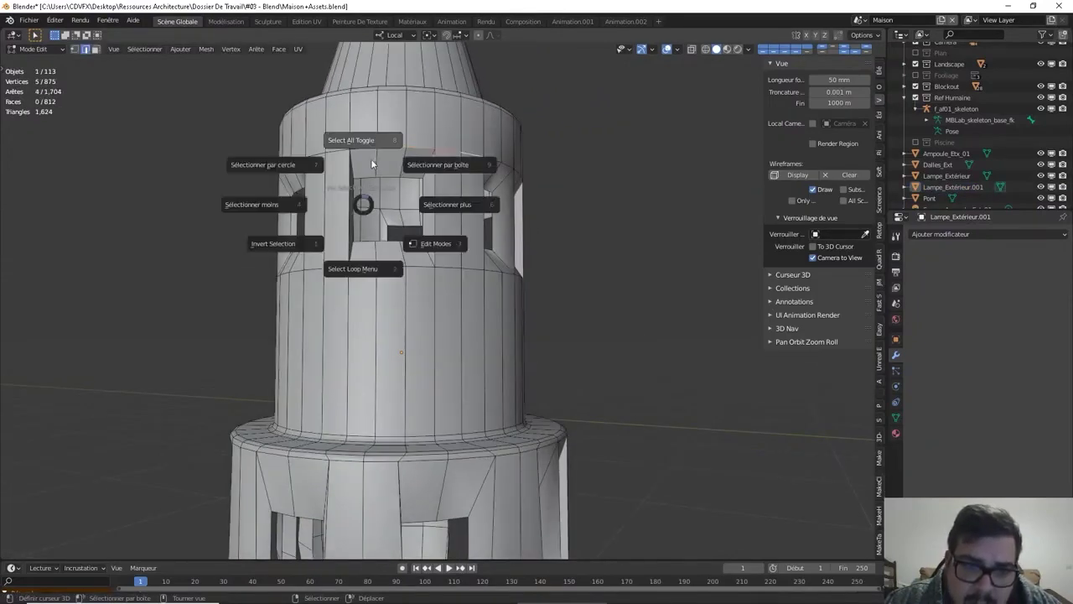
{"action": "left_click", "coordinate": [352, 139]}
{"action": "right_click", "coordinate": [374, 151]}
{"action": "right_click", "coordinate": [448, 140]}
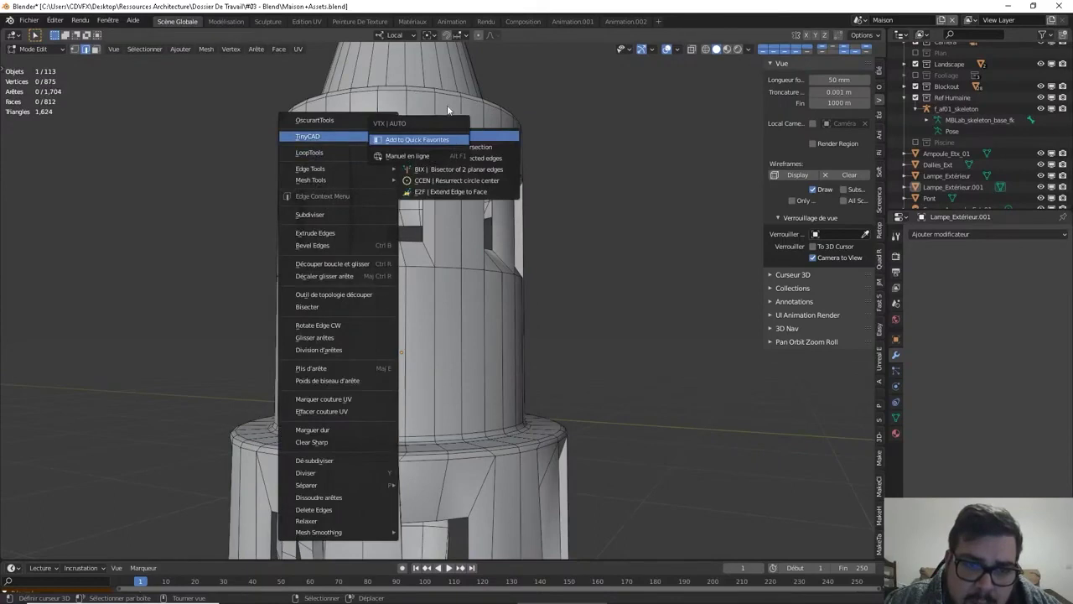
{"action": "key", "text": "Escape"}
{"action": "key", "text": "Escape"}
{"action": "key", "text": "Tab"}
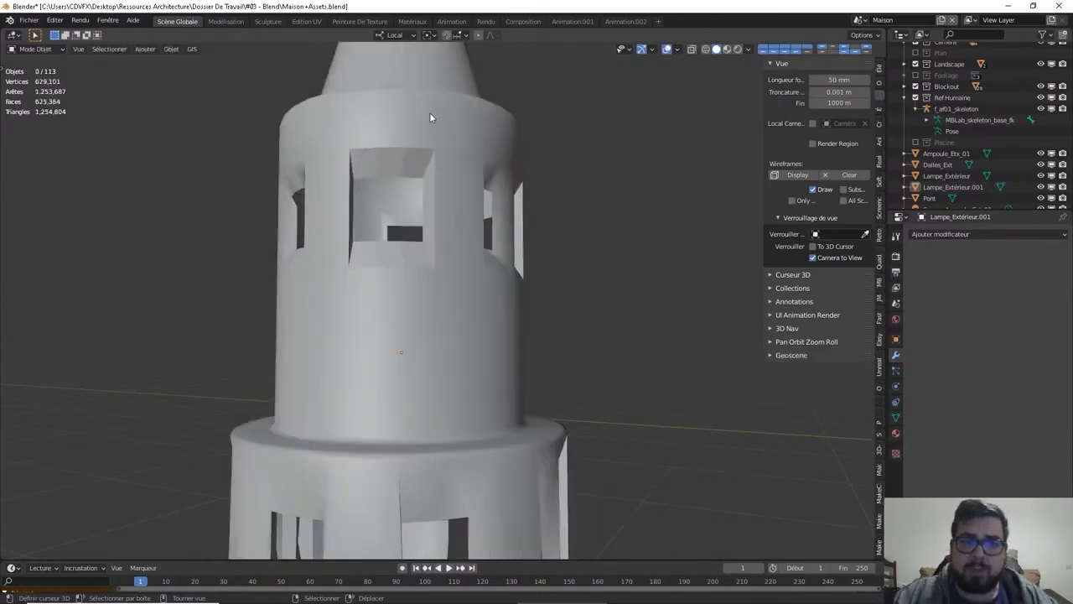
Select the lamp, try flat shading on it and switch it back to smooth shading
{"action": "left_click", "coordinate": [428, 115]}
{"action": "right_click", "coordinate": [427, 112]}
{"action": "right_click", "coordinate": [399, 126]}
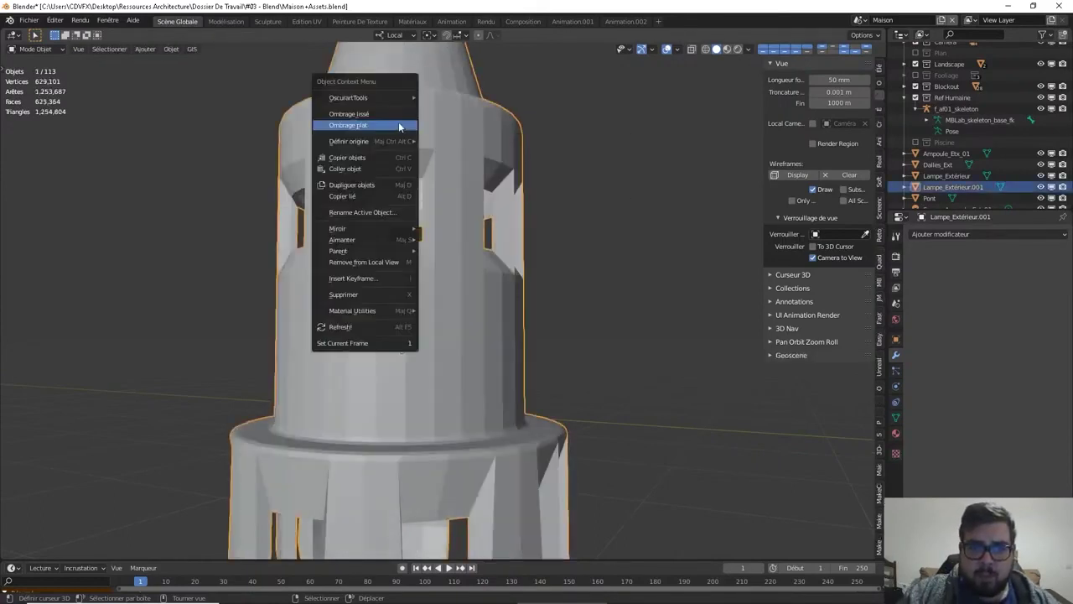
{"action": "left_click", "coordinate": [392, 113]}
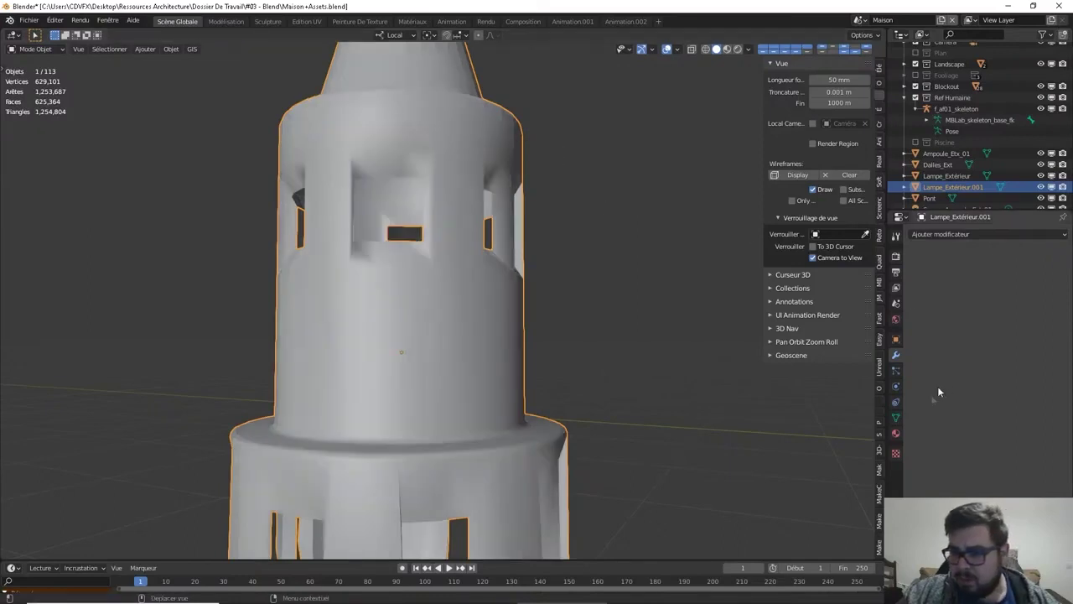
Set the lamp mesh's Auto Smooth angle to 180° and deselect everything
{"action": "left_click", "coordinate": [895, 416]}
{"action": "left_click", "coordinate": [1017, 441]}
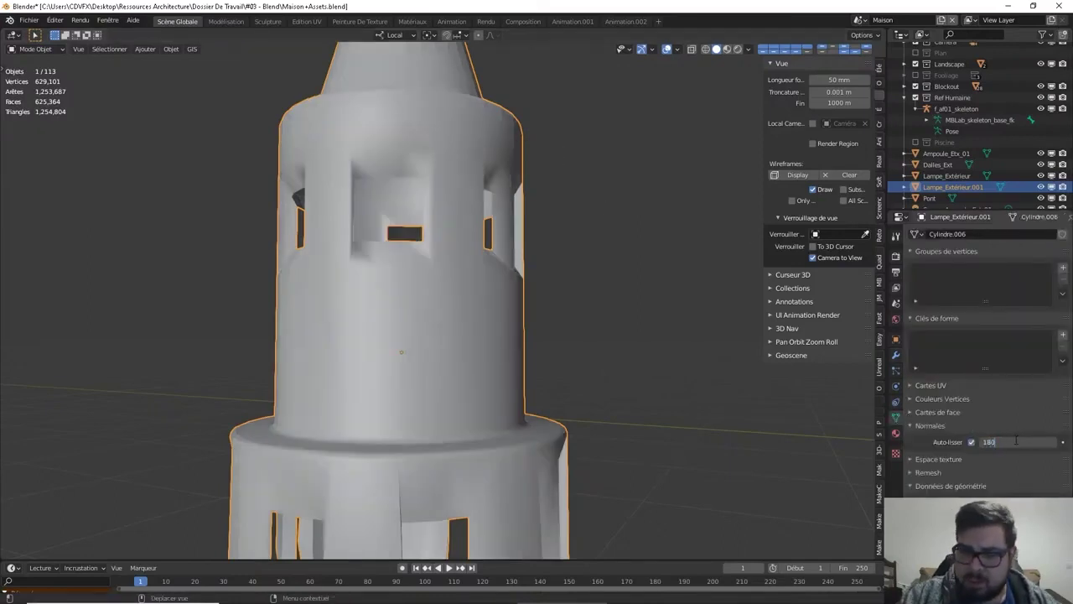
{"action": "key", "text": "Return"}
{"action": "key", "text": "a"}
{"action": "left_click", "coordinate": [606, 355]}
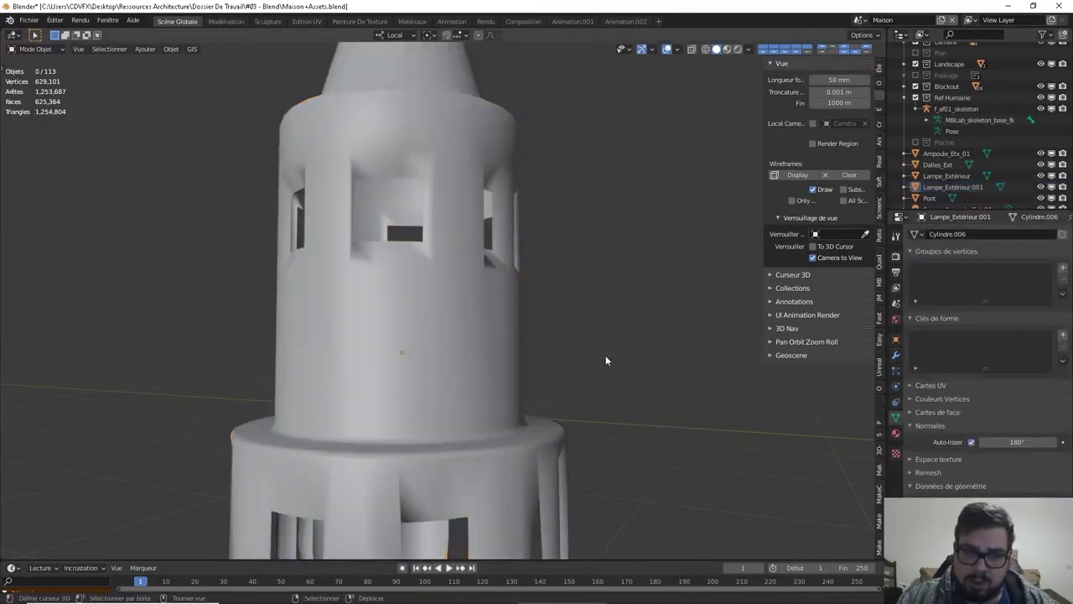
Leave local view to show the whole scene and select the lamp head Lampe_Extérieur.001
{"action": "scroll", "coordinate": [605, 361], "scroll_direction": "down", "scroll_amount": 5}
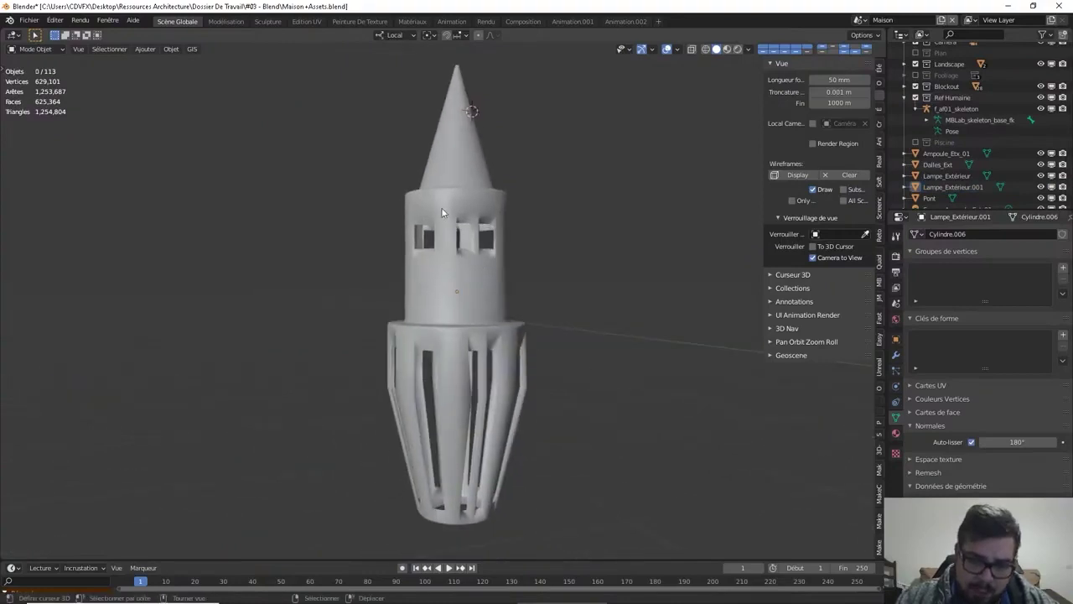
{"action": "middle_click_drag", "start_coordinate": [472, 312], "coordinate": [447, 248]}
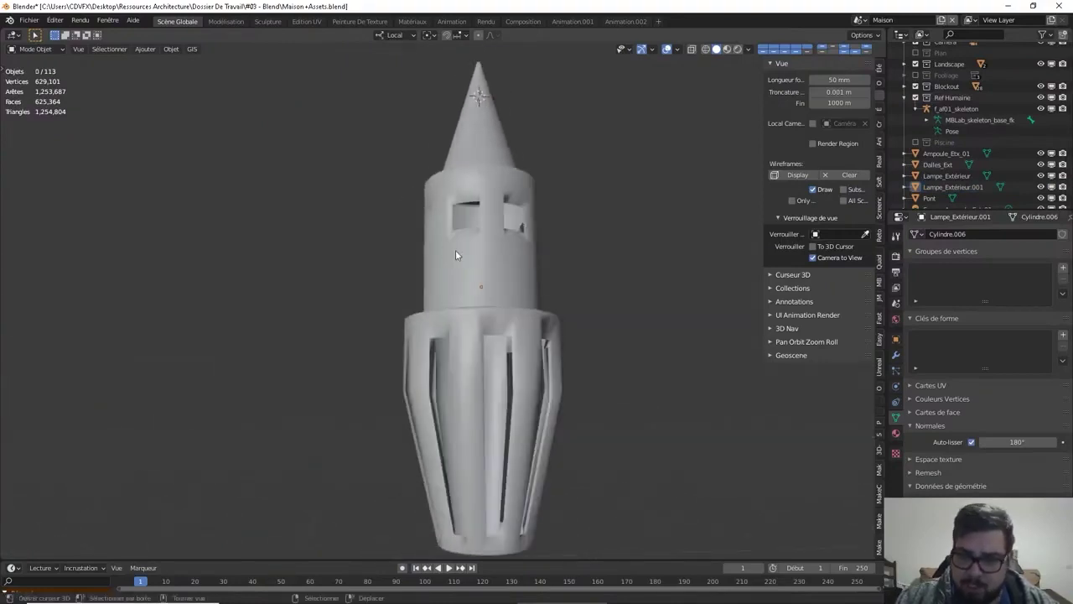
{"action": "key", "text": "KP_Divide"}
{"action": "left_click", "coordinate": [453, 253]}
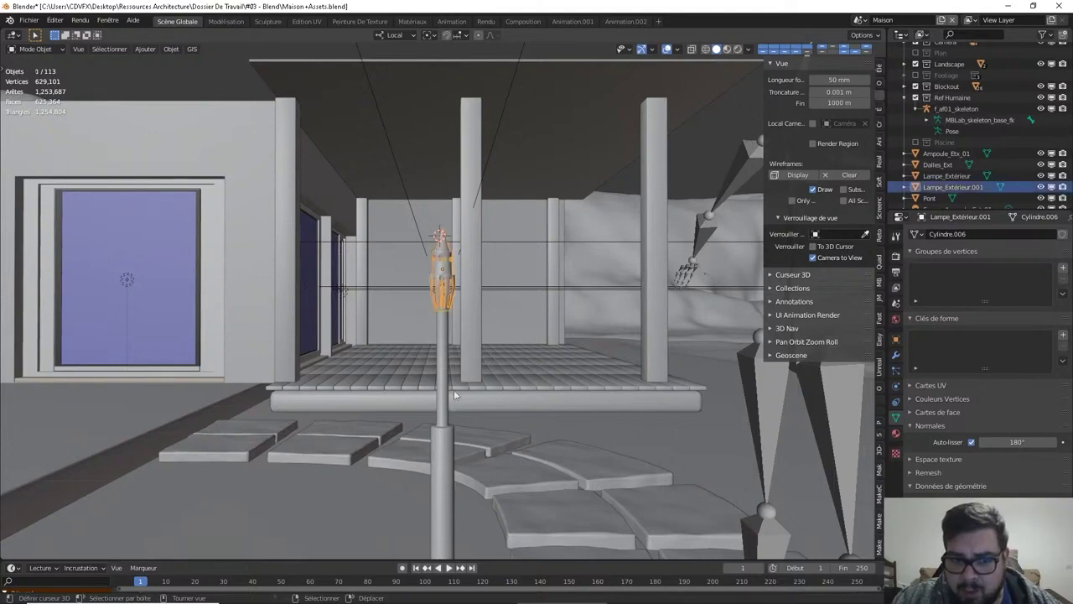
Expand the mesh geometry data and add custom split normals data to the lamp post Lampe_Extérieur
{"action": "left_click", "coordinate": [951, 485]}
{"action": "scroll", "coordinate": [964, 436], "scroll_direction": "down", "scroll_amount": 2}
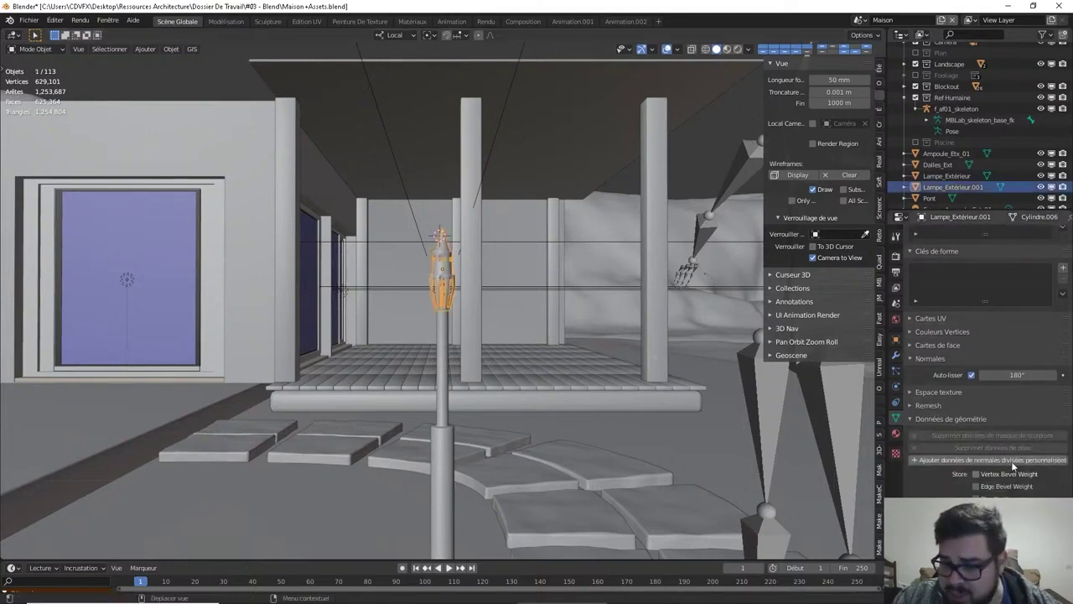
{"action": "left_click", "coordinate": [439, 362]}
{"action": "left_click", "coordinate": [992, 459]}
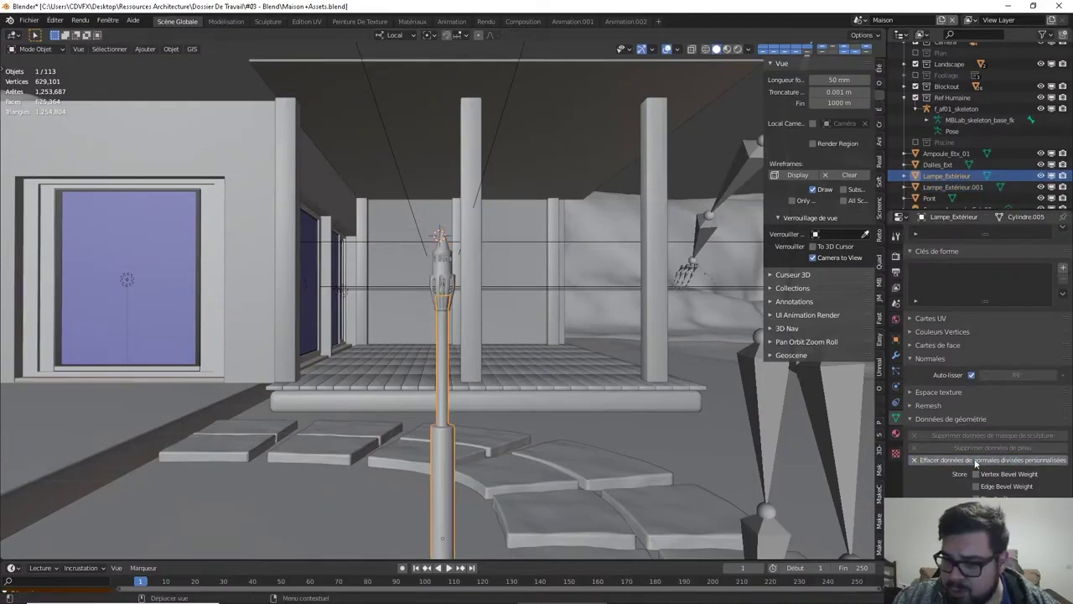
Join the lamp head Lampe_Extérieur.001 into the lamp post Lampe_Extérieur and deselect everything
{"action": "left_click", "coordinate": [457, 282], "text": "shift"}
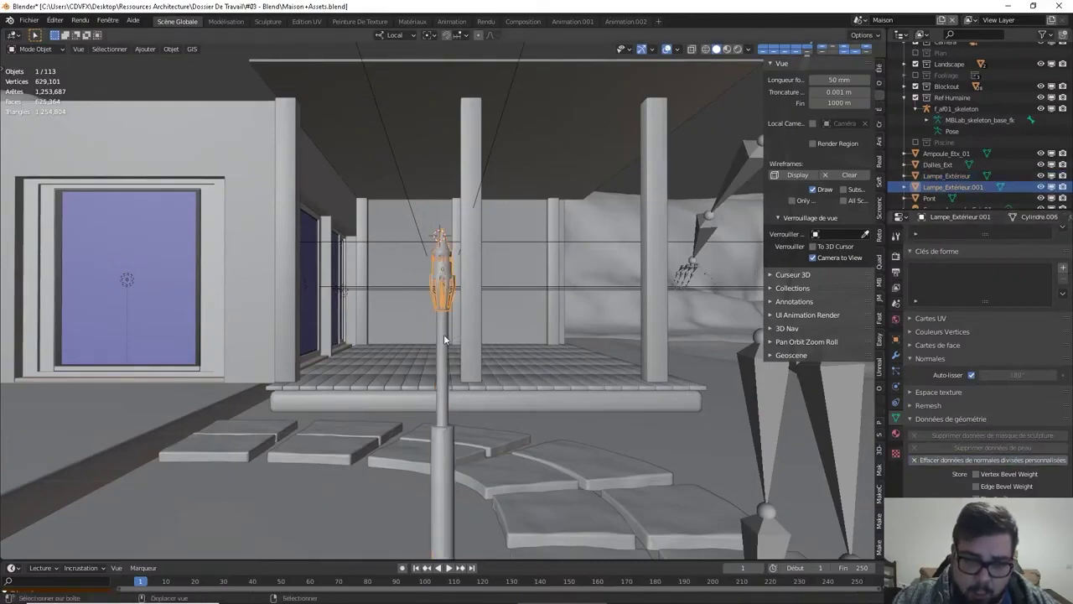
{"action": "left_click", "coordinate": [443, 334], "text": "shift"}
{"action": "key", "text": "ctrl+j"}
{"action": "key", "text": "a"}
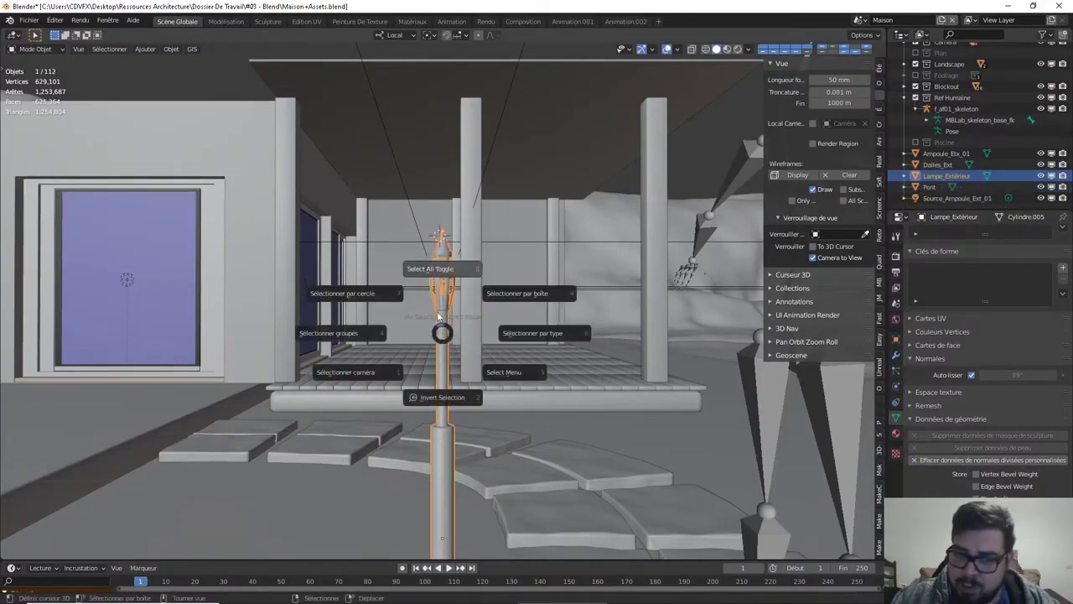
{"action": "left_click", "coordinate": [451, 268]}
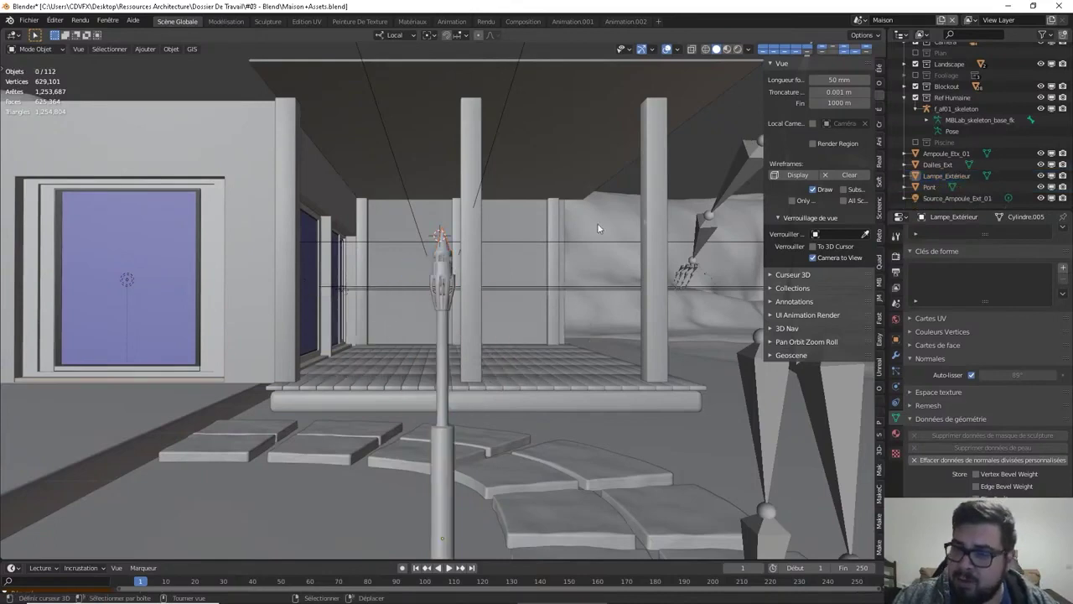
Isolate the point light Source_Ampoule_Ext_01 in local view and show it with rendered shading
{"action": "left_click", "coordinate": [952, 198]}
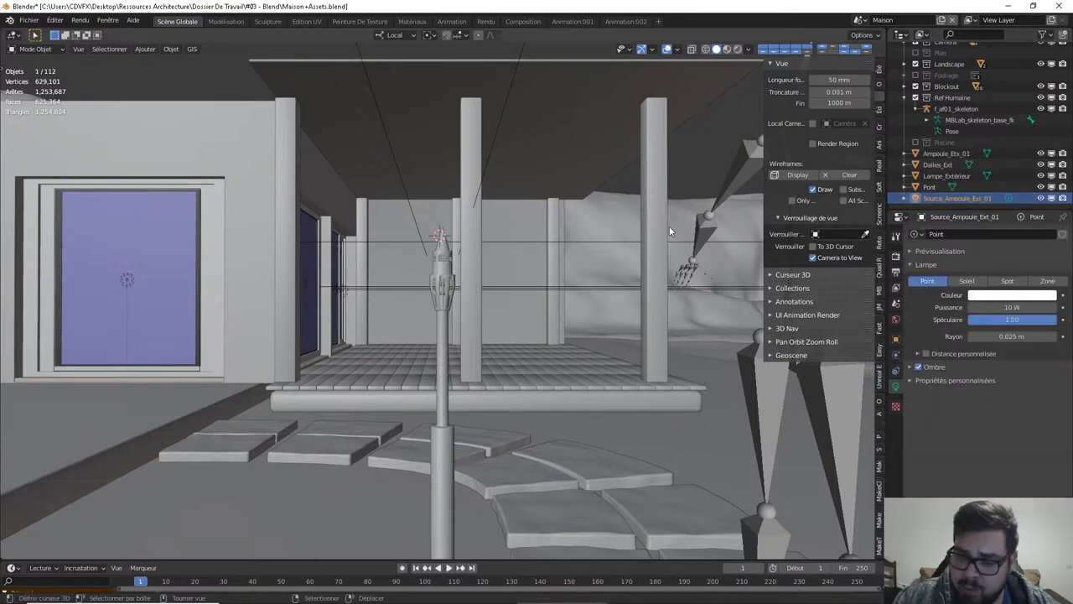
{"action": "key", "text": "KP_Divide"}
{"action": "key", "text": "alt+z"}
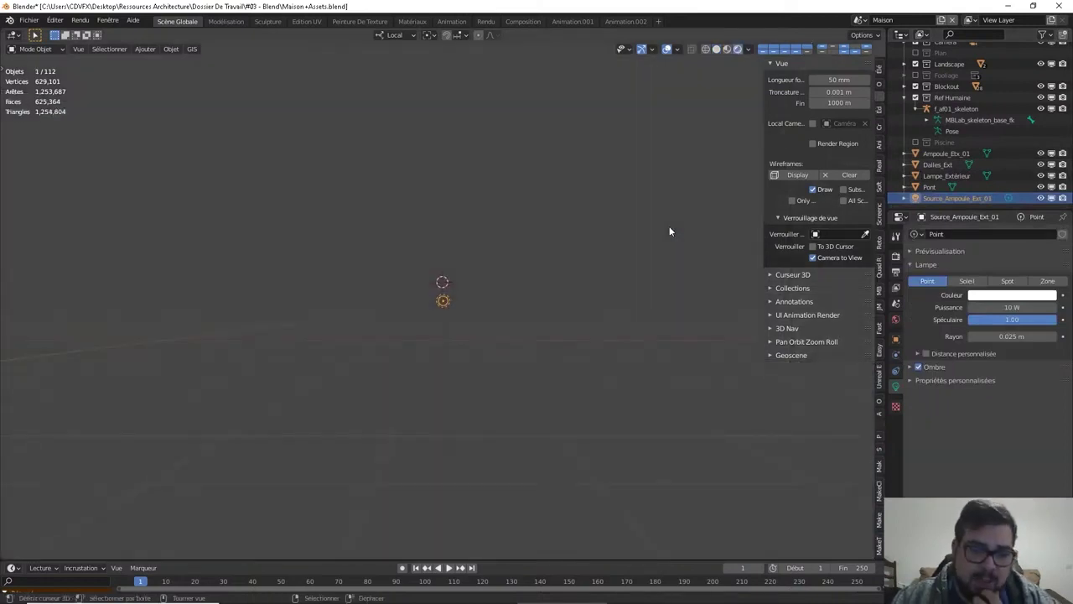
Add a 2 m mesh plane at the 3D cursor and try moving it along its local Z axis
{"action": "key", "text": "shift+a"}
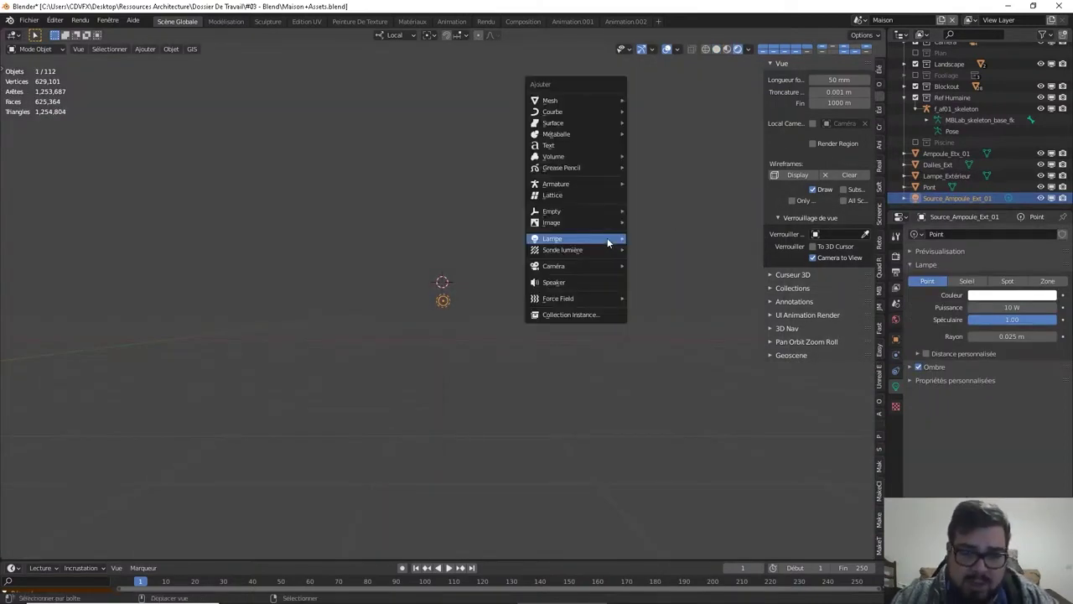
{"action": "mouse_move", "coordinate": [592, 100]}
{"action": "left_click", "coordinate": [634, 100]}
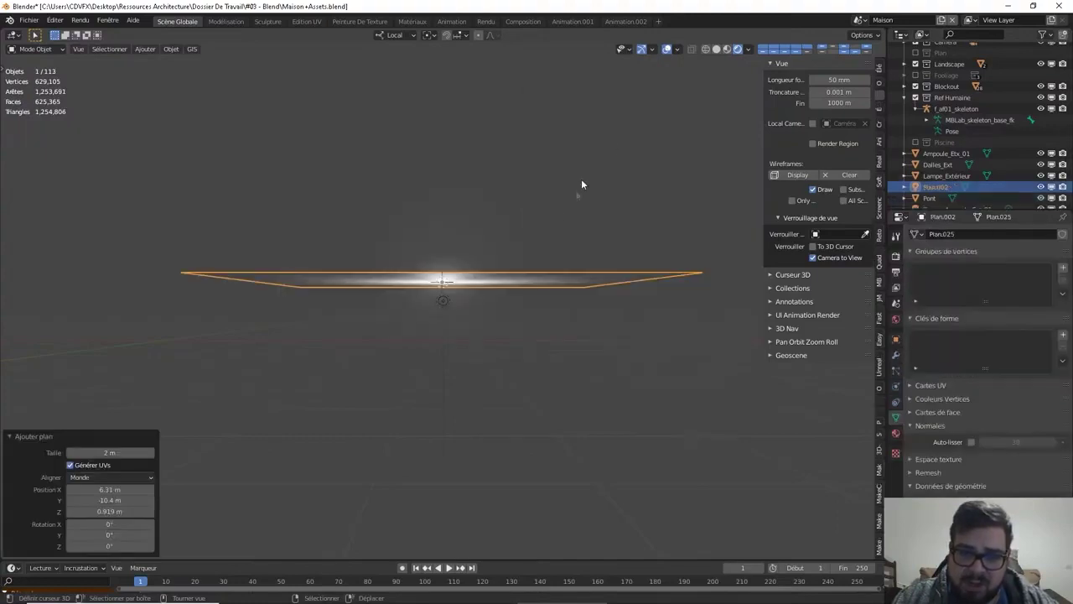
{"action": "key", "text": "g"}
{"action": "key", "text": "z"}
{"action": "key", "text": "z"}
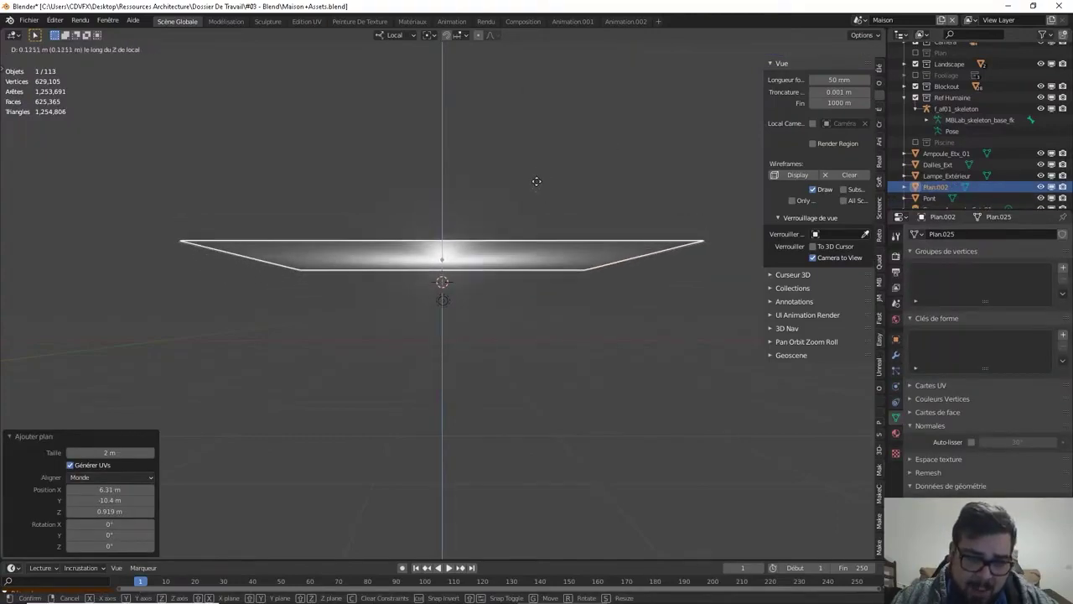
{"action": "right_click", "coordinate": [536, 180]}
{"action": "scroll", "coordinate": [954, 185], "scroll_direction": "down", "scroll_amount": 1}
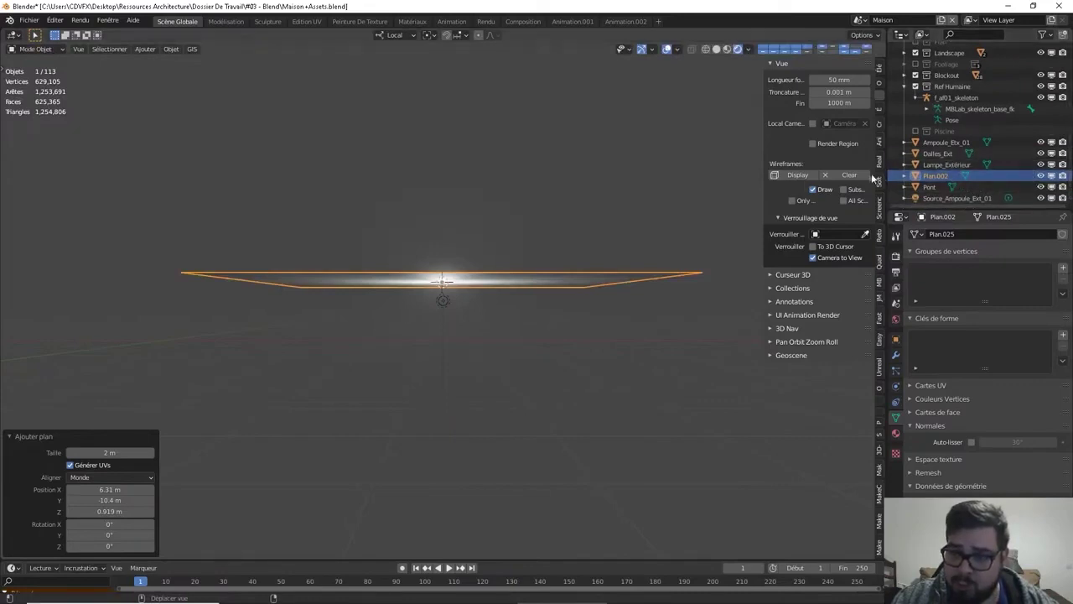
Check the new plane's lighting in the full scene and with the plane isolated in local view
{"action": "key", "text": "KP_Divide"}
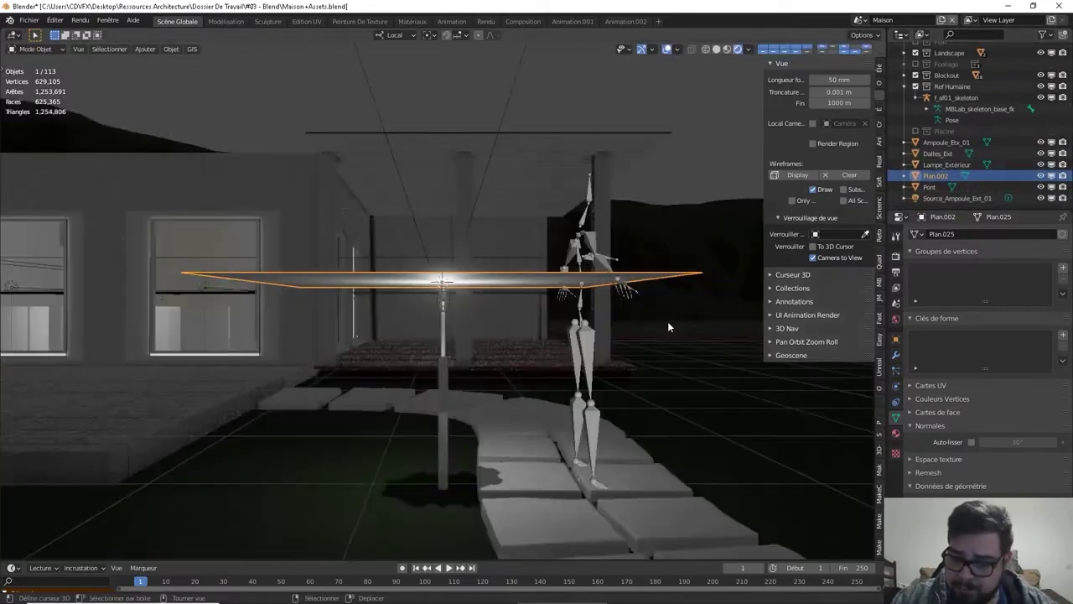
{"action": "scroll", "coordinate": [629, 277], "scroll_direction": "up", "scroll_amount": 5}
{"action": "key", "text": "KP_Divide"}
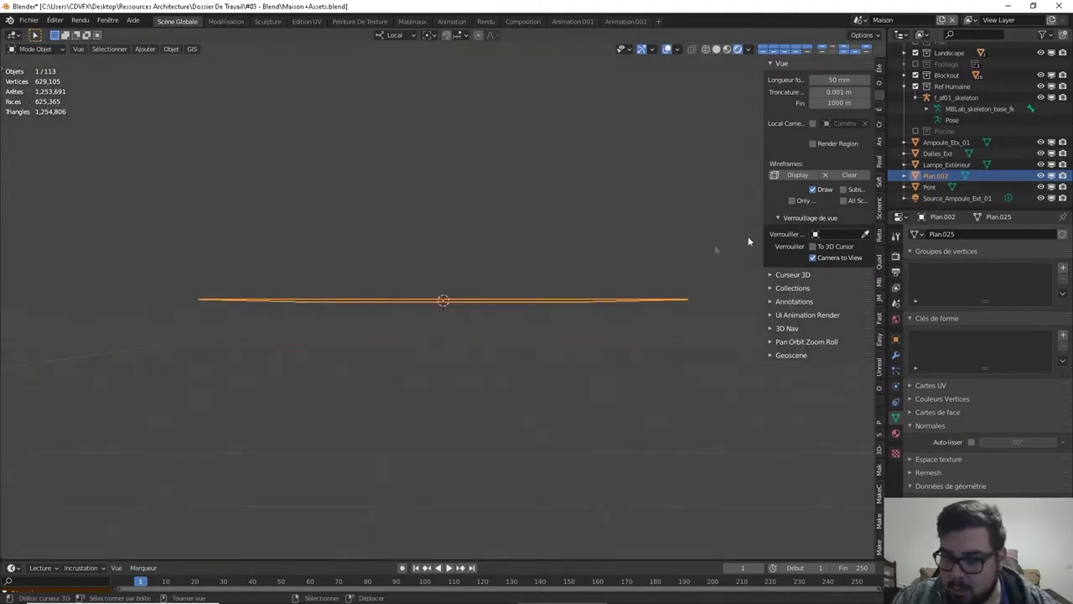
{"action": "key", "text": "KP_Divide"}
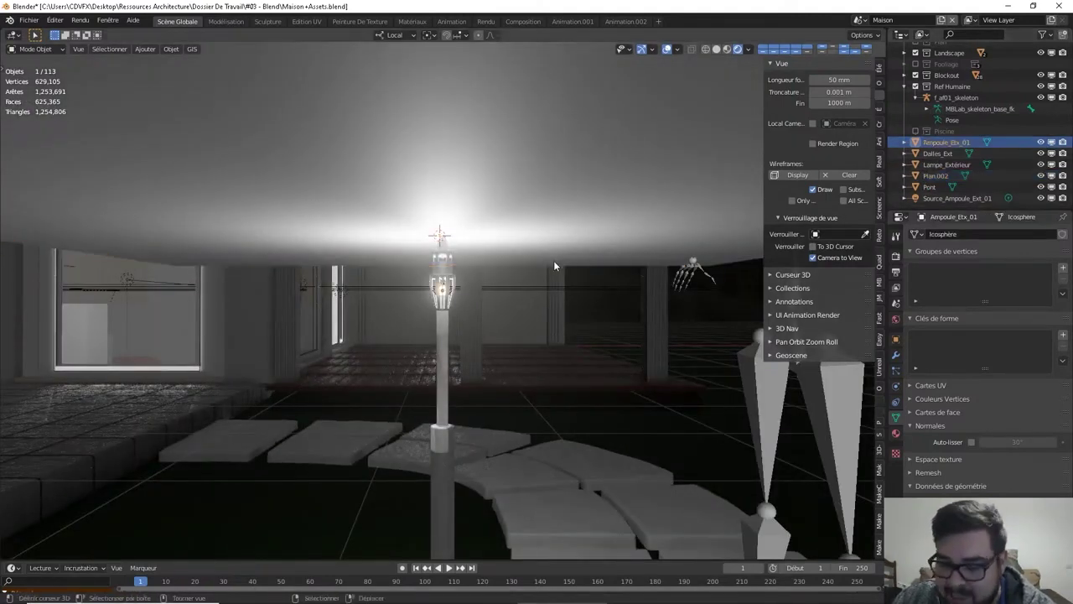
Select the bulb Ampoule_Etx_01 together with the light Source_Ampoule_Ext_01 and isolate both in local view
{"action": "left_click", "coordinate": [946, 142]}
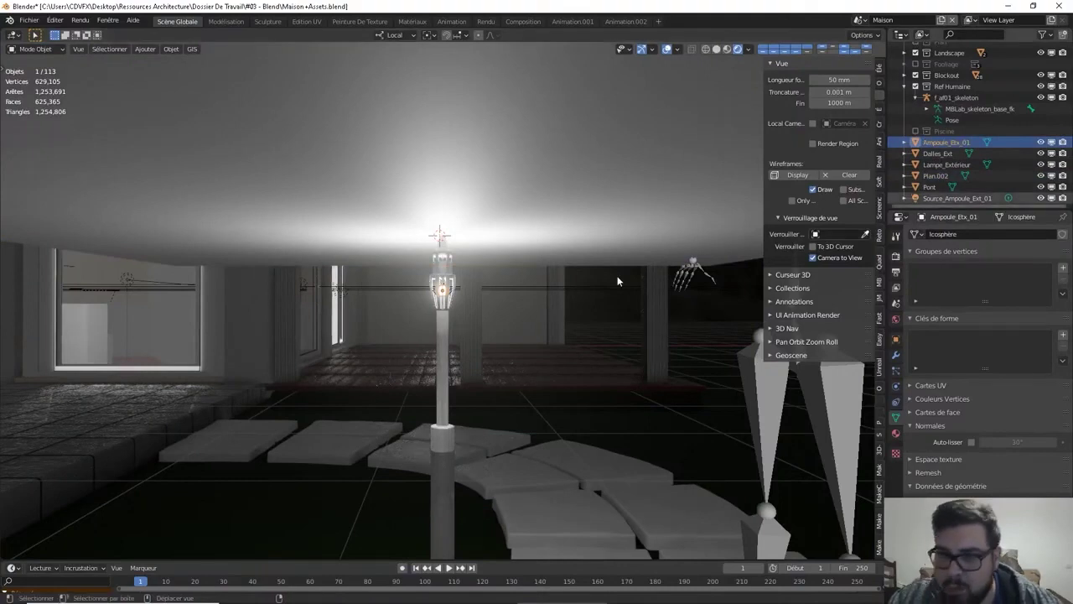
{"action": "left_click", "coordinate": [964, 198], "text": "shift"}
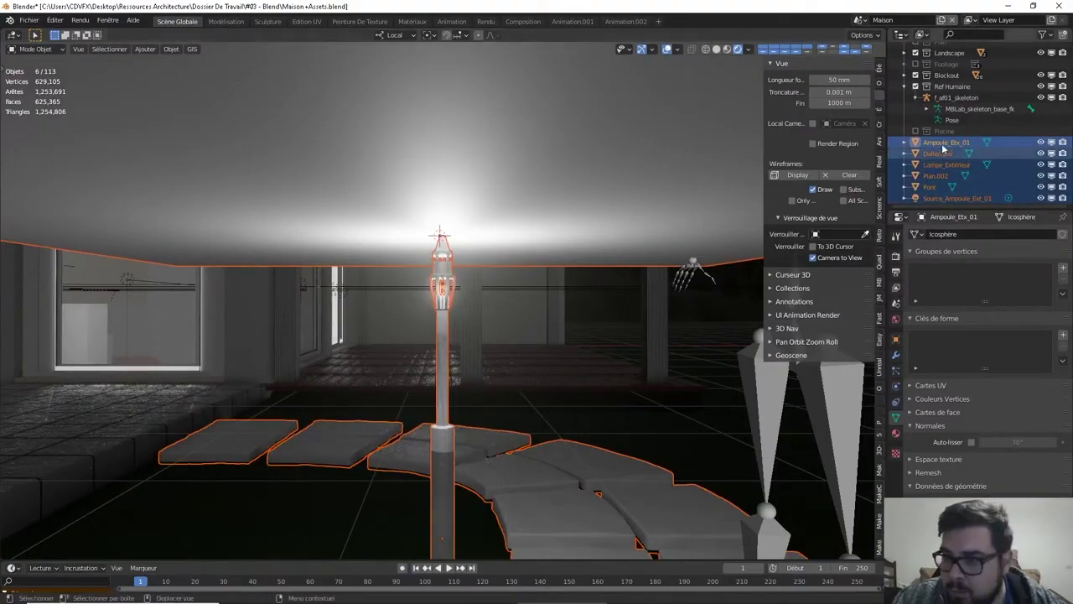
{"action": "key", "text": "ctrl+z"}
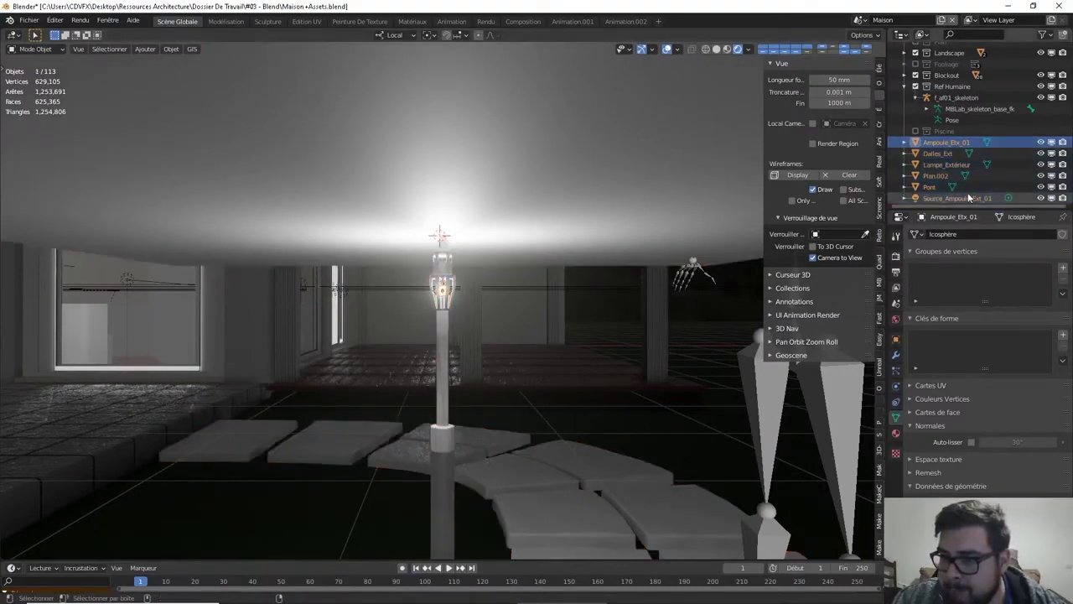
{"action": "key", "text": "ctrl+z"}
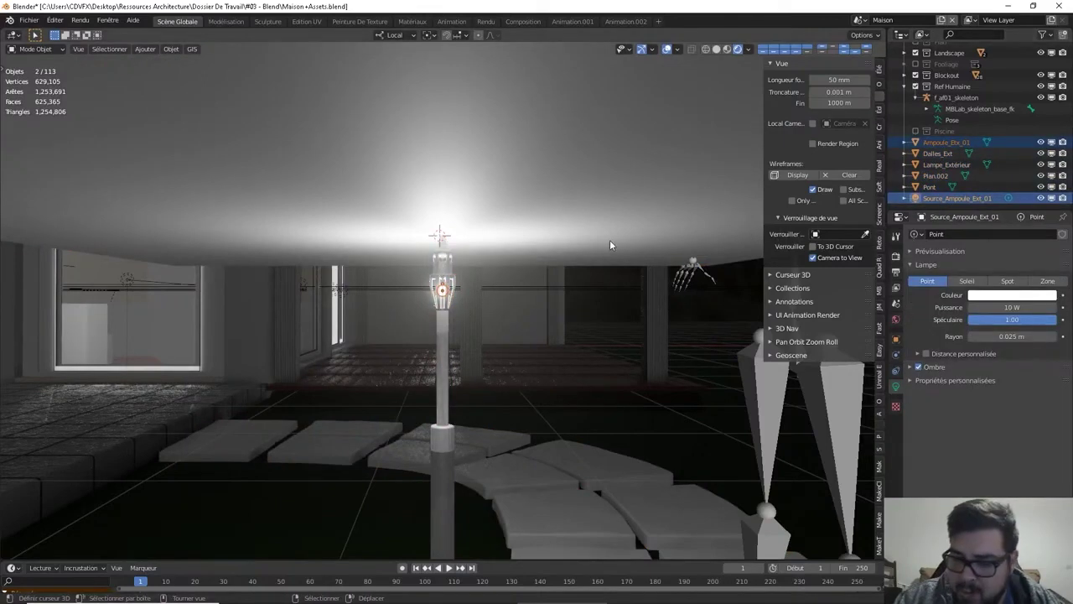
{"action": "key", "text": "KP_Divide"}
{"action": "scroll", "coordinate": [511, 206], "scroll_direction": "up", "scroll_amount": 8}
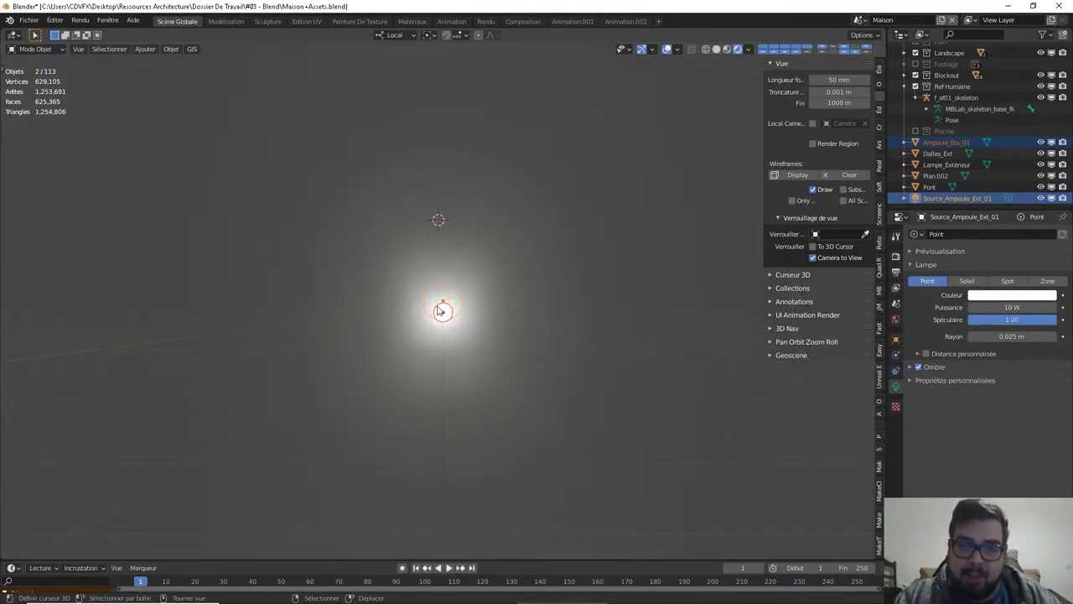
{"action": "scroll", "coordinate": [462, 283], "scroll_direction": "down", "scroll_amount": 1}
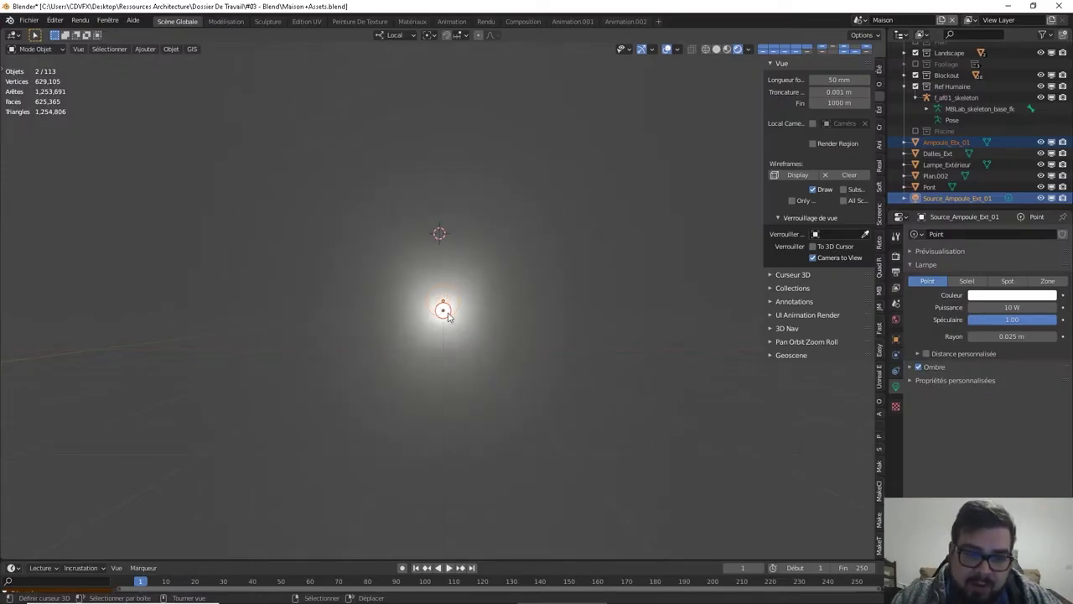
Select only the point light Source_Ampoule_Ext_01 and delete it
{"action": "left_click", "coordinate": [456, 281]}
{"action": "left_click", "coordinate": [450, 289]}
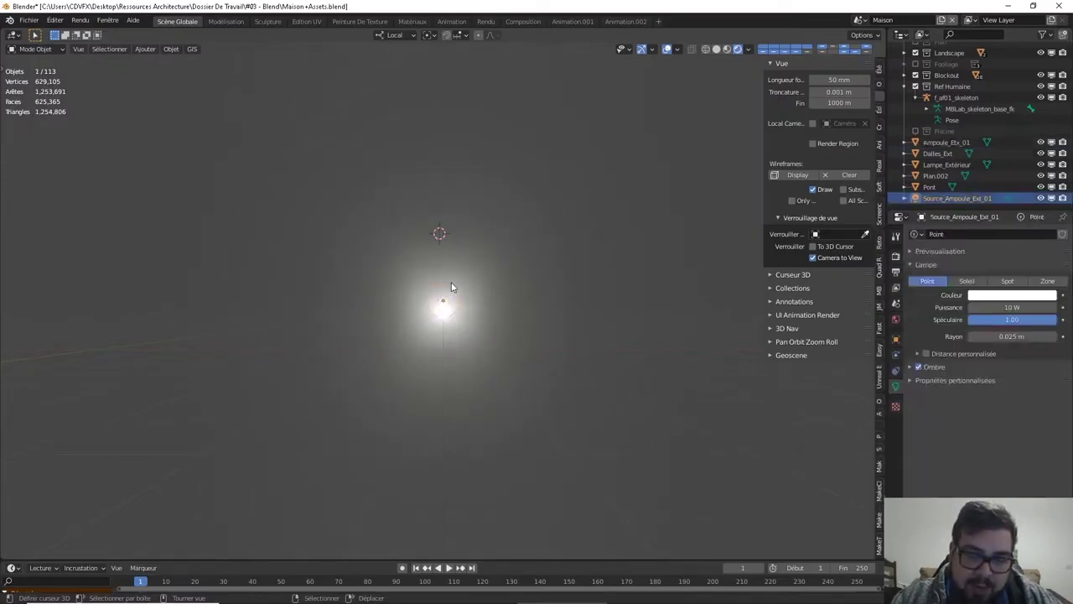
{"action": "left_click", "coordinate": [445, 306]}
{"action": "left_click", "coordinate": [457, 295]}
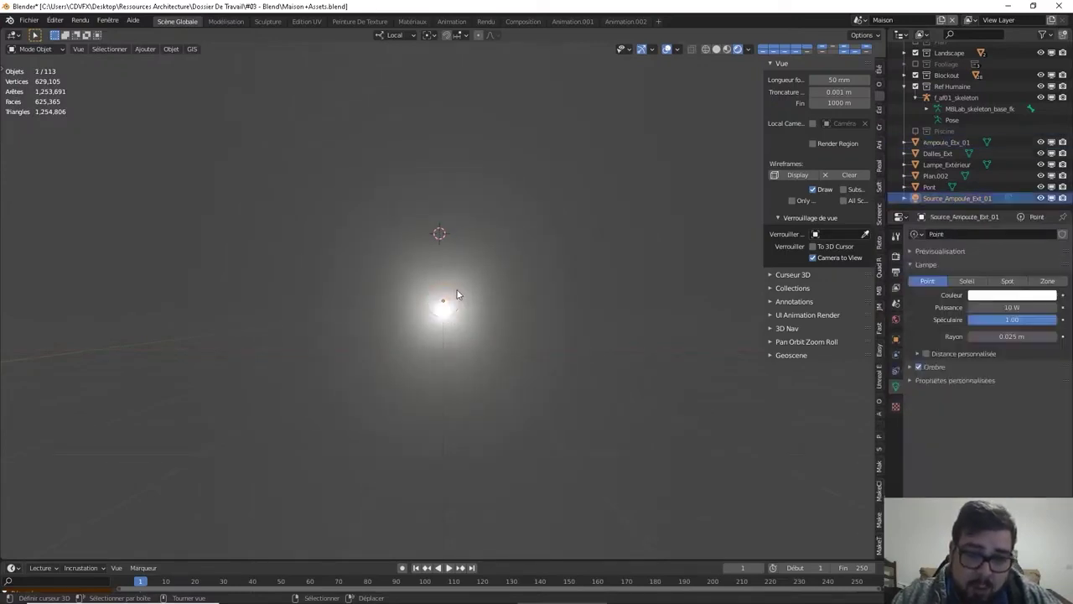
{"action": "key", "text": "x"}
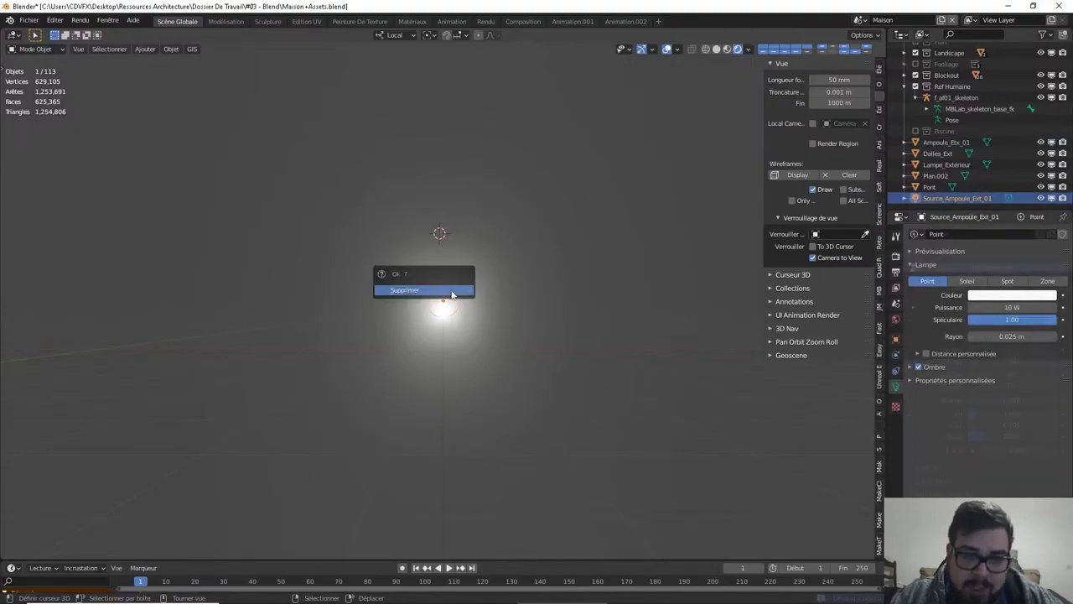
{"action": "left_click", "coordinate": [453, 292]}
Select the bulb Ampoule_Etx_01, show the full scene, try an emission strength of 1500 in the bulb's material and restore 125
{"action": "left_click", "coordinate": [444, 310]}
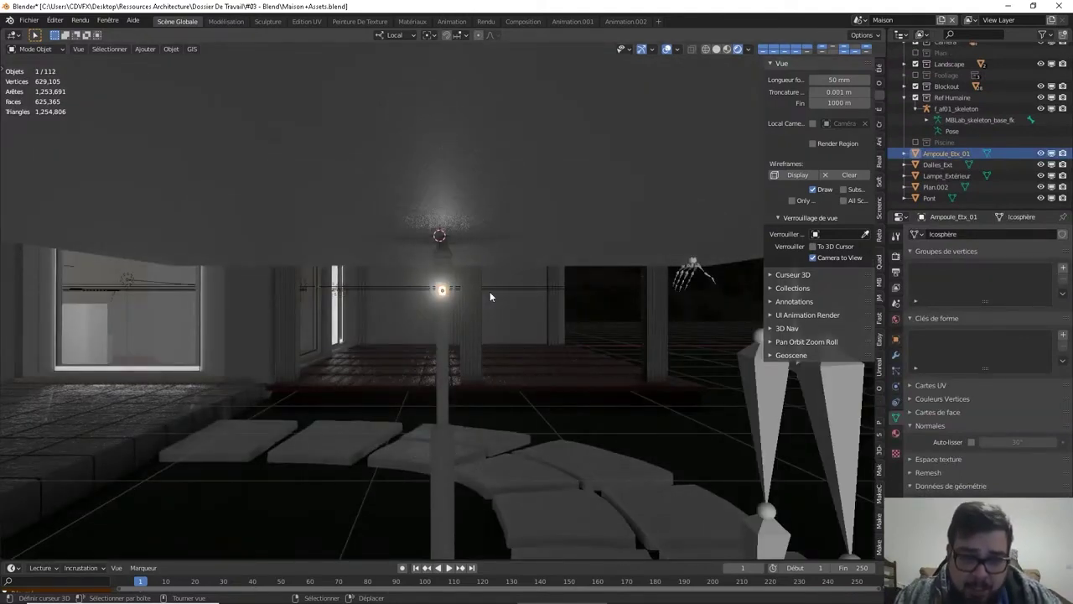
{"action": "left_click", "coordinate": [896, 432]}
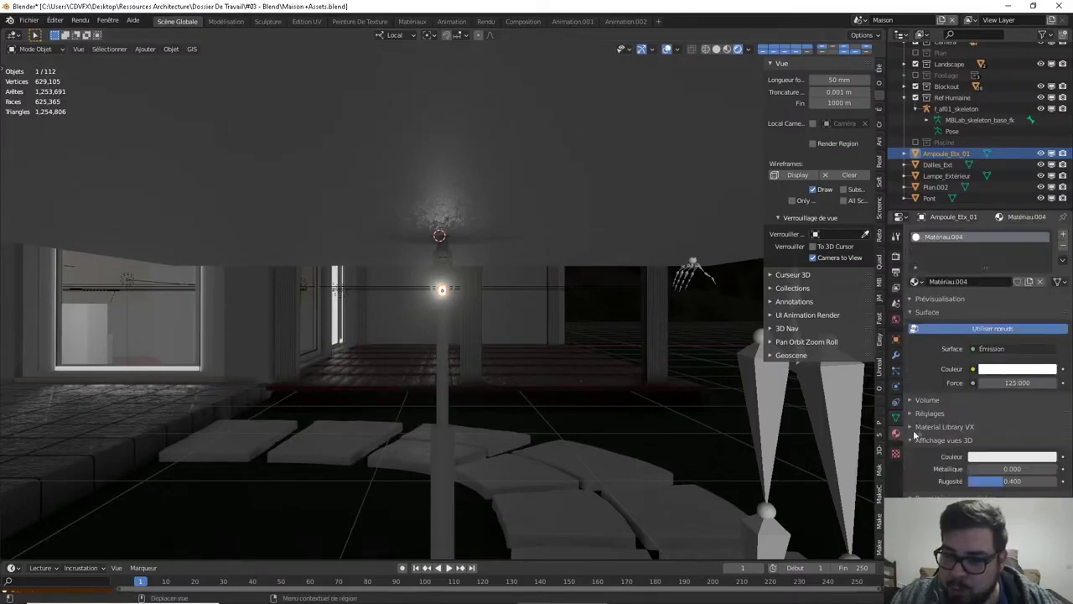
{"action": "left_click", "coordinate": [1010, 382]}
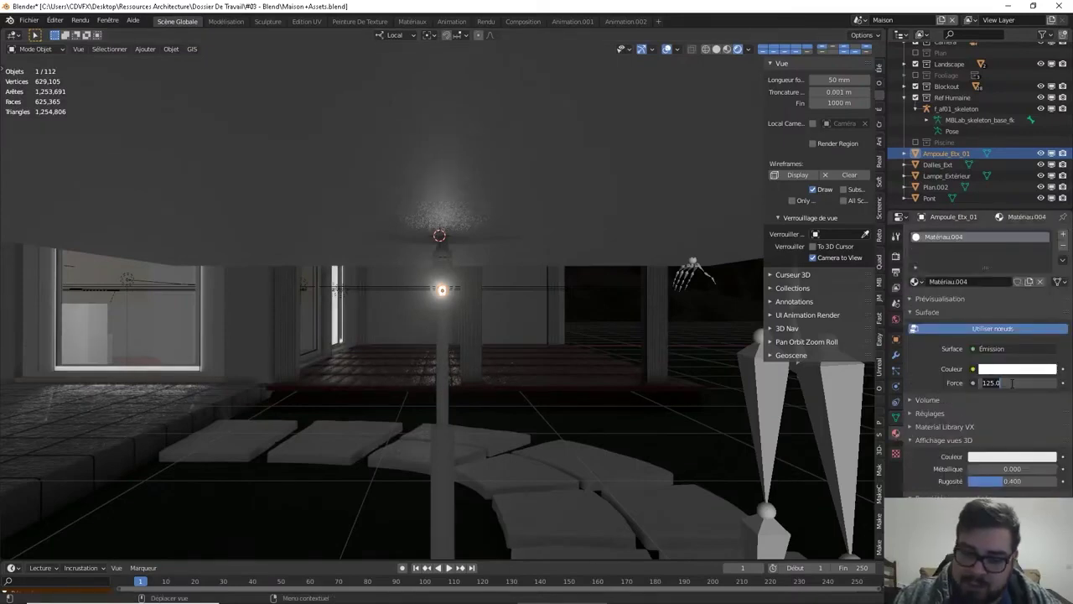
{"action": "type", "text": "1500"}
{"action": "key", "text": "Return"}
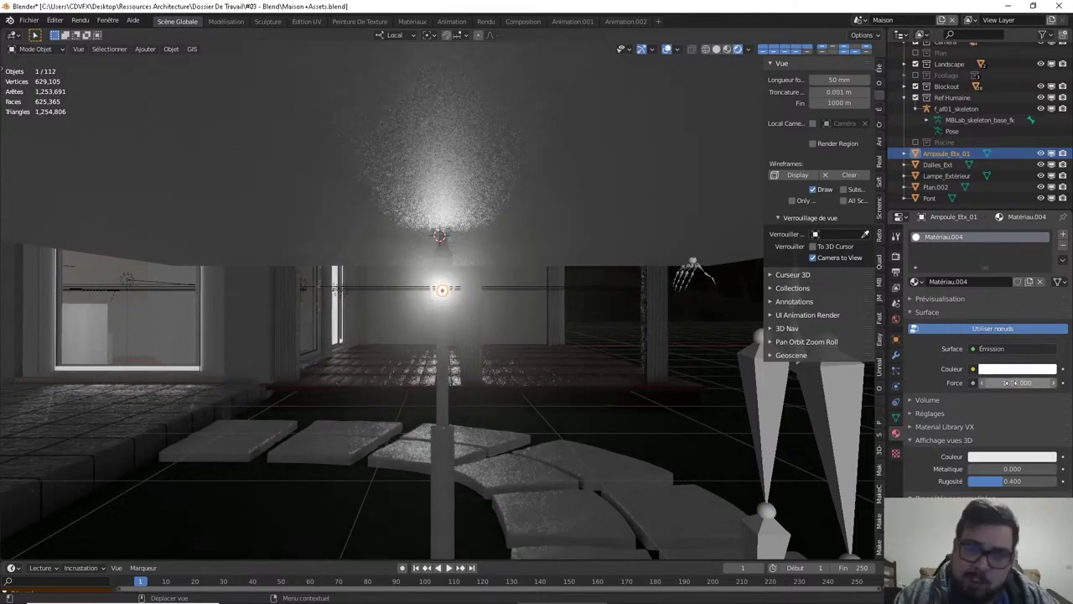
{"action": "left_click", "coordinate": [1011, 383]}
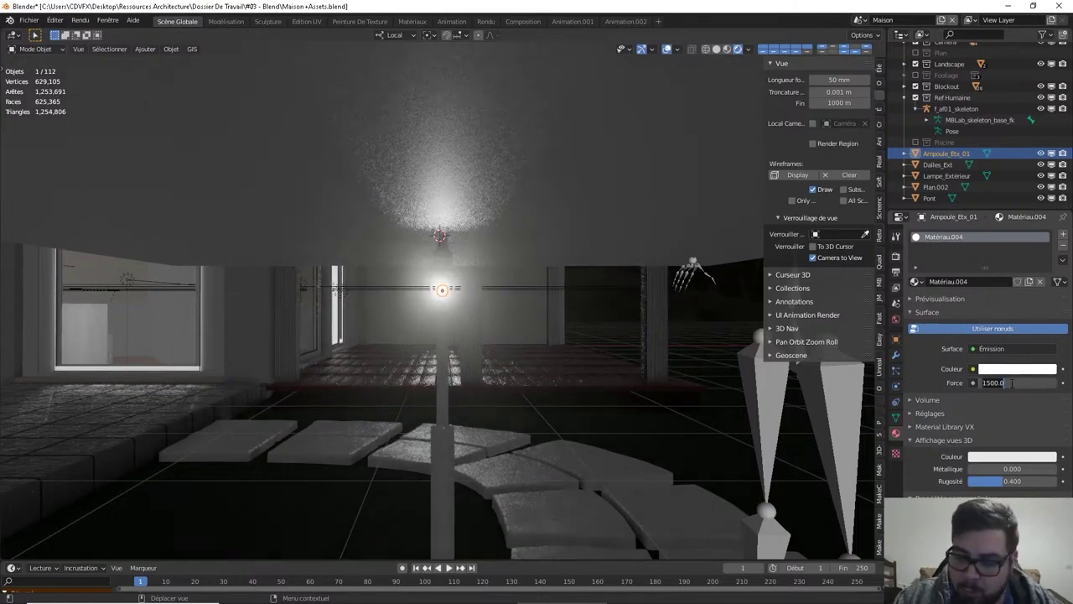
{"action": "type", "text": "500"}
{"action": "key", "text": "Return"}
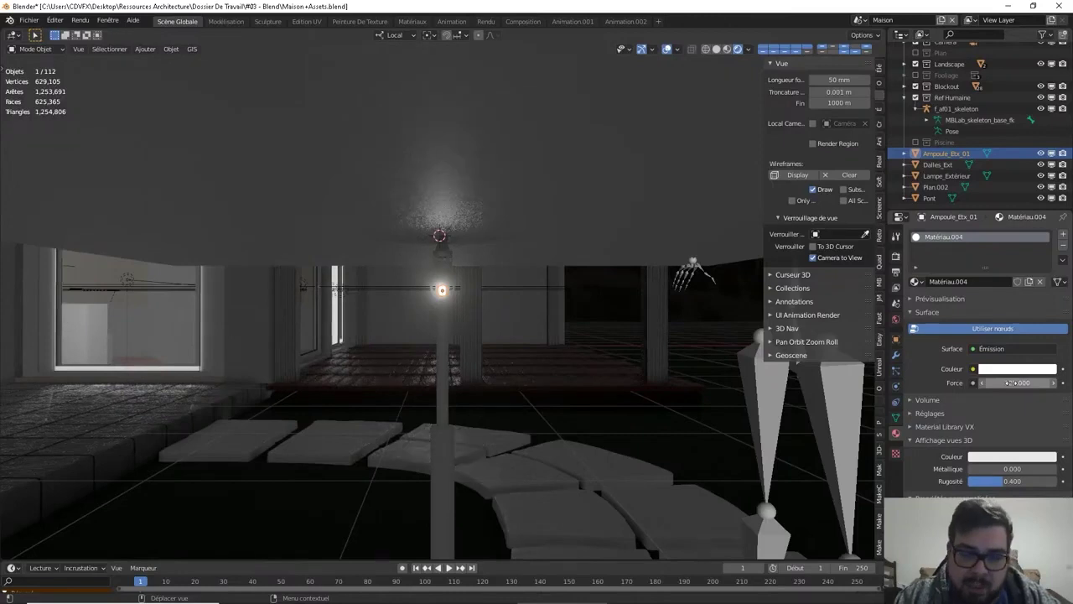
{"action": "left_click", "coordinate": [927, 312]}
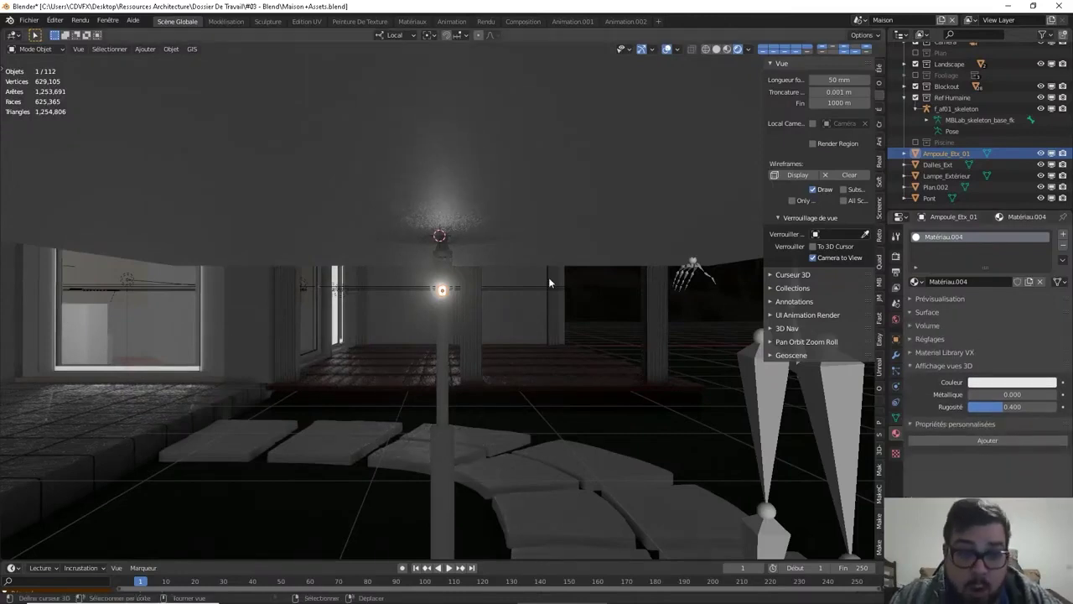
{"action": "key", "text": "shift+a"}
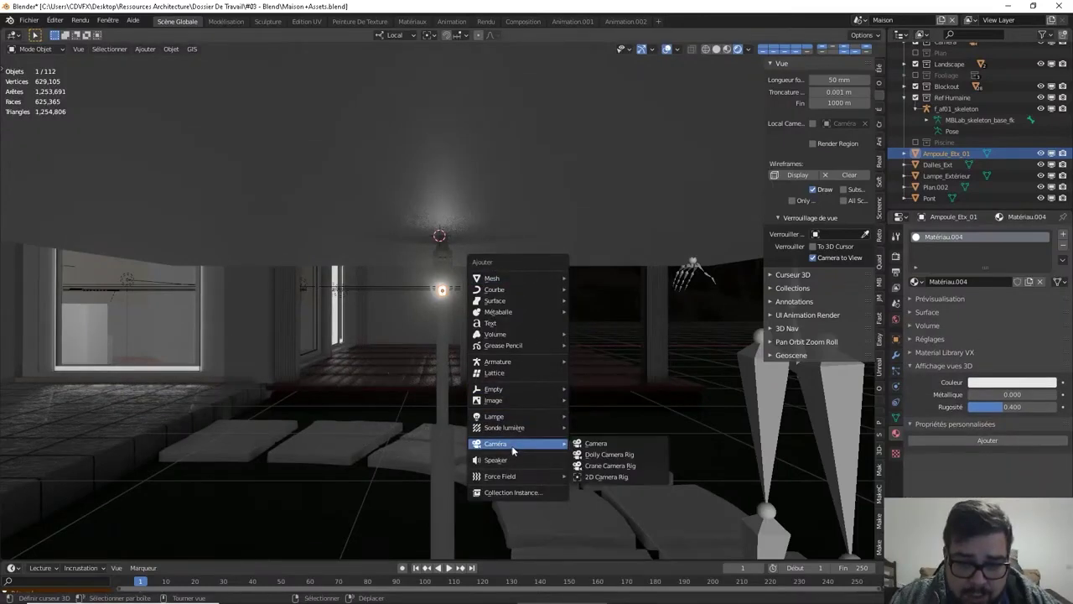
{"action": "left_click", "coordinate": [445, 291]}
{"action": "key", "text": "shift+s"}
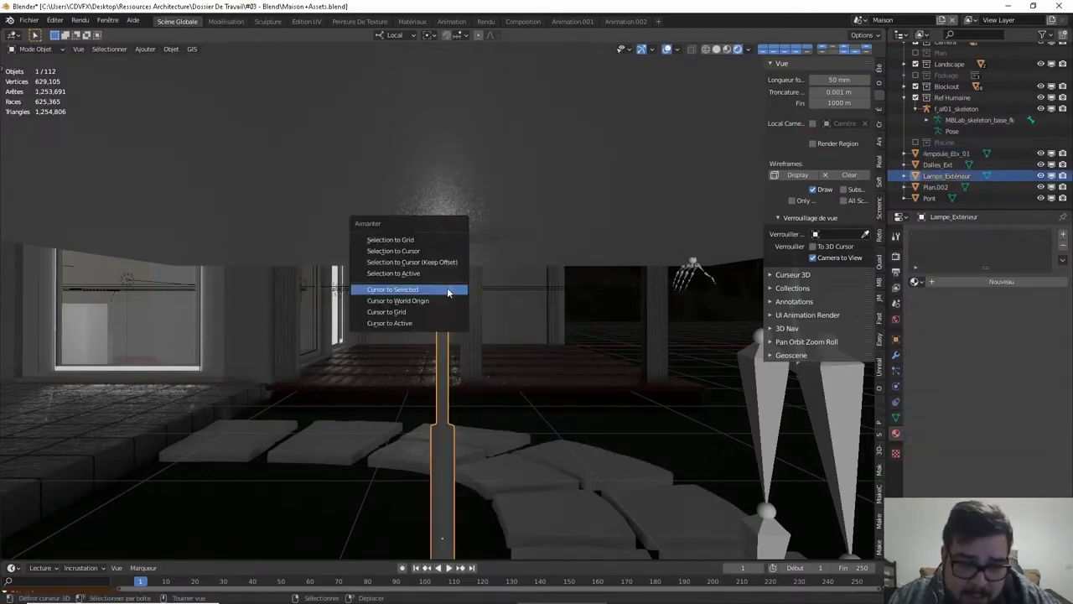
{"action": "left_click", "coordinate": [448, 292]}
Delete the test plane Plan.002 above the lamp
{"action": "left_click", "coordinate": [454, 288]}
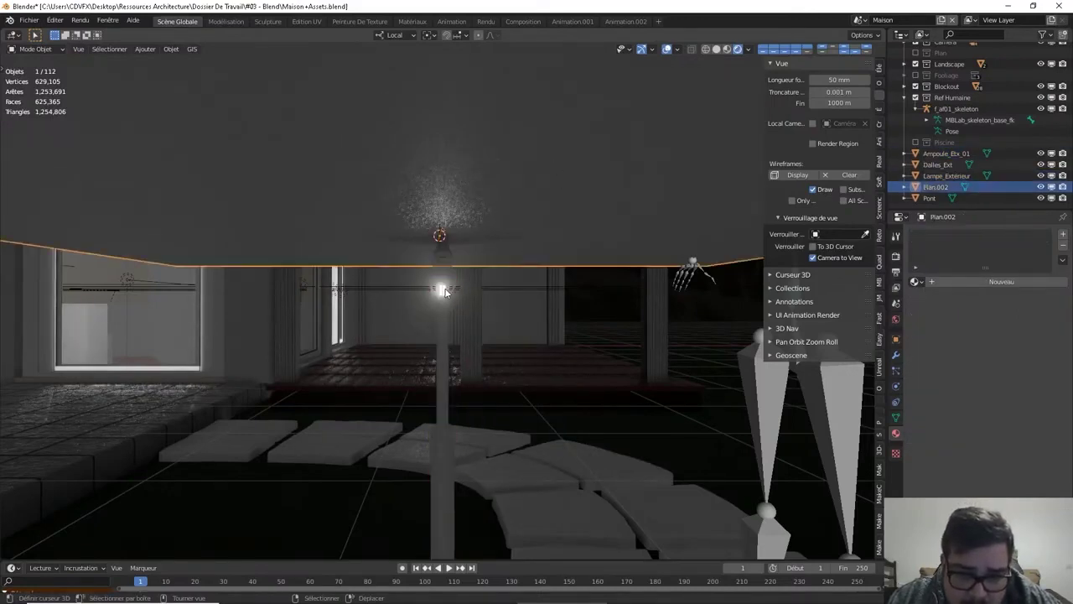
{"action": "key", "text": "x"}
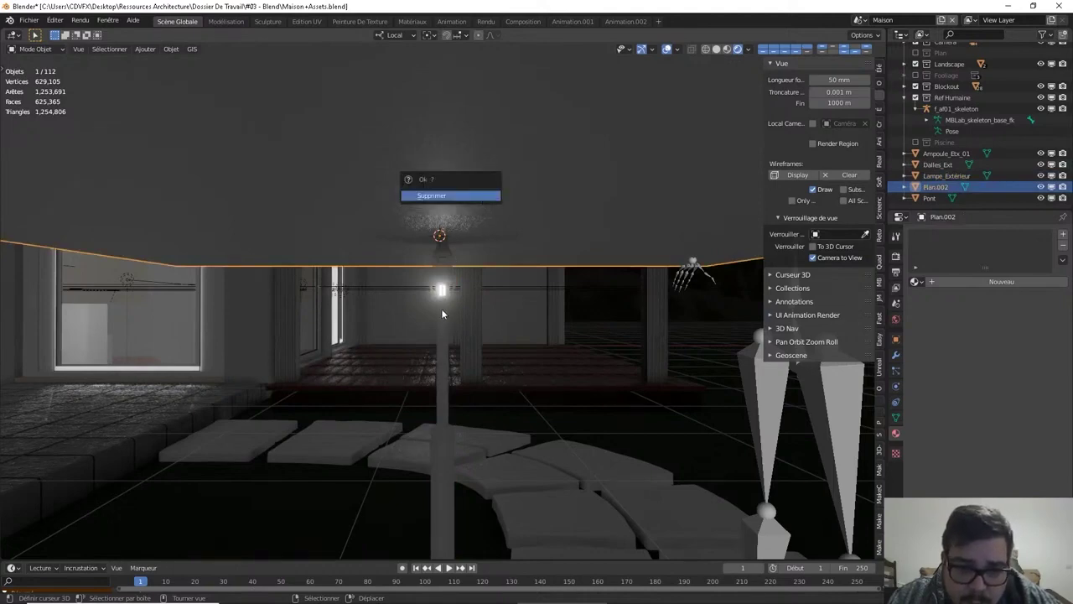
{"action": "key", "text": "Return"}
Select the bulb Ampoule_Etx_01 inside the outdoor lamp and snap the 3D cursor to it
{"action": "scroll", "coordinate": [445, 300], "scroll_direction": "up", "scroll_amount": 2}
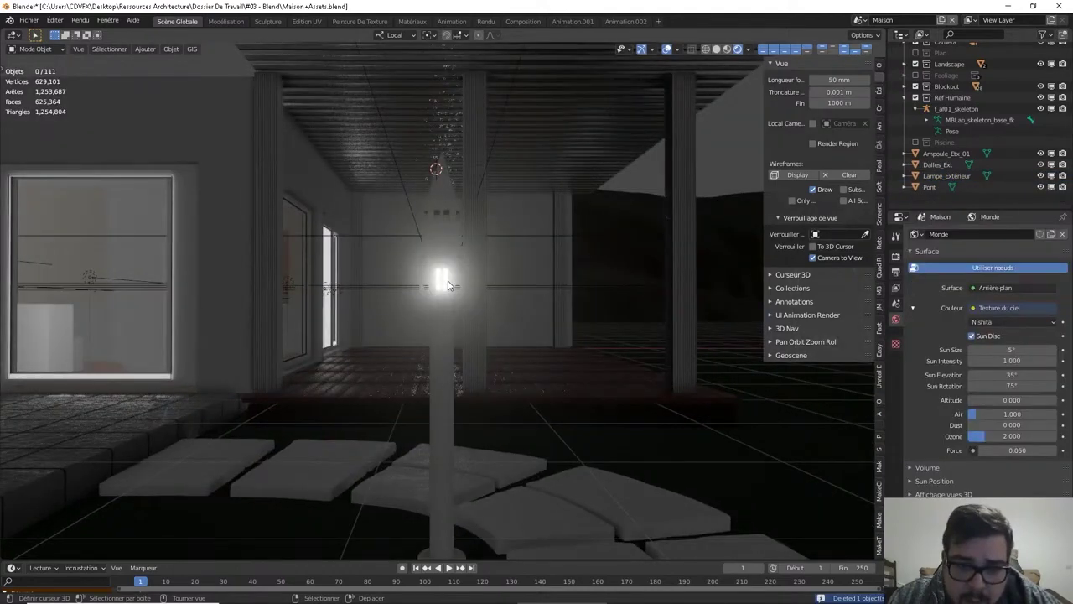
{"action": "left_click", "coordinate": [448, 285]}
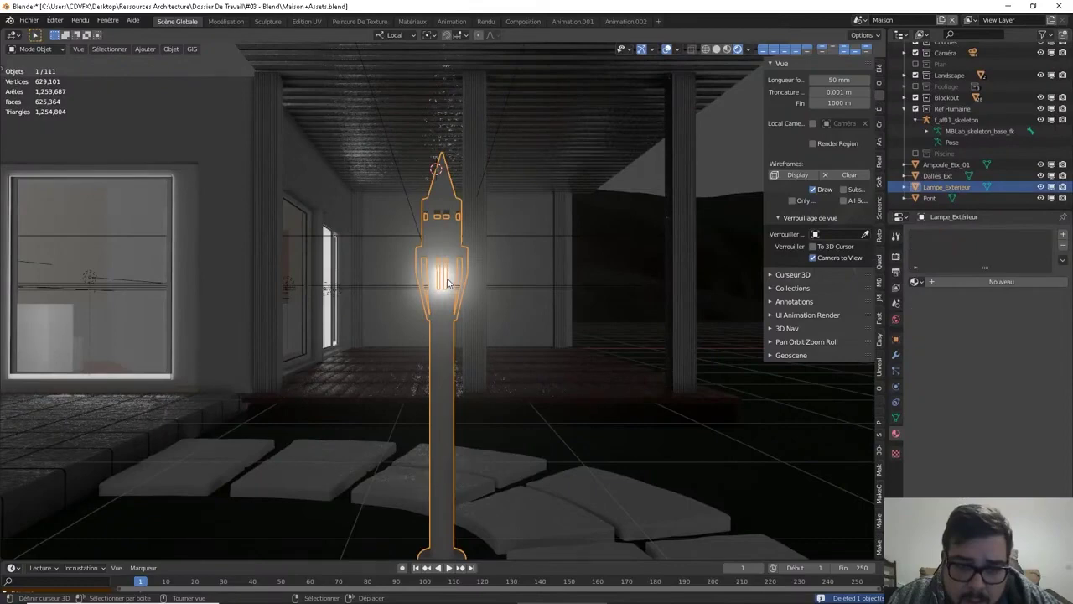
{"action": "left_click", "coordinate": [448, 283]}
{"action": "key", "text": "shift+s"}
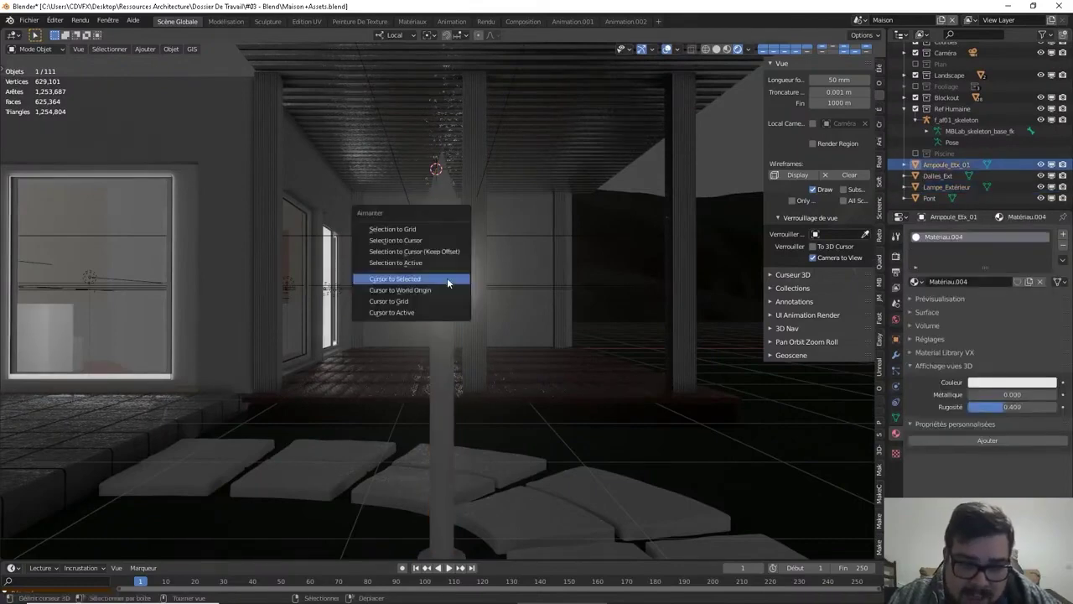
{"action": "left_click", "coordinate": [447, 280]}
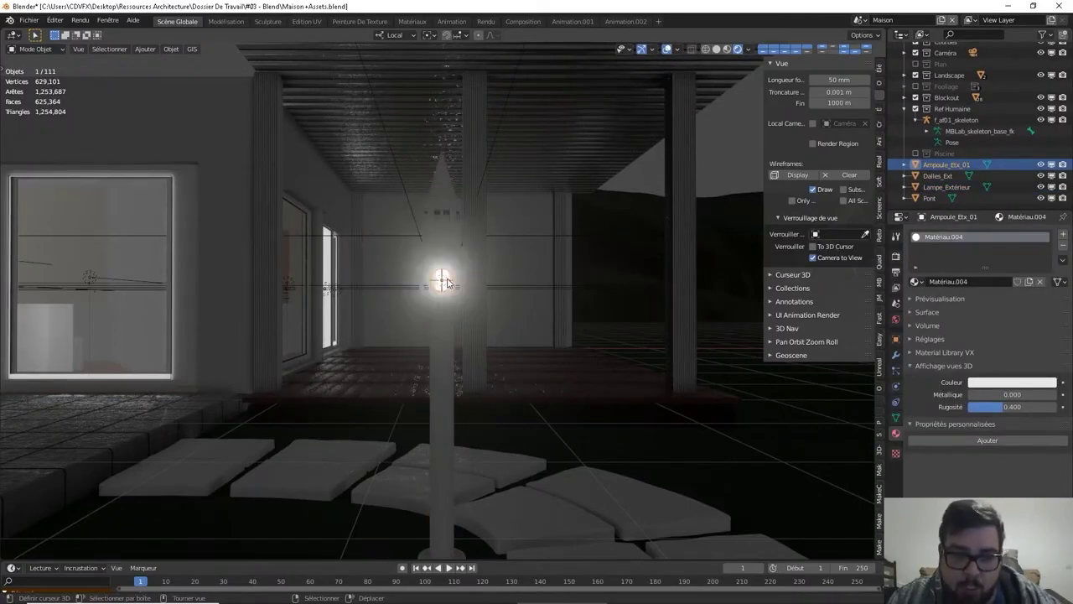
Add a point light at the 3D cursor and set its radius to 0.025 m
{"action": "key", "text": "shift+a"}
{"action": "mouse_move", "coordinate": [422, 416]}
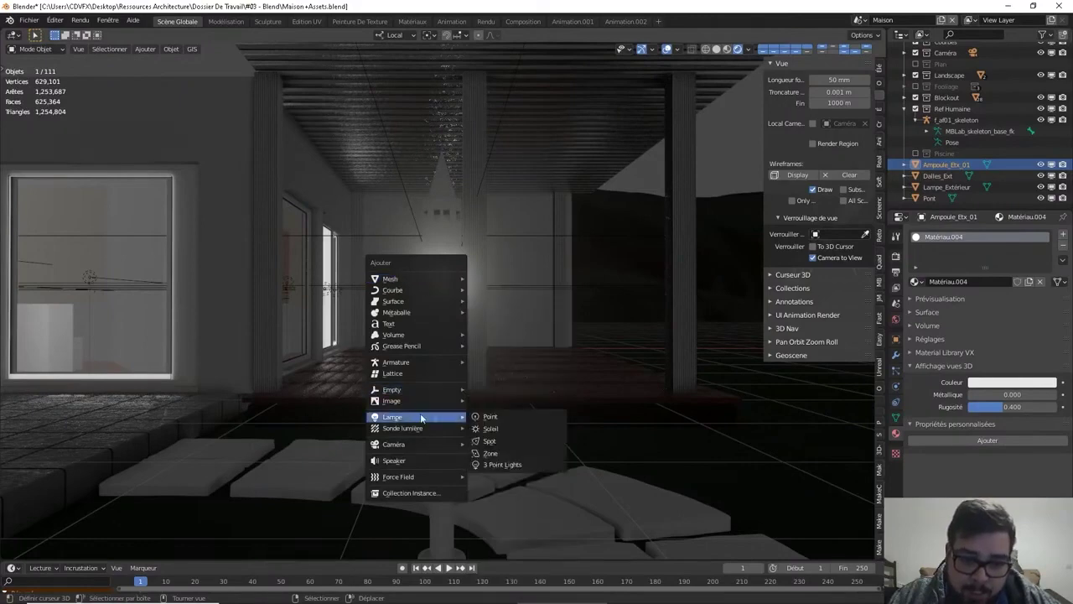
{"action": "left_click", "coordinate": [494, 416]}
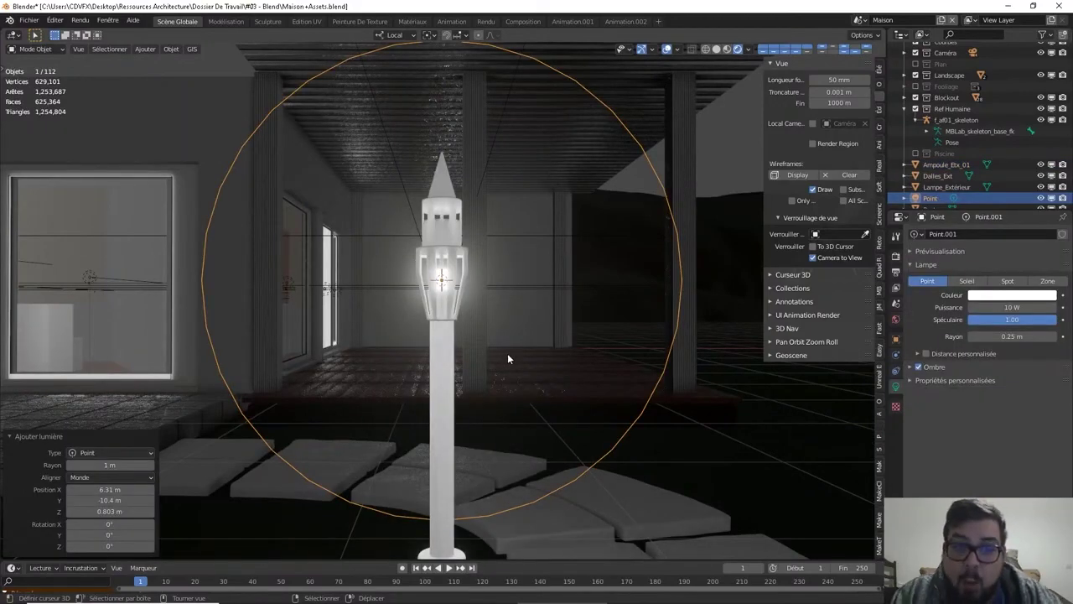
{"action": "left_click", "coordinate": [1001, 335]}
{"action": "key", "text": "BackSpace"}
{"action": "type", "text": "0.025"}
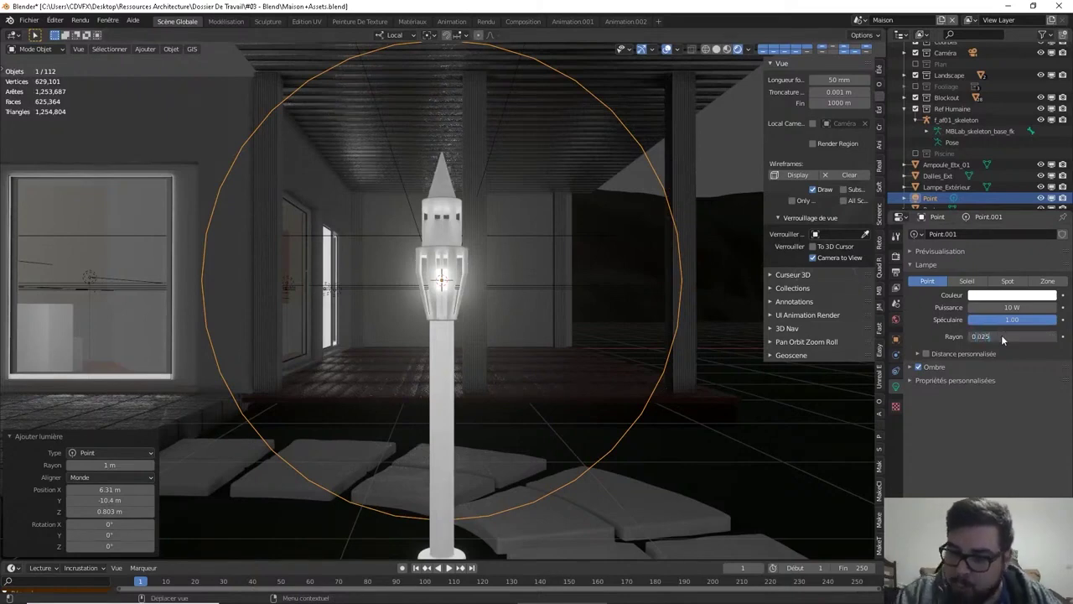
{"action": "key", "text": "Return"}
Raise the new point light about 0.022 m along the Z axis inside the lantern and deselect everything
{"action": "key", "text": "g"}
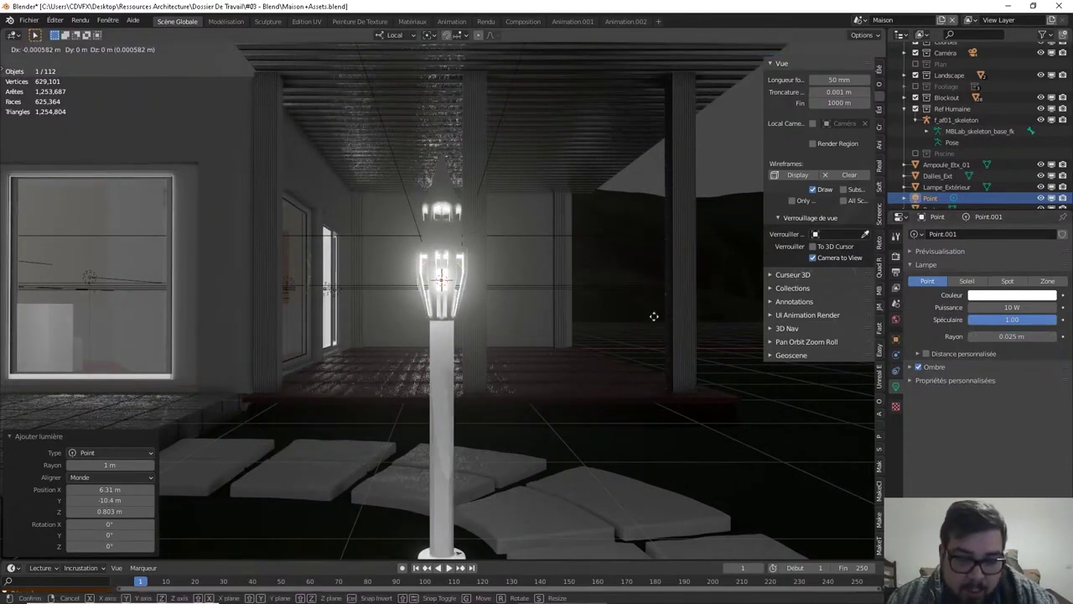
{"action": "key", "text": "z"}
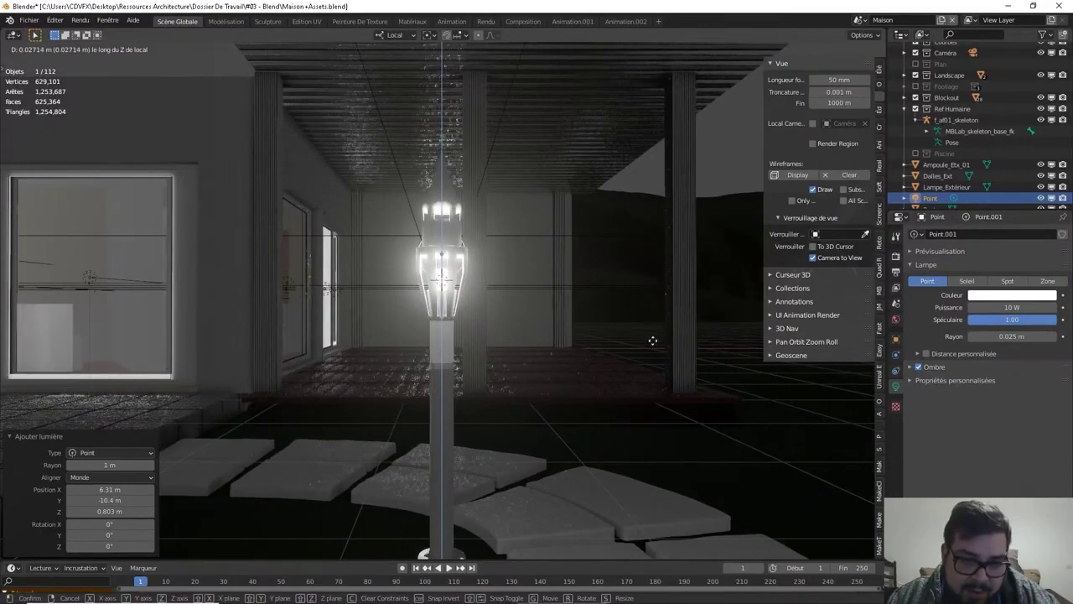
{"action": "left_click", "coordinate": [646, 383]}
{"action": "key", "text": "a"}
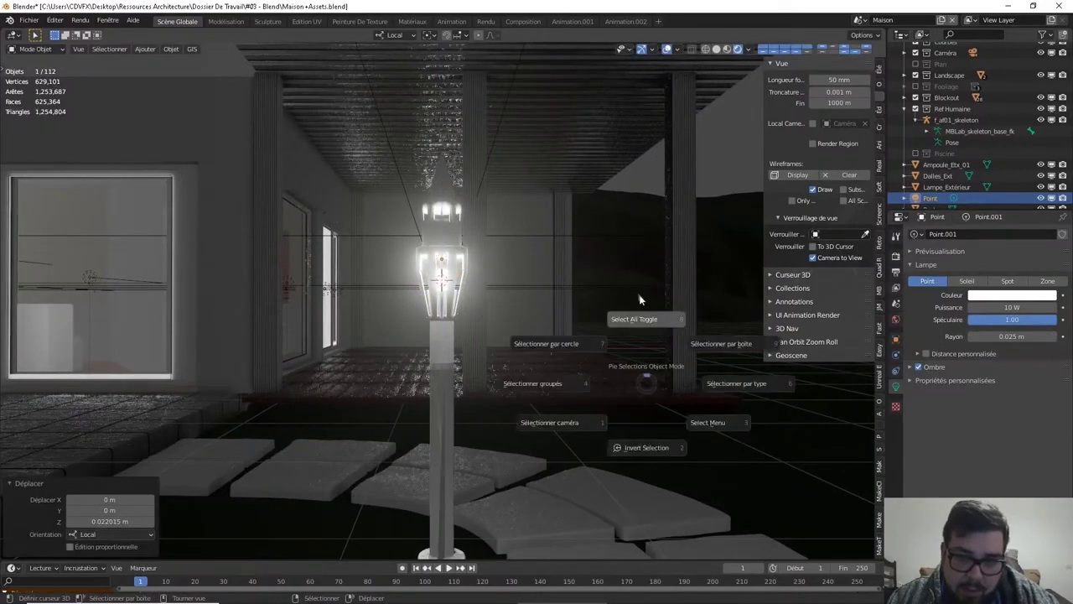
{"action": "left_click", "coordinate": [427, 408]}
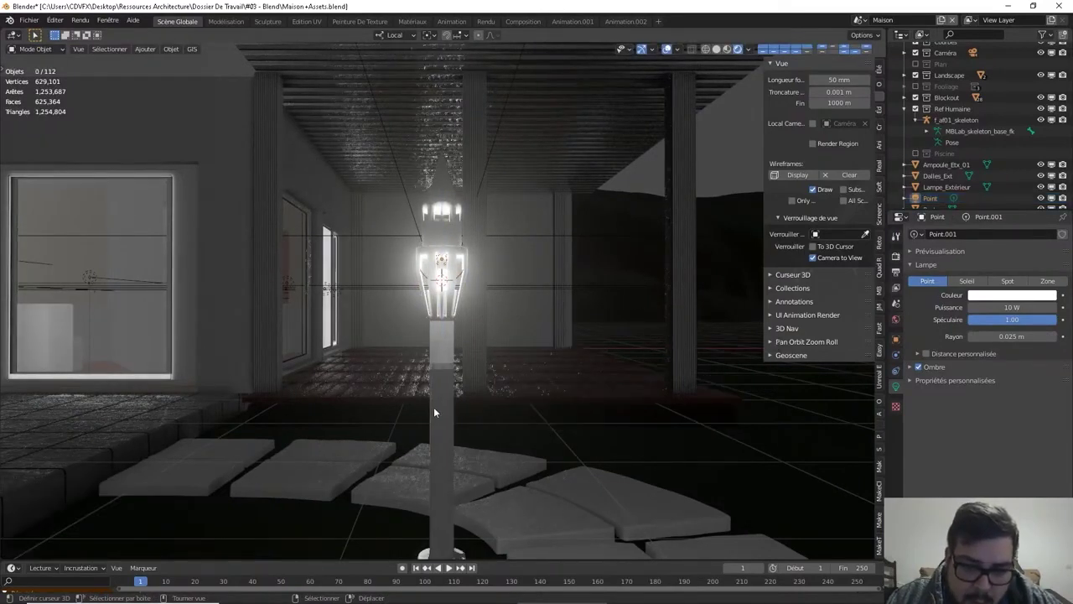
Select the lamp Lampe_Extérieur and give it a new material named M_Lampe_Ext
{"action": "left_click", "coordinate": [442, 352]}
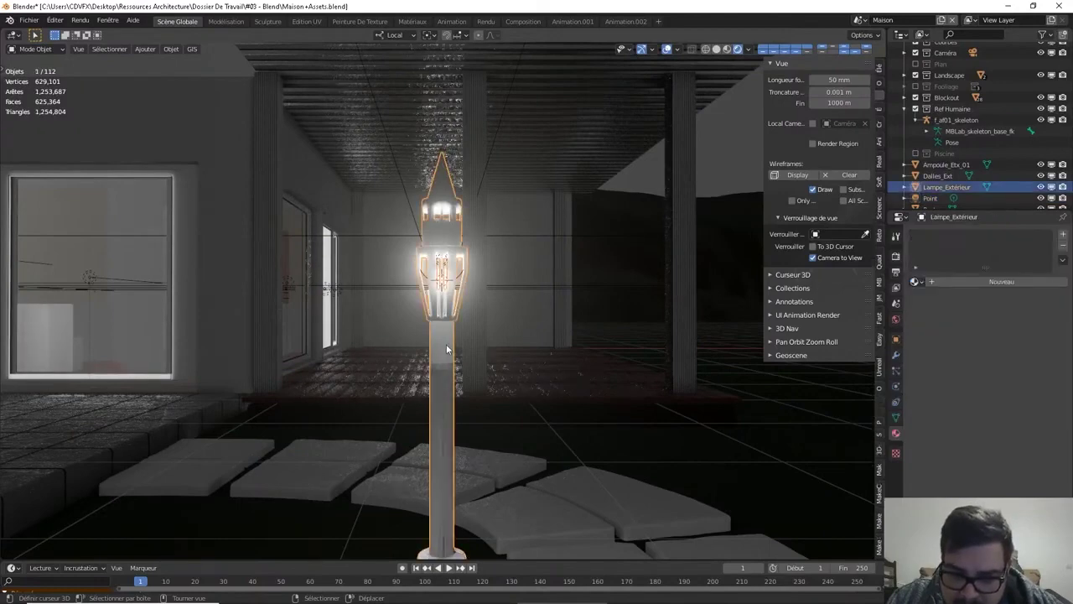
{"action": "left_click", "coordinate": [374, 367]}
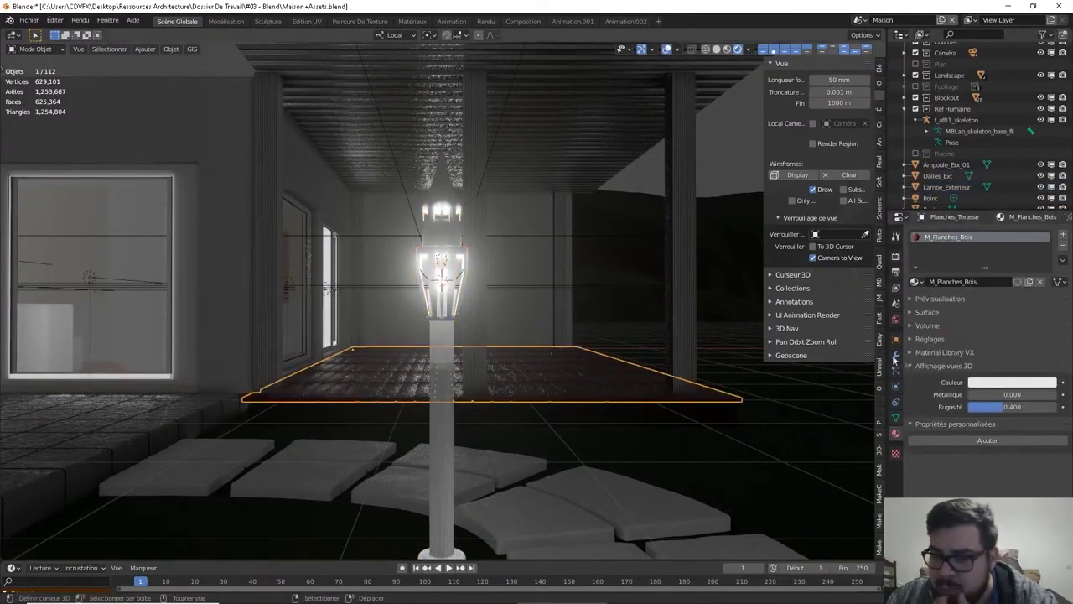
{"action": "key", "text": "ctrl+z"}
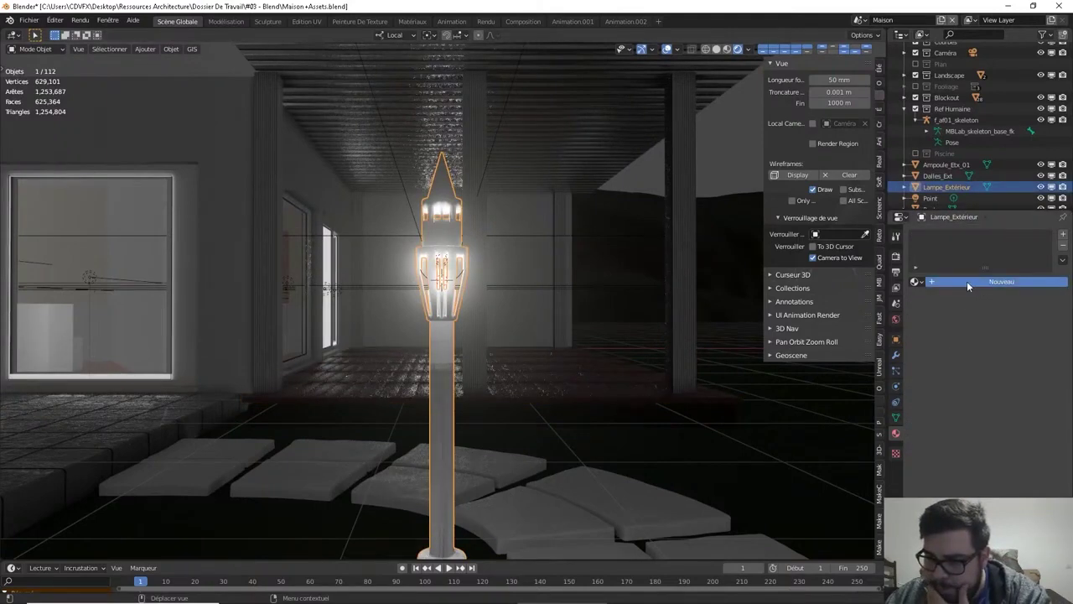
{"action": "left_click", "coordinate": [967, 281]}
{"action": "double_click", "coordinate": [967, 281]}
{"action": "type", "text": "M_Lampe_Ext"}
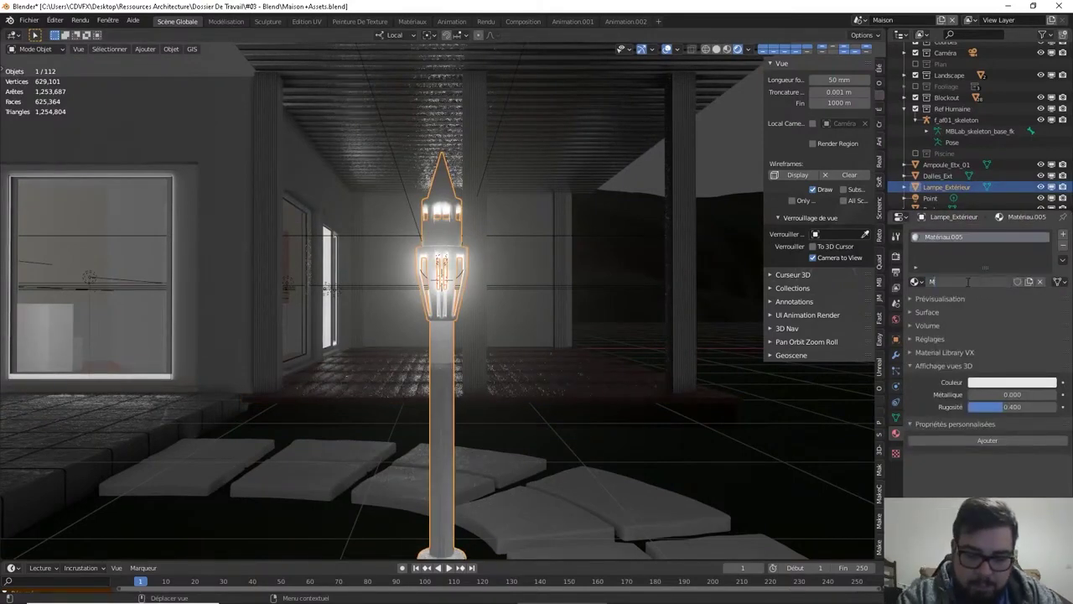
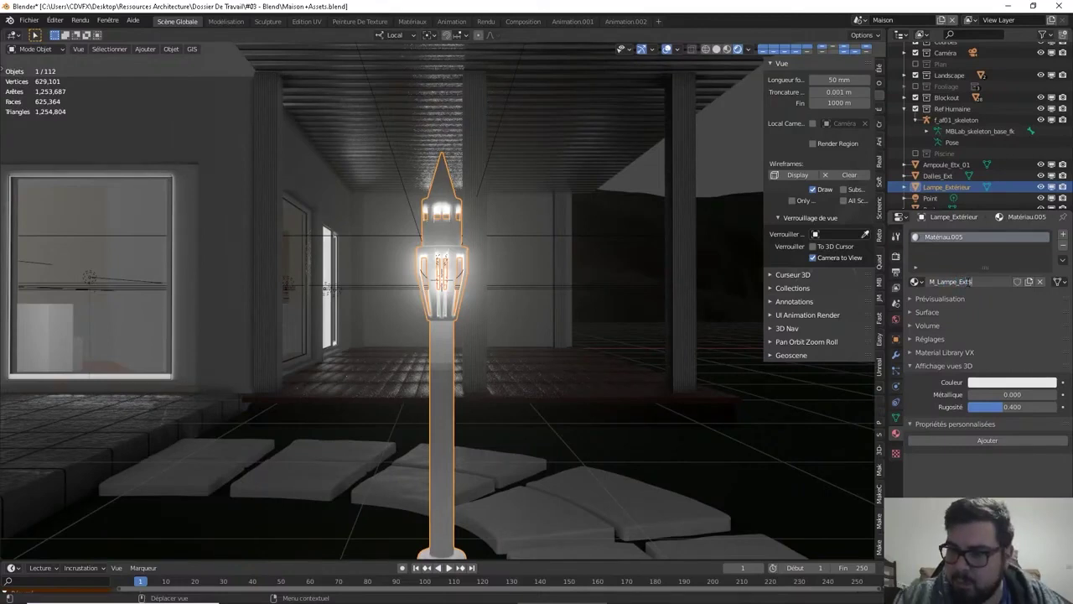
{"action": "key", "text": "Return"}
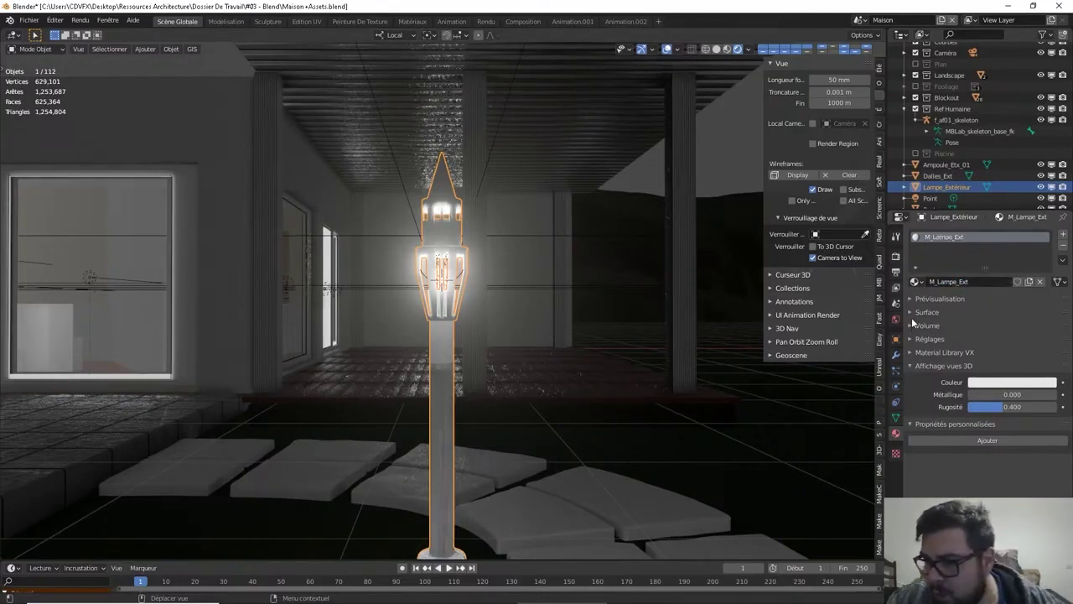
Darken the base colour of M_Lampe_Ext by setting its HSV value component to 0.1
{"action": "left_click", "coordinate": [911, 315]}
{"action": "left_click", "coordinate": [1006, 398]}
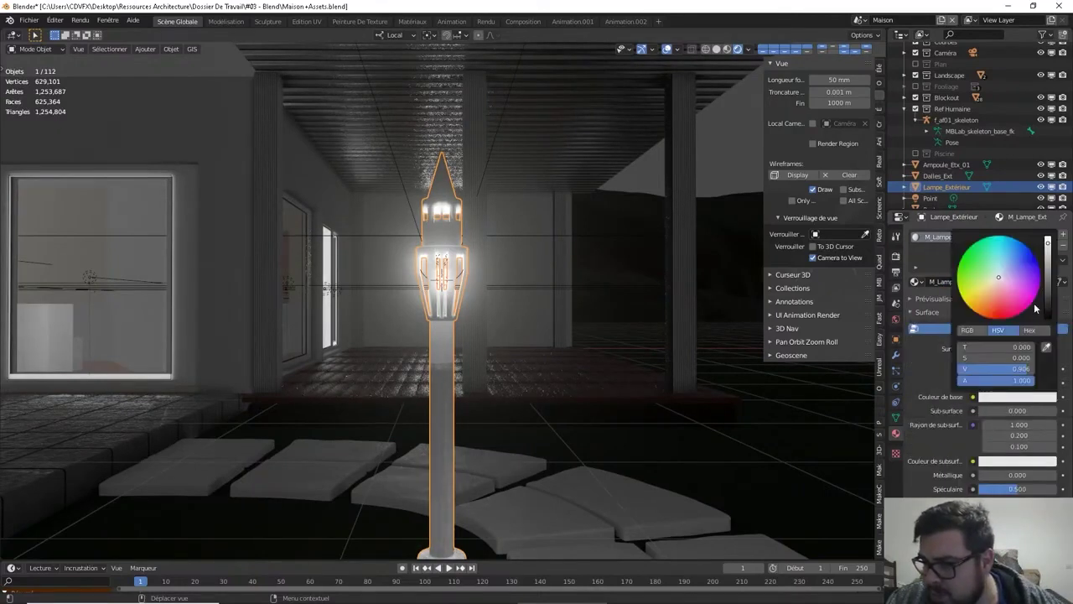
{"action": "left_click", "coordinate": [1003, 369]}
{"action": "type", "text": "0.1"}
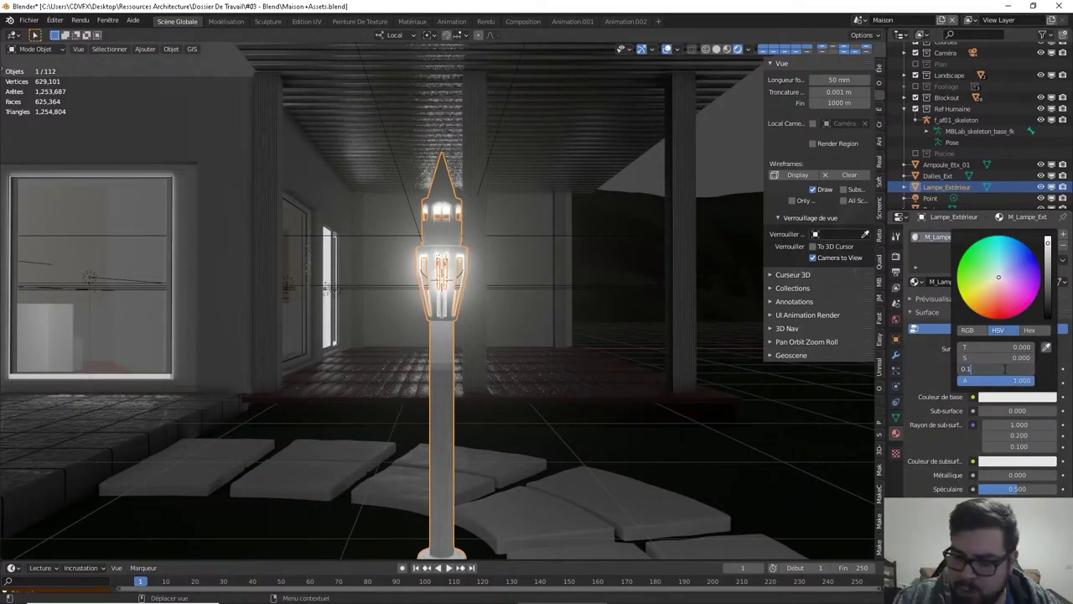
{"action": "key", "text": "Return"}
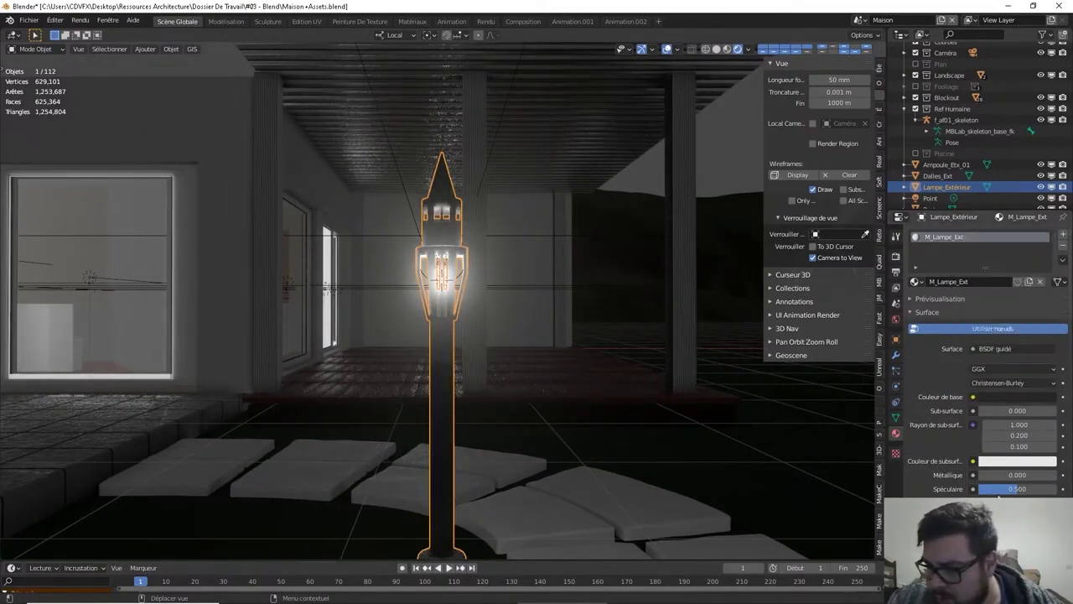
Set the specular of M_Lampe_Ext to 0.75 and its roughness to 0.35, and deselect the lamp
{"action": "left_click", "coordinate": [998, 488]}
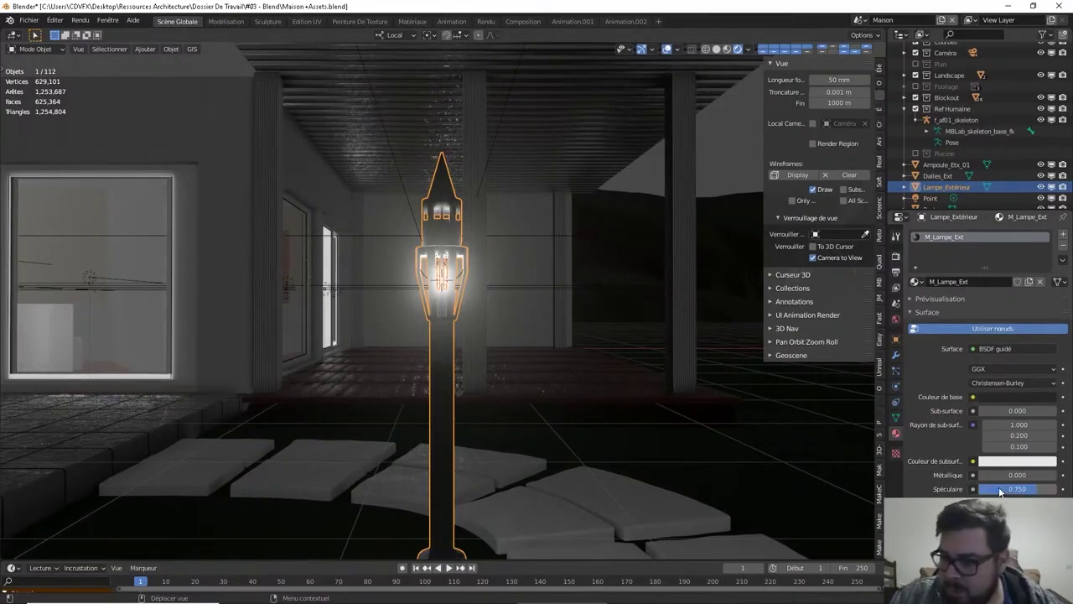
{"action": "scroll", "coordinate": [1001, 486], "scroll_direction": "down", "scroll_amount": 2}
{"action": "left_click", "coordinate": [1006, 474]}
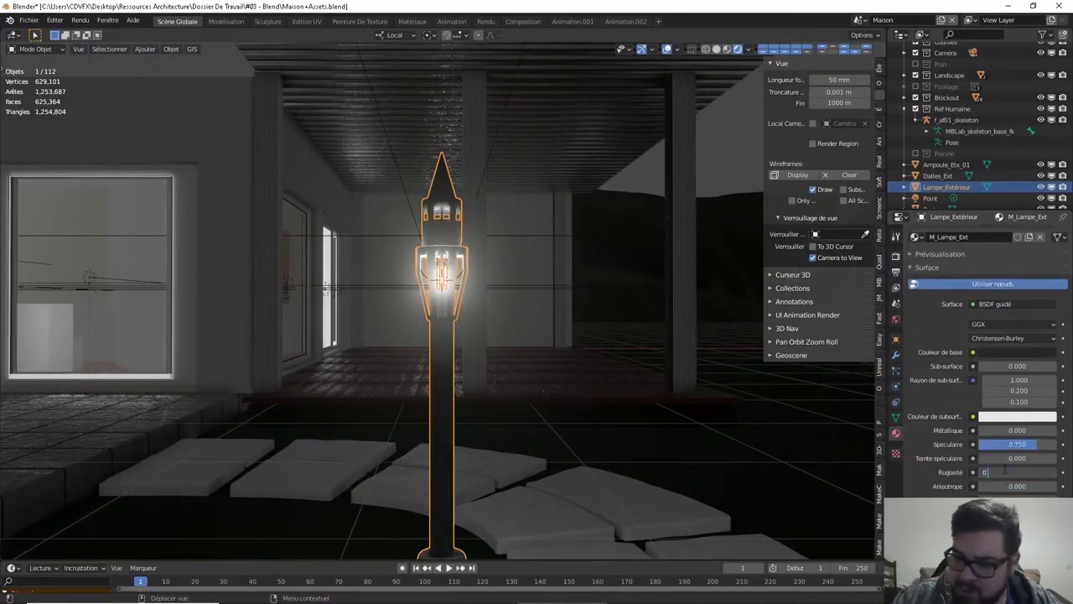
{"action": "type", "text": "0.35"}
{"action": "key", "text": "Return"}
{"action": "key", "text": "a"}
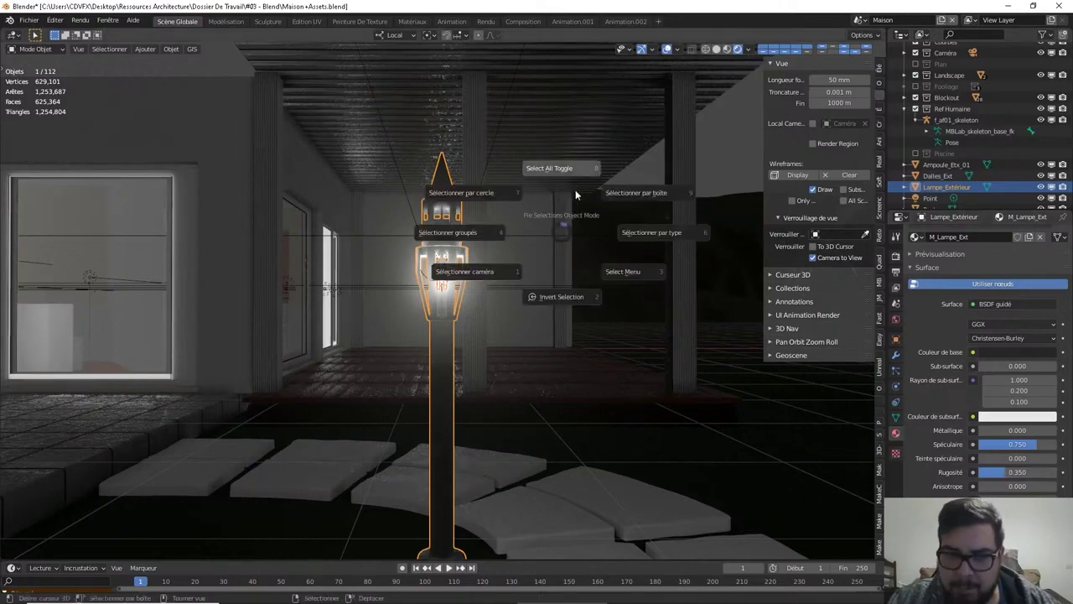
{"action": "left_click", "coordinate": [571, 173]}
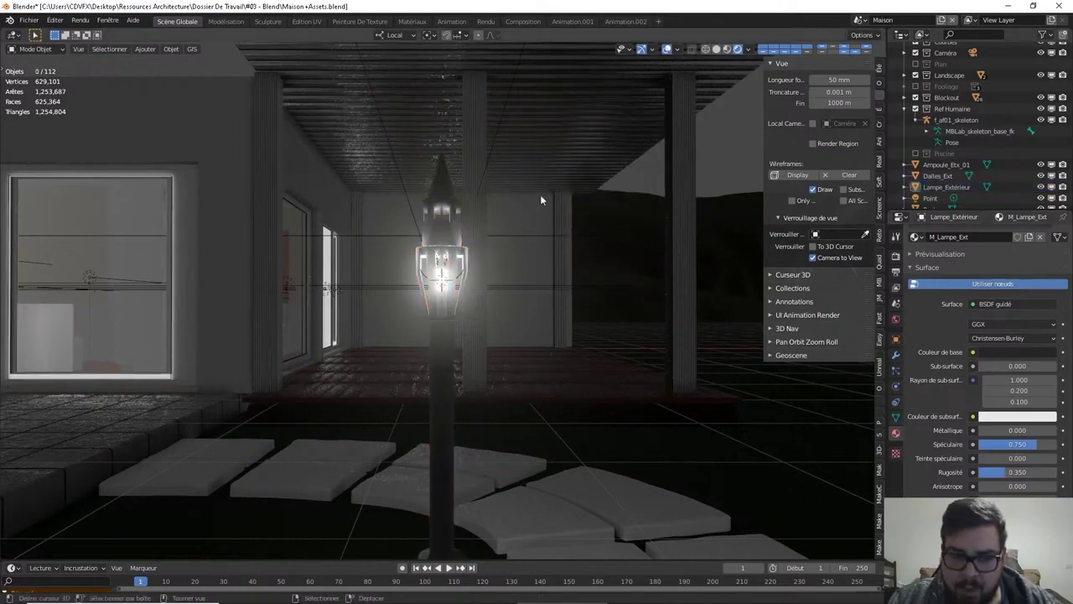
Restore the selection of the lamp Lampe_Extérieur and snap the 3D cursor to its origin
{"action": "scroll", "coordinate": [540, 194], "scroll_direction": "down", "scroll_amount": 2}
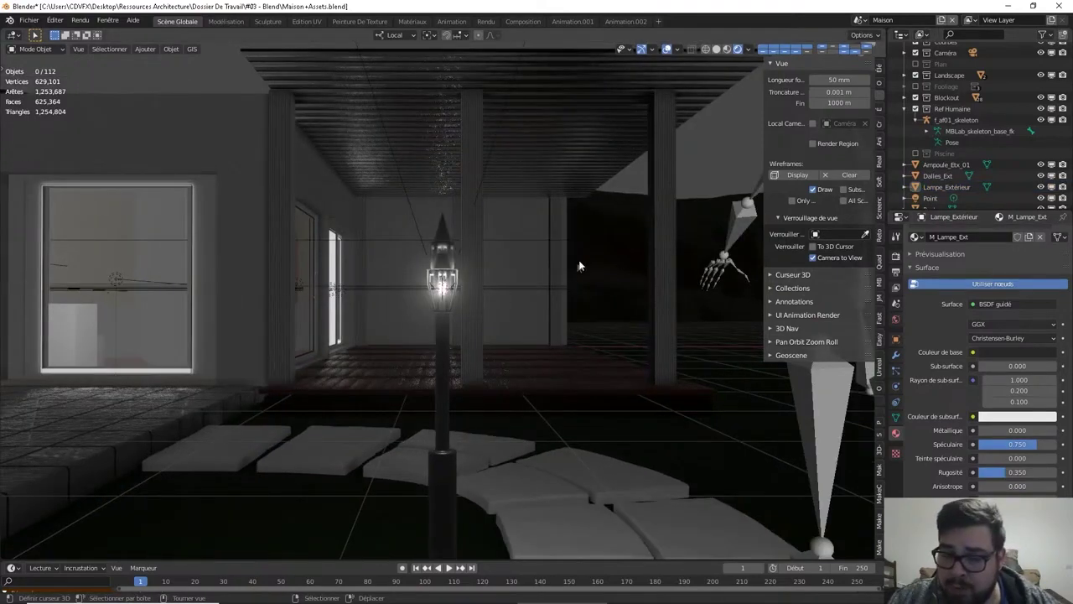
{"action": "middle_click_drag", "start_coordinate": [538, 280], "coordinate": [538, 242], "text": "shift"}
{"action": "scroll", "coordinate": [542, 275], "scroll_direction": "down", "scroll_amount": 1}
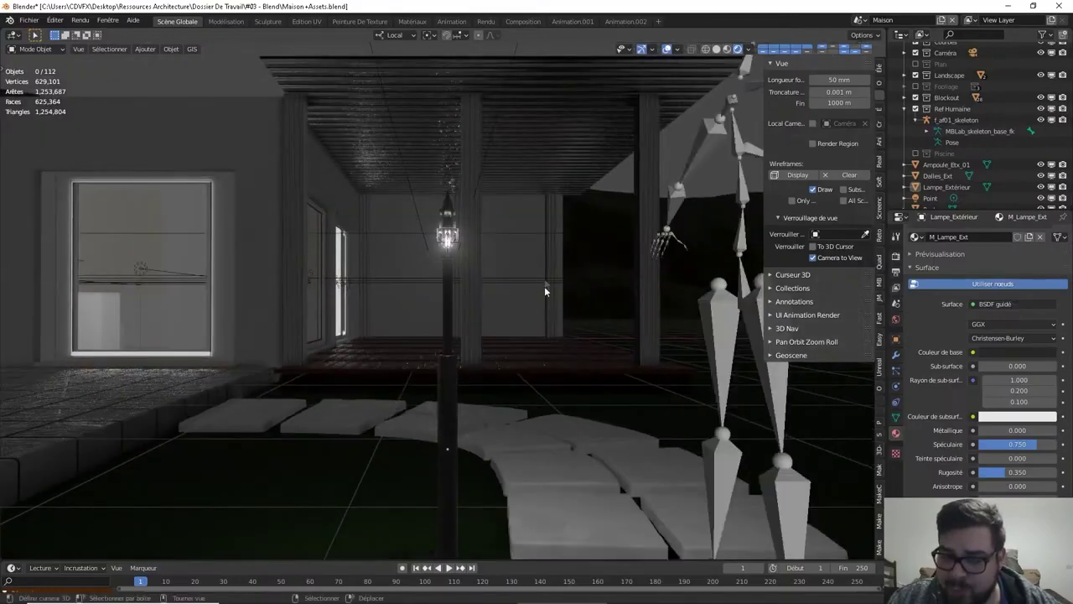
{"action": "middle_click_drag", "start_coordinate": [530, 302], "coordinate": [532, 280], "text": "shift"}
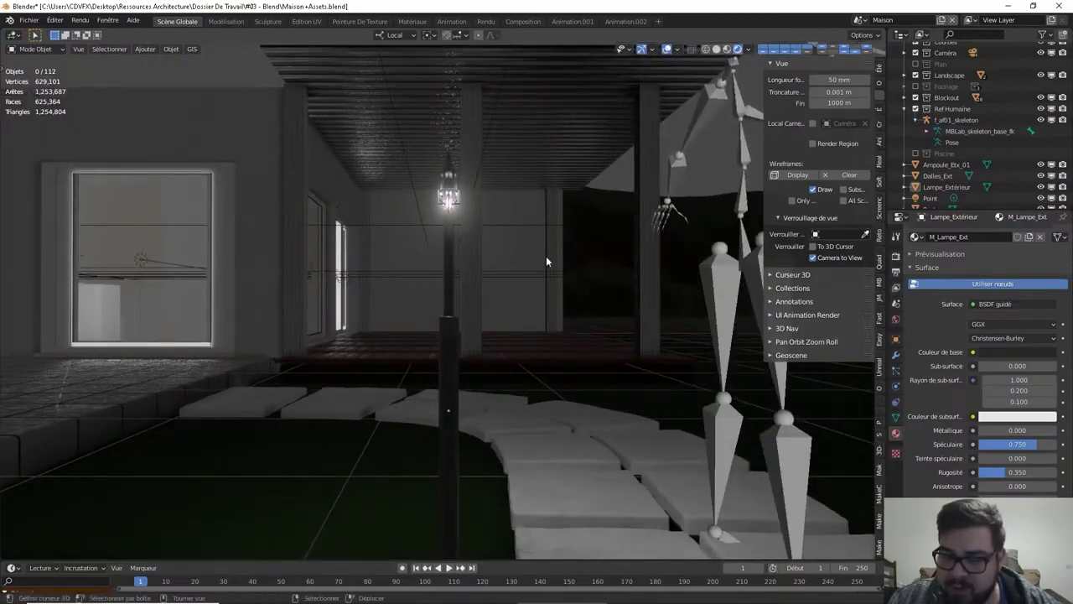
{"action": "key", "text": "ctrl+z"}
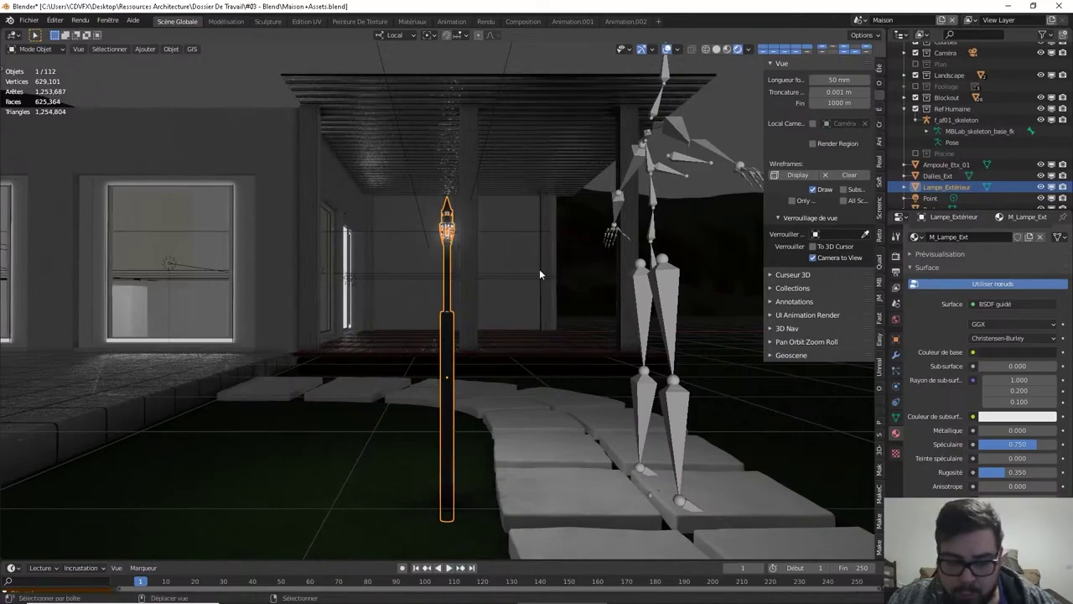
{"action": "key", "text": "shift+s"}
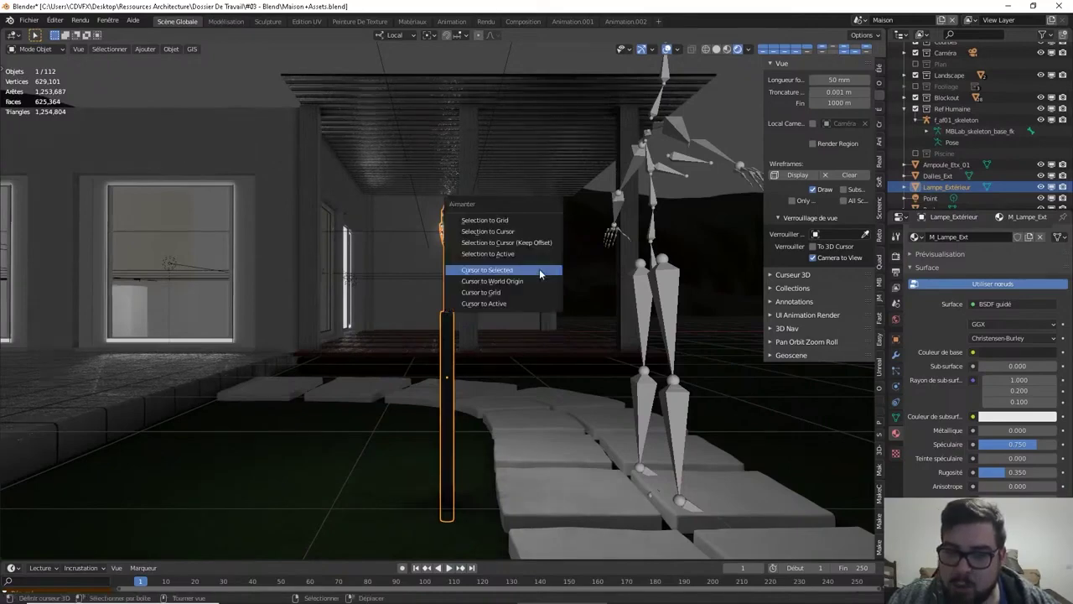
{"action": "left_click", "coordinate": [539, 269]}
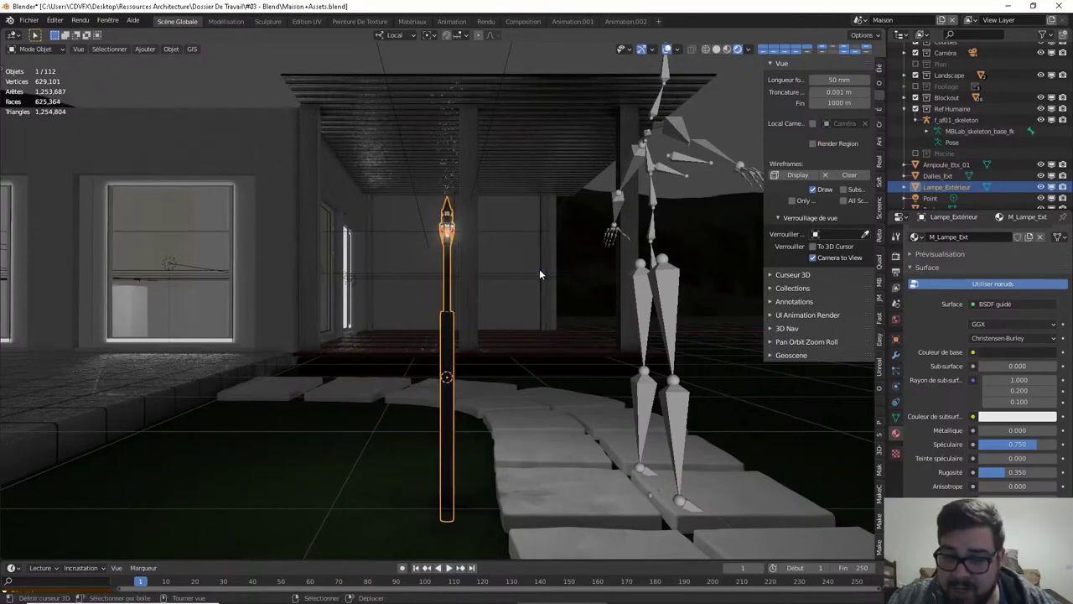
Add a plain axes empty at the 3D cursor and lower it about 0.476 m along Z to the lamp's base
{"action": "key", "text": "a"}
{"action": "left_click", "coordinate": [505, 259]}
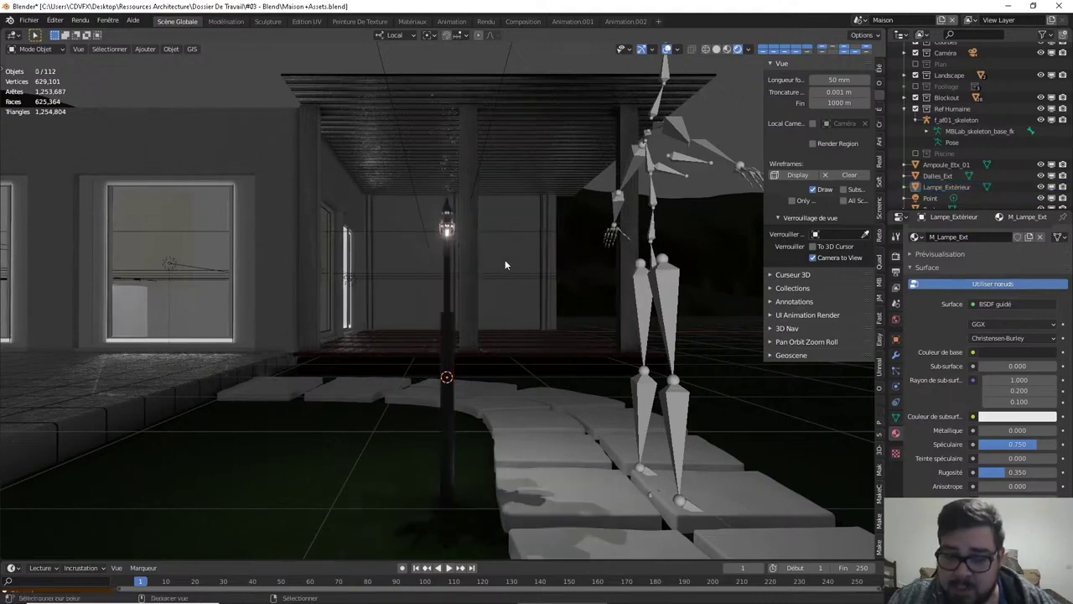
{"action": "key", "text": "shift+a"}
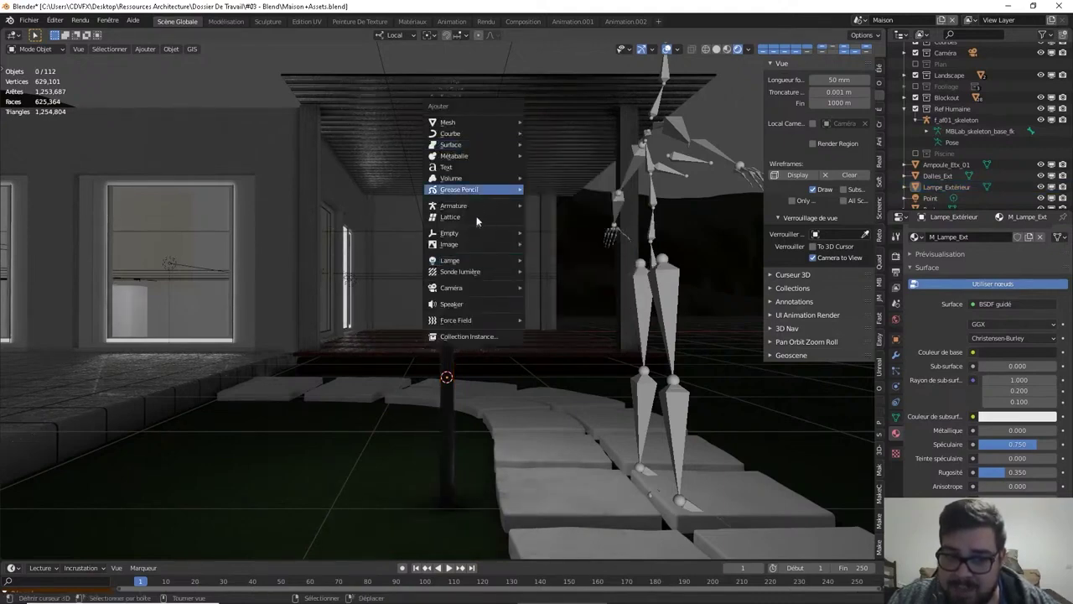
{"action": "mouse_move", "coordinate": [470, 232]}
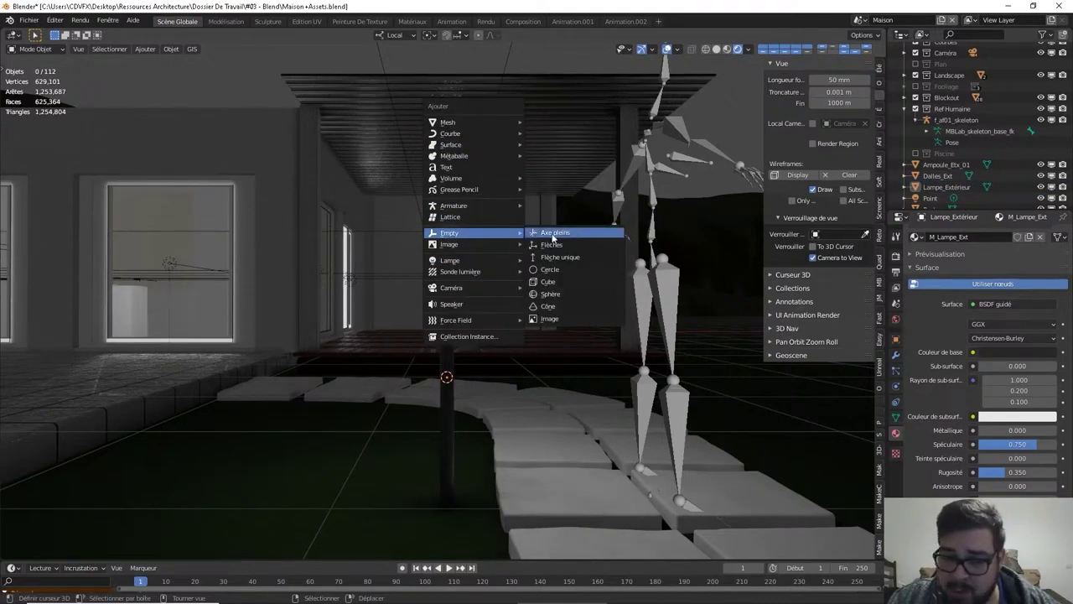
{"action": "left_click", "coordinate": [551, 233]}
{"action": "key", "text": "g"}
{"action": "key", "text": "z"}
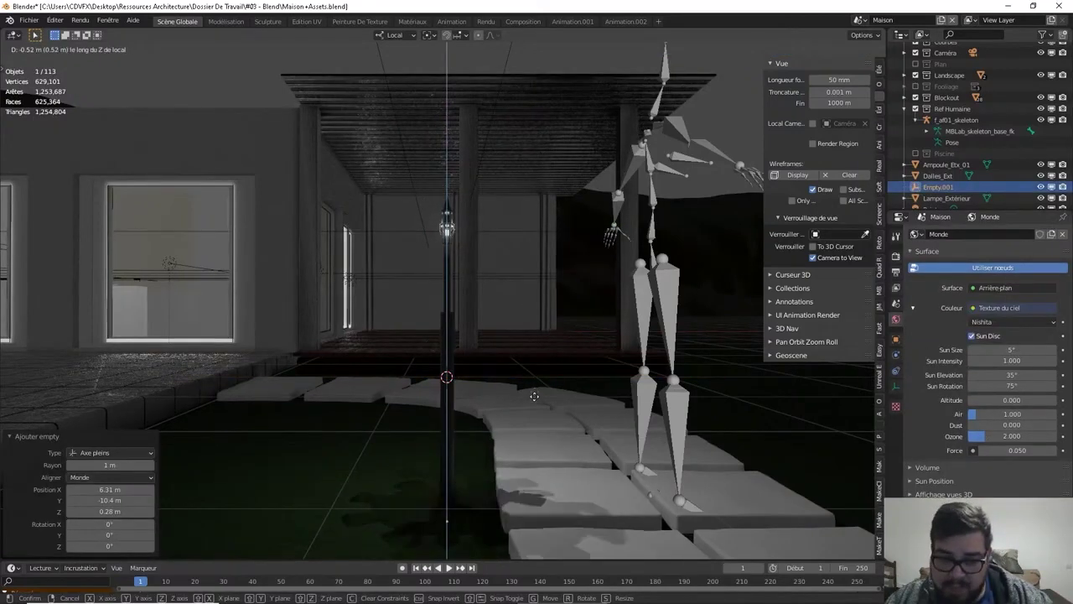
{"action": "left_click", "coordinate": [527, 286]}
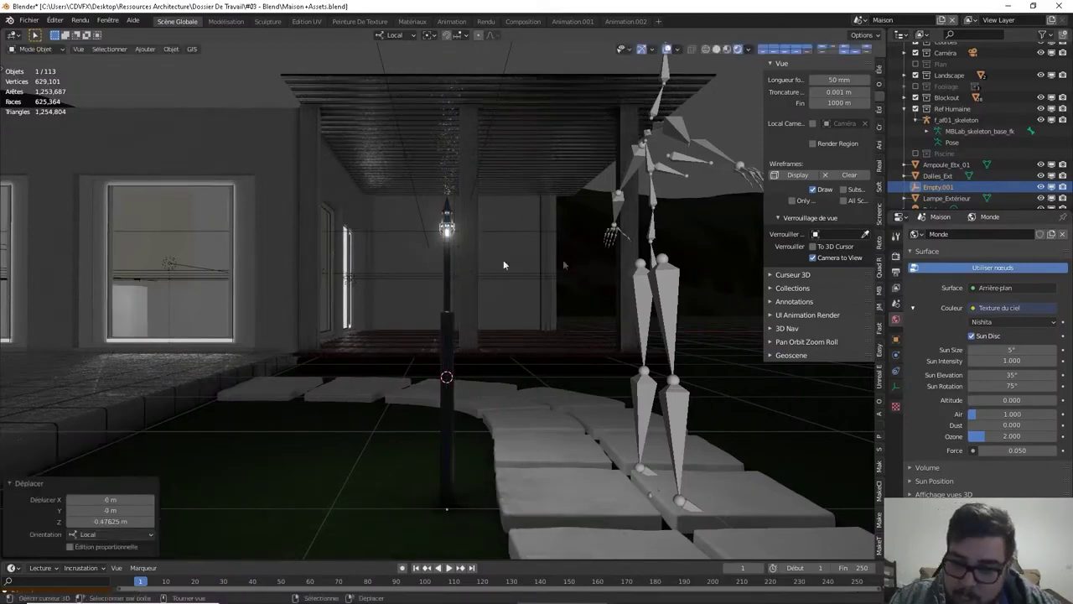
Parent the exterior lamp, its bulb Ampoule_Etx_01 and the point light to the empty at the lamp's base with the Object option
{"action": "scroll", "coordinate": [954, 186], "scroll_direction": "down", "scroll_amount": 1}
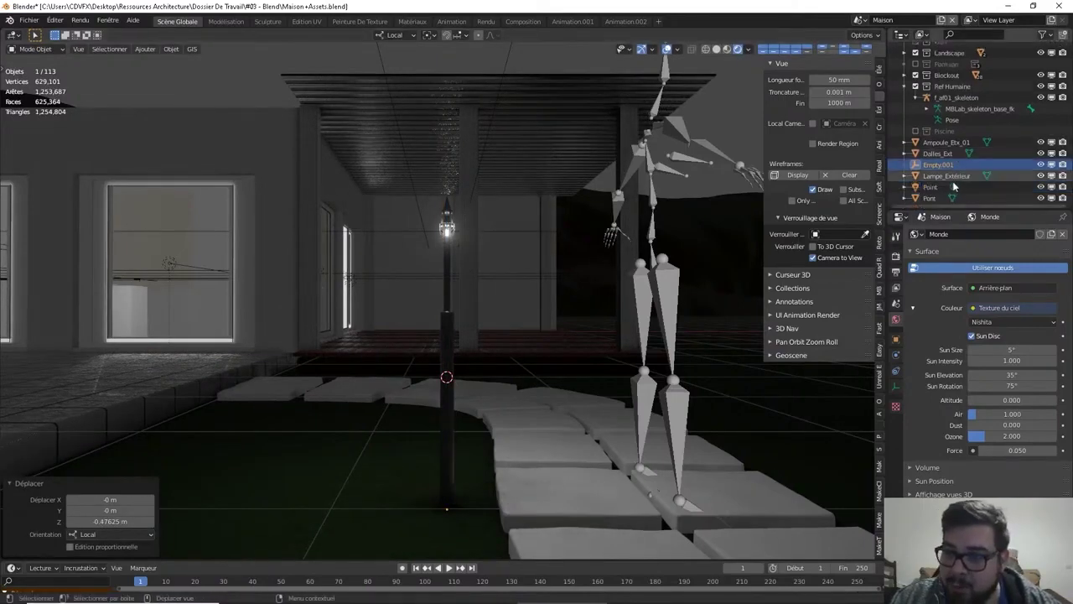
{"action": "left_click", "coordinate": [943, 174]}
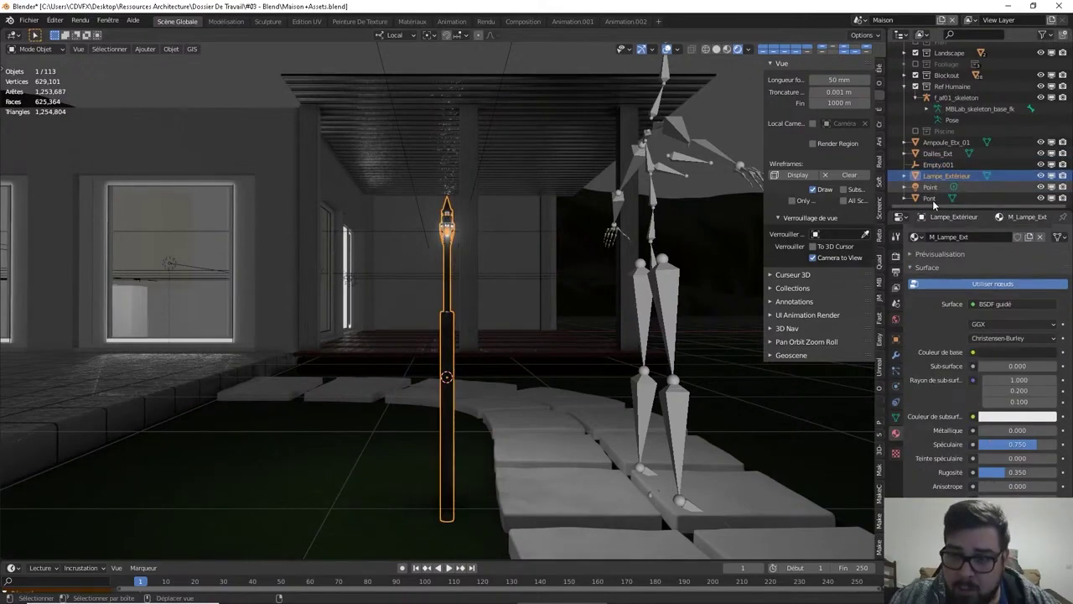
{"action": "left_click", "coordinate": [933, 188], "text": "ctrl"}
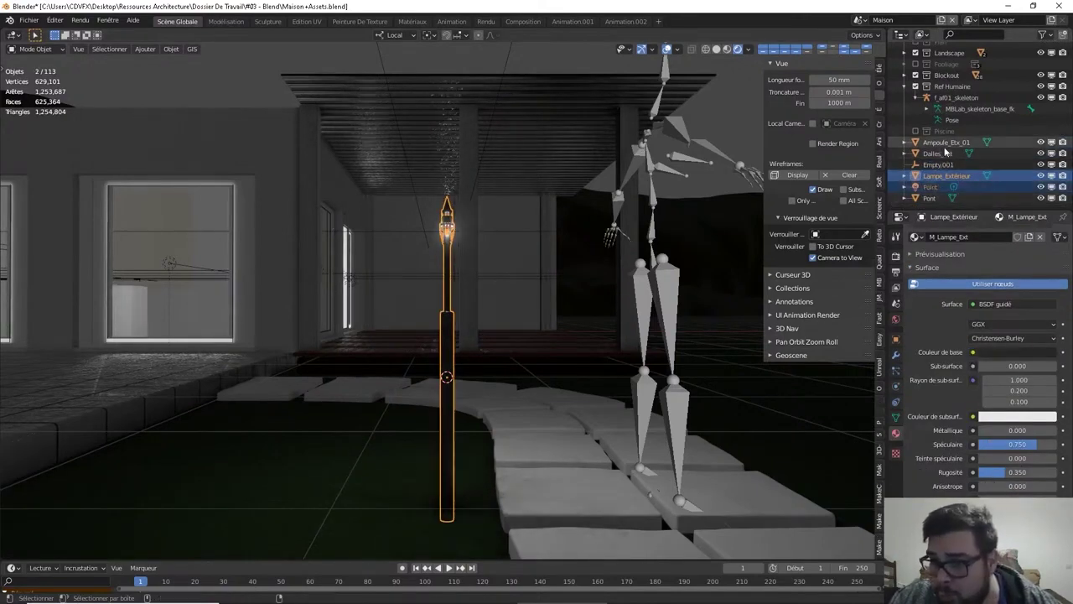
{"action": "left_click", "coordinate": [948, 143], "text": "ctrl"}
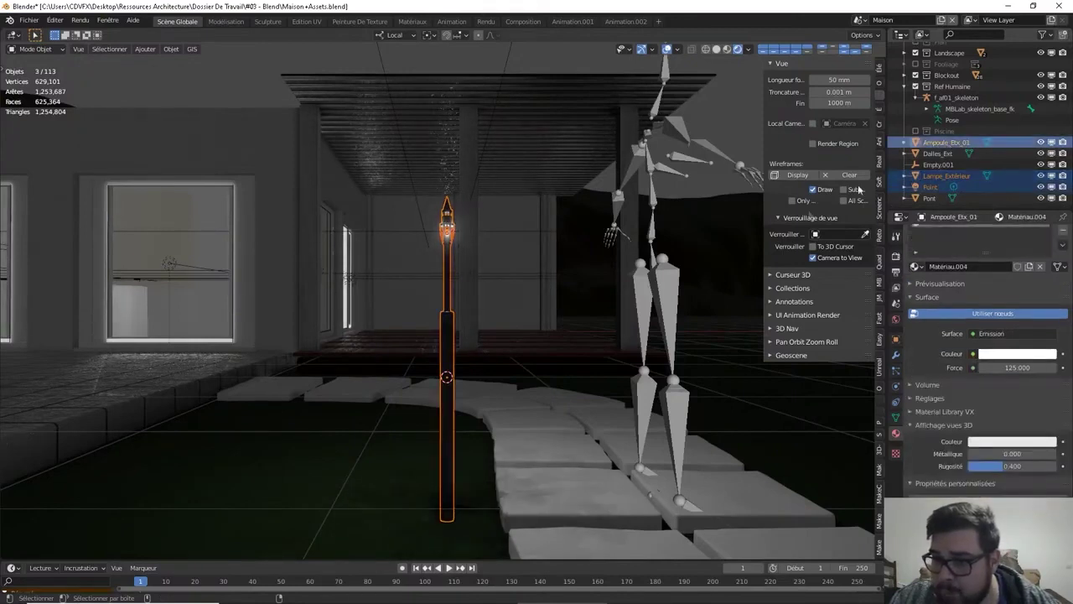
{"action": "left_click", "coordinate": [939, 164], "text": "ctrl"}
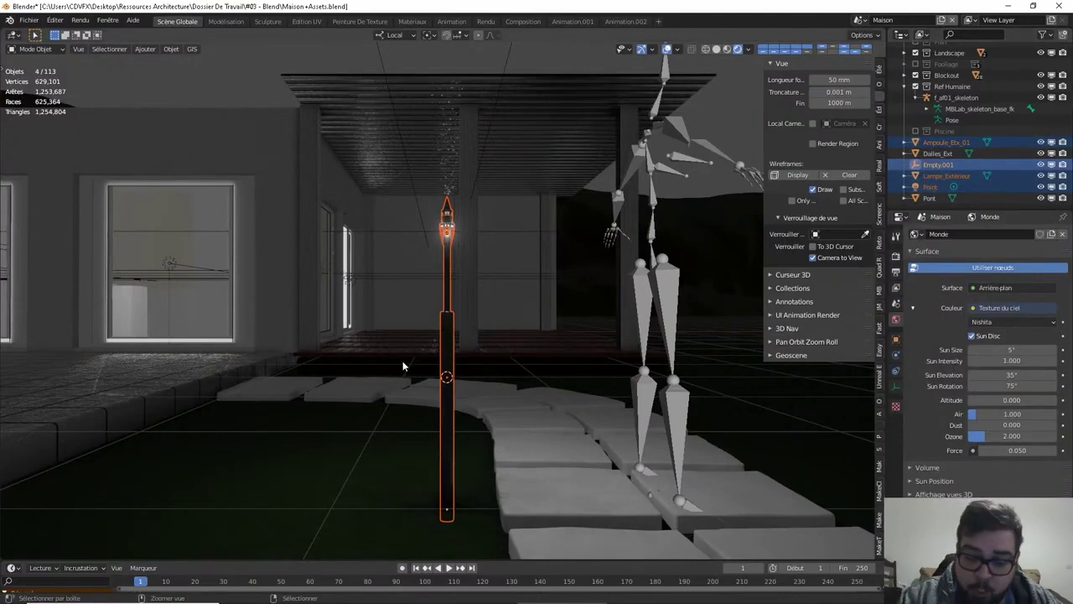
{"action": "key", "text": "ctrl+p"}
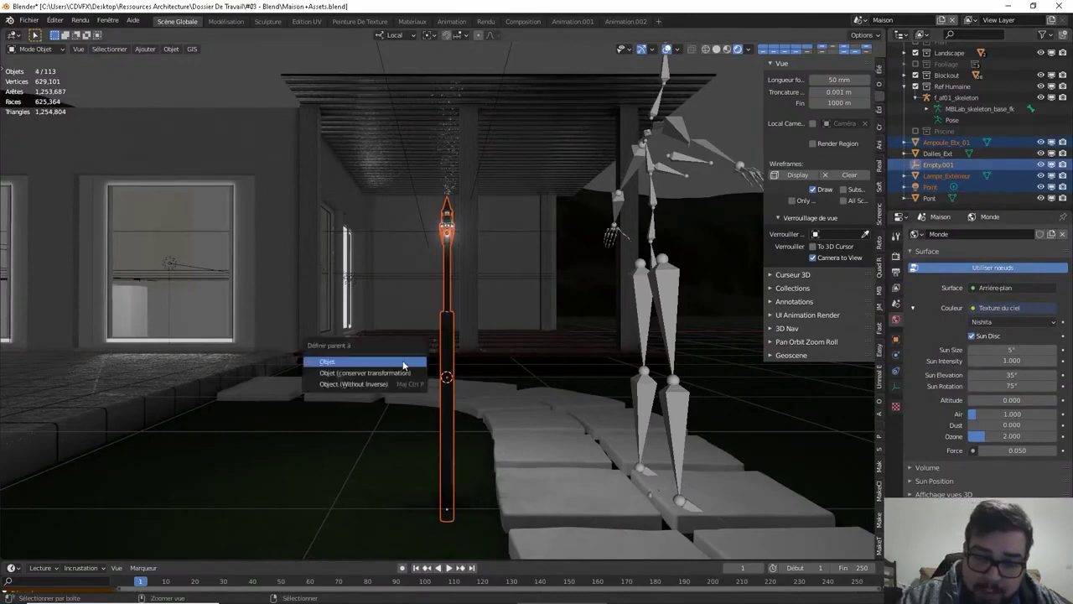
{"action": "left_click", "coordinate": [343, 363]}
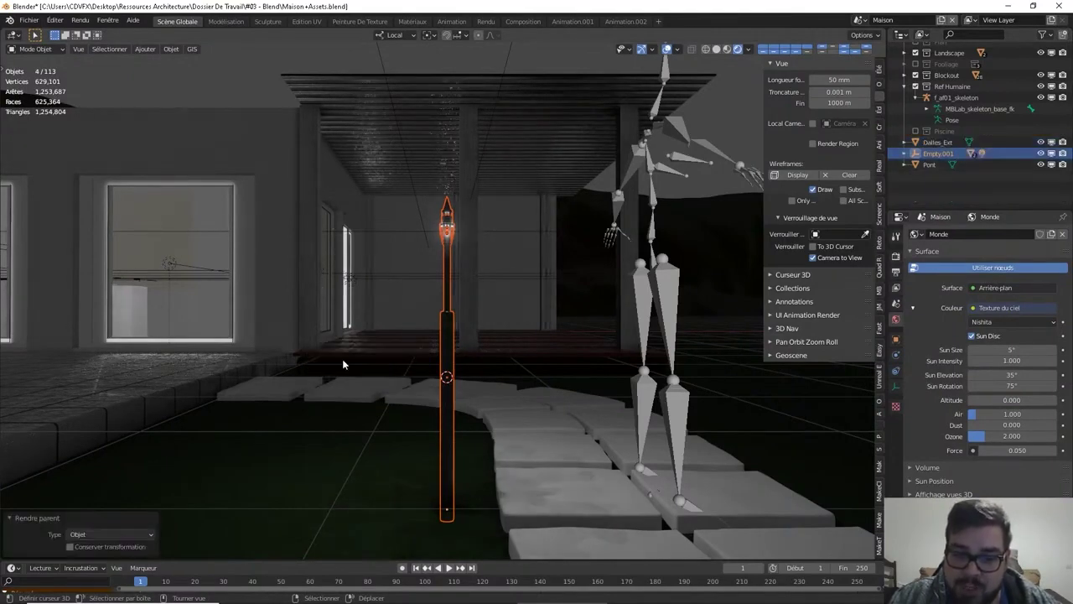
Test-move the parent empty to check that the lamp parts follow it
{"action": "left_click", "coordinate": [941, 187]}
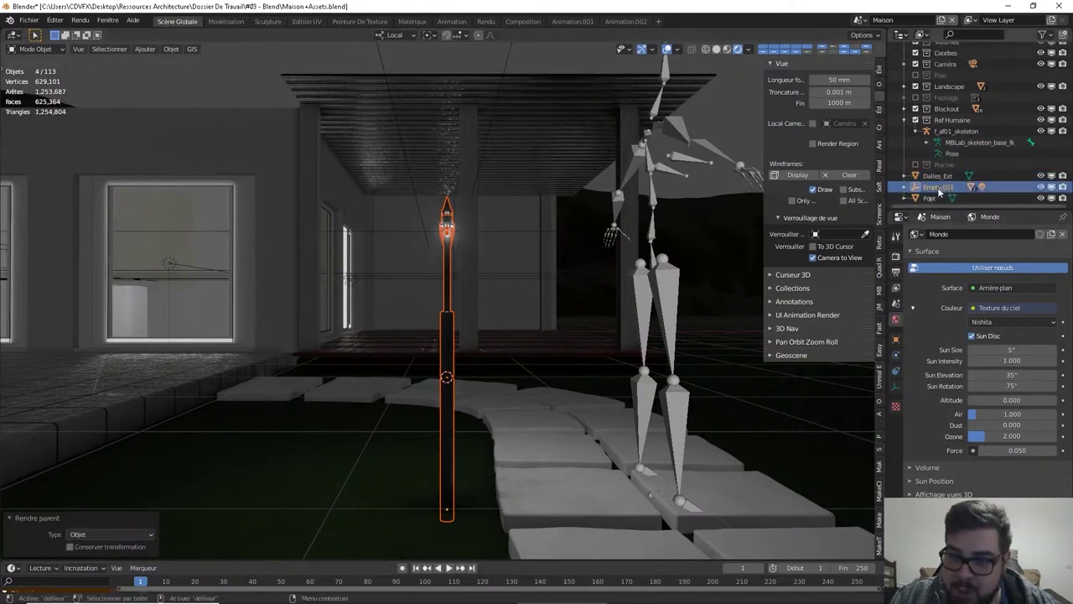
{"action": "key", "text": "g"}
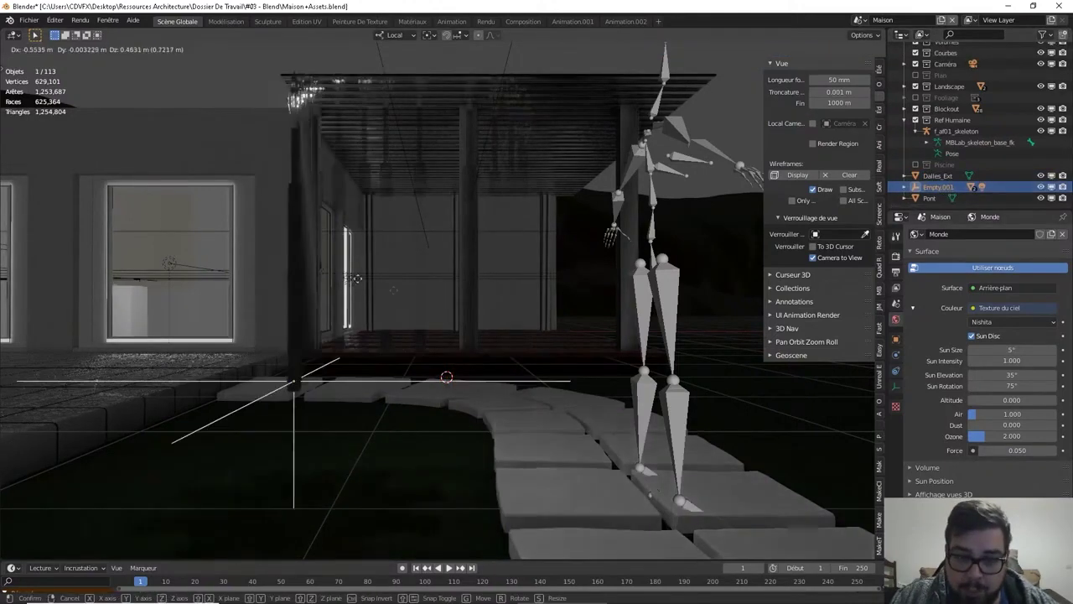
{"action": "right_click", "coordinate": [411, 253]}
Rename the lamp's parent empty as Lampe_Ext
{"action": "scroll", "coordinate": [432, 250], "scroll_direction": "down", "scroll_amount": 2}
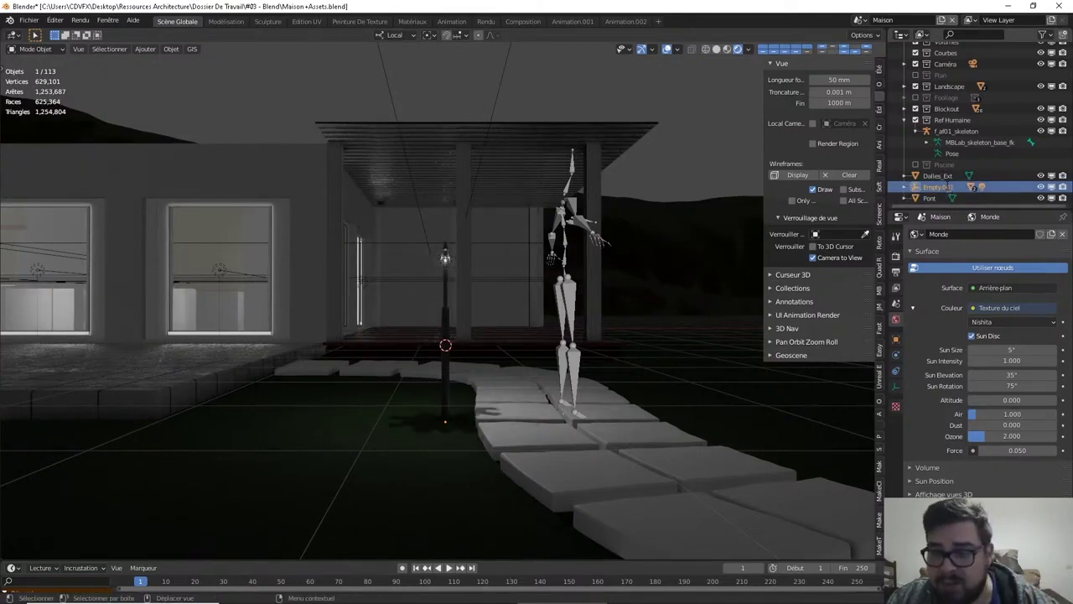
{"action": "key", "text": "F2"}
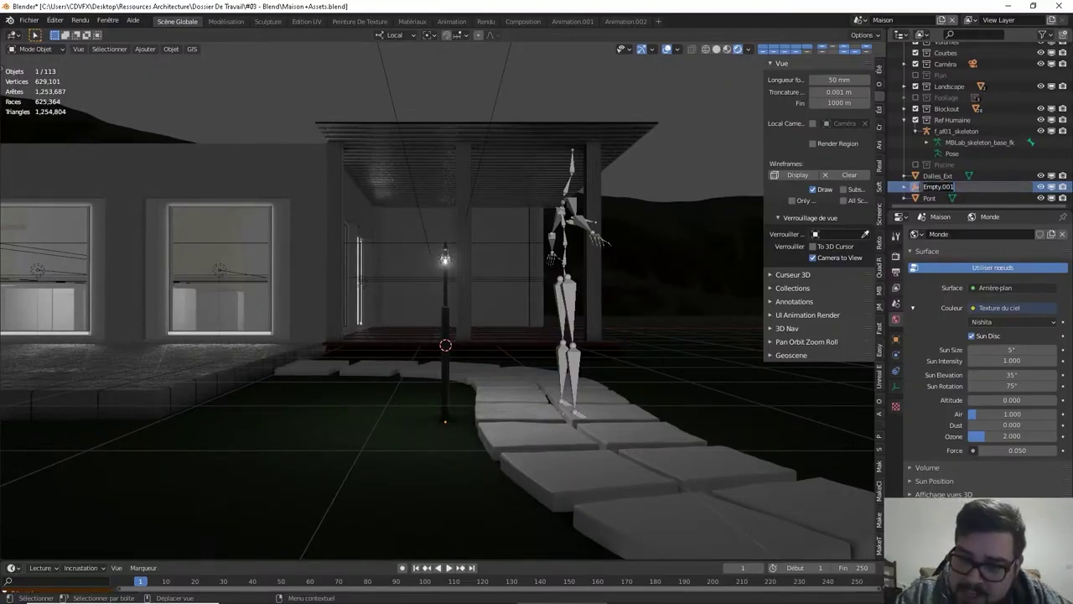
{"action": "type", "text": "U"}
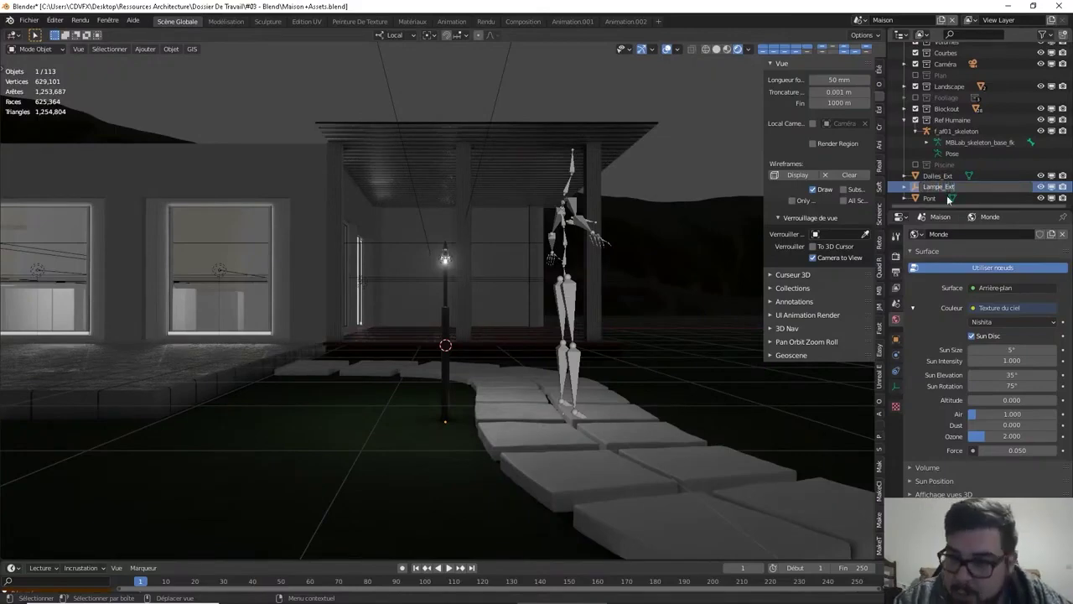
Select the whole Lampe_Ext hierarchy and duplicate it about 1.61 m along its local Y axis, beside the curve of the slab path
{"action": "middle_click_drag", "start_coordinate": [418, 307], "coordinate": [445, 325]}
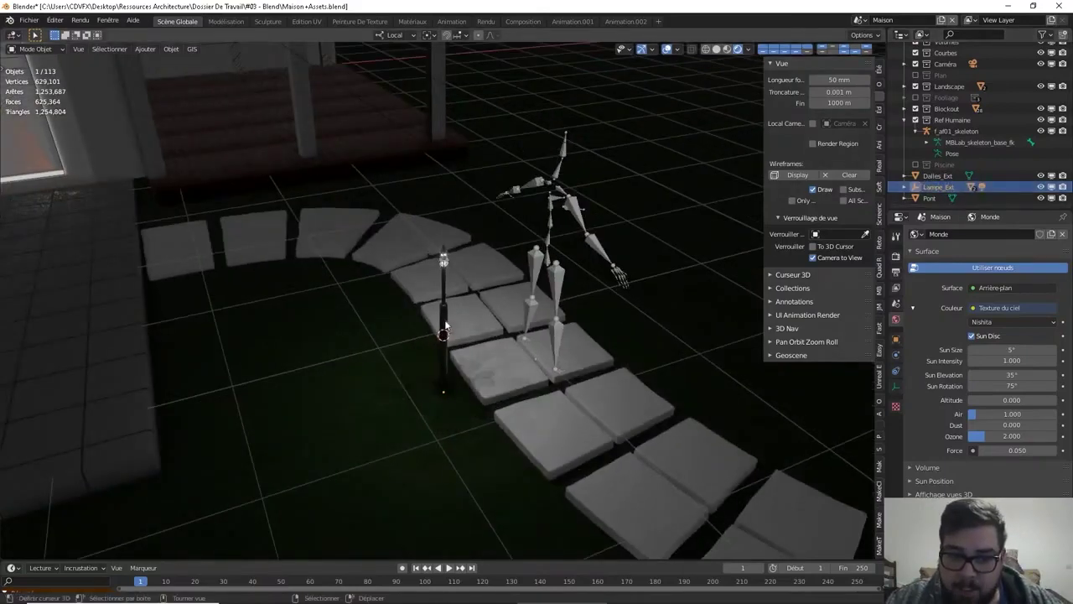
{"action": "left_click", "coordinate": [933, 190]}
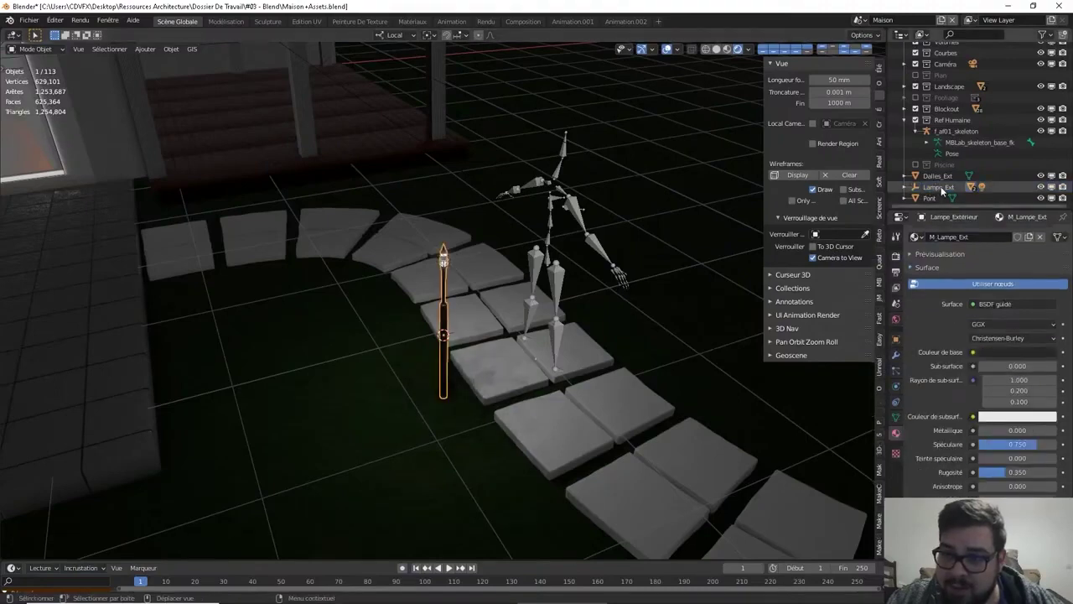
{"action": "left_click", "coordinate": [941, 190]}
{"action": "right_click", "coordinate": [941, 191]}
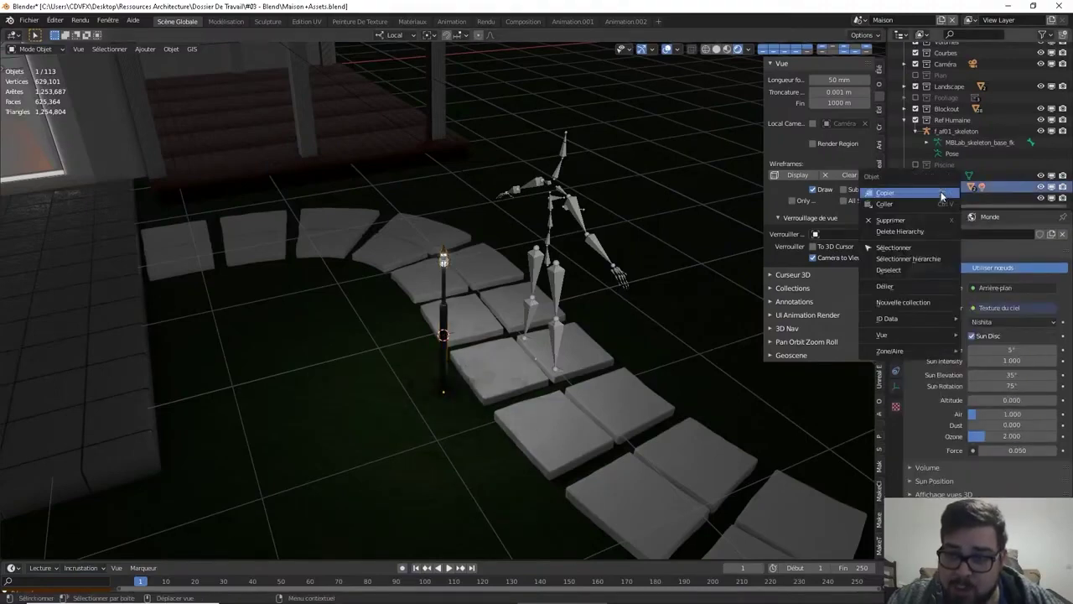
{"action": "left_click", "coordinate": [921, 261]}
{"action": "middle_click_drag", "start_coordinate": [412, 319], "coordinate": [592, 292], "text": "shift"}
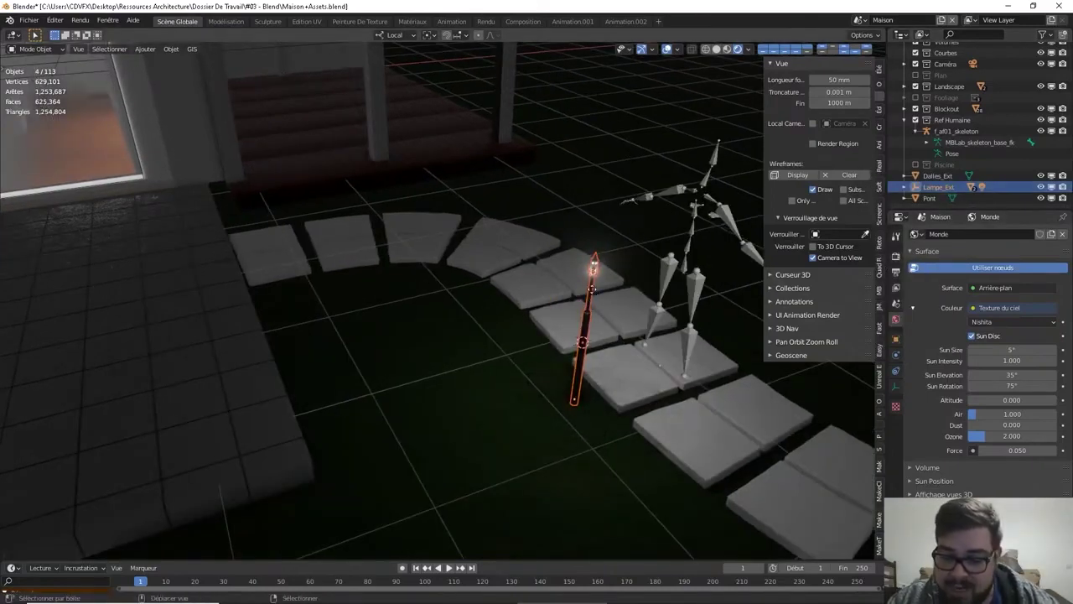
{"action": "key", "text": "shift+d"}
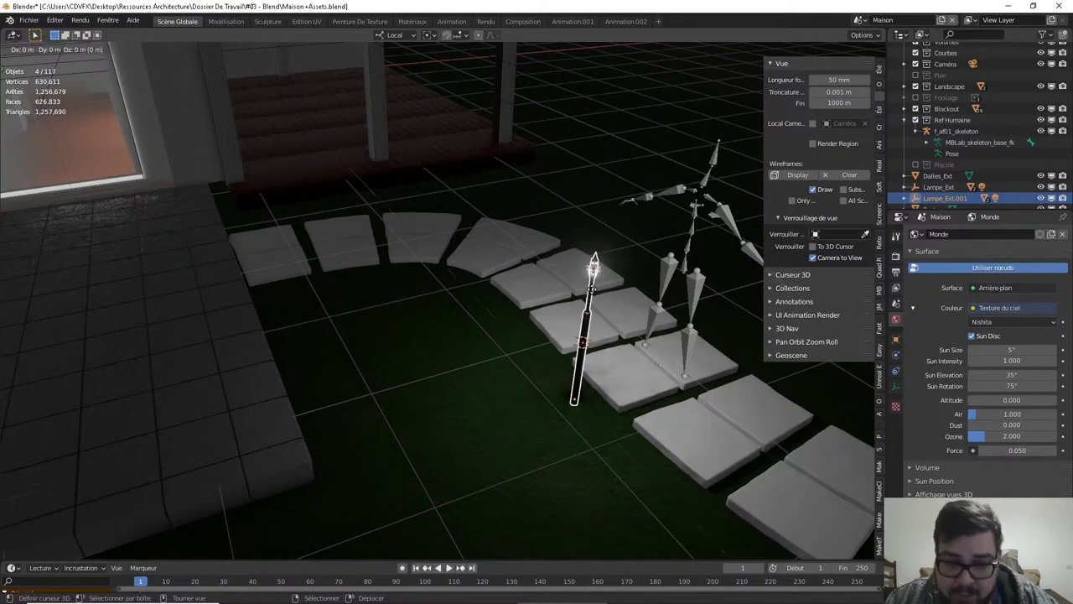
{"action": "key", "text": "y"}
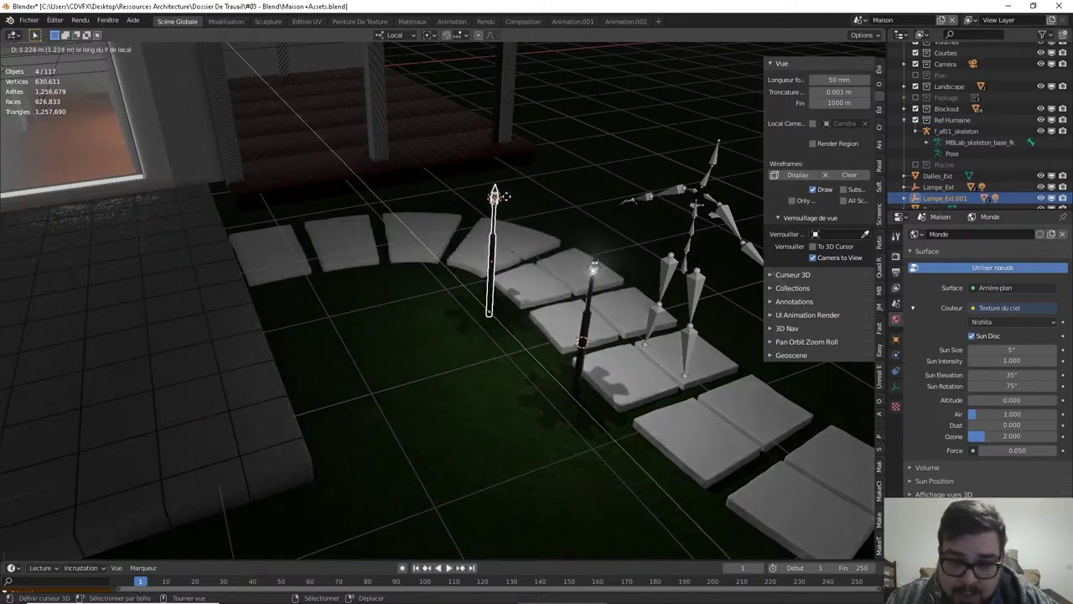
{"action": "left_click", "coordinate": [483, 183]}
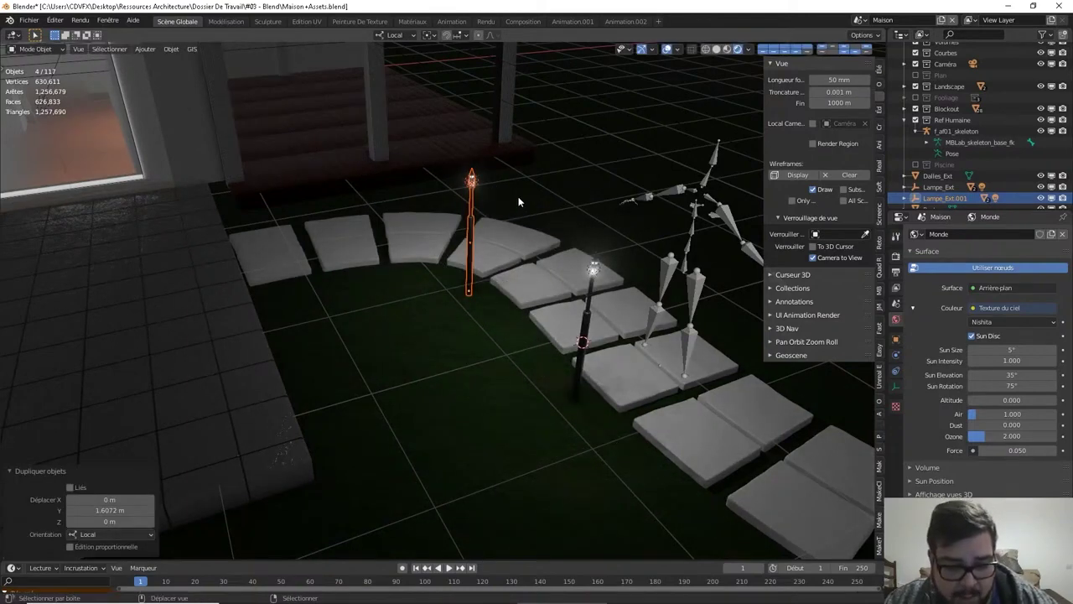
Duplicate the lamp hierarchy horizontally, about -1.51 m in X and 0.75 m in Y, to the path's first slab by the terrace
{"action": "key", "text": "shift+d"}
{"action": "key", "text": "shift+z"}
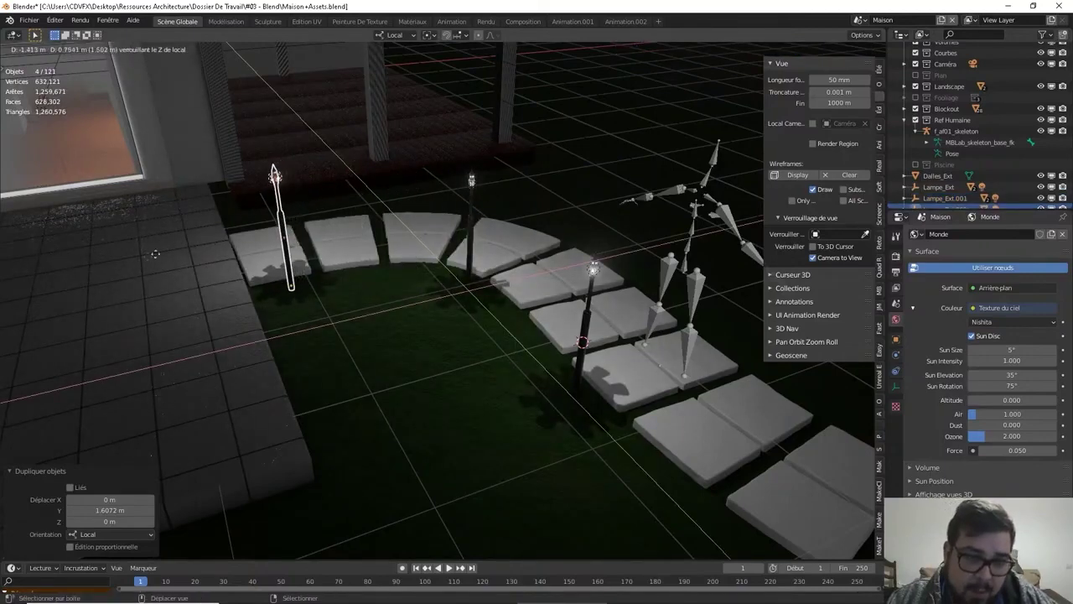
{"action": "left_click", "coordinate": [92, 247]}
Duplicate the terrace-side lamp hierarchy horizontally to the inner edge of the path, past the first lamp and away from the house
{"action": "middle_click_drag", "start_coordinate": [474, 271], "coordinate": [518, 311]}
{"action": "scroll", "coordinate": [468, 260], "scroll_direction": "down", "scroll_amount": 3}
{"action": "scroll", "coordinate": [516, 307], "scroll_direction": "up", "scroll_amount": 4}
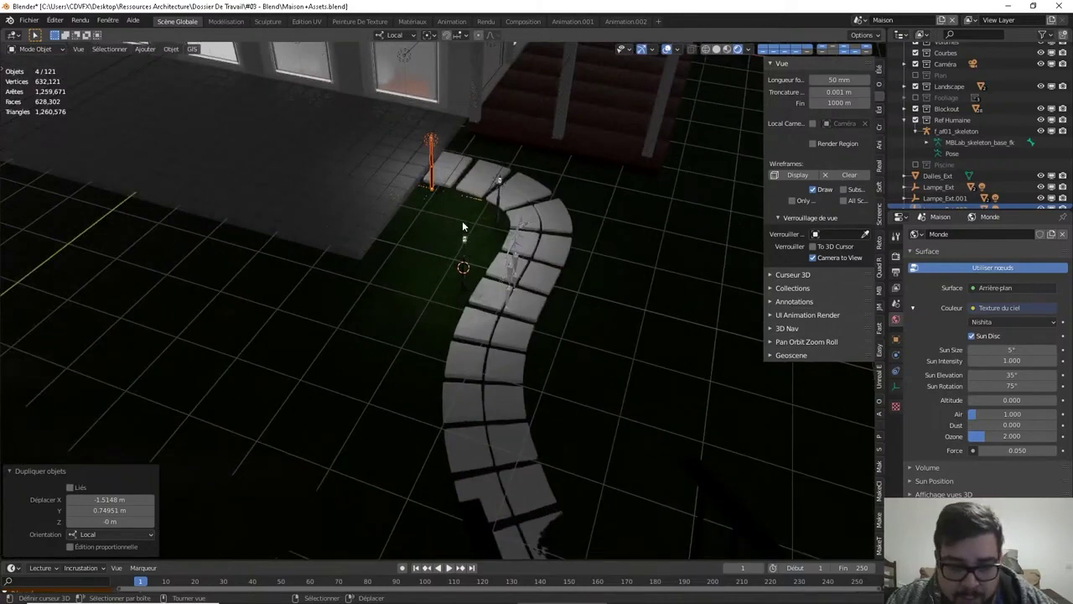
{"action": "key", "text": "shift+d"}
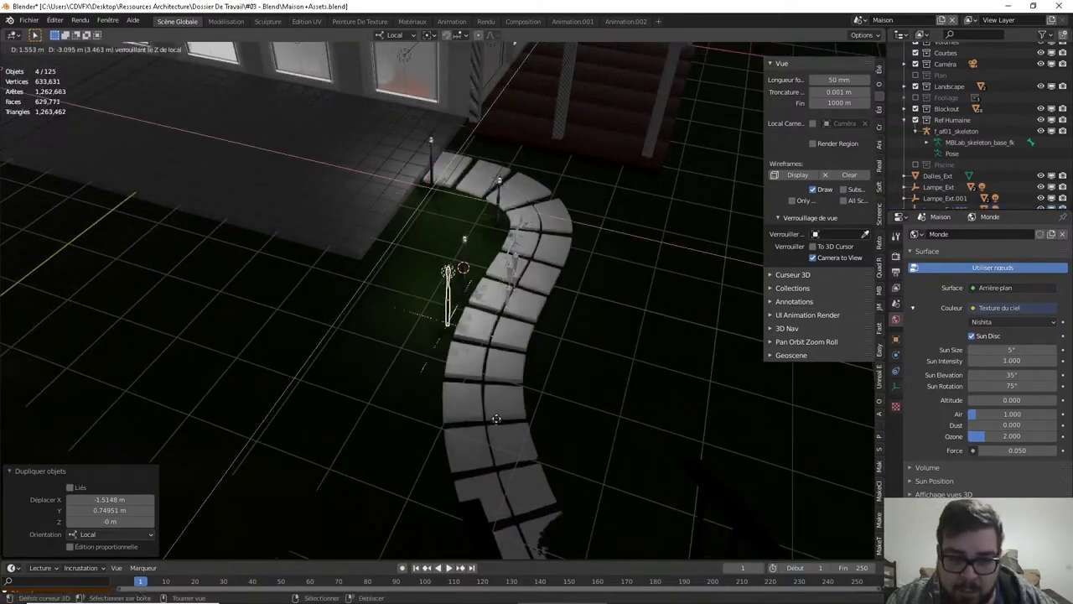
{"action": "key", "text": "shift+z"}
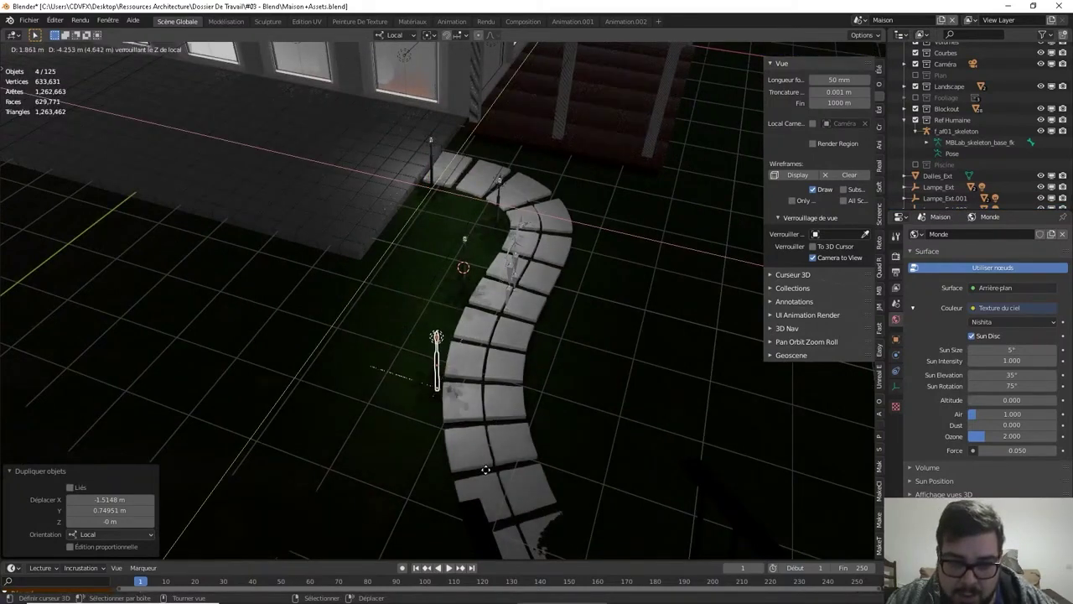
{"action": "left_click", "coordinate": [495, 445]}
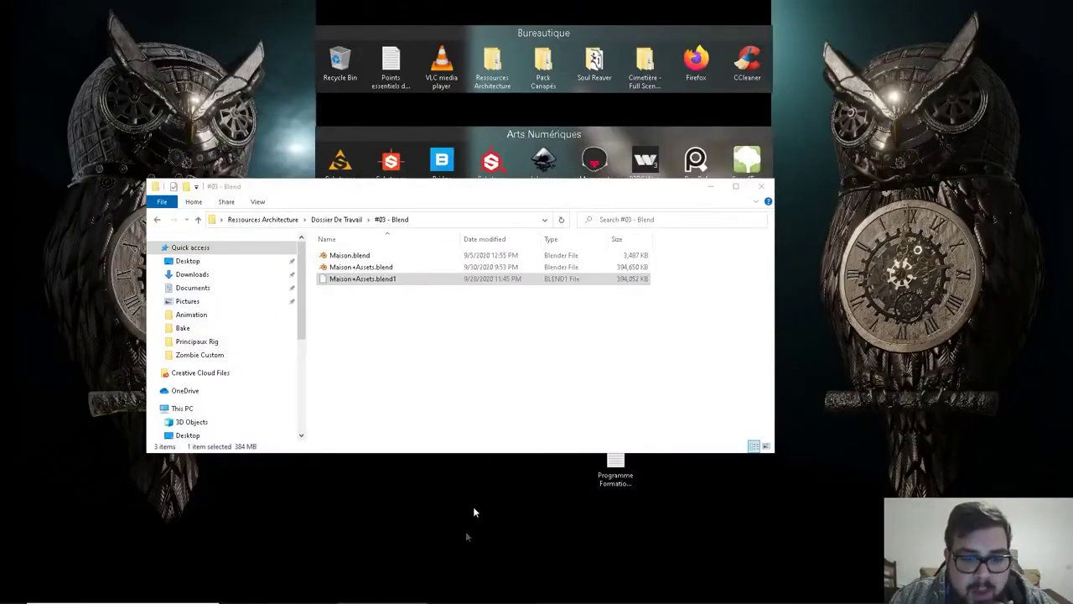
Reopen Maison+Assets.blend from the #03 - Blend folder
{"action": "key", "text": "super"}
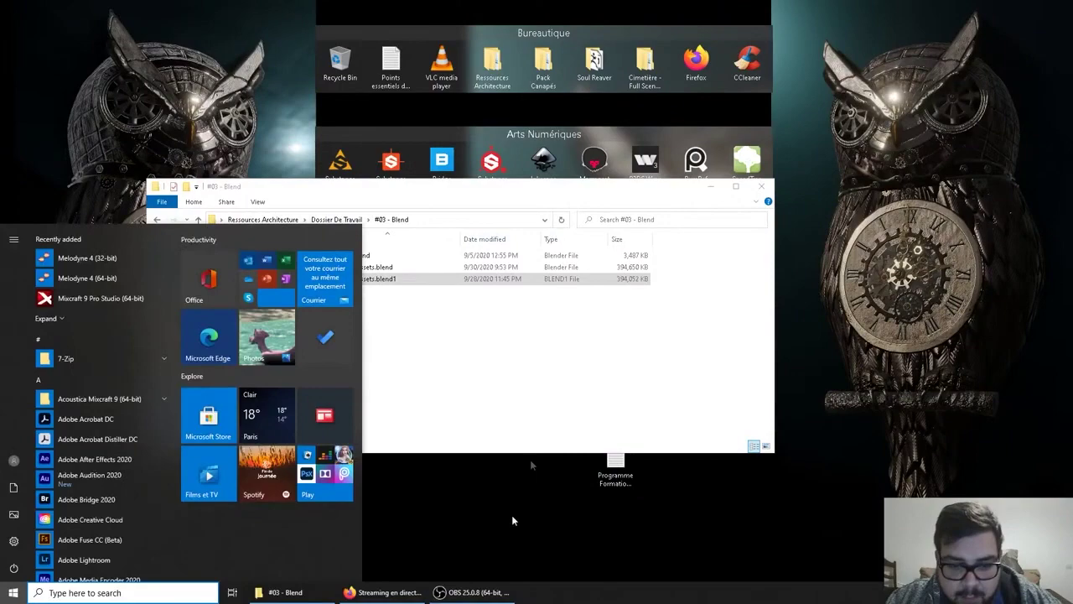
{"action": "left_click", "coordinate": [487, 354]}
{"action": "left_click", "coordinate": [363, 267]}
{"action": "double_click", "coordinate": [363, 266]}
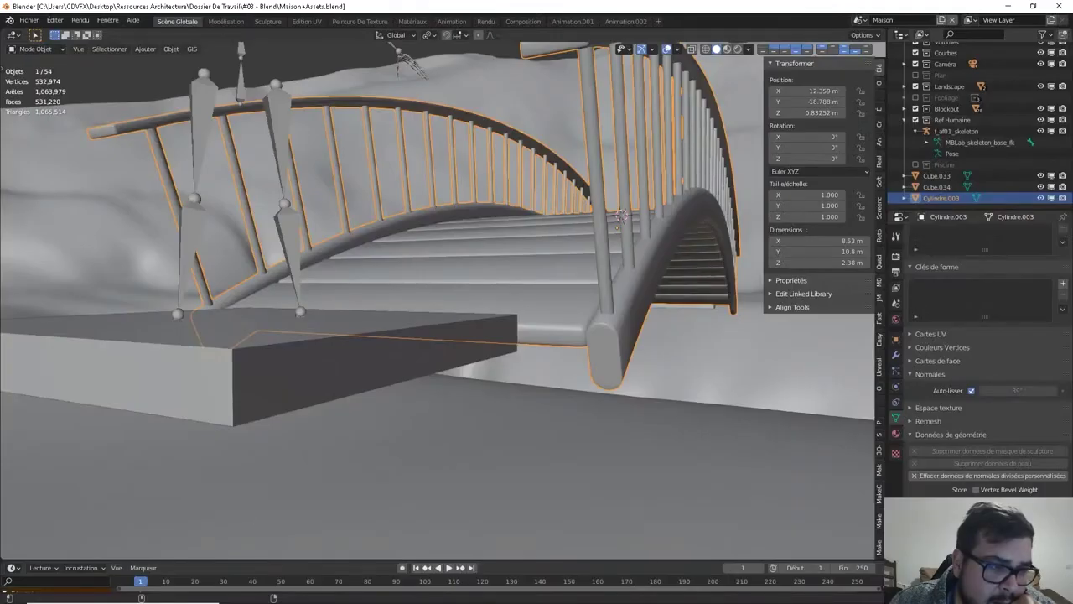
Recover the most recent auto-save, Maison+Assets_14912_autosave.blend, after showing the auto-save files as a detailed list
{"action": "middle_click_drag", "start_coordinate": [303, 349], "coordinate": [273, 352]}
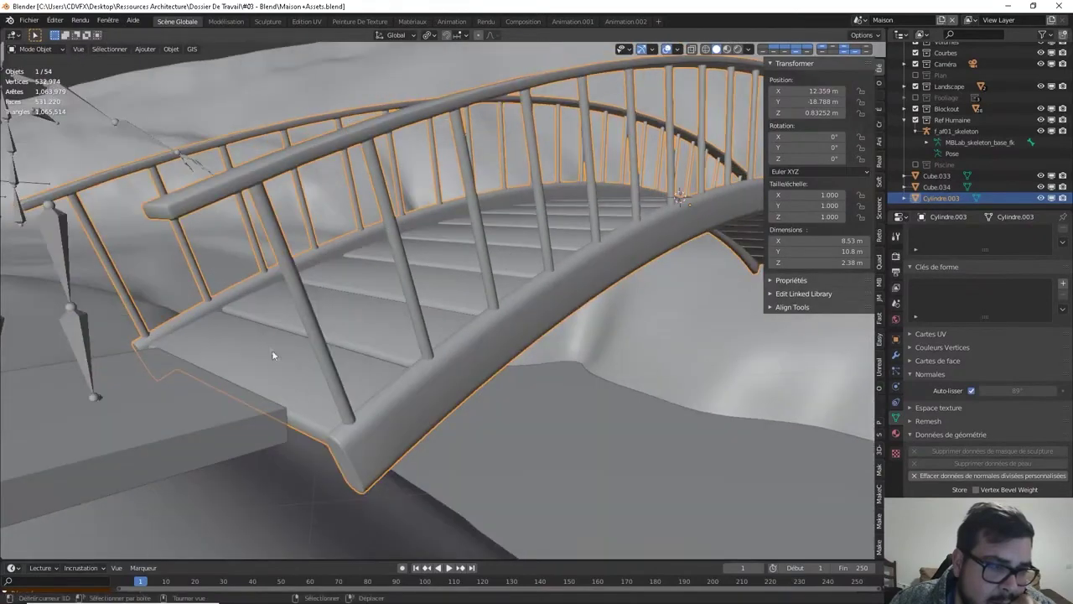
{"action": "left_click", "coordinate": [28, 19]}
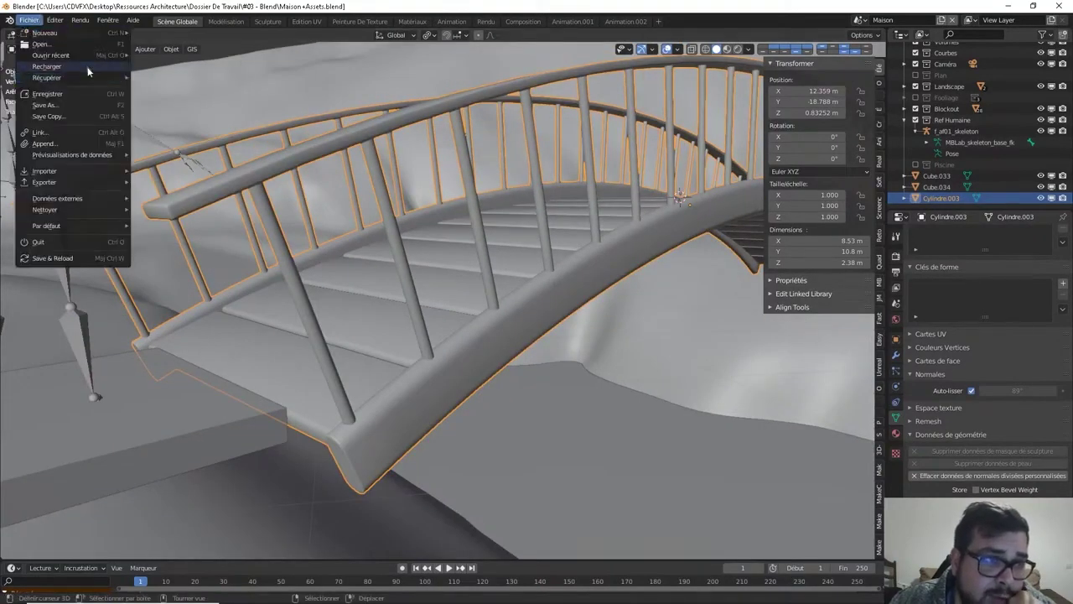
{"action": "mouse_move", "coordinate": [84, 56]}
{"action": "mouse_move", "coordinate": [113, 80]}
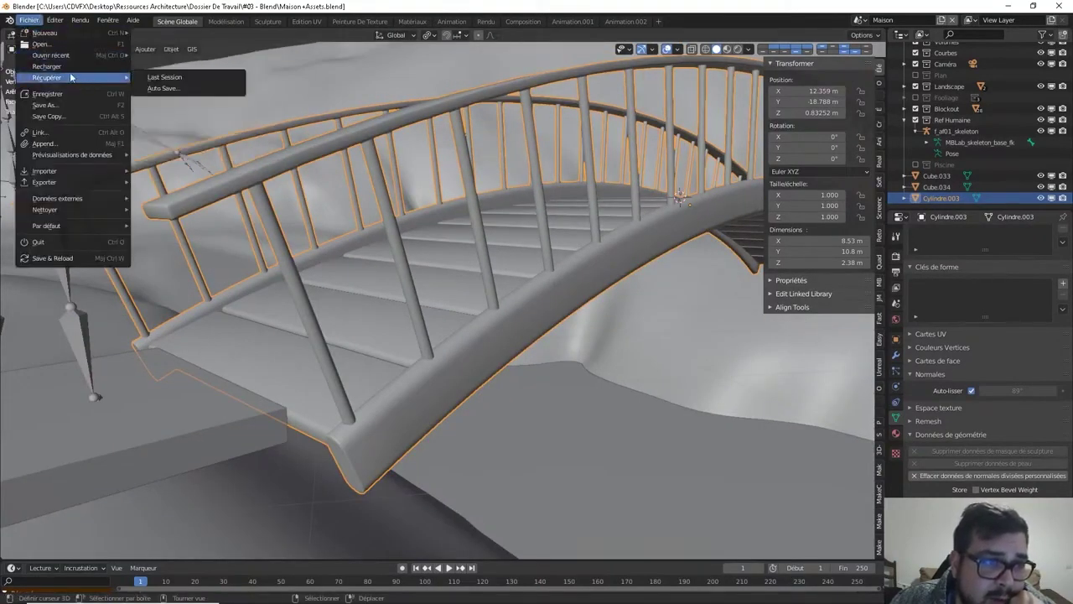
{"action": "left_click", "coordinate": [183, 89]}
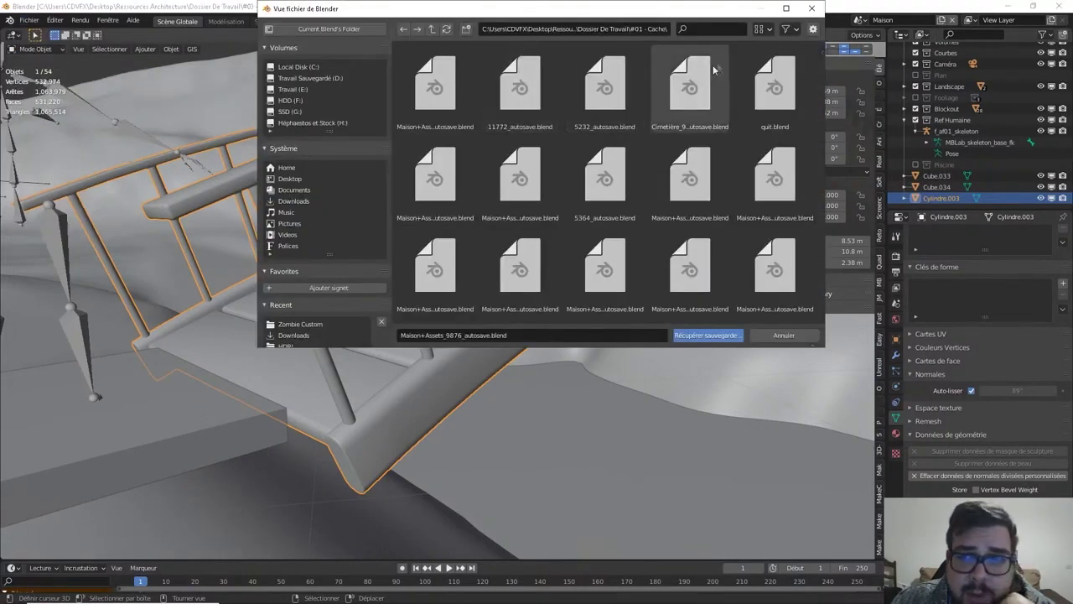
{"action": "left_click", "coordinate": [759, 29]}
{"action": "left_click", "coordinate": [719, 67]}
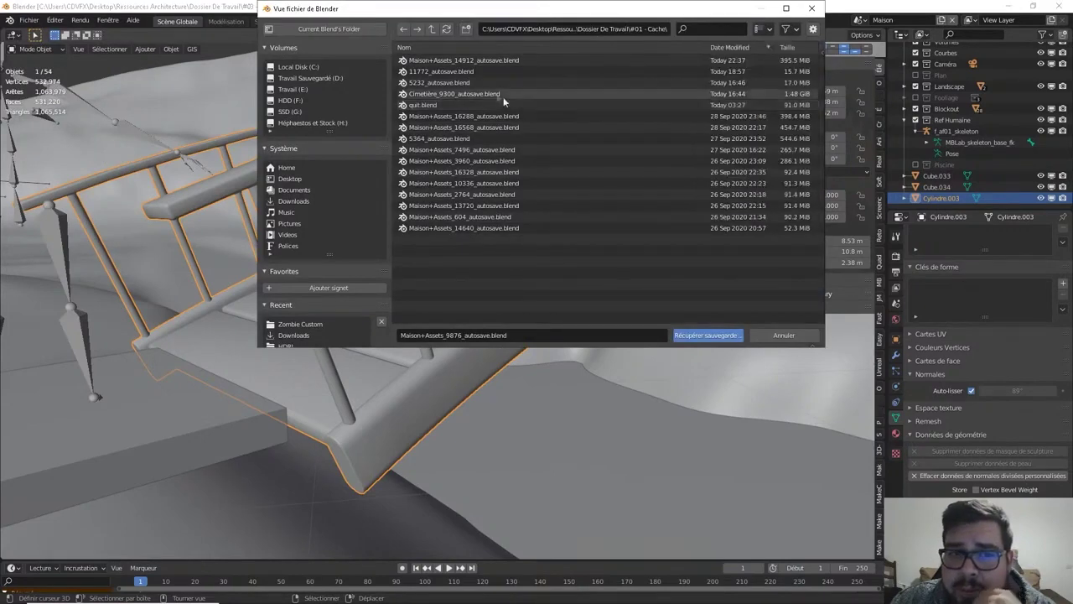
{"action": "double_click", "coordinate": [577, 57]}
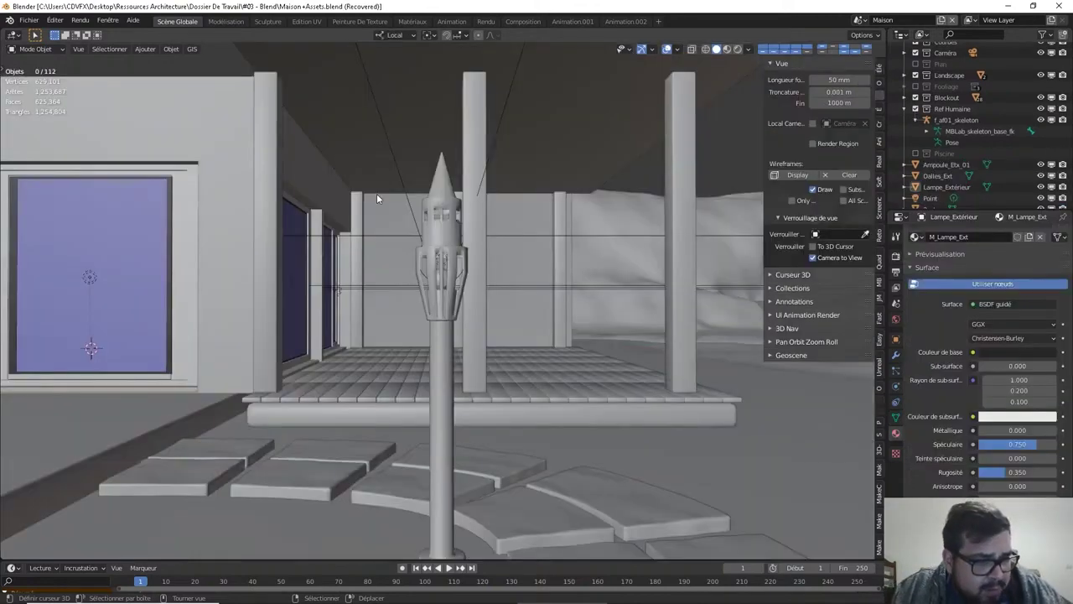
Snap the 3D cursor to the outdoor lamp beside the garden path
{"action": "scroll", "coordinate": [428, 225], "scroll_direction": "down", "scroll_amount": 10}
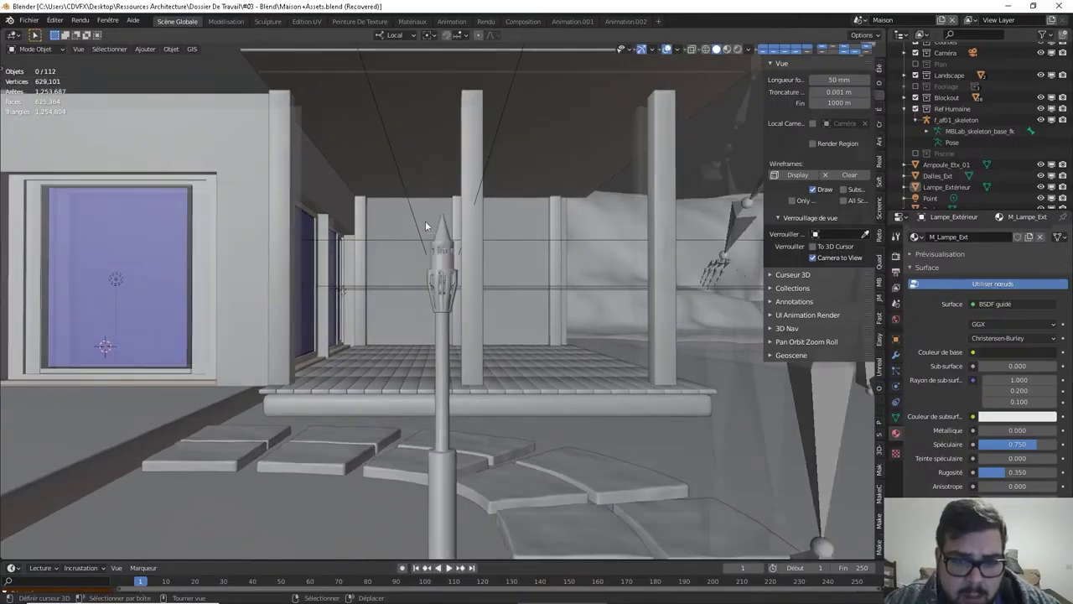
{"action": "scroll", "coordinate": [456, 268], "scroll_direction": "down", "scroll_amount": 3}
{"action": "middle_click_drag", "start_coordinate": [458, 268], "coordinate": [461, 315]}
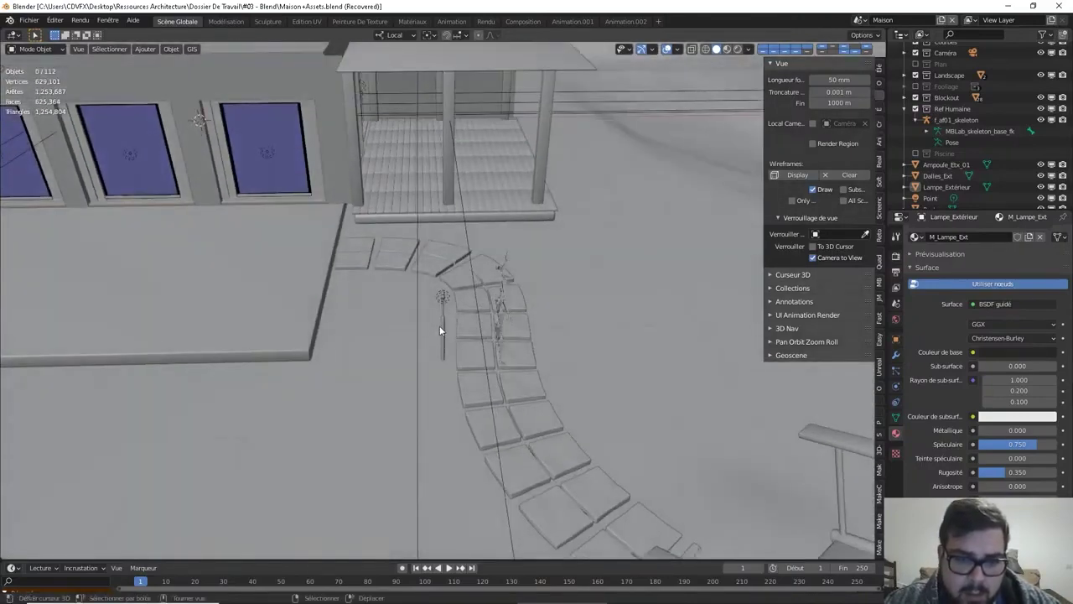
{"action": "left_click", "coordinate": [443, 333]}
{"action": "scroll", "coordinate": [444, 335], "scroll_direction": "up", "scroll_amount": 4}
{"action": "key", "text": "shift+s"}
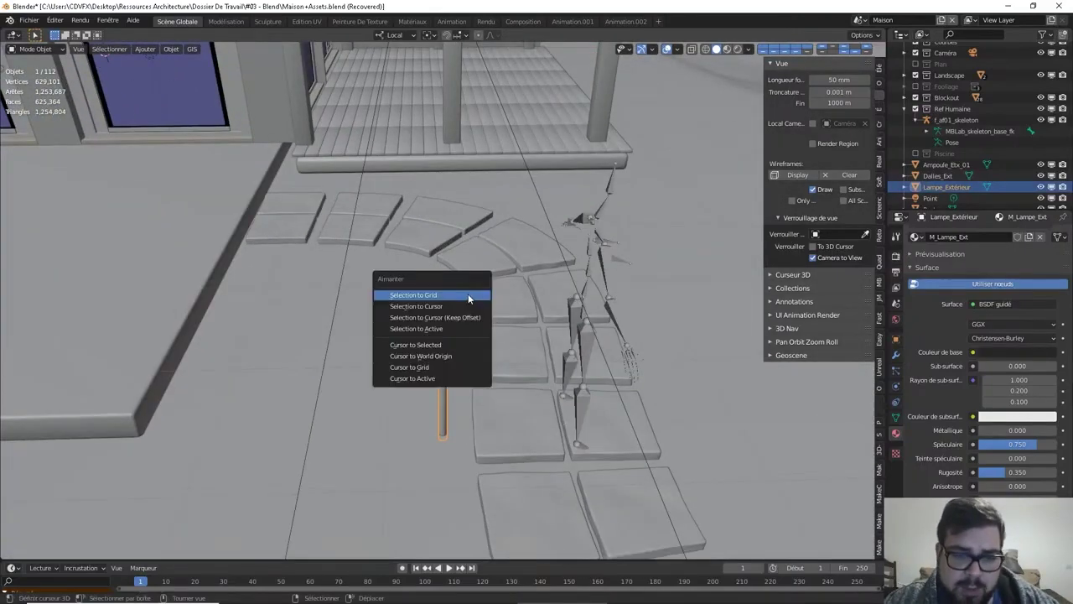
{"action": "left_click", "coordinate": [440, 345]}
Add a plain-axes empty at the 3D cursor and lower it about 0.47 m along Z to the lamp's base
{"action": "key", "text": "a"}
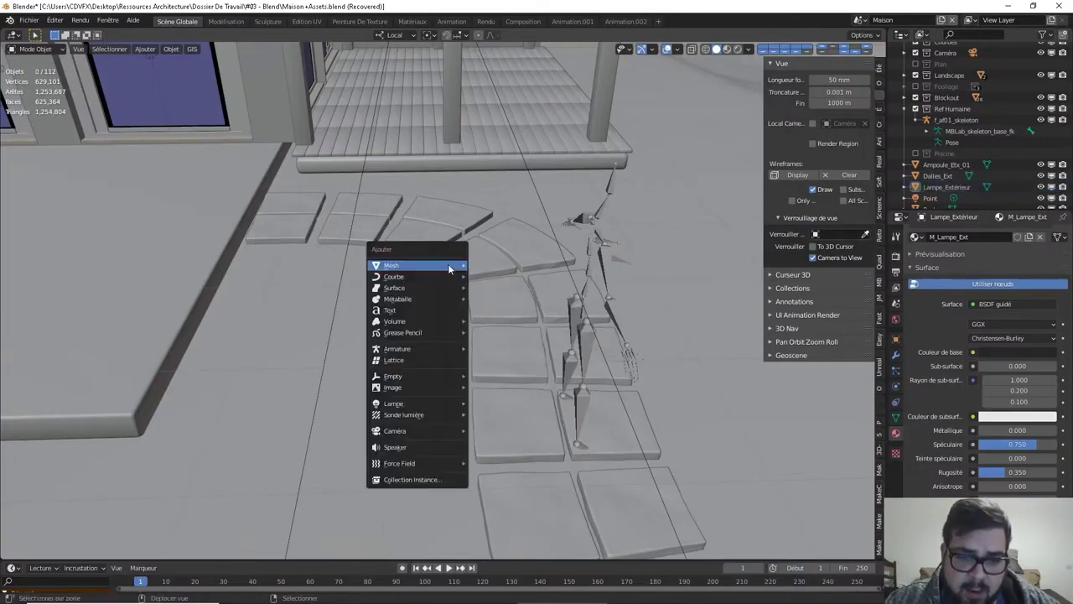
{"action": "left_click", "coordinate": [443, 270]}
{"action": "key", "text": "shift+a"}
{"action": "mouse_move", "coordinate": [412, 377]}
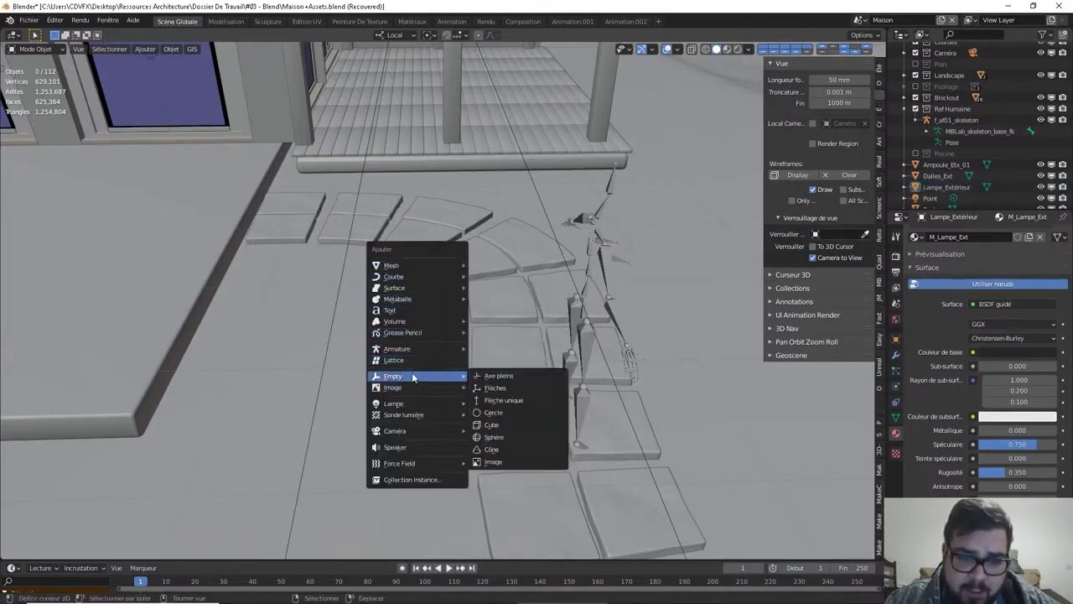
{"action": "left_click", "coordinate": [498, 378]}
{"action": "key", "text": "g"}
{"action": "key", "text": "z"}
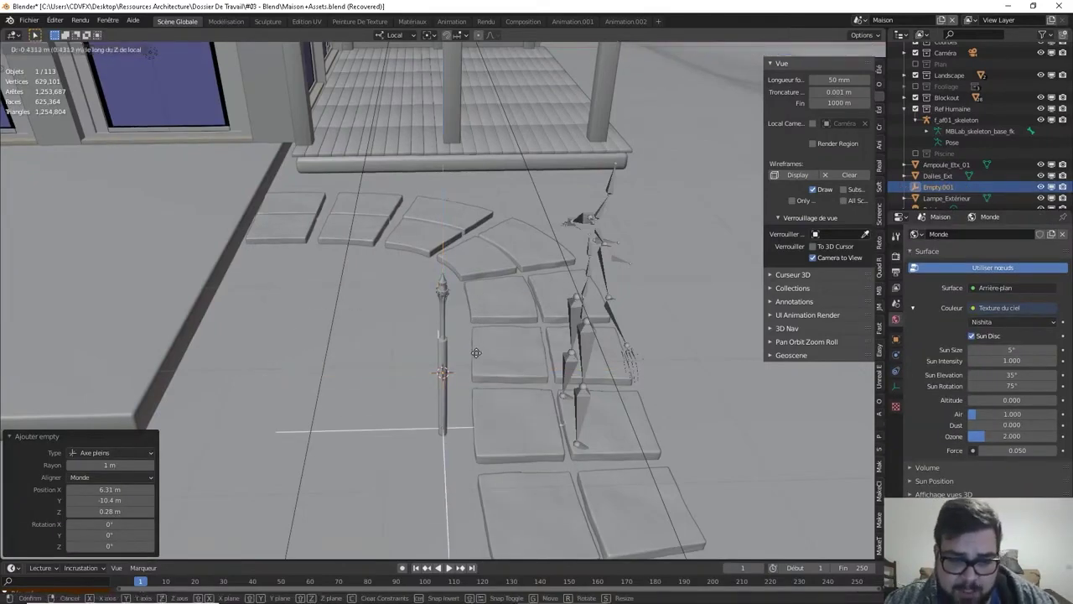
{"action": "left_click", "coordinate": [474, 369]}
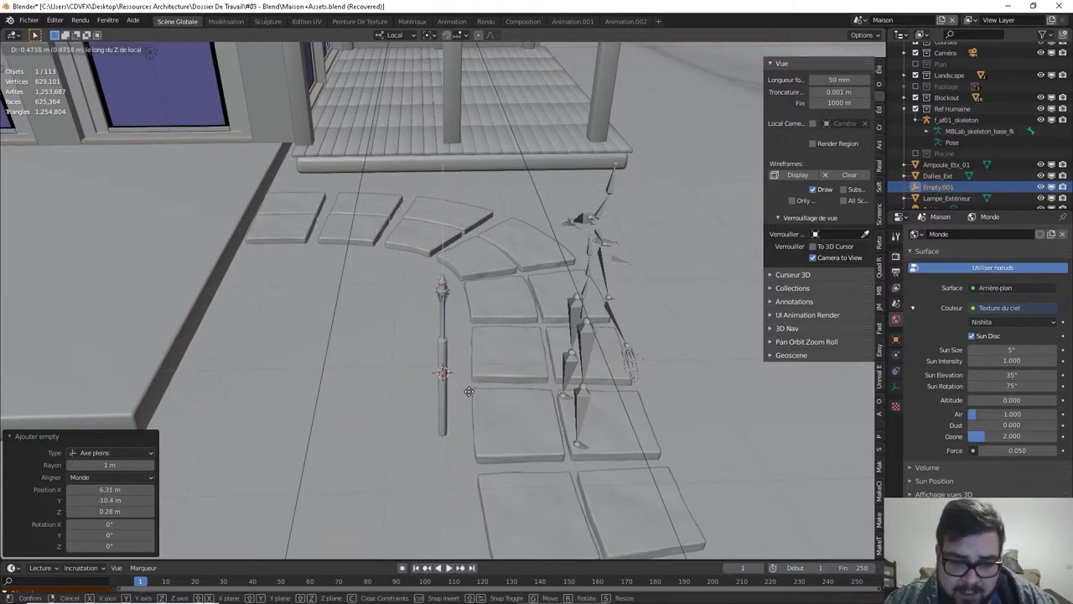
Parent the point light, Lampe_Extérieur and Ampoule_Etx_01 to the new empty as objects
{"action": "scroll", "coordinate": [939, 201], "scroll_direction": "down", "scroll_amount": 1}
{"action": "left_click", "coordinate": [930, 186]}
{"action": "left_click", "coordinate": [941, 176], "text": "ctrl"}
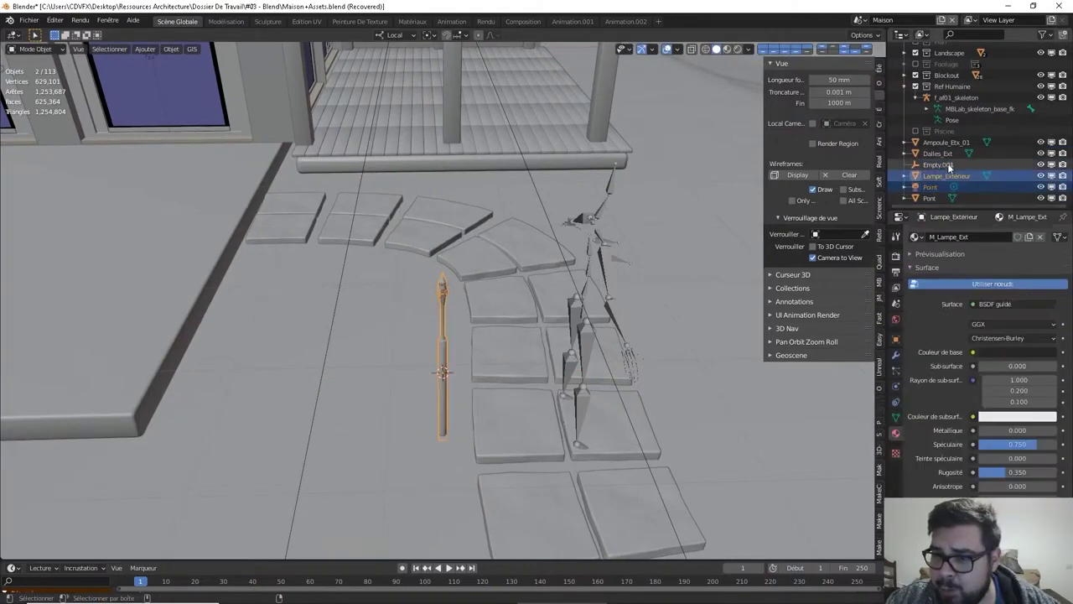
{"action": "left_click", "coordinate": [947, 143], "text": "ctrl"}
{"action": "left_click", "coordinate": [938, 164], "text": "ctrl"}
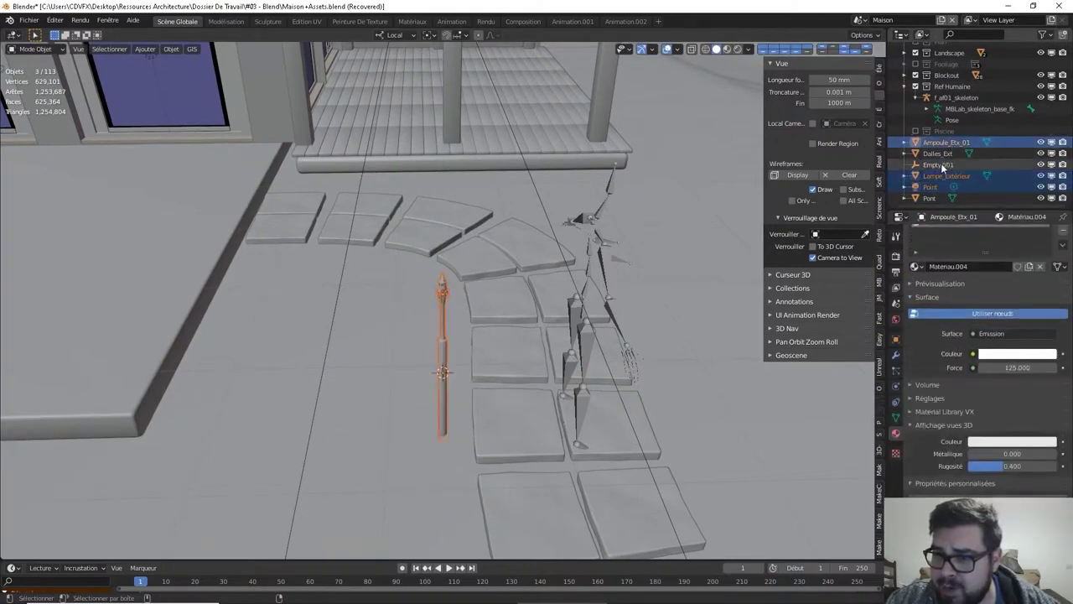
{"action": "key", "text": "ctrl+p"}
{"action": "left_click", "coordinate": [660, 270]}
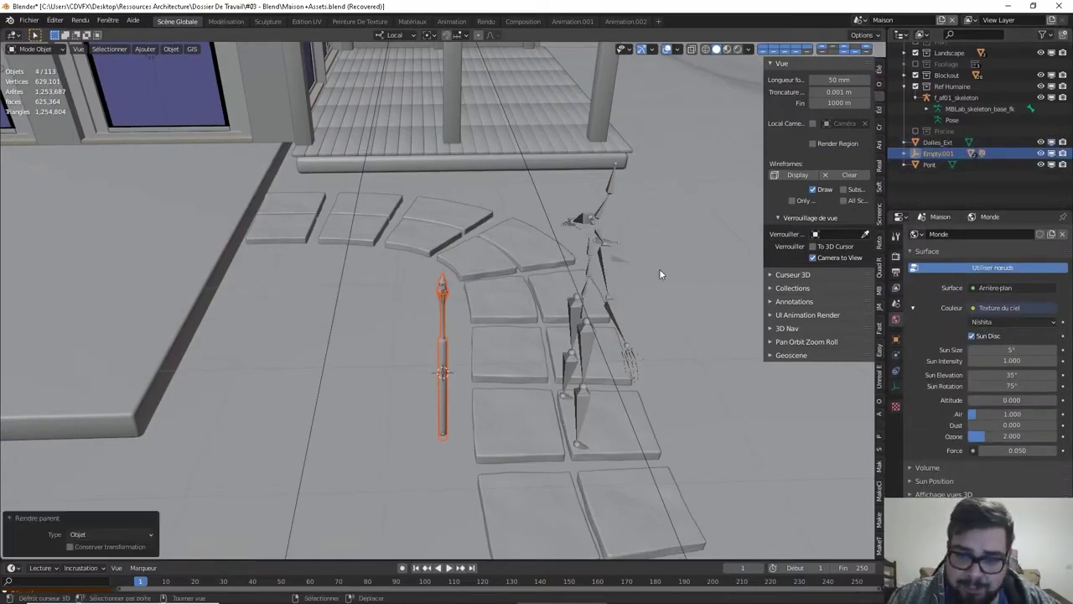
Rename the lamp's parent empty as Lampe_Ext
{"action": "scroll", "coordinate": [964, 168], "scroll_direction": "up", "scroll_amount": 2}
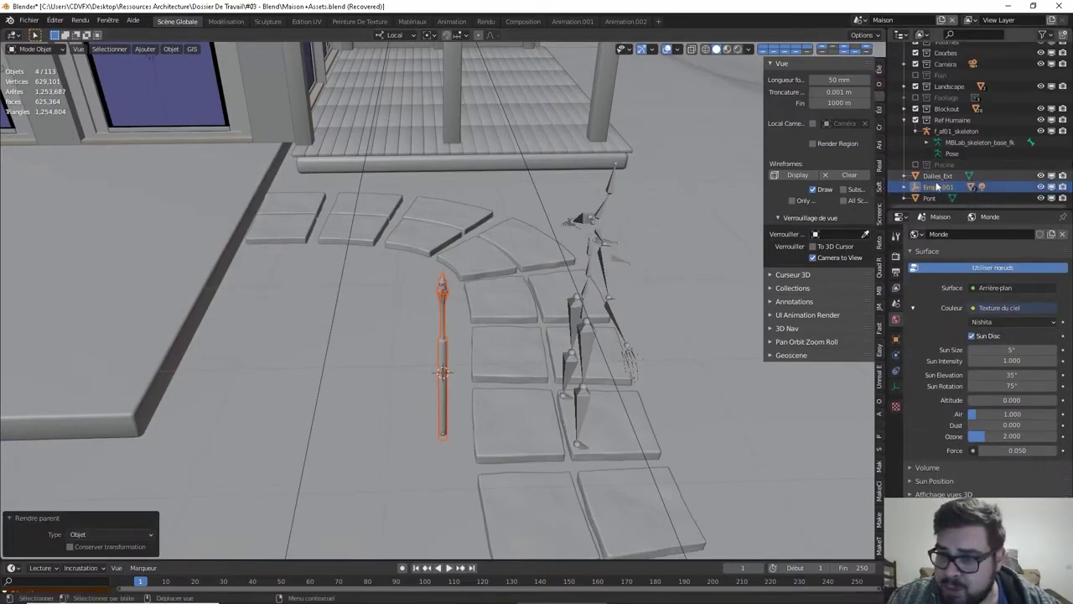
{"action": "left_click", "coordinate": [938, 186]}
{"action": "type", "text": "Lampe_Ext"}
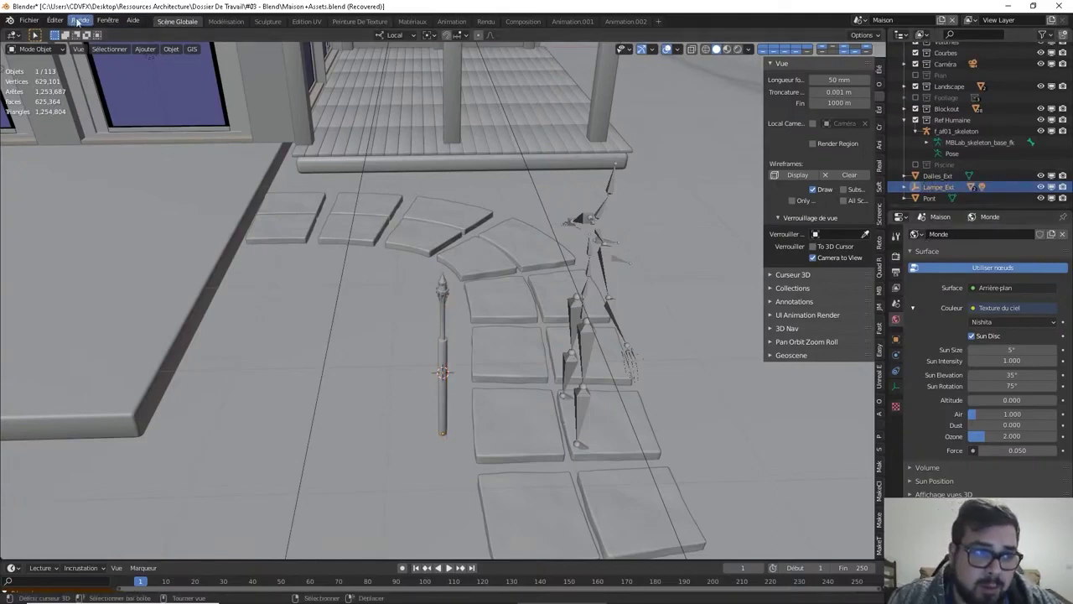
Save the recovered scene over Maison+Assets.blend in the #03 - Blend folder
{"action": "left_click", "coordinate": [30, 20]}
{"action": "left_click", "coordinate": [57, 95]}
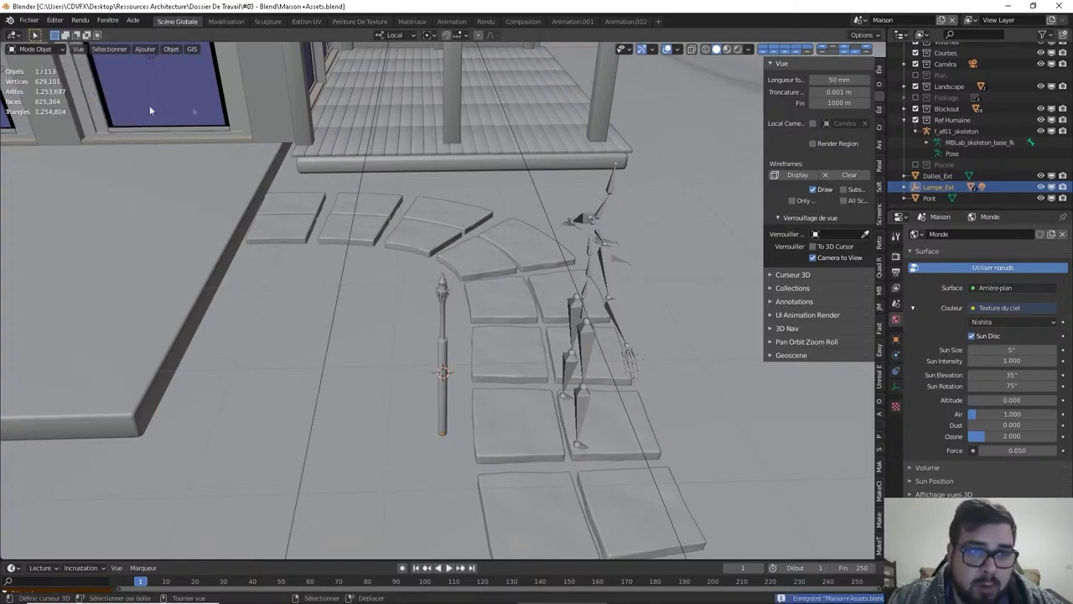
{"action": "left_click", "coordinate": [30, 20]}
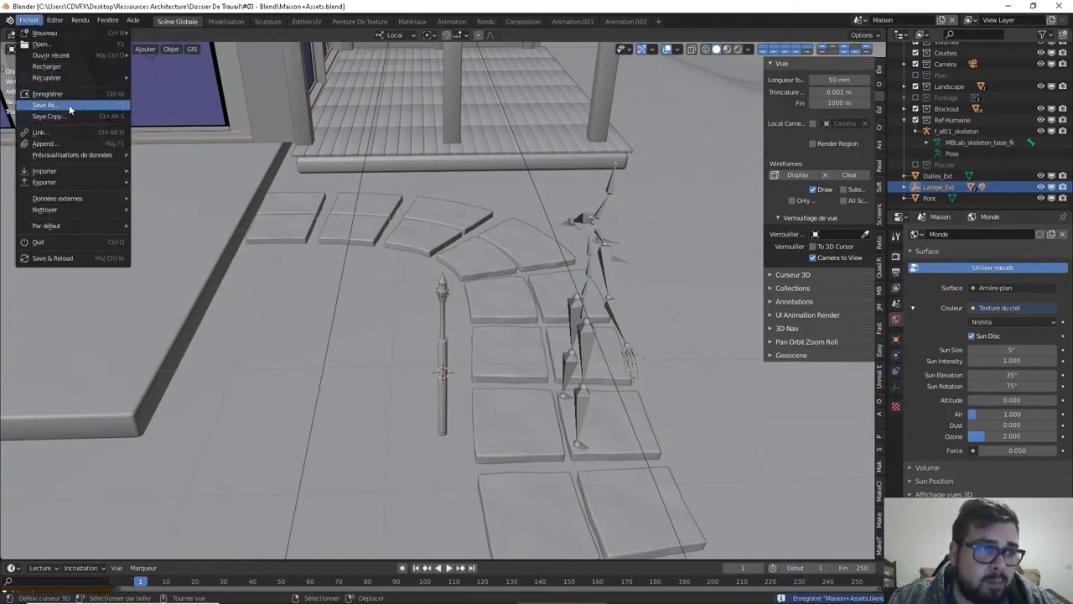
{"action": "left_click", "coordinate": [69, 104]}
{"action": "left_click", "coordinate": [424, 59]}
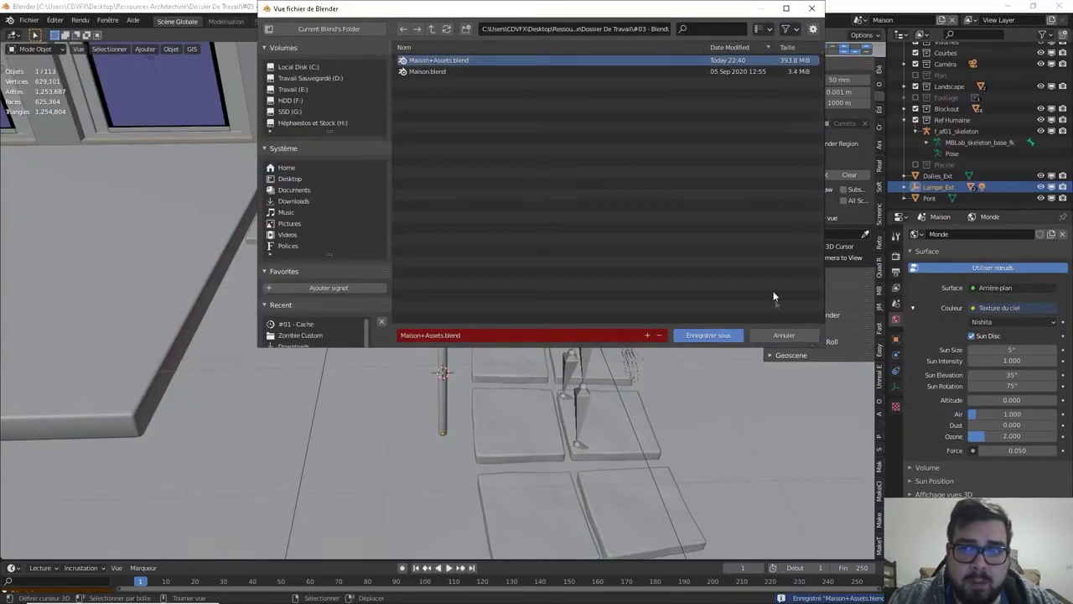
{"action": "left_click", "coordinate": [720, 336]}
Duplicate the whole Lampe_Ext hierarchy horizontally, about -0.03 m in X and 1.99 m in Y, to the path's bend near the porch
{"action": "left_click", "coordinate": [1021, 188]}
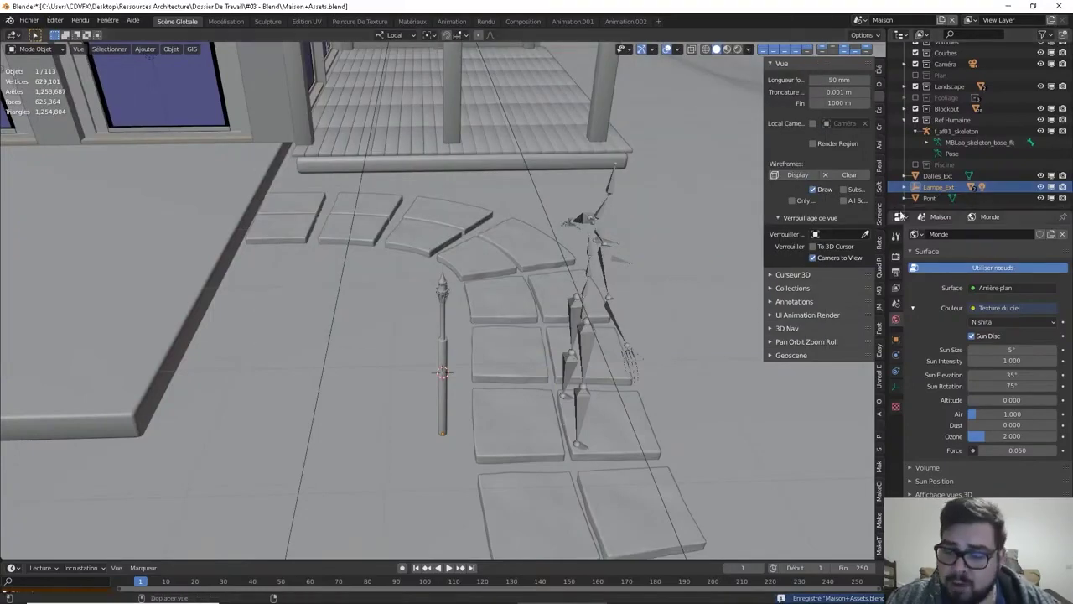
{"action": "right_click", "coordinate": [908, 186]}
{"action": "left_click", "coordinate": [911, 253]}
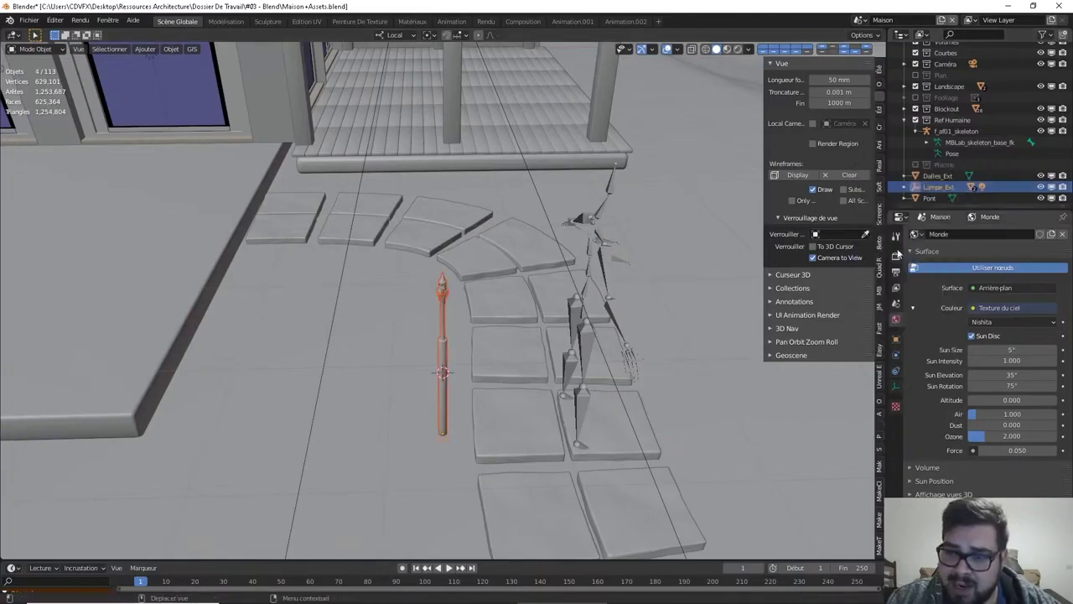
{"action": "key", "text": "g"}
{"action": "key", "text": "z"}
{"action": "key", "text": "z"}
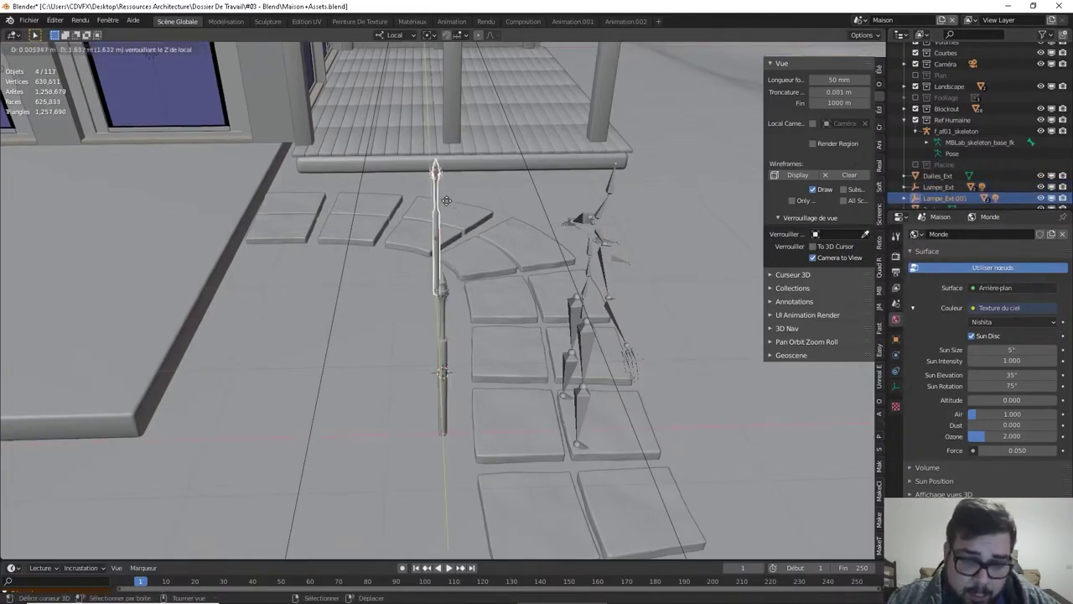
{"action": "left_click", "coordinate": [448, 197]}
Duplicate the lamp at the bend horizontally, about -1.56 m in X and 0.33 m in Y, to the path's first slab by the terrace
{"action": "key", "text": "shift+d"}
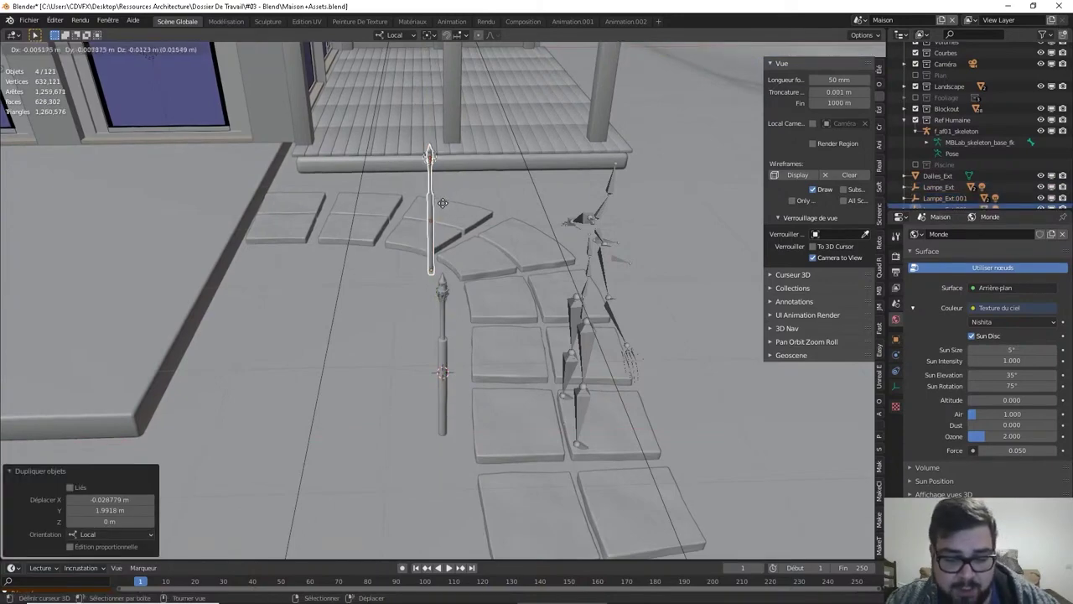
{"action": "key", "text": "shift+z"}
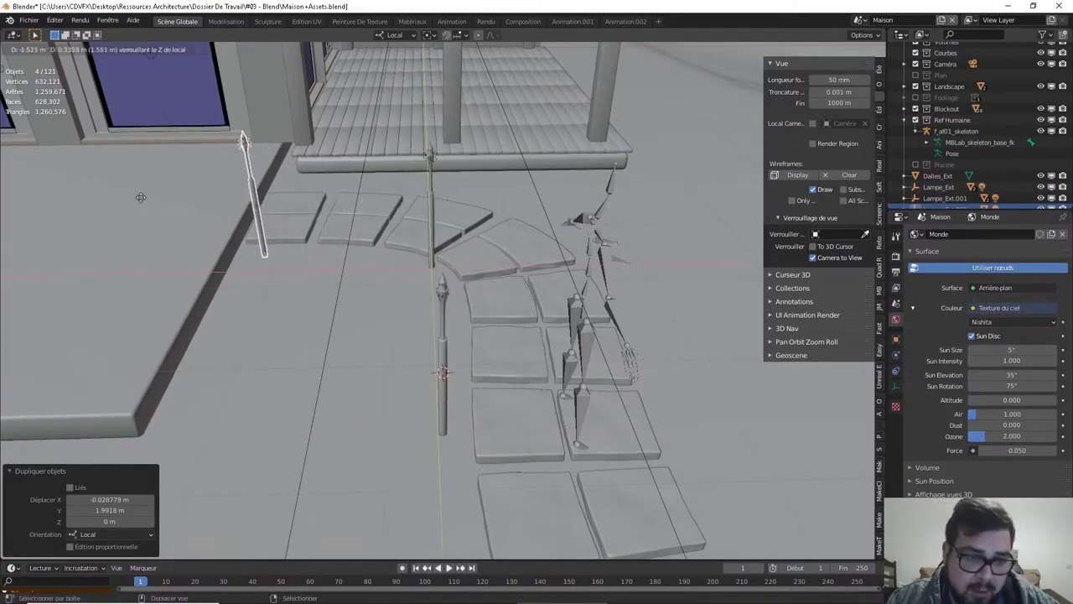
{"action": "left_click", "coordinate": [137, 197]}
Duplicate the terrace-side lamp horizontally, about 1.70 m in X and -3.73 m in Y, along the path past the original lamp
{"action": "scroll", "coordinate": [474, 358], "scroll_direction": "down", "scroll_amount": 3}
{"action": "middle_click_drag", "start_coordinate": [458, 360], "coordinate": [418, 283], "text": "shift"}
{"action": "key", "text": "shift+d"}
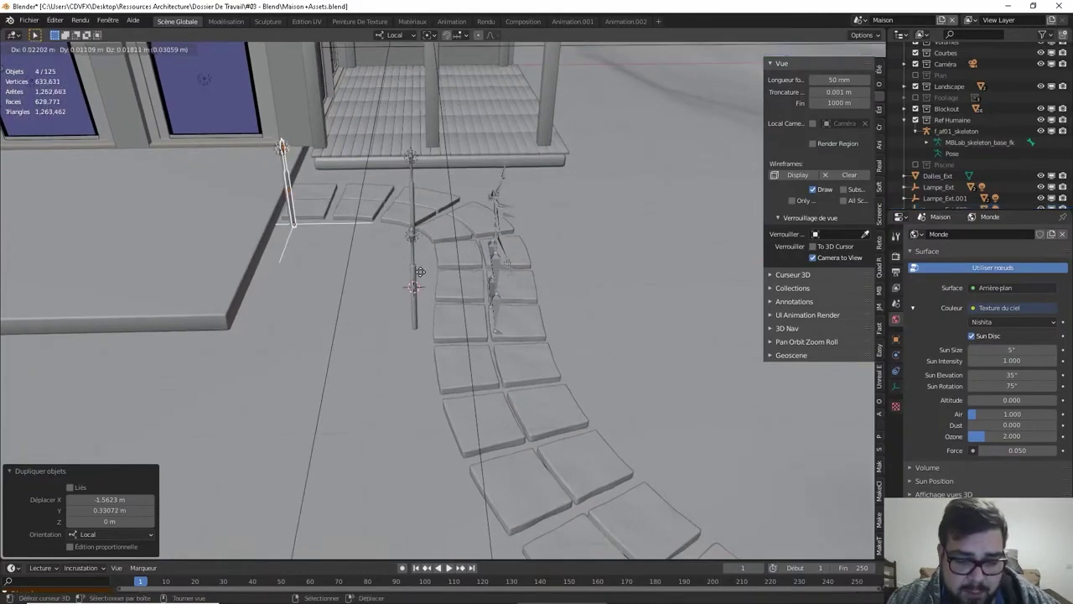
{"action": "key", "text": "shift+z"}
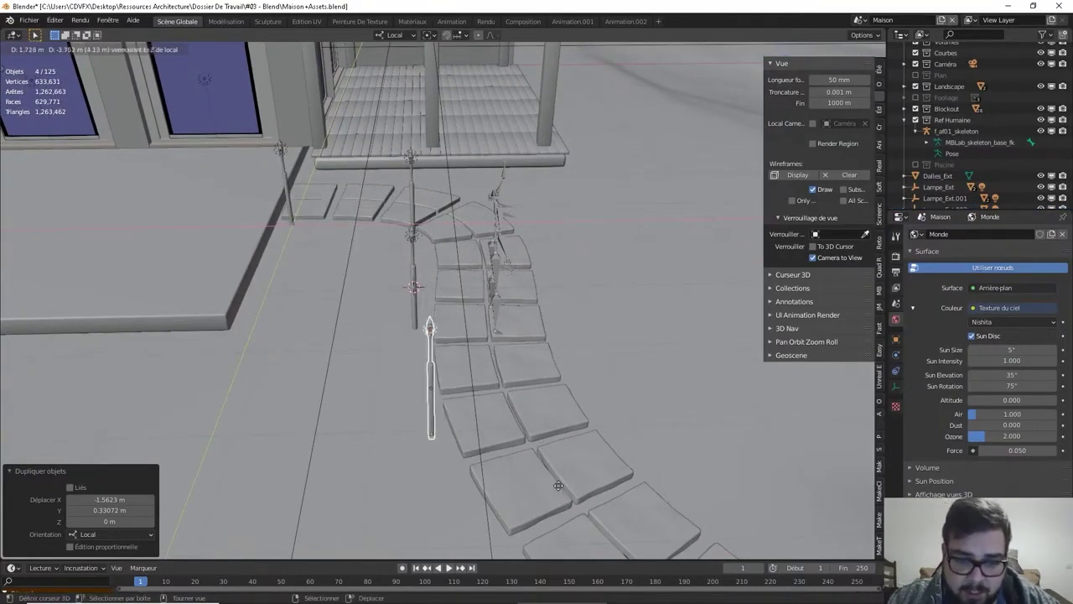
{"action": "left_click", "coordinate": [561, 470]}
Duplicate that lamp about 0.41 m in X and -1.24 m in Y, keeping it level along the path's curve
{"action": "key", "text": "shift+d"}
{"action": "key", "text": "shift+z"}
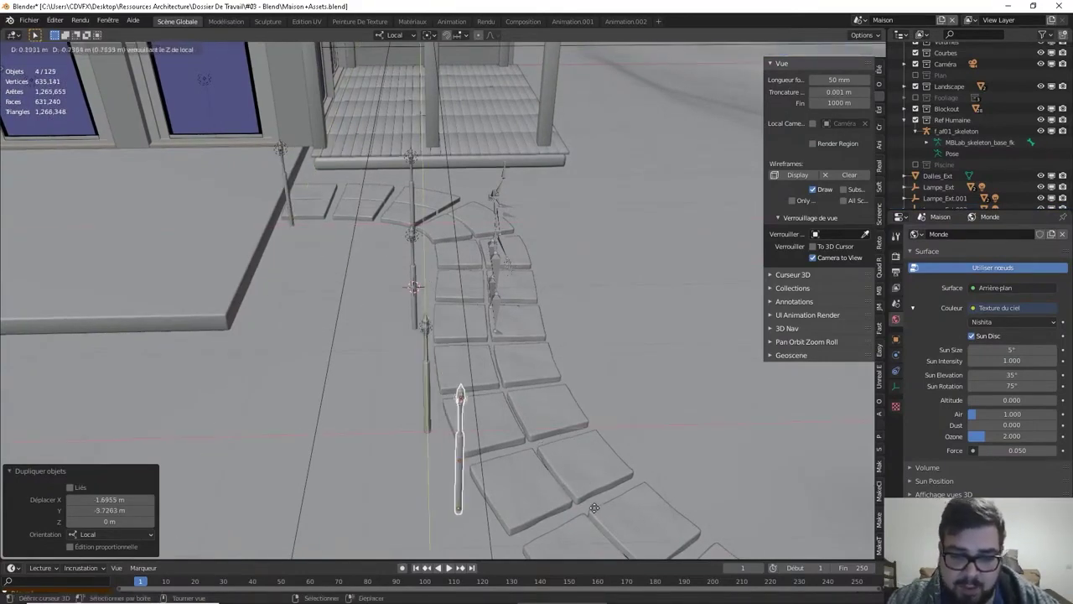
{"action": "left_click", "coordinate": [633, 545]}
Duplicate the latest lamp horizontally, about 0.86 m in X and -1.30 m in Y, to the end of the path by the bridge railing
{"action": "middle_click_drag", "start_coordinate": [558, 176], "coordinate": [539, 187], "text": "shift"}
{"action": "key", "text": "shift+d"}
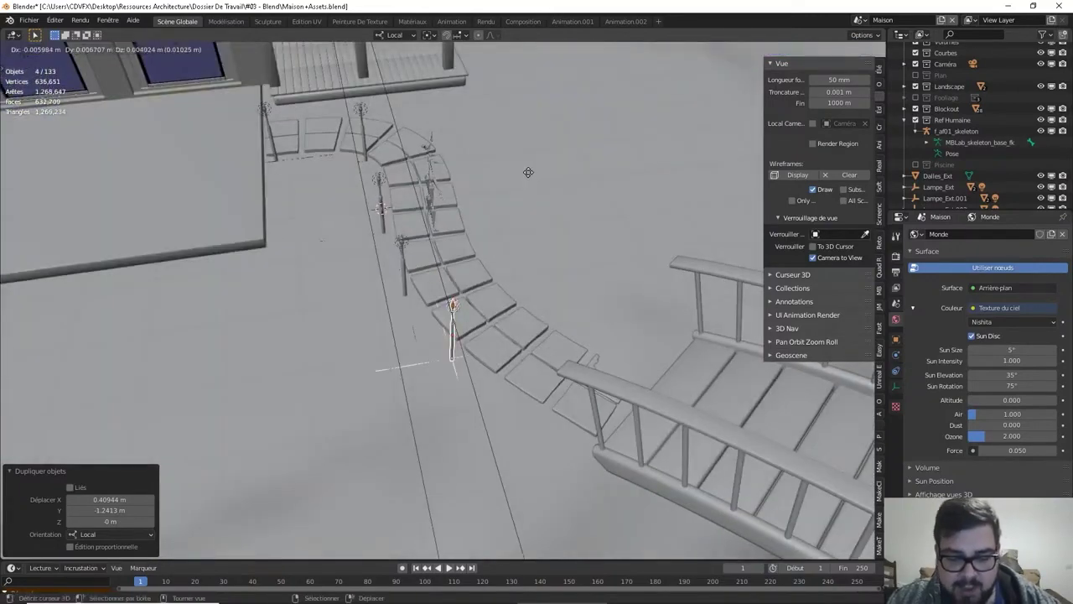
{"action": "key", "text": "shift+z"}
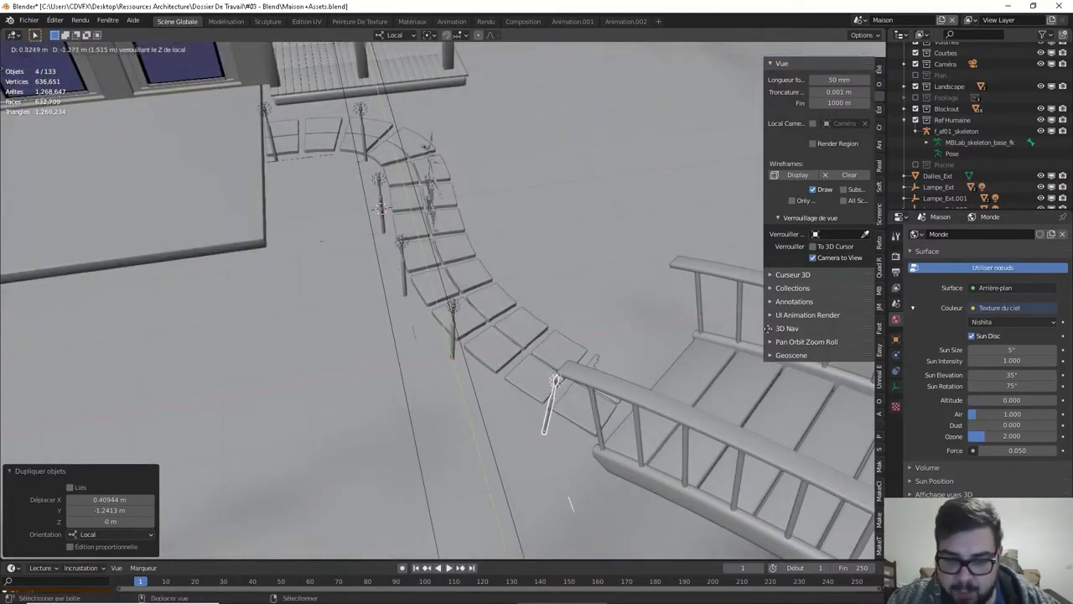
{"action": "left_click", "coordinate": [780, 340]}
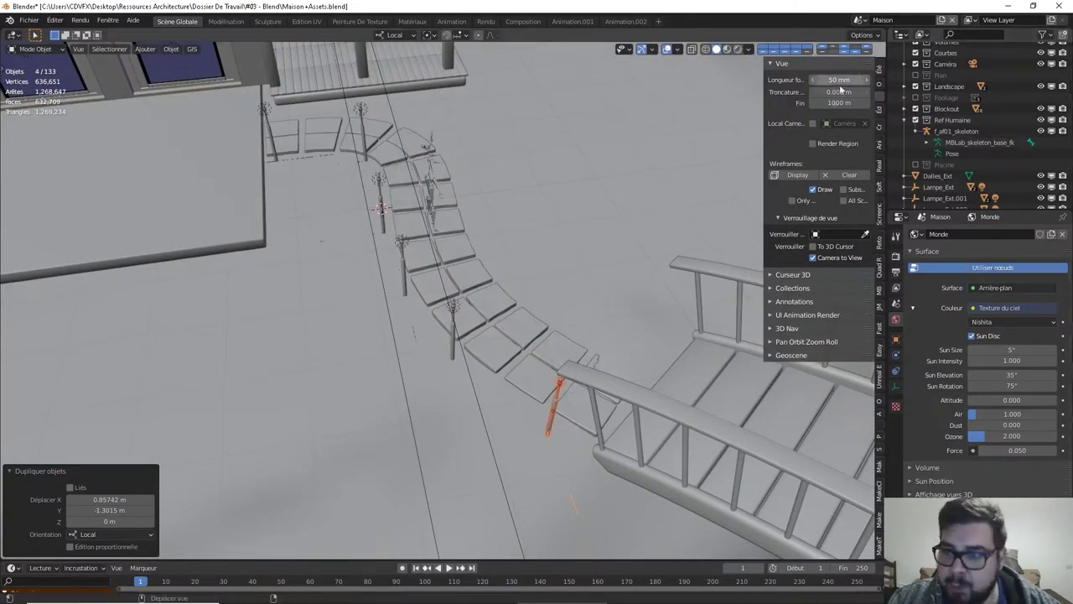
Try to select the hierarchies of all six lamp empties, Lampe_Ext to Lampe_Ext.005, at once
{"action": "scroll", "coordinate": [931, 167], "scroll_direction": "down", "scroll_amount": 1}
{"action": "left_click", "coordinate": [961, 164]}
{"action": "scroll", "coordinate": [960, 161], "scroll_direction": "down", "scroll_amount": 2}
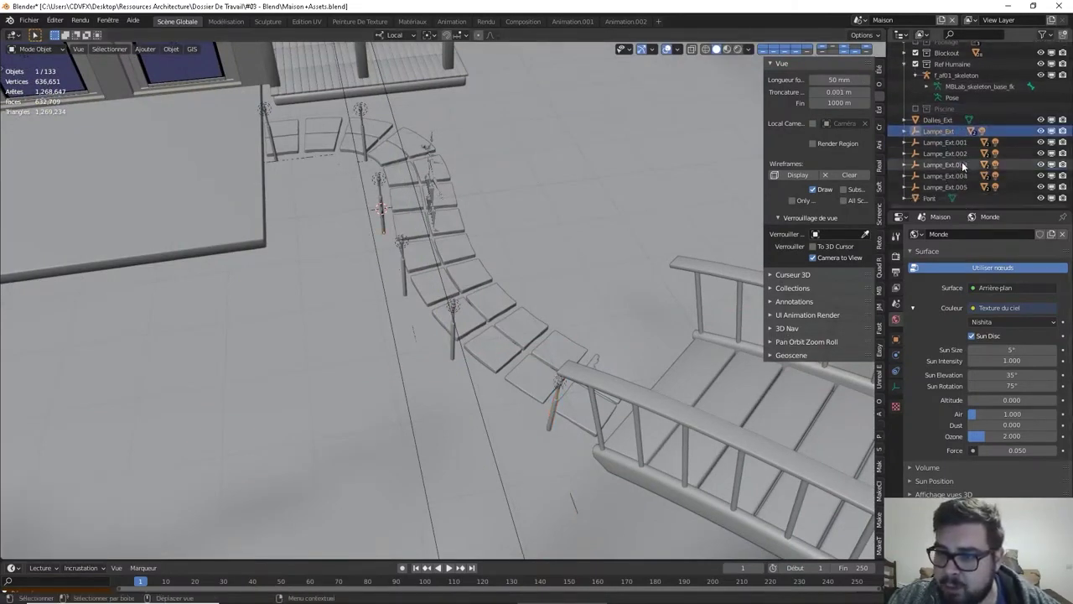
{"action": "left_click_drag", "start_coordinate": [948, 178], "coordinate": [938, 132]}
{"action": "right_click", "coordinate": [938, 133]}
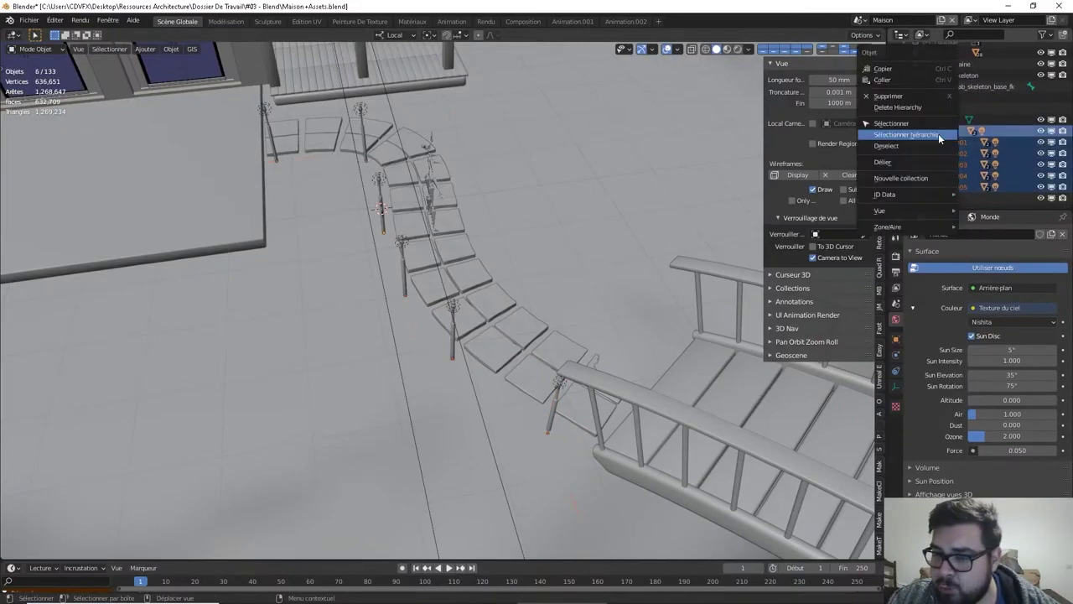
{"action": "left_click", "coordinate": [918, 146]}
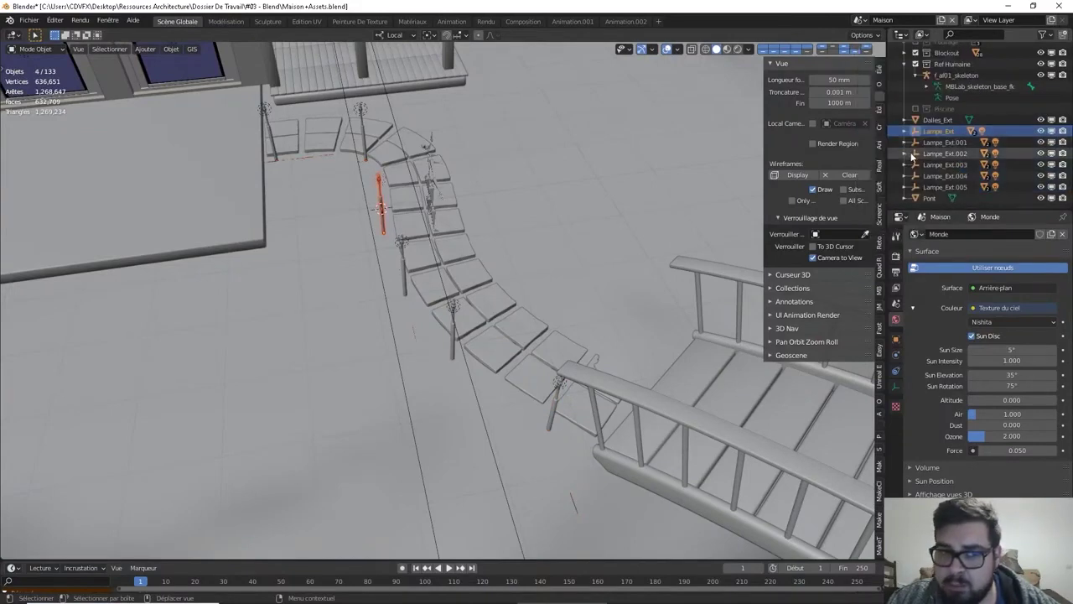
{"action": "mouse_move", "coordinate": [945, 188]}
{"action": "left_mouse_down"}
{"action": "mouse_move", "coordinate": [943, 146]}
{"action": "mouse_move", "coordinate": [940, 189]}
{"action": "left_mouse_up"}
{"action": "right_click", "coordinate": [940, 185]}
{"action": "left_click", "coordinate": [940, 184]}
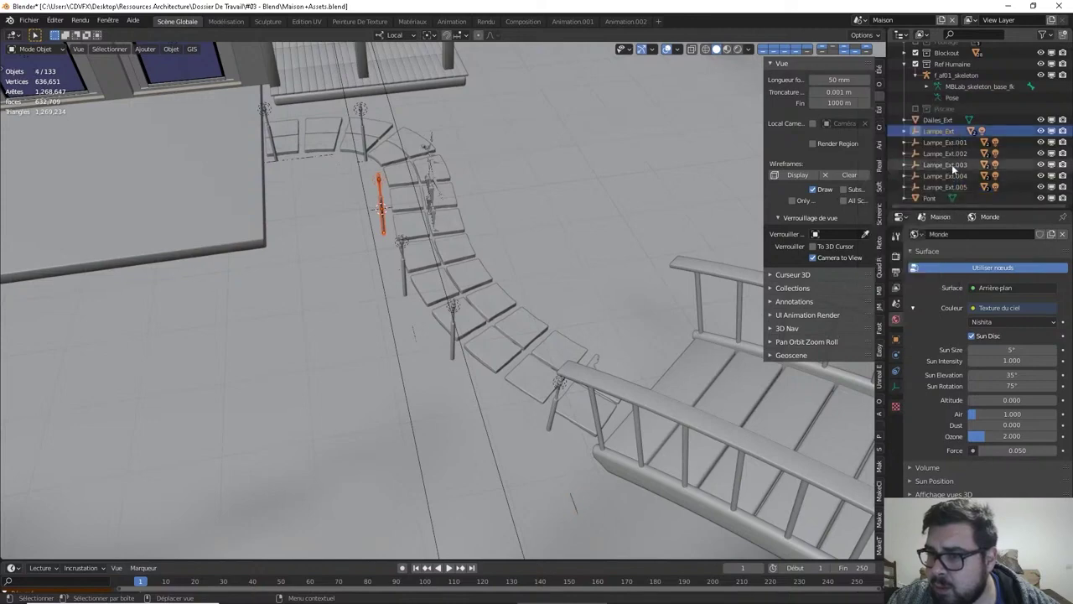
Select the six lamp empties and check them in isolation, then return to the full scene
{"action": "left_click_drag", "start_coordinate": [947, 139], "coordinate": [947, 171]}
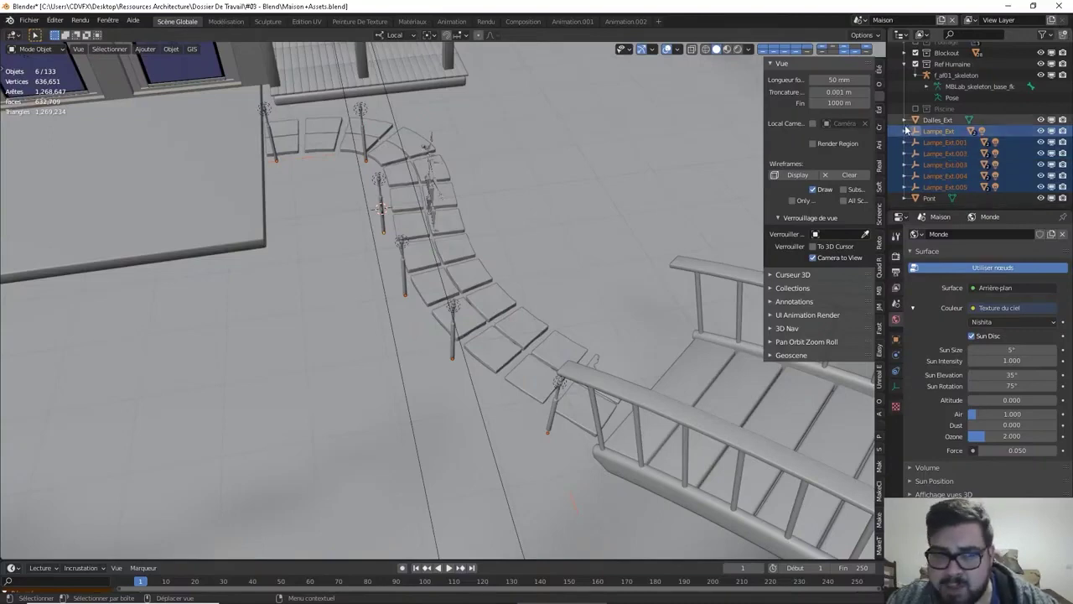
{"action": "key", "text": "KP_Divide"}
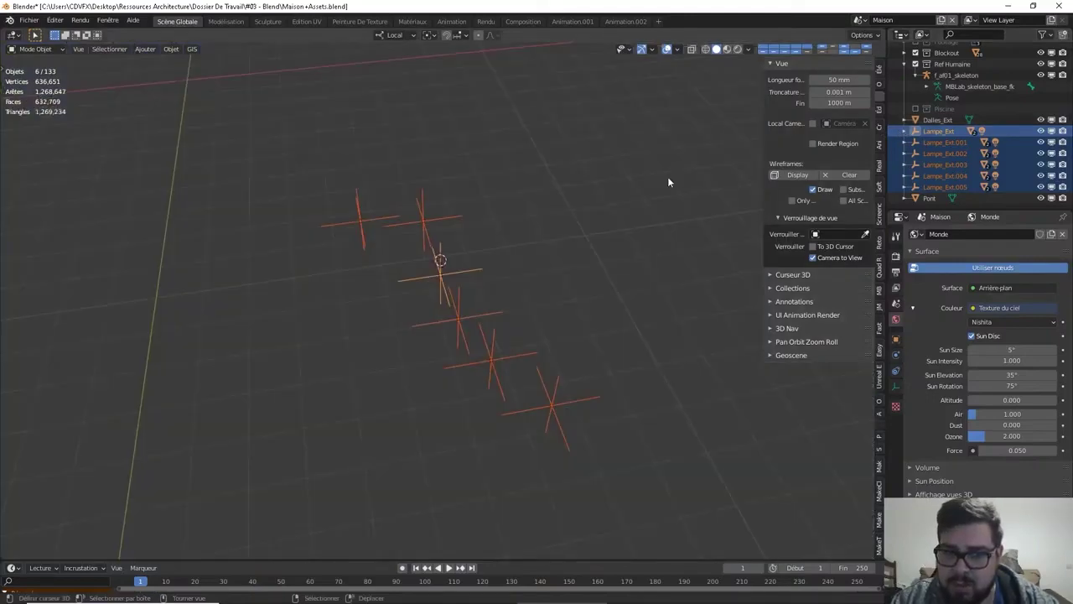
{"action": "key", "text": "KP_Divide"}
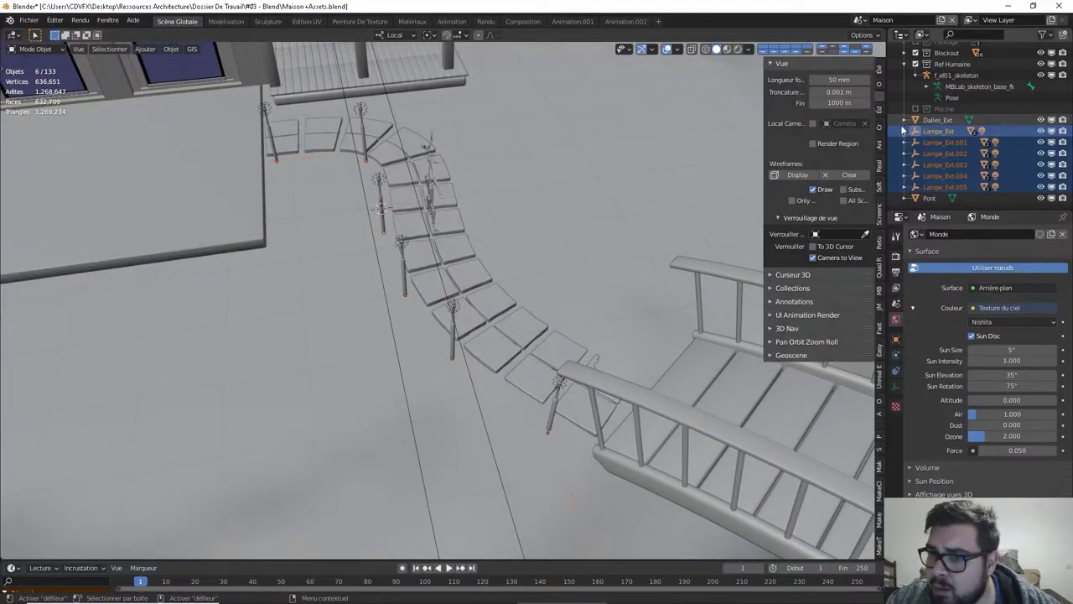
Try to select the hierarchies of Lampe_Ext and Lampe_Ext.001 together in the outliner
{"action": "left_click", "coordinate": [904, 132]}
{"action": "left_click", "coordinate": [904, 131]}
{"action": "left_click", "coordinate": [936, 133]}
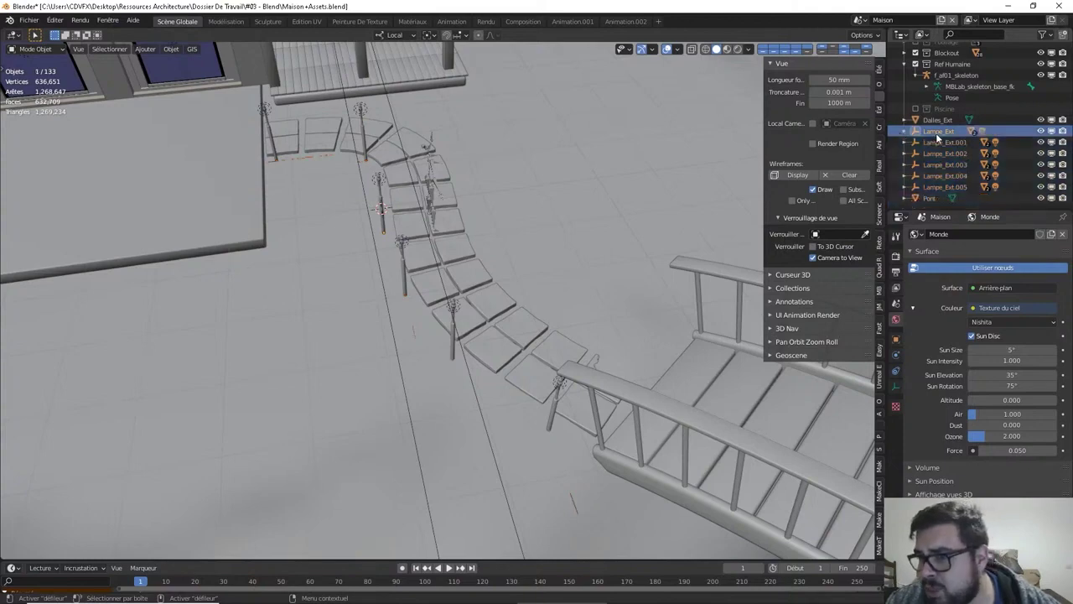
{"action": "right_click", "coordinate": [935, 132]}
{"action": "left_click", "coordinate": [936, 133]}
{"action": "left_click", "coordinate": [944, 143], "text": "ctrl"}
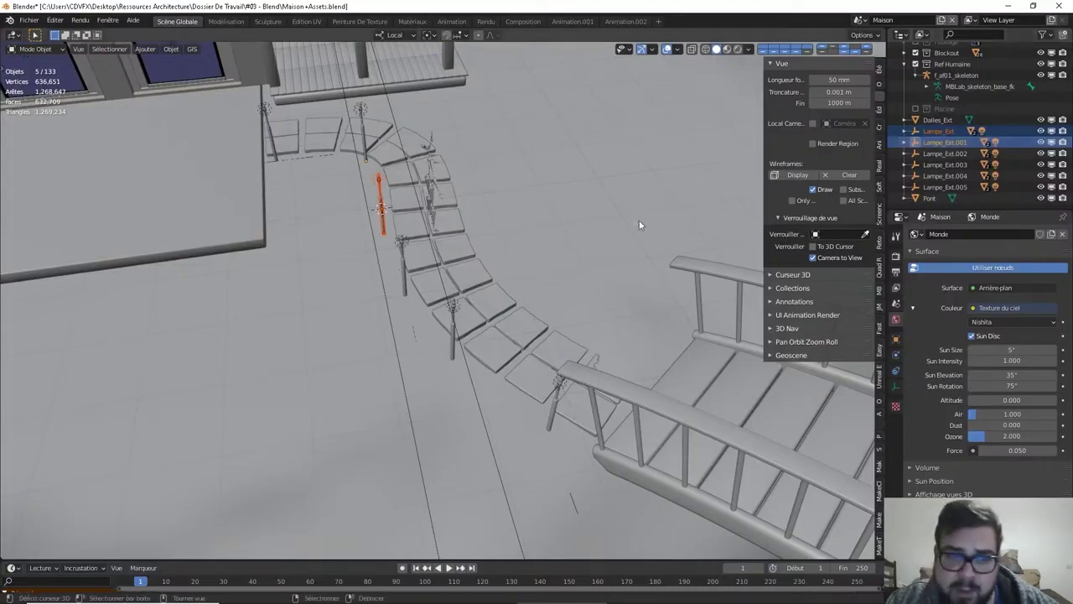
{"action": "middle_click_drag", "start_coordinate": [639, 220], "coordinate": [469, 188]}
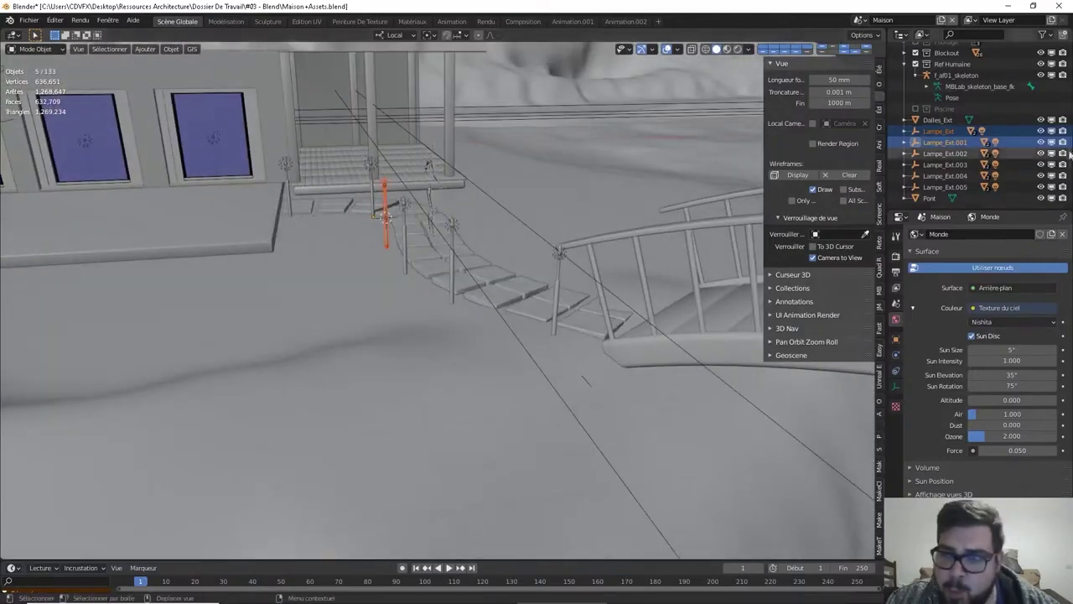
Move the whole Lampe_Ext hierarchy into a new collection named Lampes_Ext
{"action": "left_click", "coordinate": [942, 130]}
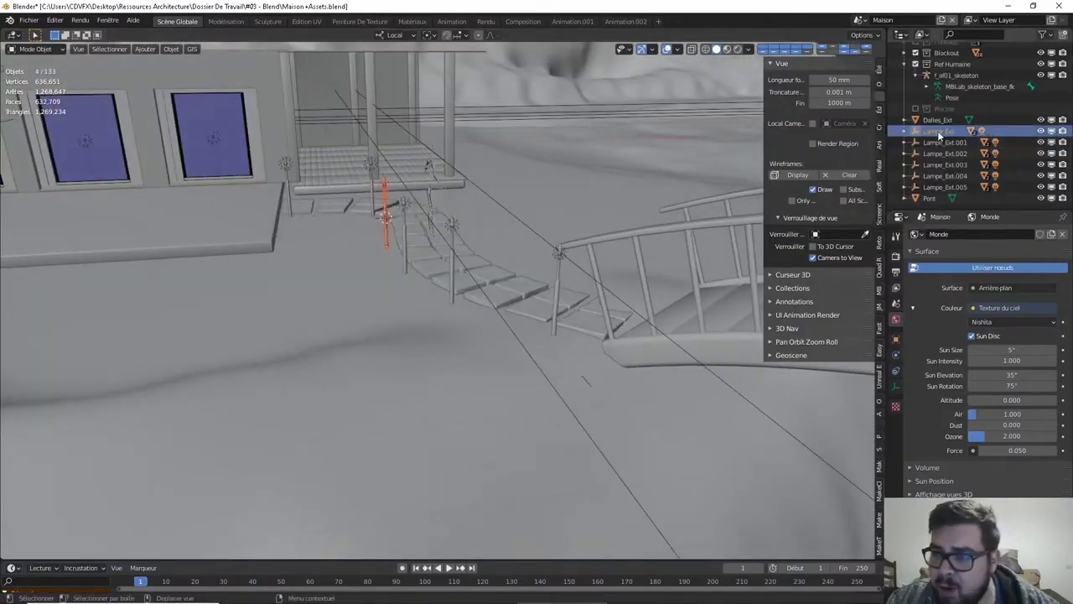
{"action": "key", "text": "m"}
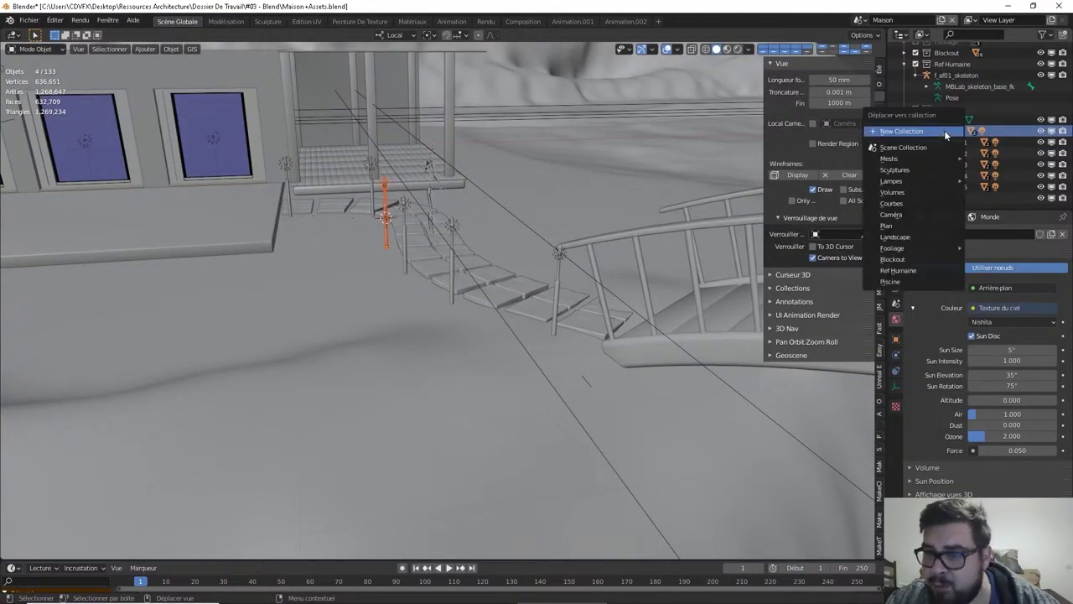
{"action": "left_click", "coordinate": [944, 130]}
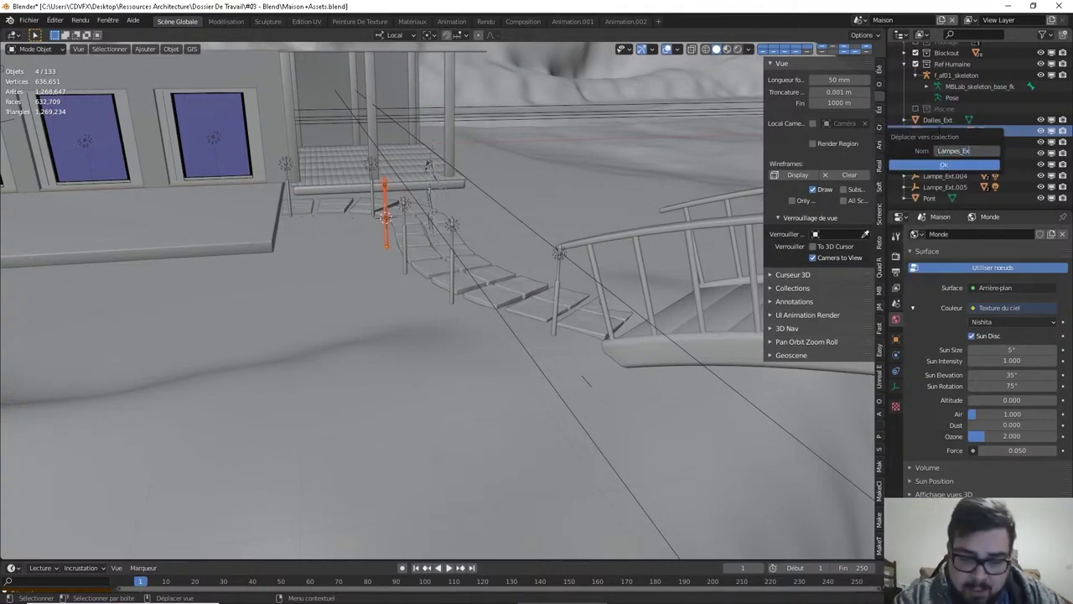
{"action": "left_click", "coordinate": [945, 165]}
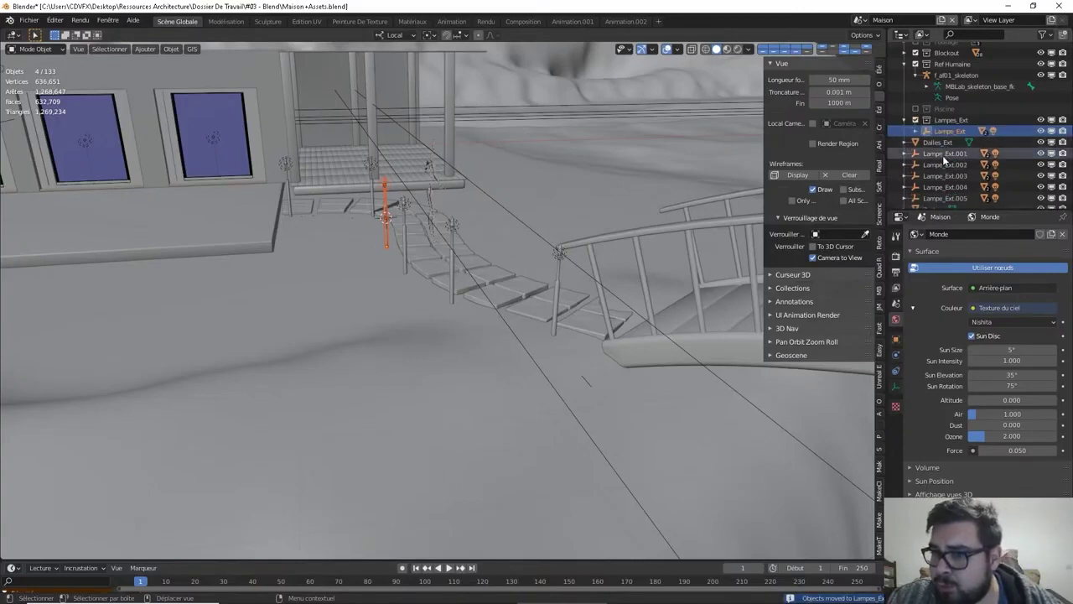
Move the Lampe_Ext.001 and Lampe_Ext.002 hierarchies, one after the other, into the Lampes_Ext collection
{"action": "left_click", "coordinate": [942, 155]}
{"action": "key", "text": "m"}
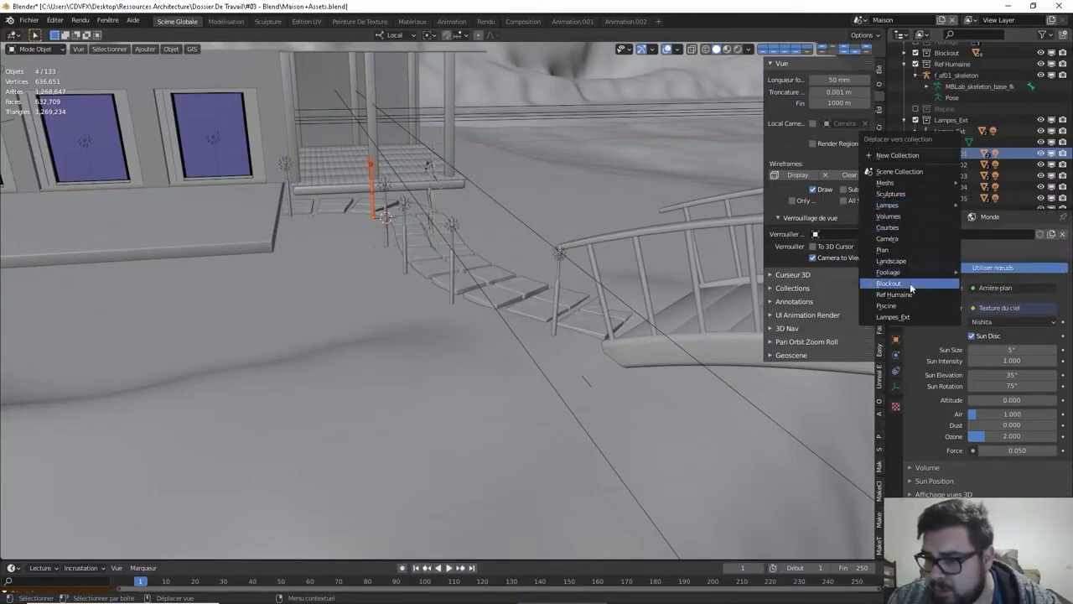
{"action": "left_click", "coordinate": [894, 316]}
{"action": "right_click", "coordinate": [946, 169]}
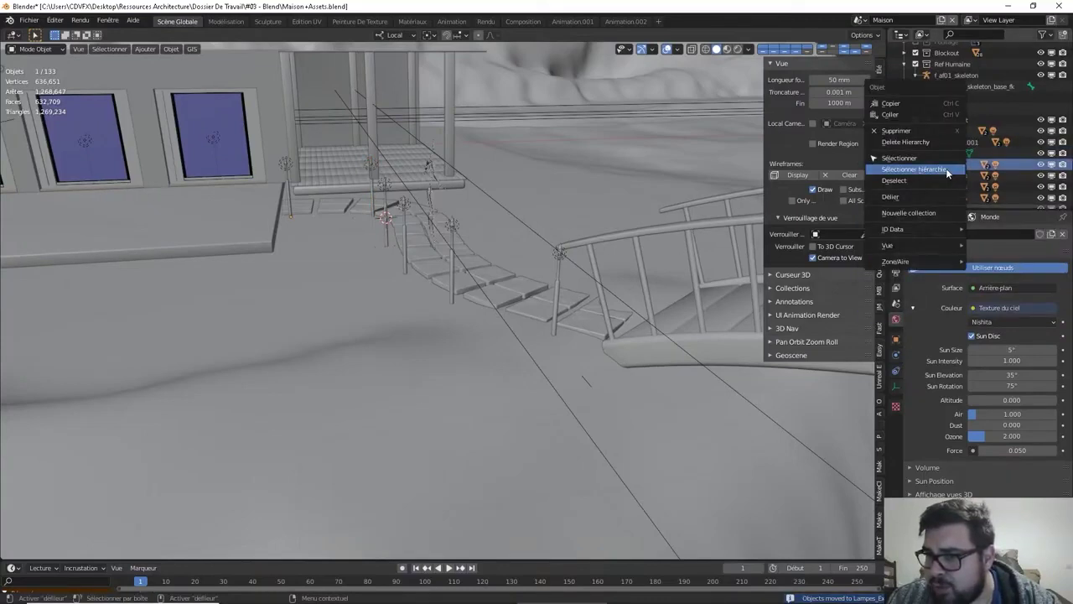
{"action": "left_click", "coordinate": [947, 169]}
{"action": "key", "text": "m"}
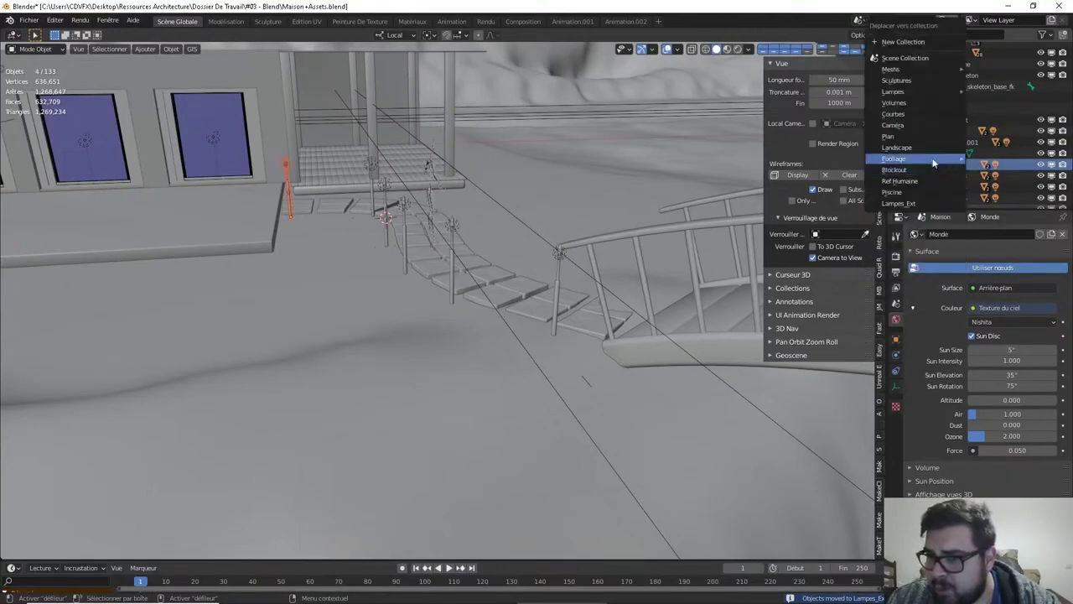
{"action": "left_click", "coordinate": [933, 201]}
Select the full hierarchies of Lampe_Ext.003 and Lampe_Ext.004 in turn and move each into the Lampes_Ext collection
{"action": "right_click", "coordinate": [944, 175]}
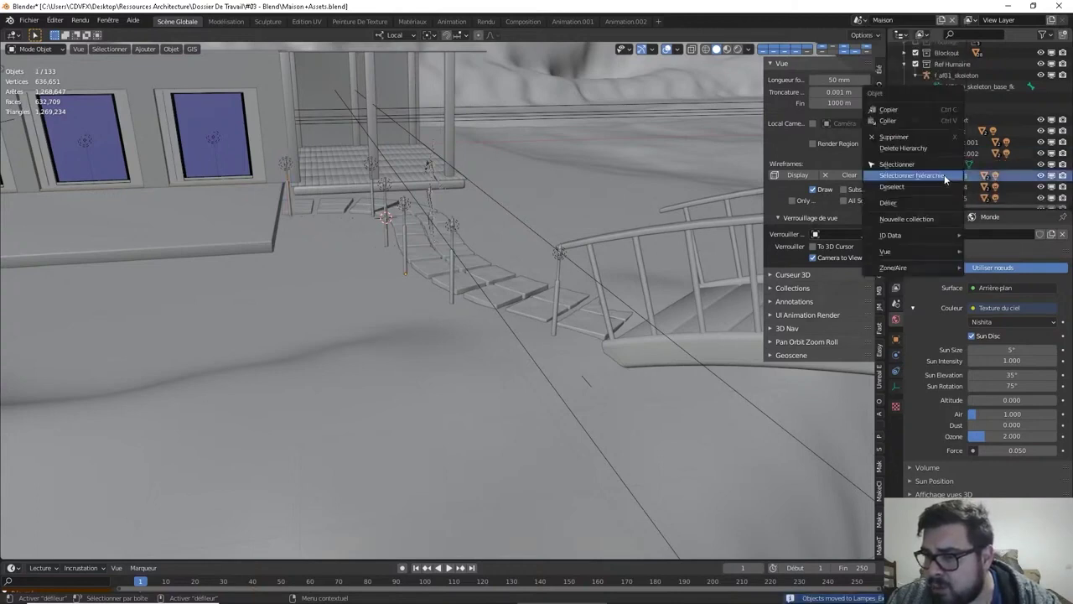
{"action": "left_click", "coordinate": [944, 174]}
{"action": "key", "text": "m"}
{"action": "left_click", "coordinate": [932, 203]}
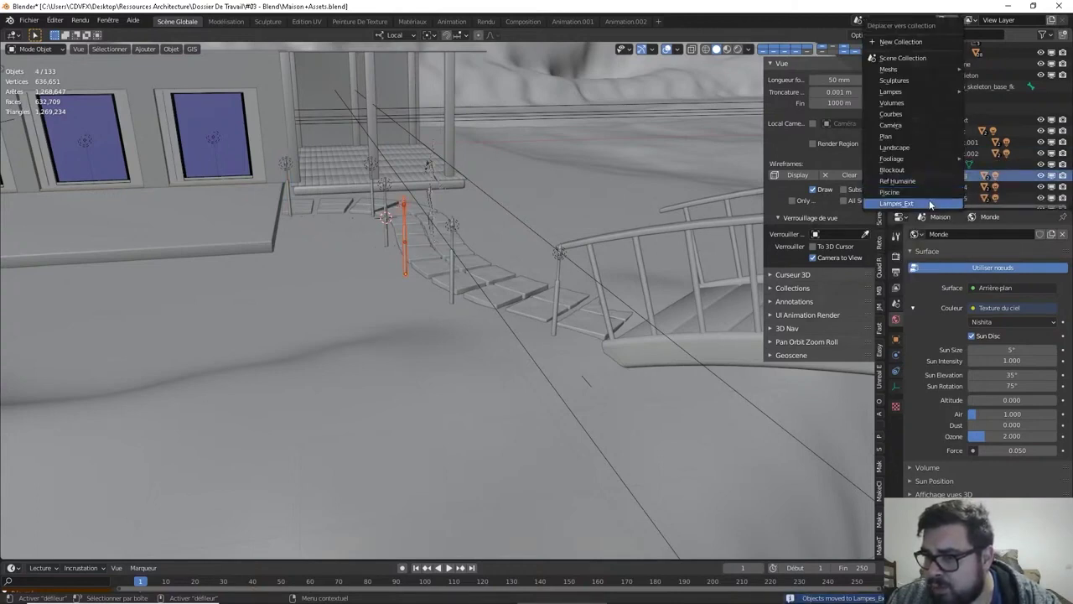
{"action": "right_click", "coordinate": [939, 184]}
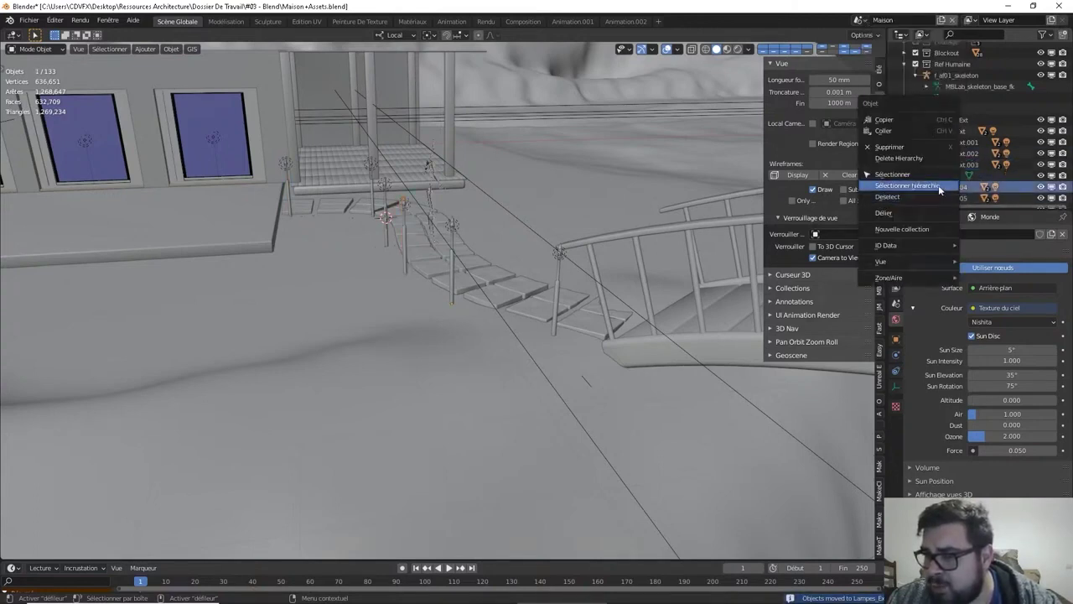
{"action": "left_click", "coordinate": [938, 184]}
{"action": "key", "text": "m"}
{"action": "left_click", "coordinate": [935, 202]}
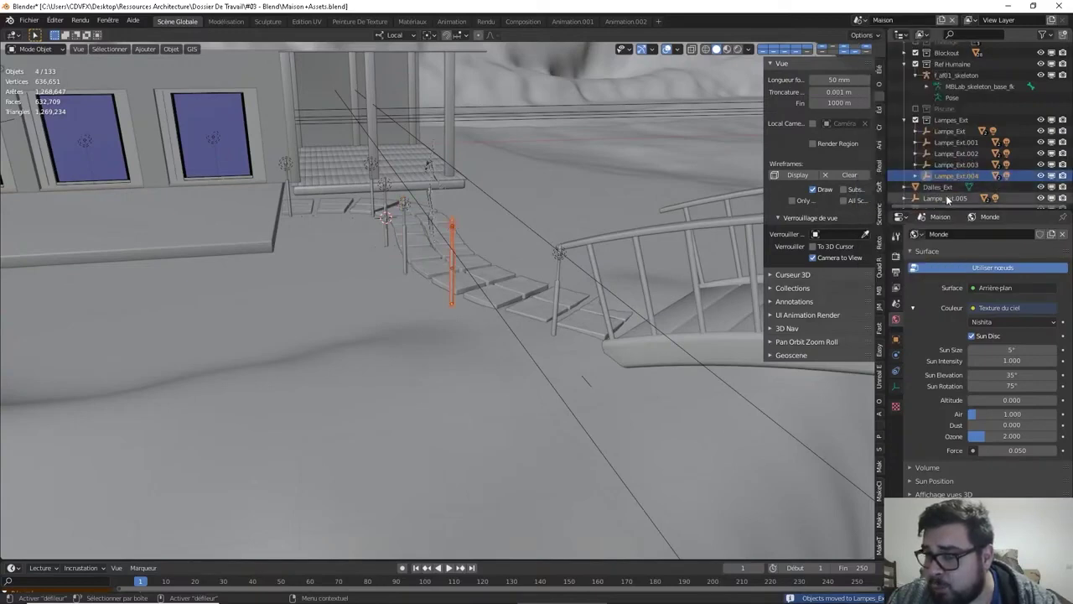
Select the hierarchy of Lampe_Ext.005, the lamp by the bridge, and move it into the Lampes_Ext collection
{"action": "left_click", "coordinate": [945, 197]}
{"action": "right_click", "coordinate": [945, 197]}
{"action": "left_click", "coordinate": [945, 197]}
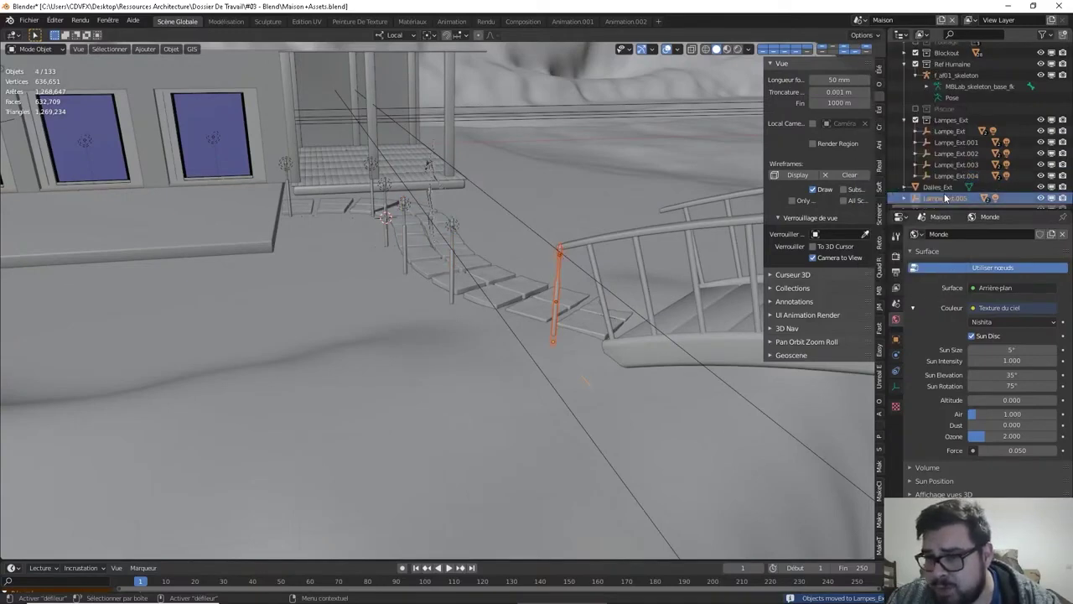
{"action": "key", "text": "m"}
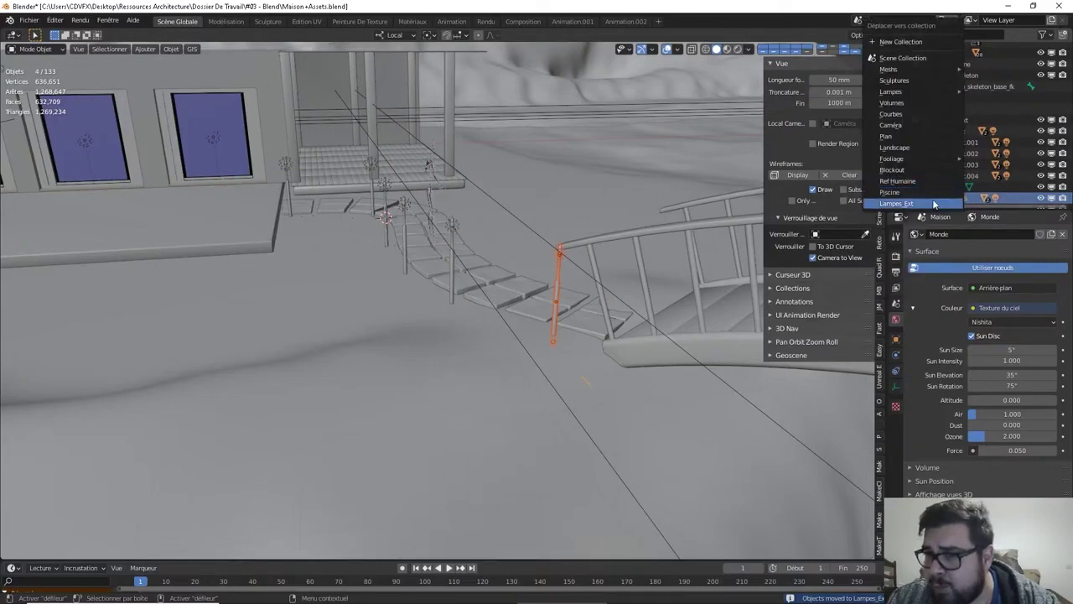
{"action": "left_click", "coordinate": [937, 202]}
Move the bridge Pont and the path slabs Dalles_Ext into the Landscape collection
{"action": "left_click", "coordinate": [939, 199]}
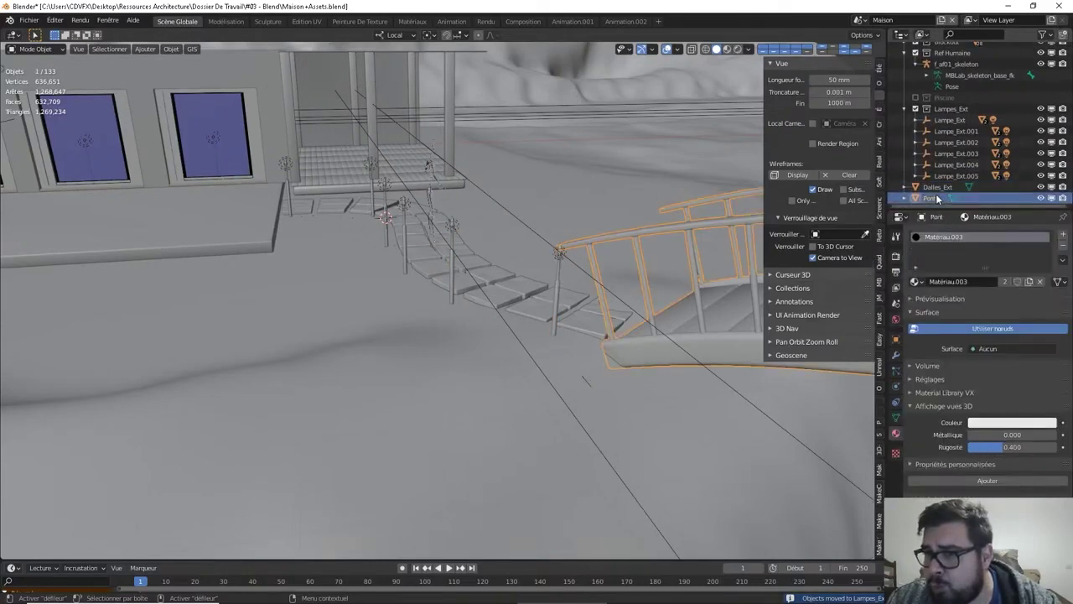
{"action": "right_click", "coordinate": [938, 198]}
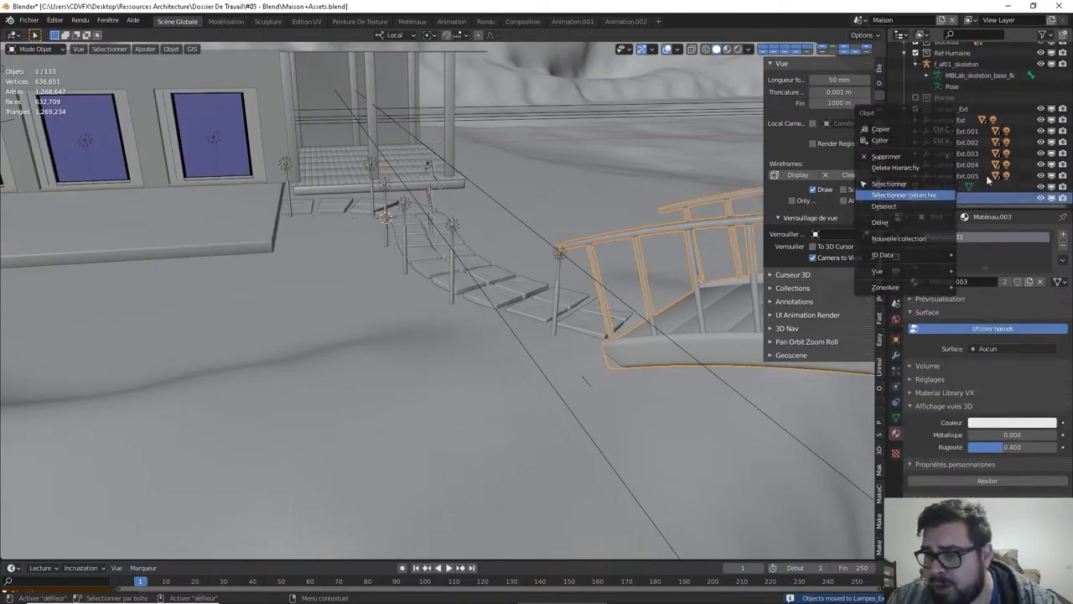
{"action": "key", "text": "m"}
{"action": "left_click", "coordinate": [960, 149]}
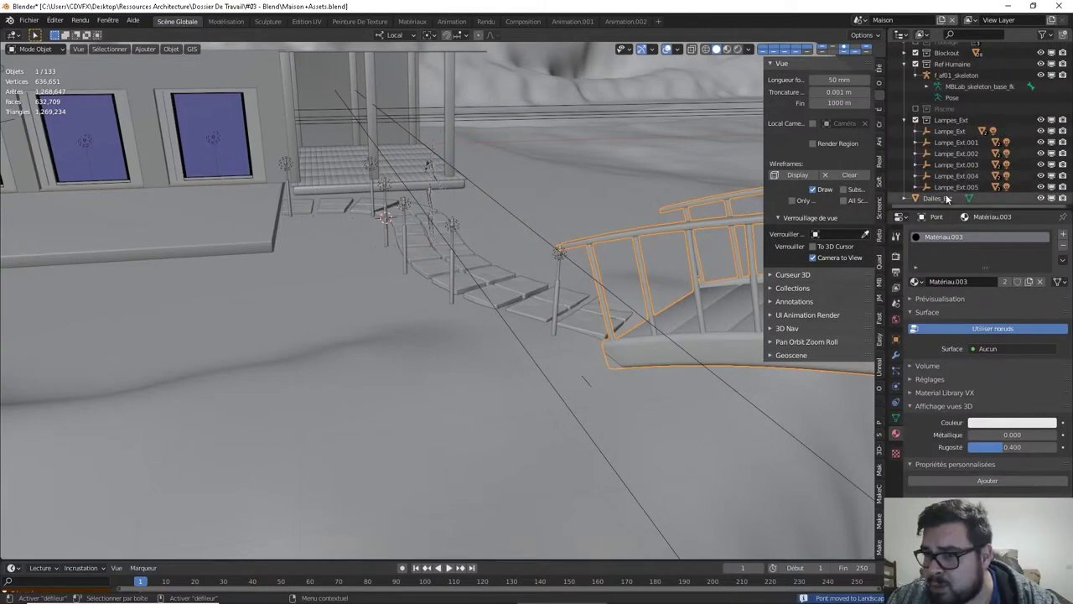
{"action": "left_click", "coordinate": [939, 197]}
{"action": "key", "text": "m"}
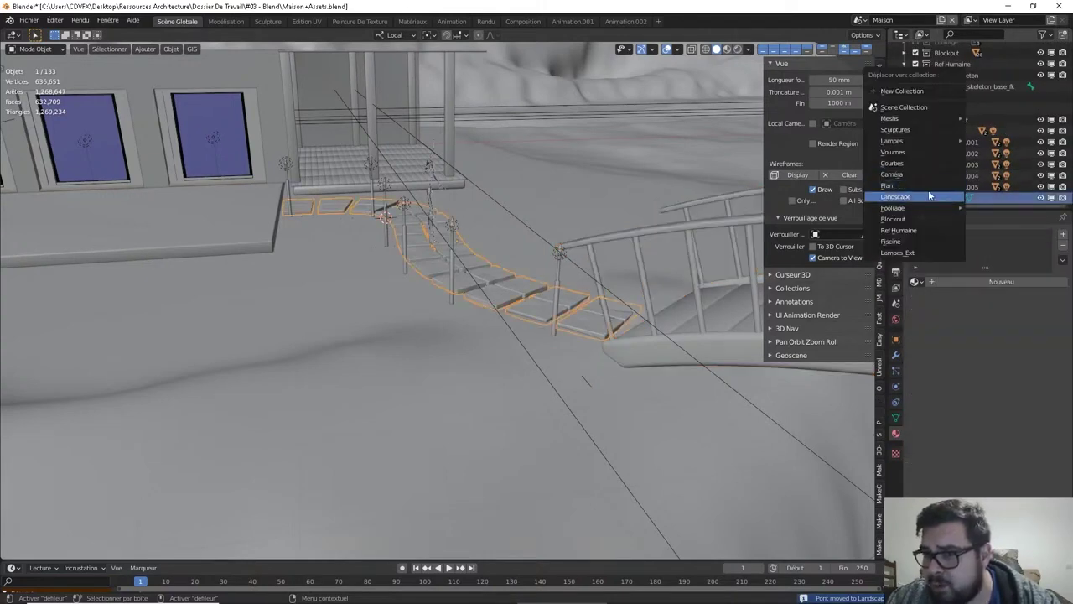
{"action": "left_click", "coordinate": [940, 196]}
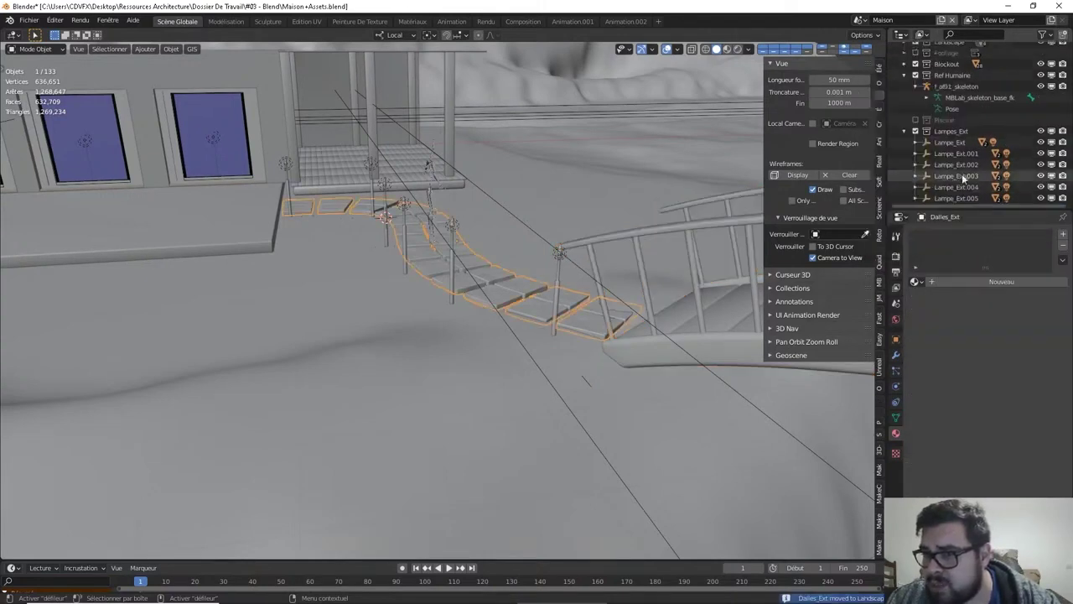
Disable the Ref Humaine, Blockout and Meshs collections, switching Landscape off and back on to check its contents
{"action": "left_click", "coordinate": [915, 76]}
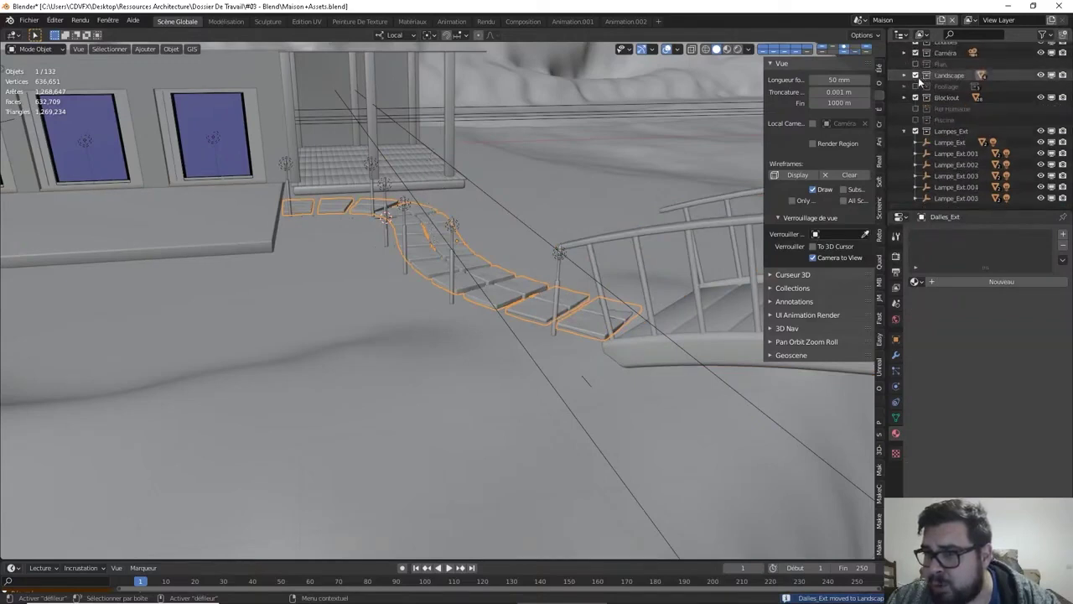
{"action": "left_click", "coordinate": [917, 75]}
{"action": "left_click", "coordinate": [915, 97]}
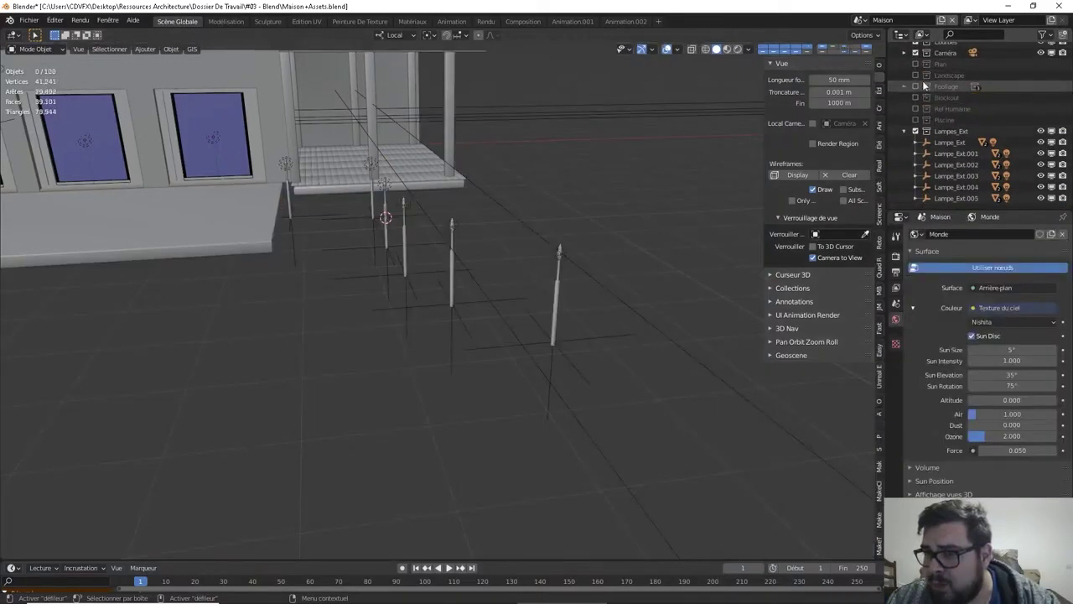
{"action": "left_click", "coordinate": [916, 74]}
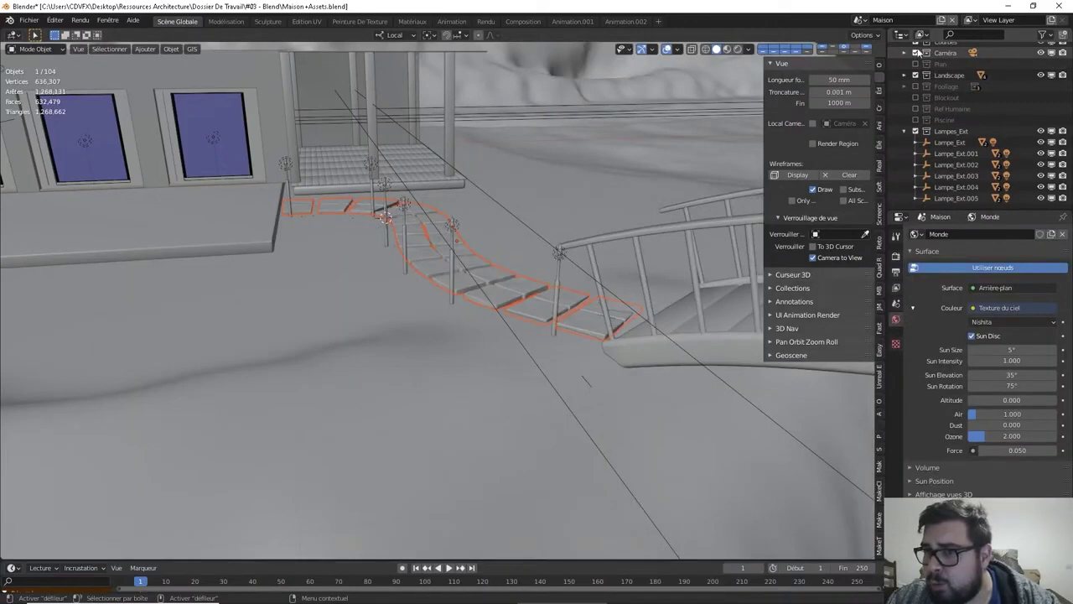
{"action": "scroll", "coordinate": [916, 67], "scroll_direction": "up", "scroll_amount": 3}
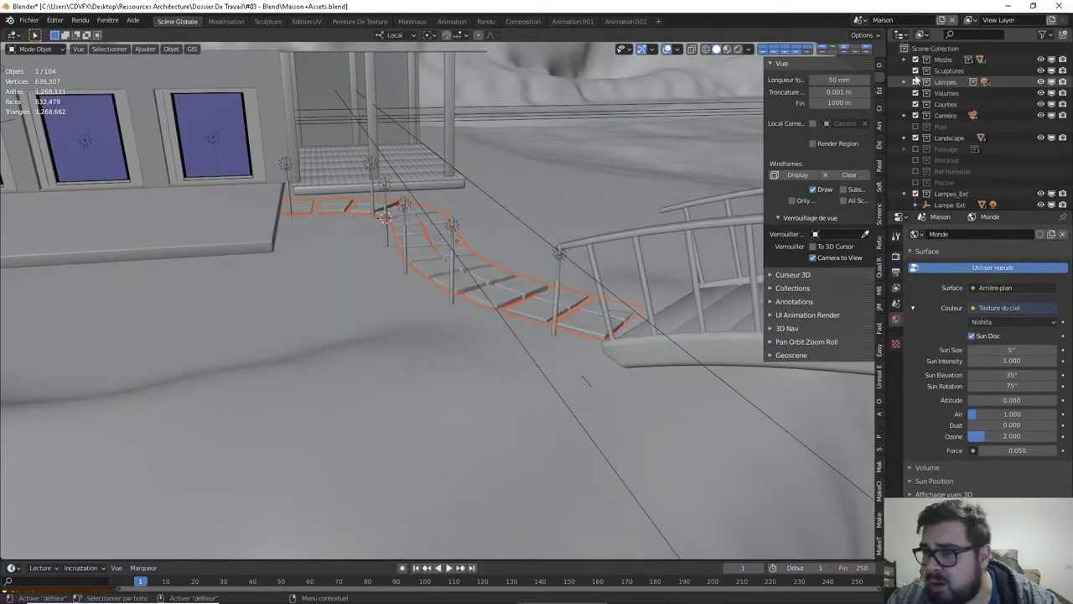
{"action": "left_click", "coordinate": [915, 59]}
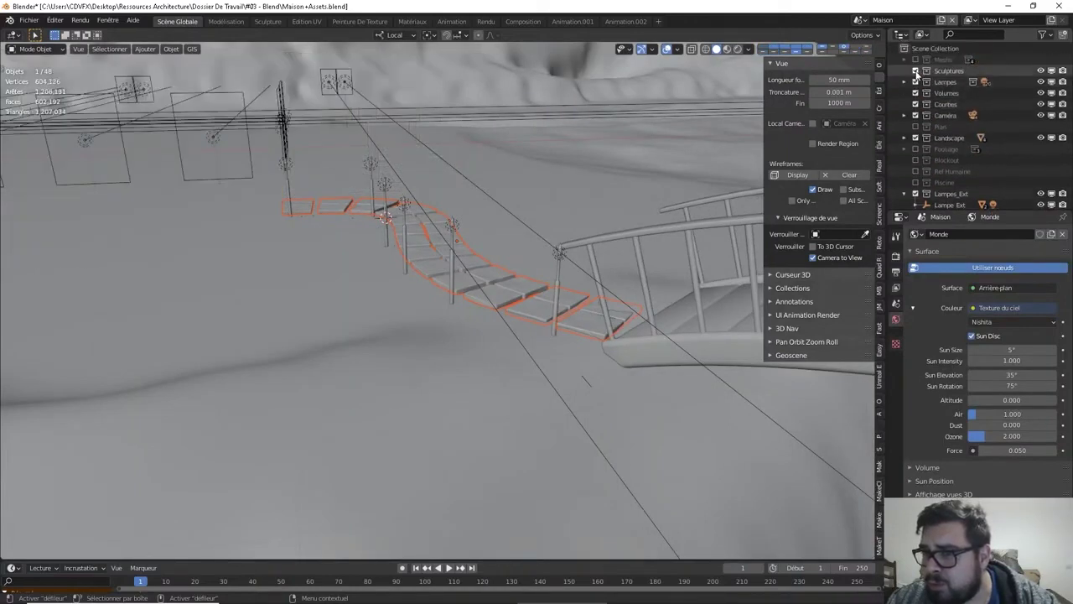
Delete the empty Sculptures, Volumes and Courbes collections from the scene
{"action": "left_click", "coordinate": [946, 72]}
{"action": "key", "text": "Delete"}
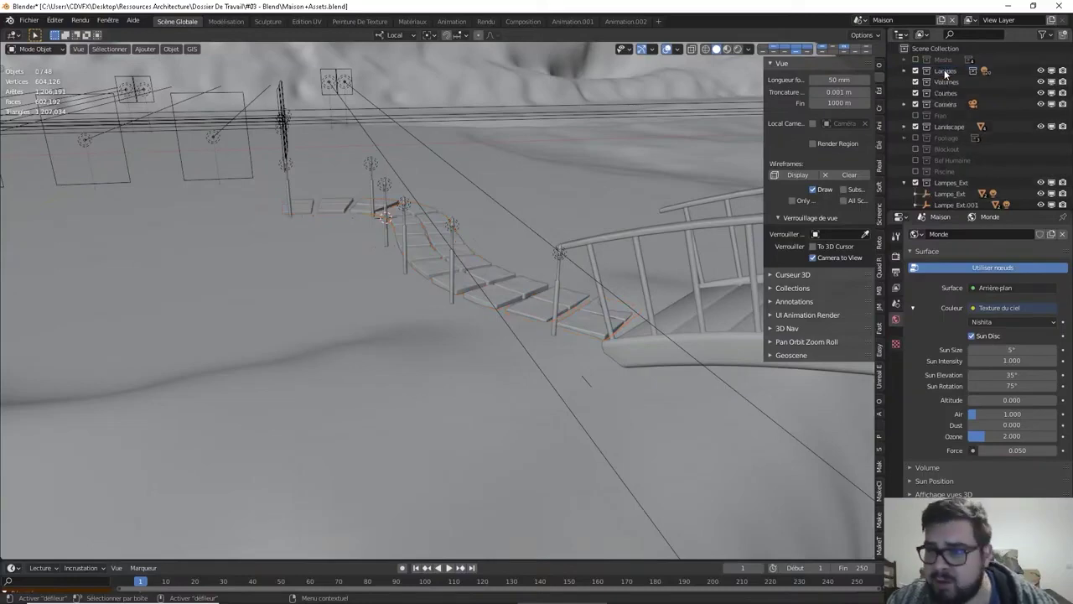
{"action": "left_click", "coordinate": [950, 80]}
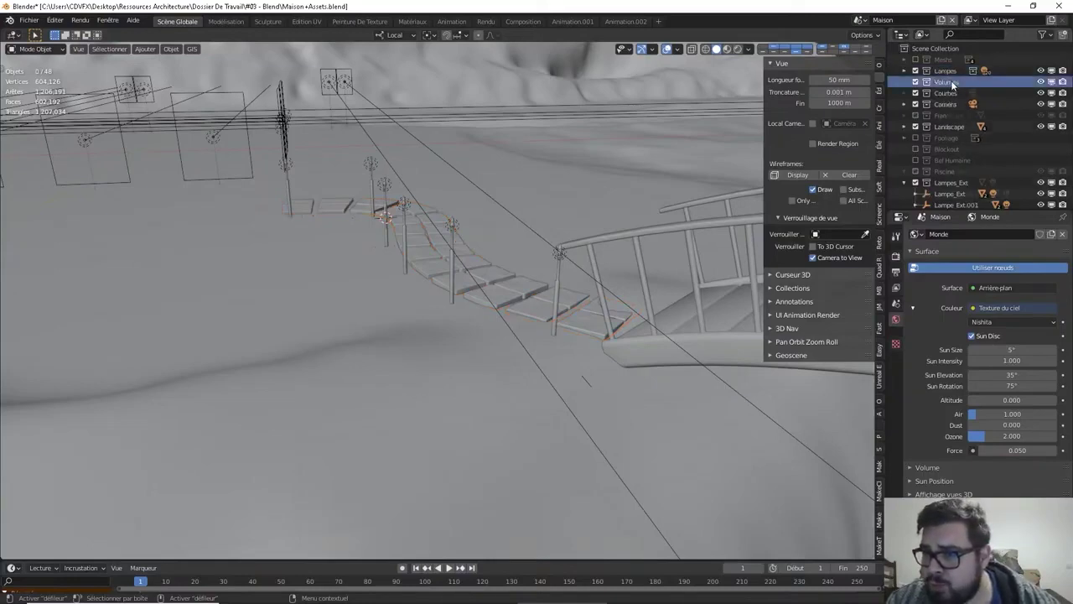
{"action": "key", "text": "Delete"}
{"action": "left_click", "coordinate": [953, 80]}
{"action": "key", "text": "Delete"}
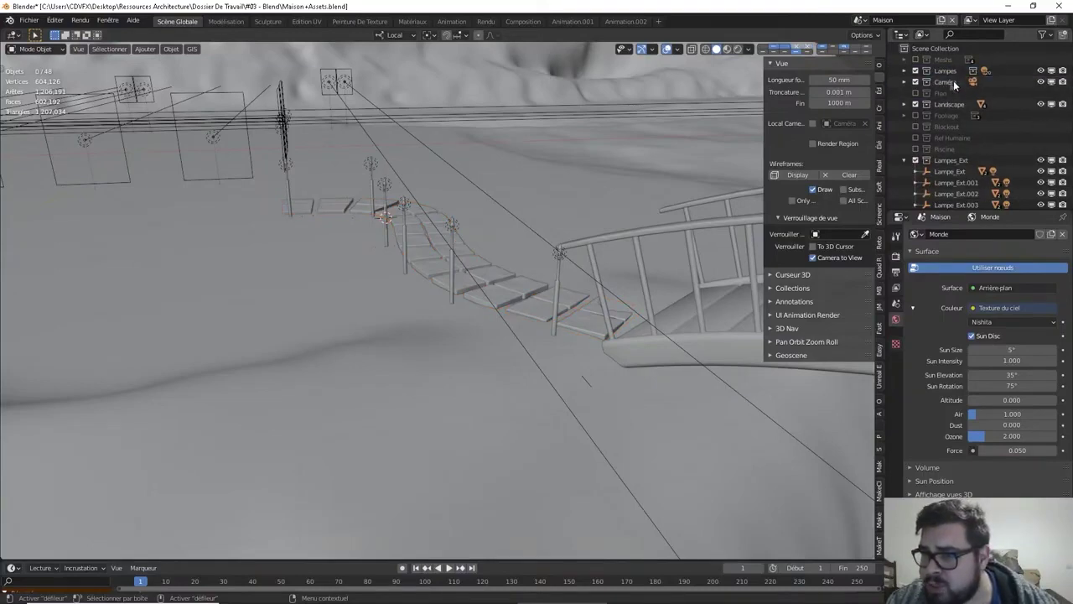
{"action": "left_click", "coordinate": [906, 81]}
{"action": "left_click", "coordinate": [905, 81]}
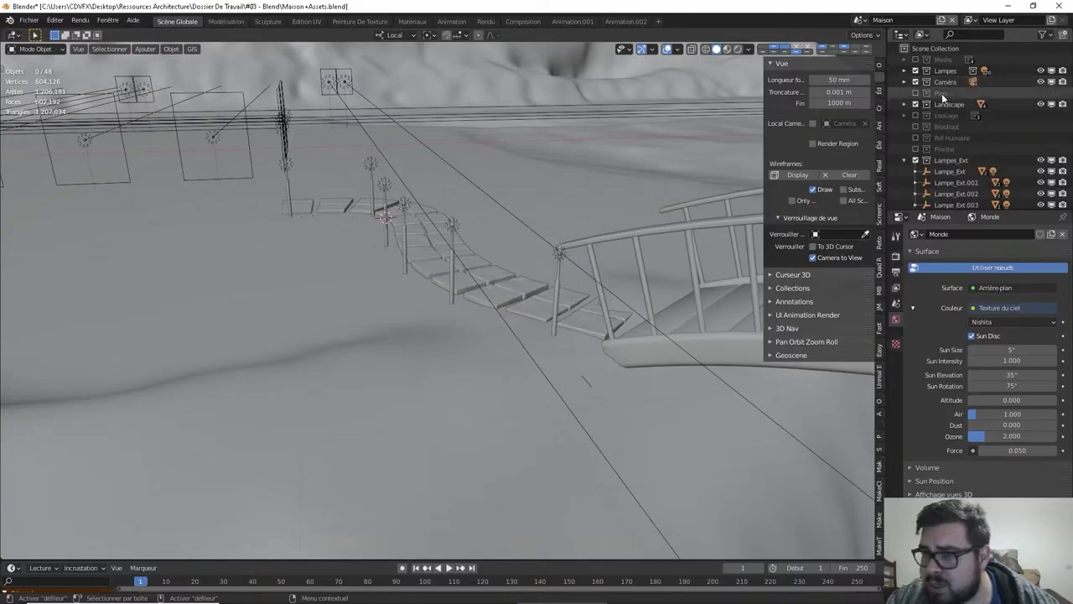
{"action": "left_click", "coordinate": [942, 93]}
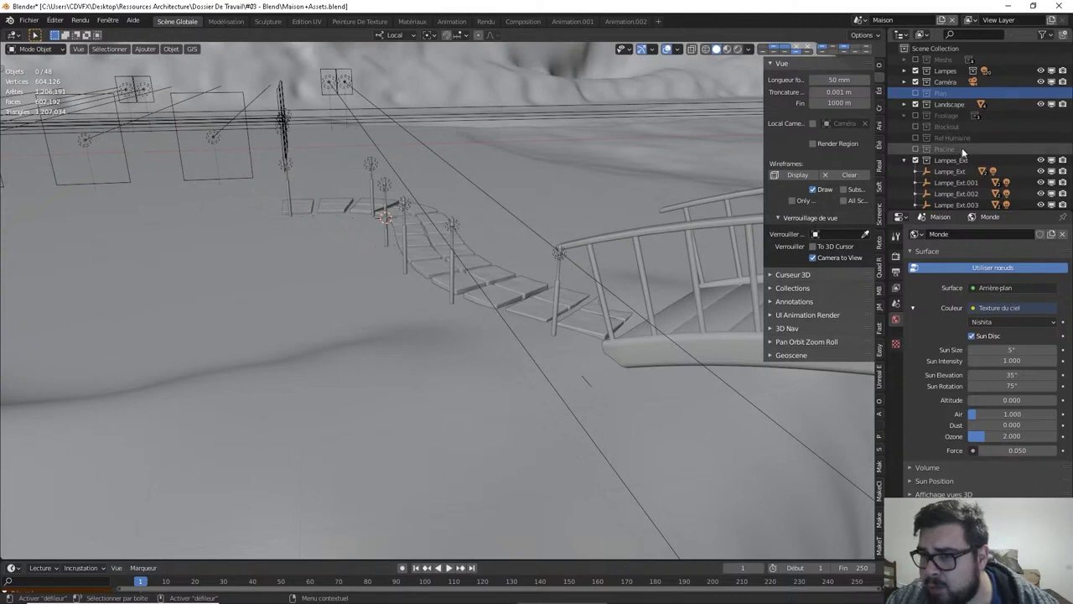
Select every object in the Lampes_Ext collection at once
{"action": "scroll", "coordinate": [948, 171], "scroll_direction": "down", "scroll_amount": 2}
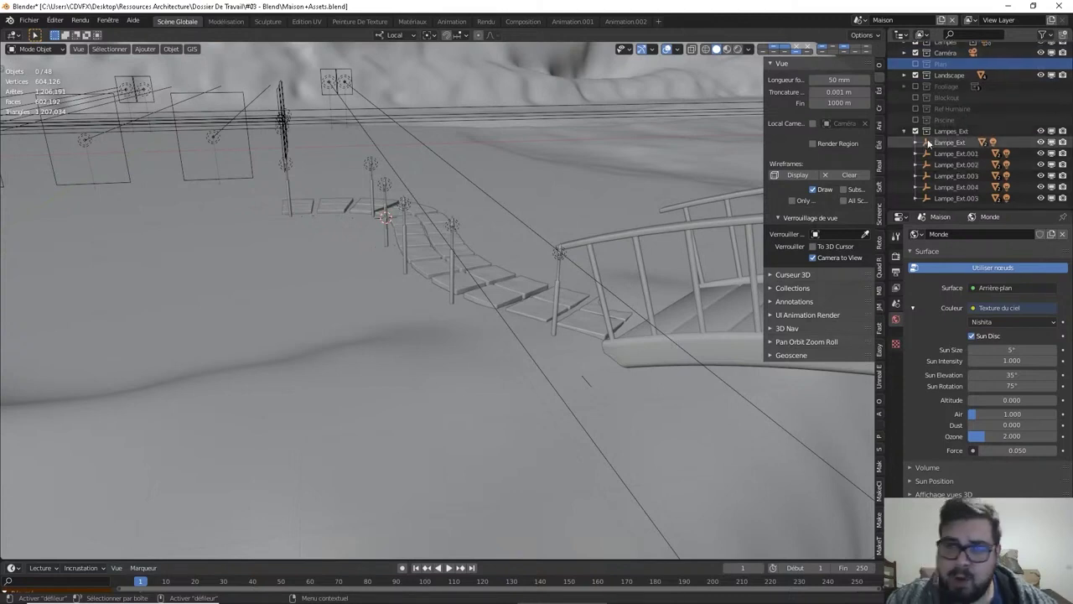
{"action": "left_click", "coordinate": [955, 132]}
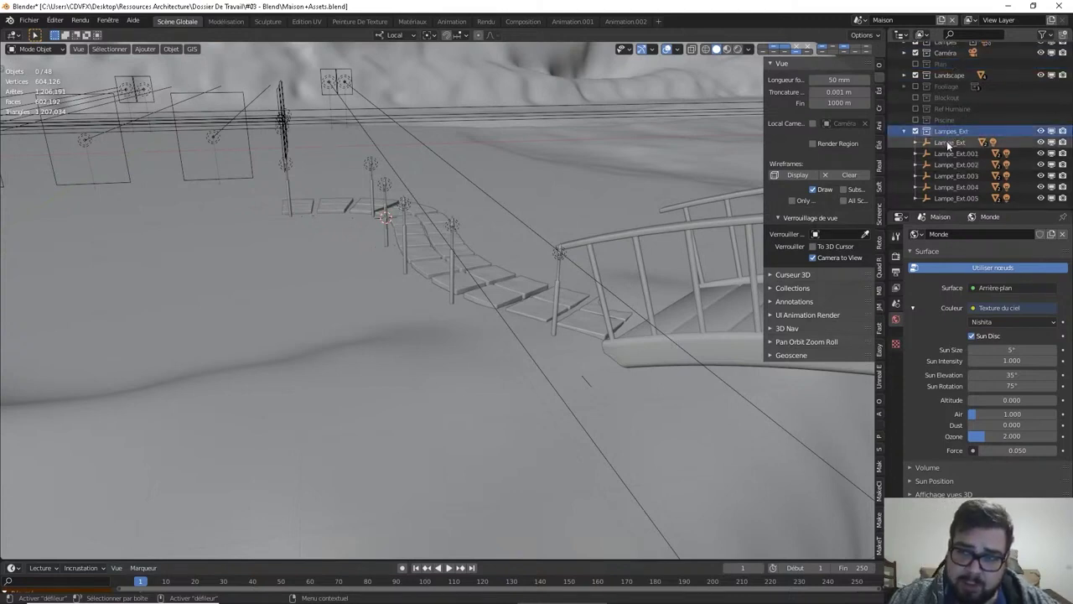
{"action": "right_click", "coordinate": [948, 137]}
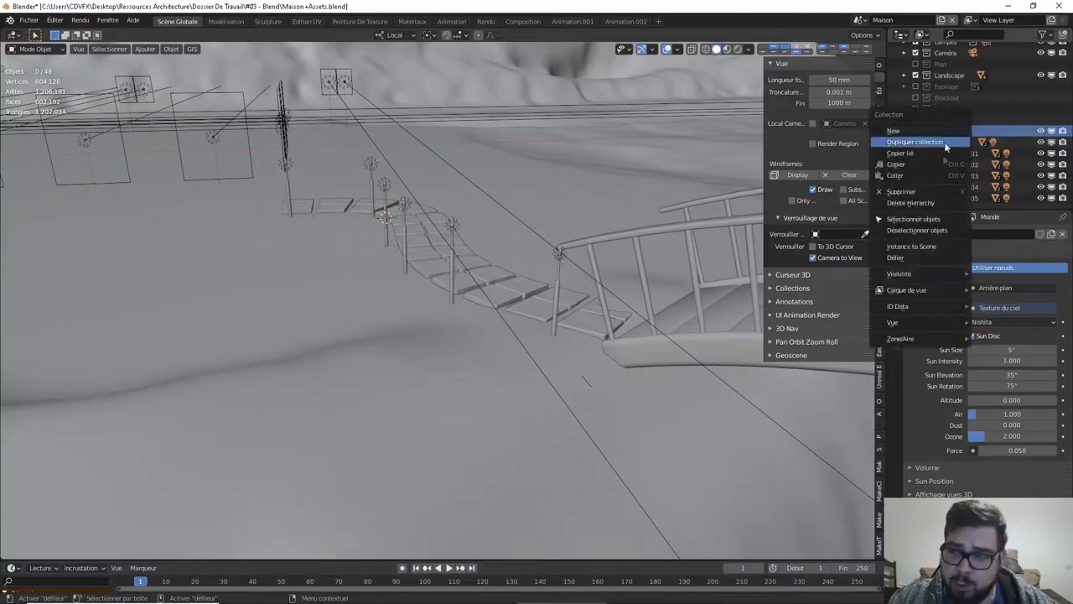
{"action": "left_click", "coordinate": [943, 219]}
{"action": "key", "text": "KP_Decimal"}
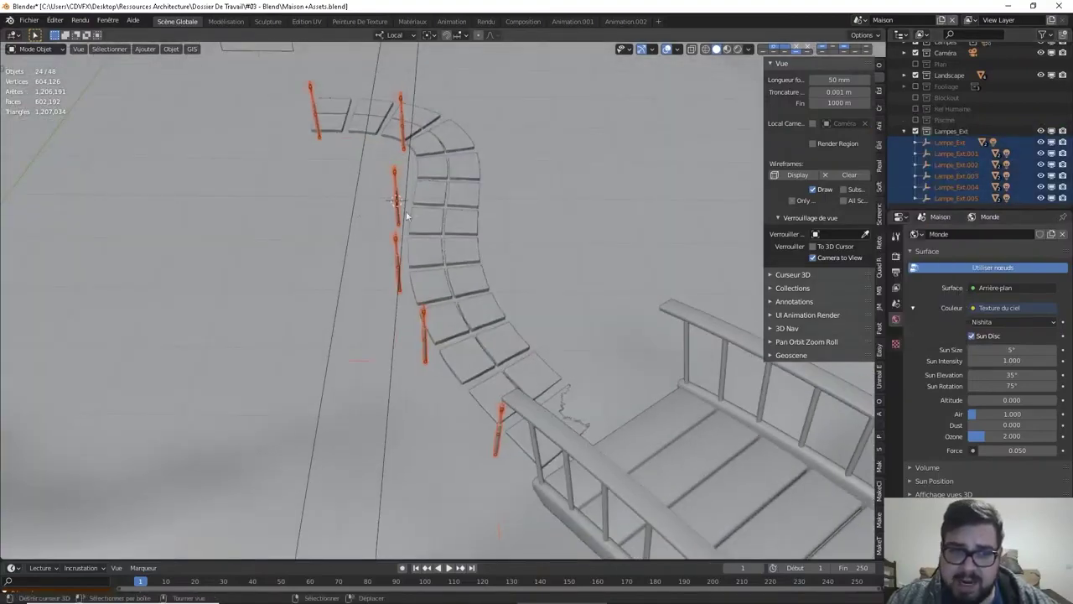
Duplicate the six selected lamps and move the copies across the path, about 1.1 m along X and 1 m along Y overall
{"action": "key", "text": "shift+d"}
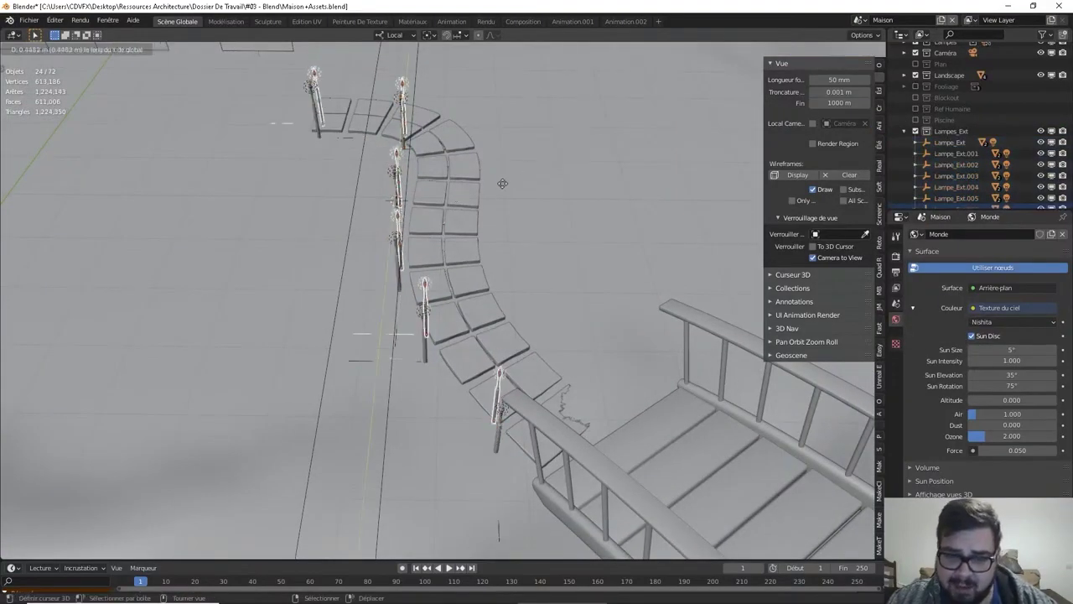
{"action": "left_click", "coordinate": [656, 74]}
{"action": "key", "text": "g"}
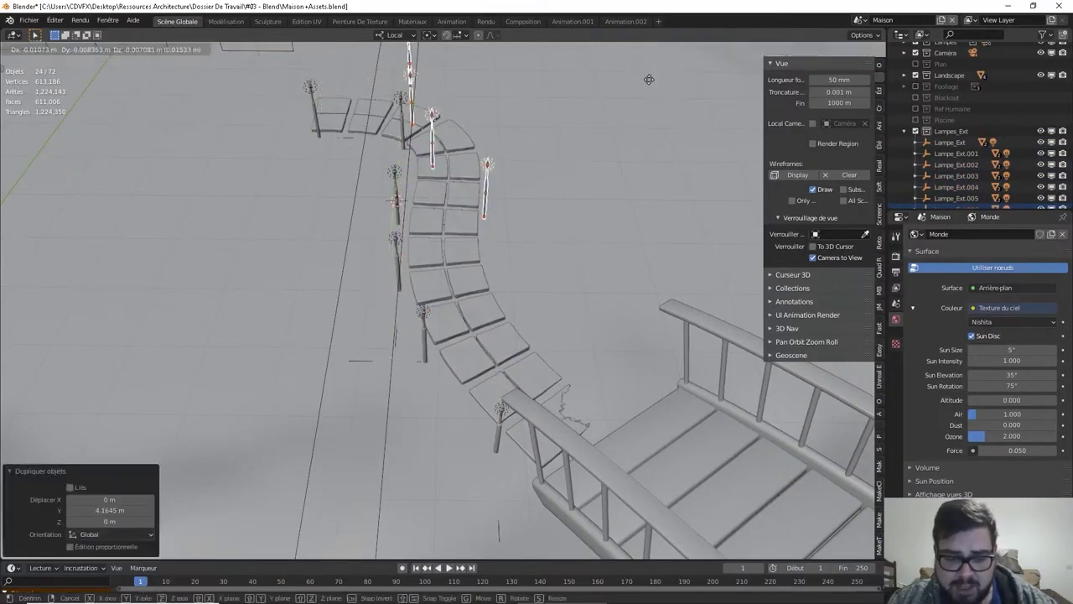
{"action": "key", "text": "x"}
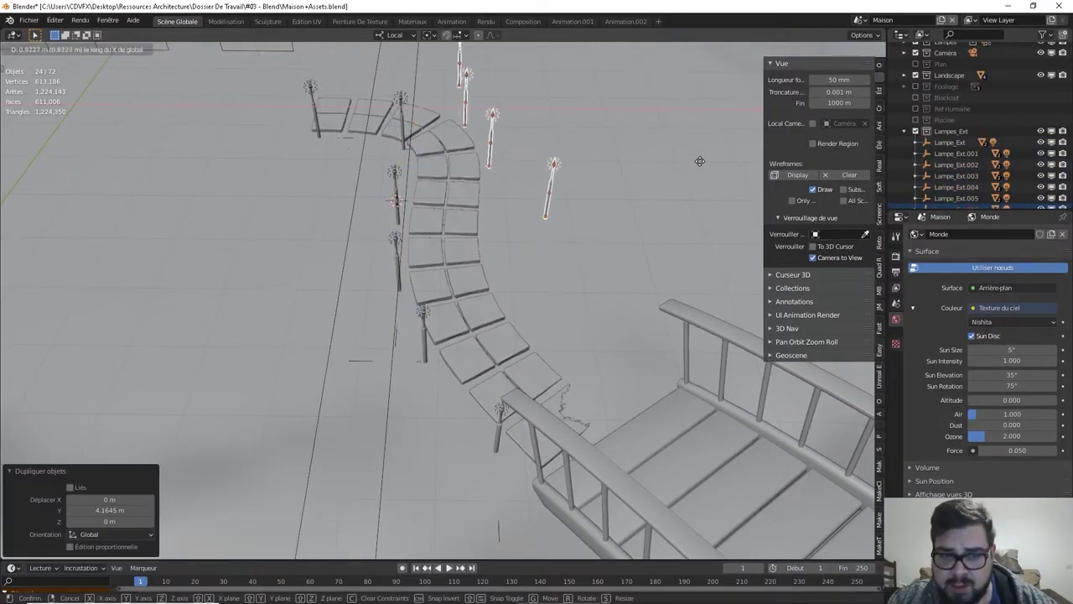
{"action": "left_click", "coordinate": [706, 165]}
{"action": "key", "text": "g"}
{"action": "key", "text": "y"}
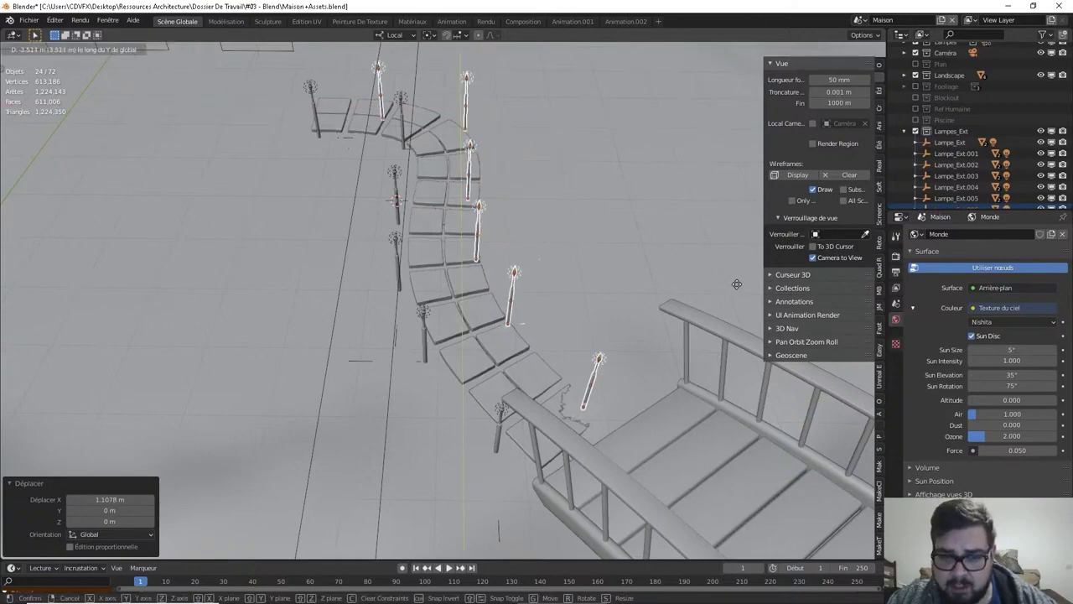
{"action": "left_click", "coordinate": [744, 268]}
Shift the duplicated lamps about 0.2 m along X and -0.4 m along Y to follow the path's outer edge
{"action": "middle_click_drag", "start_coordinate": [594, 286], "coordinate": [577, 286]}
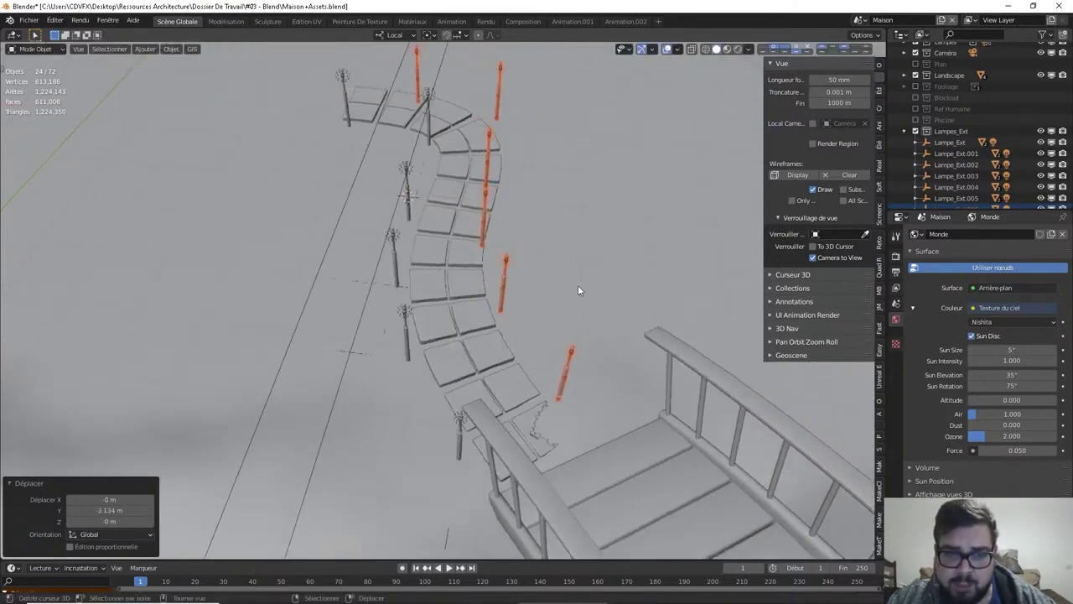
{"action": "key", "text": "g"}
{"action": "key", "text": "x"}
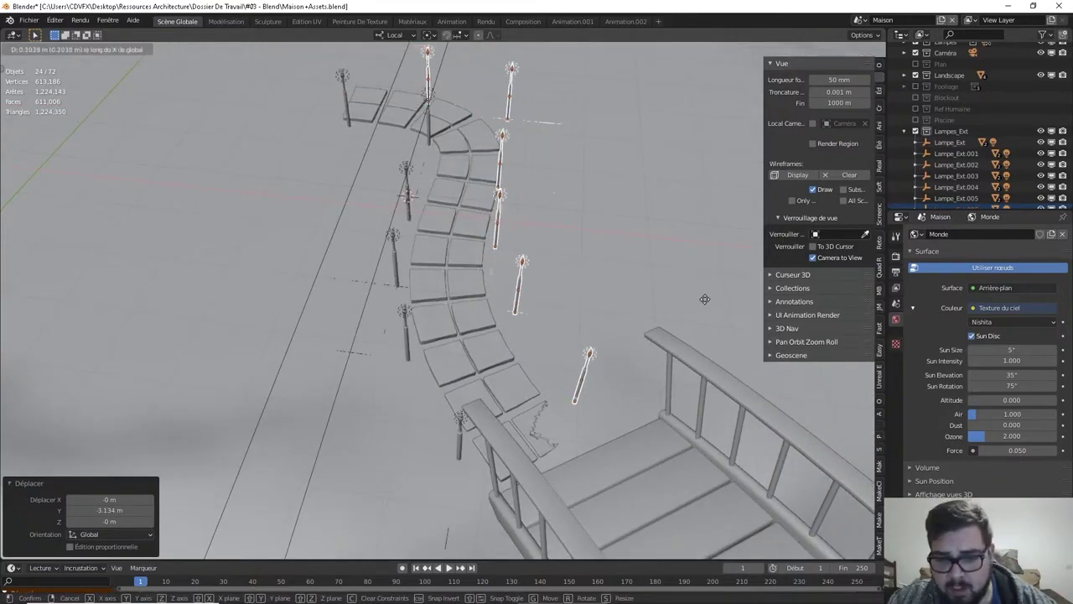
{"action": "left_click", "coordinate": [696, 297]}
{"action": "key", "text": "g"}
{"action": "key", "text": "y"}
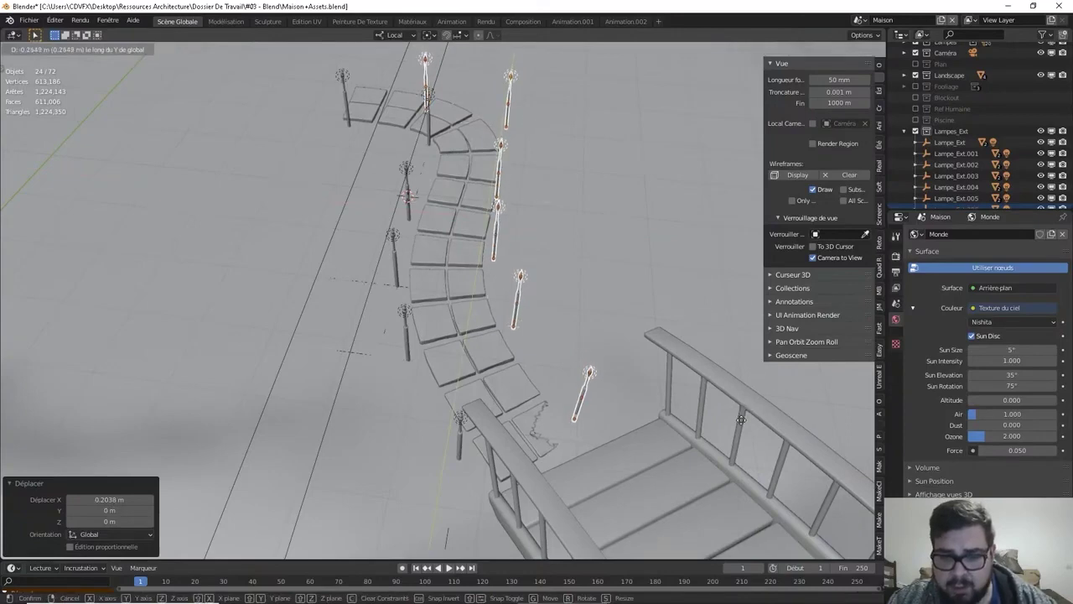
{"action": "left_click", "coordinate": [752, 486]}
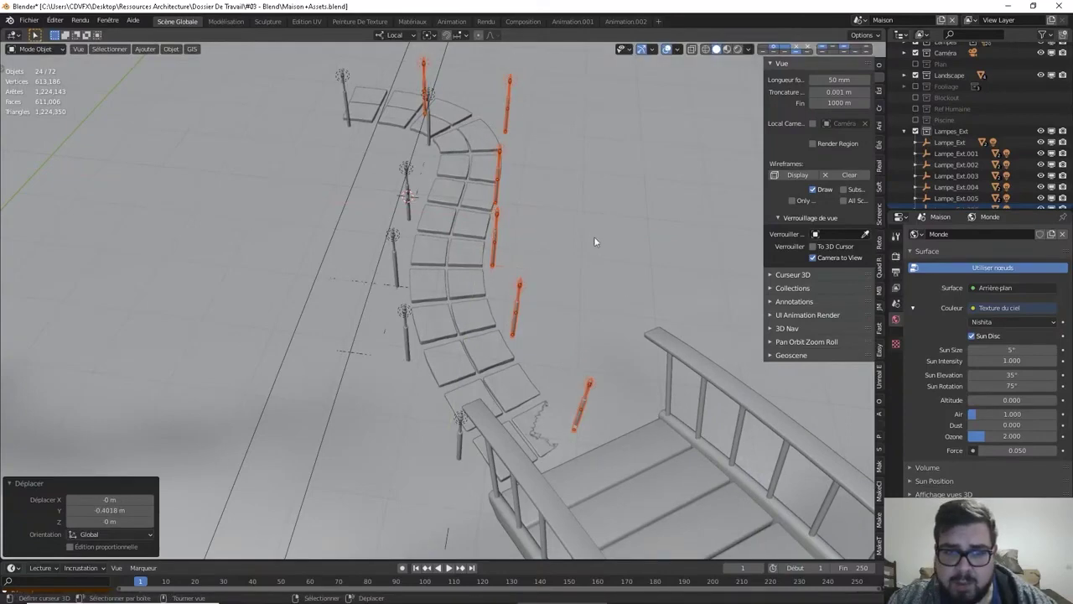
In an orthographic top view, nudge the duplicated lamps about 0.12 m along both X and Y
{"action": "key", "text": "KP_7"}
{"action": "key", "text": "KP_5"}
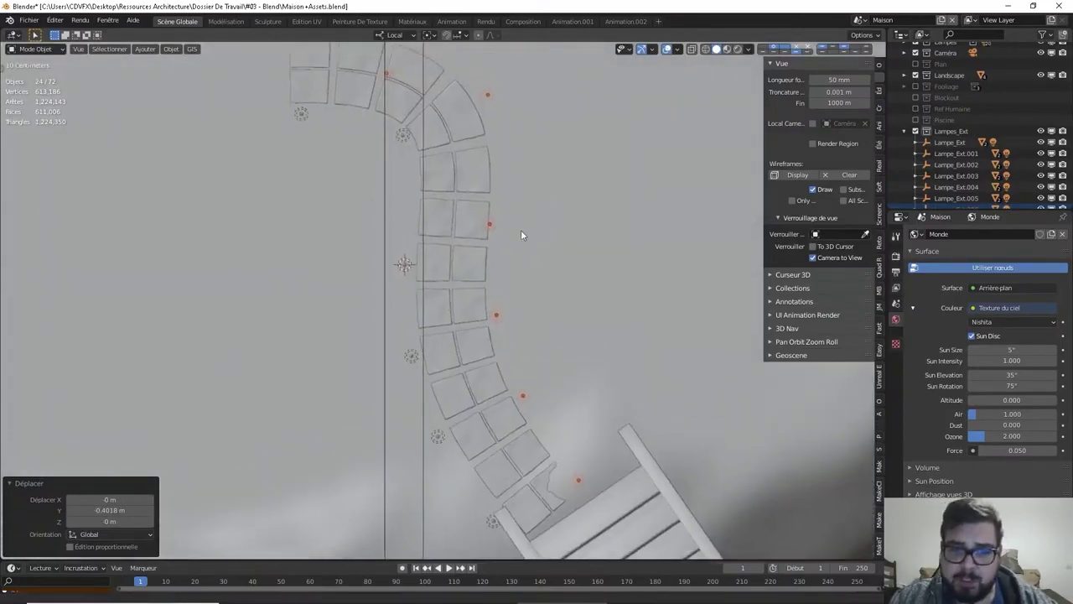
{"action": "key", "text": "g"}
{"action": "key", "text": "x"}
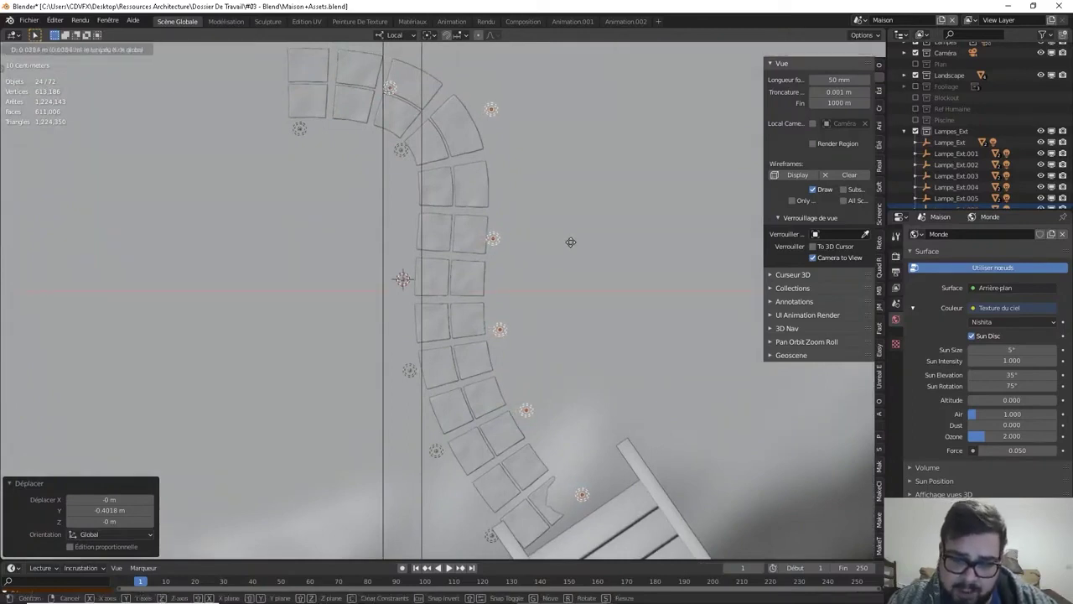
{"action": "left_click", "coordinate": [594, 252]}
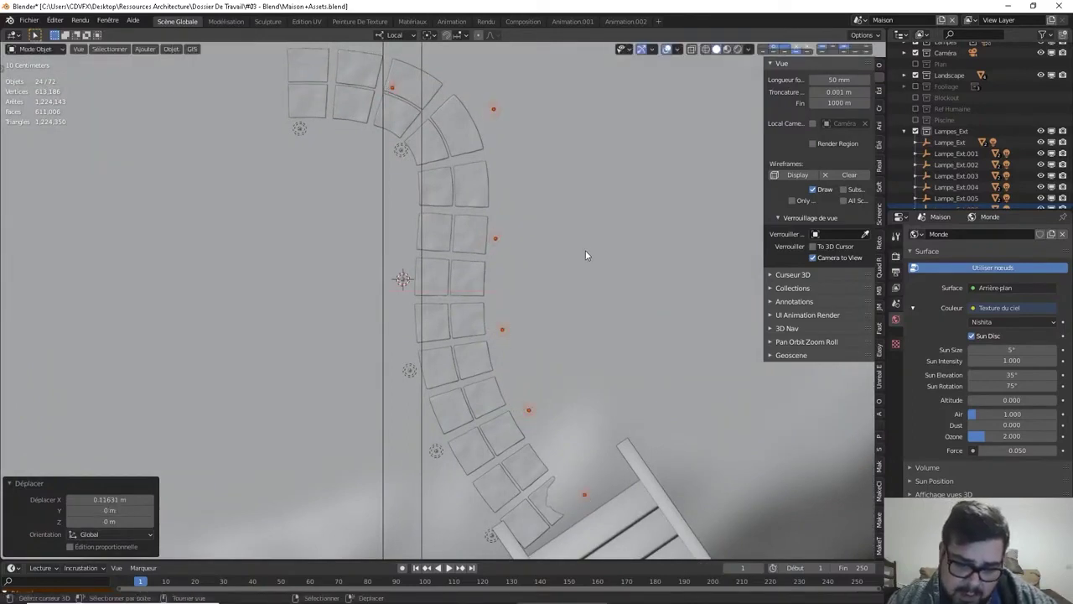
{"action": "key", "text": "g"}
{"action": "key", "text": "y"}
{"action": "left_click", "coordinate": [462, 152]}
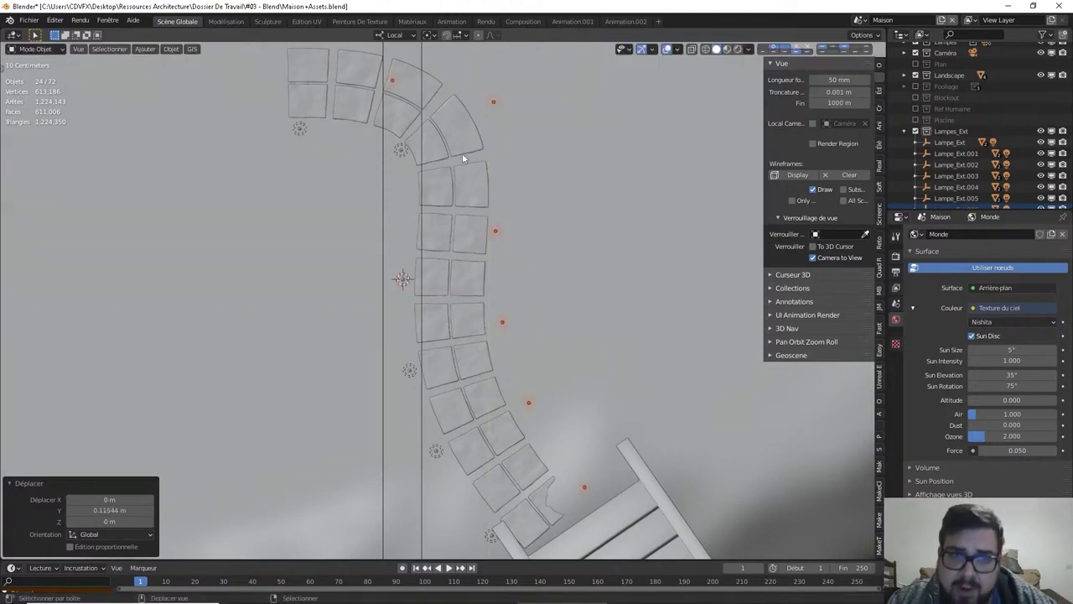
Deselect all objects and check the duplicated lamps listed in the Lampes_Ext collection
{"action": "middle_click_drag", "start_coordinate": [462, 154], "coordinate": [505, 235], "text": "shift"}
{"action": "key", "text": "a"}
{"action": "left_click", "coordinate": [509, 167]}
{"action": "middle_click_drag", "start_coordinate": [470, 167], "coordinate": [517, 200], "text": "shift"}
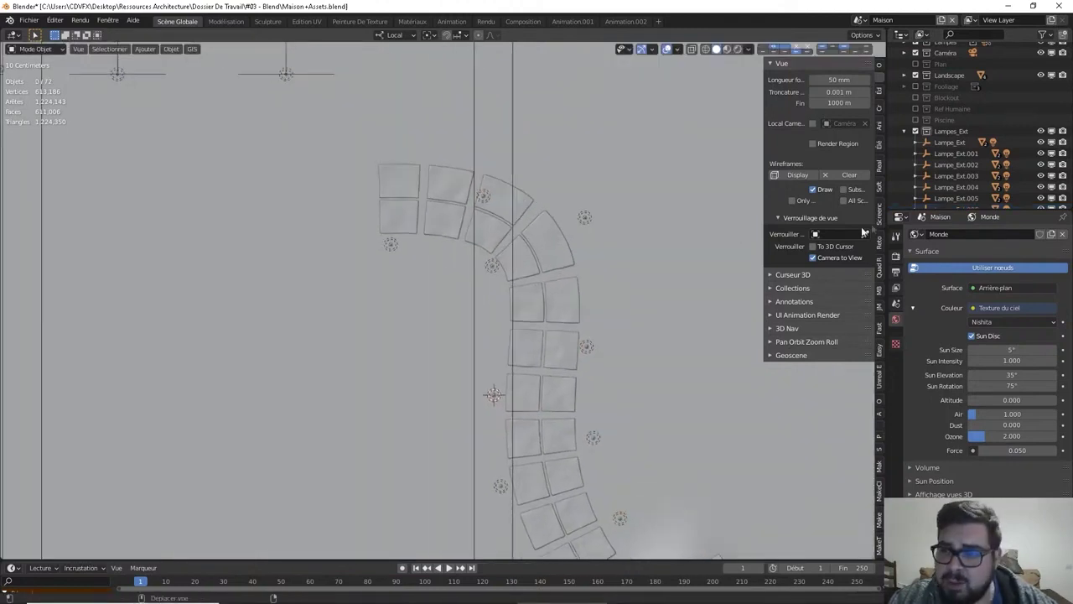
{"action": "scroll", "coordinate": [922, 168], "scroll_direction": "down", "scroll_amount": 3}
{"action": "left_click", "coordinate": [899, 188]}
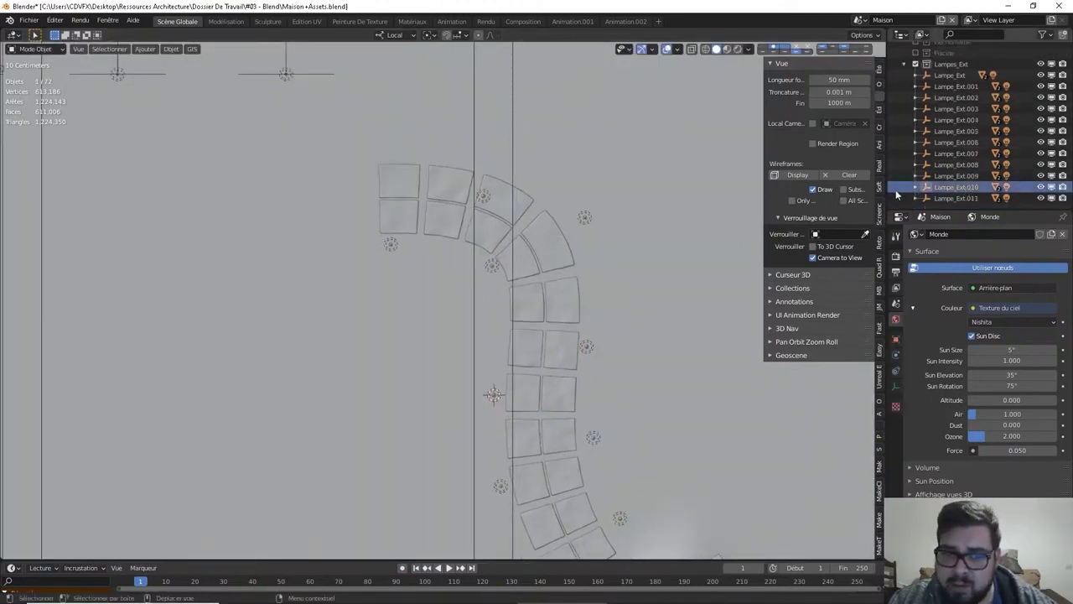
{"action": "scroll", "coordinate": [395, 328], "scroll_direction": "down", "scroll_amount": 3}
Move the whole Lampe_Ext.008 lamp about -1.39 m in local X and 0.64 m in local Y to the path's end, then deselect it
{"action": "middle_click_drag", "start_coordinate": [395, 328], "coordinate": [425, 221]}
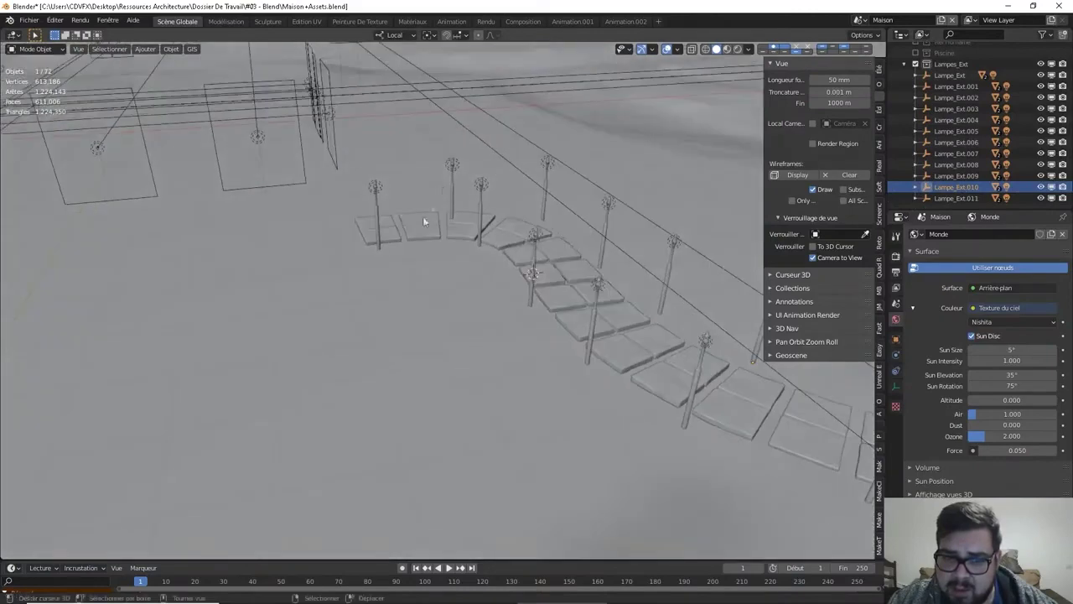
{"action": "left_click", "coordinate": [456, 166]}
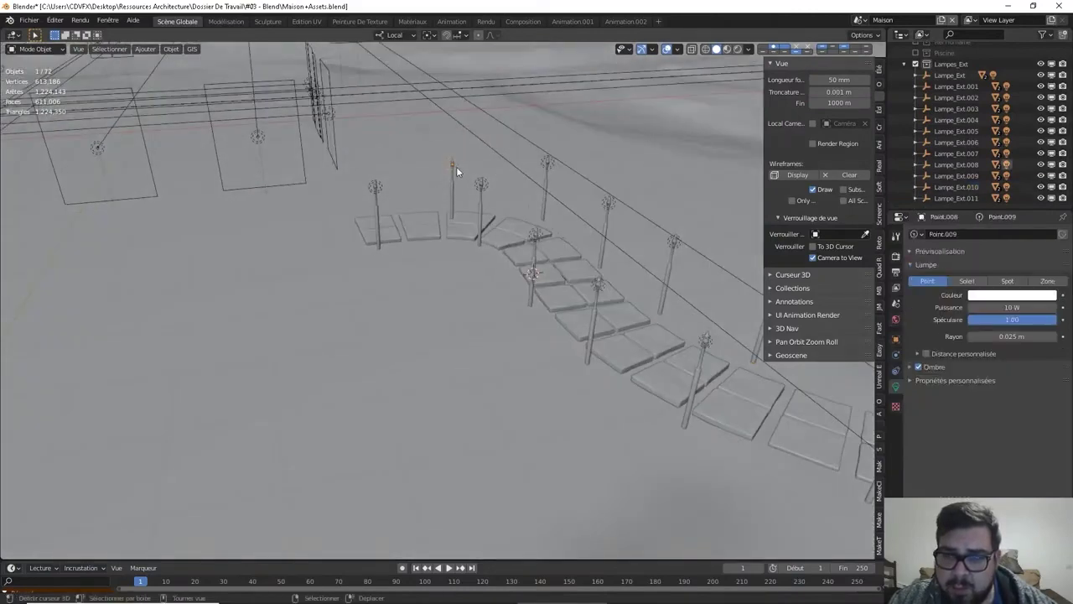
{"action": "right_click", "coordinate": [945, 169]}
{"action": "left_click", "coordinate": [950, 167]}
{"action": "middle_click_drag", "start_coordinate": [327, 191], "coordinate": [394, 223]}
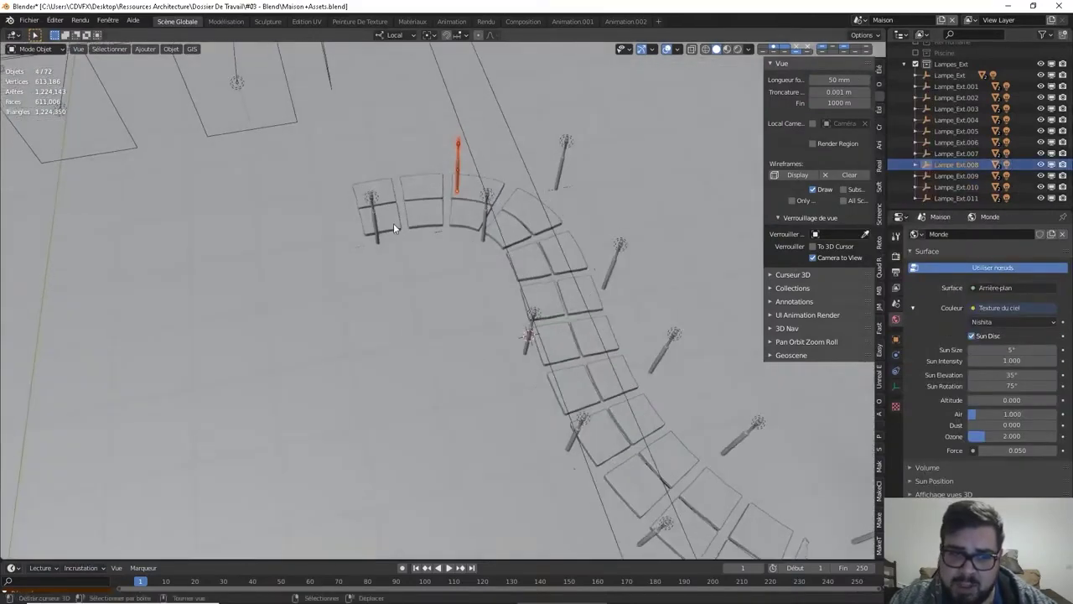
{"action": "key", "text": "g"}
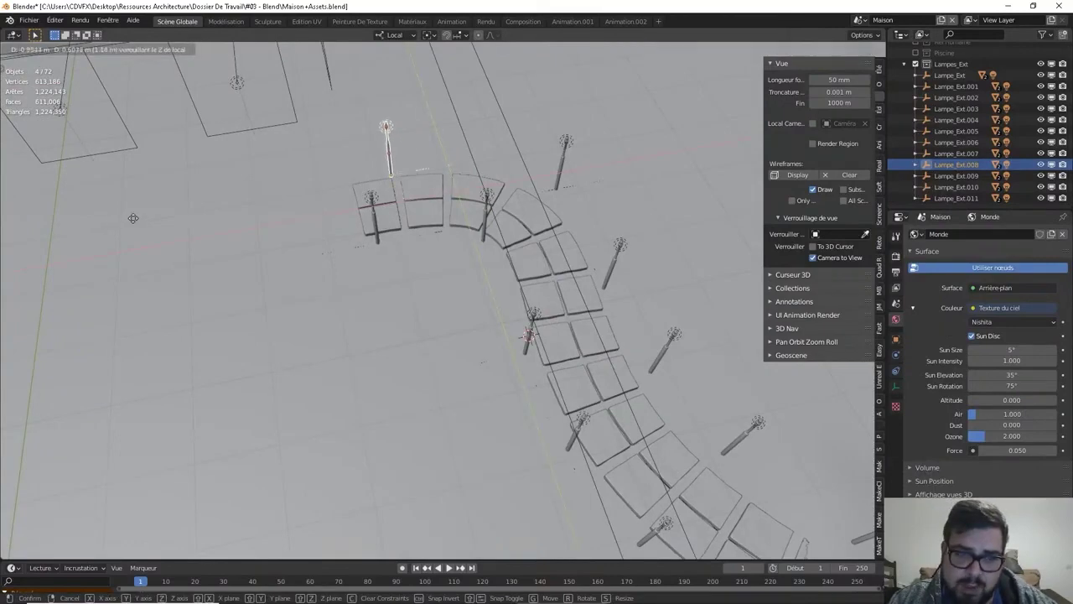
{"action": "left_click", "coordinate": [790, 248]}
{"action": "key", "text": "a"}
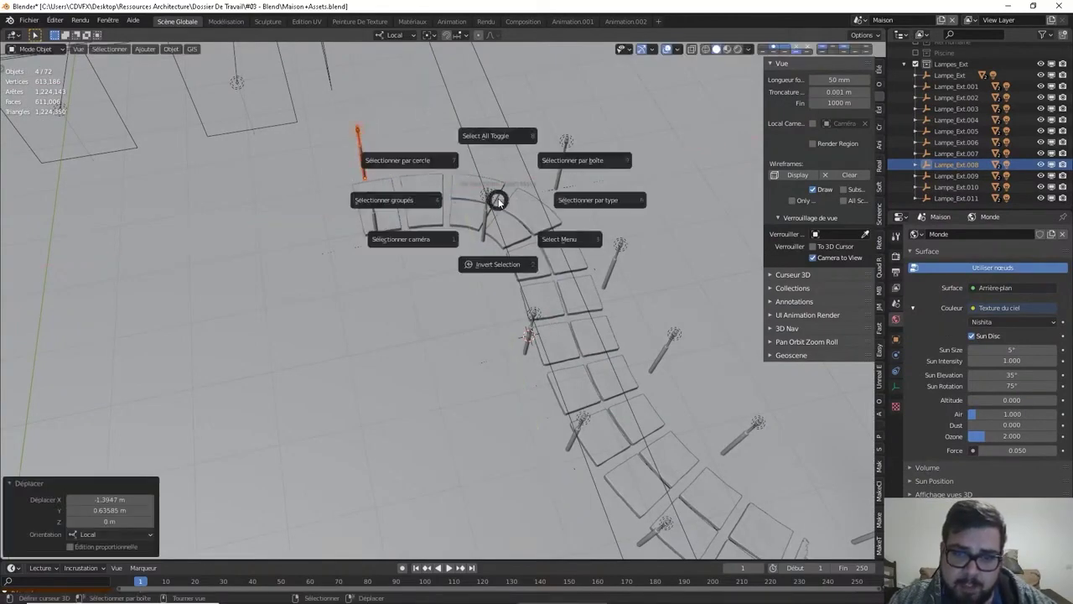
{"action": "left_click", "coordinate": [520, 138]}
Preview the lit path in rendered shading, then return to solid shading
{"action": "middle_click_drag", "start_coordinate": [587, 163], "coordinate": [673, 150]}
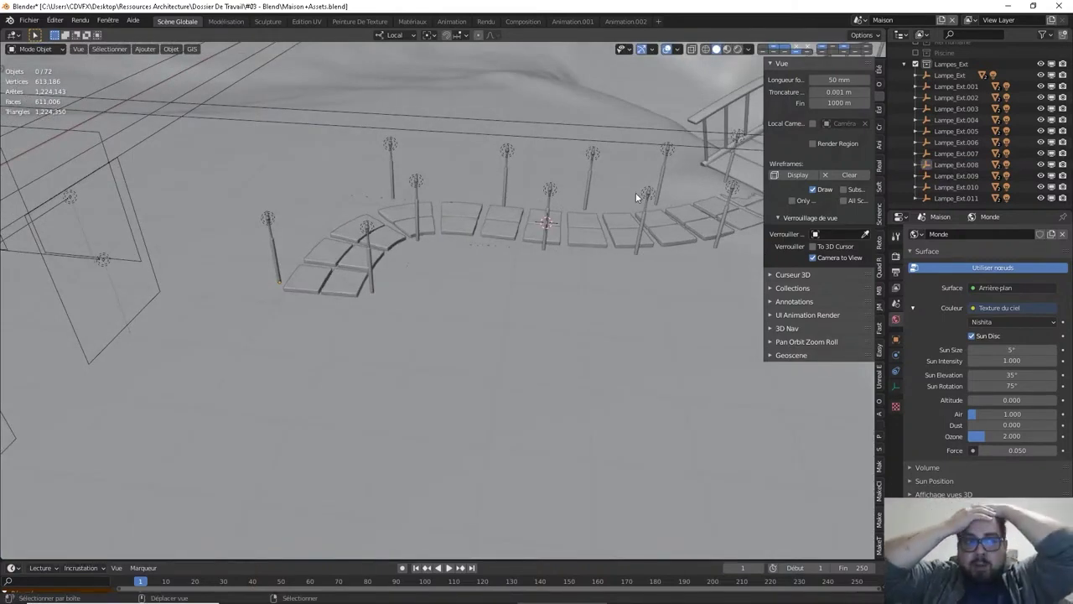
{"action": "key", "text": "shift+z"}
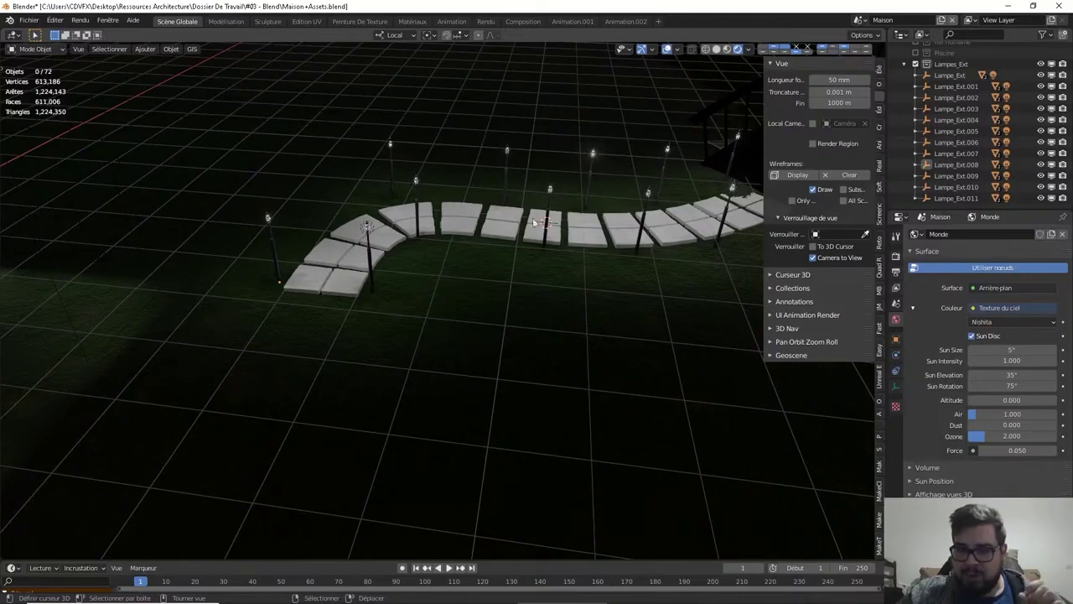
{"action": "scroll", "coordinate": [537, 222], "scroll_direction": "down", "scroll_amount": 2}
{"action": "key", "text": "z"}
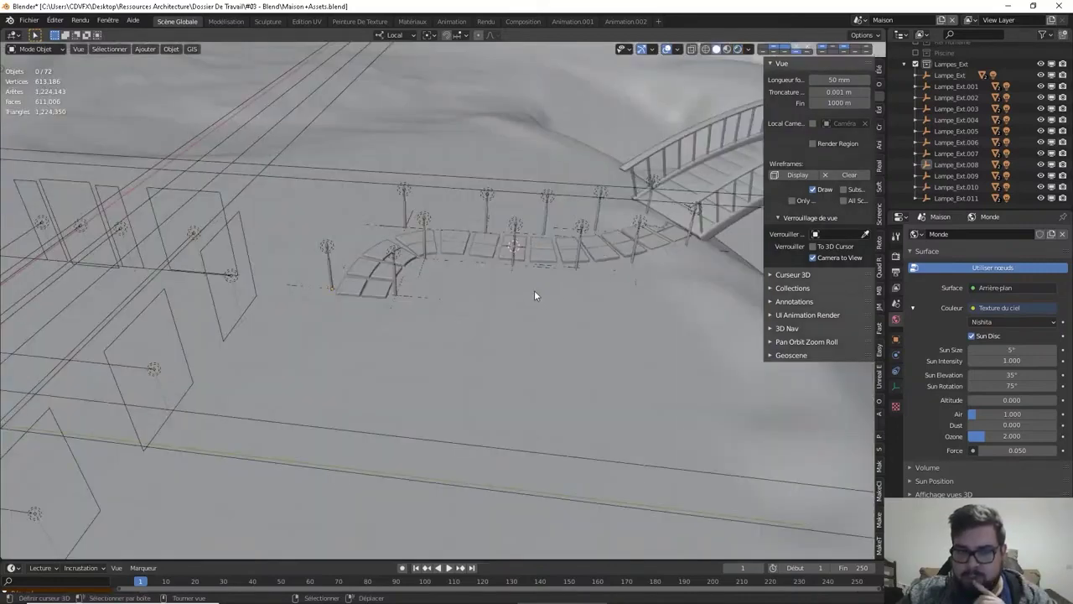
{"action": "middle_click_drag", "start_coordinate": [535, 293], "coordinate": [423, 290]}
{"action": "key", "text": "a"}
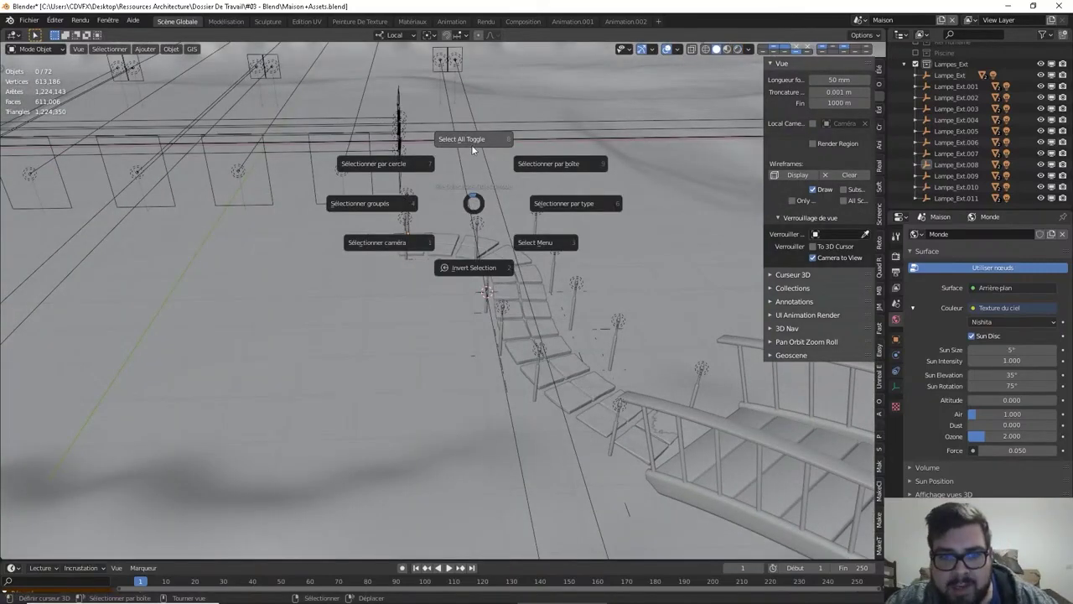
{"action": "scroll", "coordinate": [629, 194], "scroll_direction": "down", "scroll_amount": 4}
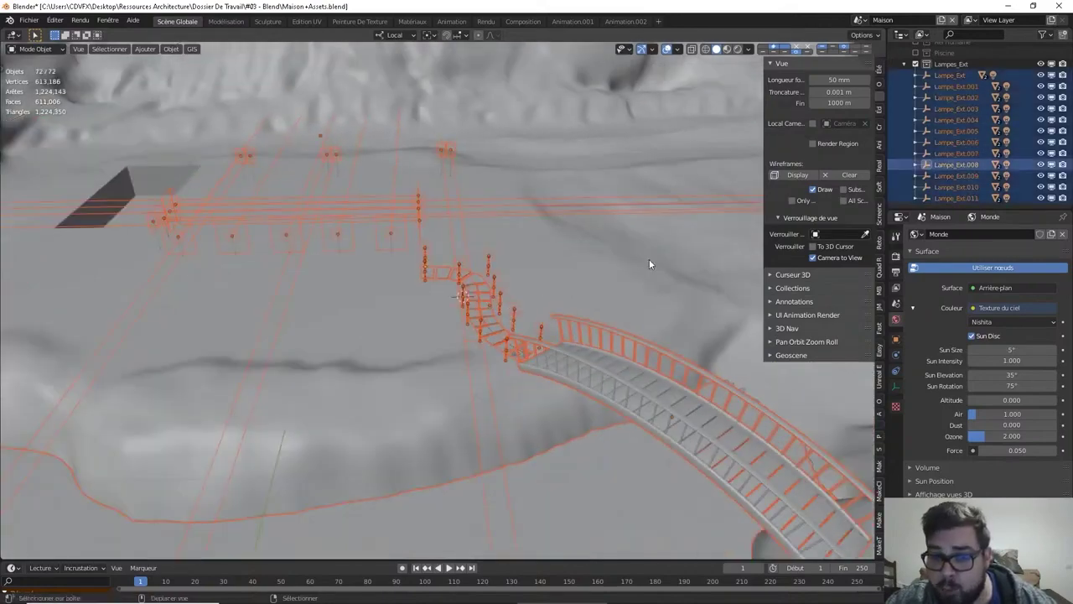
{"action": "key", "text": "a"}
{"action": "left_click", "coordinate": [634, 192]}
{"action": "middle_click_drag", "start_coordinate": [584, 205], "coordinate": [470, 271]}
{"action": "middle_click_drag", "start_coordinate": [592, 283], "coordinate": [397, 298]}
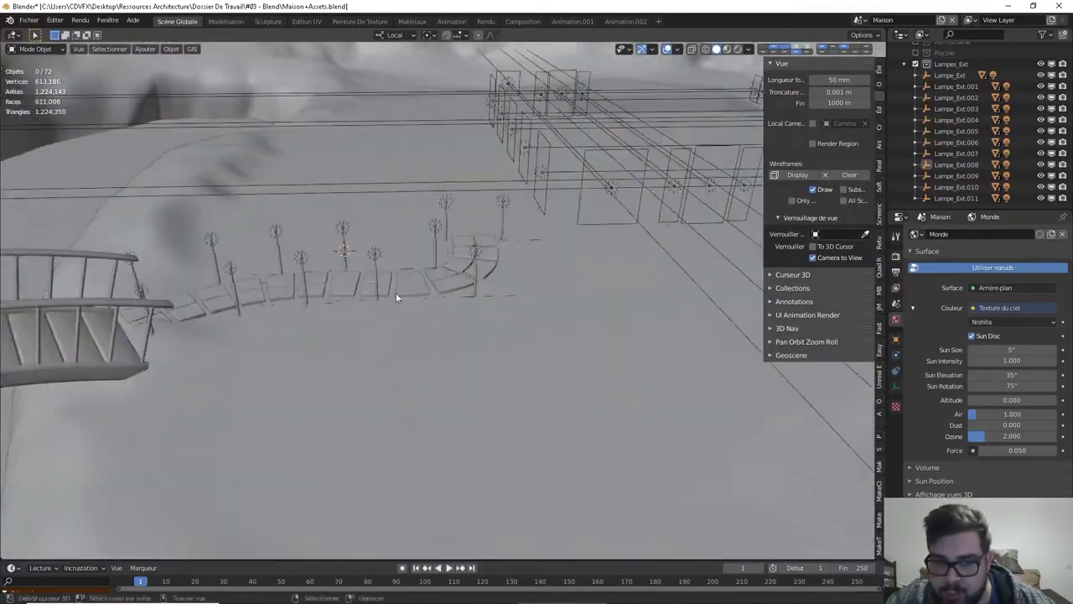
Collapse the Lampes_Ext collection in the outliner and inspect the pool cut-out and the house's area lights
{"action": "middle_click_drag", "start_coordinate": [482, 281], "coordinate": [471, 311]}
{"action": "left_click", "coordinate": [905, 63]}
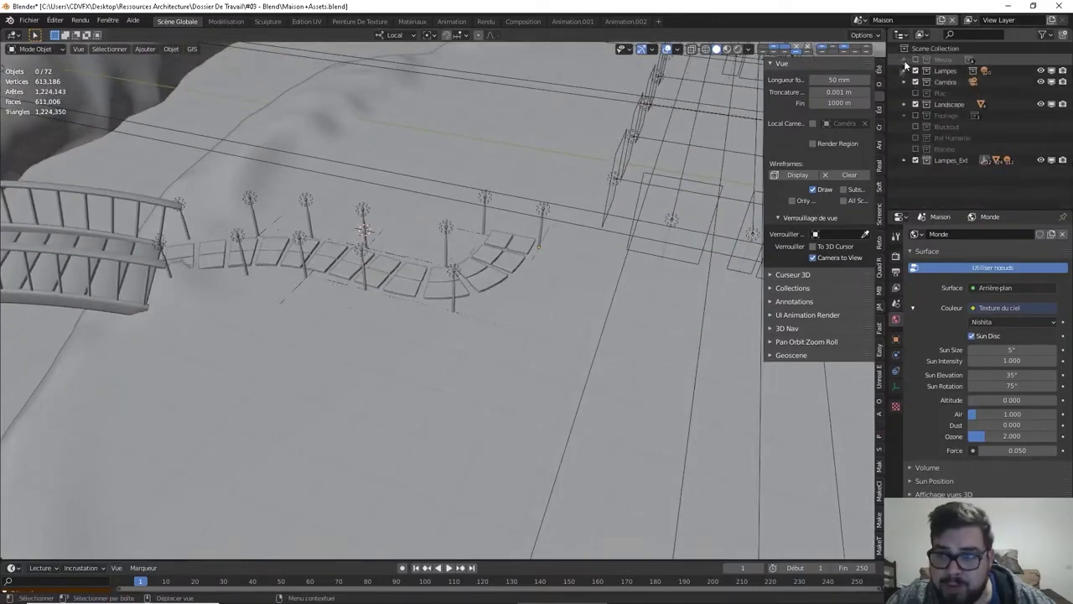
{"action": "scroll", "coordinate": [494, 331], "scroll_direction": "down", "scroll_amount": 4}
{"action": "middle_click_drag", "start_coordinate": [270, 325], "coordinate": [558, 252], "text": "shift"}
{"action": "scroll", "coordinate": [344, 323], "scroll_direction": "up", "scroll_amount": 5}
{"action": "middle_click_drag", "start_coordinate": [344, 316], "coordinate": [558, 240]}
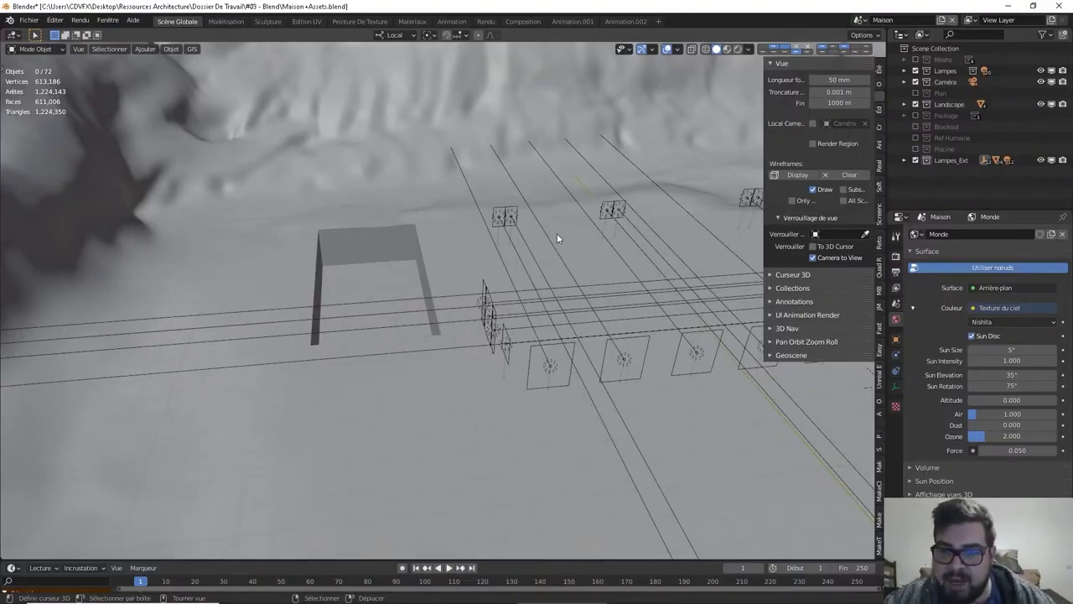
{"action": "middle_click_drag", "start_coordinate": [585, 249], "coordinate": [650, 296]}
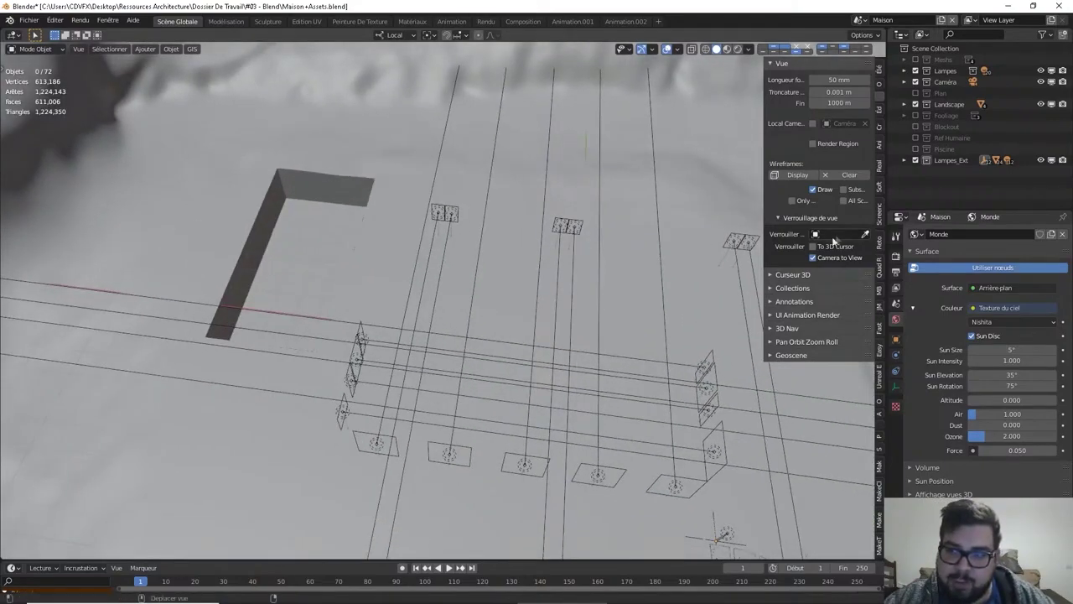